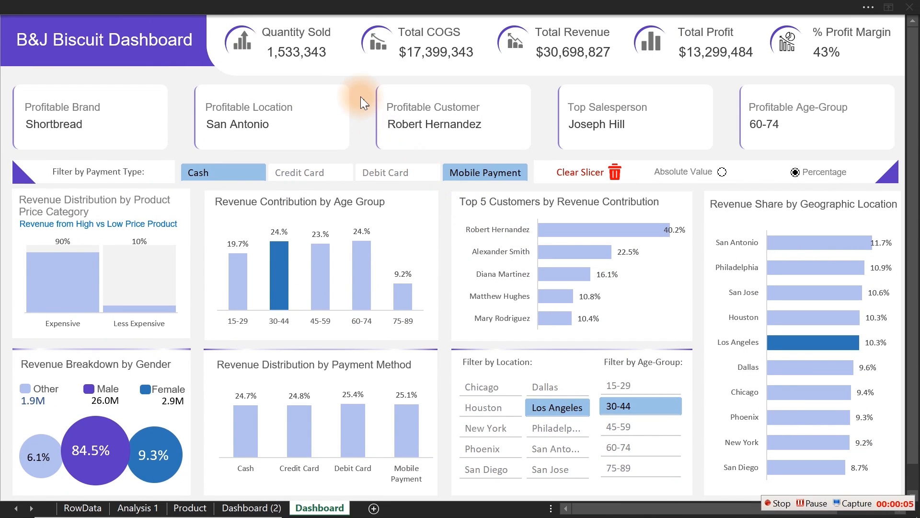
- Create a copy of the Dashboard sheet and place it before the original Dashboard sheet
left_click(360, 96)
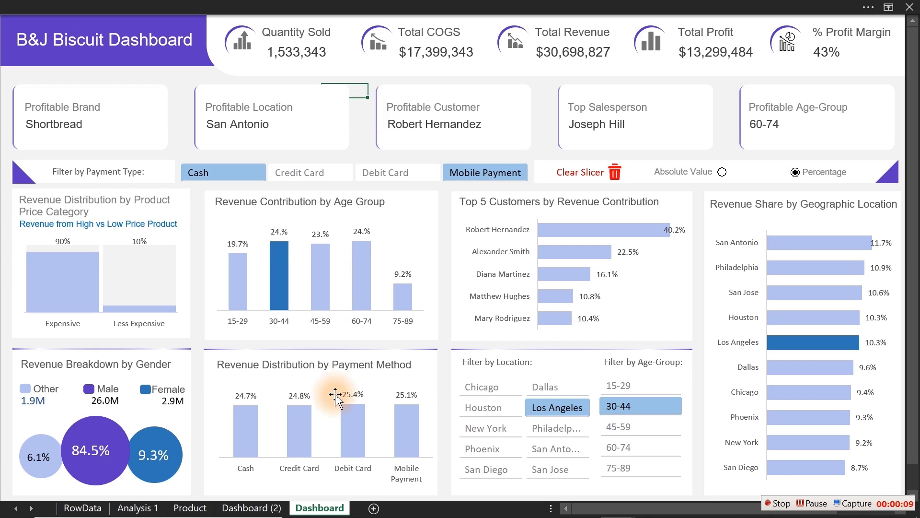
right_click(326, 512)
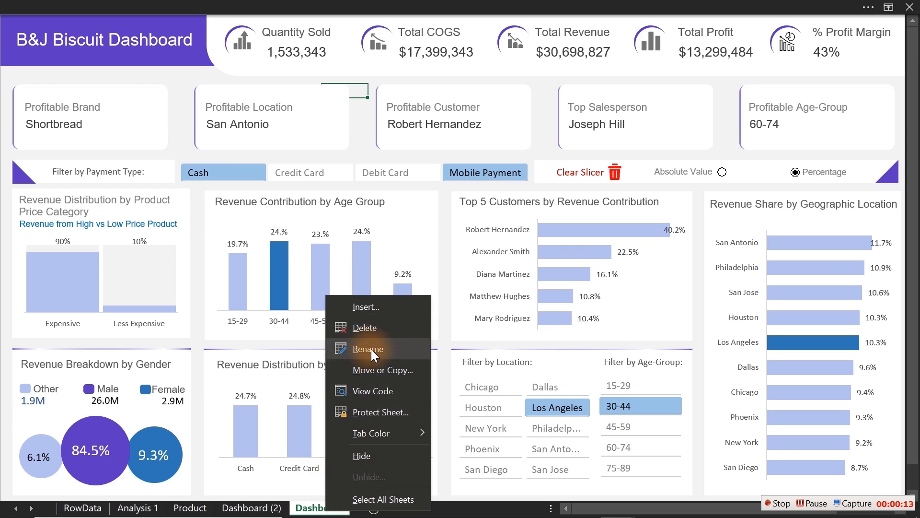
left_click(377, 369)
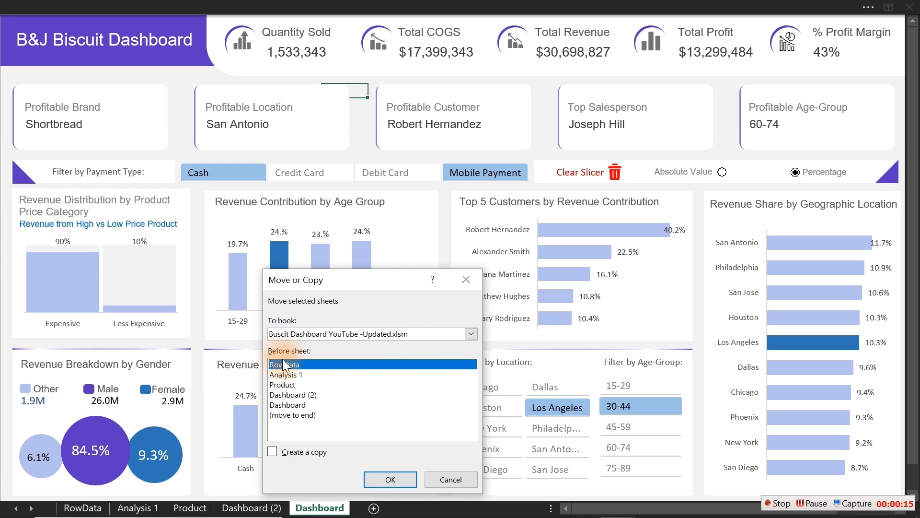
left_click(286, 406)
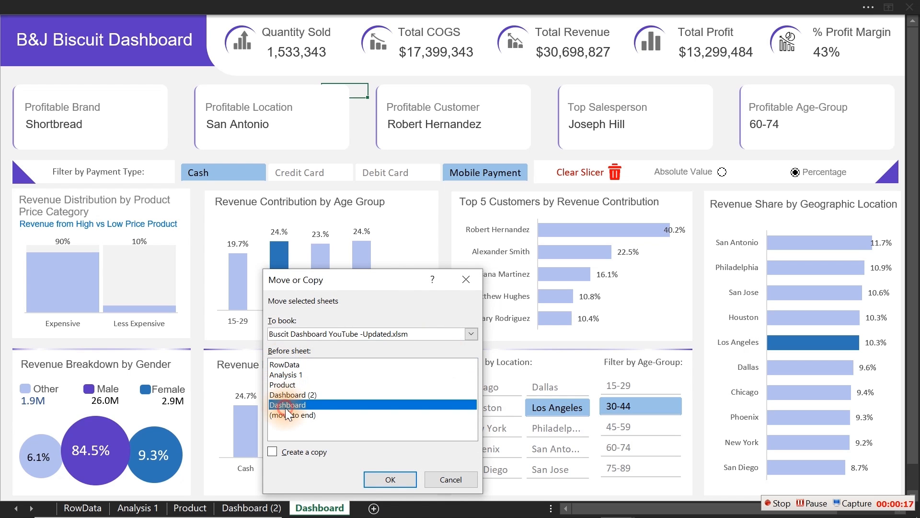
left_click(294, 454)
left_click(389, 480)
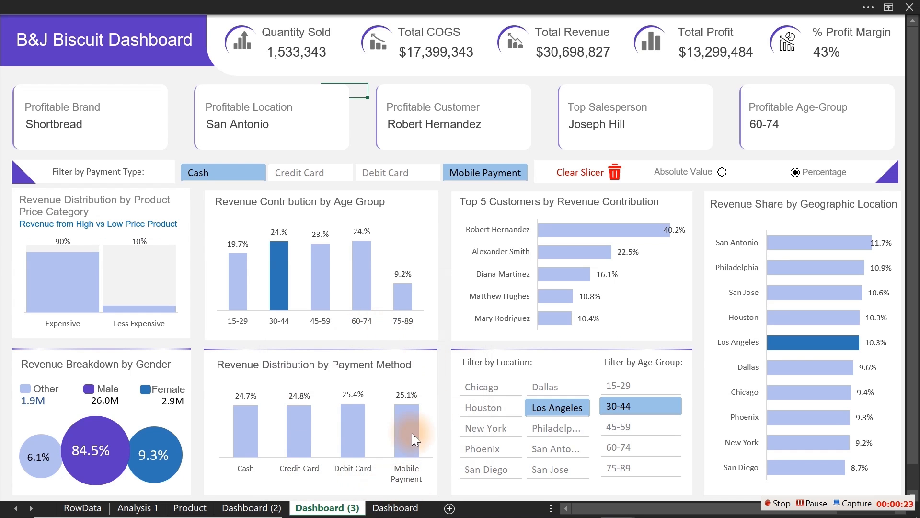
- Use Select Objects to select the charts and slicers below the payment type filter row on the copied sheet and delete them
left_click(22, 7)
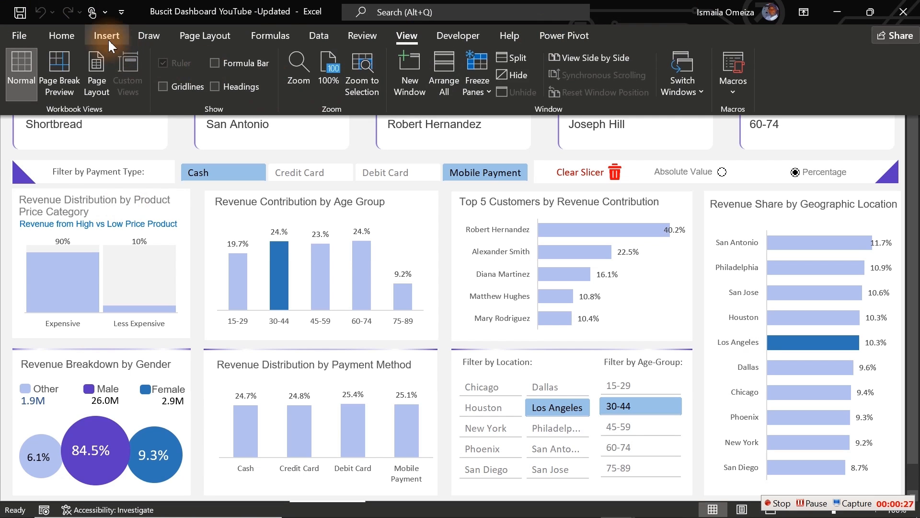
left_click(61, 35)
left_click(896, 92)
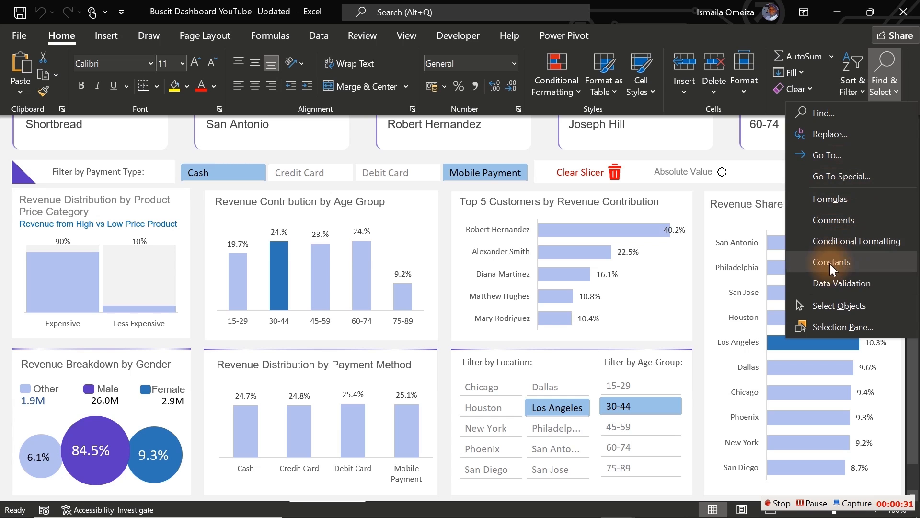
left_click(834, 305)
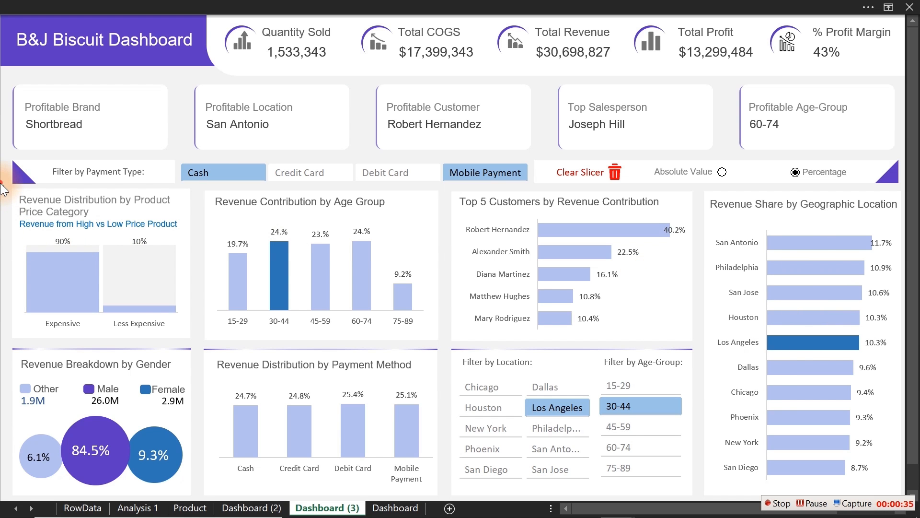
left_click_drag(2, 188, 911, 503)
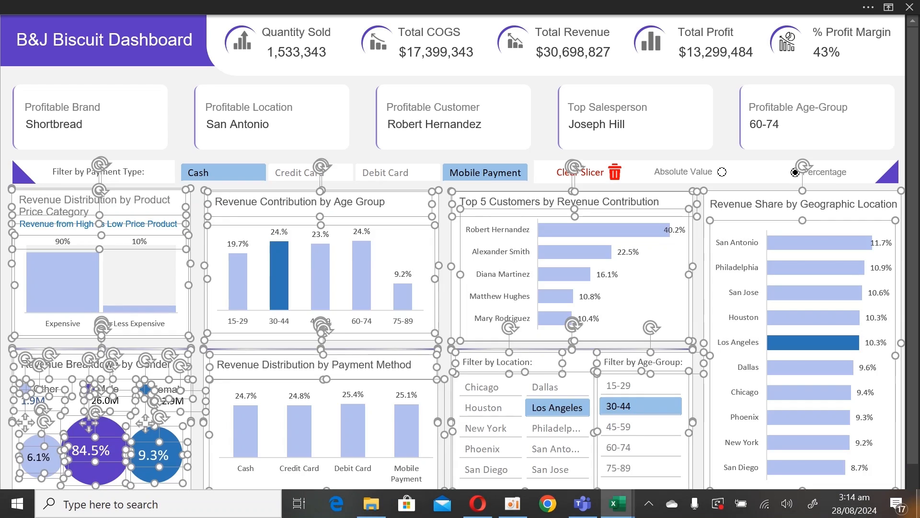
key("Delete")
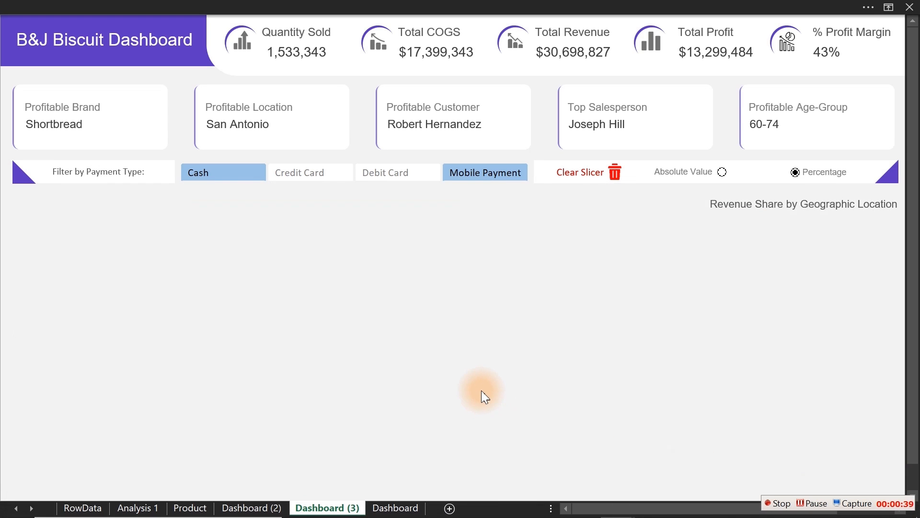
- Delete the Dashboard (3) sheet from the workbook
right_click(320, 509)
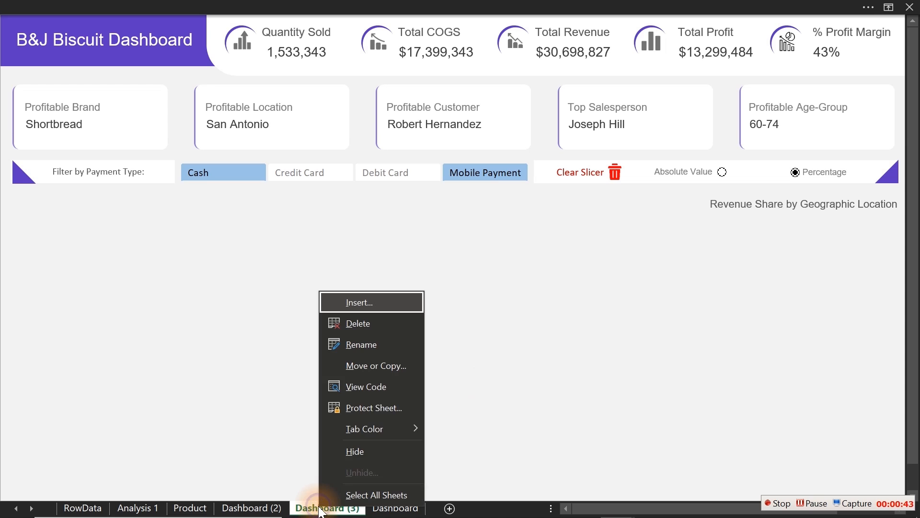
left_click(366, 329)
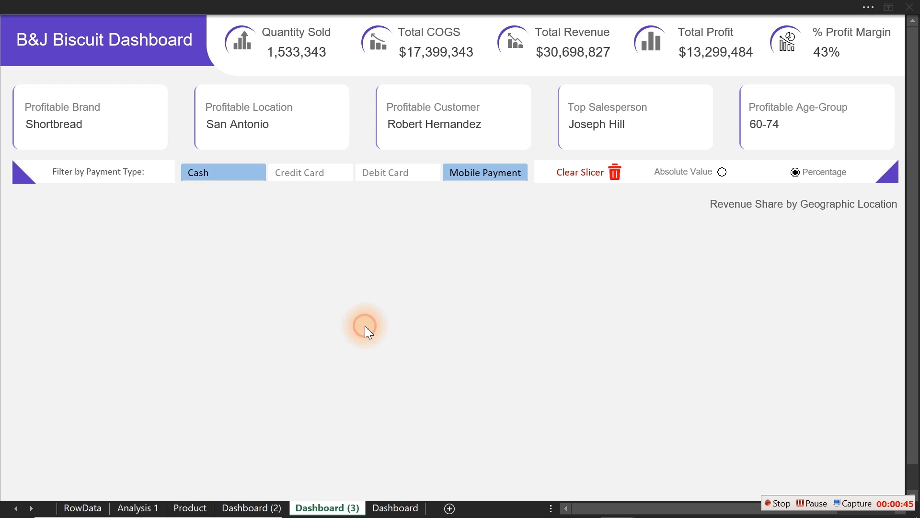
left_click(441, 302)
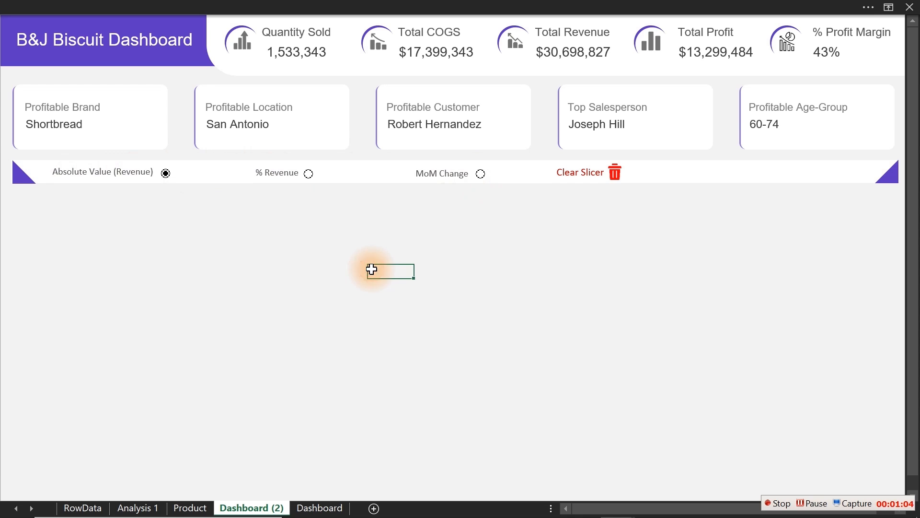
- Insert an option button form control in the blank area below the % Revenue option on Dashboard (2)
left_click(255, 5)
left_click(458, 32)
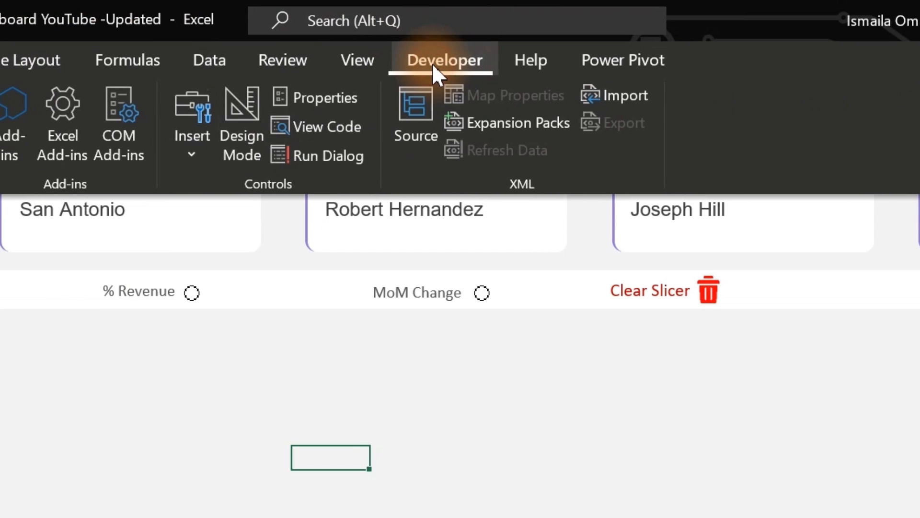
left_click(204, 147)
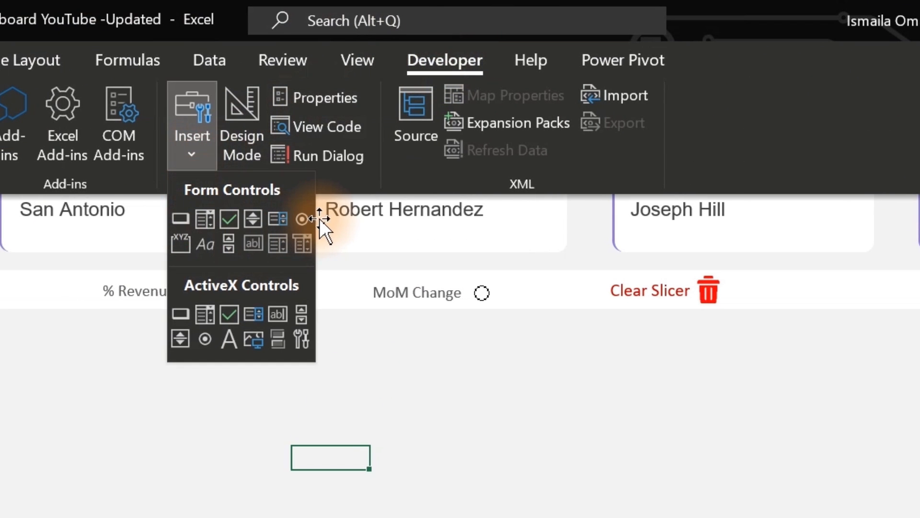
left_click(305, 219)
left_click_drag(131, 388, 323, 435)
- Shorten the new option button's caption, and delete the button from the sheet
left_click(268, 414)
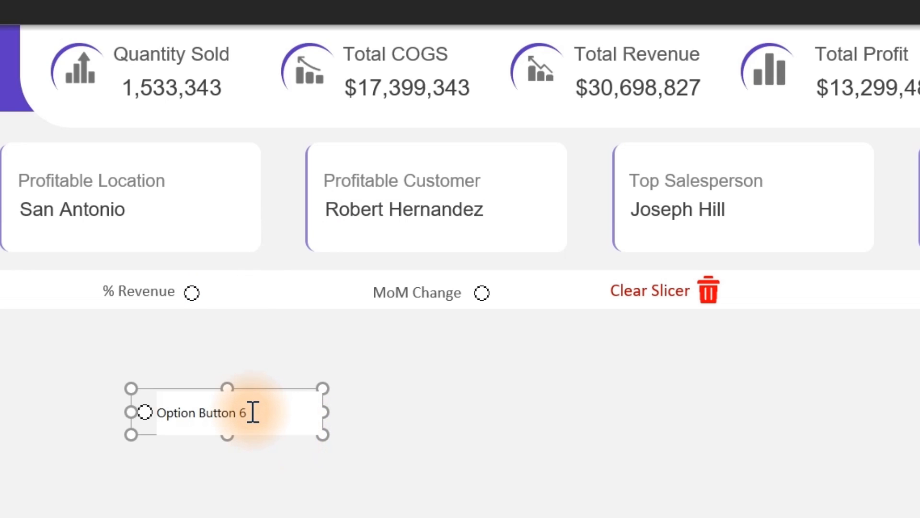
key("Delete")
key("Delete")
key("Delete")
key("Delete")
key("Delete")
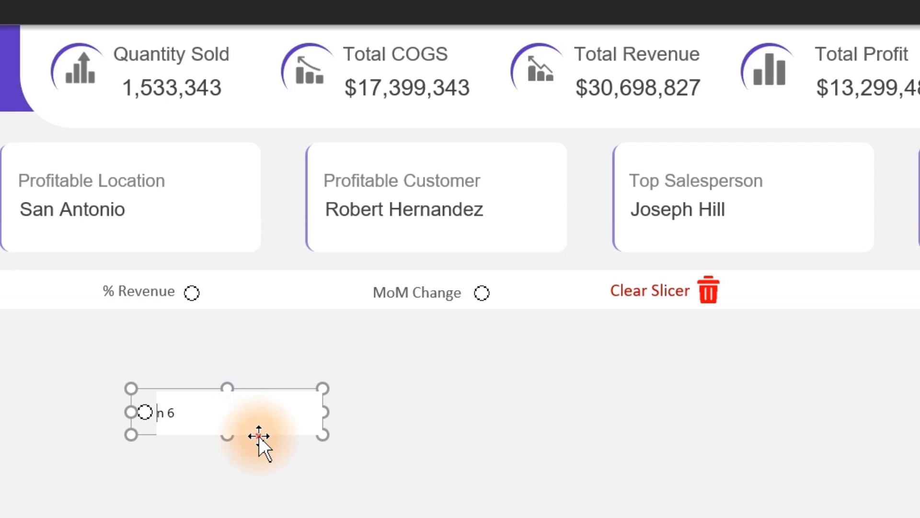
key("End")
left_click(572, 477)
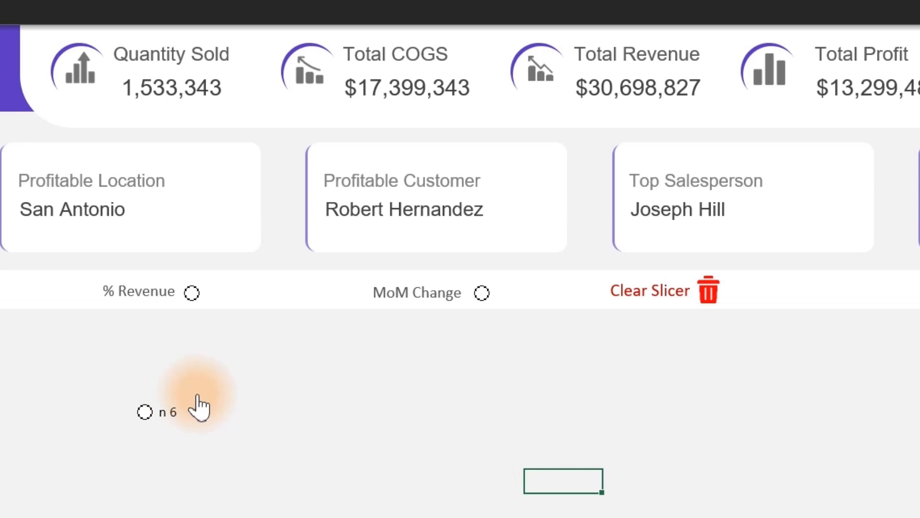
left_click(157, 415, "ctrl")
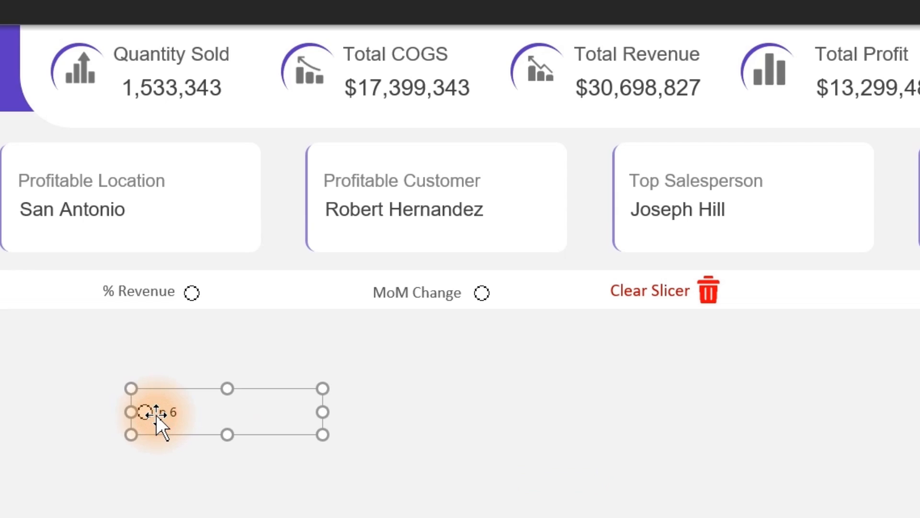
key("Delete")
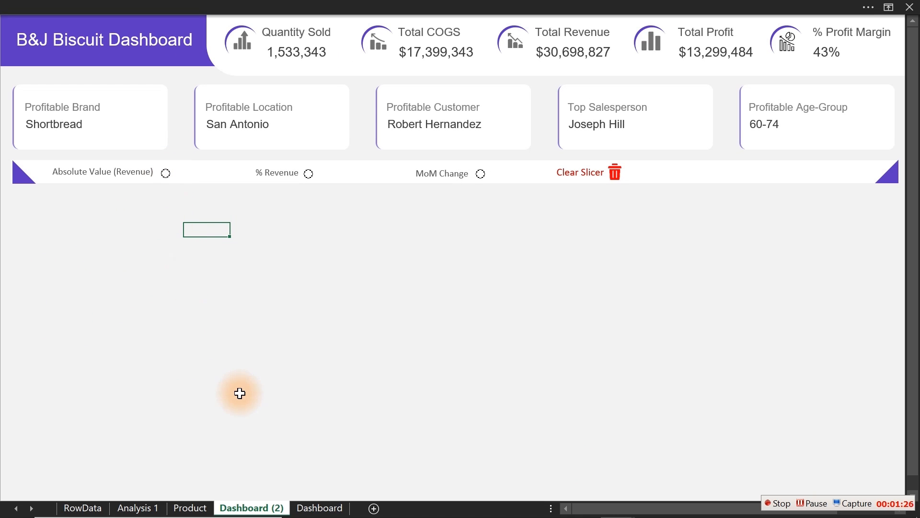
- Copy the Pricing PivotTable in AF9:AG11 on the Analysis 1 sheet
left_click(139, 508)
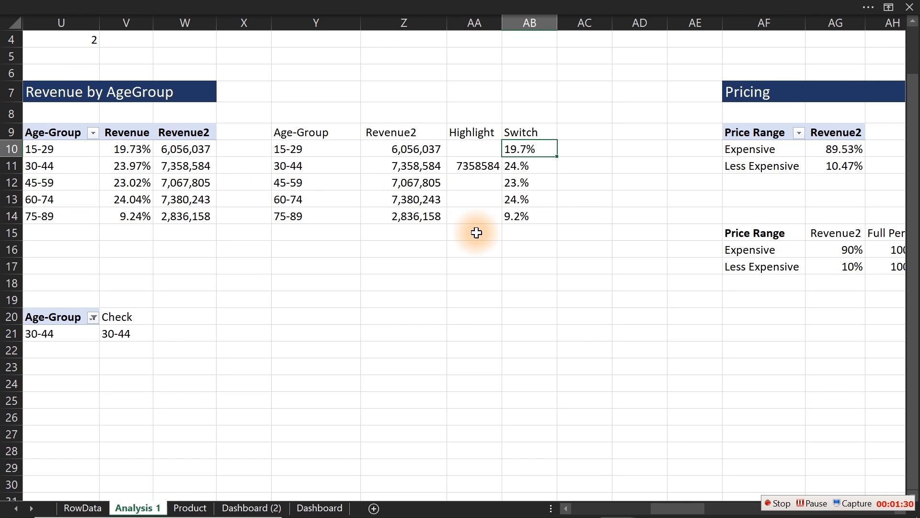
left_click_drag(742, 133, 825, 166)
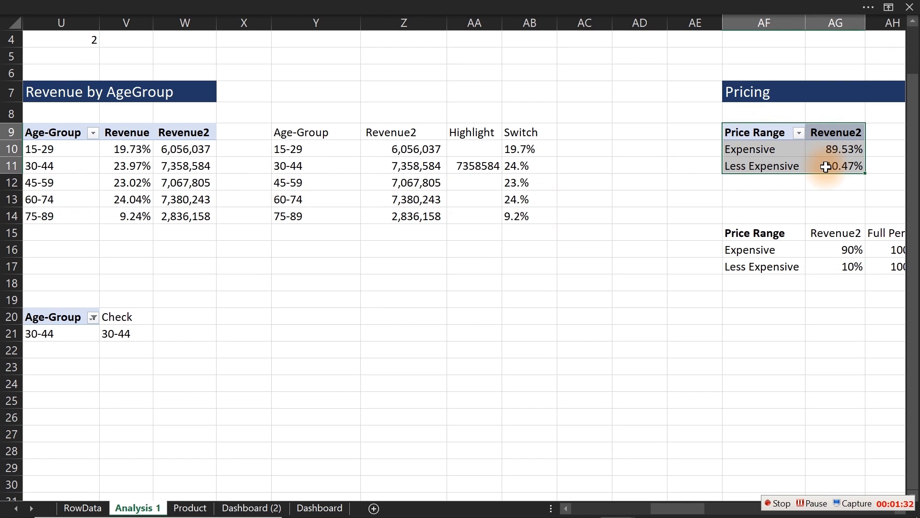
key("ctrl+c")
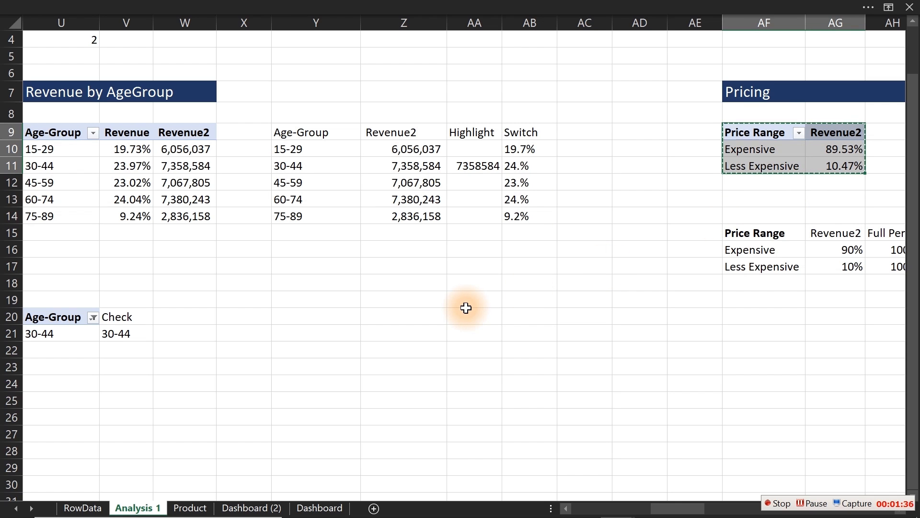
- Create a PivotTable from Table3 on the RowData sheet in a new worksheet and move it to start at cell E8
left_click(98, 511)
left_click(149, 224)
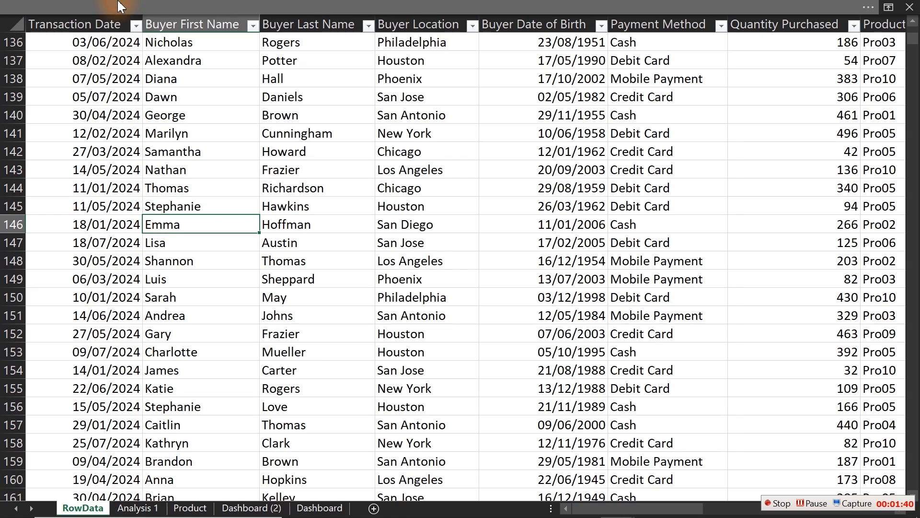
left_click(136, 10)
left_click(103, 32)
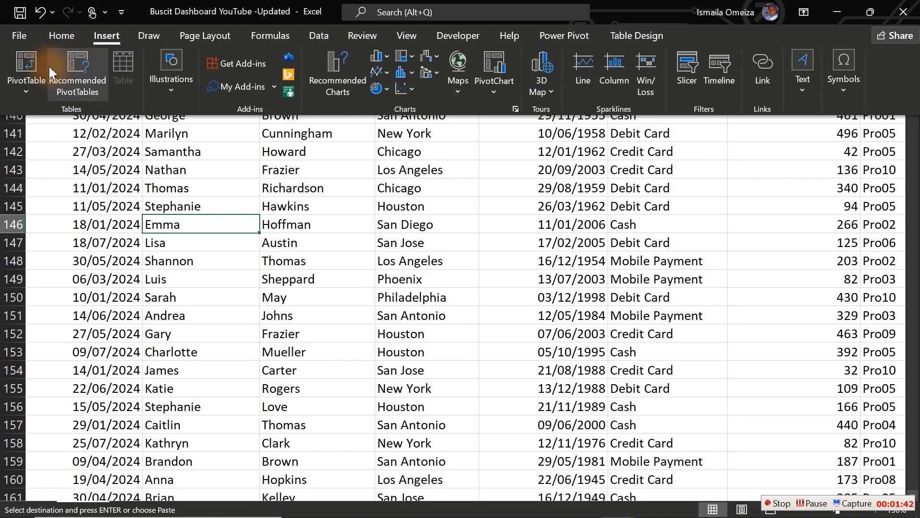
left_click(34, 63)
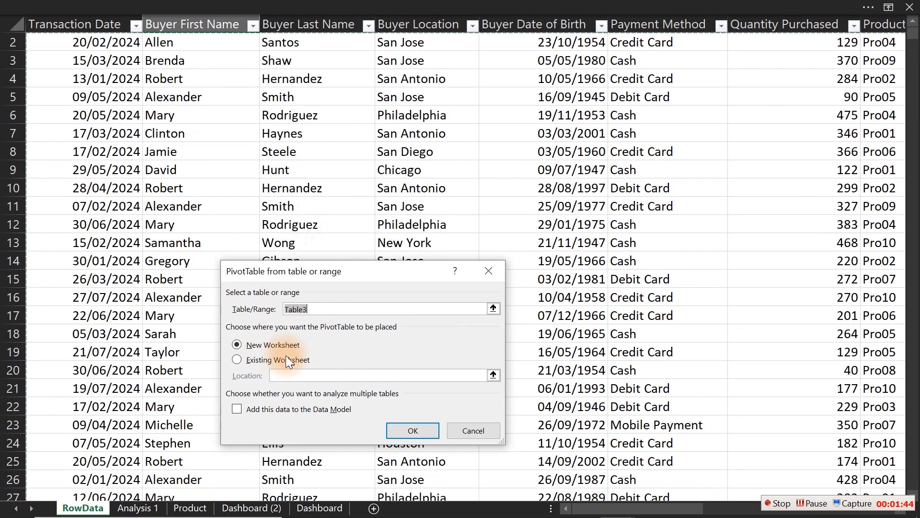
left_click(413, 429)
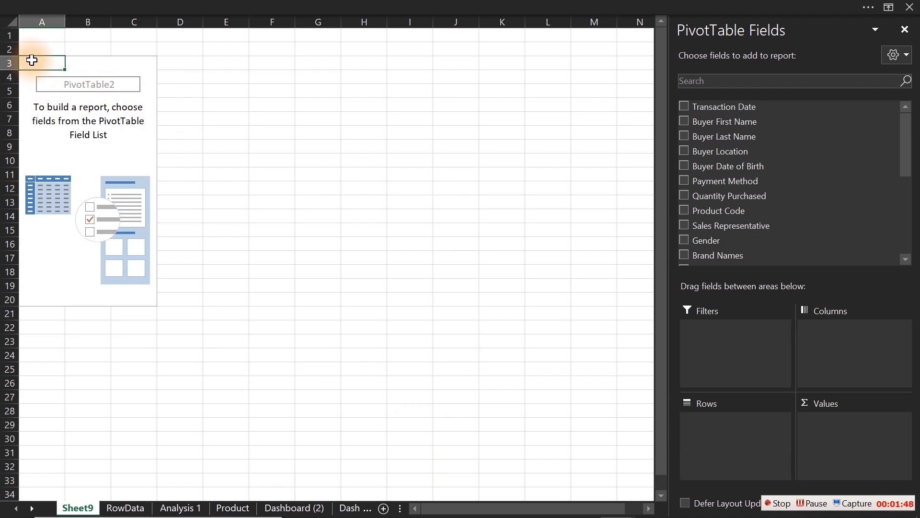
mouse_move(51, 64)
left_mouse_down()
mouse_move(138, 244)
mouse_move(144, 298)
left_mouse_up()
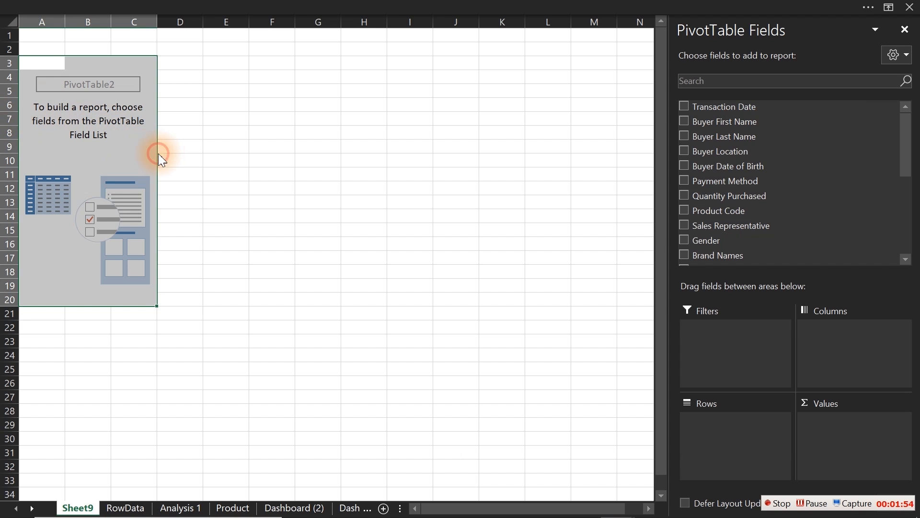
left_click_drag(158, 155, 338, 228)
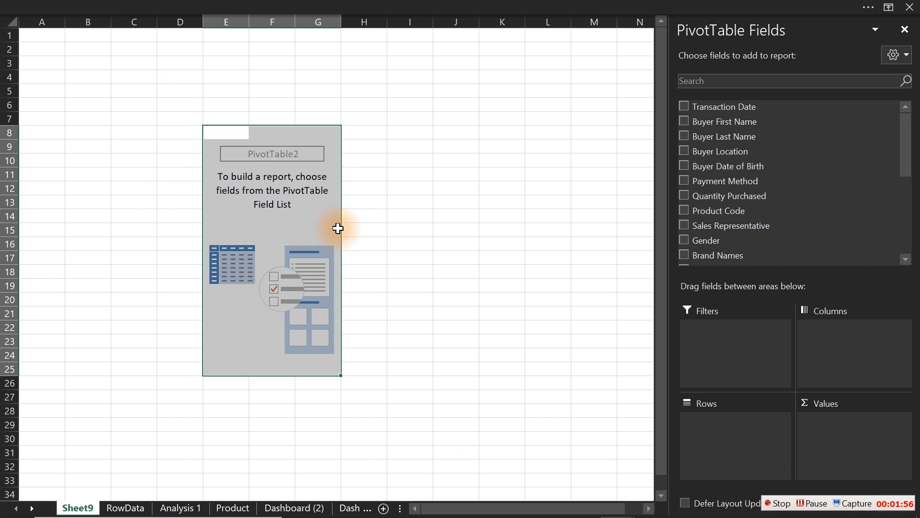
- Add the Revenue field to the PivotTable values twice
left_click_drag(906, 135, 913, 223)
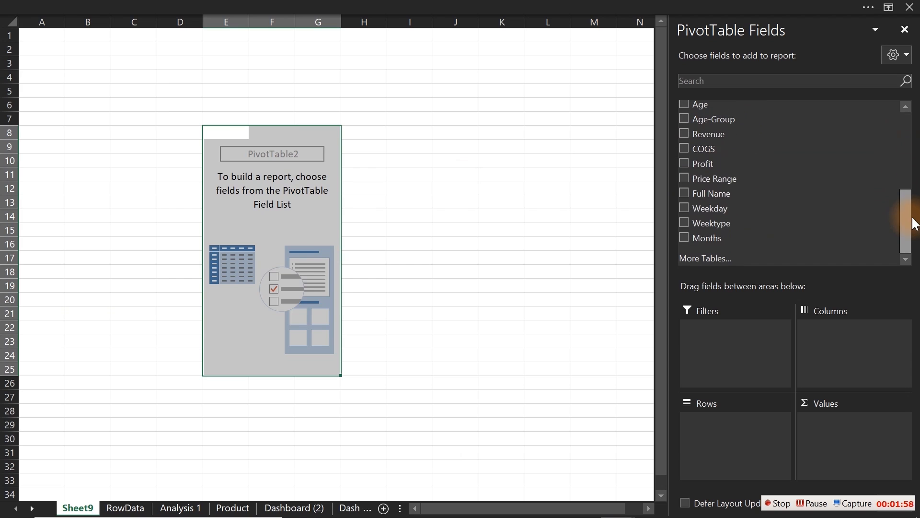
left_click(684, 133)
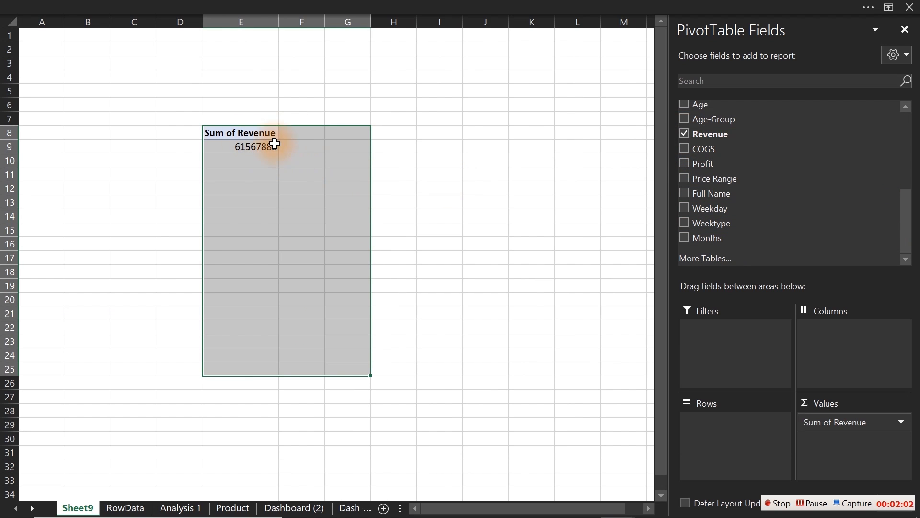
left_click_drag(708, 139, 850, 436)
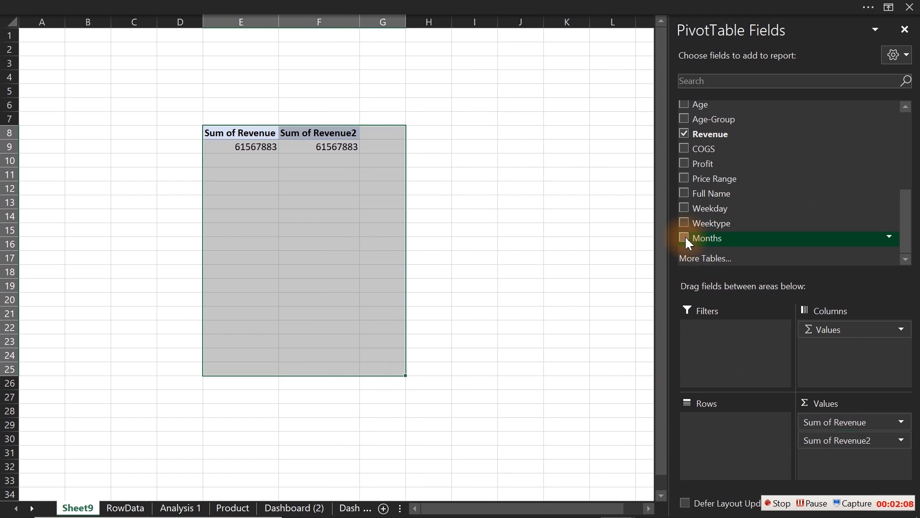
- Group the PivotTable rows by month by adding Transaction Date to the rows, keeping only the Months field
left_click_drag(907, 243, 910, 150)
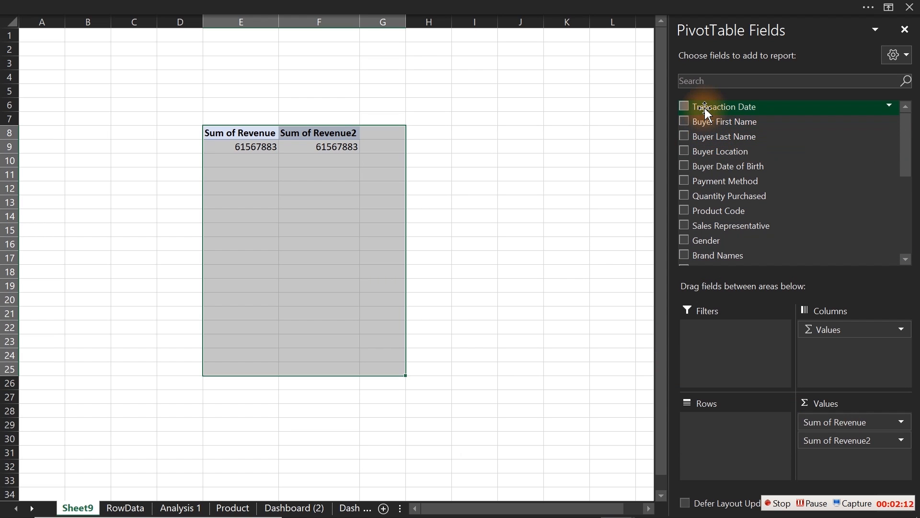
left_click_drag(706, 109, 714, 438)
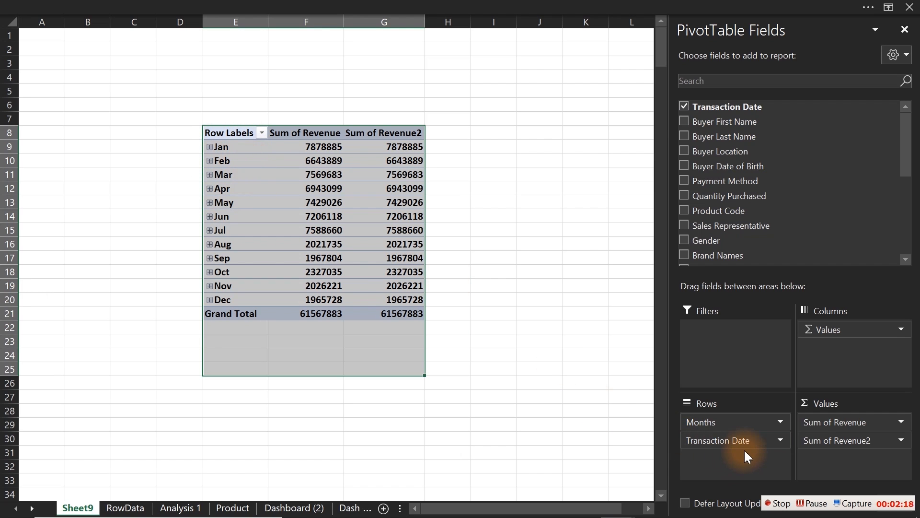
left_click_drag(752, 437, 532, 421)
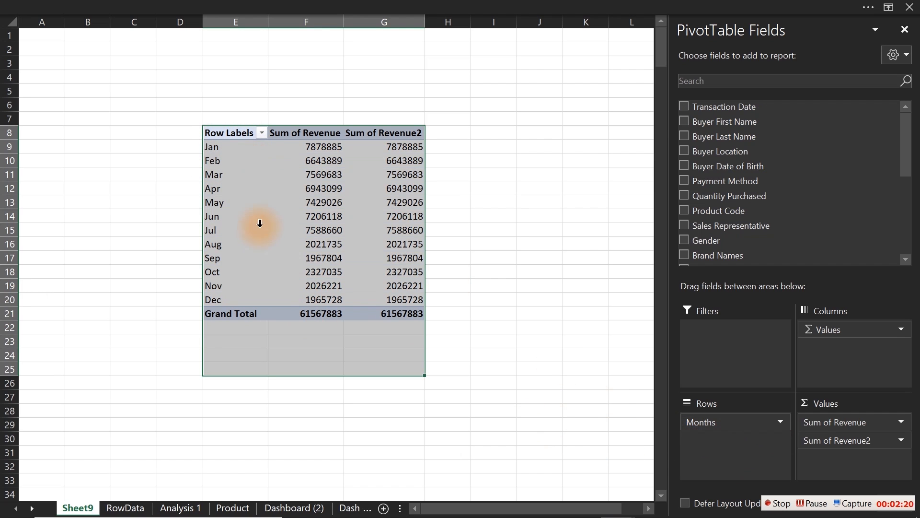
- Turn off the monthly PivotTable's grand totals for rows and columns and show its report layout in tabular form
left_click(263, 257)
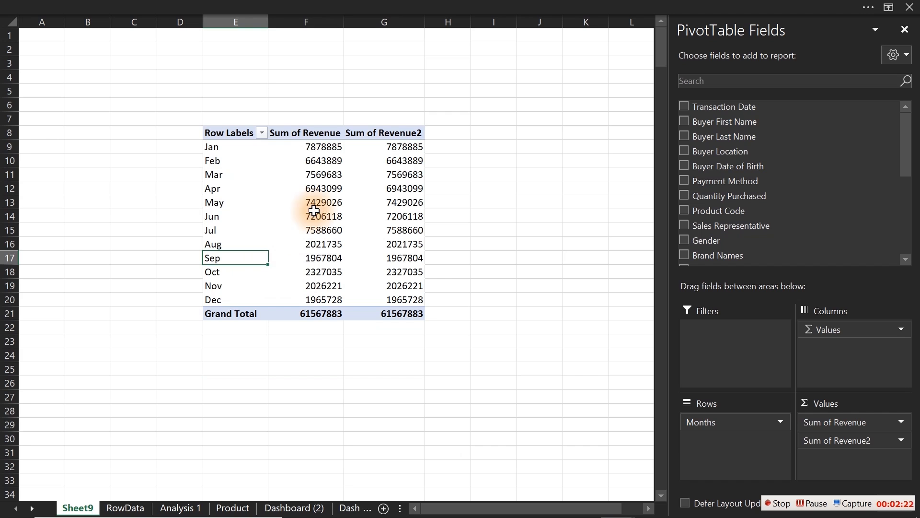
left_click(451, 2)
left_click(723, 35)
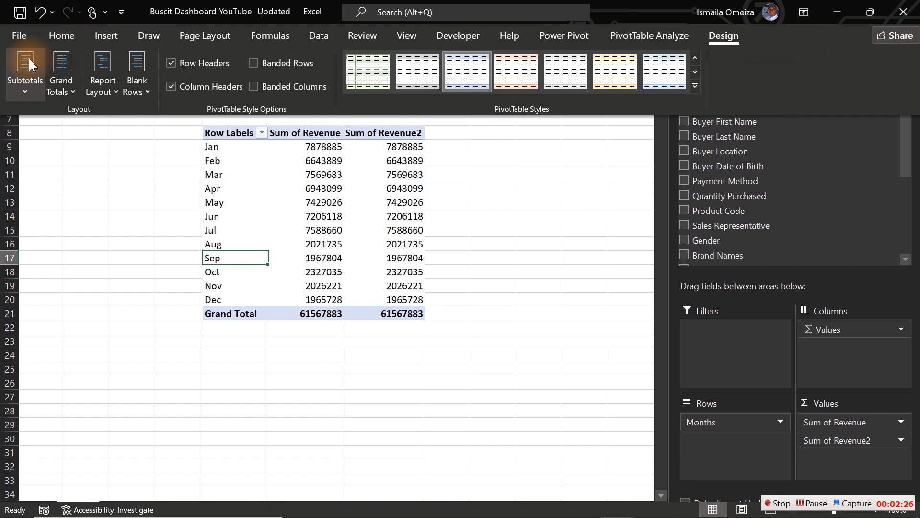
left_click(62, 80)
left_click(149, 122)
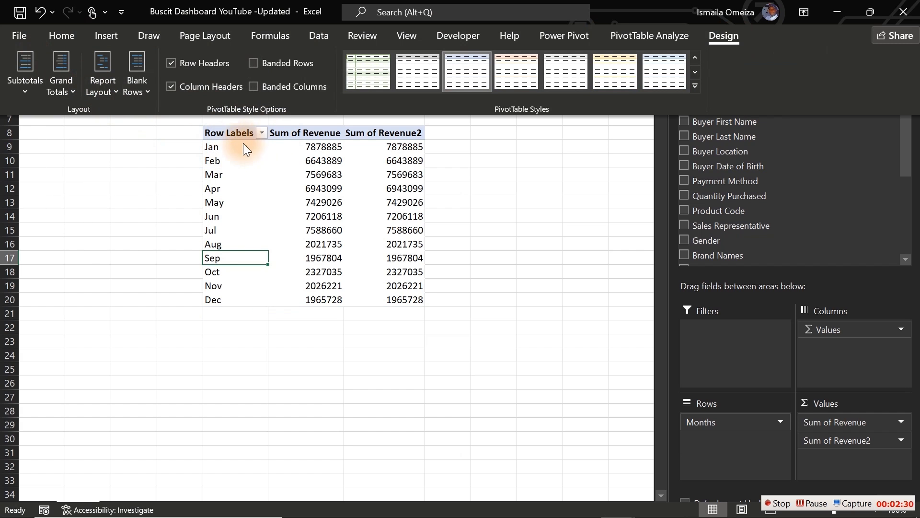
left_click(108, 87)
left_click(168, 191)
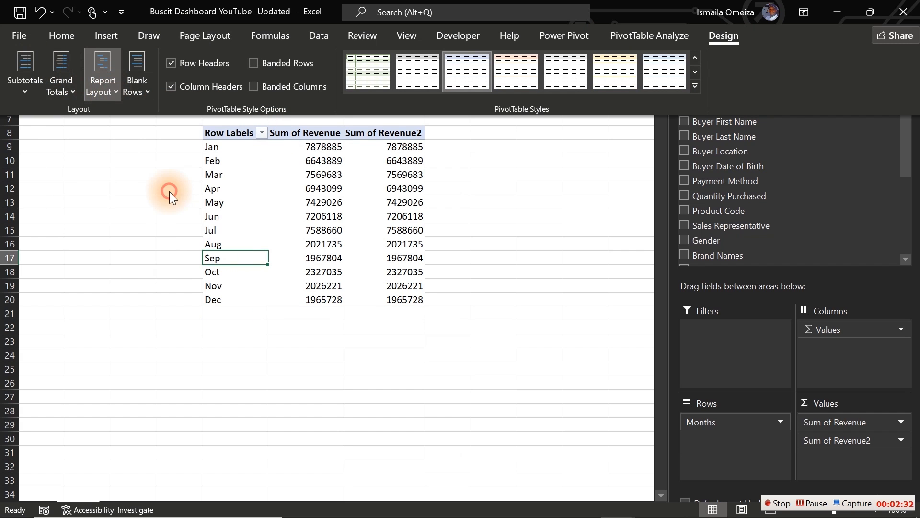
left_click(298, 145)
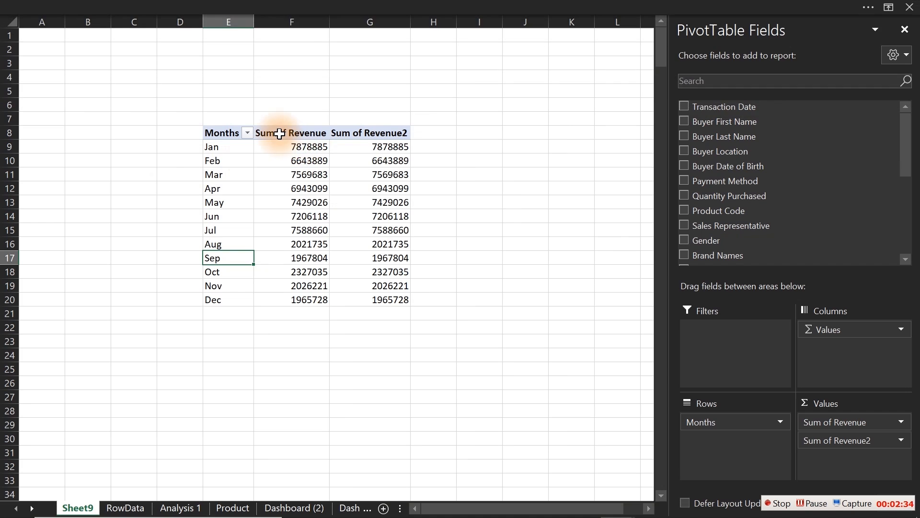
- Rename the PivotTable's first value field, Sum of Revenue, as "%"
left_click(281, 131)
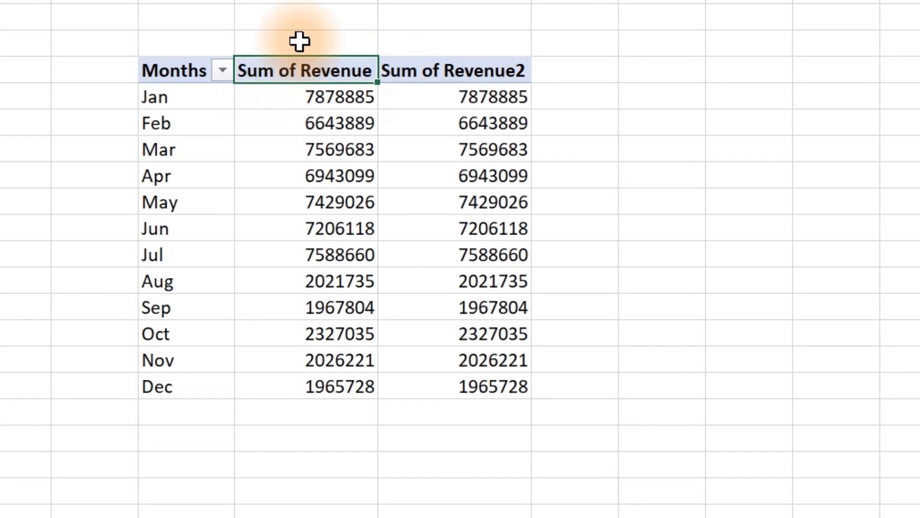
double_click(292, 72)
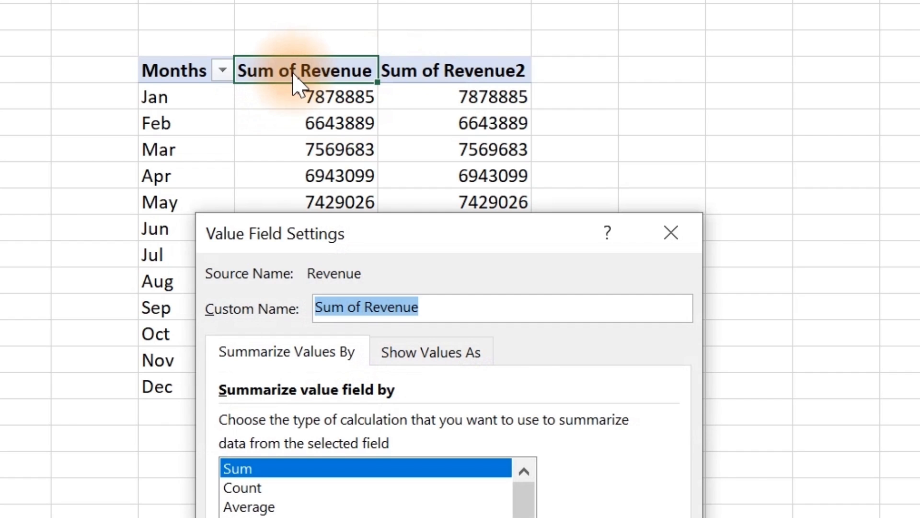
type("%")
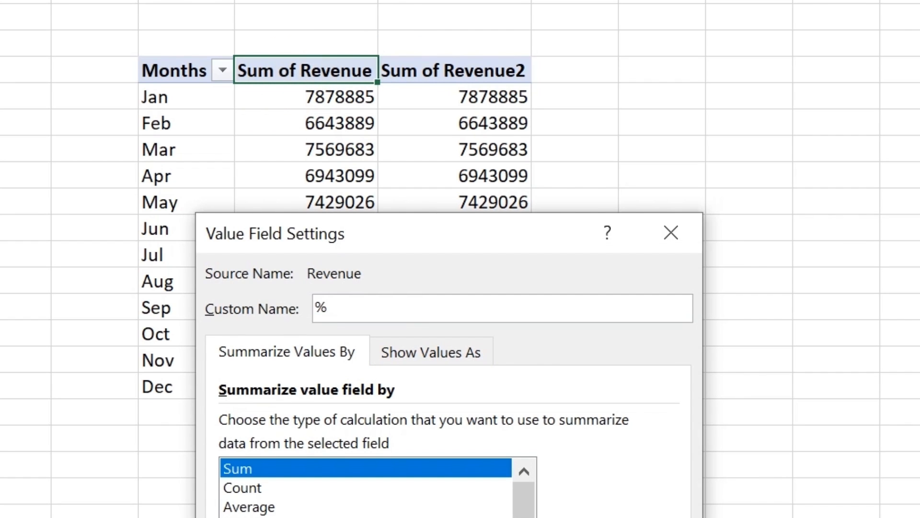
key("Return")
- Rename the Sum of Revenue2 value field as "Revenue " with a trailing space to avoid clashing with the source field name
left_click(383, 71)
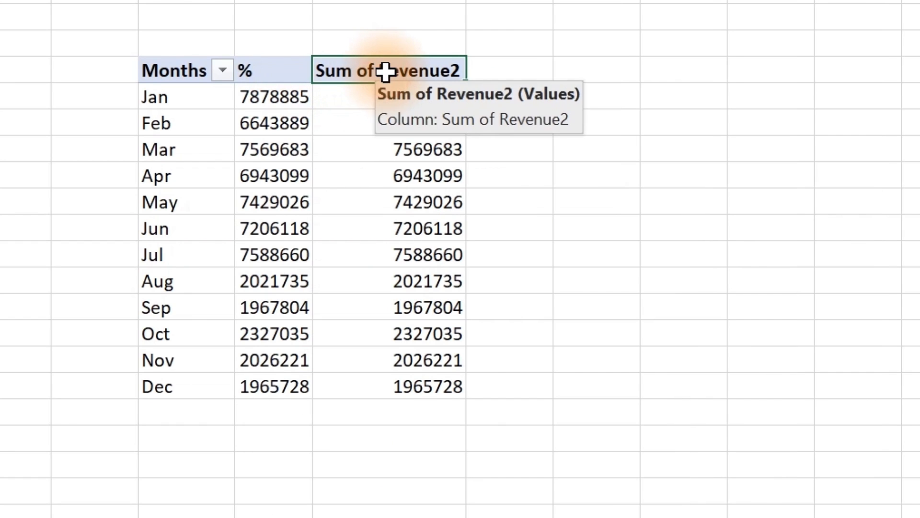
double_click(385, 71)
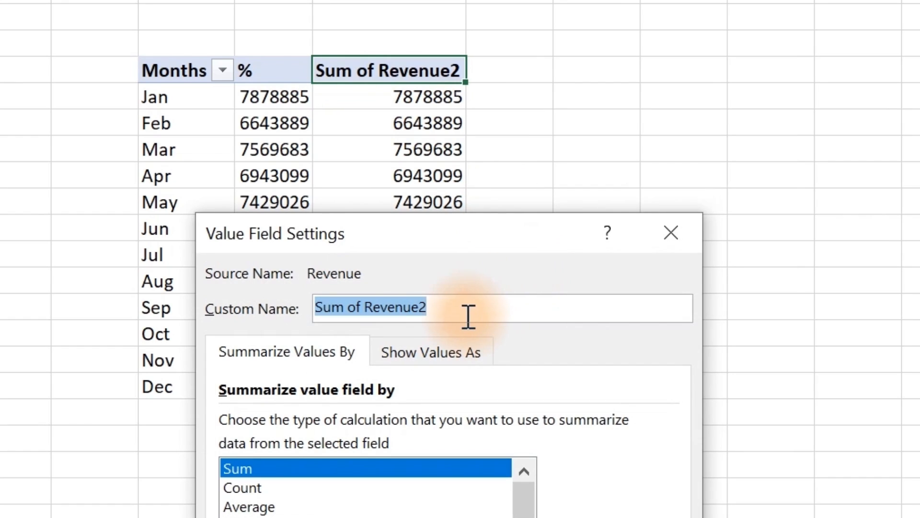
type("Ren")
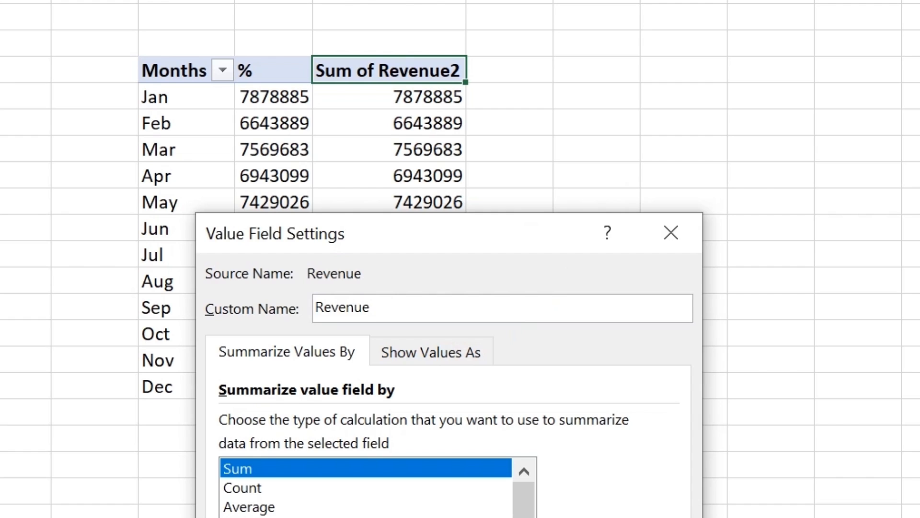
key("Return")
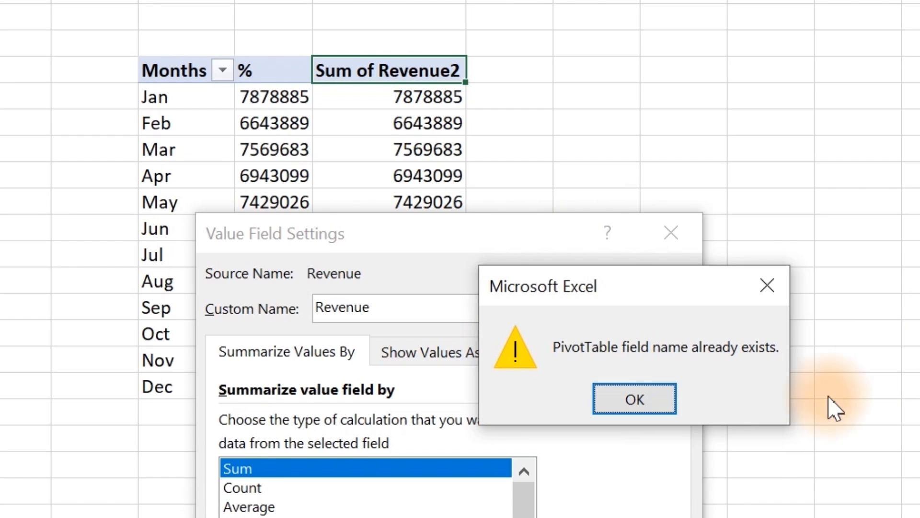
left_click(625, 387)
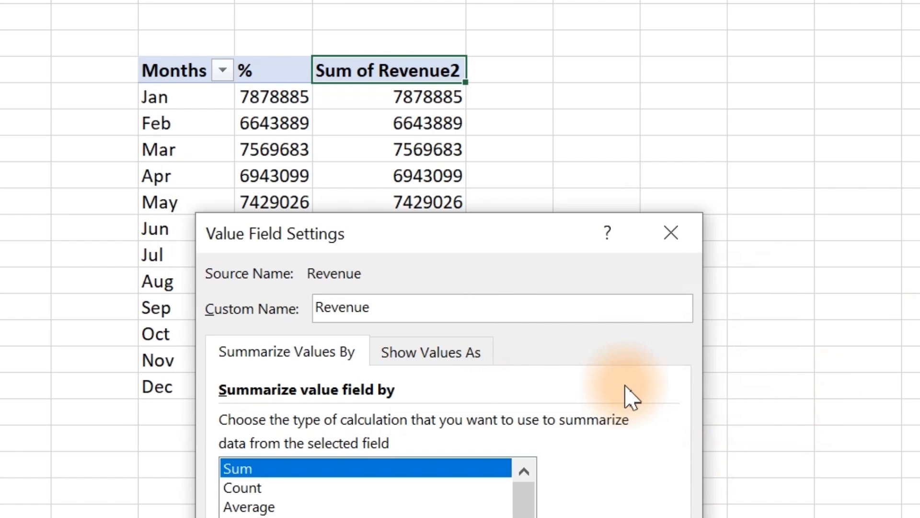
left_click(407, 307)
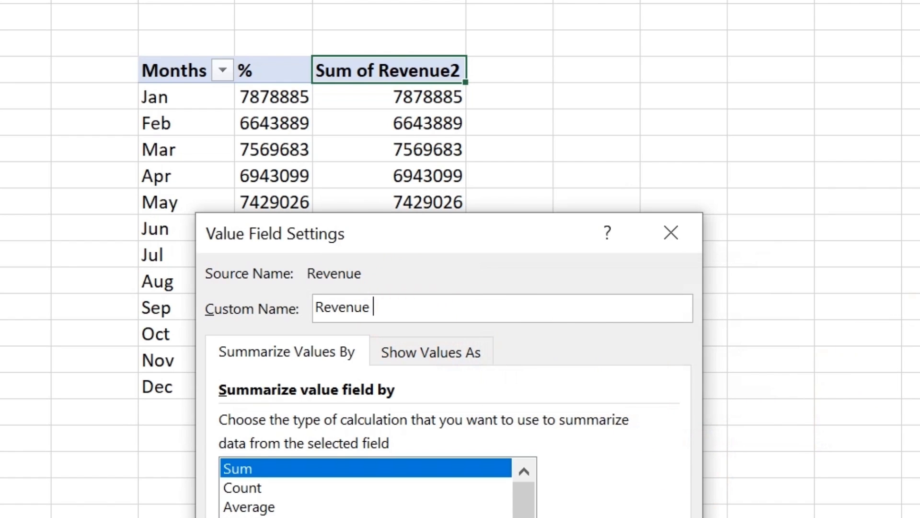
key("Return")
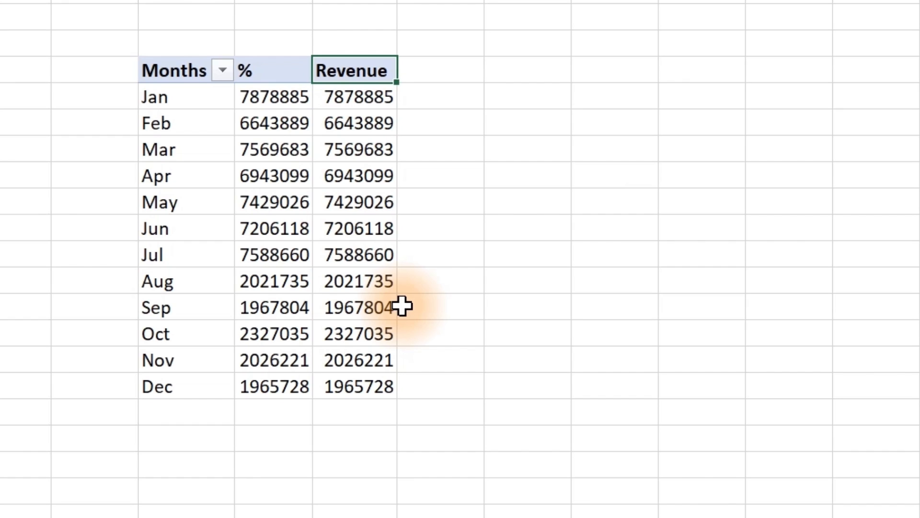
- Show the PivotTable's % column values as % of Grand Total
left_click(267, 96)
right_click(274, 102)
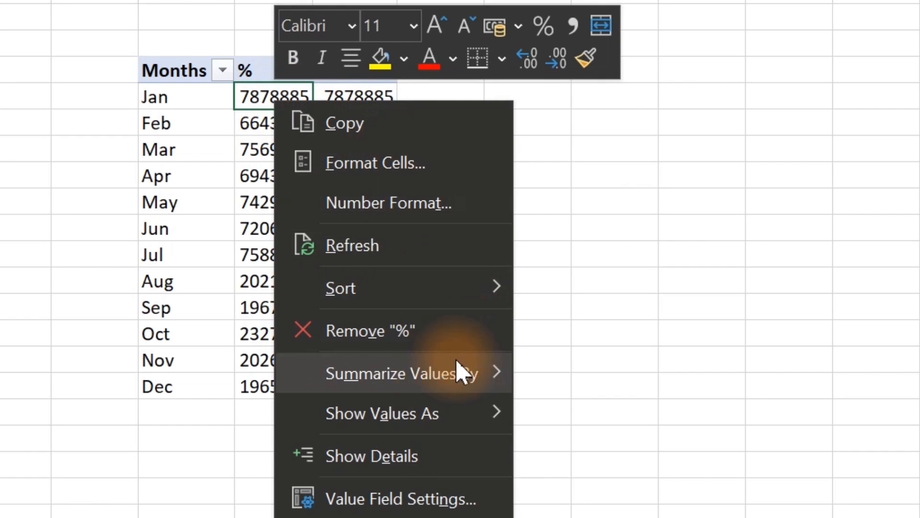
mouse_move(460, 373)
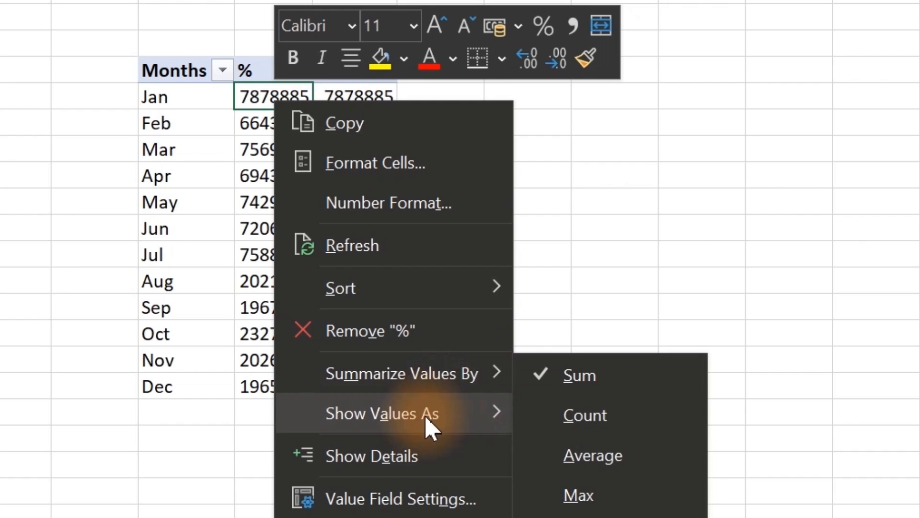
mouse_move(469, 428)
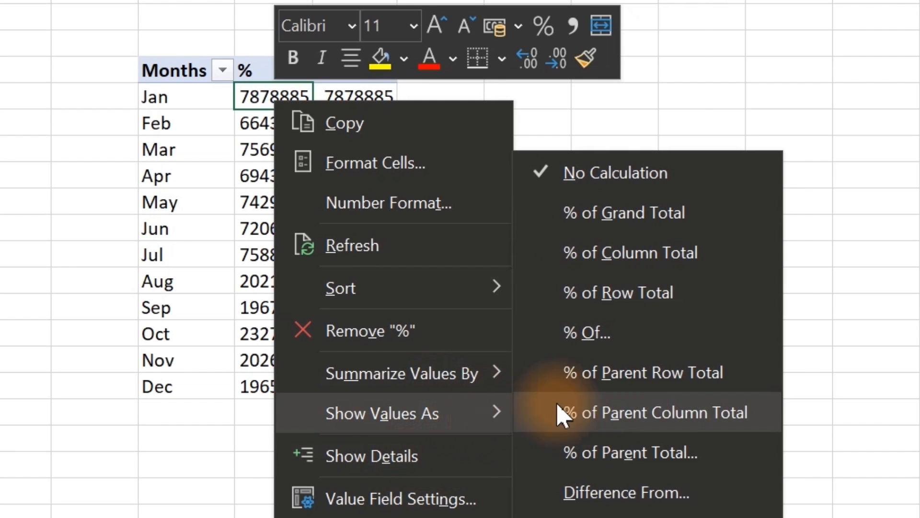
left_click(664, 235)
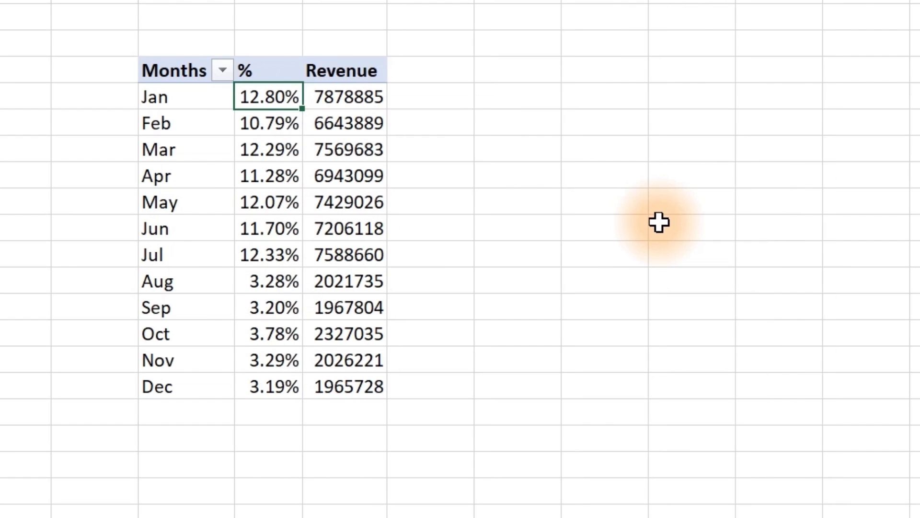
- Enter the header "MoM Change" in the cell beside the PivotTable's Revenue header
left_click(425, 69)
type("MoM Change")
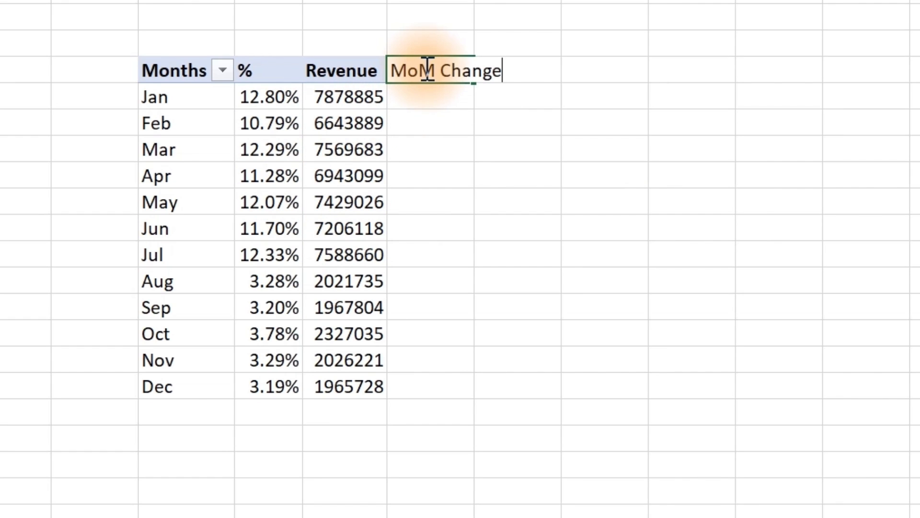
key("Return")
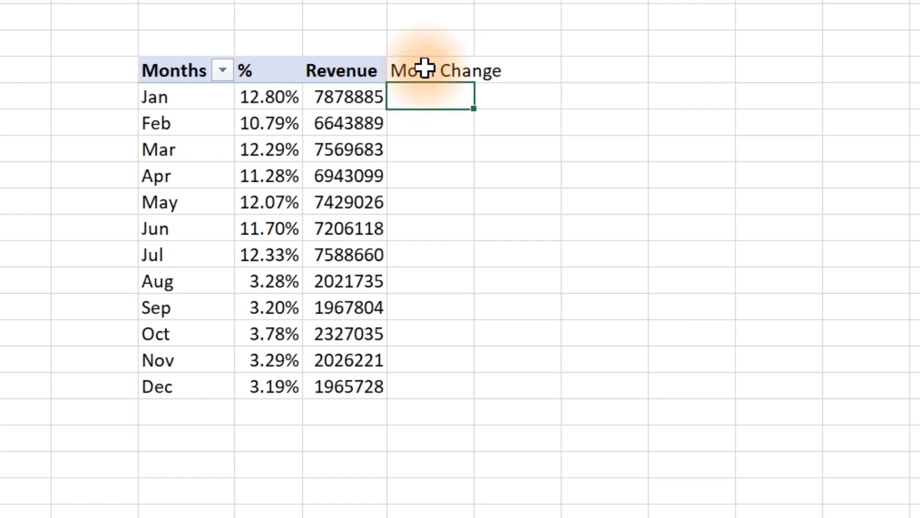
- Enter the formula =(G10-G9)/G9 in the MoM Change column on the February row
key("Down")
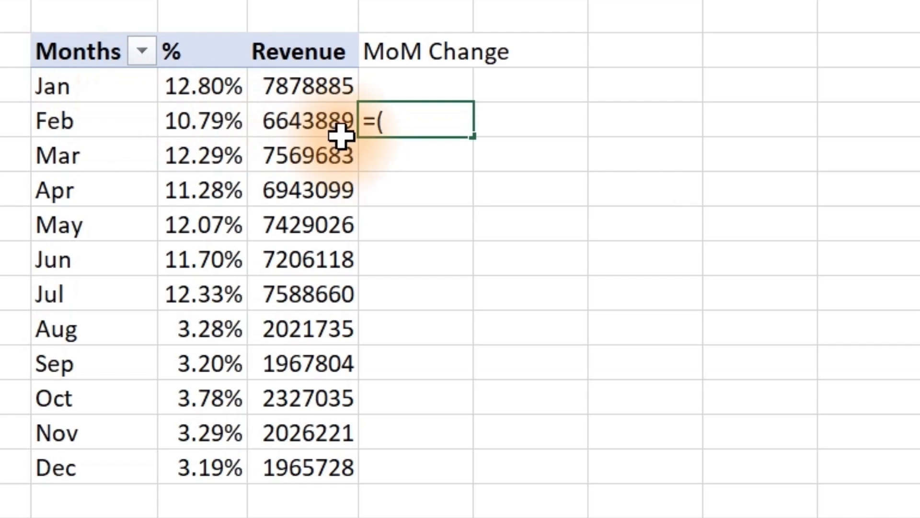
left_click(328, 122)
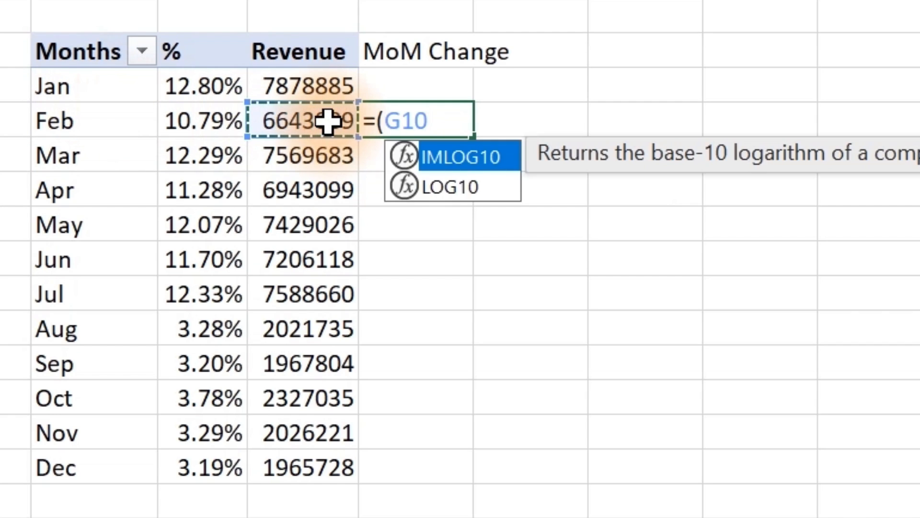
type("-")
left_click(329, 85)
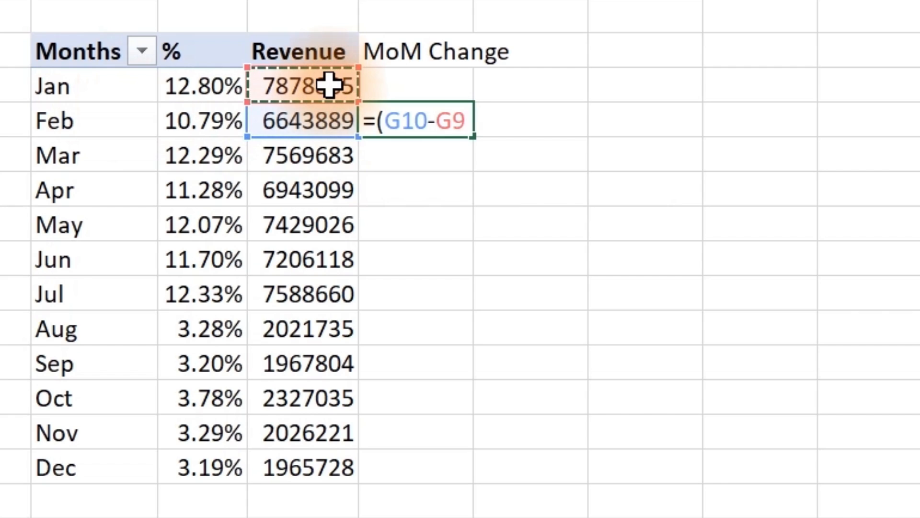
type(")/")
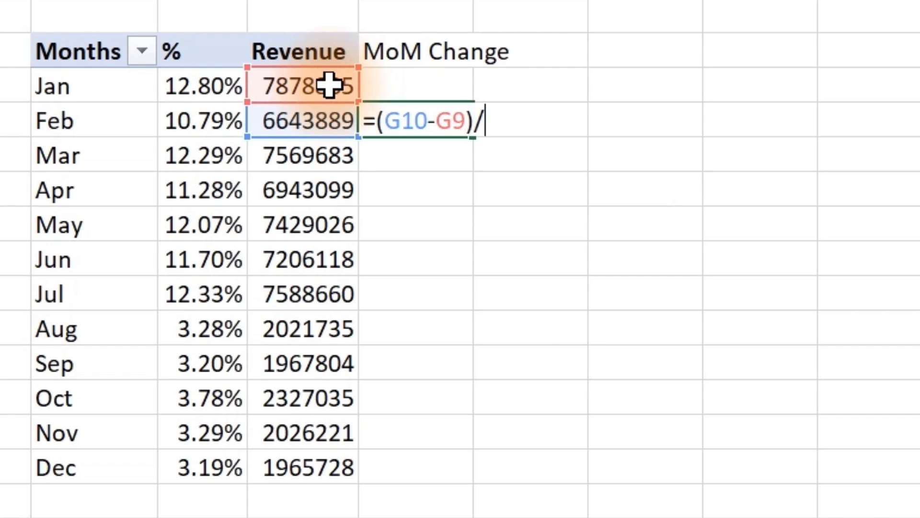
left_click(328, 86)
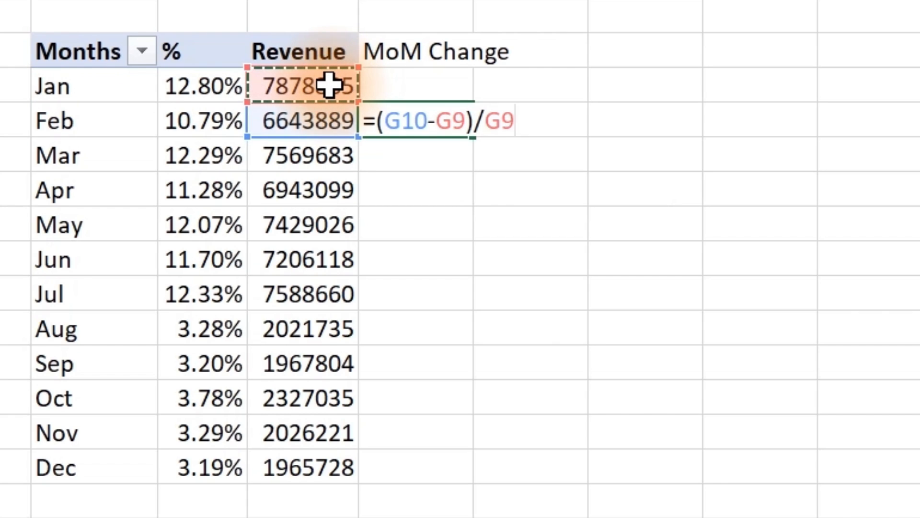
key("ctrl+Return")
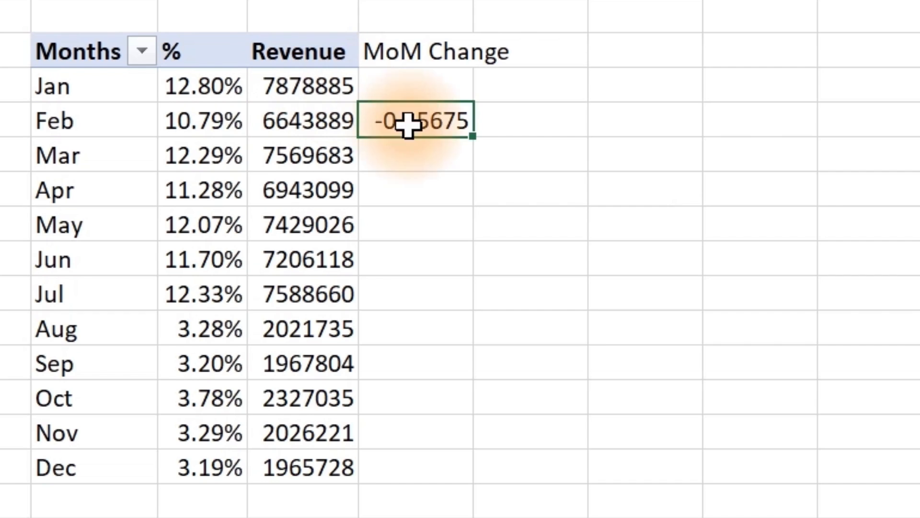
- Format the MoM Change cells from February to December as Percentage with 2 decimal places
left_click_drag(439, 122, 417, 463)
key("ctrl+1")
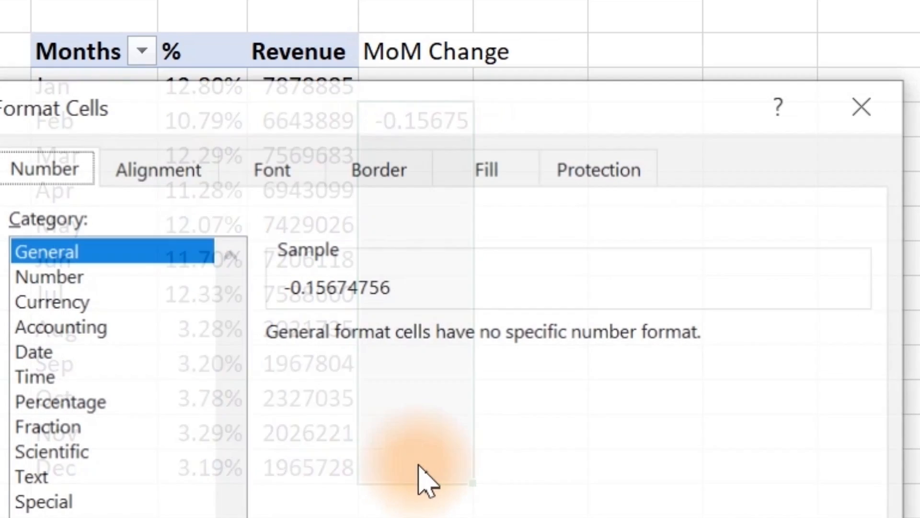
left_click(66, 405)
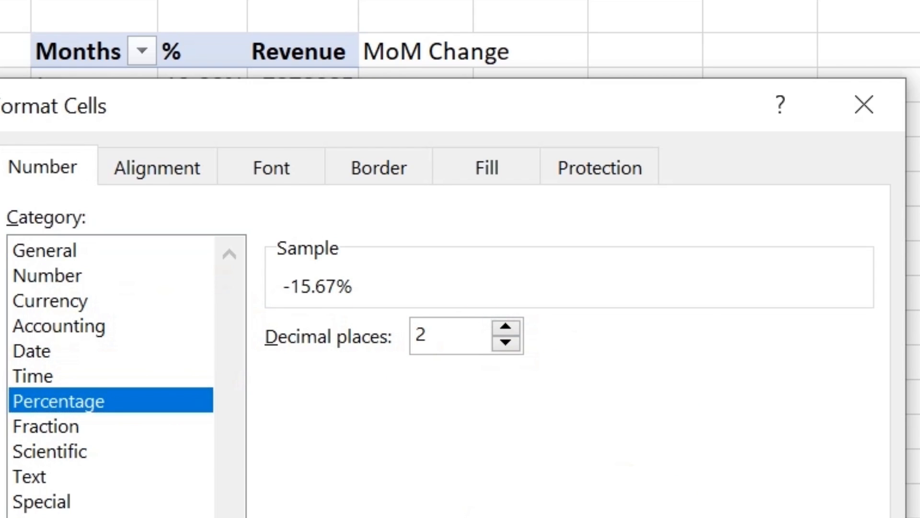
key("Return")
- Fill February's MoM Change formula down to December and widen the column to fit its header
left_click(432, 118)
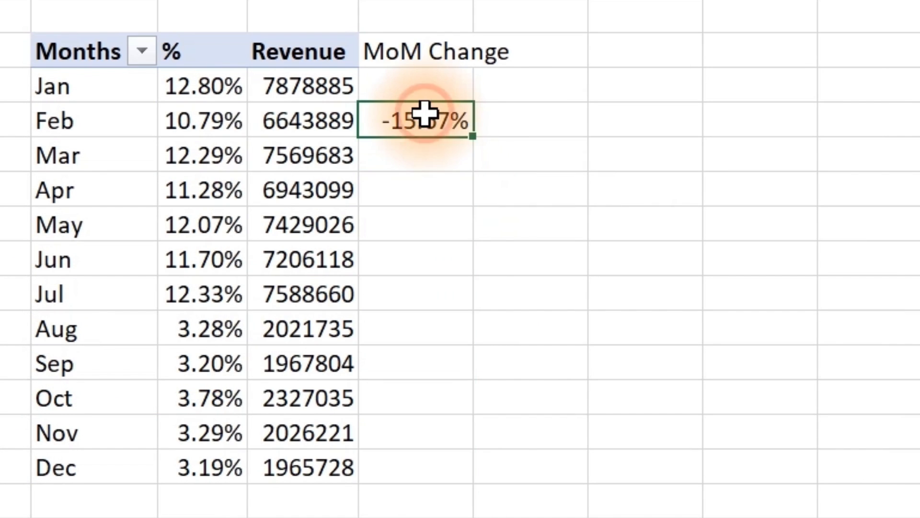
left_click_drag(474, 136, 470, 472)
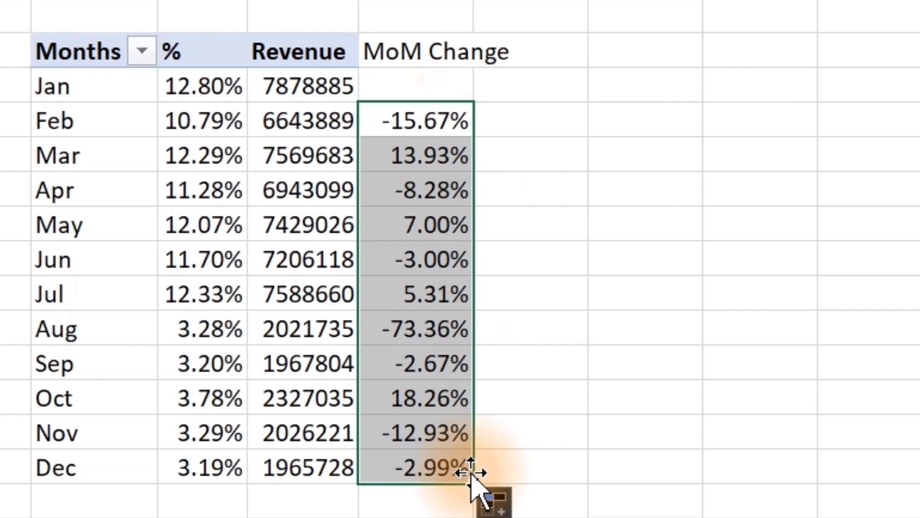
left_click(670, 247)
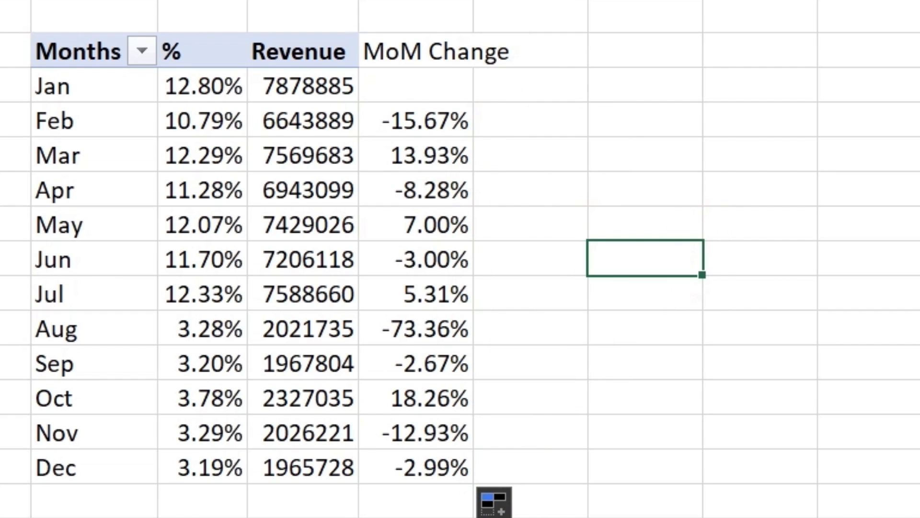
left_click_drag(474, 0, 560, 0)
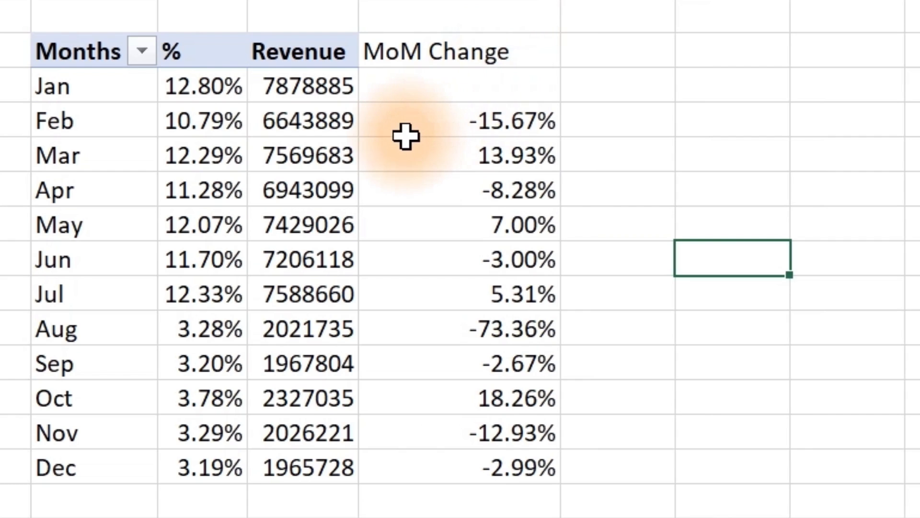
left_click(462, 120)
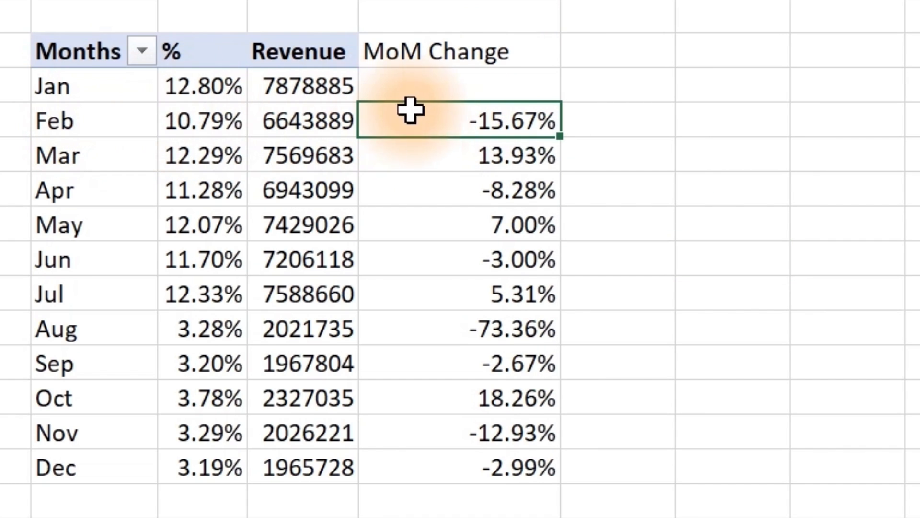
left_click(527, 153)
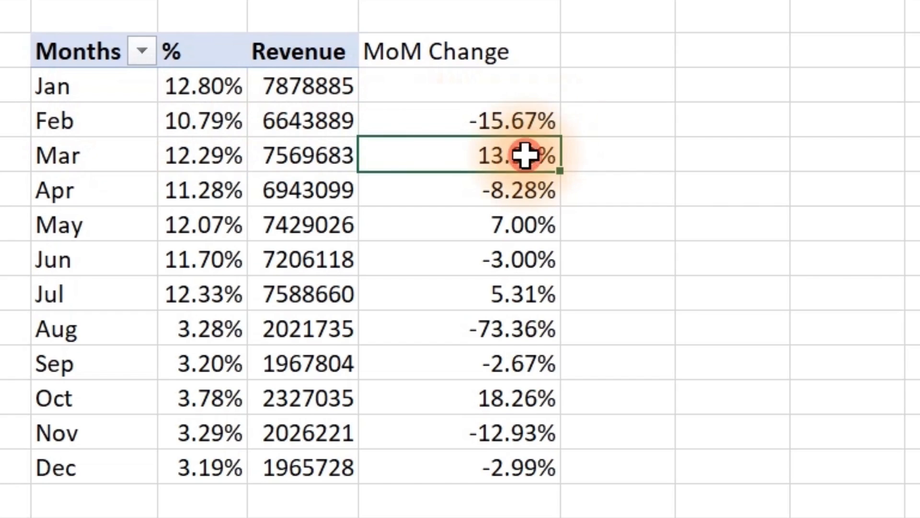
left_click(536, 203)
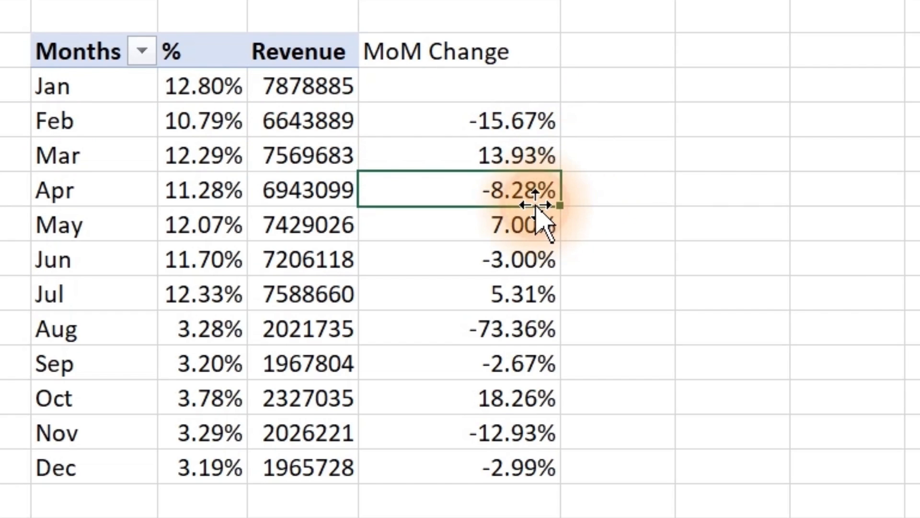
left_click(539, 221)
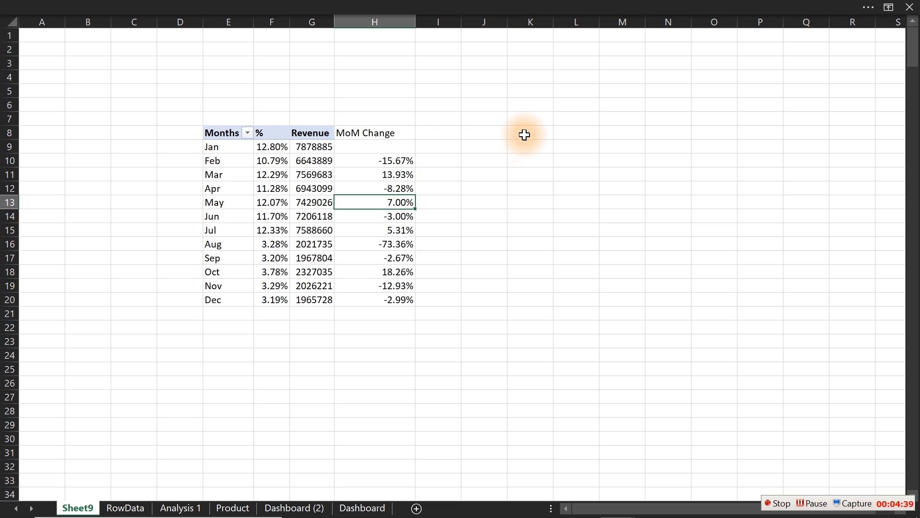
- Reference the PivotTable's Months and Revenue headers in K8 and L8, and fill both formulas down to the December row
left_click(832, 56)
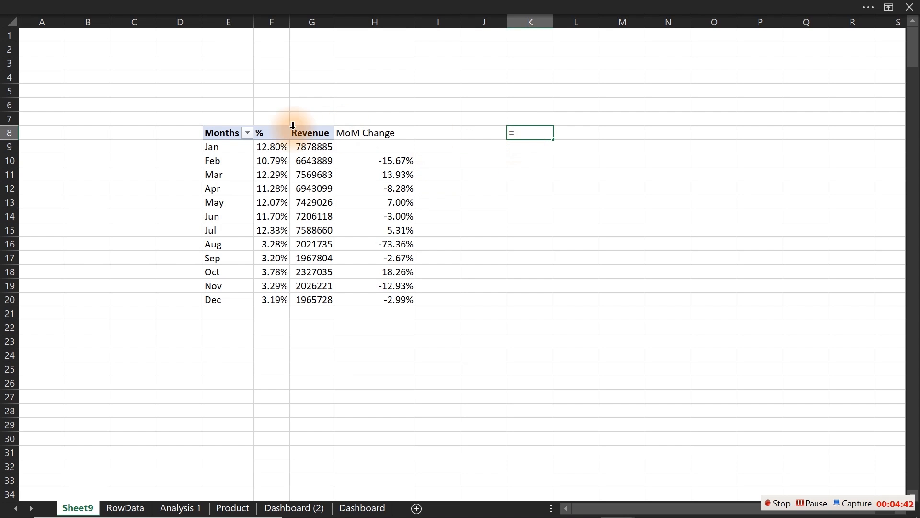
left_click(230, 134)
key("Return")
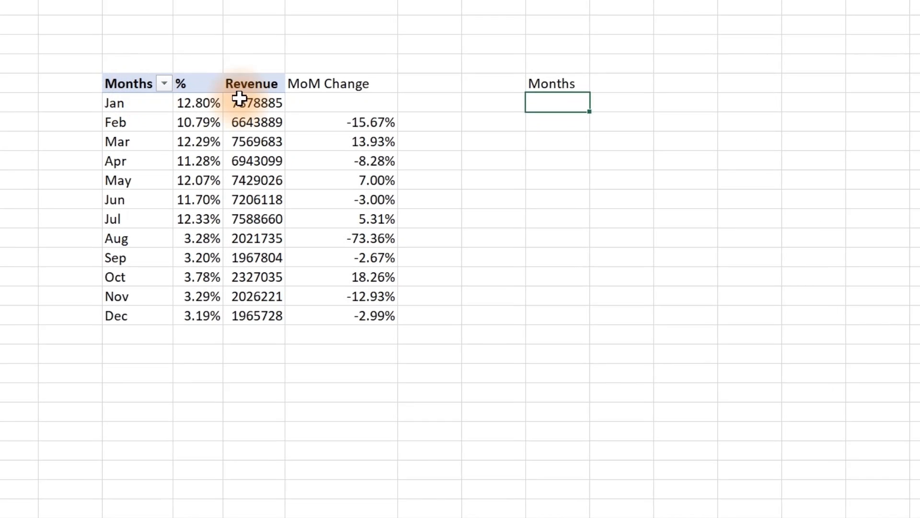
left_click(564, 134)
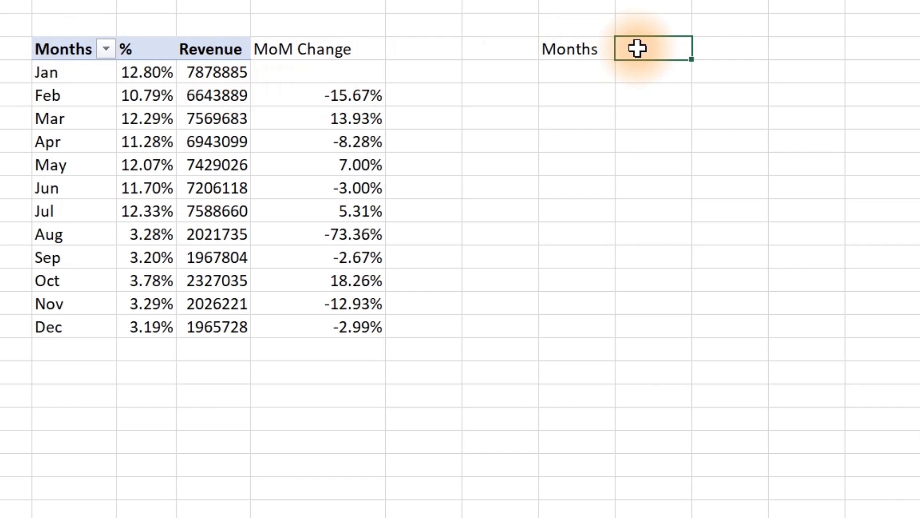
type("=")
left_click(224, 55)
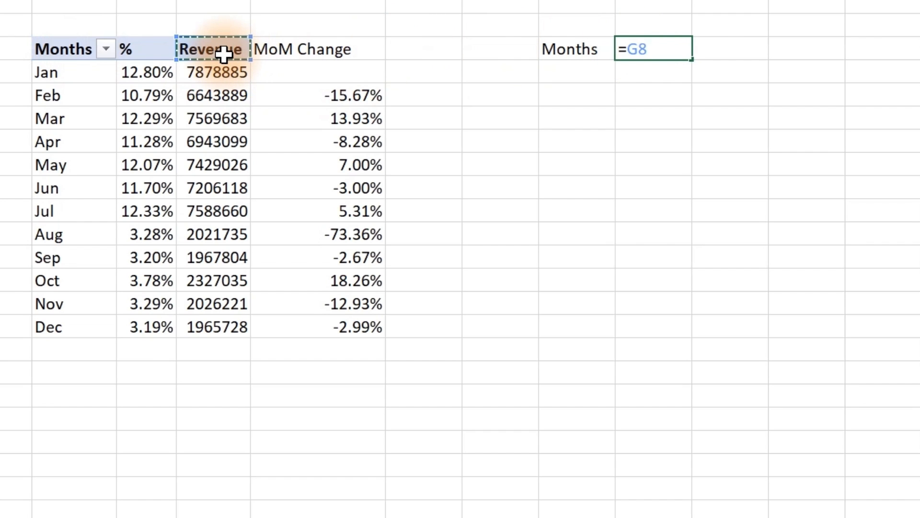
key("Return")
left_click_drag(575, 57, 641, 341)
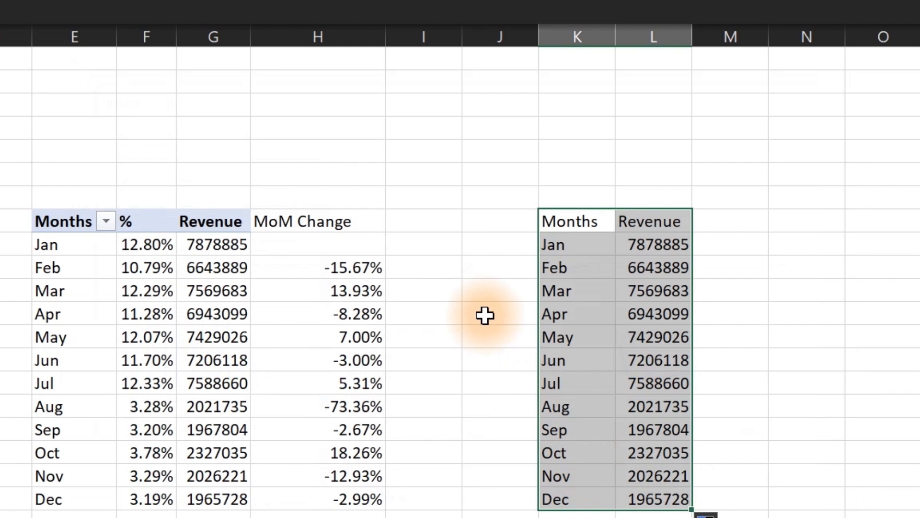
left_click(484, 142)
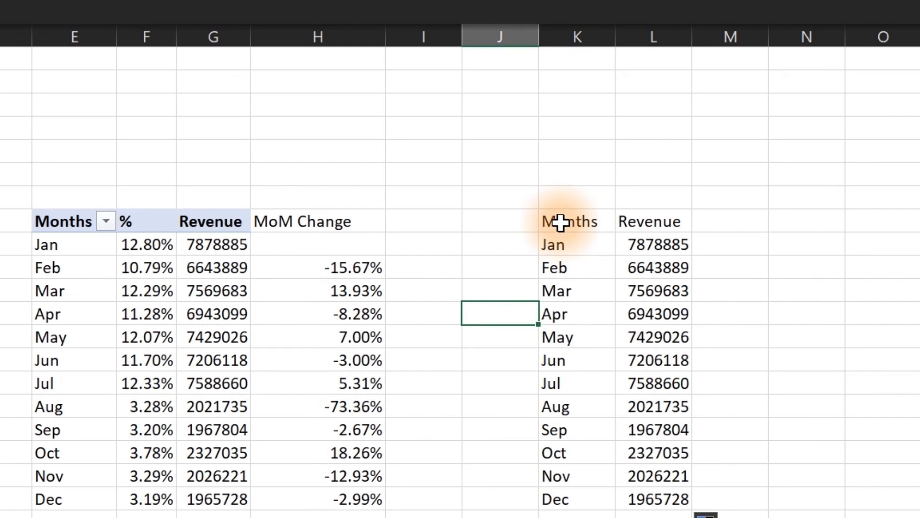
- Insert the recommended line chart from the linked Months and Revenue table, header to December
left_click_drag(560, 221, 655, 501)
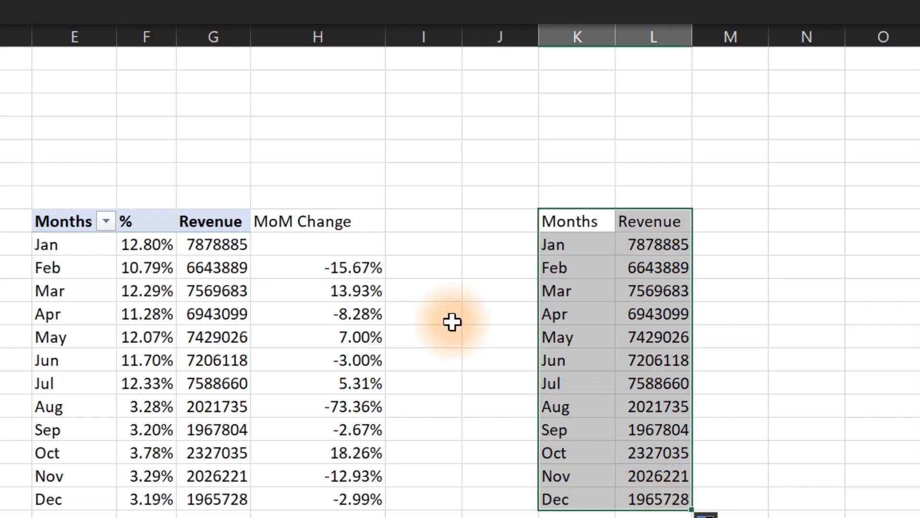
left_click(31, 8)
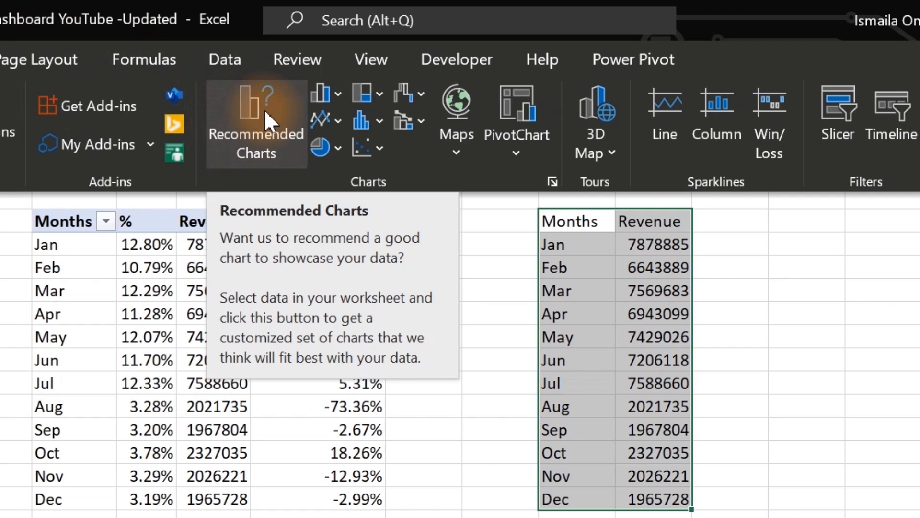
left_click(265, 114)
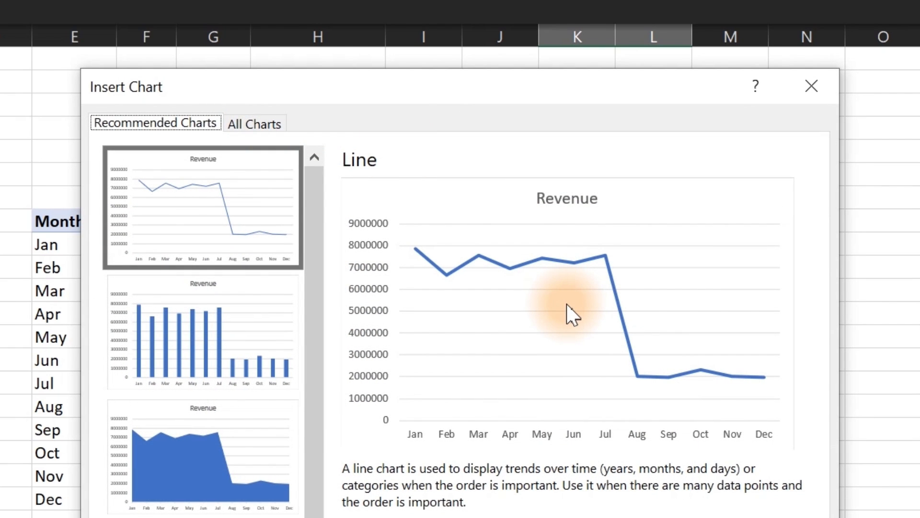
left_click(690, 517)
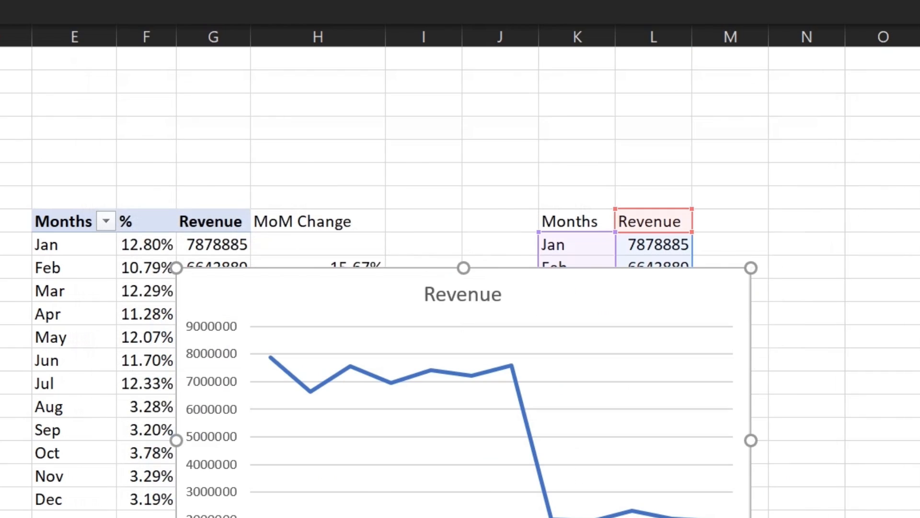
- Remove the title, the vertical value axis and the gridlines from the revenue line chart
left_click(451, 295)
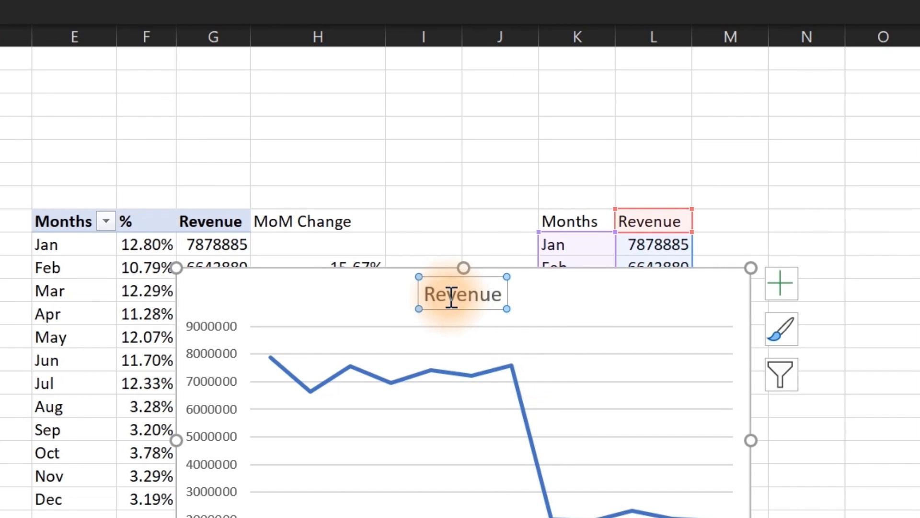
key("Delete")
left_click(218, 347)
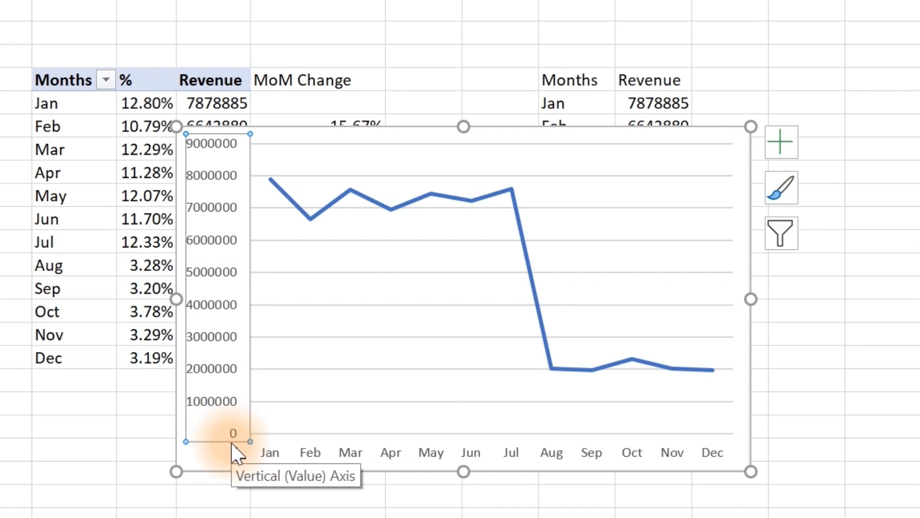
key("Delete")
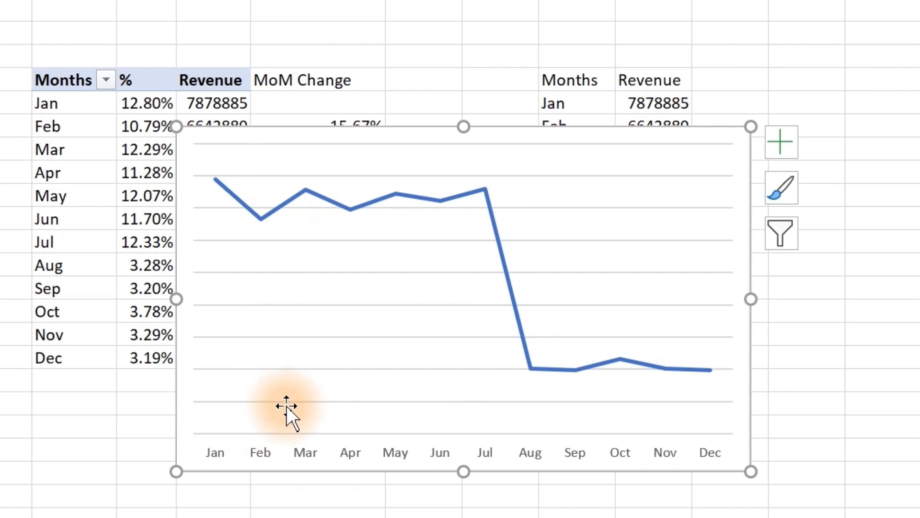
left_click(349, 305)
key("Delete")
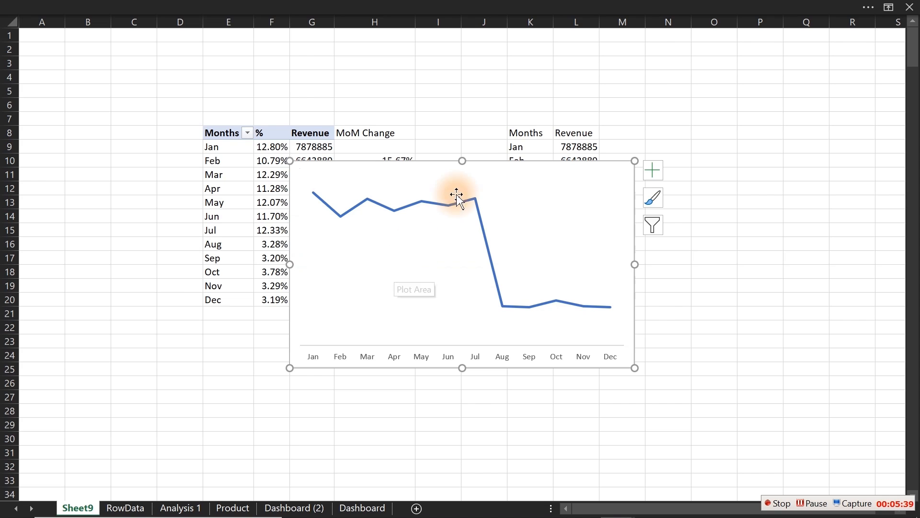
- Move and widen the line chart to span columns B to I around rows 19 to 31, and add data labels to its line
left_click_drag(500, 132, 137, 274)
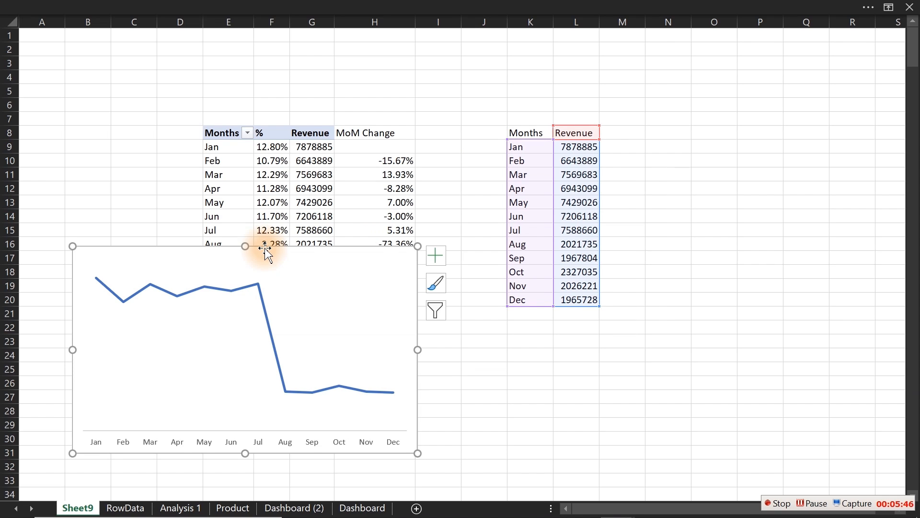
left_click_drag(417, 246, 458, 279)
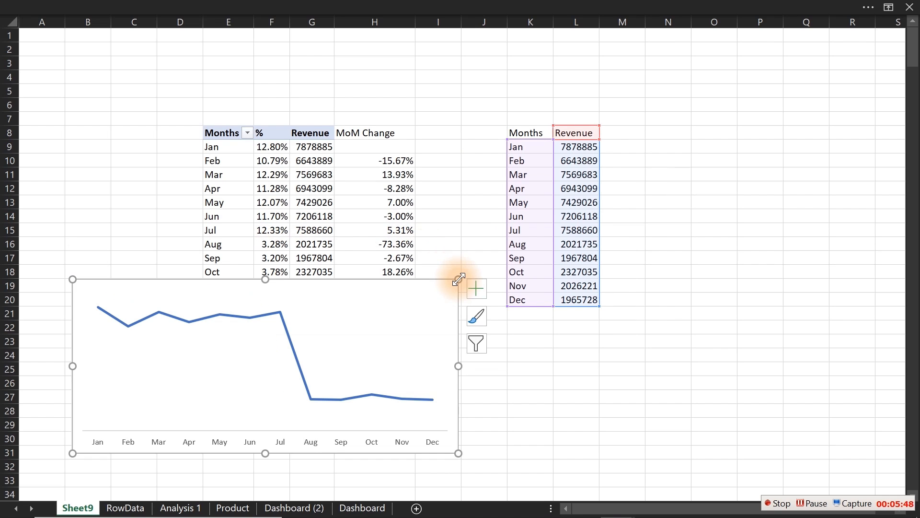
mouse_move(281, 319)
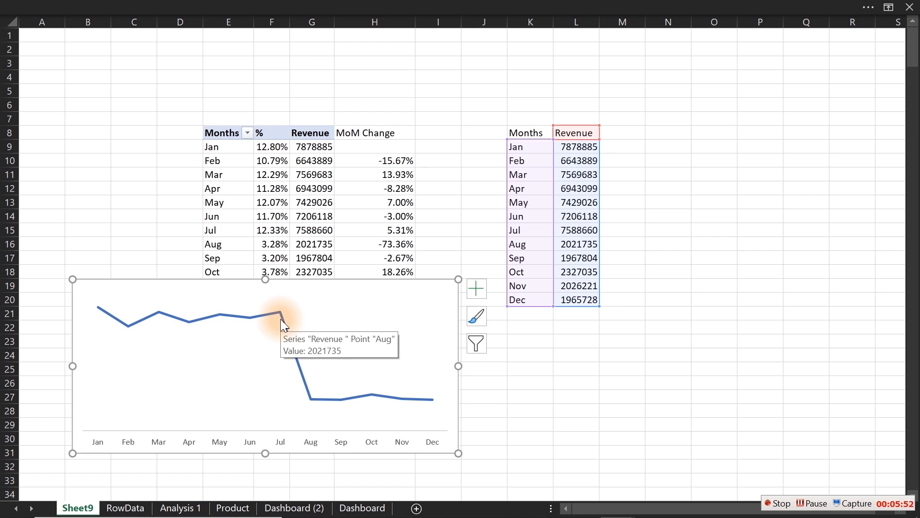
left_click(282, 322)
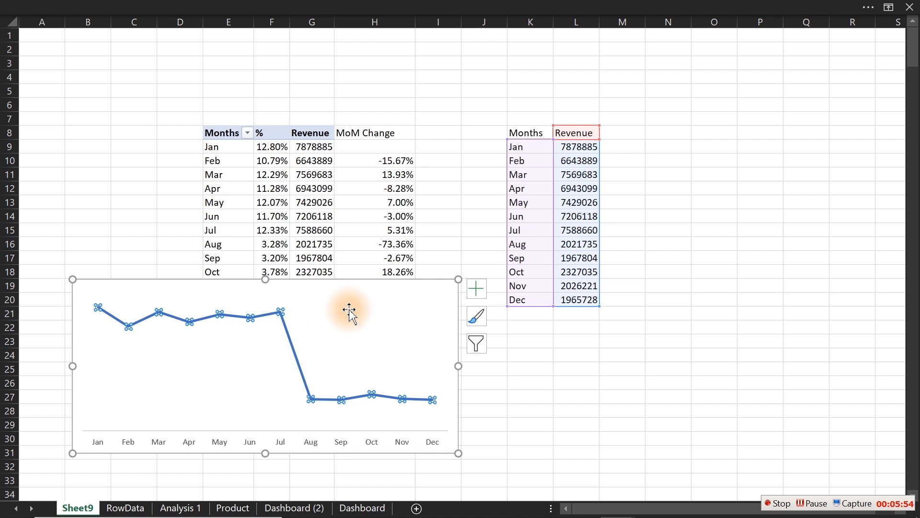
left_click(476, 288)
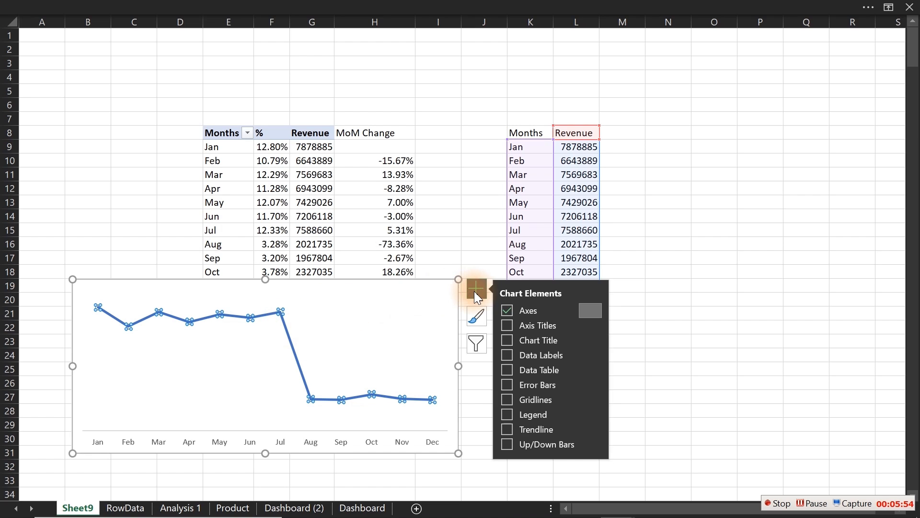
left_click(507, 354)
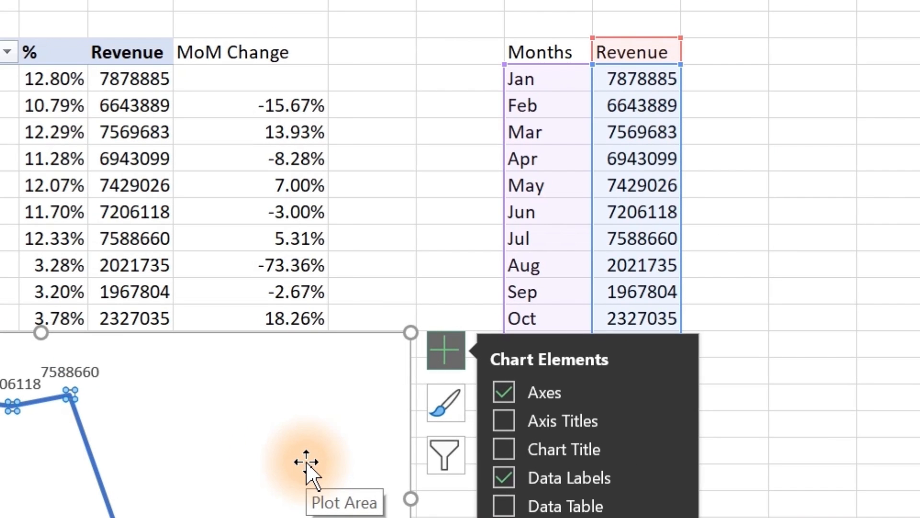
left_click(743, 70)
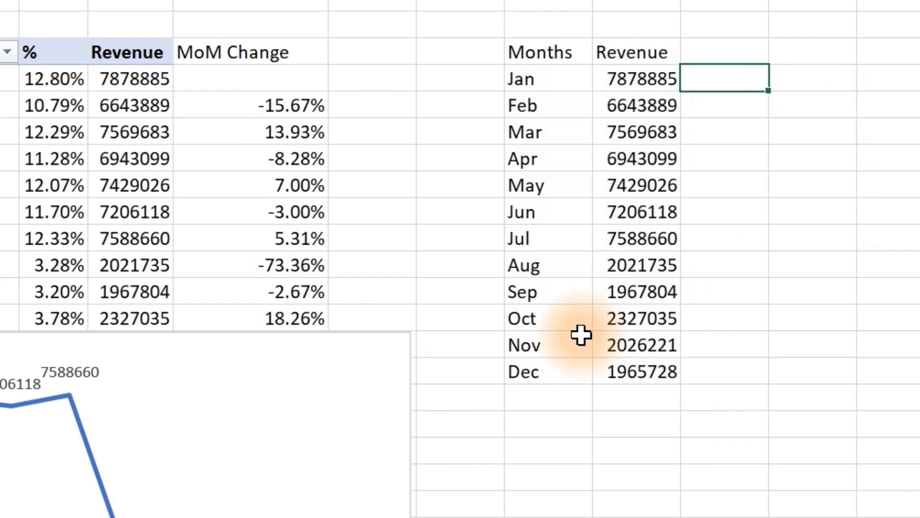
- Switch to the Buscit Distributor Dashboard workbook and examine how its % Revenue, % Change, Top and Bottom options change the charts
left_click(359, 339)
left_click(311, 492)
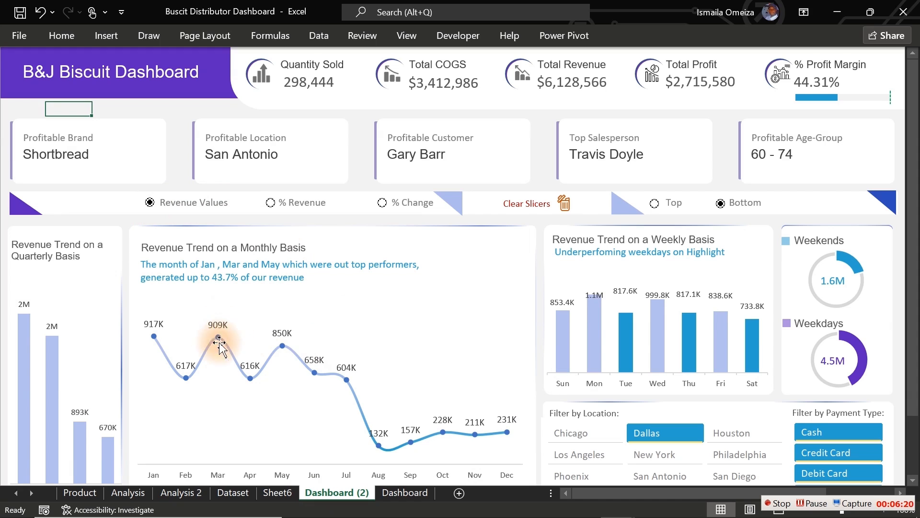
left_click(269, 203)
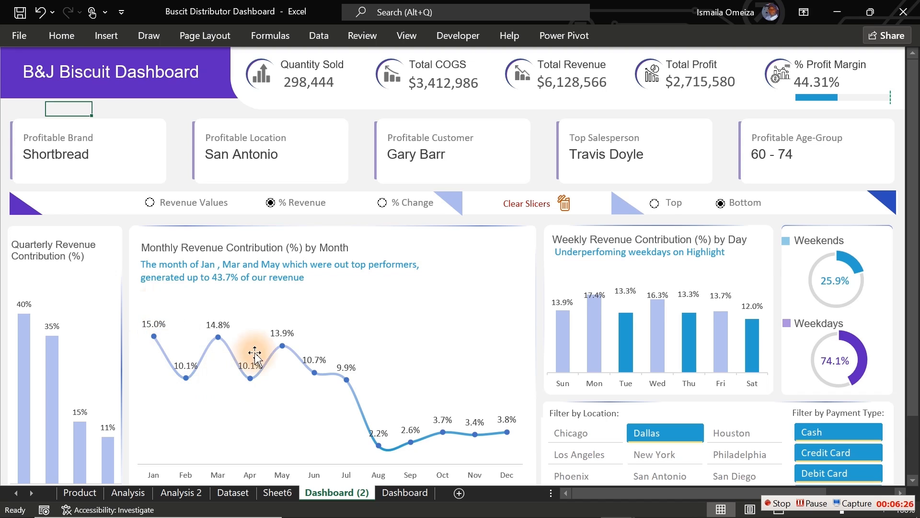
left_click(382, 204)
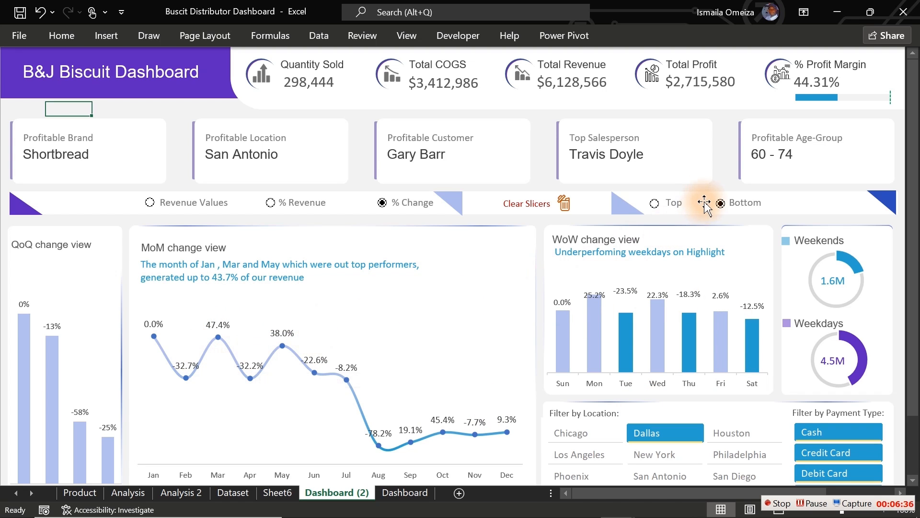
left_click(654, 202)
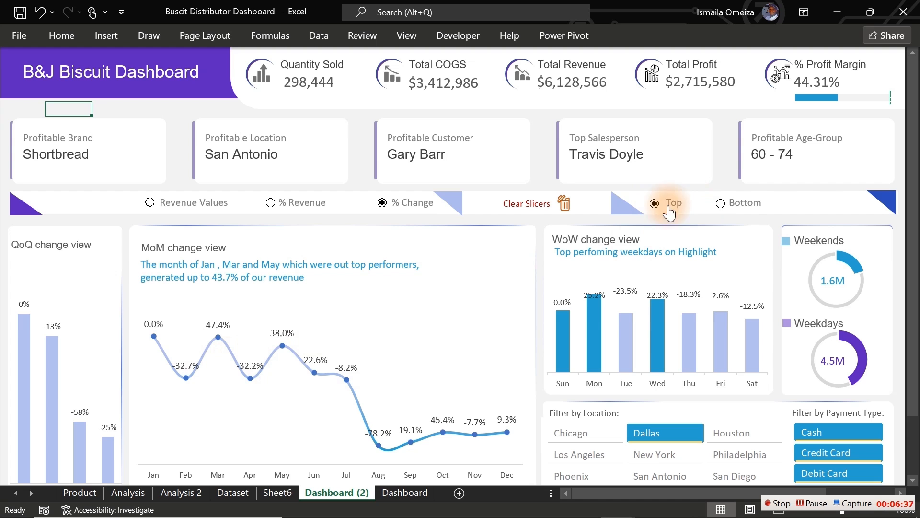
left_click(720, 204)
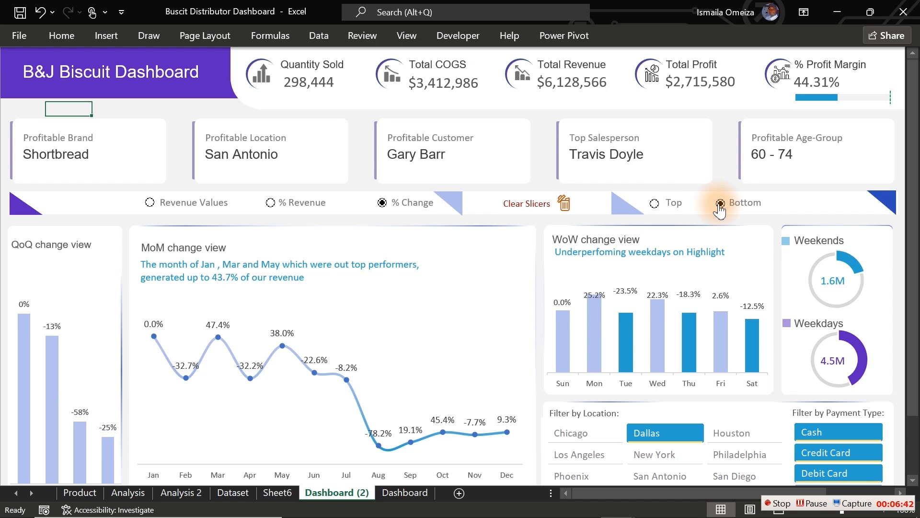
left_click(838, 12)
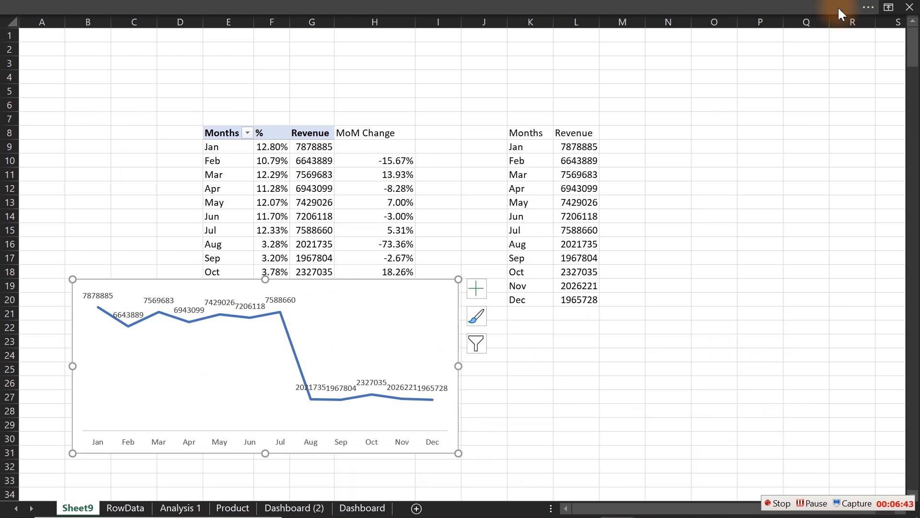
- Enter the header "Data Lebel" in M8, beside the linked table's Revenue header
left_click(618, 146)
left_click(621, 132)
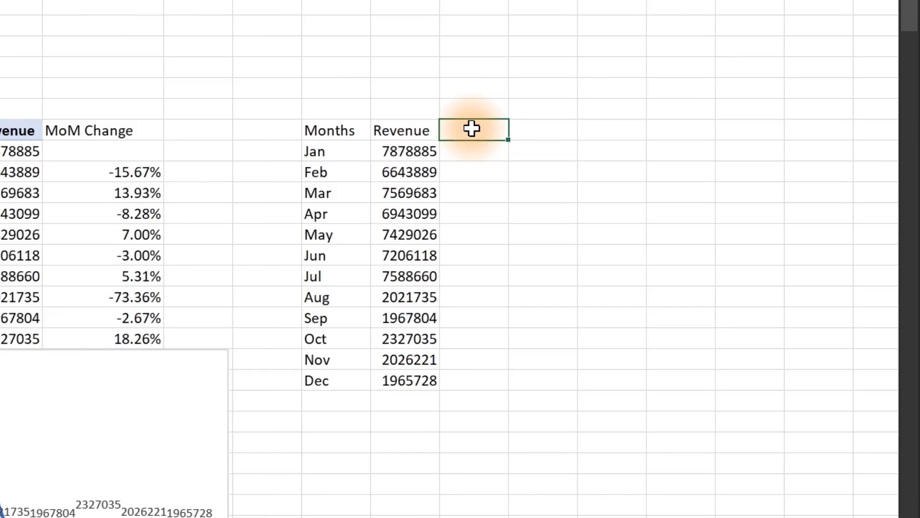
type("Data Lebel")
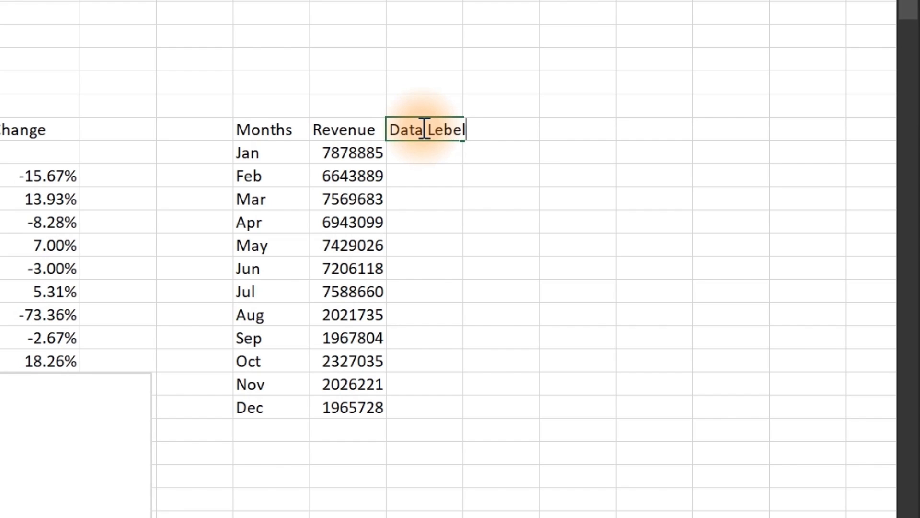
key("Return")
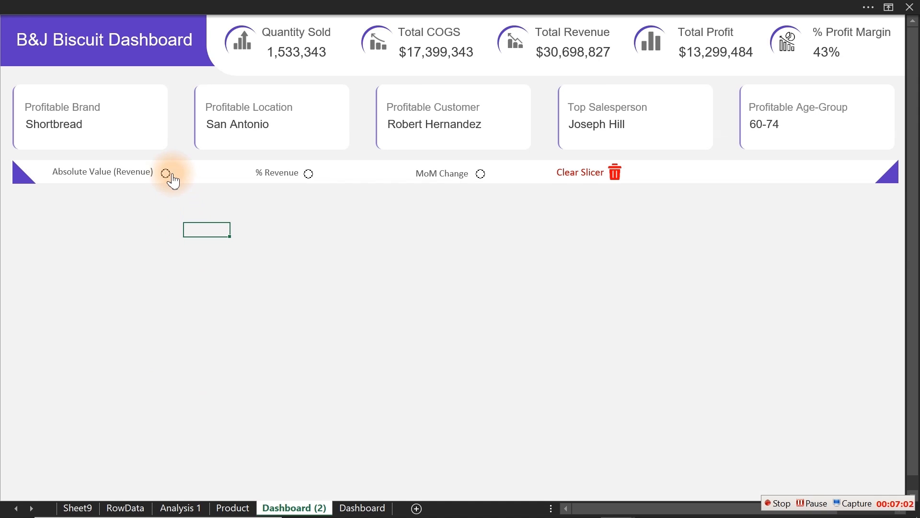
- Link the Absolute Value (Revenue) option button to cell H4 on Sheet9, replacing its broken cell reference
right_click(167, 175)
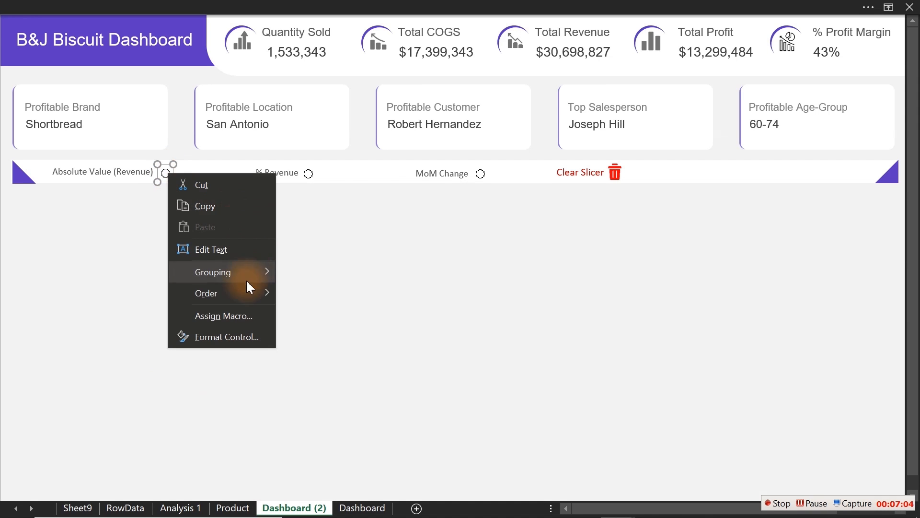
left_click(234, 336)
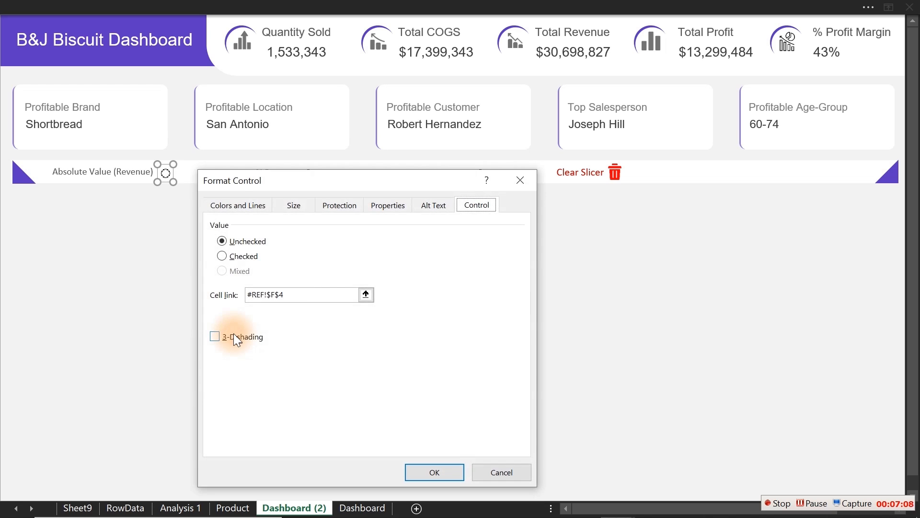
left_click_drag(298, 293, 236, 294)
key("BackSpace")
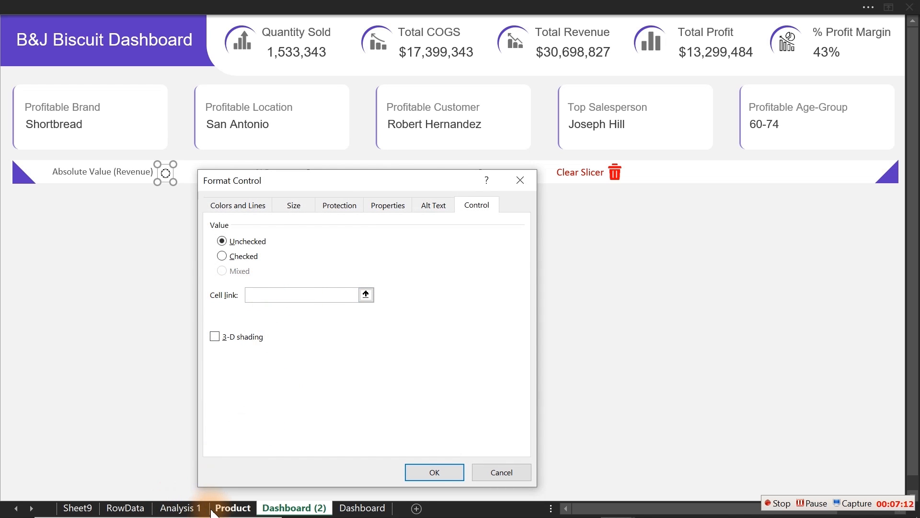
left_click(88, 508)
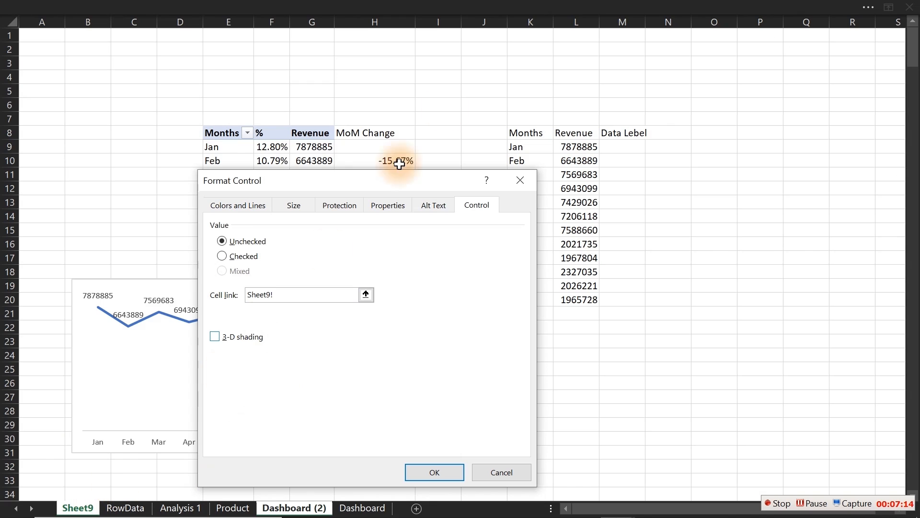
left_click(373, 77)
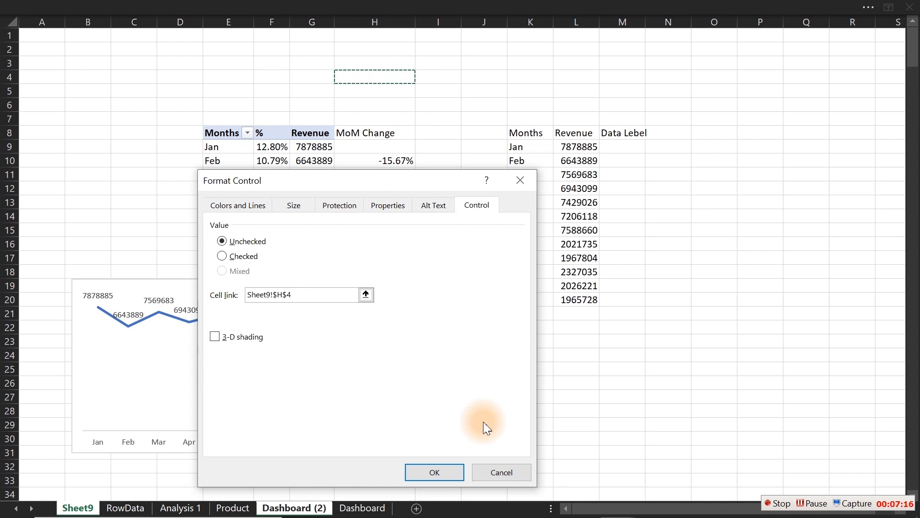
left_click(434, 473)
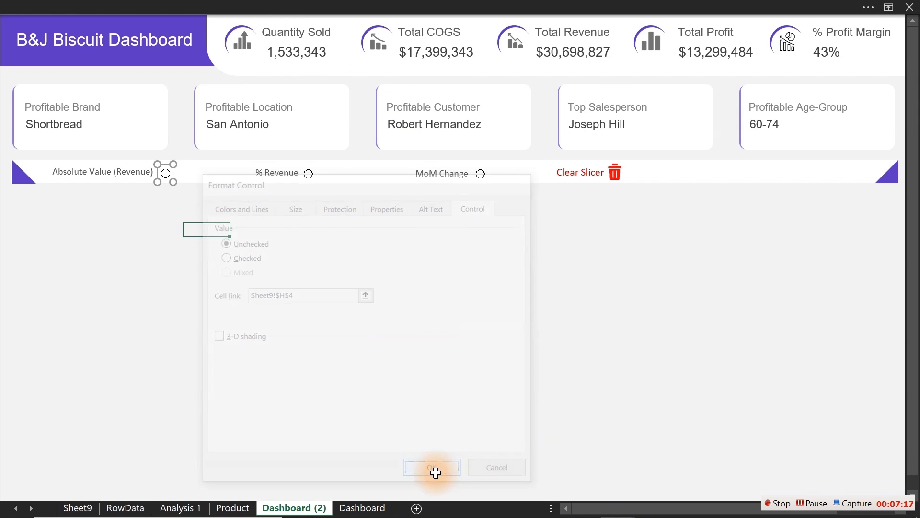
left_click(298, 395)
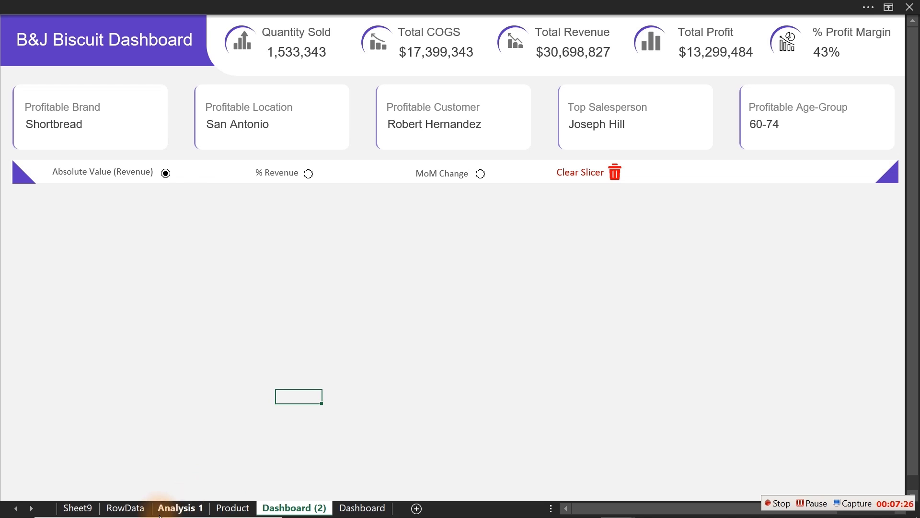
- On Sheet9, enter the option code 1 in G7, above the pivot table's Revenue header
left_click(96, 508)
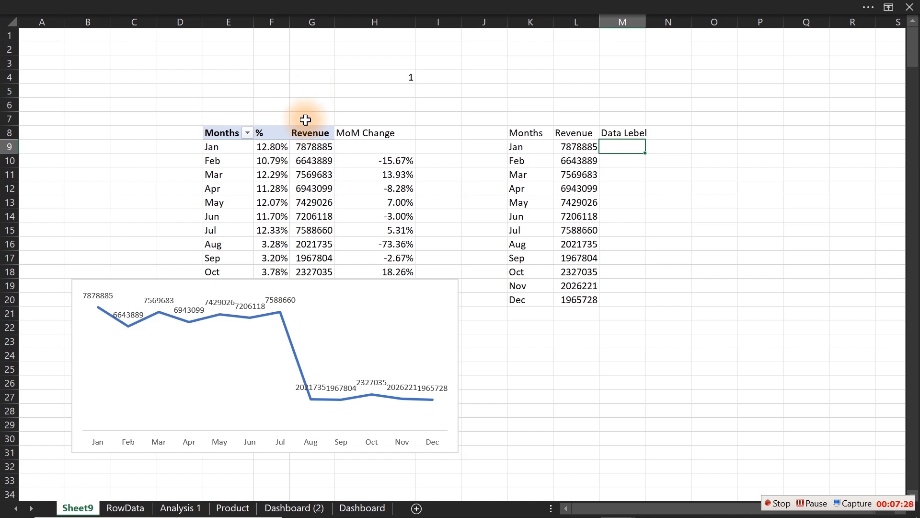
left_click(273, 92)
type("1")
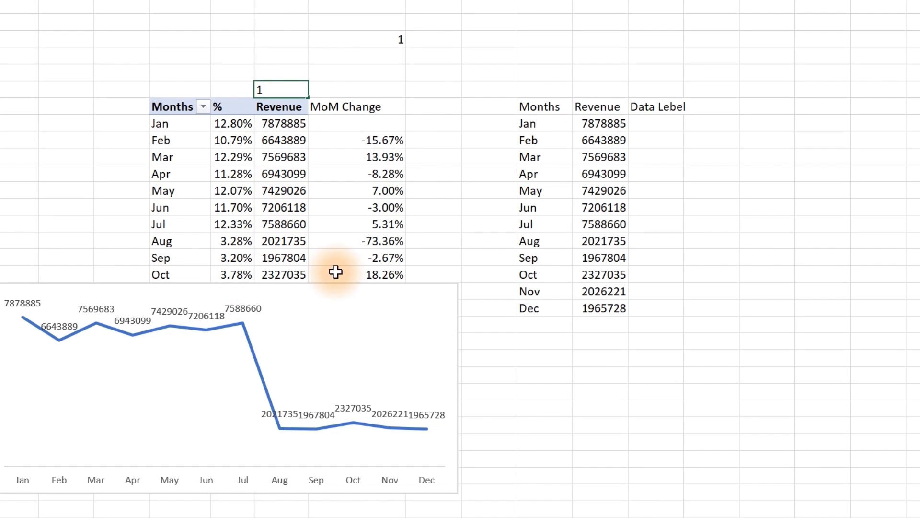
left_click(527, 429)
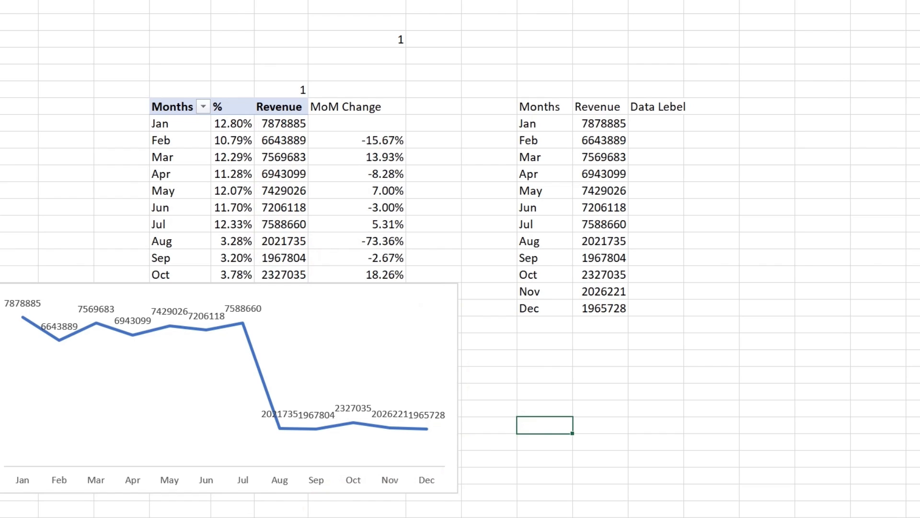
- Select the % Revenue option on the dashboard and enter its code 2 in F7, above Sheet9's % header
left_click(139, 515)
left_click(282, 161)
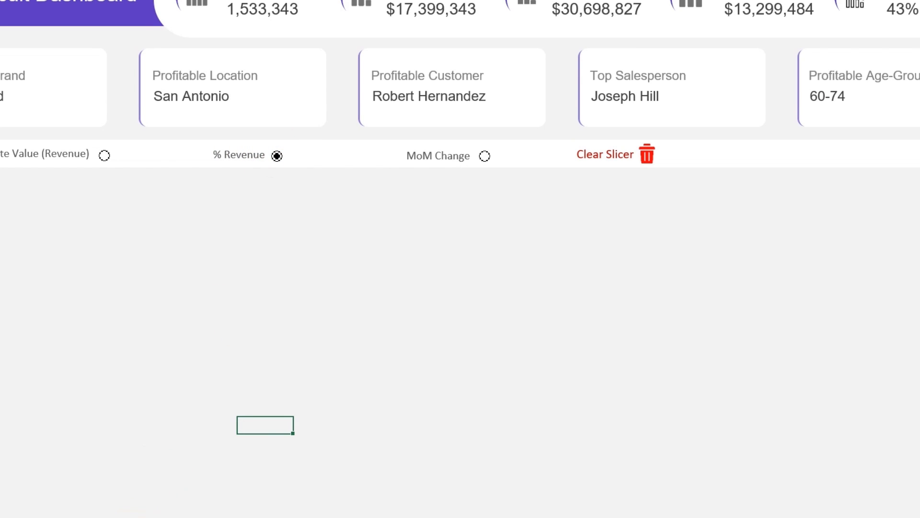
left_click(133, 516)
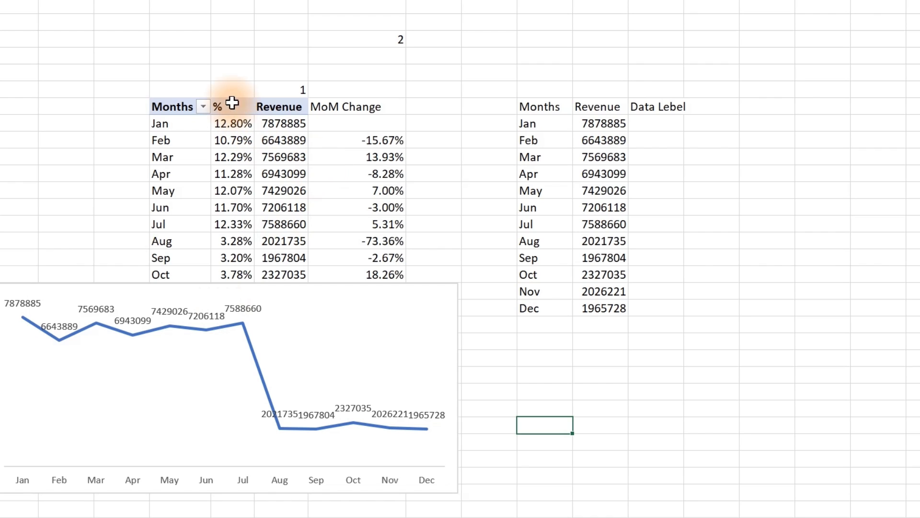
left_click(226, 86)
type("2")
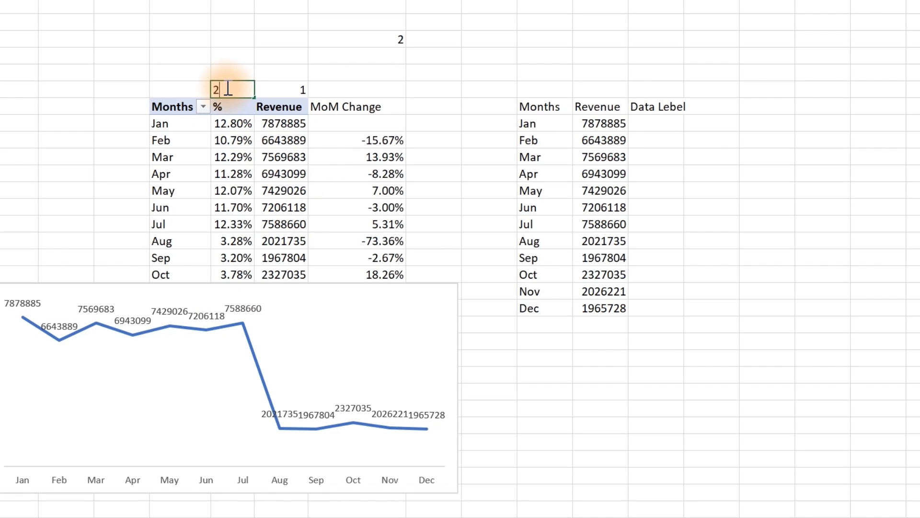
key("Tab")
- Enter the option code 3 in H7, above the MoM Change header, and highlight the three codes
left_click(368, 90)
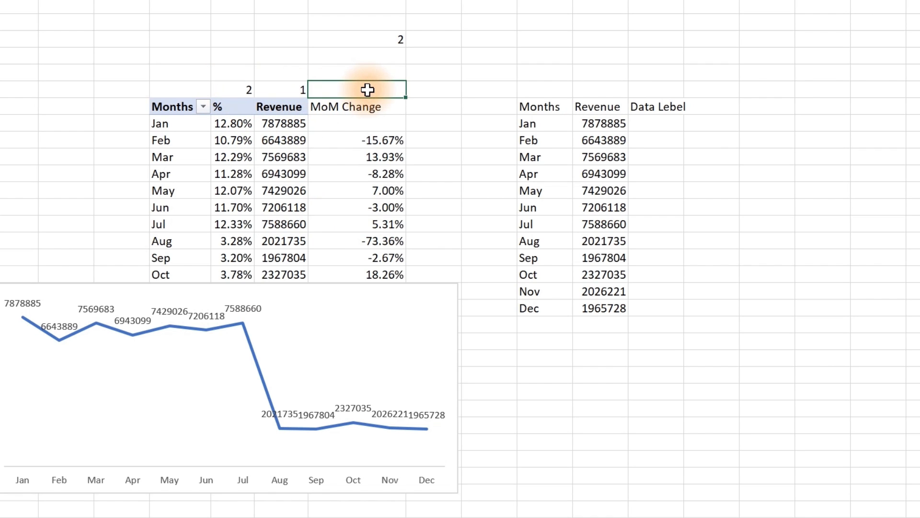
type("3")
left_click(82, 89)
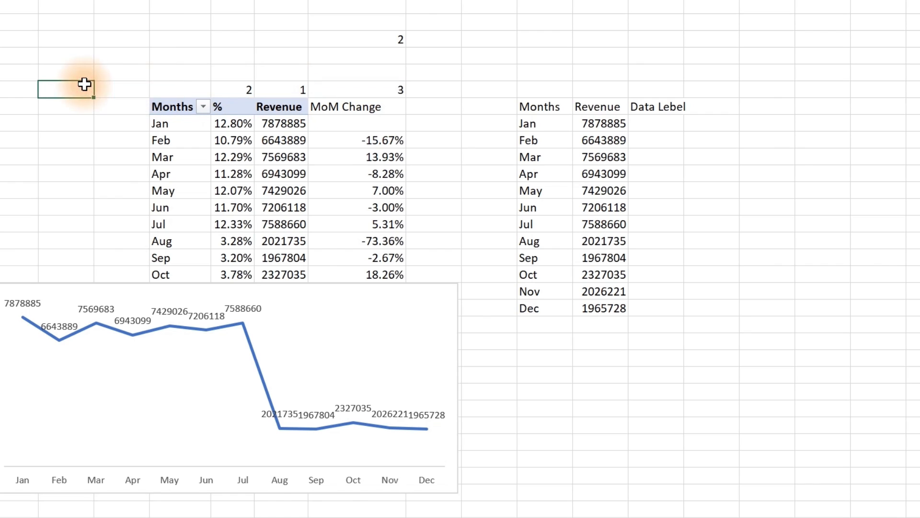
left_click_drag(213, 89, 393, 90)
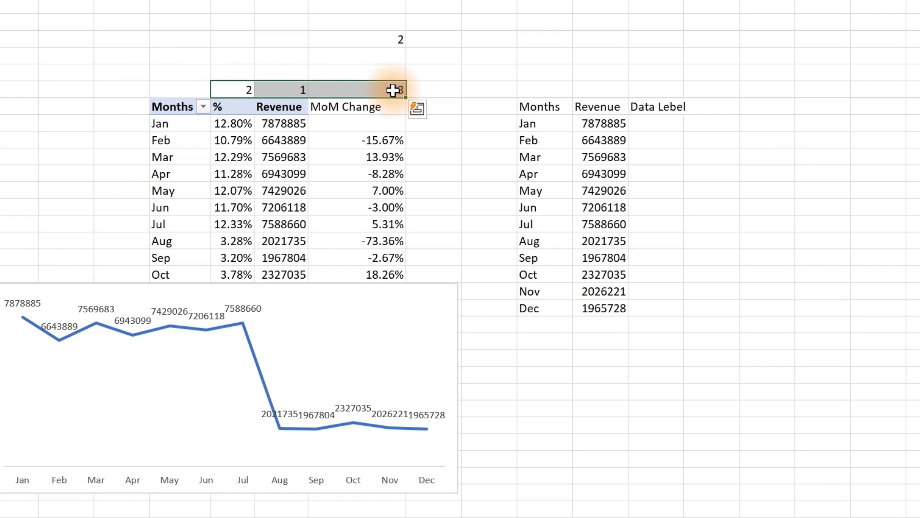
- Select the linked cell H4 and display the formula bar
left_click(395, 41)
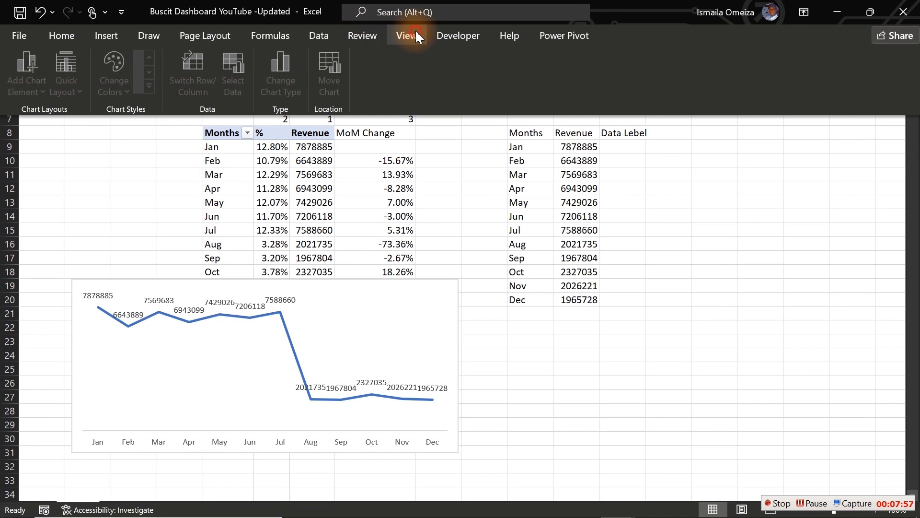
left_click(415, 35)
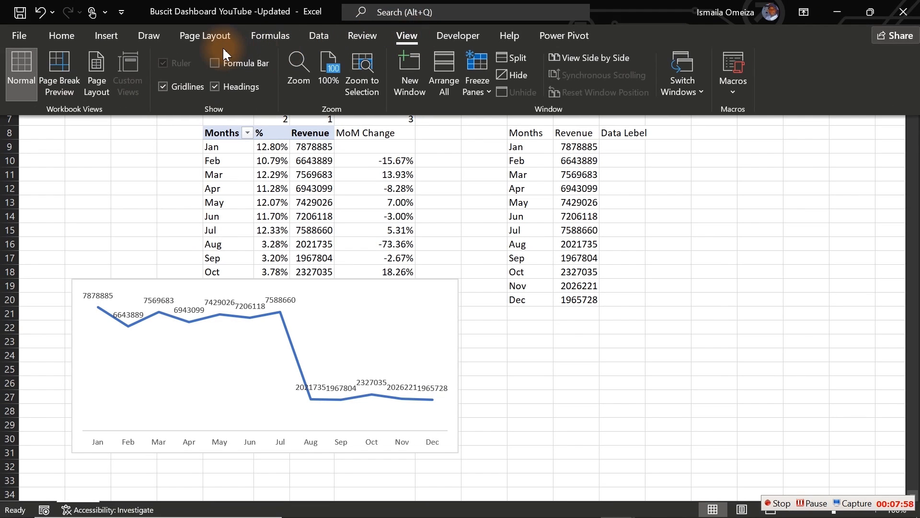
left_click(215, 63)
left_click(198, 133)
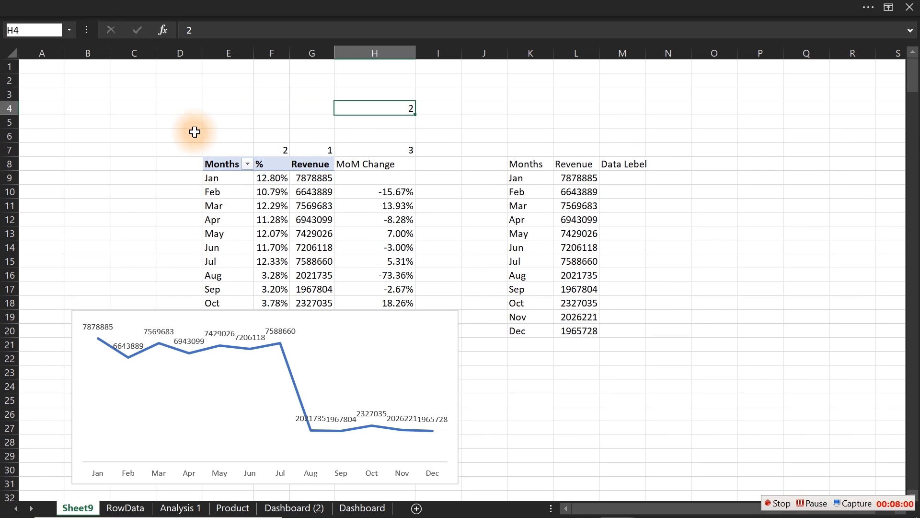
- Name the linked cell H4 ChooseOption
left_click(46, 31)
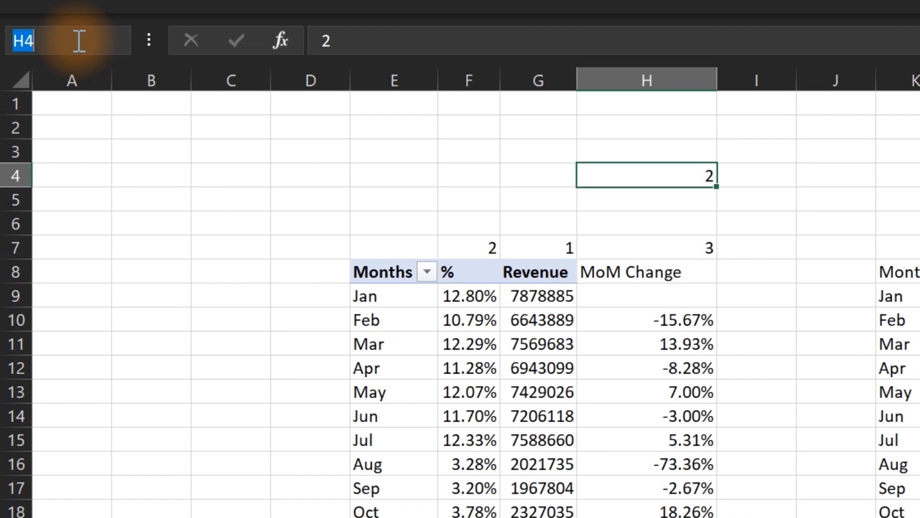
type("Choose")
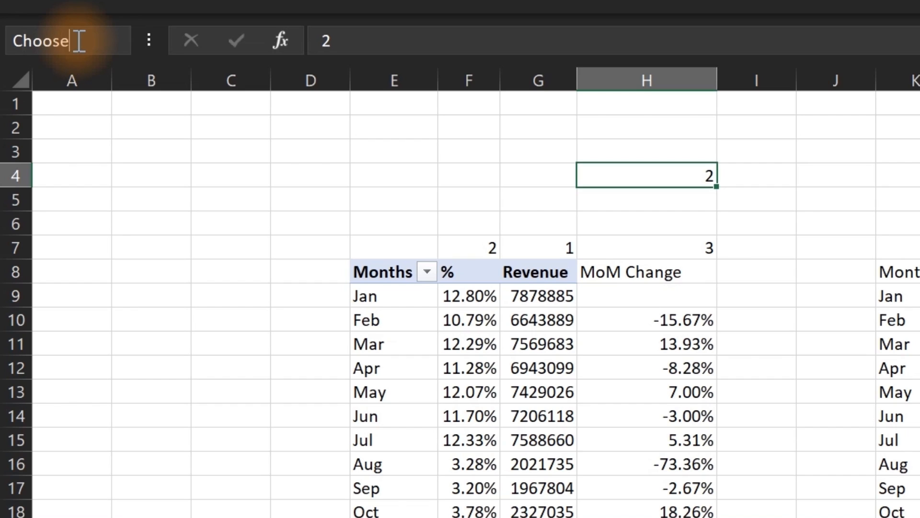
type("Capion")
key("Return")
left_click(743, 204)
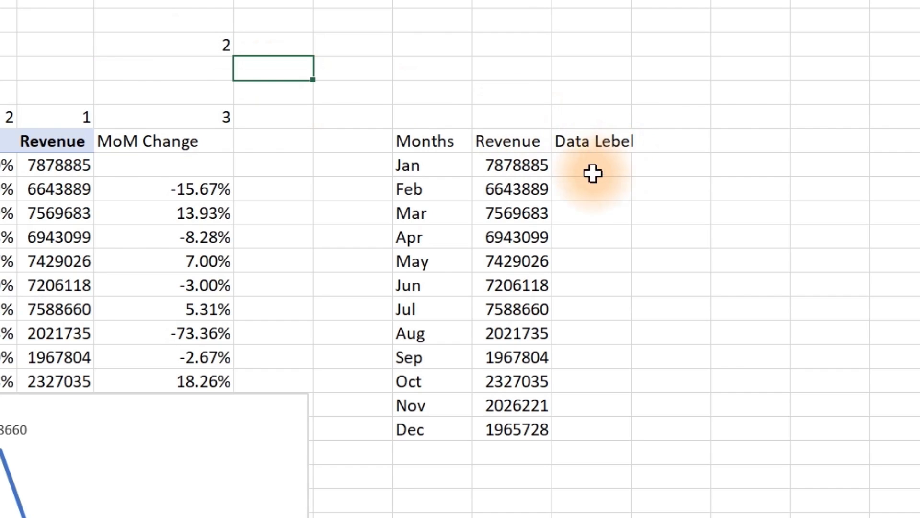
left_click(181, 53)
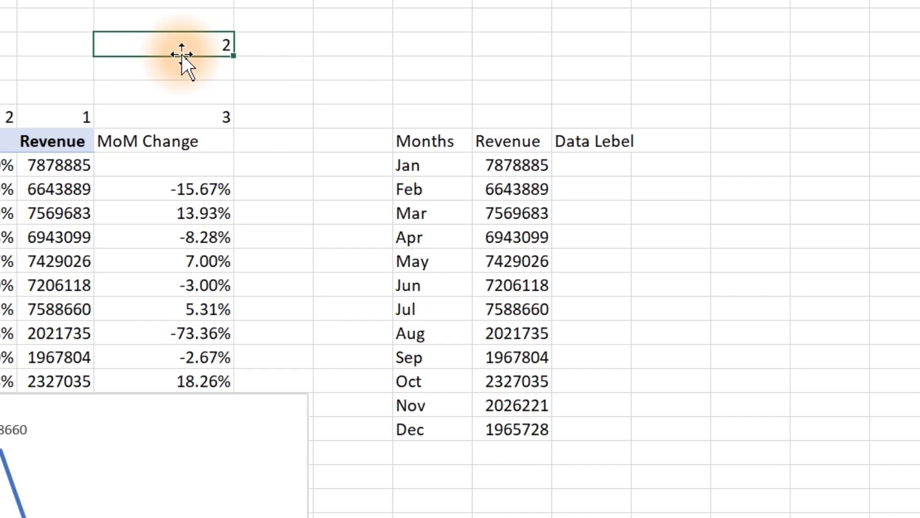
- Choose the Absolute Value (Revenue) option on the dashboard and return to the pivot table's Revenue header on Sheet9
left_click(599, 160)
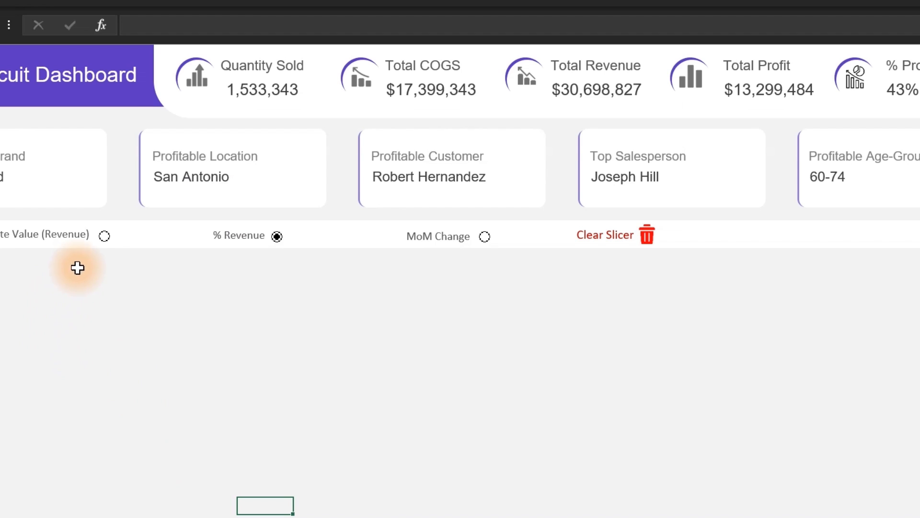
left_click(104, 236)
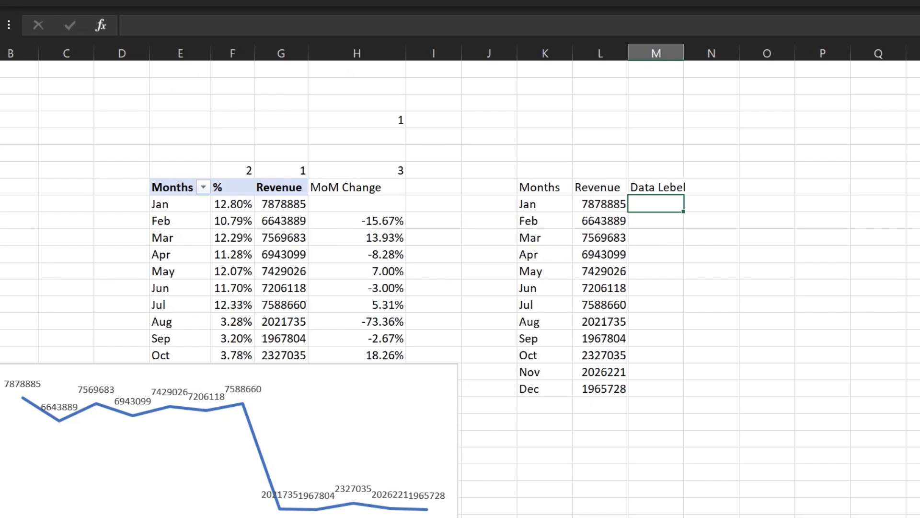
left_click(298, 188)
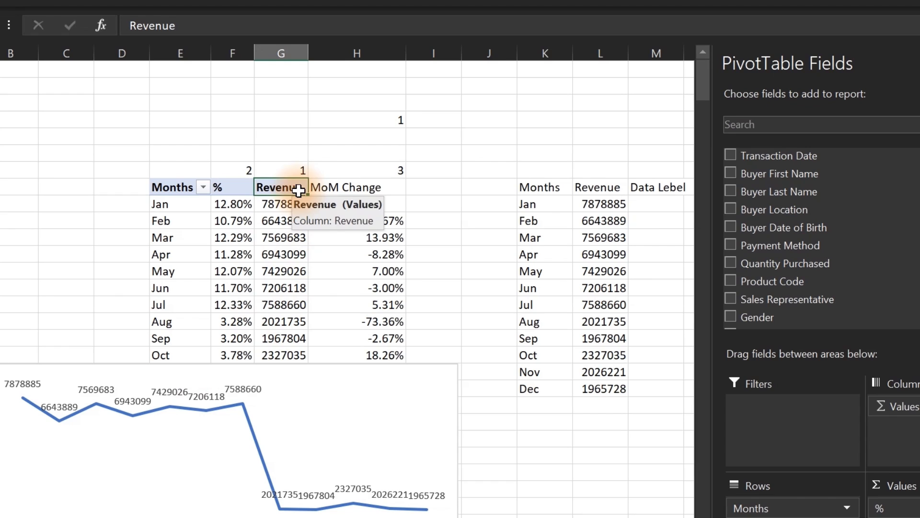
left_click(662, 222)
left_click(664, 207)
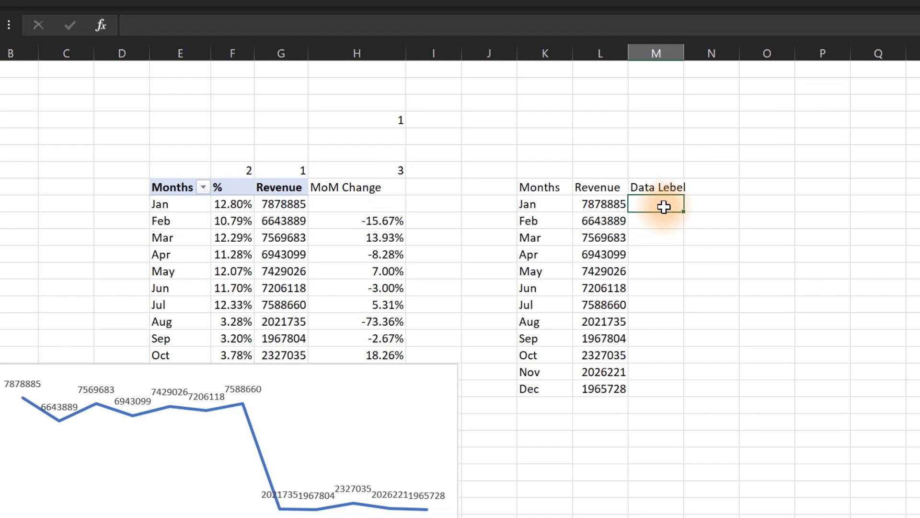
type("=if")
key("Escape")
key("Escape")
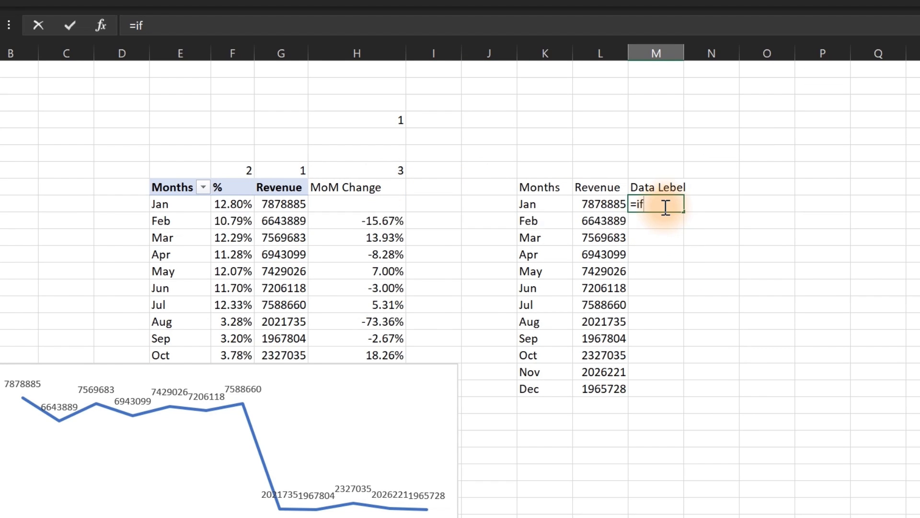
- Start an IF formula in the January Data Lebel cell M9 that returns F9 when ChooseOption equals 2
scroll(665, 207, "up", 2)
type("=if")
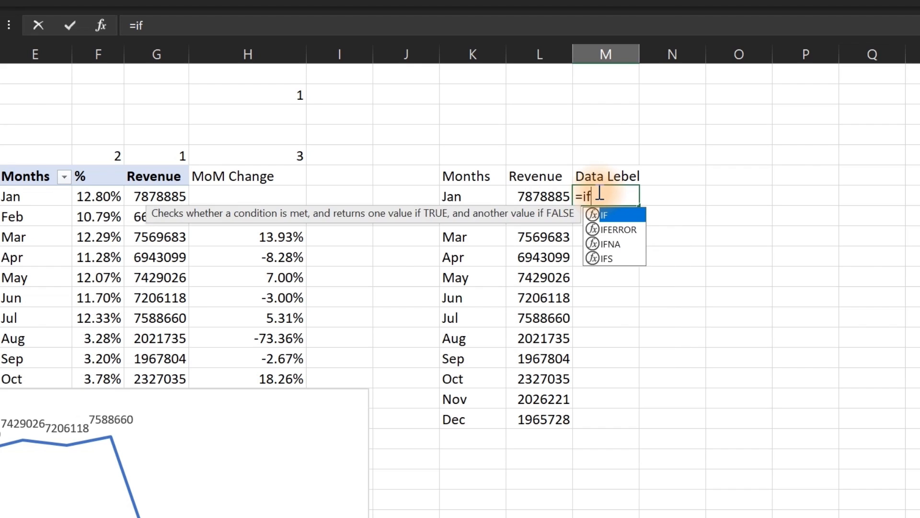
key("Tab")
left_click(284, 91)
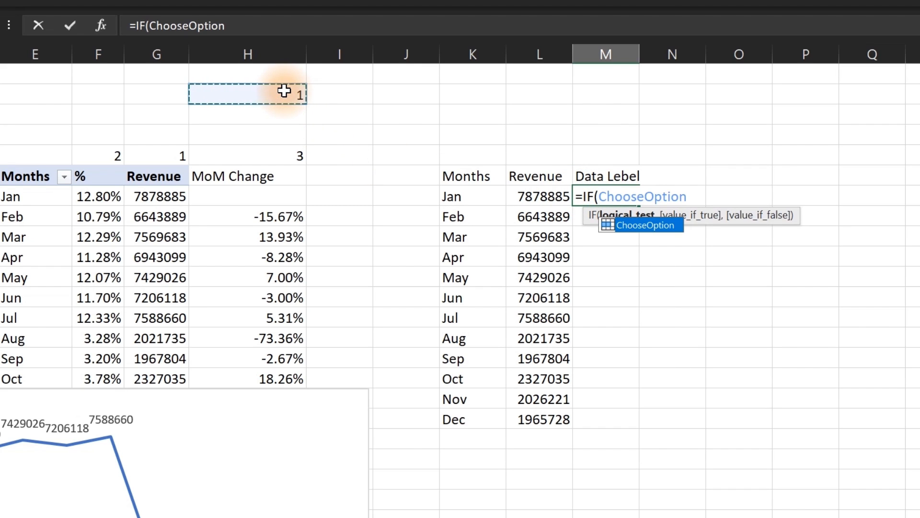
type("=")
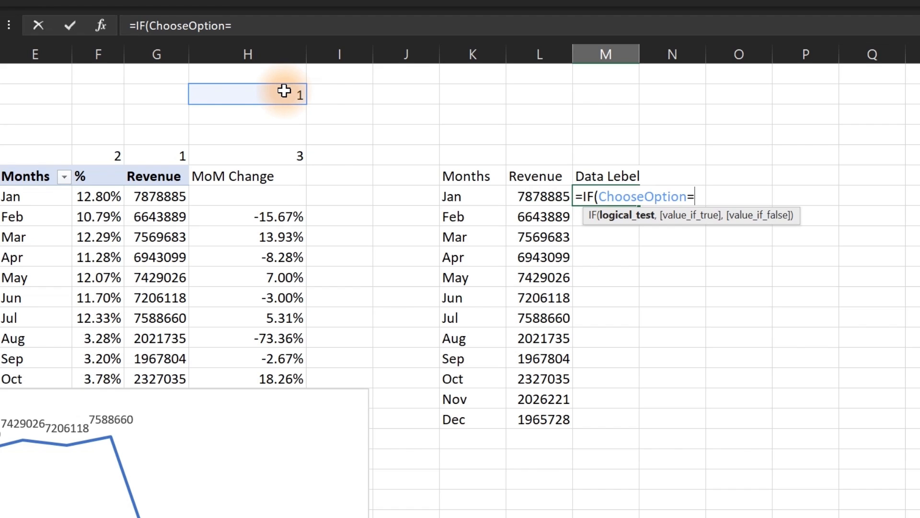
type("2,")
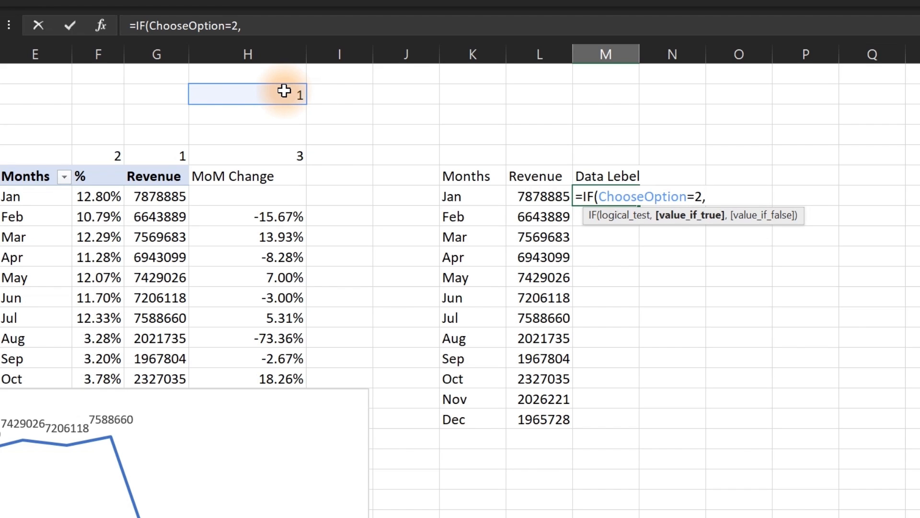
left_click(87, 197)
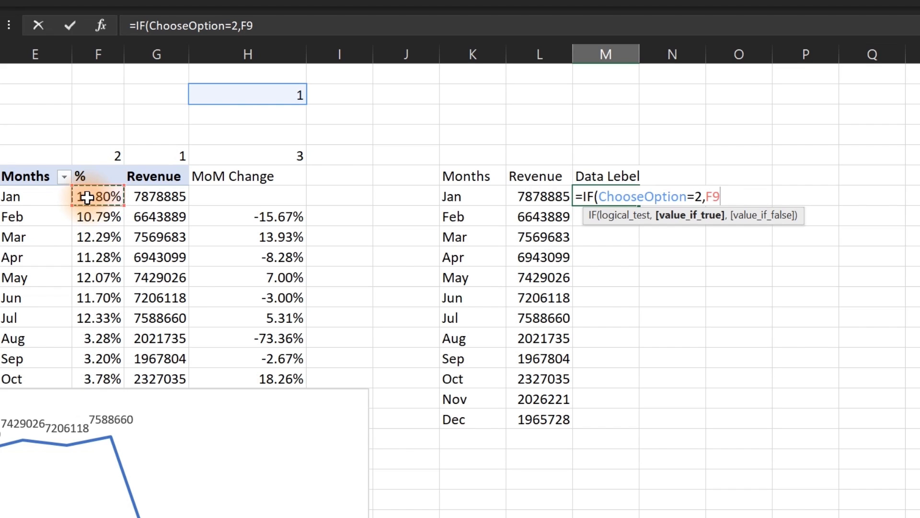
type(",")
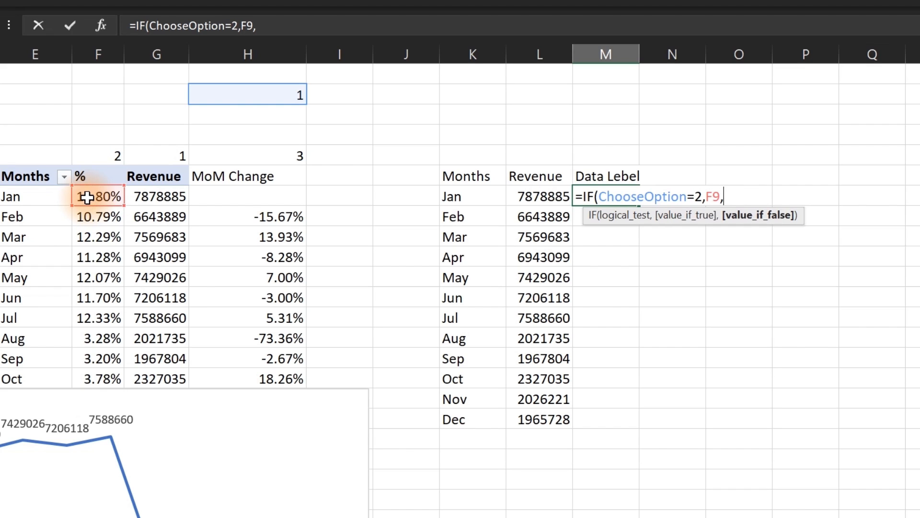
- Nest a second IF as the false value of the M9 formula, testing whether ChooseOption equals 3
type("if")
key("Tab")
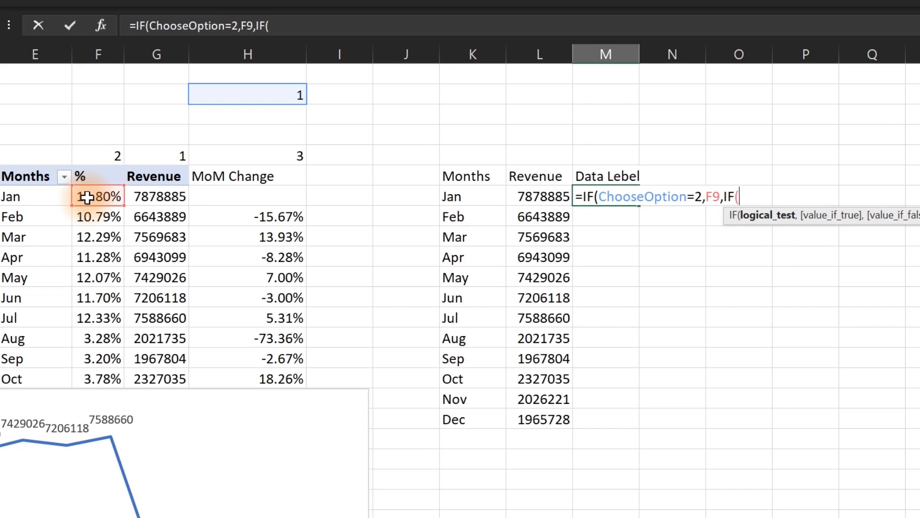
left_click(254, 96)
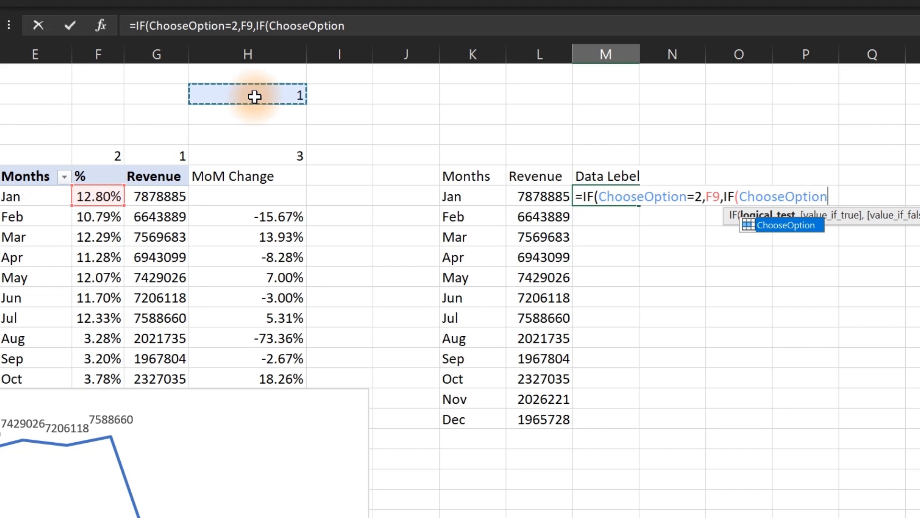
type("3")
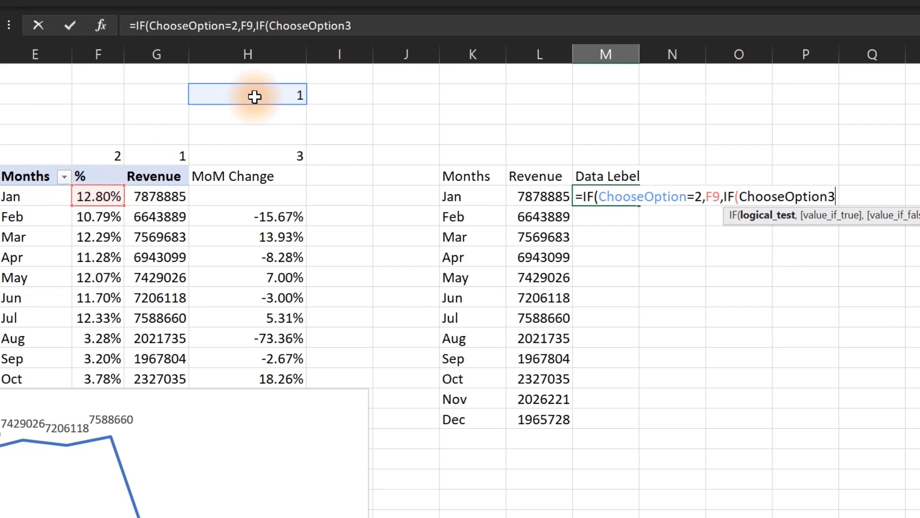
type(",")
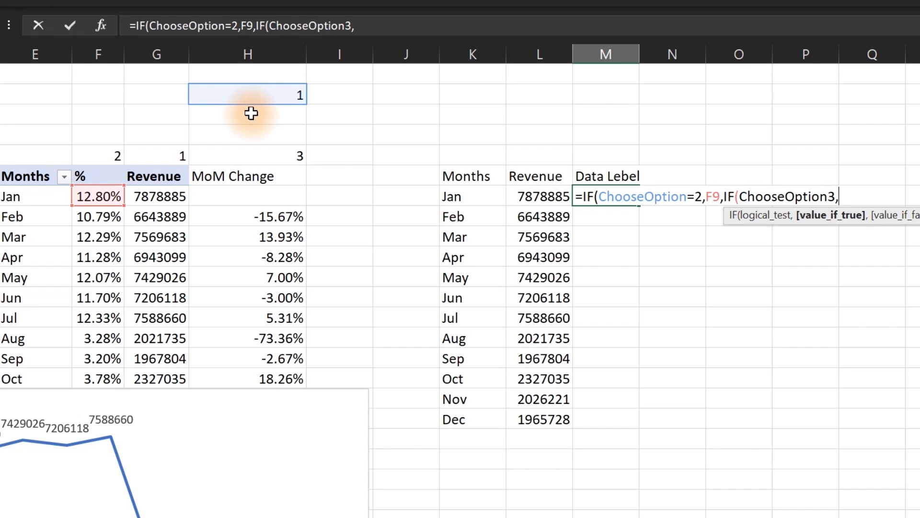
key("BackSpace")
key("BackSpace")
type("=")
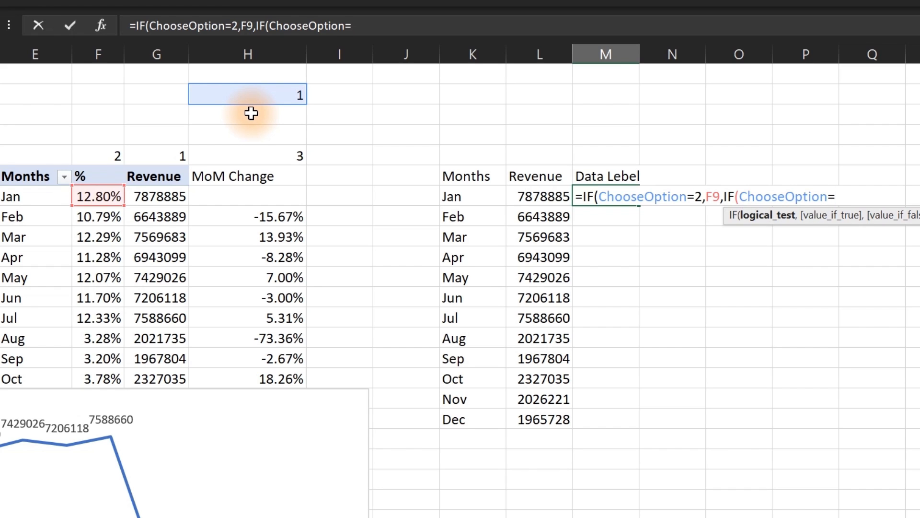
type("3,")
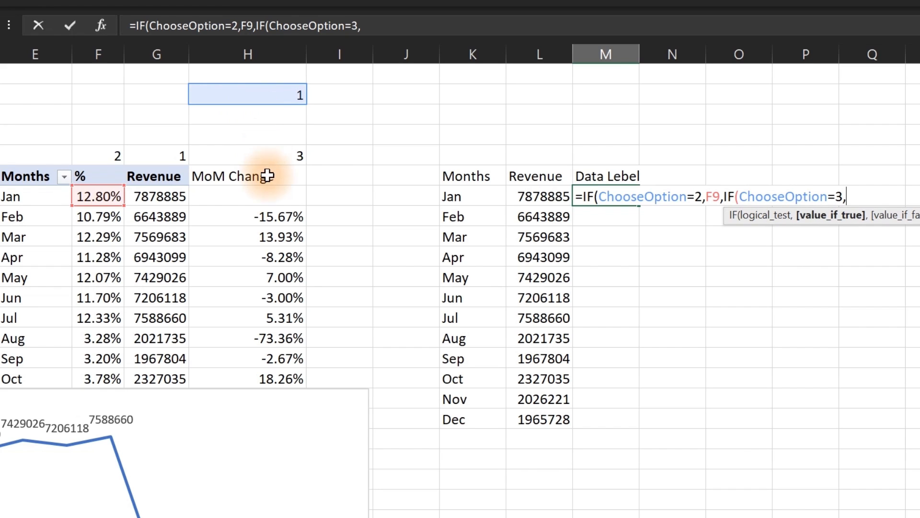
- Complete the nested IF with H9 if true and G9 if false, and fill the M9 formula down through December
left_click(276, 199)
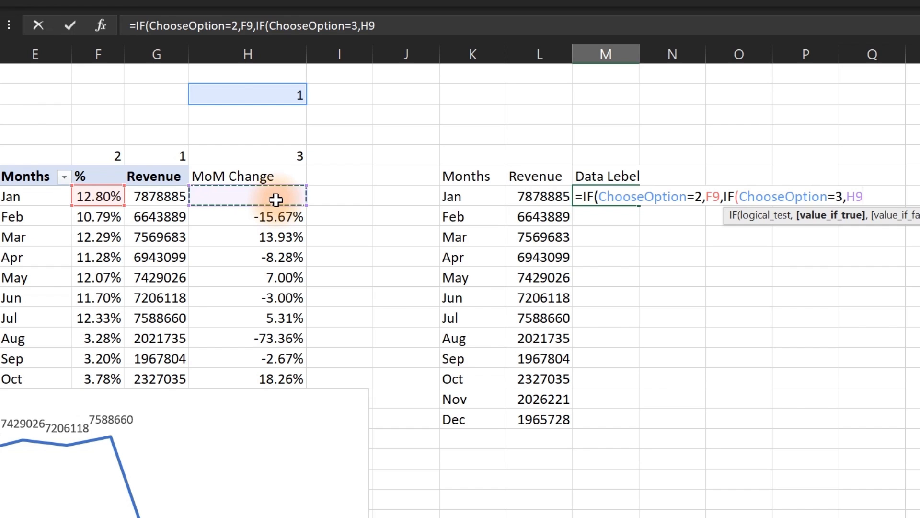
type(",")
left_click(169, 196)
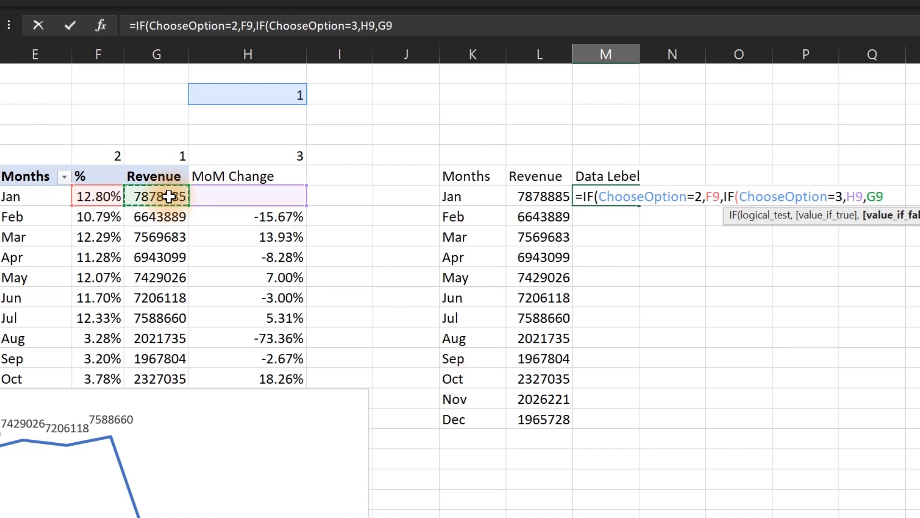
key("Return")
key("Return")
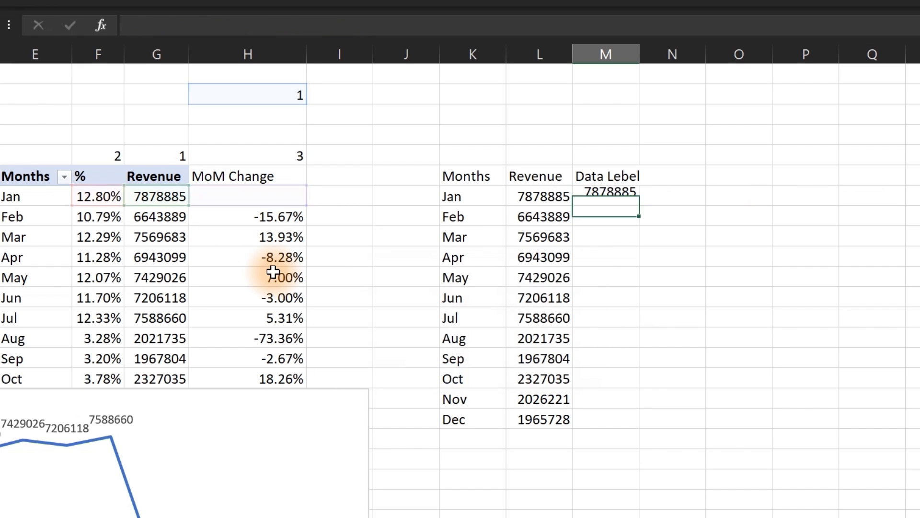
left_click(618, 194)
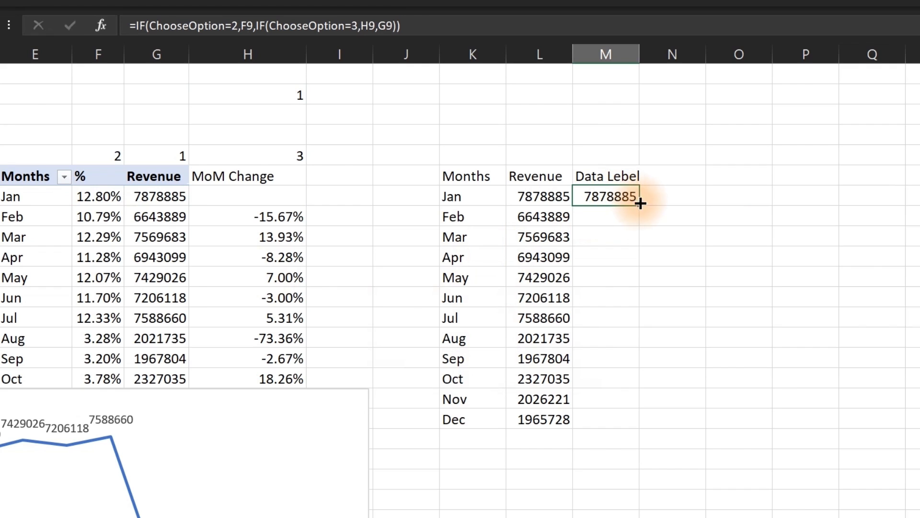
left_click_drag(642, 203, 622, 419)
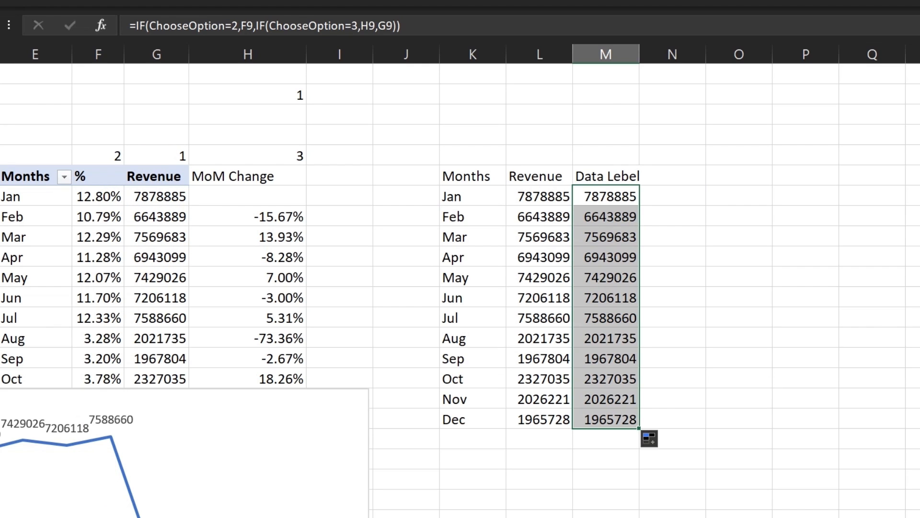
- Choose the % Revenue option on the dashboard, and clear all the Data Lebel formulas back on Sheet9
left_click(256, 516)
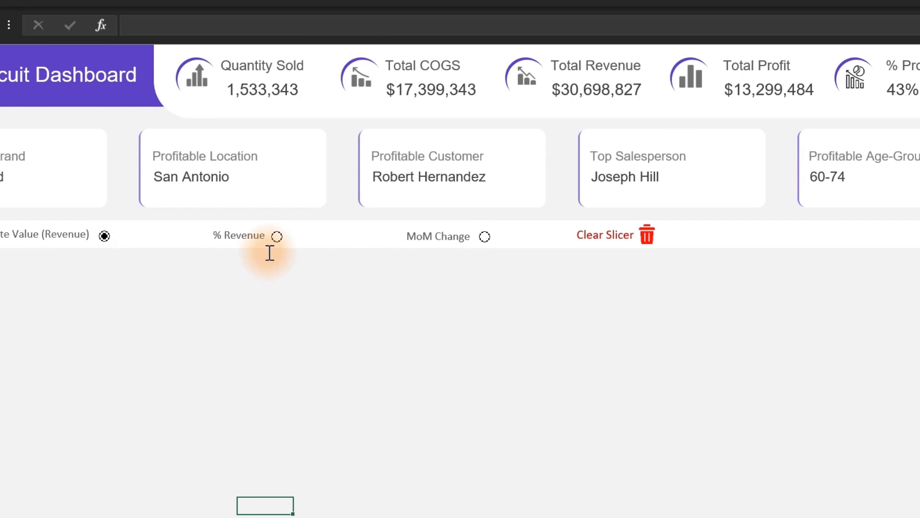
left_click(277, 240)
left_click(50, 514)
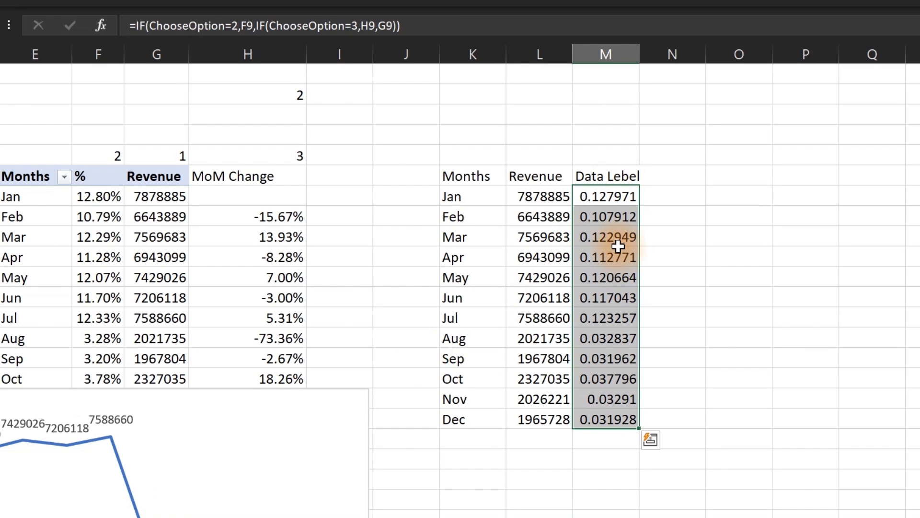
key("Delete")
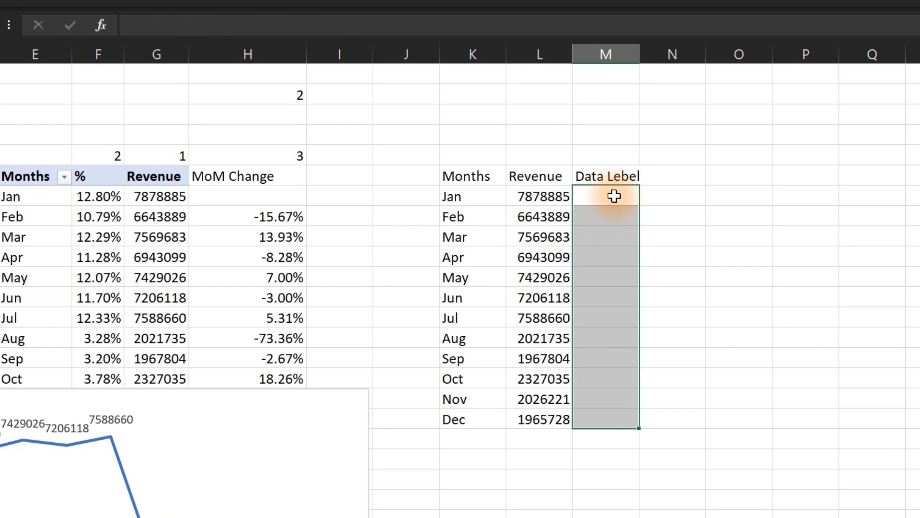
double_click(614, 196)
type("=if")
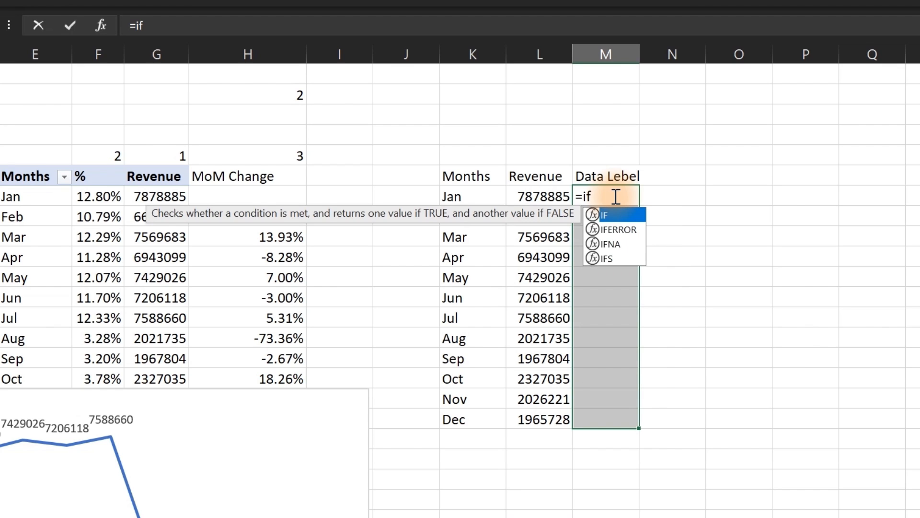
key("Tab")
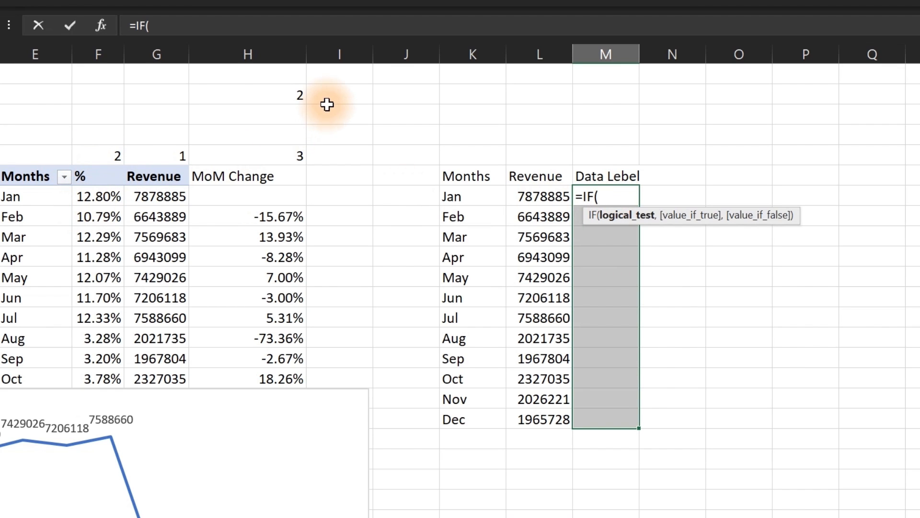
left_click(296, 96)
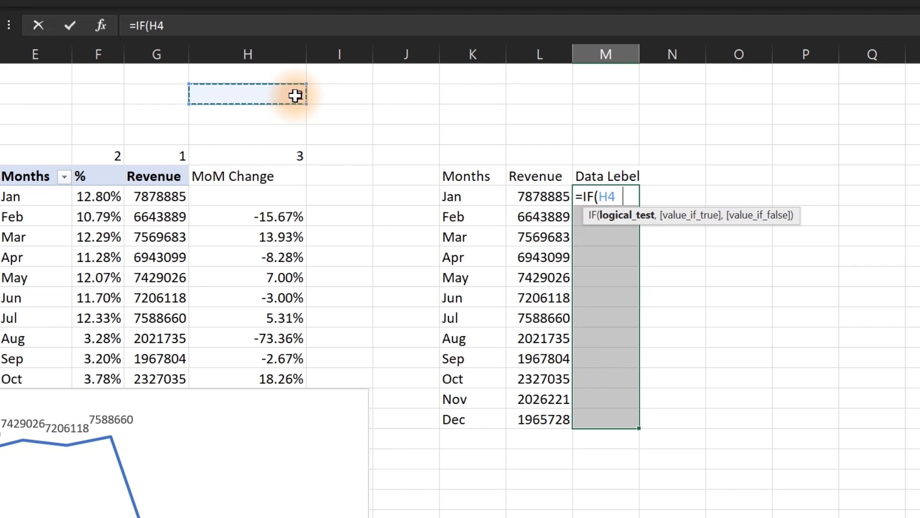
type("=")
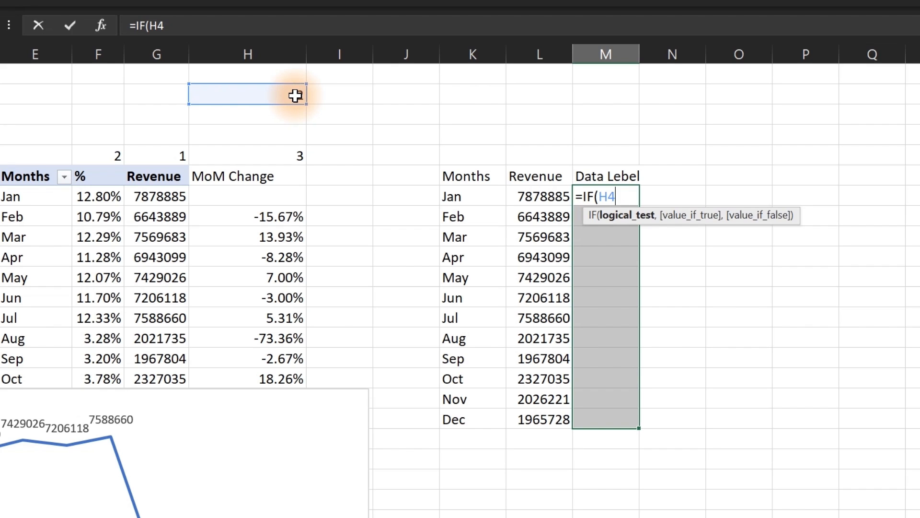
key("BackSpace")
key("BackSpace")
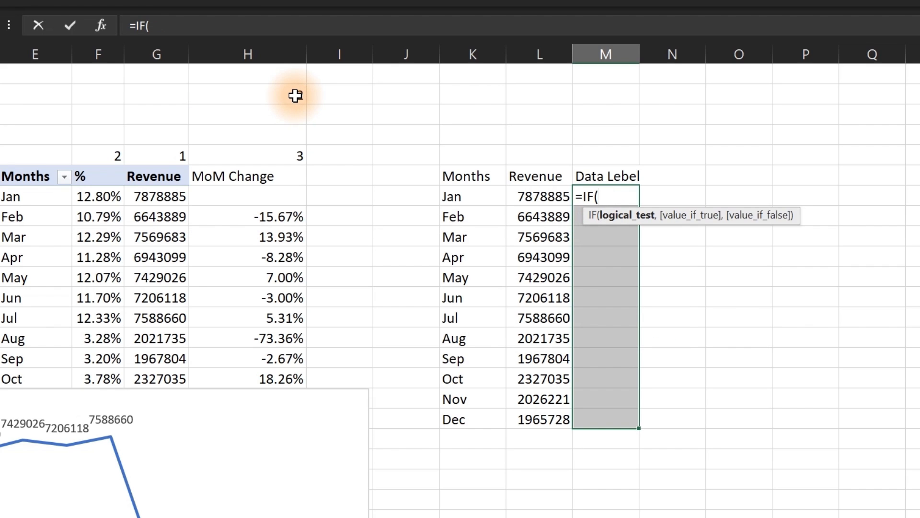
left_click(282, 88)
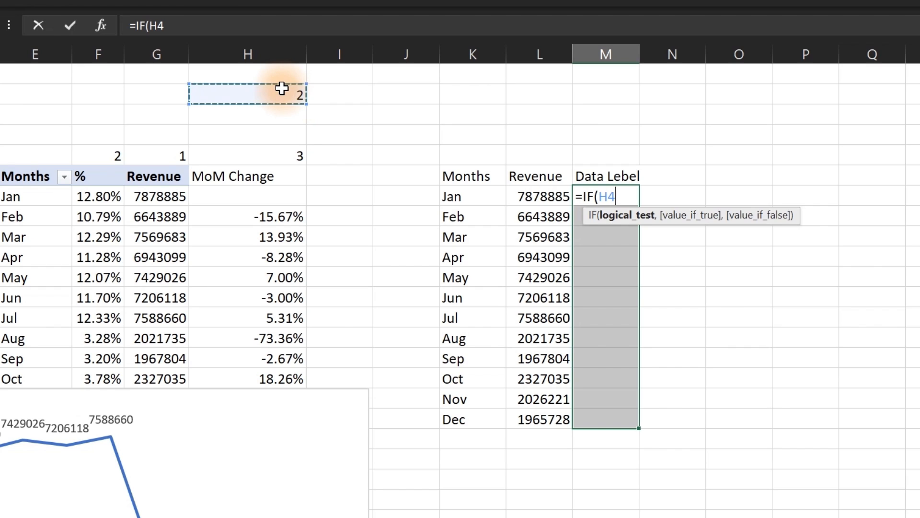
key("Escape")
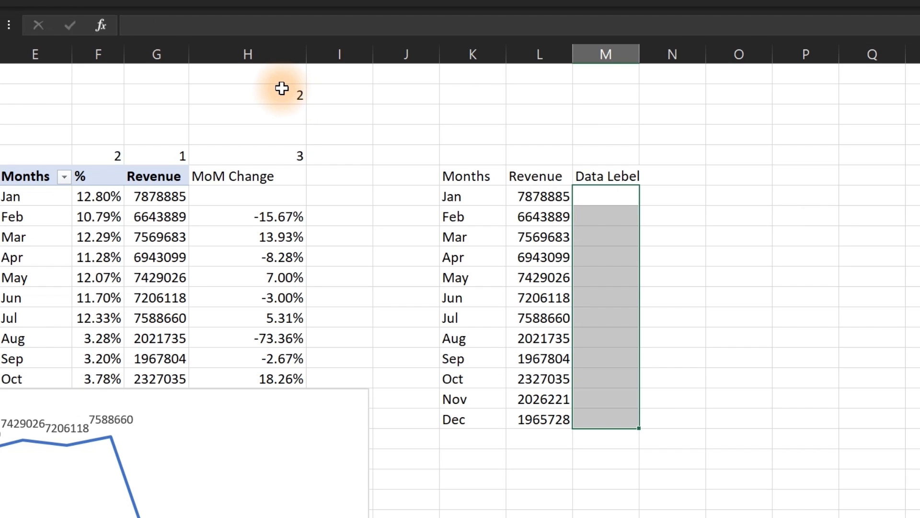
- Start an IF formula in the January Data Lebel cell M9 that tests whether ChooseOption equals 2
left_click(750, 298)
left_click(594, 197)
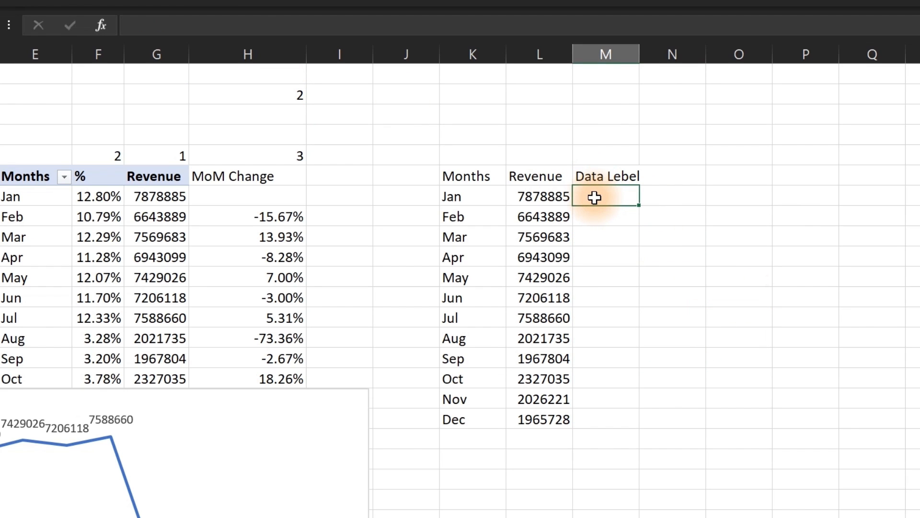
type("=if")
key("Tab")
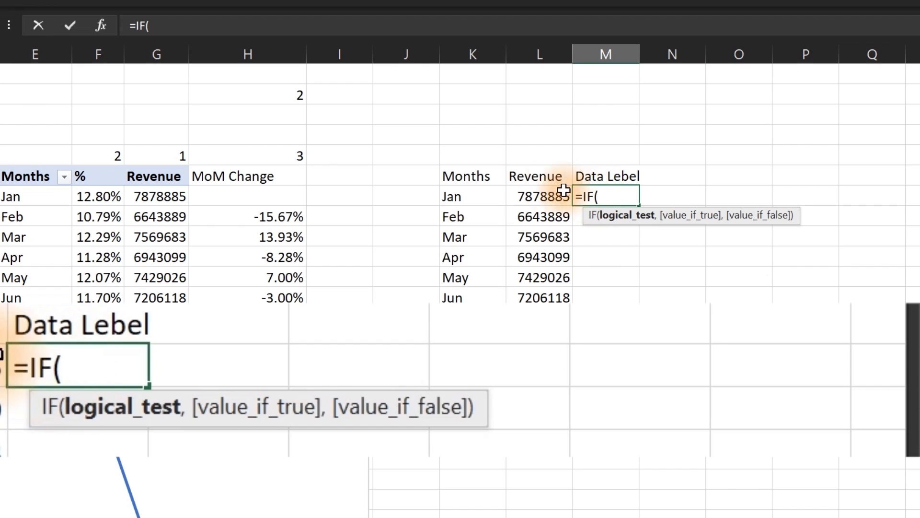
left_click(285, 93)
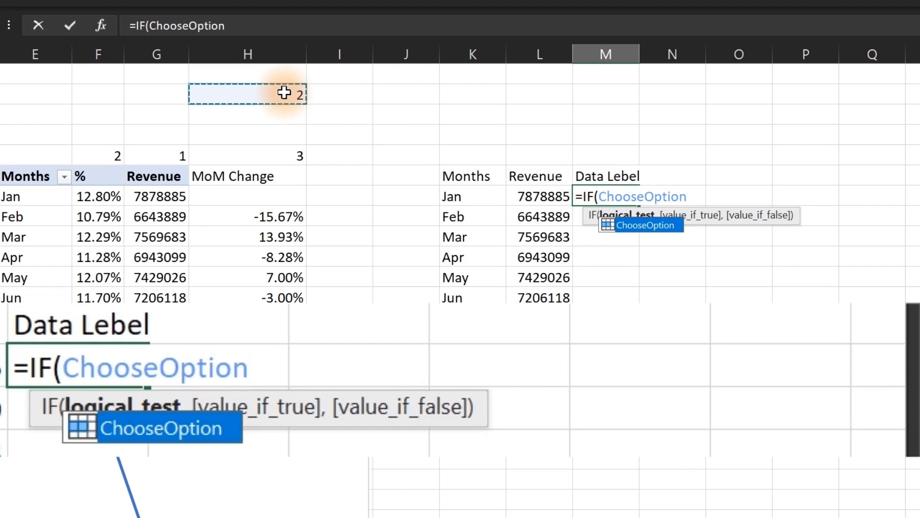
type("=2,")
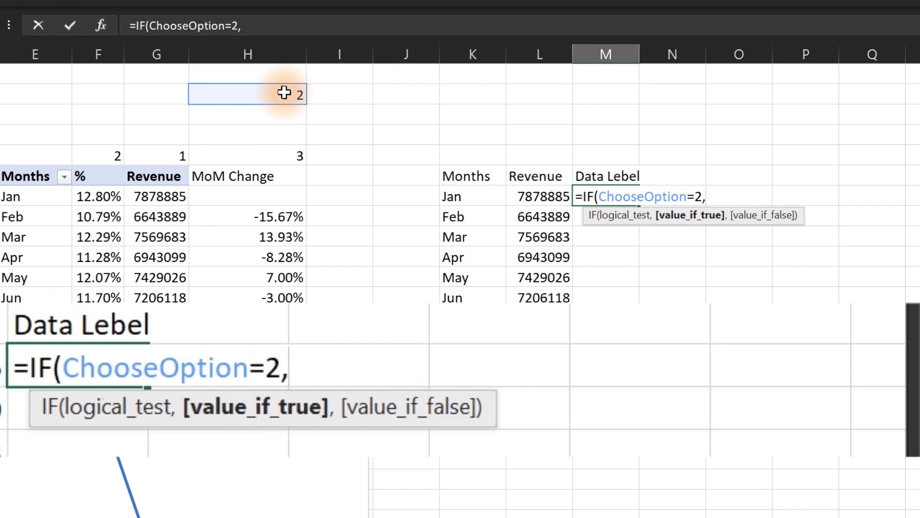
- Use TEXT(F9,"0.0%") as the value if true in the M9 formula
type("tex")
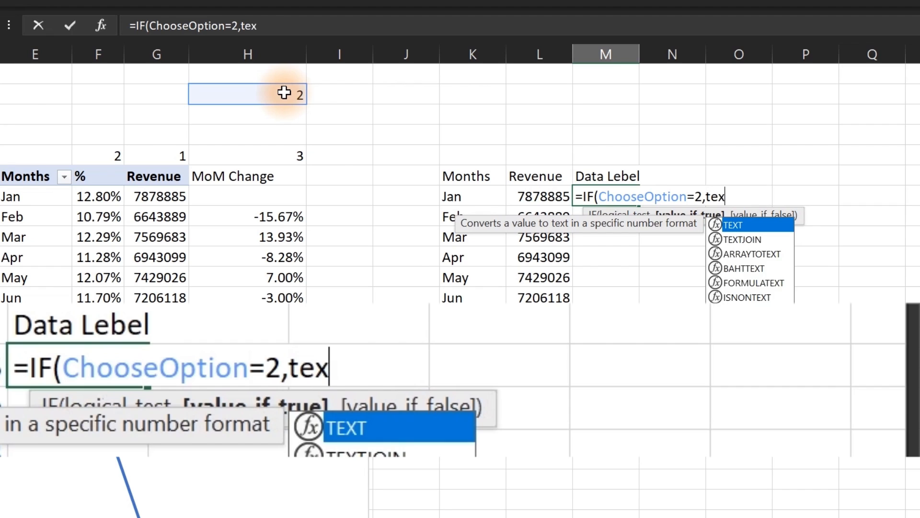
key("Tab")
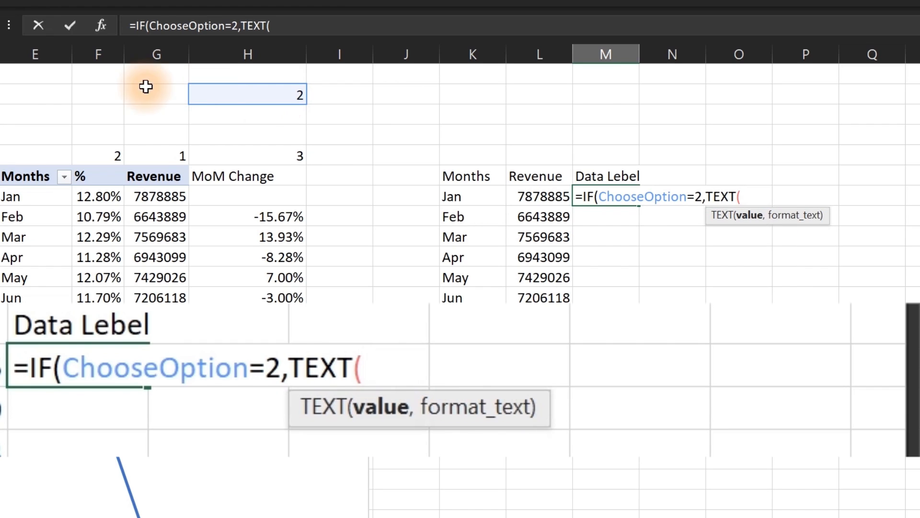
left_click(83, 197)
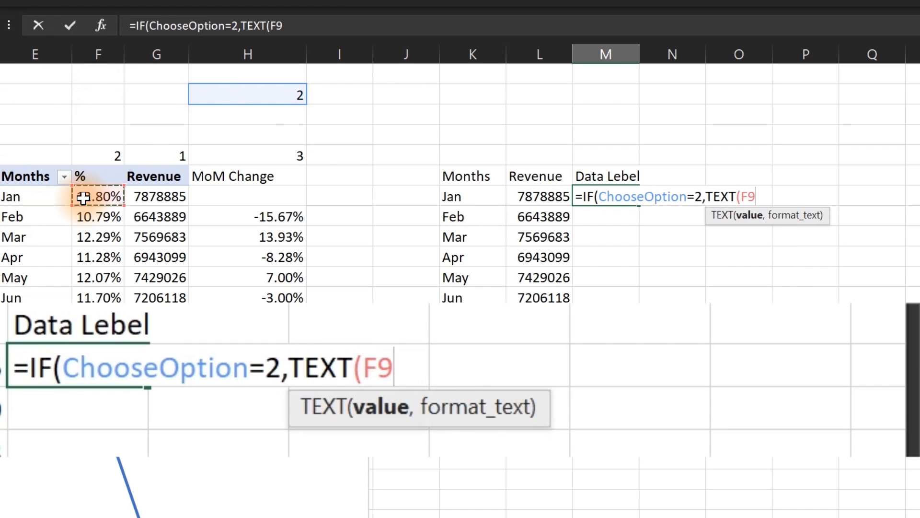
type(",")
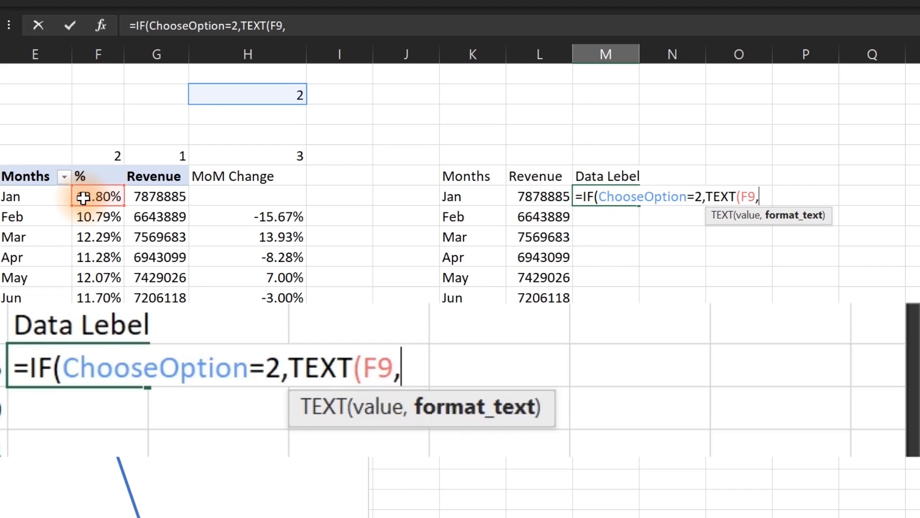
type("\"0")
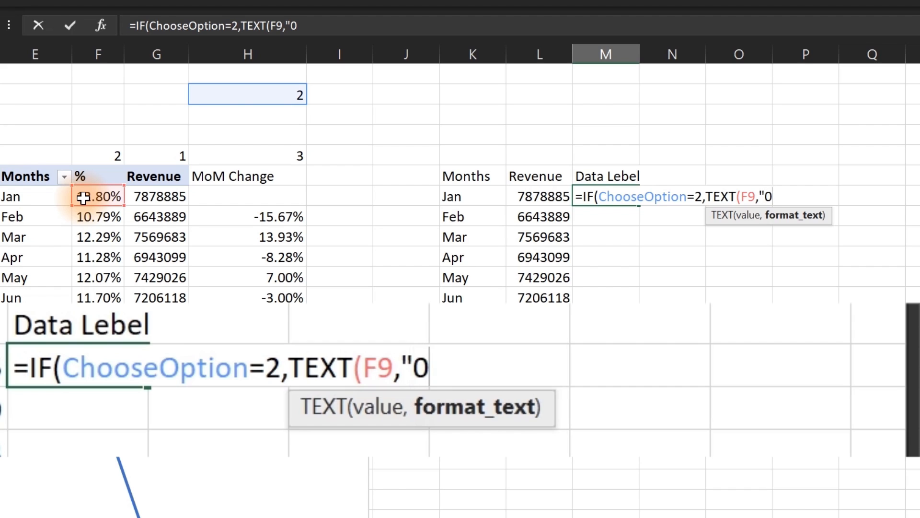
type(".0%\"")
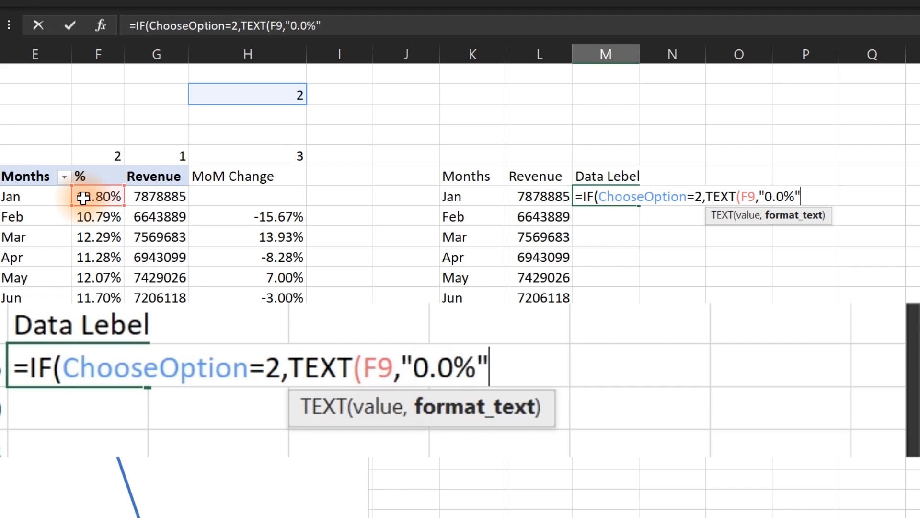
type("),")
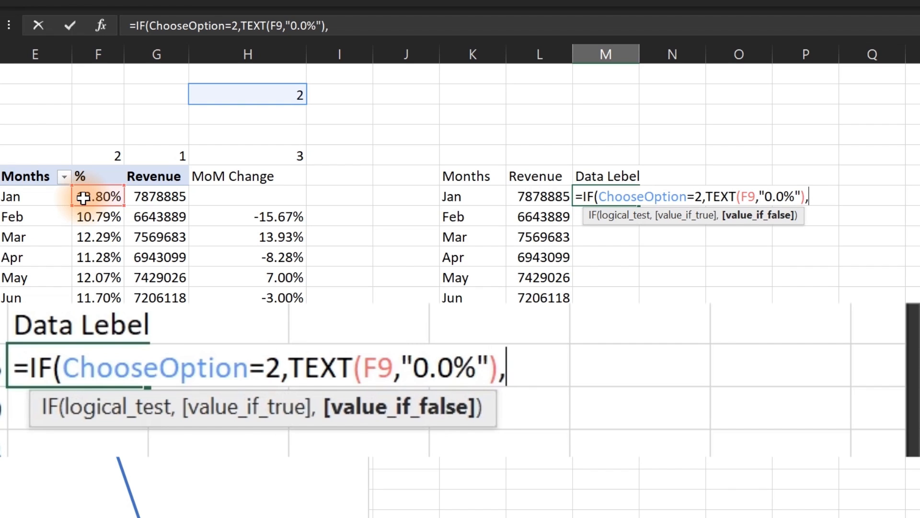
- Nest a second IF as the false value of the M9 formula, testing whether ChooseOption equals 3
type("if")
key("Tab")
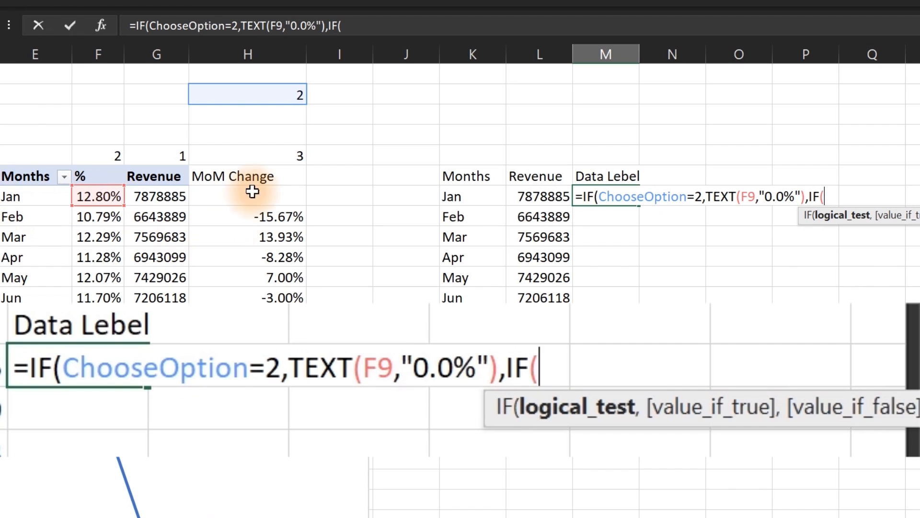
left_click(256, 97)
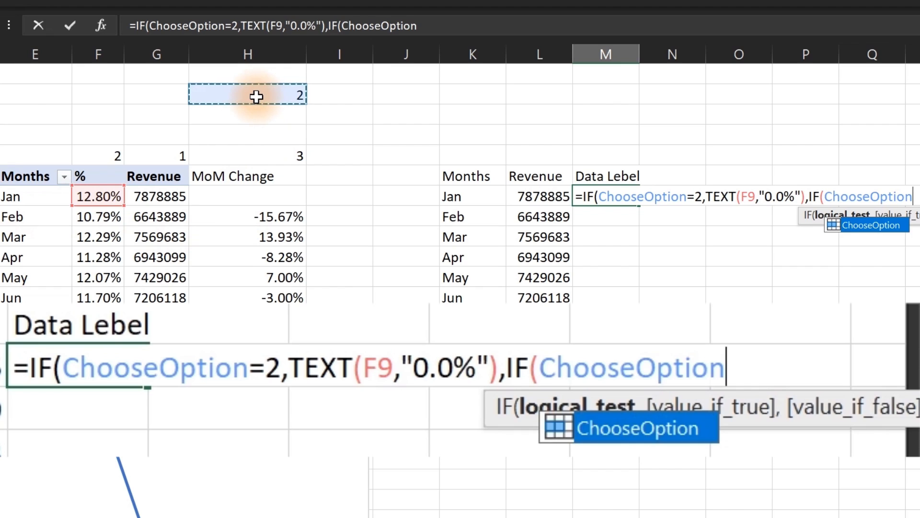
type("=3,")
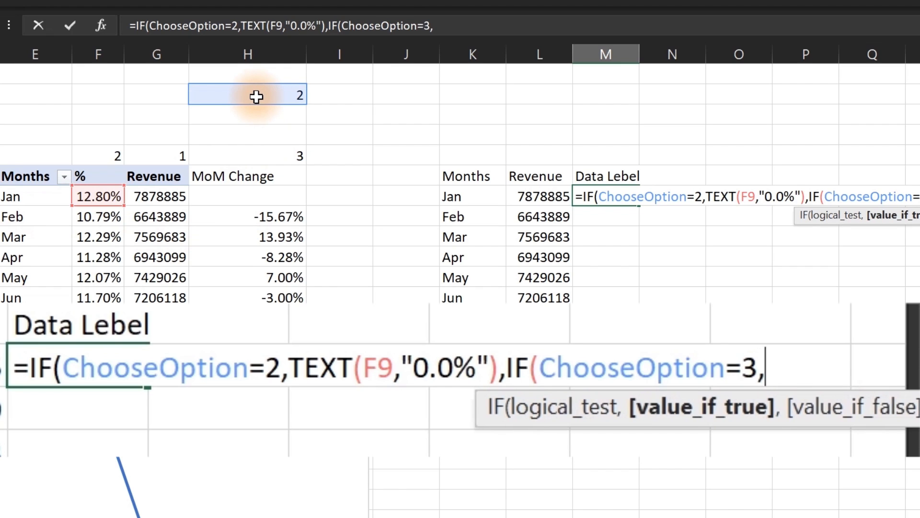
- Complete the nested IF with TEXT(H9,"0.0%") as its true value and no false value, and fill the M9 formula down through December
type("tex")
key("Tab")
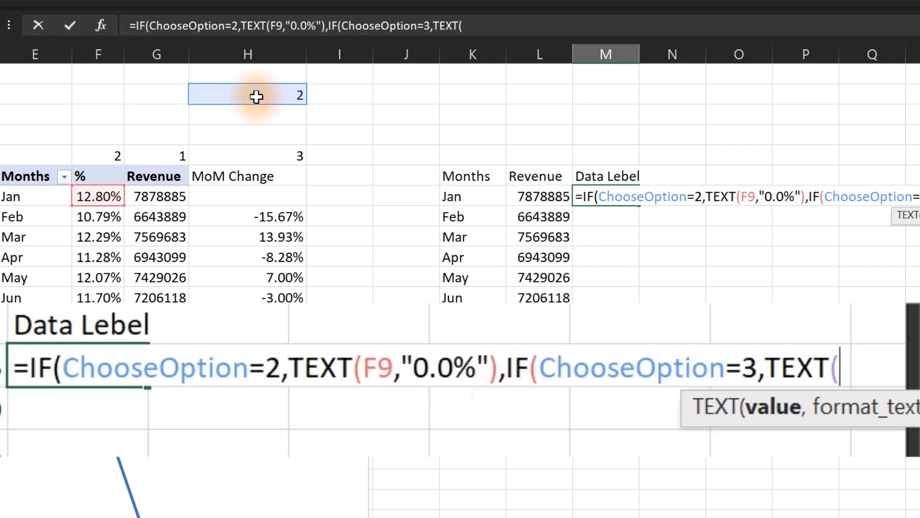
left_click(254, 194)
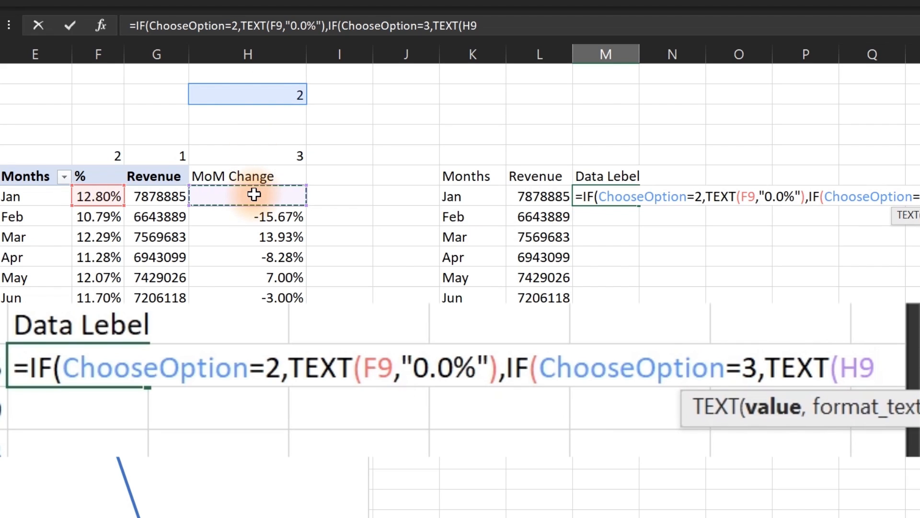
type(",\"0.0")
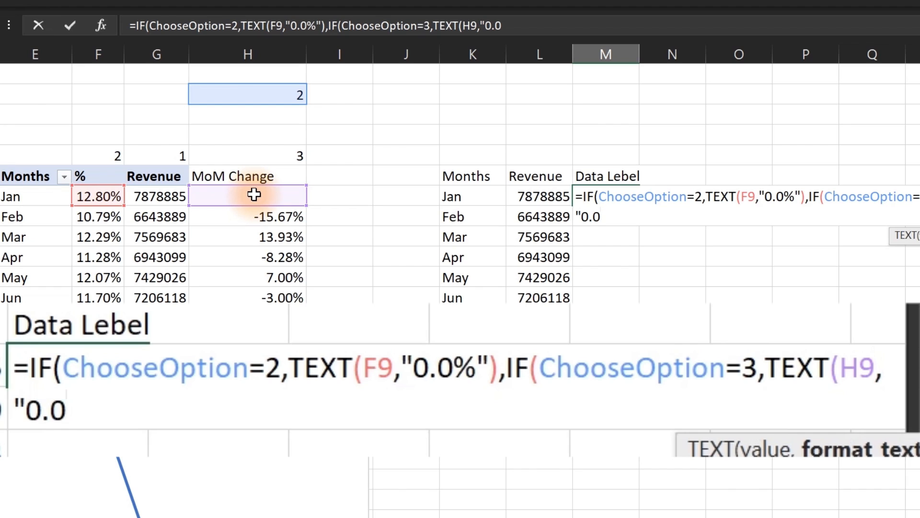
type("%\"")
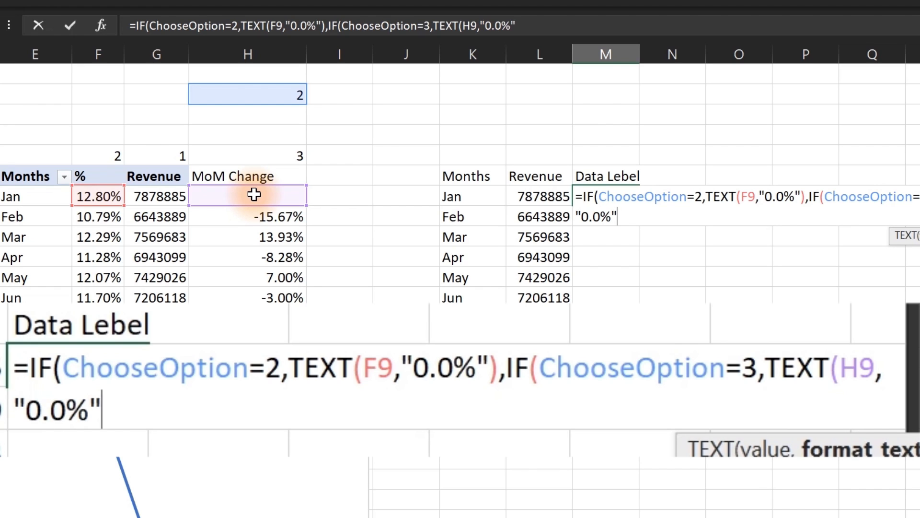
type("))")
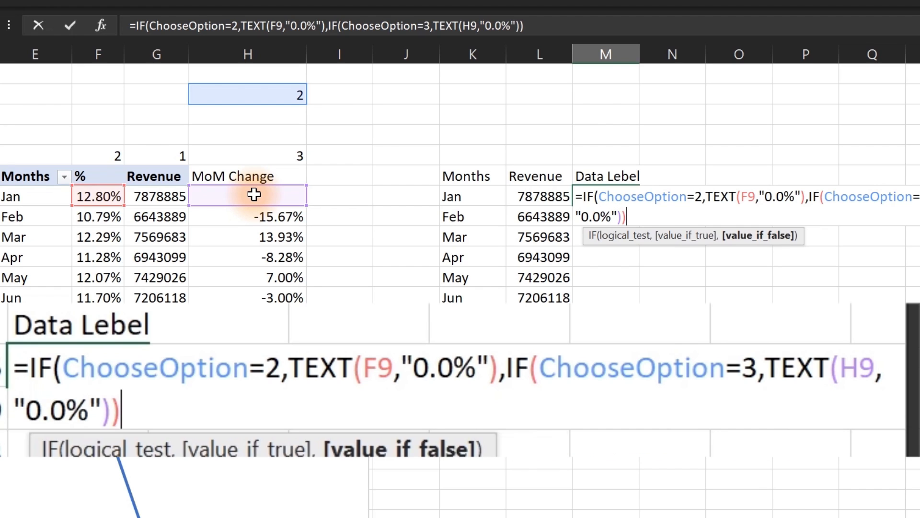
key("Return")
key("Return")
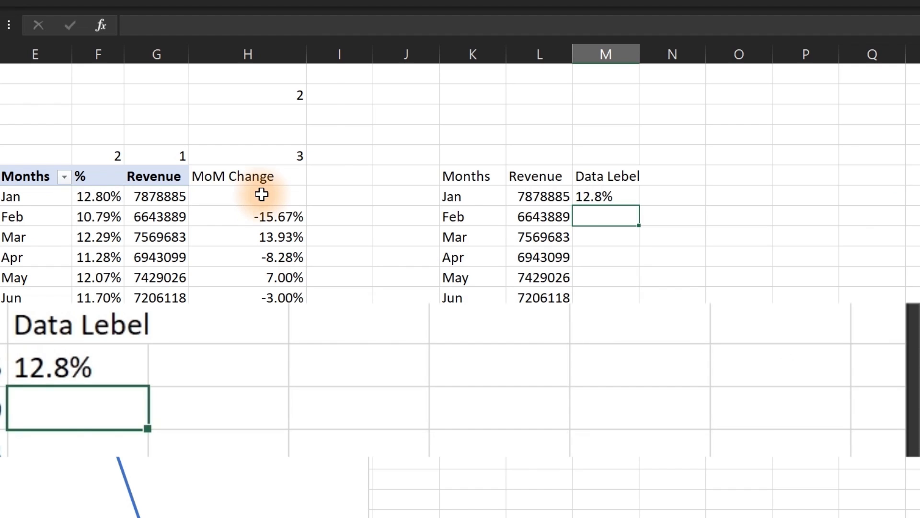
left_click(599, 195)
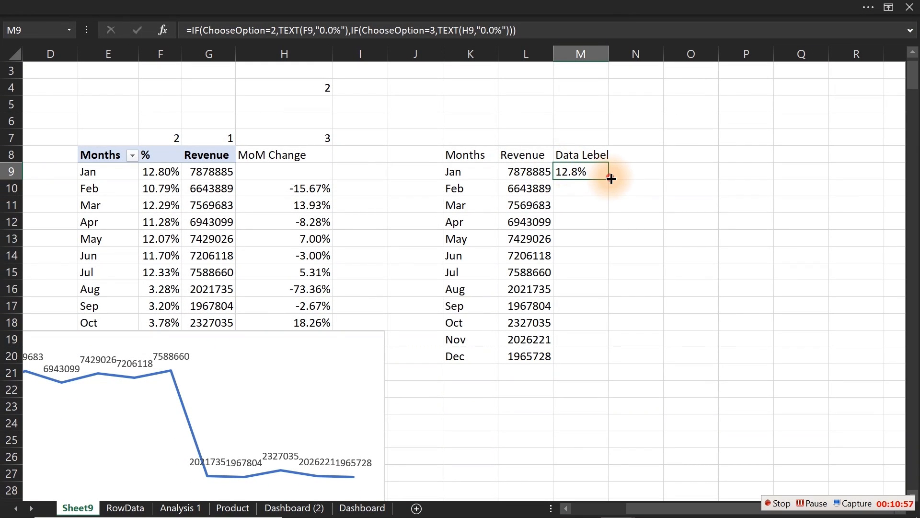
double_click(611, 178)
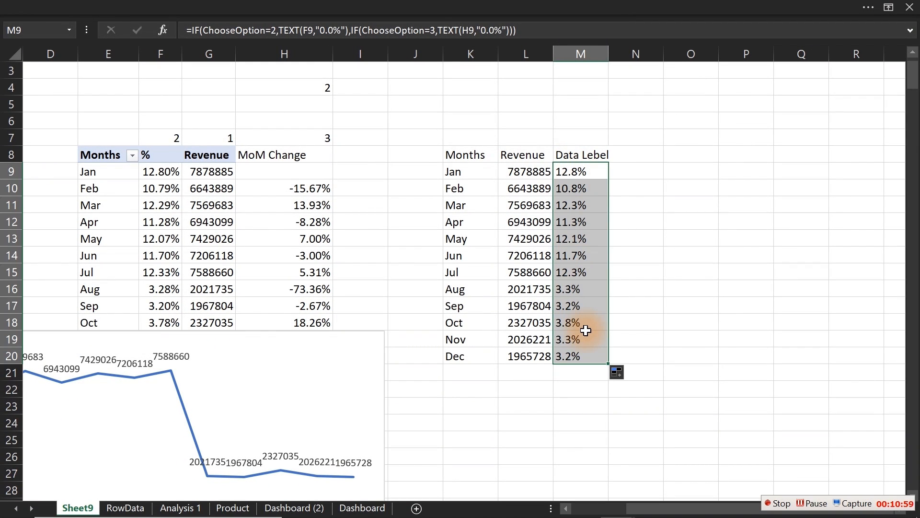
- Move the line chart up to about row 13 and bring up the detailed formatting options for its data labels, clear of the Data Lebel column
left_click(213, 335)
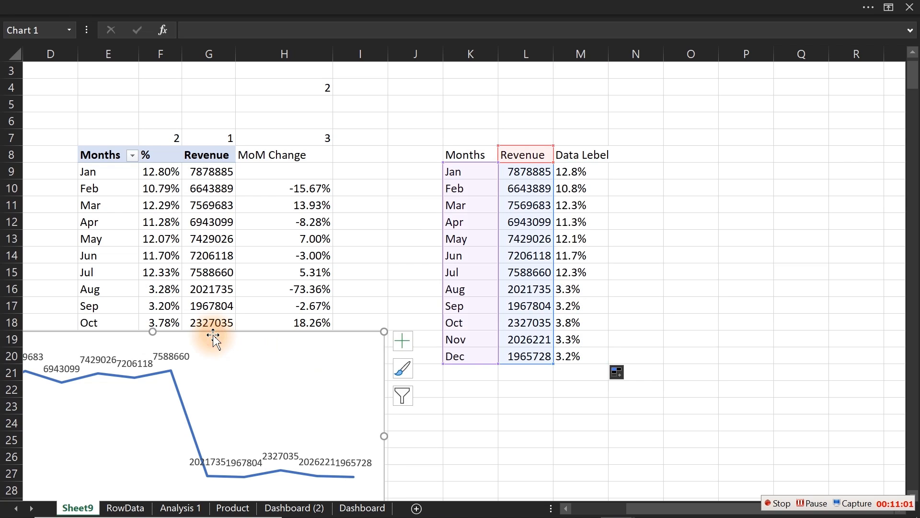
left_click_drag(213, 335, 313, 241)
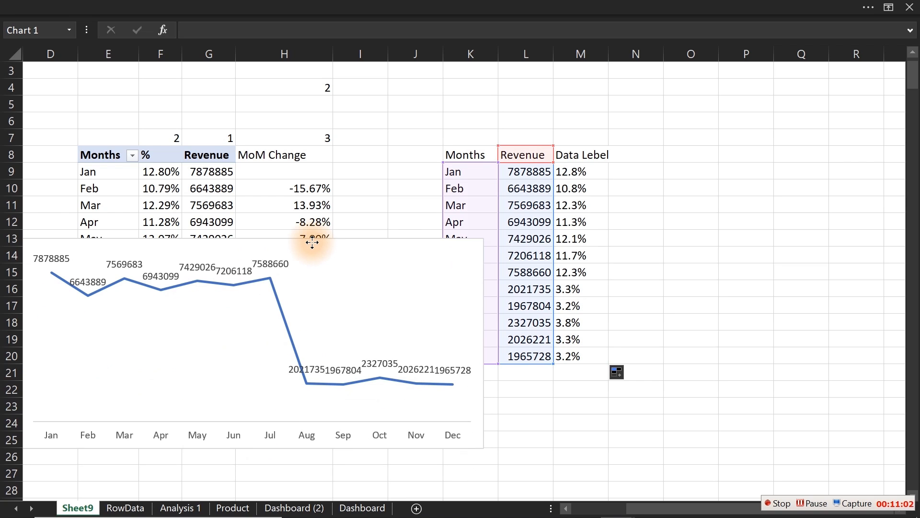
left_click(273, 264)
left_click(500, 249)
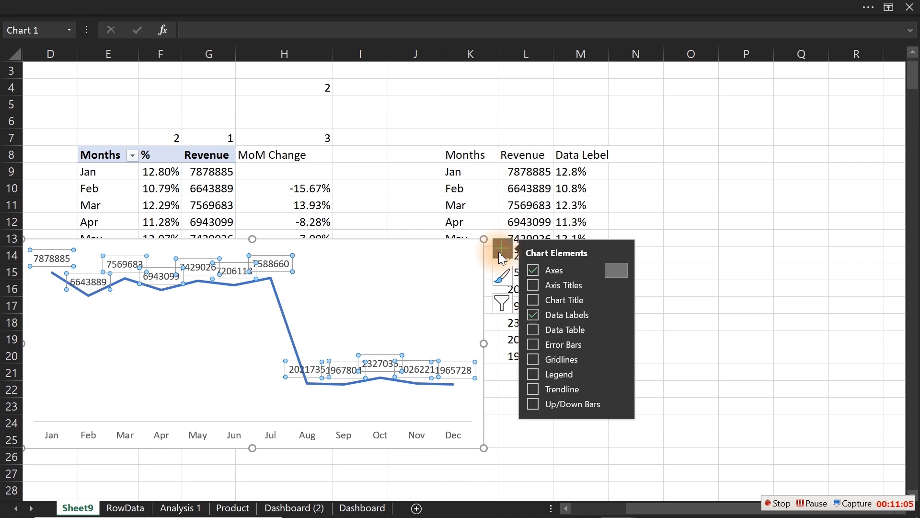
left_click(622, 313)
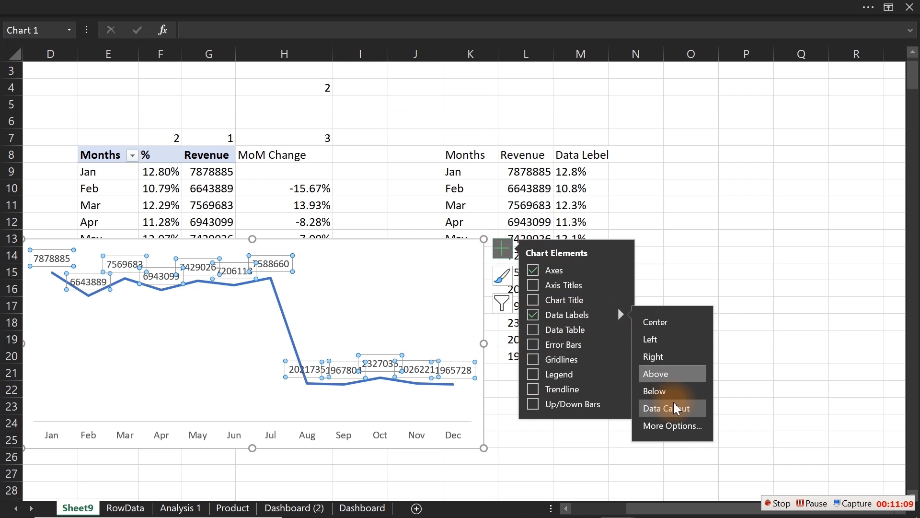
left_click(675, 424)
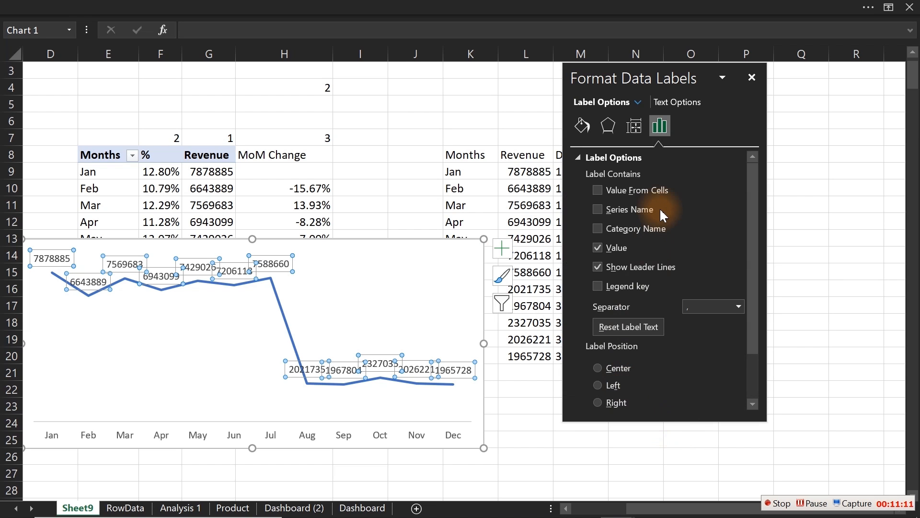
left_click_drag(654, 78, 759, 92)
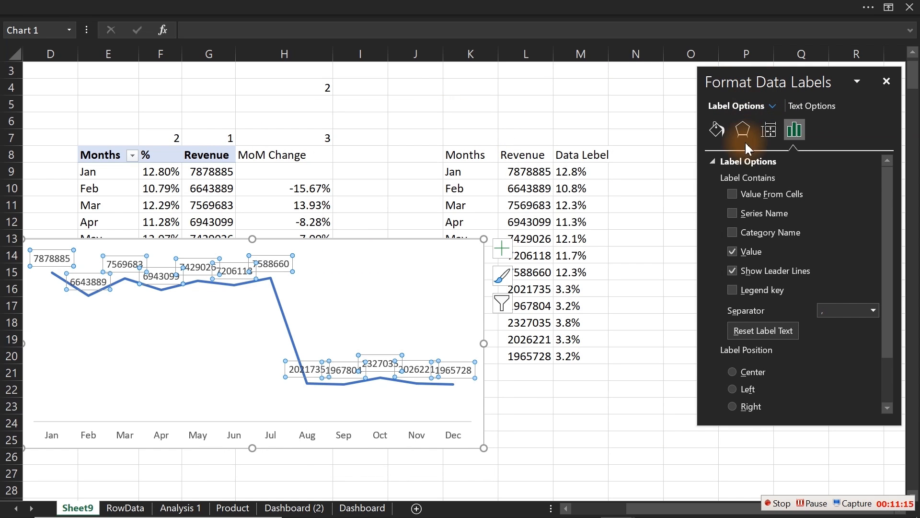
- Make the chart's data labels take their values from cells M9:M20 instead of the series value, and close the label formatting
left_click(733, 194)
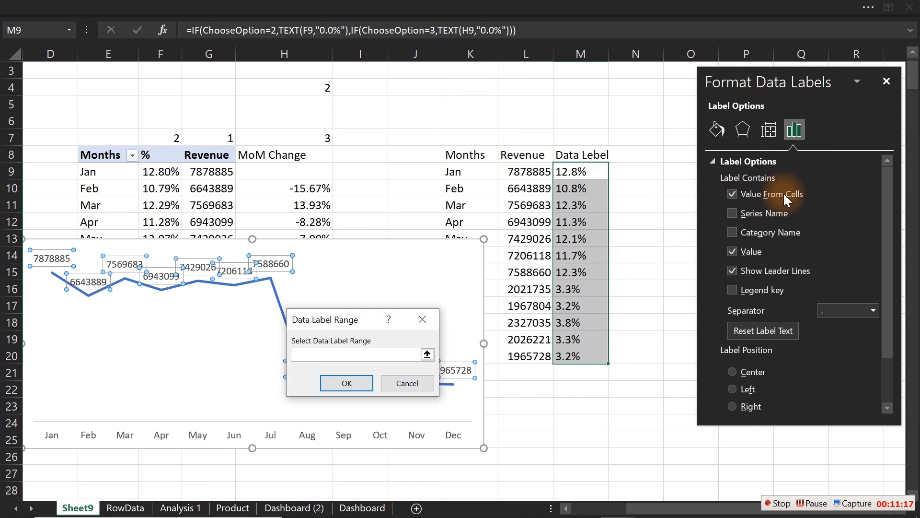
left_click_drag(582, 173, 581, 353)
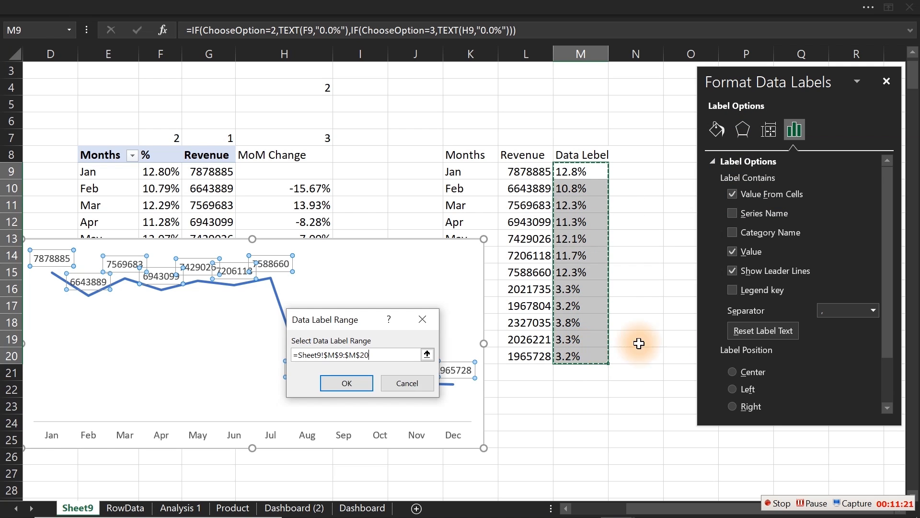
left_click(342, 387)
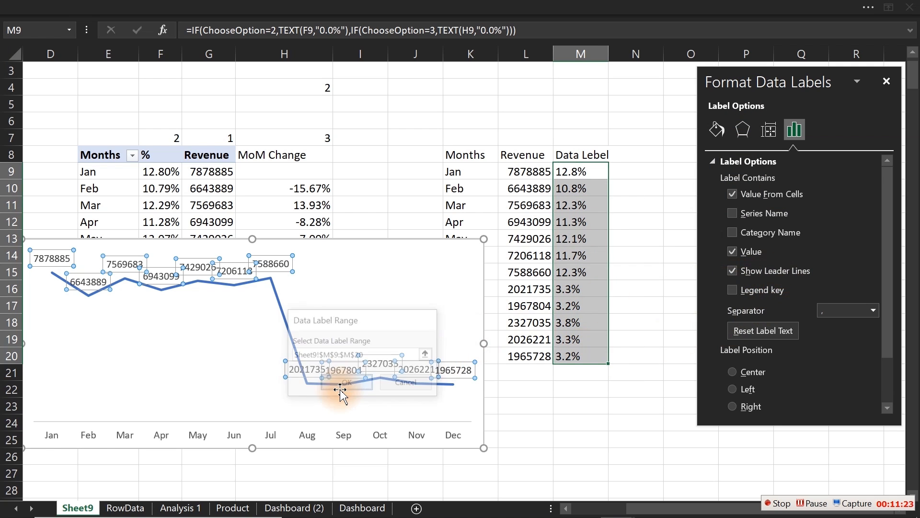
left_click(734, 255)
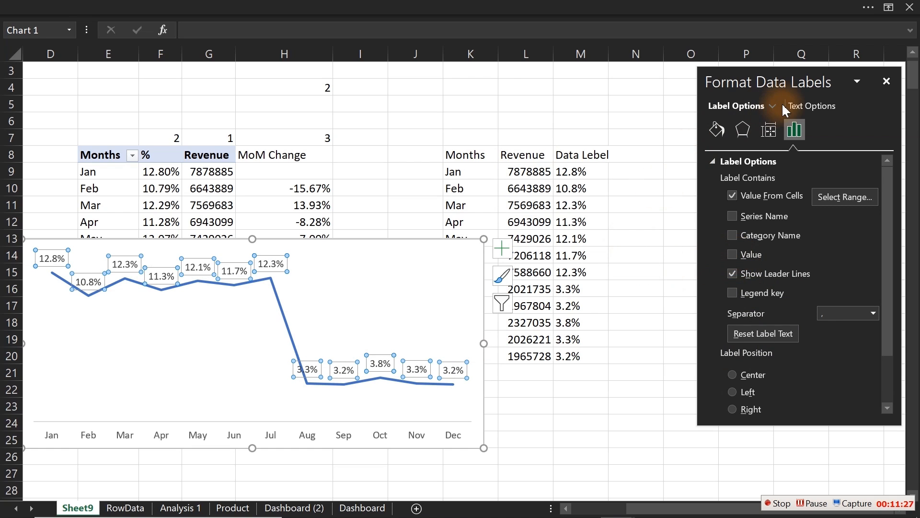
left_click(894, 79)
left_click(733, 238)
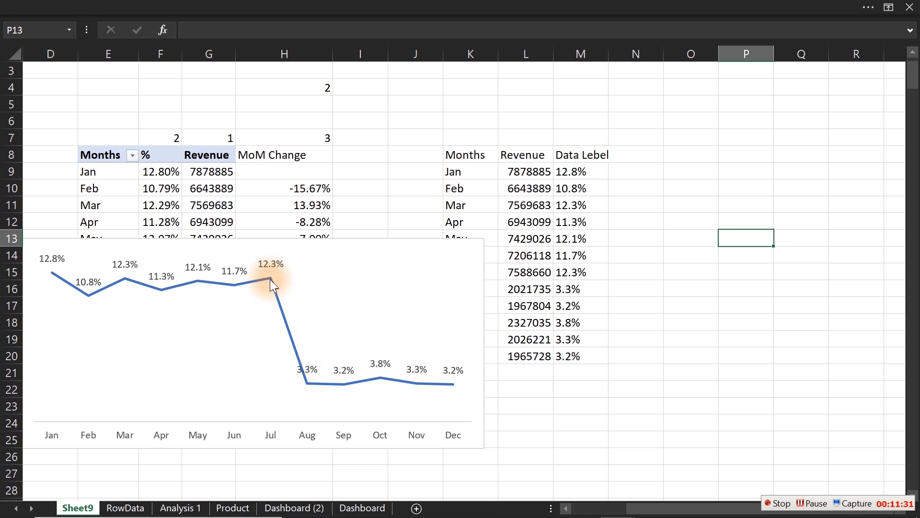
- Give the Revenue line in the chart built-in markers of the circle type
mouse_move(270, 281)
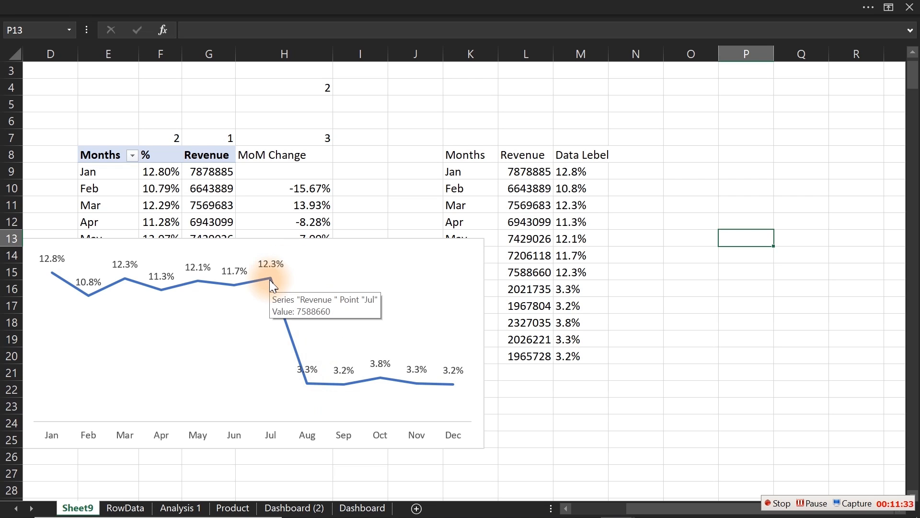
left_click(270, 281)
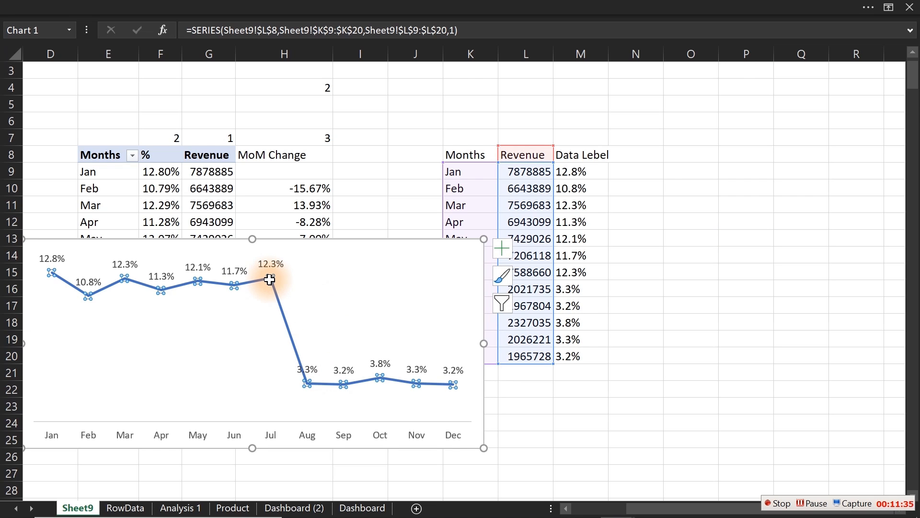
double_click(270, 280)
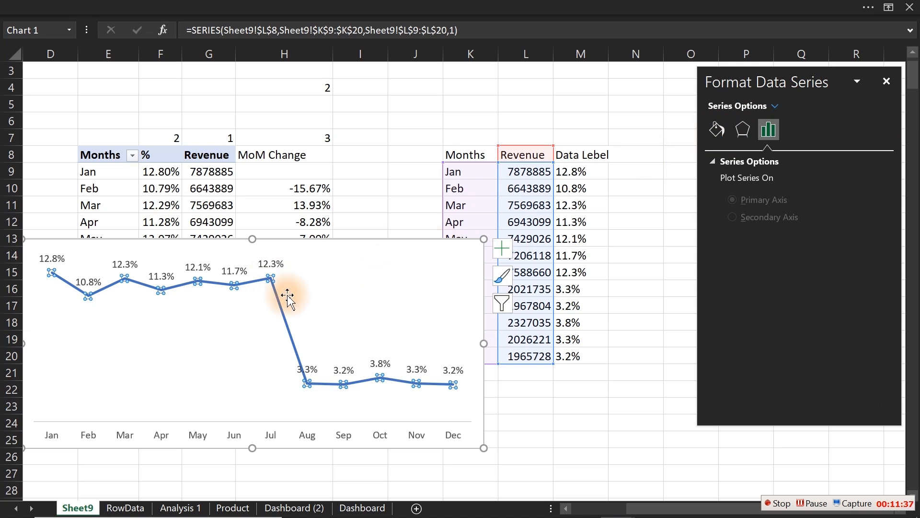
left_click(717, 129)
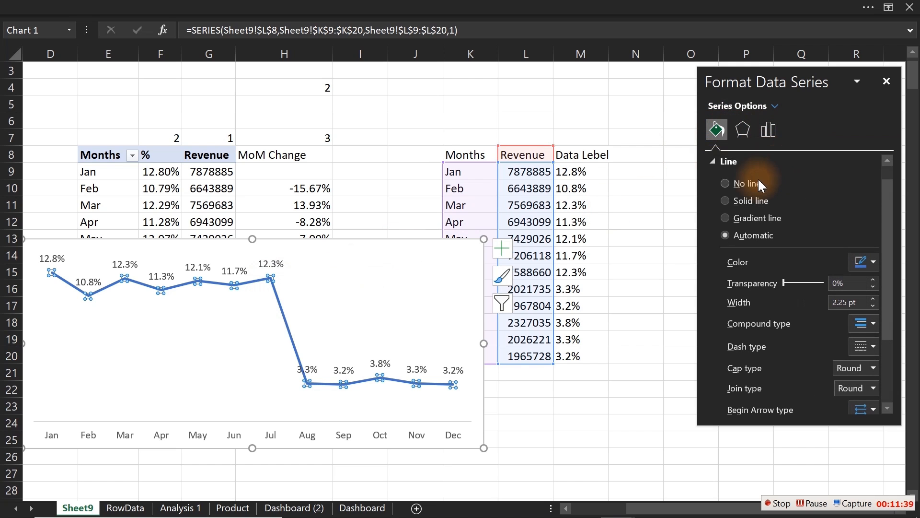
left_click(728, 161)
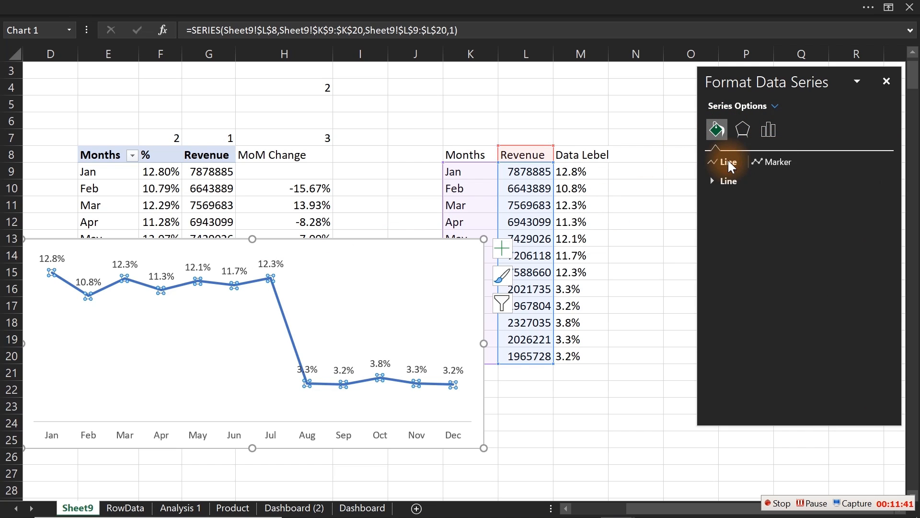
left_click(765, 162)
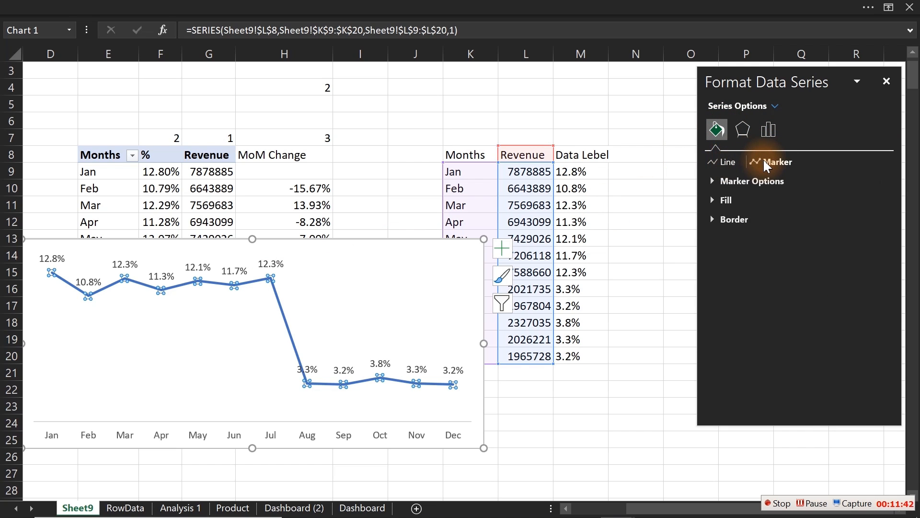
left_click(712, 180)
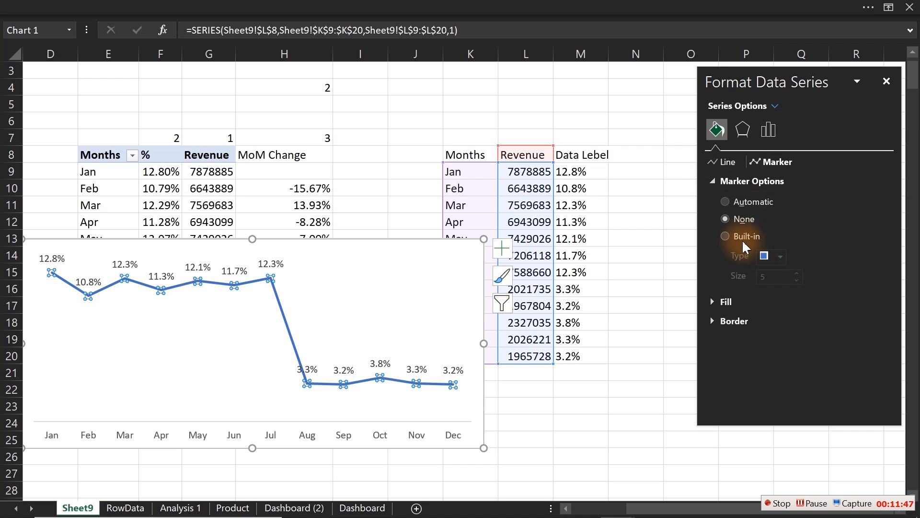
left_click(727, 235)
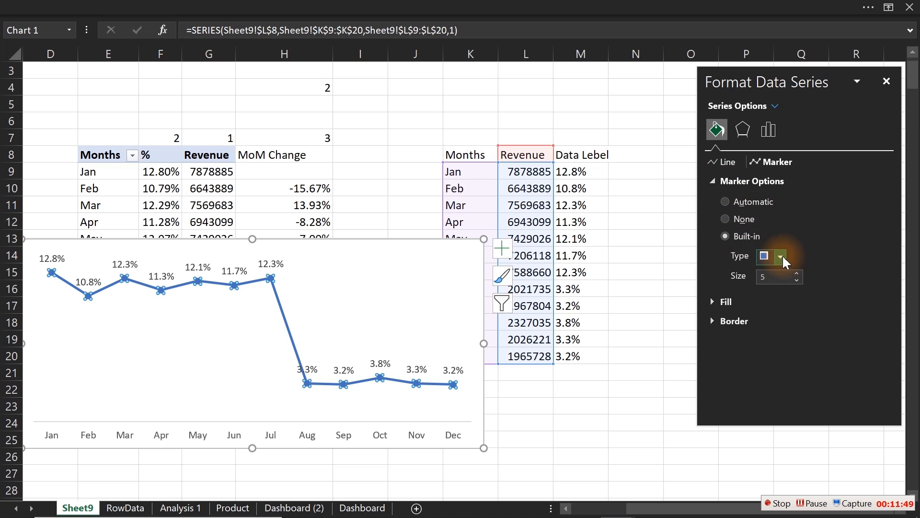
left_click(781, 256)
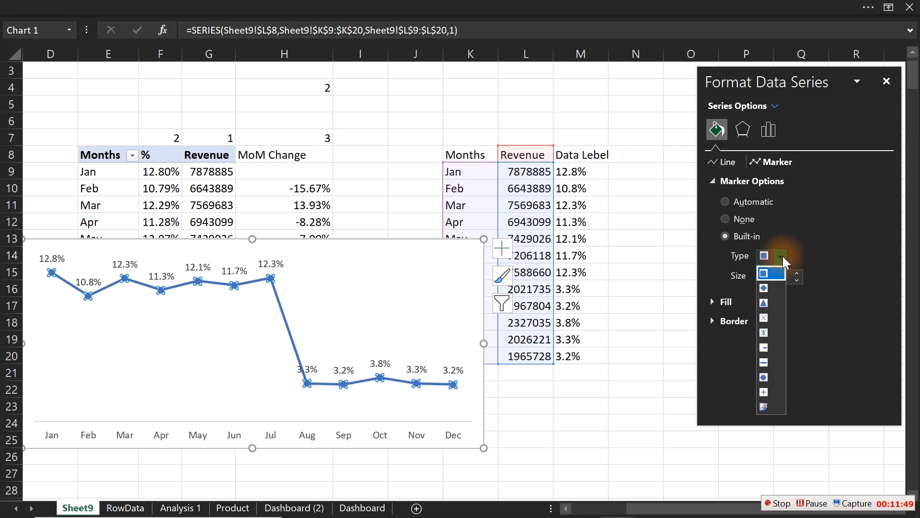
left_click(763, 378)
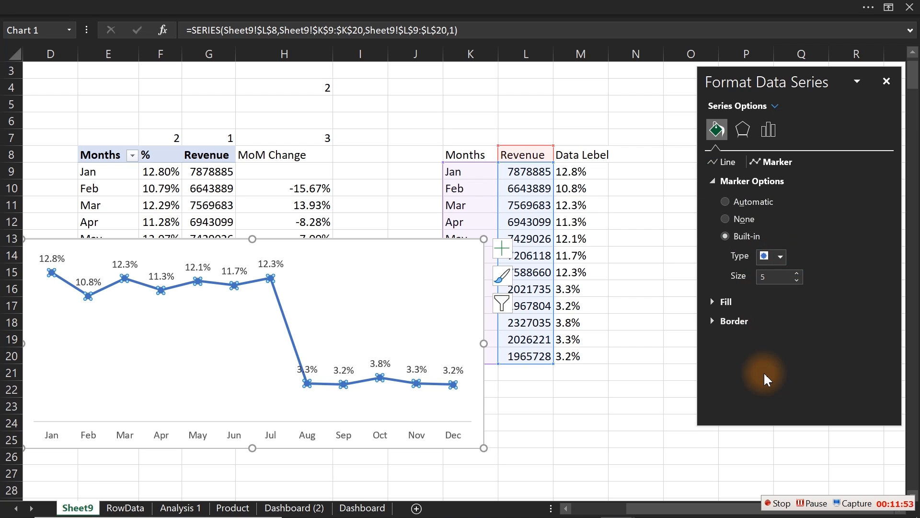
left_click(519, 373)
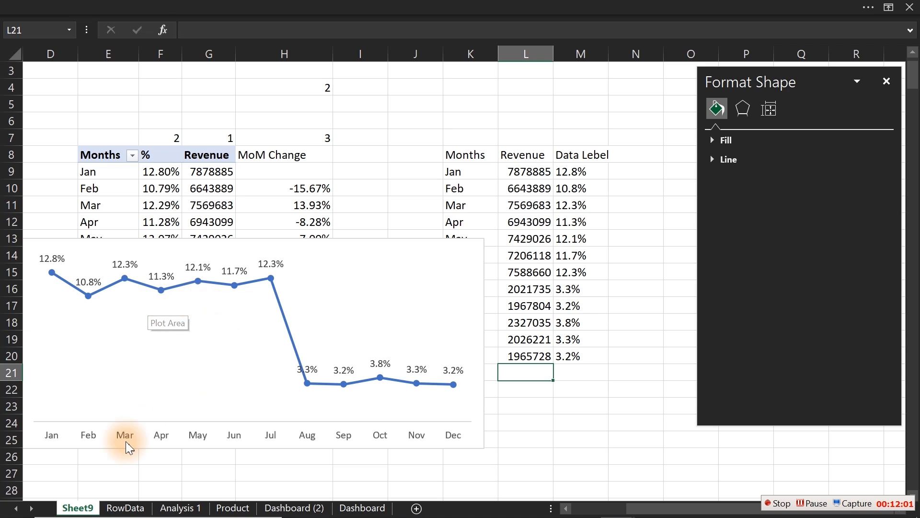
- Choose the MoM Change option on the Dashboard (2) sheet and check the chart's labels on Sheet9
left_click(284, 509)
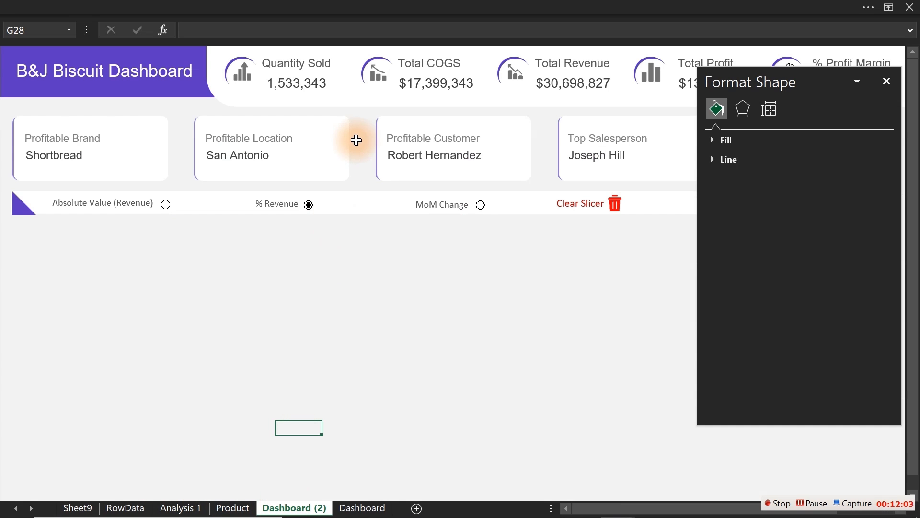
left_click(481, 205)
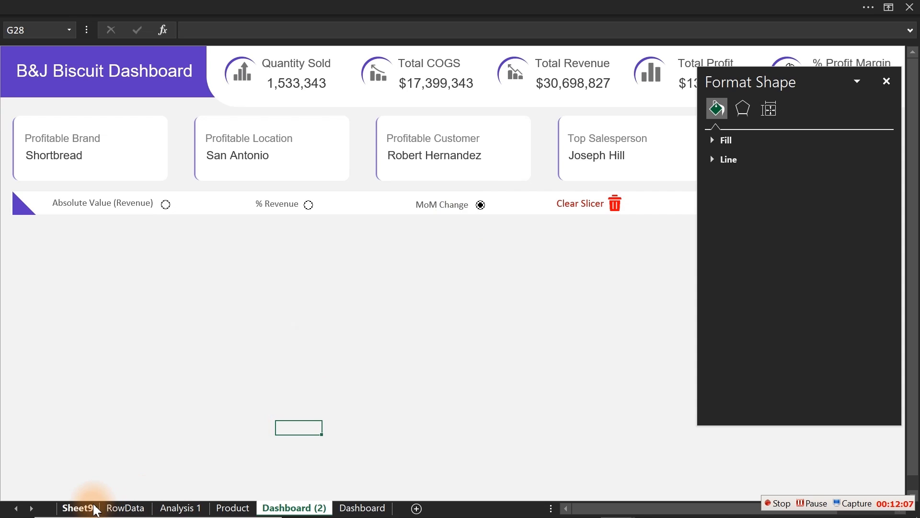
left_click(81, 508)
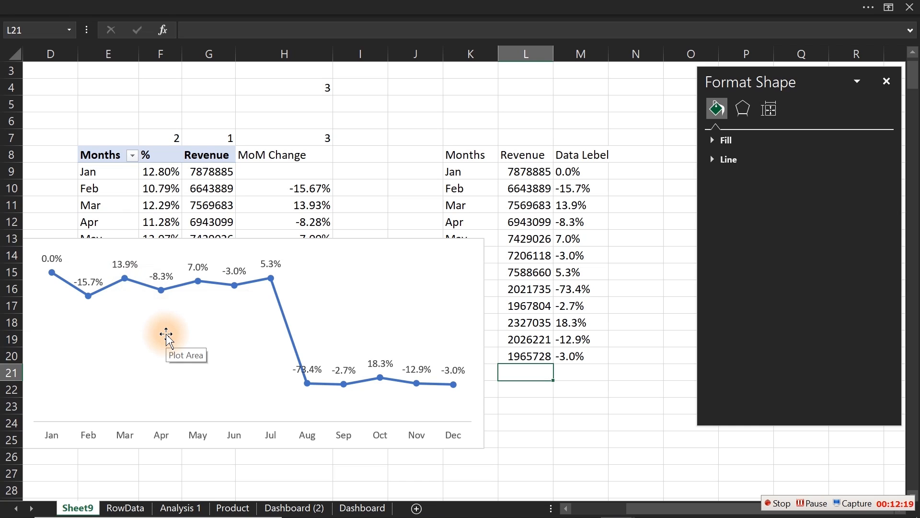
- Switch the Dashboard (2) option to Absolute Value (Revenue) and return to the chart on Sheet9
left_click(282, 508)
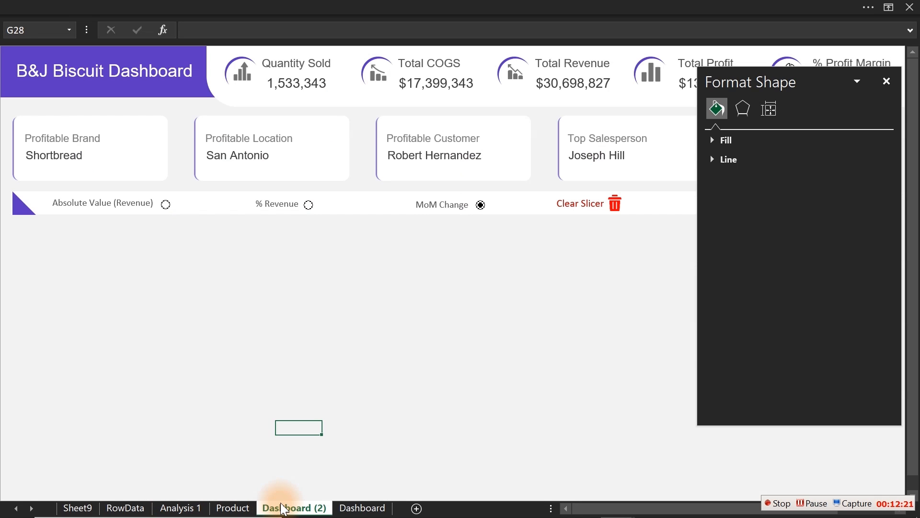
left_click(165, 205)
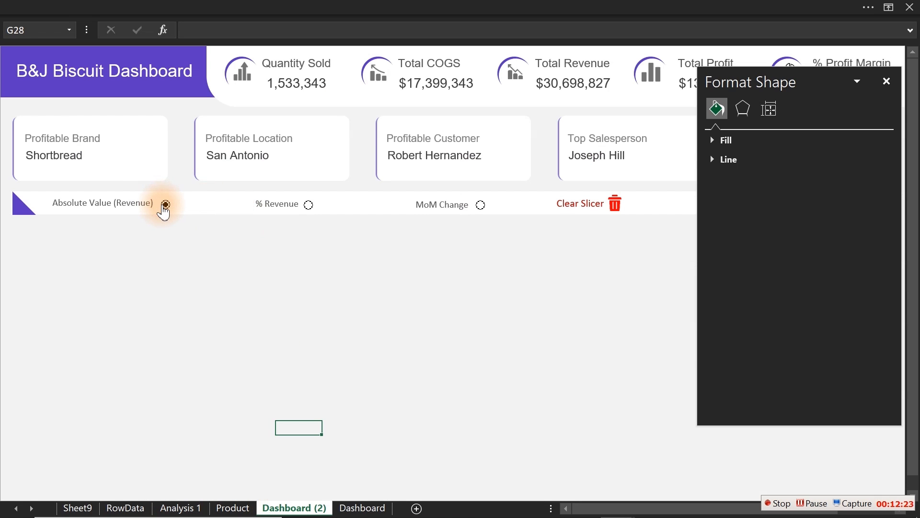
left_click(85, 508)
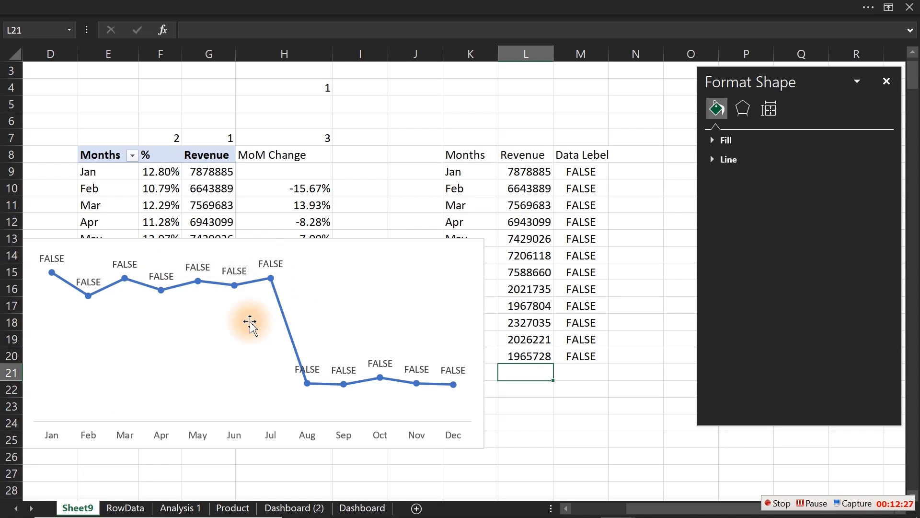
- Close the shape formatting options and move the line chart down to about row 22, clear of the monthly tables
left_click(887, 81)
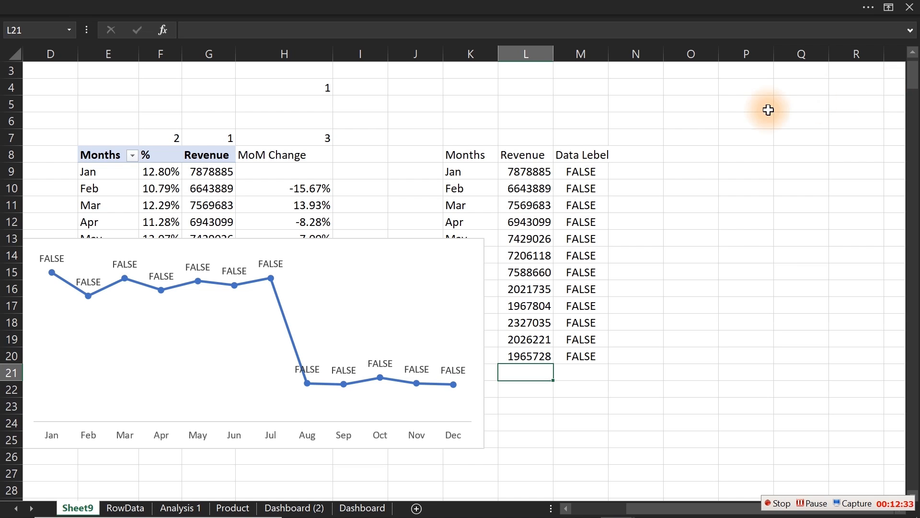
left_click(421, 242)
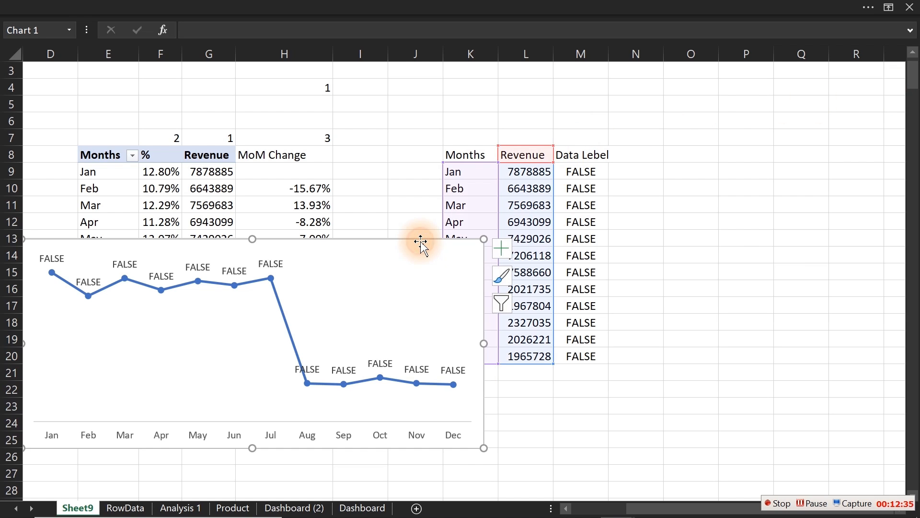
mouse_move(419, 242)
left_mouse_down()
mouse_move(386, 391)
mouse_move(384, 380)
left_mouse_up()
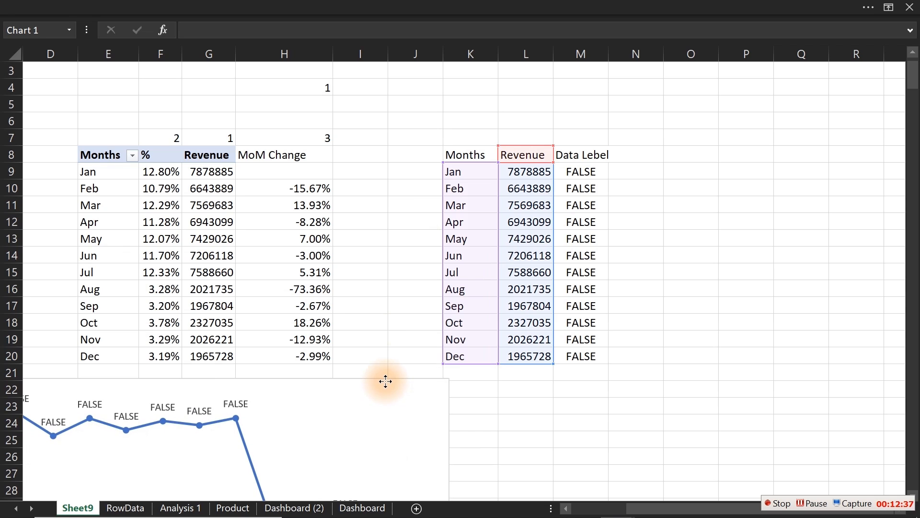
- Edit the M9 formula, replacing the last two closing parentheses with a comma to start the nested IF's false value
left_click(584, 171)
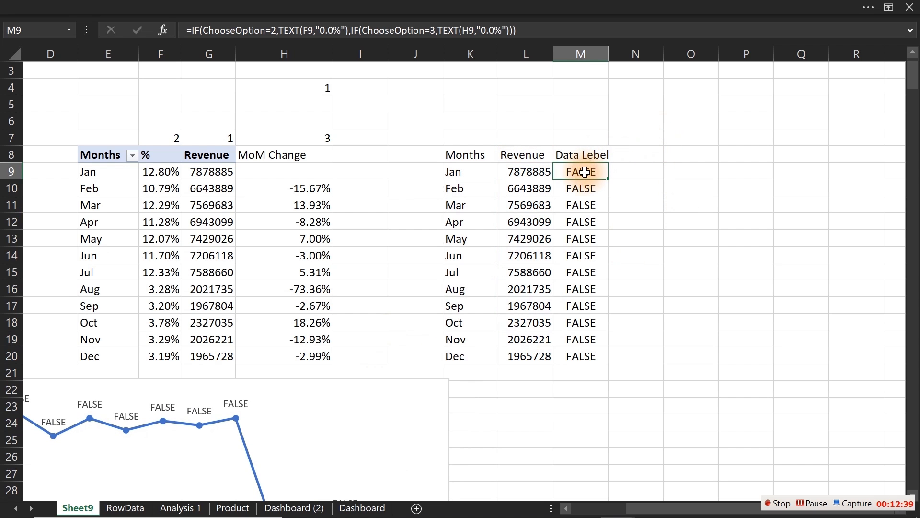
double_click(584, 171)
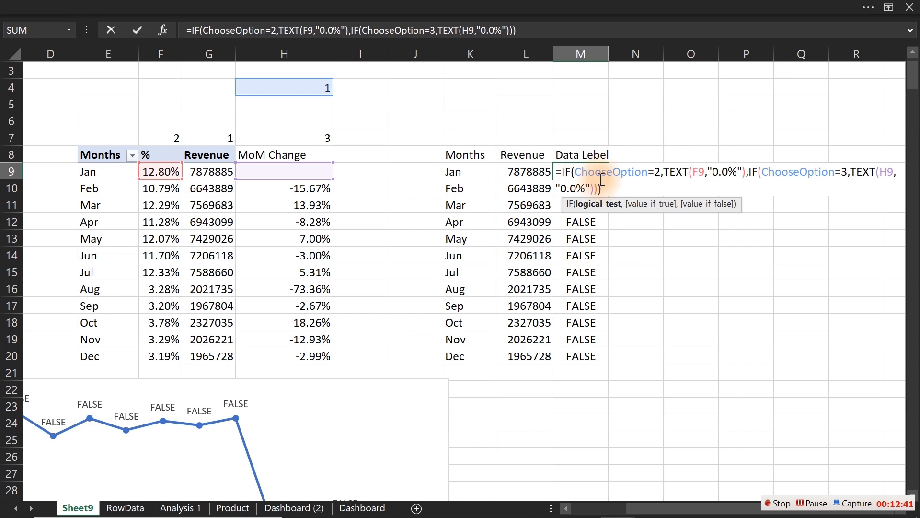
left_click_drag(600, 187, 594, 188)
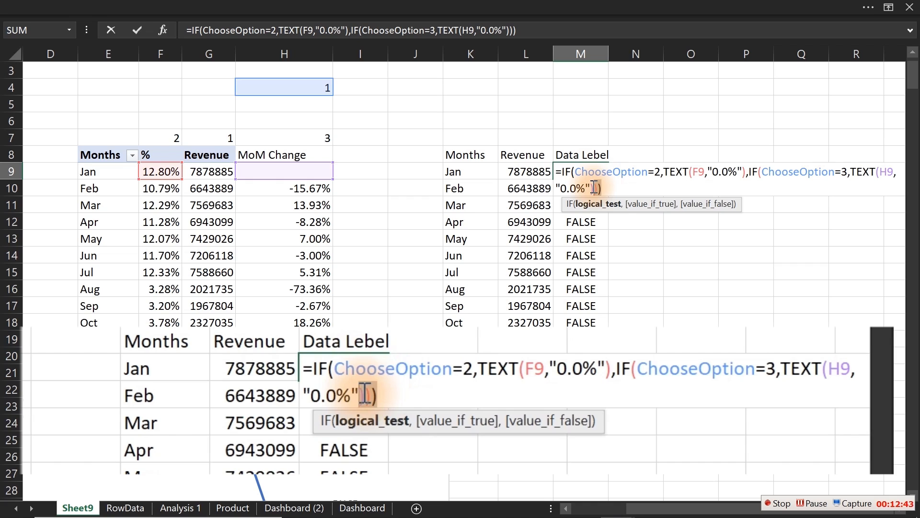
left_click(595, 188)
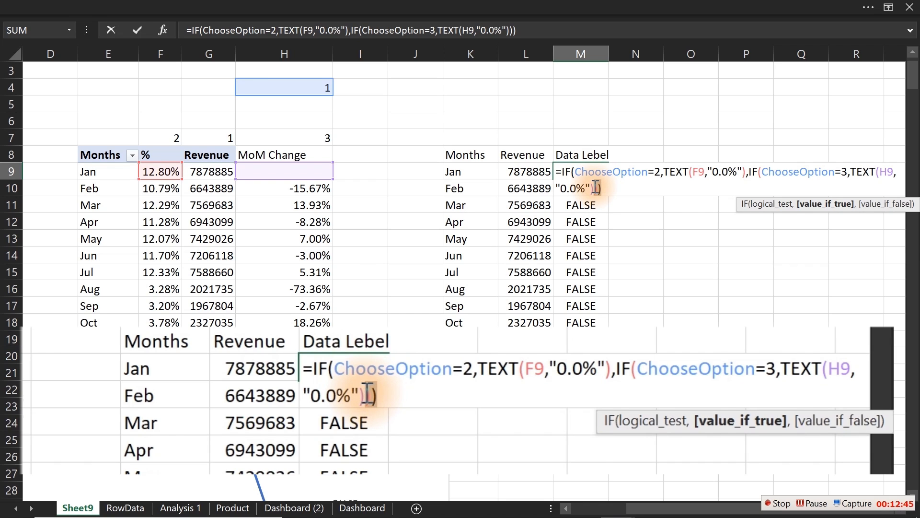
key("Delete")
key("Delete")
type(",")
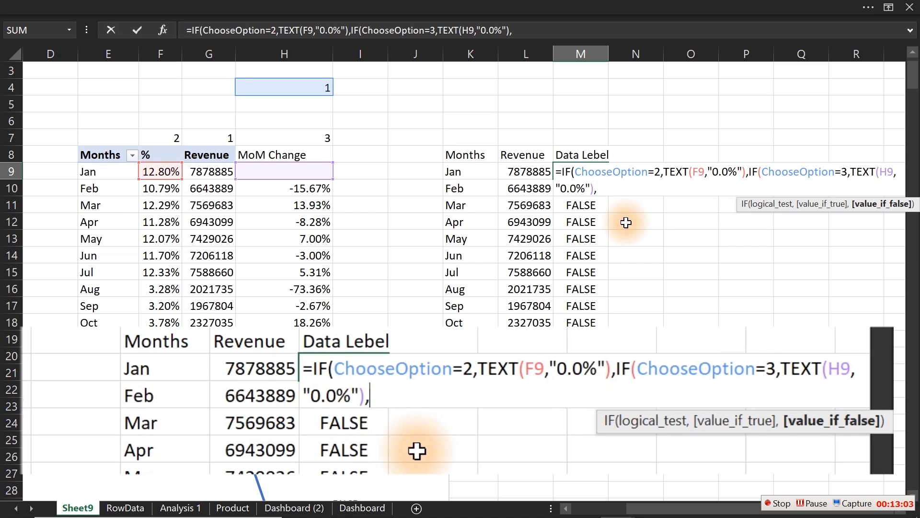
- Begin a SWITCH function with TRUE as its expression in the nested IF's false value
type("sw")
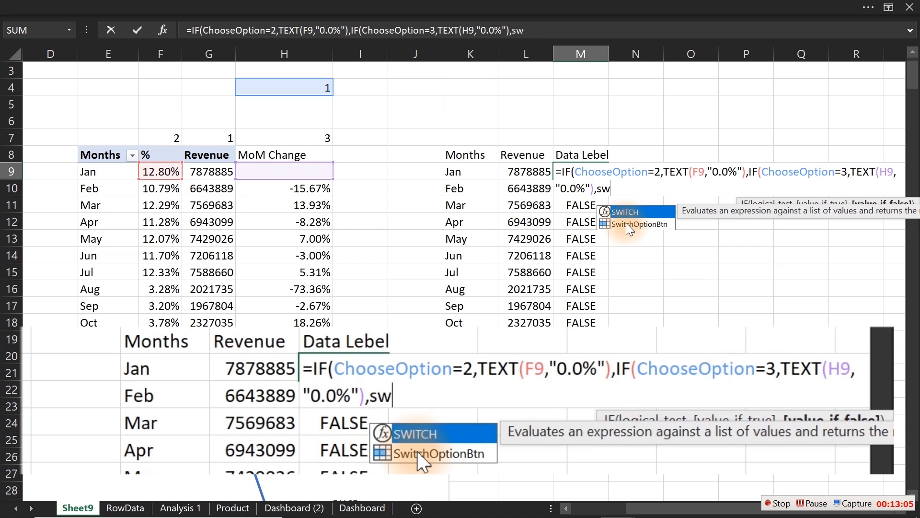
key("Tab")
type("tre")
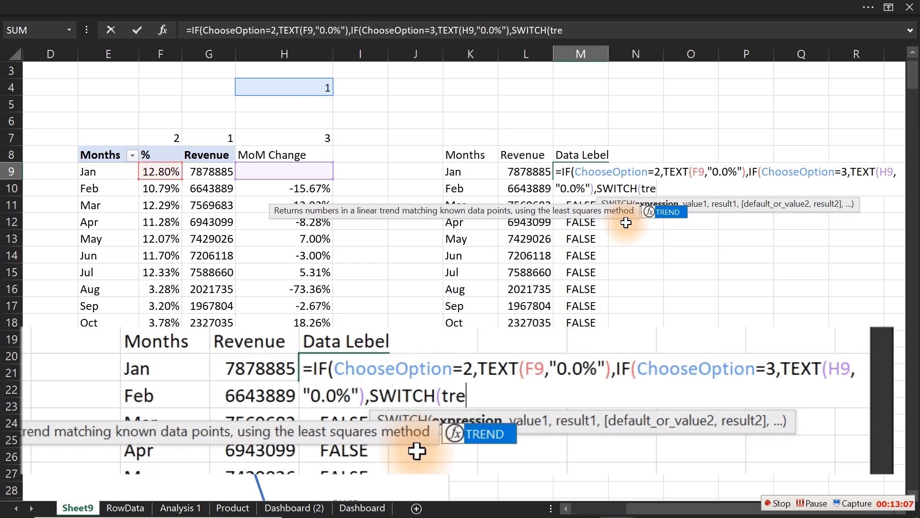
key("BackSpace")
type("ue")
key("Tab")
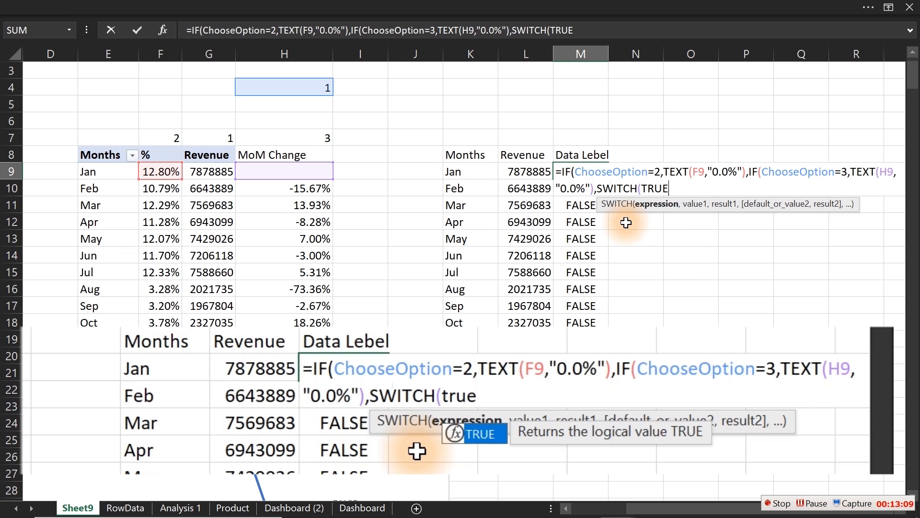
type(",")
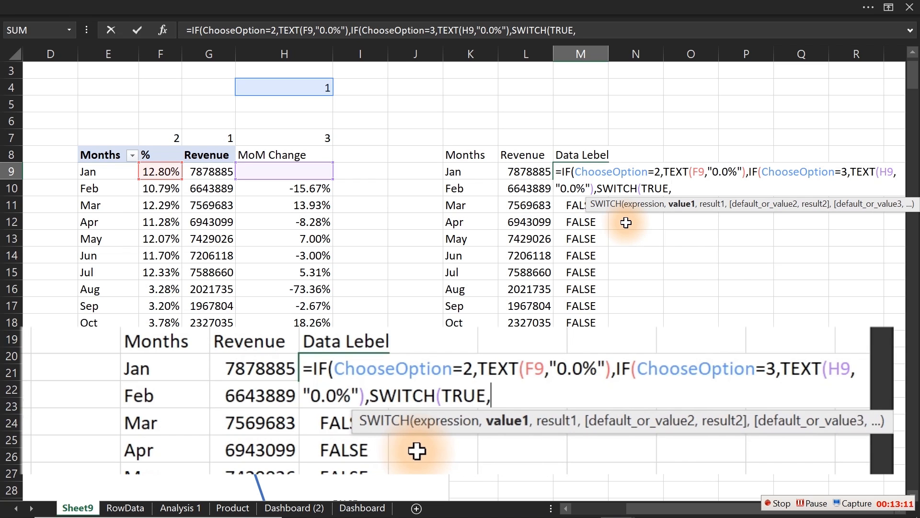
key("Return")
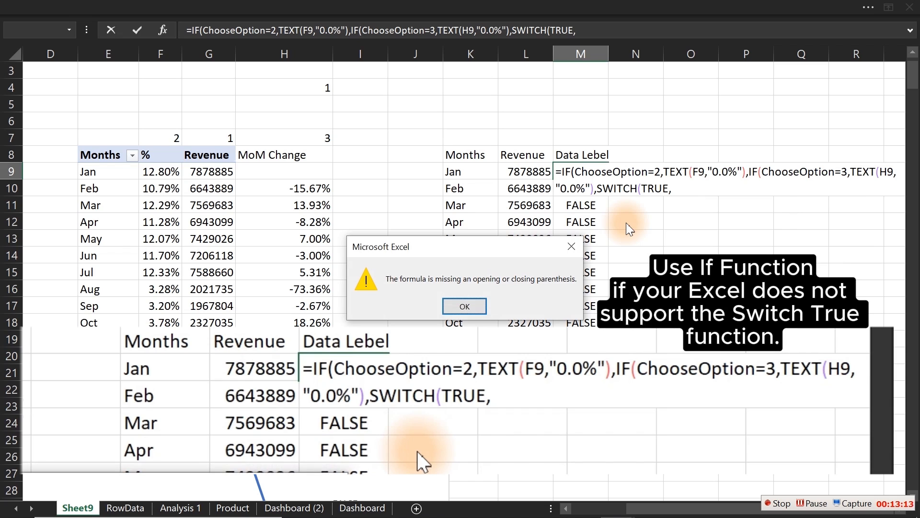
left_click(572, 253)
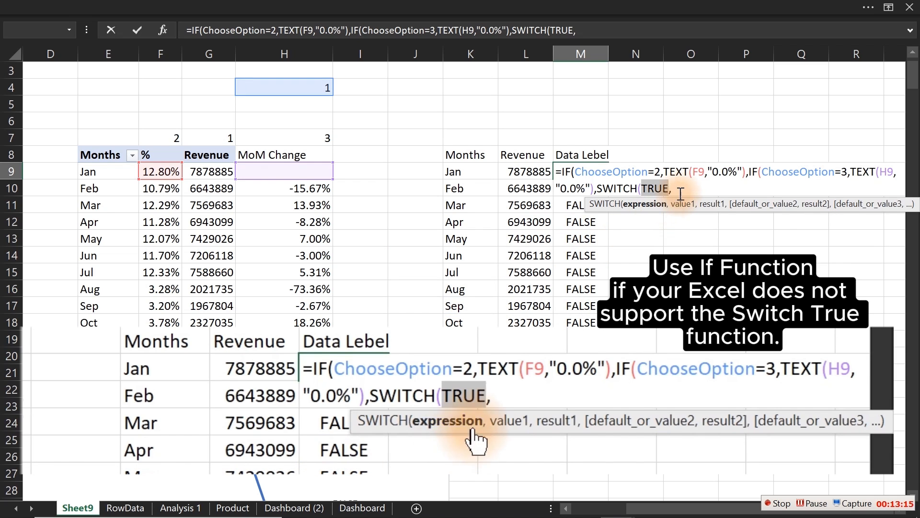
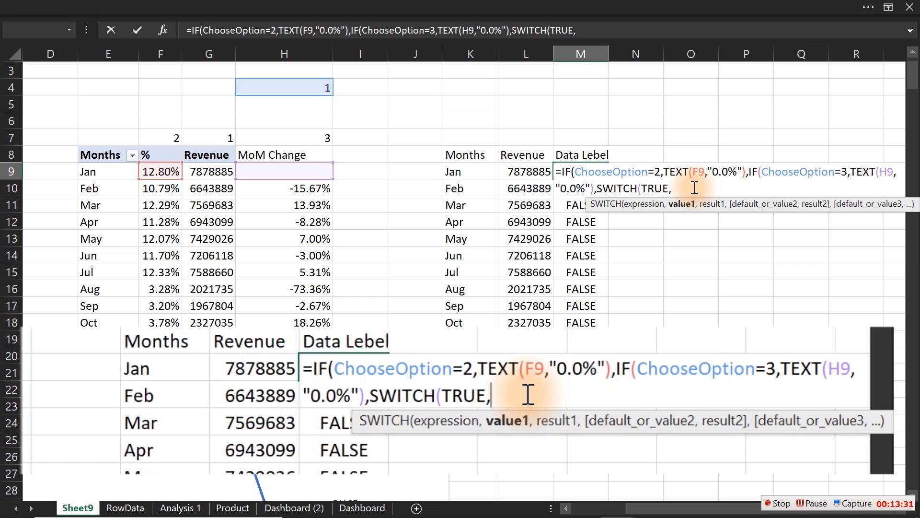
- Add G9<1000 as the first value tested by the SWITCH function in the M9 formula
left_click(229, 171)
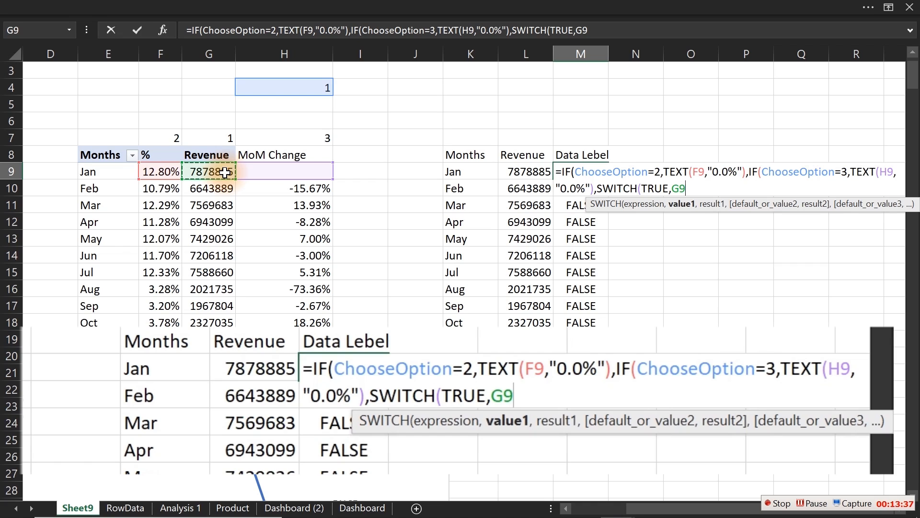
type("<1000")
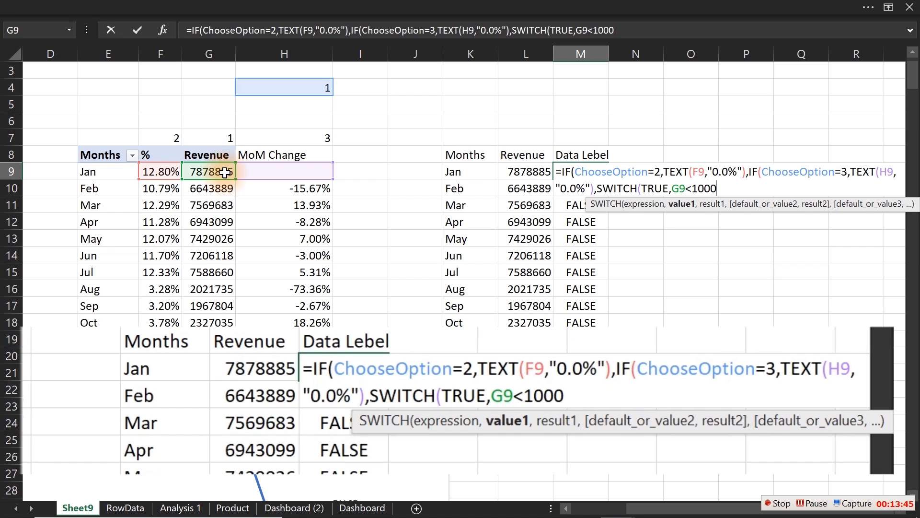
type(",")
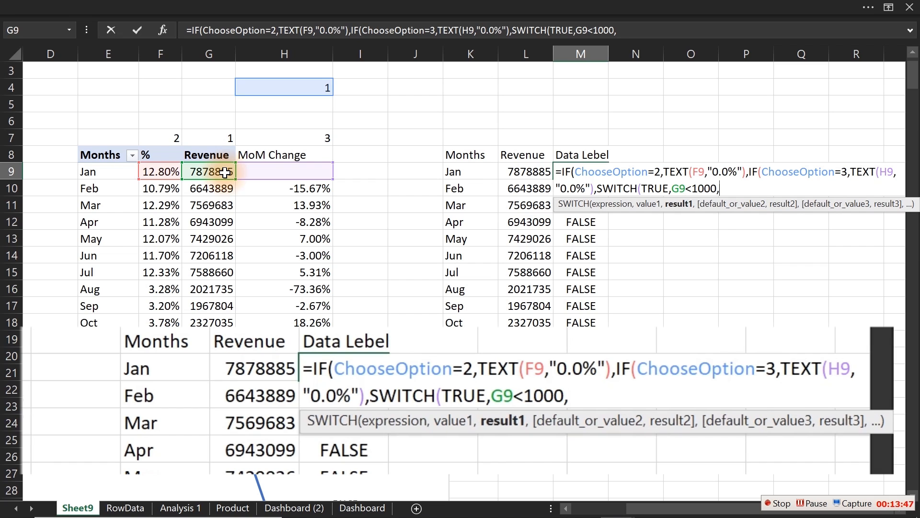
- Add TEXT(G9,"#,##0") as the SWITCH result for G9<1000 in the M9 formula
type("tex")
key("Tab")
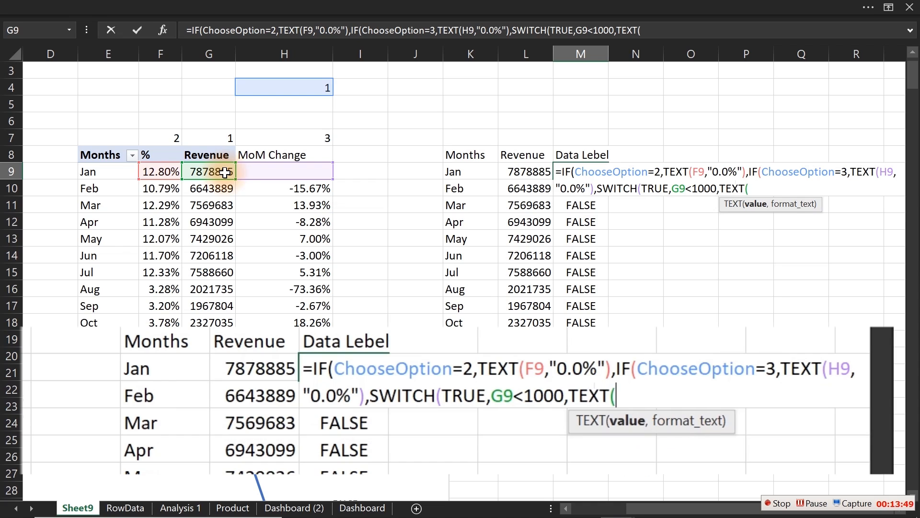
left_click(201, 171)
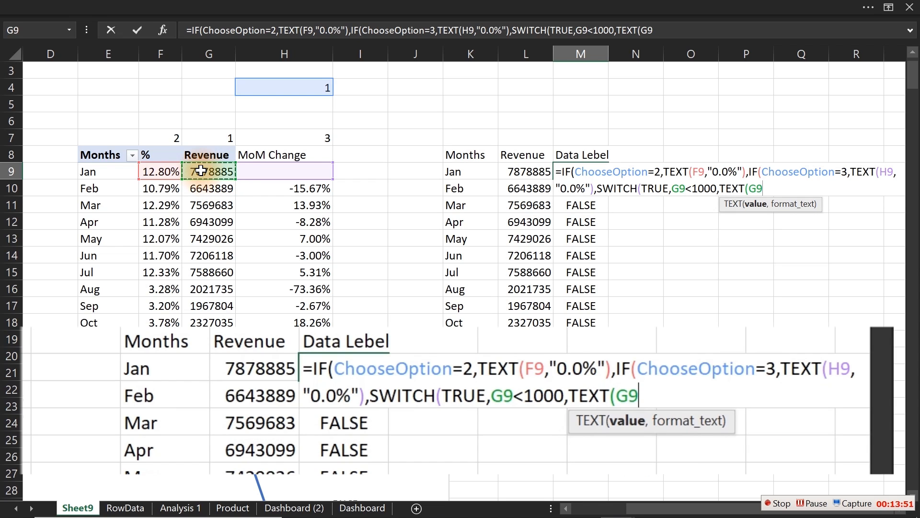
type(",")
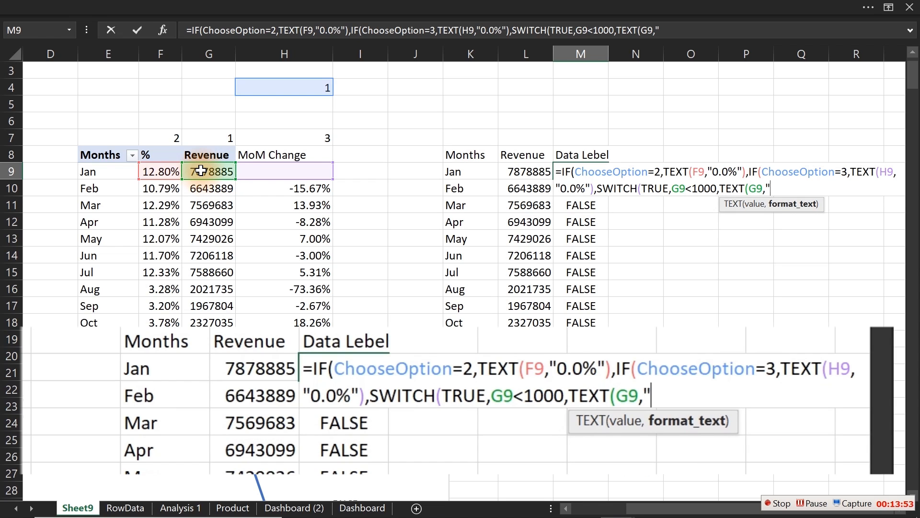
type("\"#.")
type("##0")
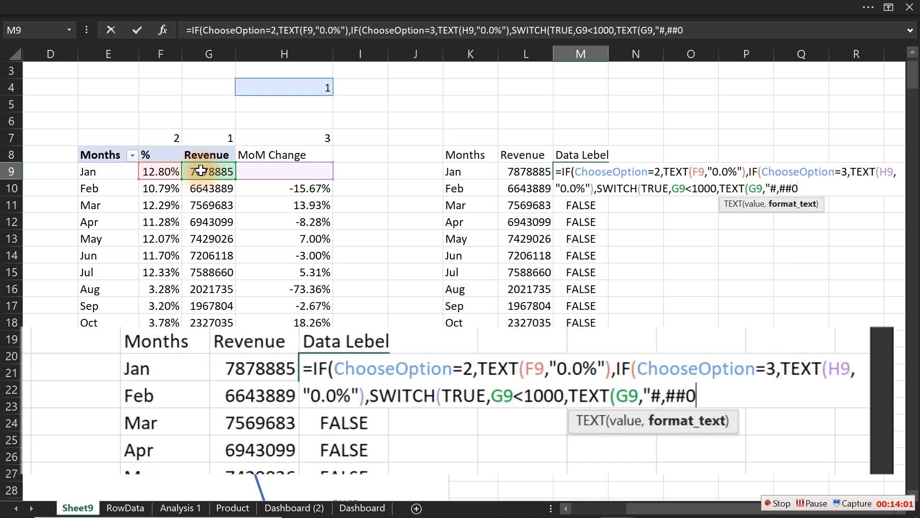
type("\")")
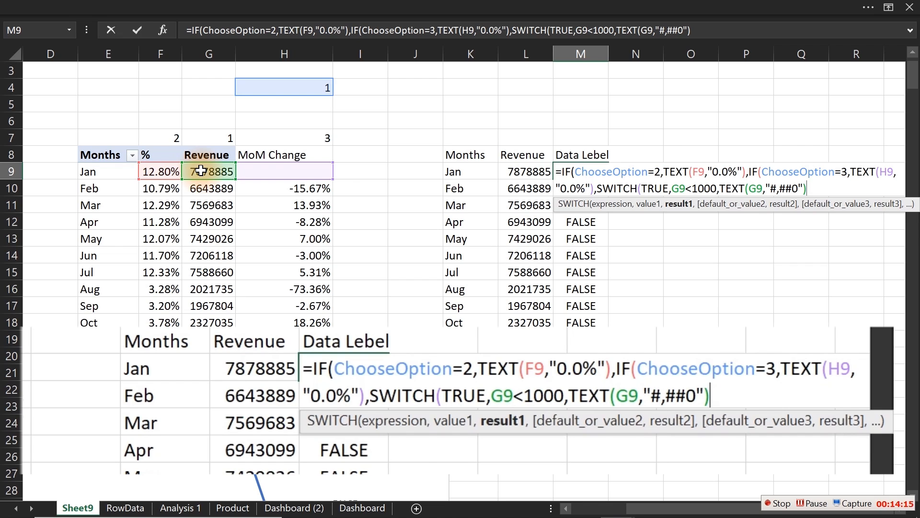
type(",")
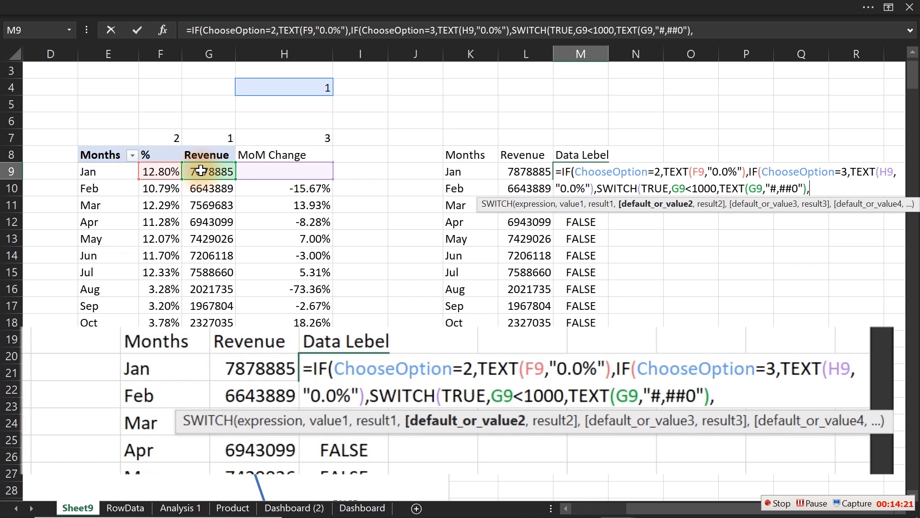
- Add G9<1000000 as the second value tested by the SWITCH function
left_click(198, 172)
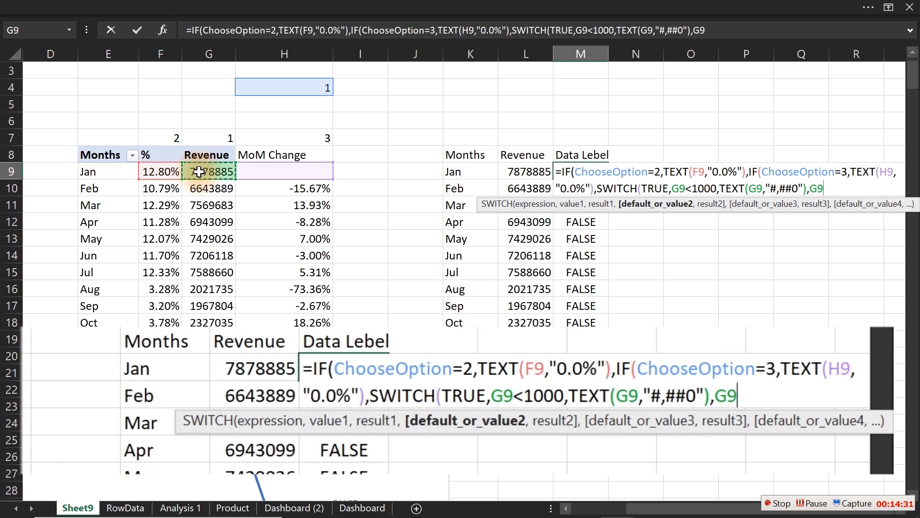
type("<1000000")
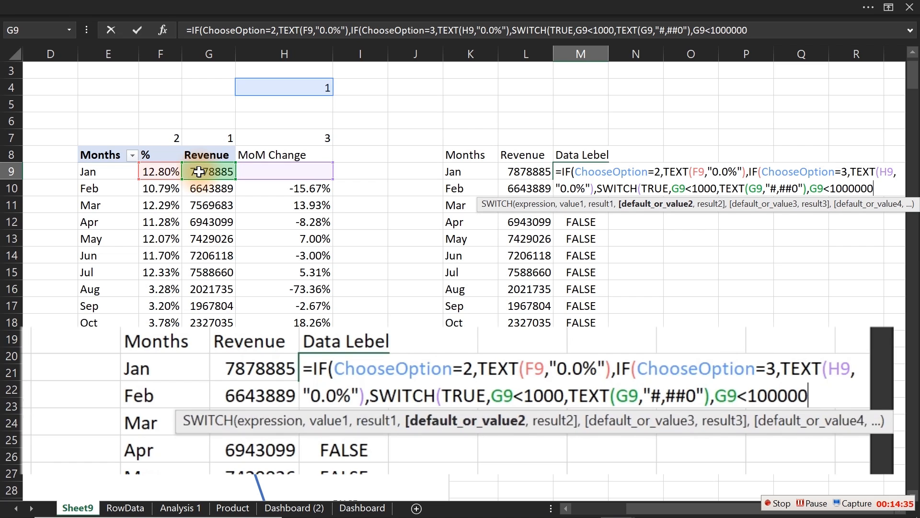
type(",")
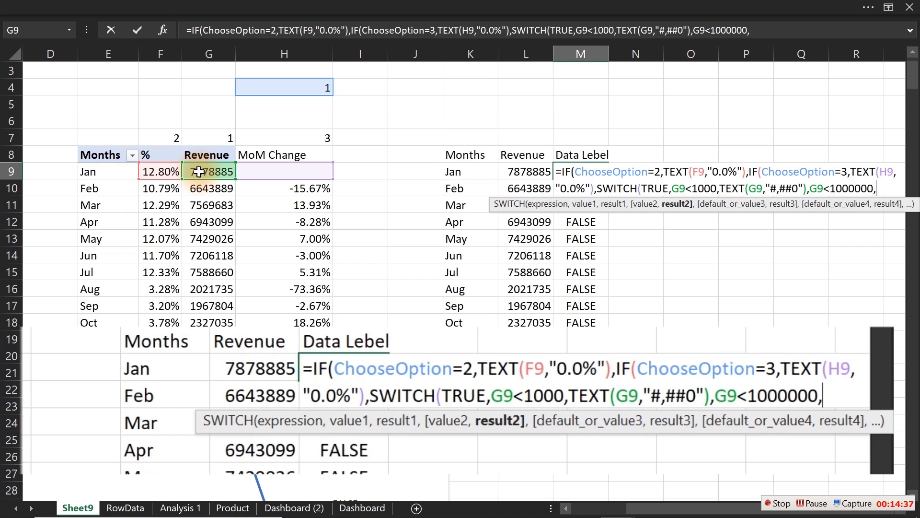
- Begin the second SWITCH result with a TEXT function whose value is G9/1000
type("tex")
key("Tab")
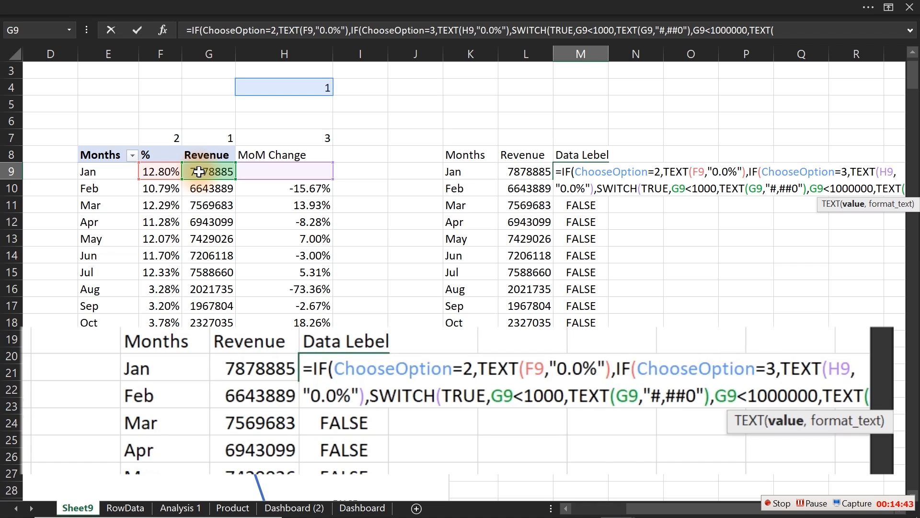
left_click(198, 172)
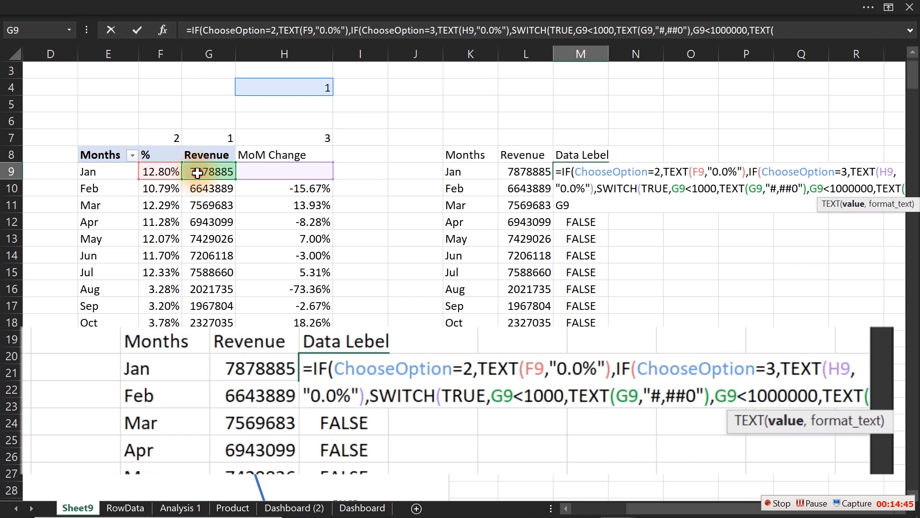
type("/")
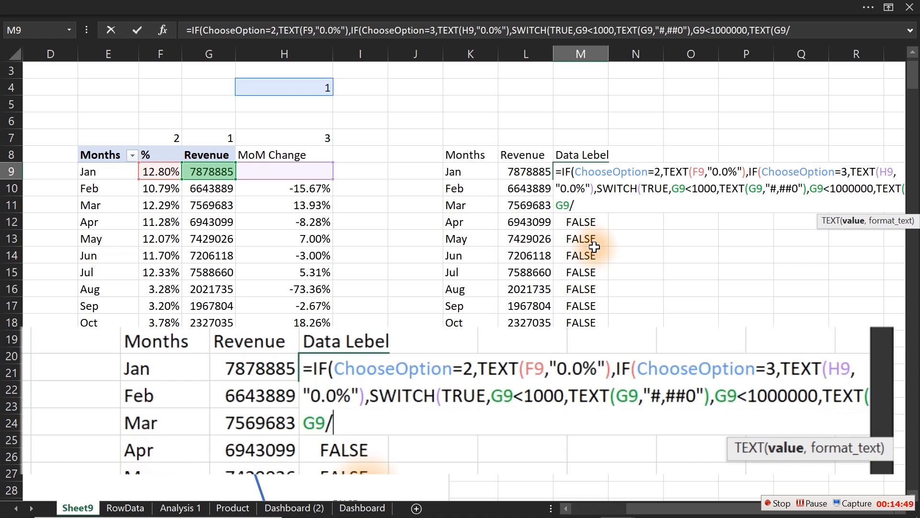
type("1000")
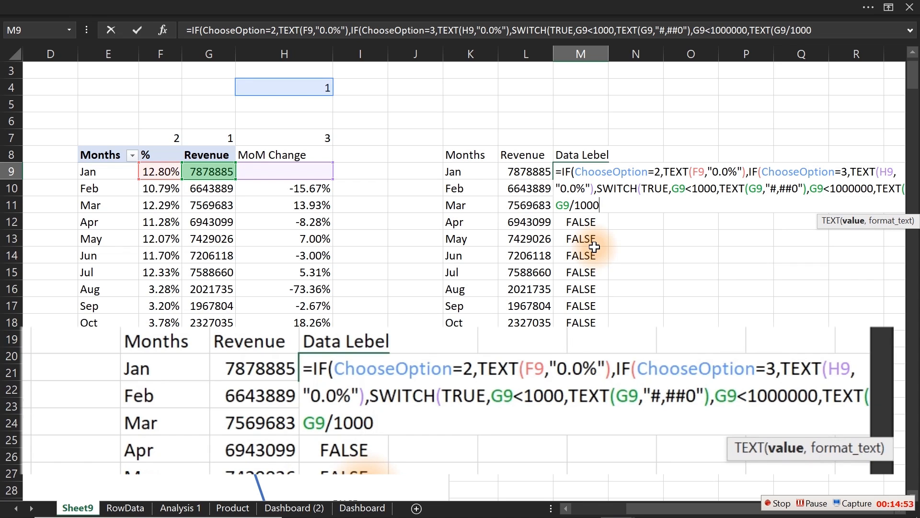
- Put a space before the equals sign in M9 to store the unfinished formula as text, and select cell U10
left_click(557, 171)
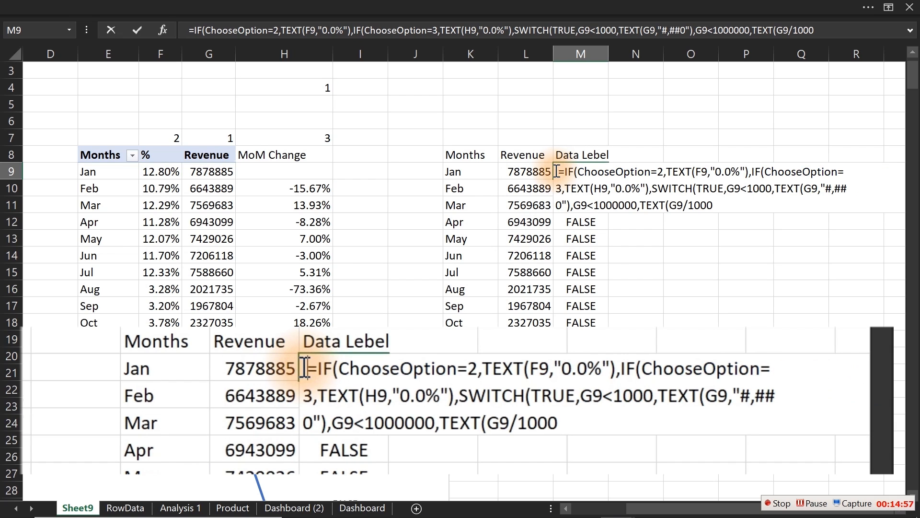
key("Return")
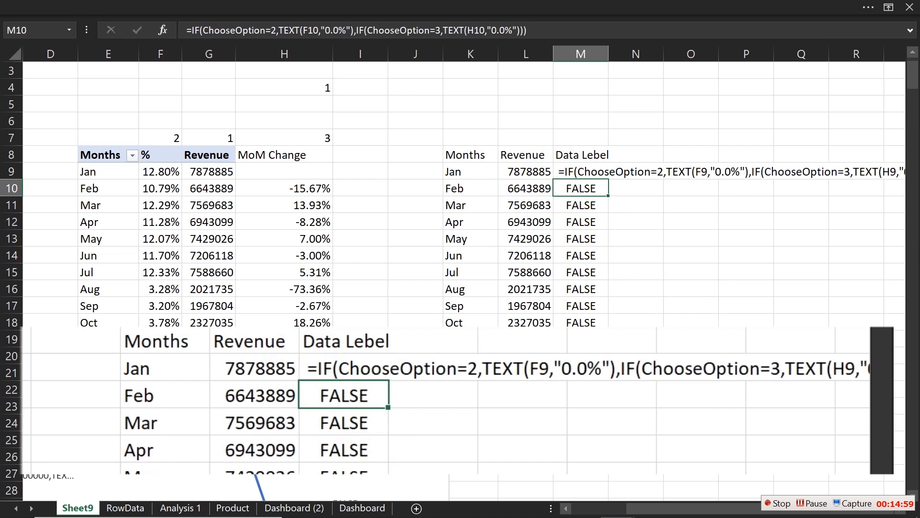
key("Right")
key("Right")
key("Right")
key("Right")
key("Right")
key("Right")
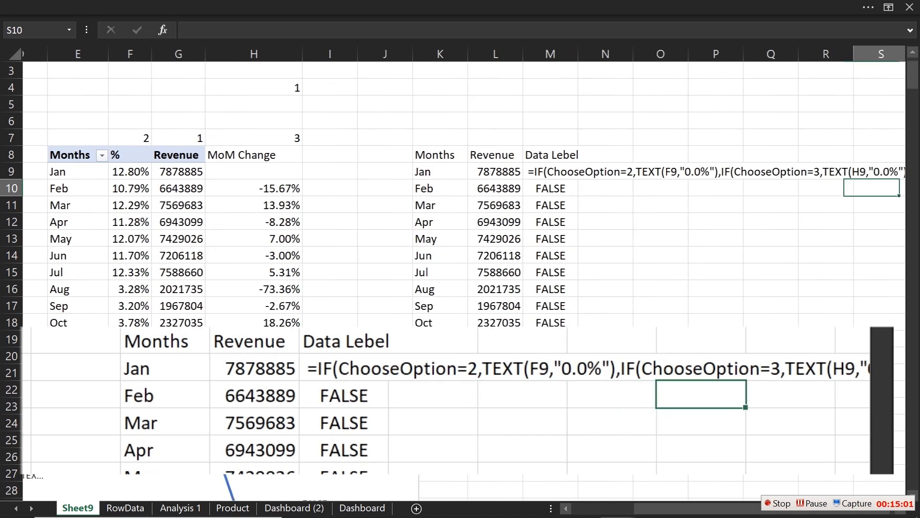
key("Right")
key("Right")
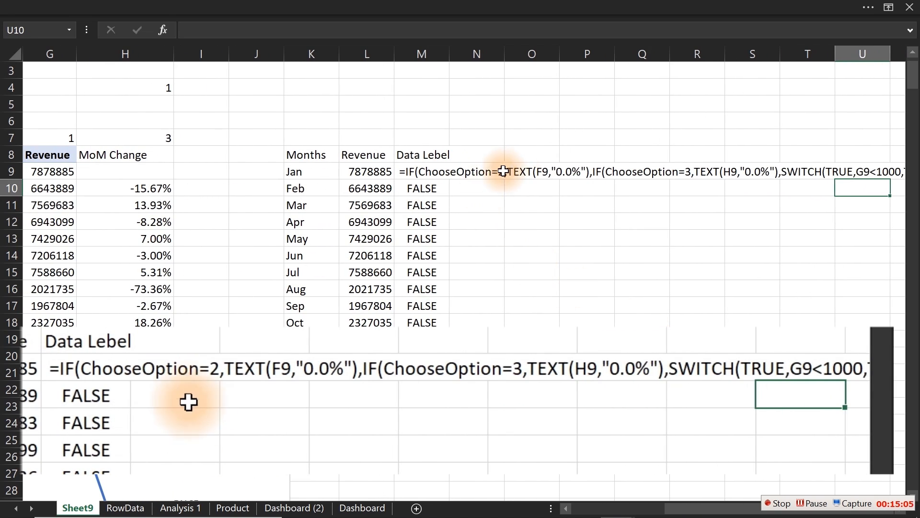
- Reopen M9 for editing and remove the space before the equals sign
double_click(424, 172)
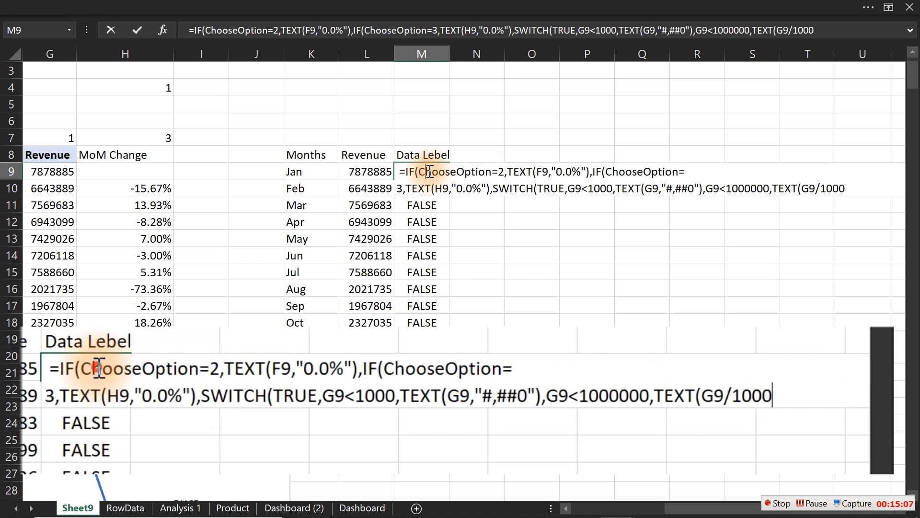
left_click(401, 172)
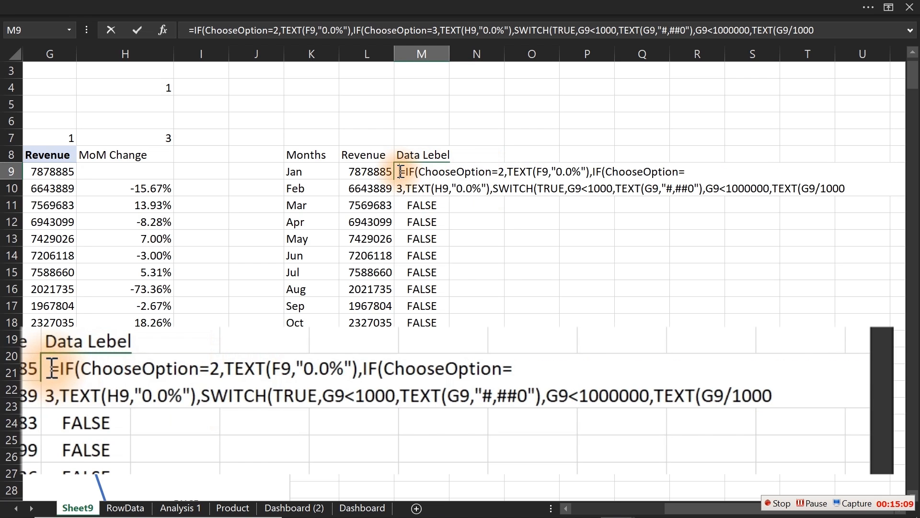
left_click(404, 172)
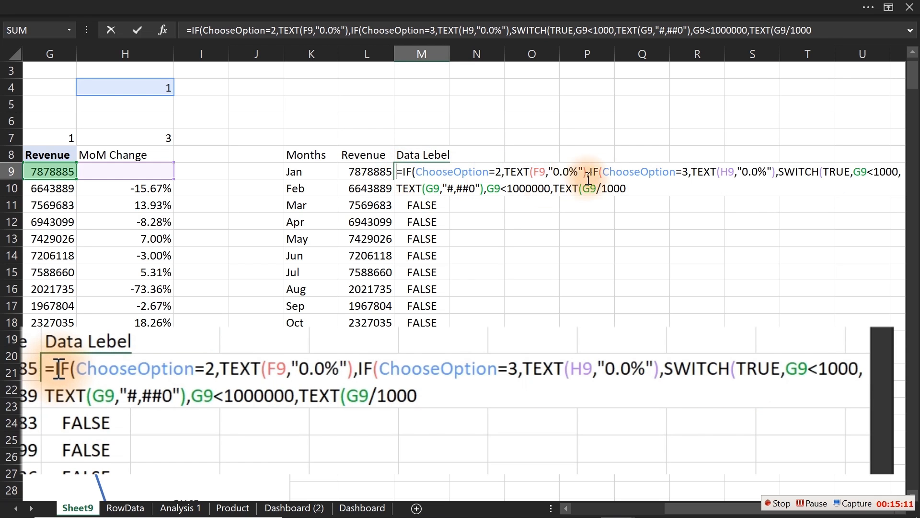
- Complete the TEXT function for G9/1000 at the end of the M9 formula with the format "0"
left_click(636, 188)
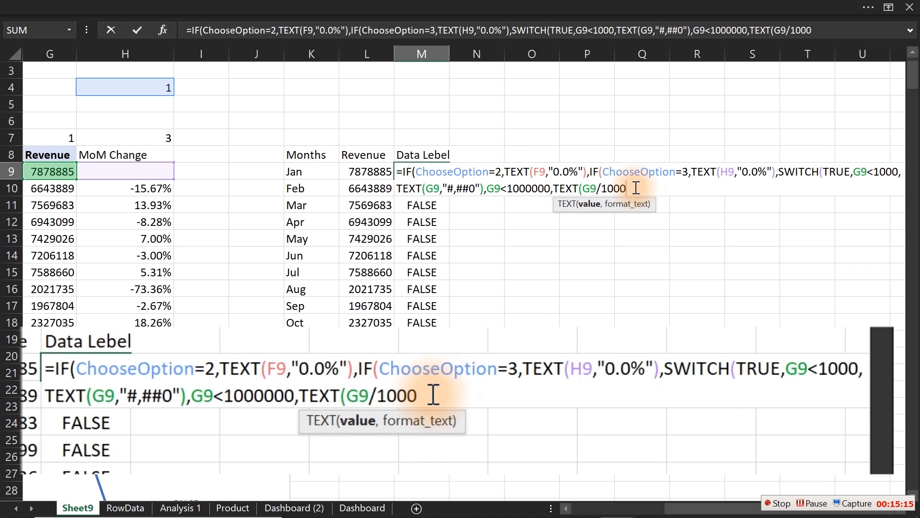
type(",\"")
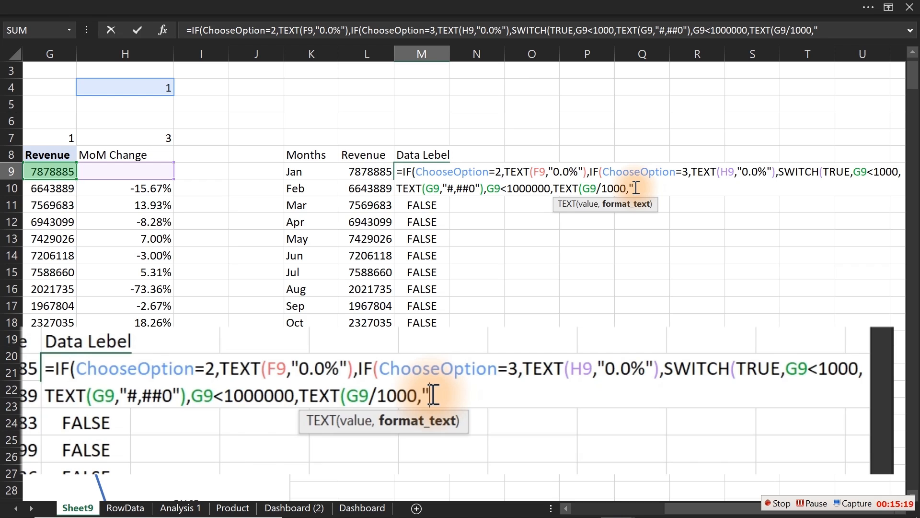
type("0")
type("\"")
type("00")
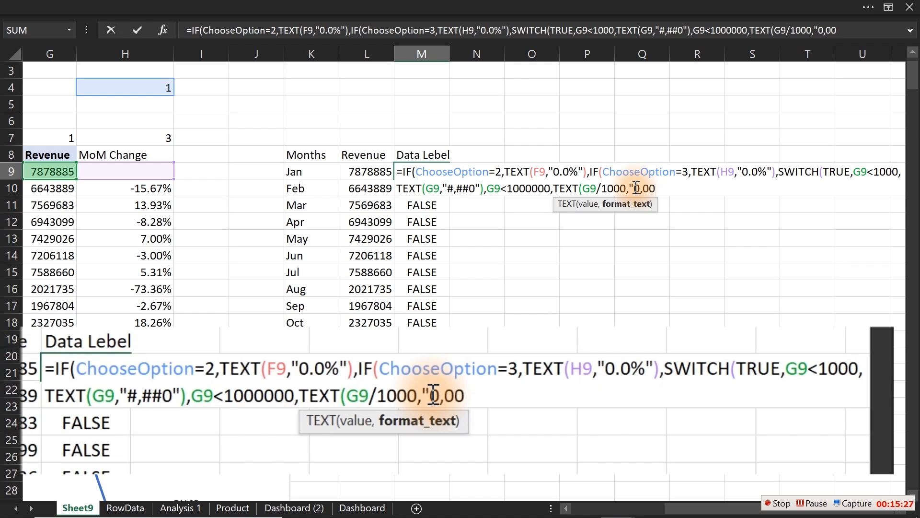
key("BackSpace")
key("BackSpace")
key("BackSpace")
type("\"")
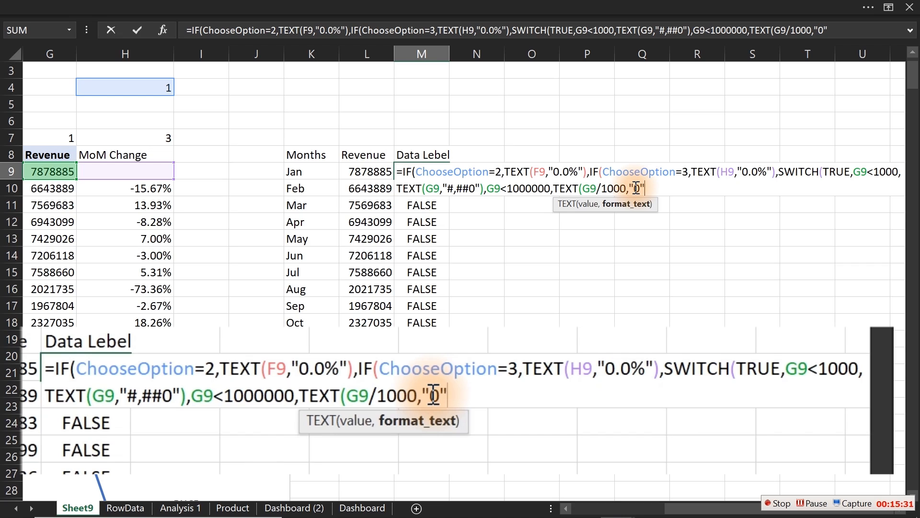
type(")")
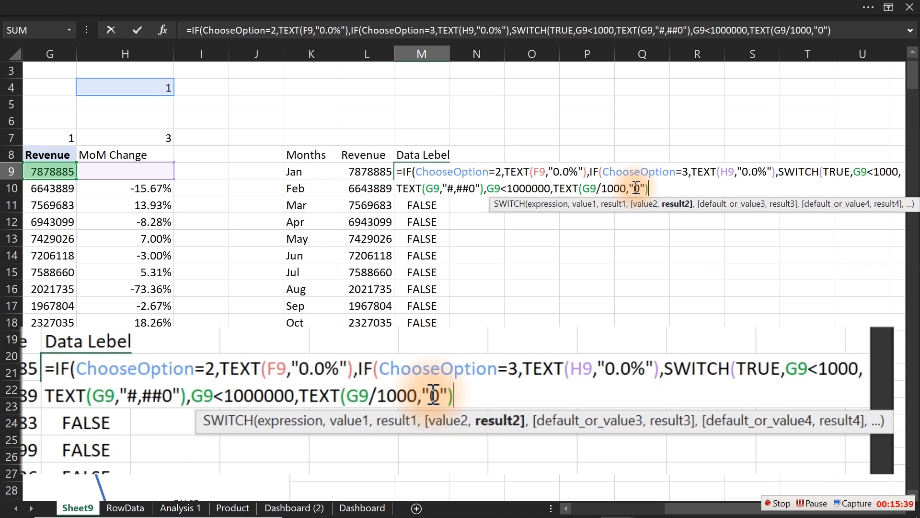
- Append &"K" to the second SWITCH result and add a comma for the next argument
type("&")
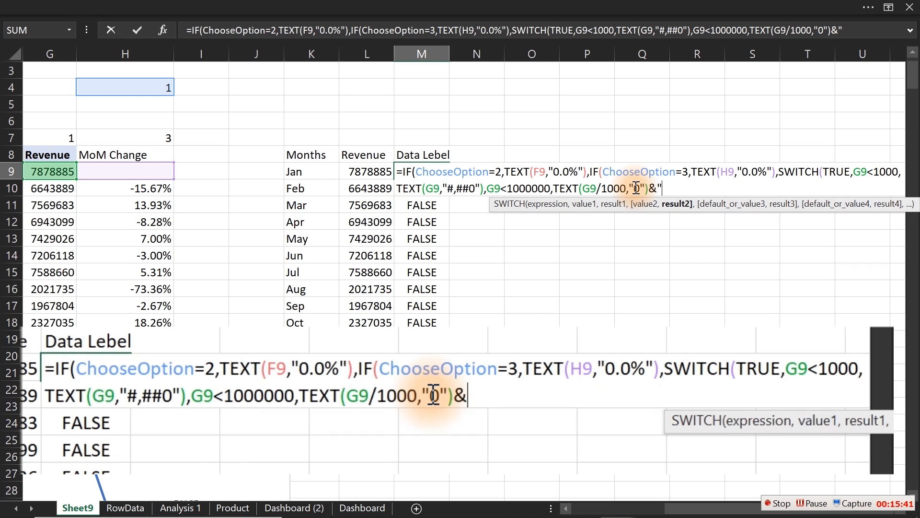
type("\"K\"")
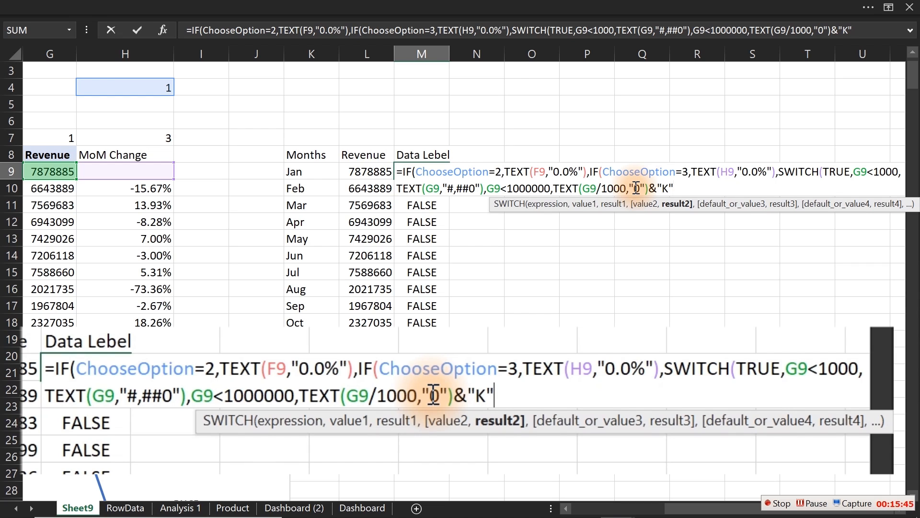
type(",")
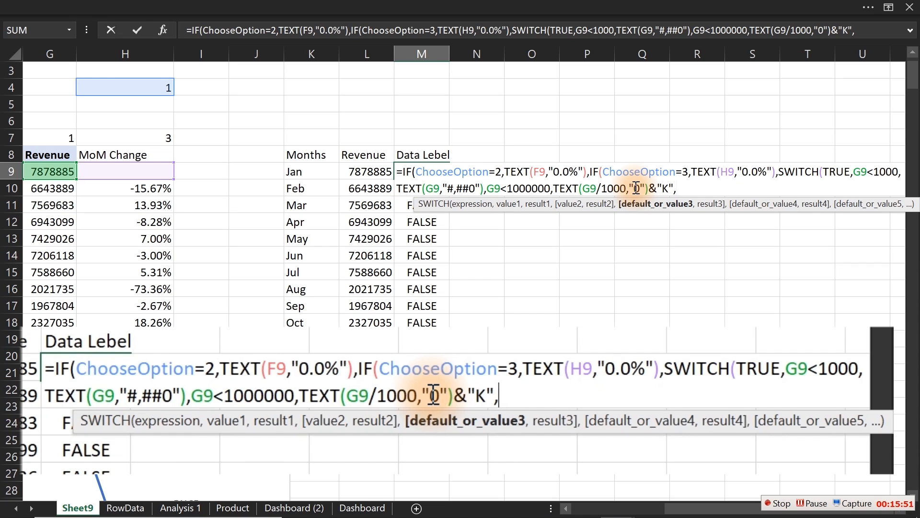
left_click(52, 173)
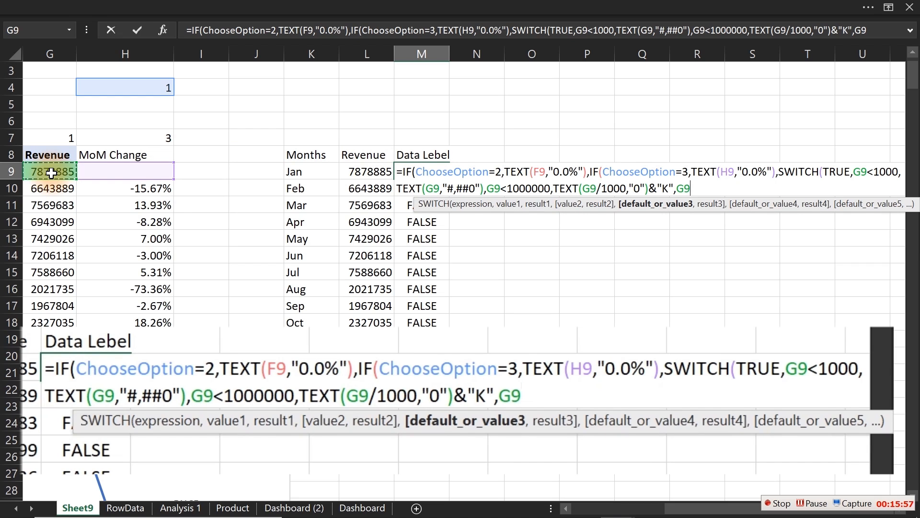
type("<10000")
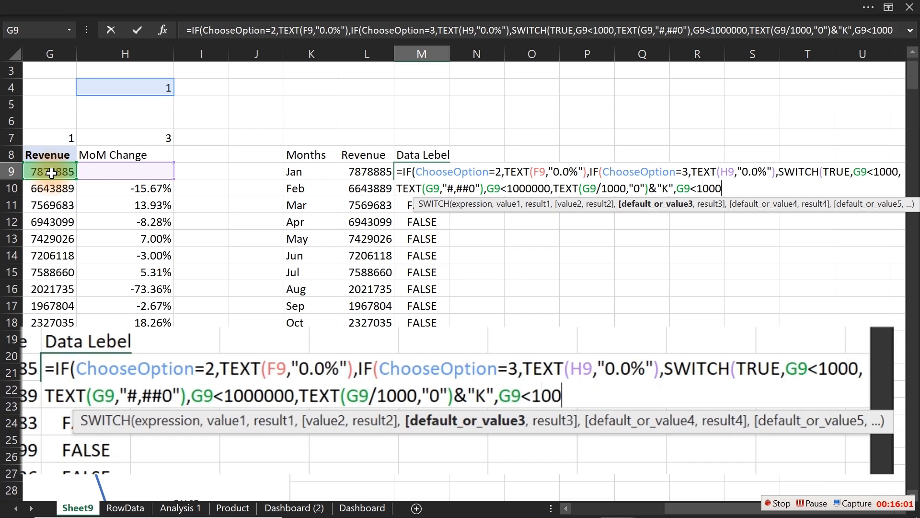
type("000000")
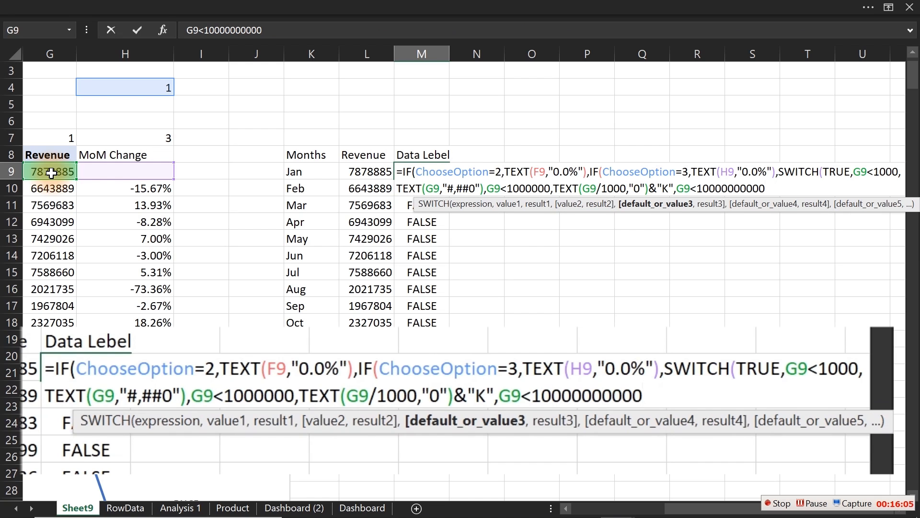
type(",")
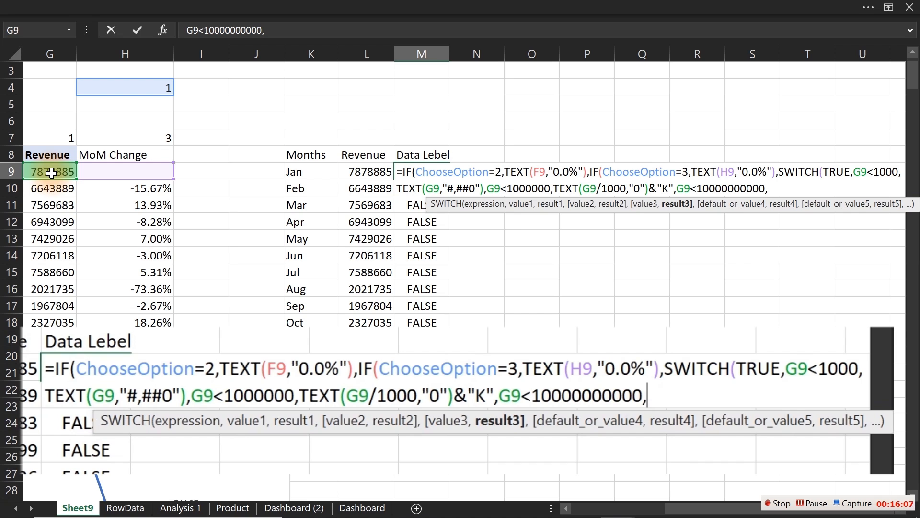
- Add TEXT(G9/1000000,"0")&"M" as the third SWITCH result in the M9 formula, followed by a comma
type("tex")
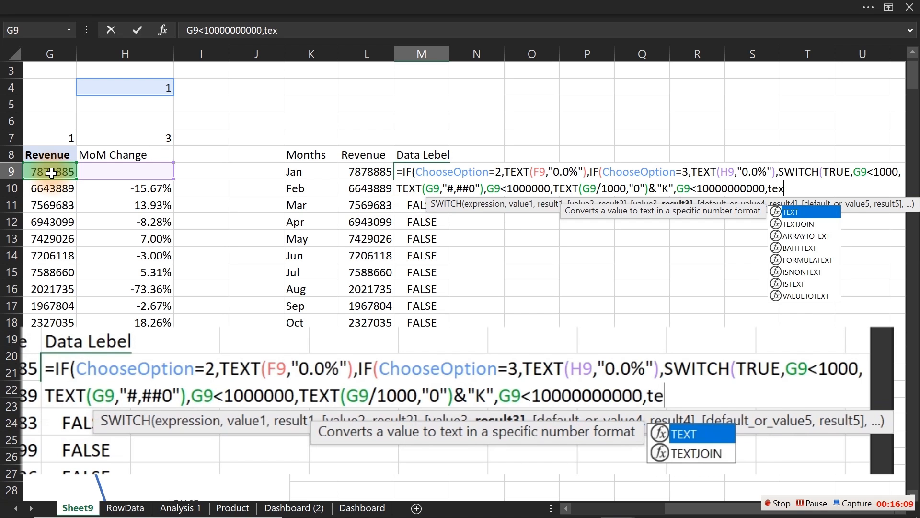
key("Tab")
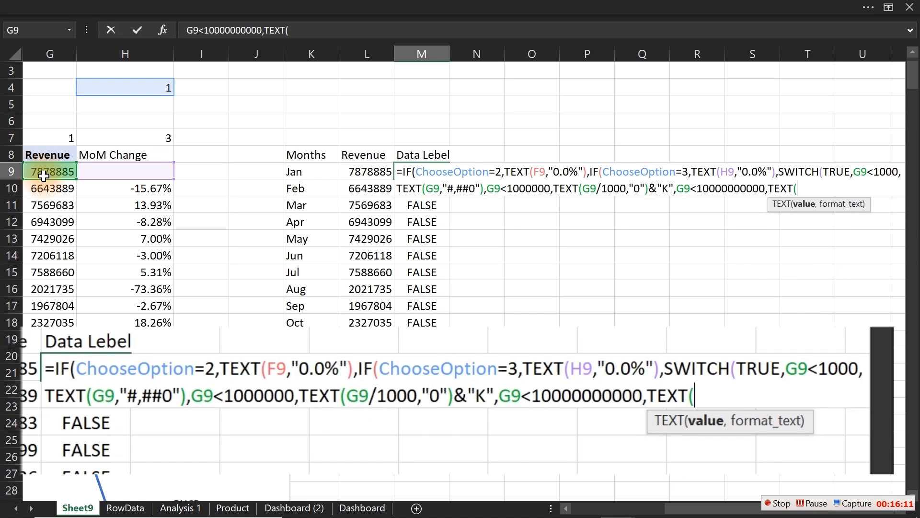
left_click(44, 174)
type("/")
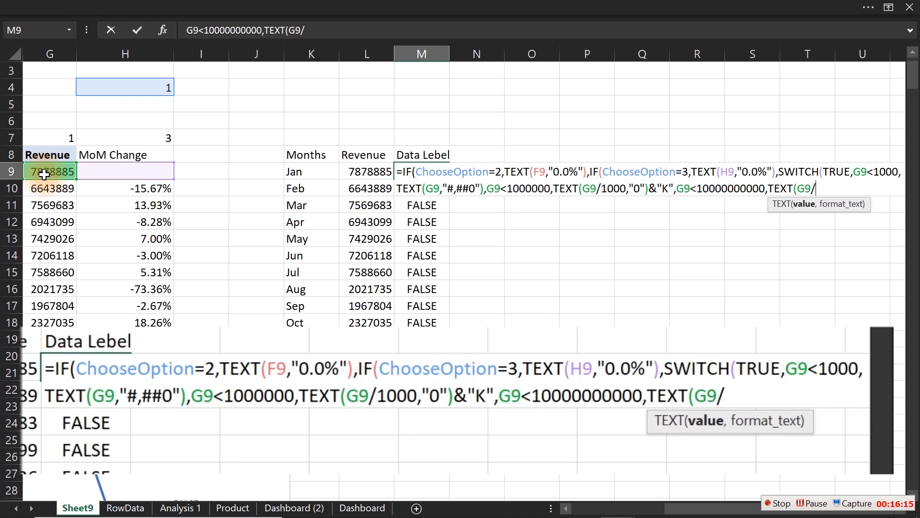
type("1000000")
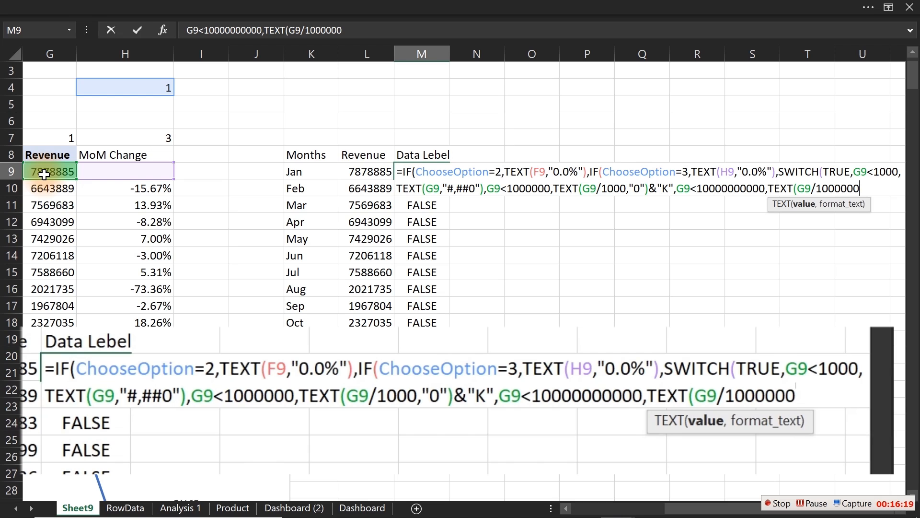
type(",")
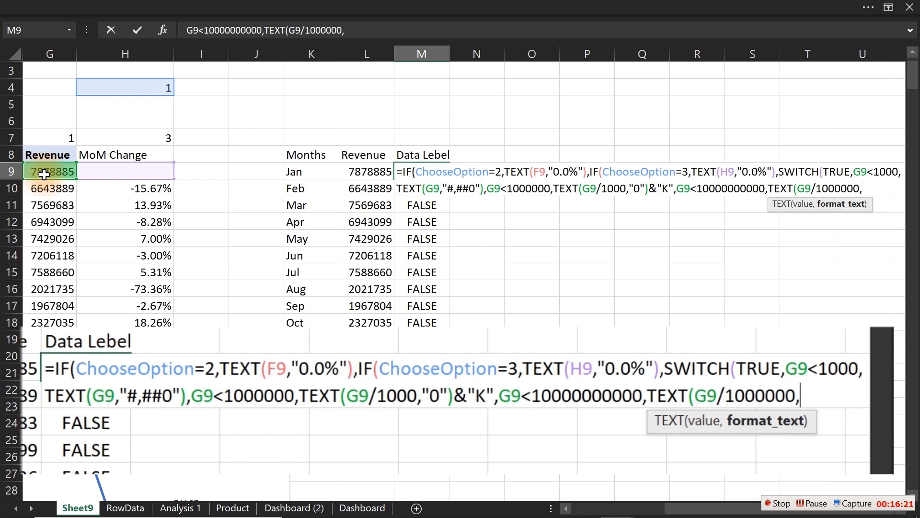
type("\"0\"")
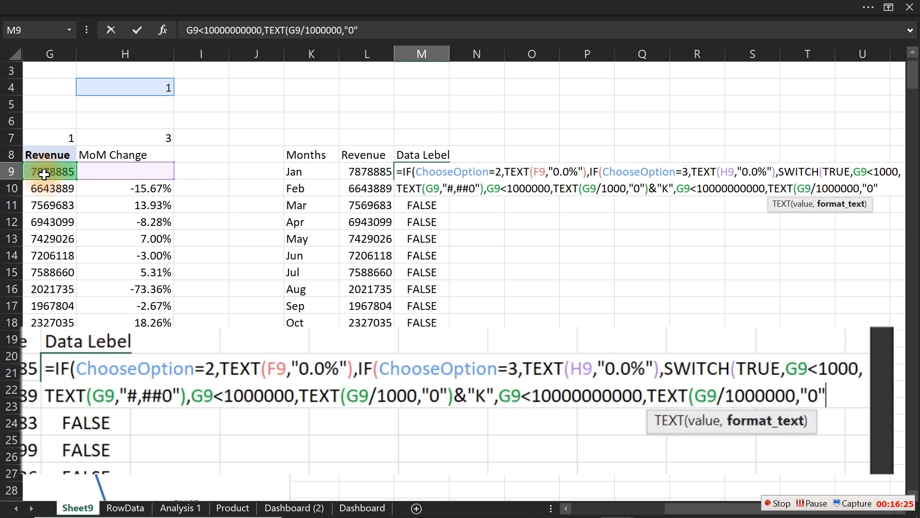
type(")&")
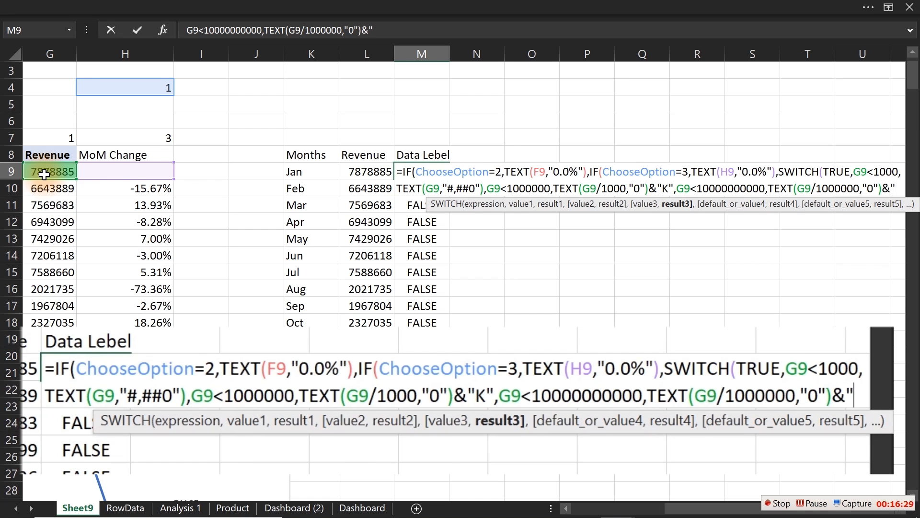
type("\"M\"")
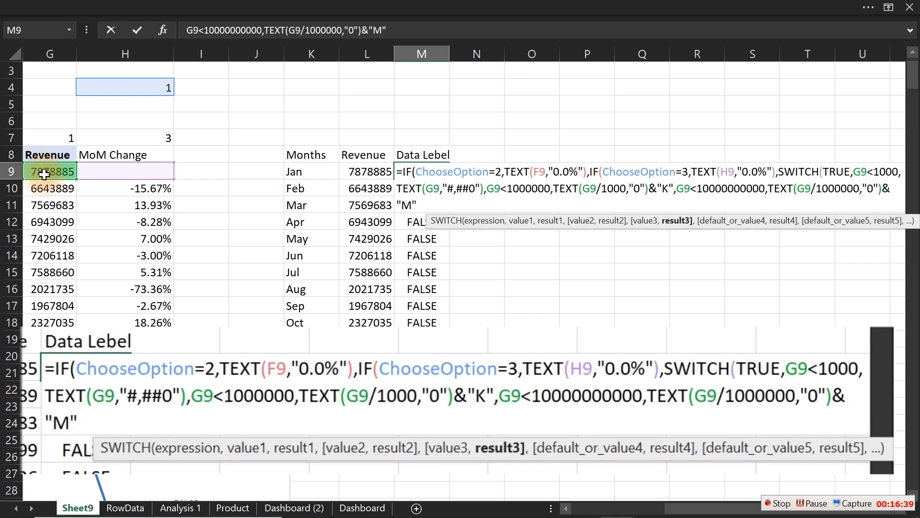
type(",")
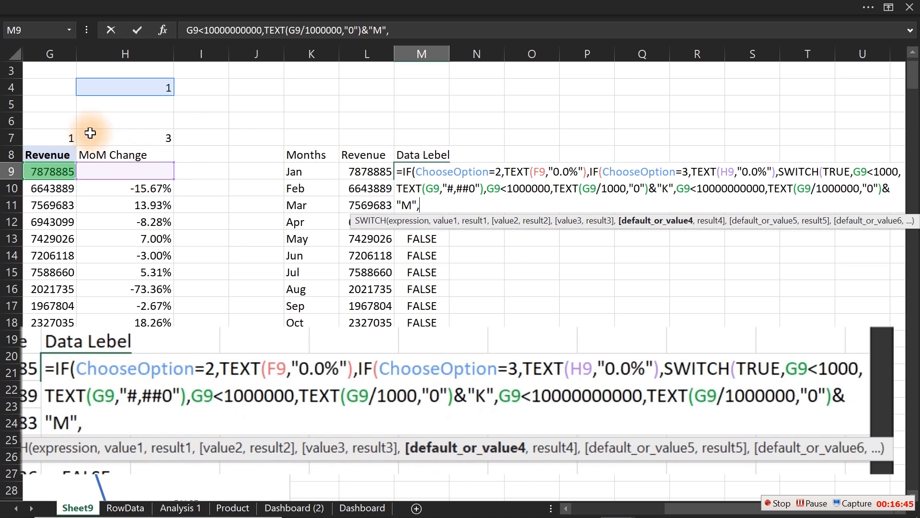
left_click(57, 169)
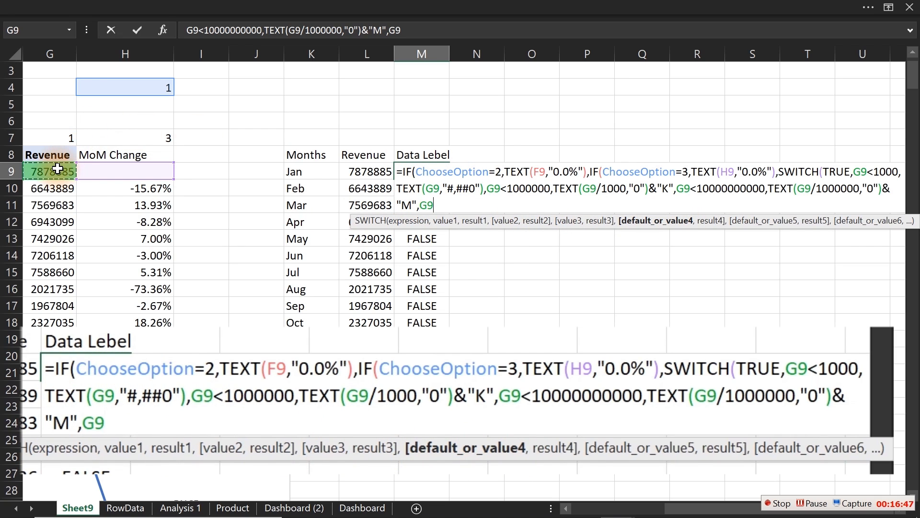
type("<")
key("BackSpace")
key("BackSpace")
key("BackSpace")
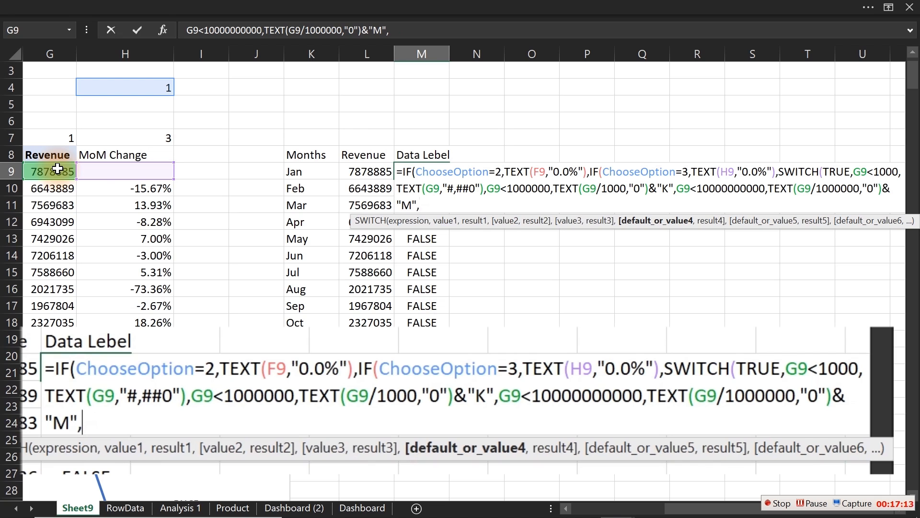
type("tex")
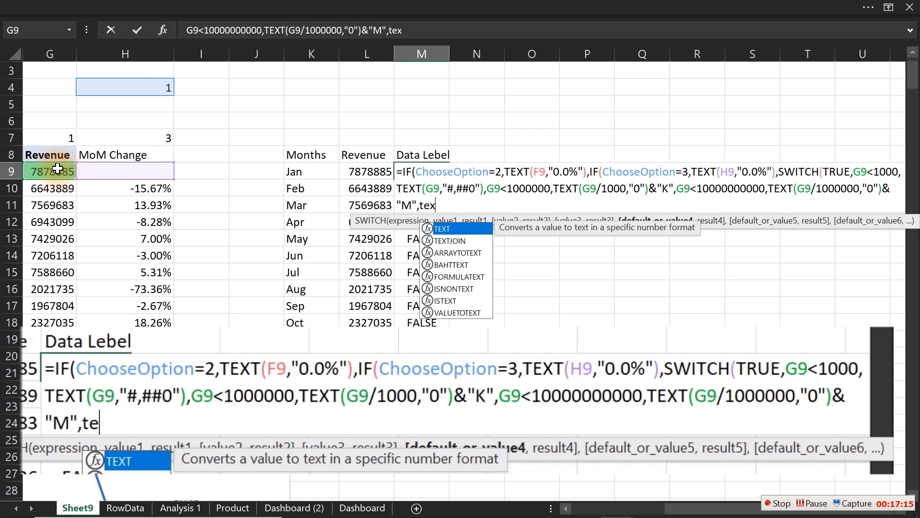
key("Tab")
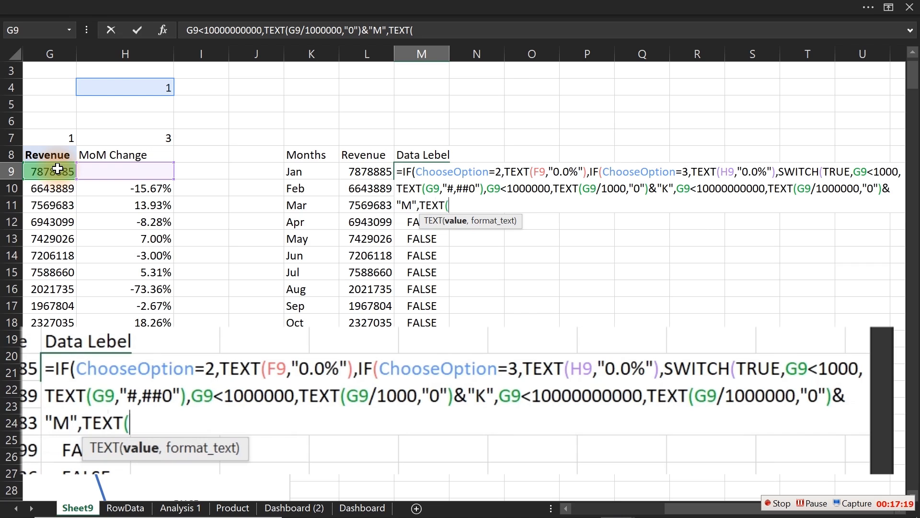
left_click(51, 172)
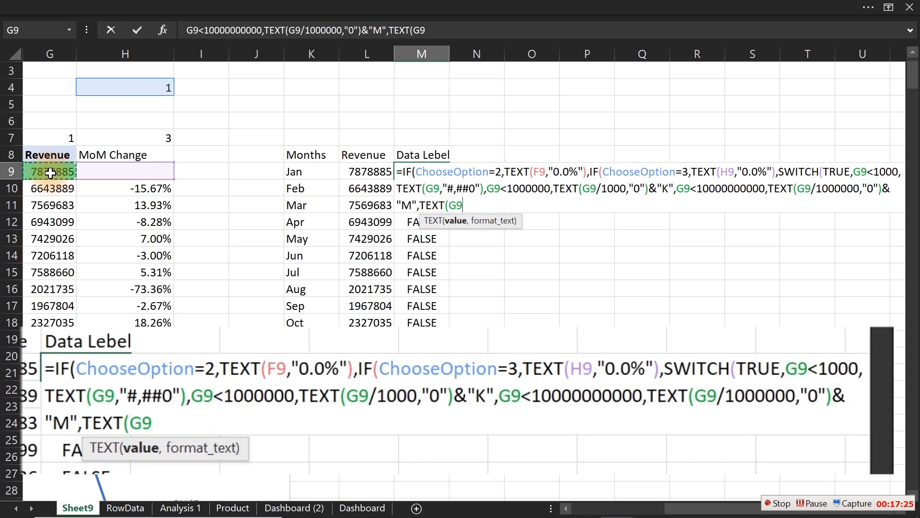
type("/100000")
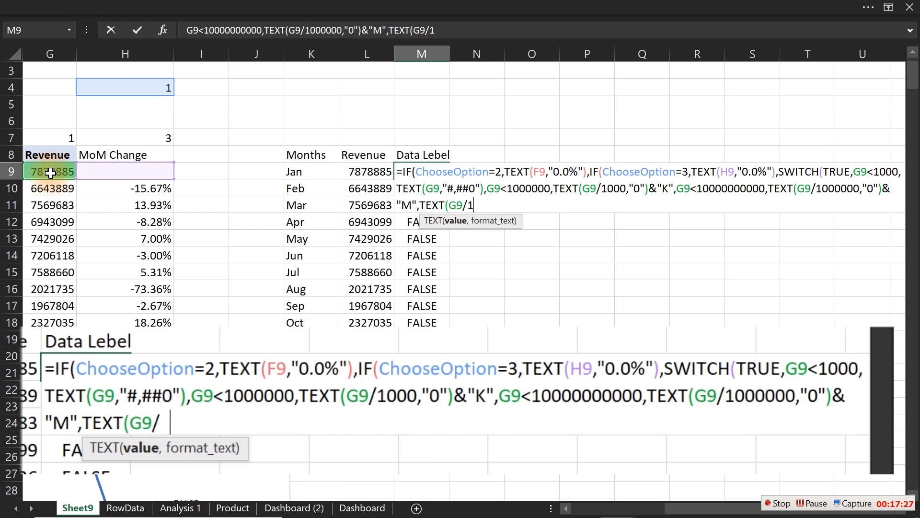
type("000,")
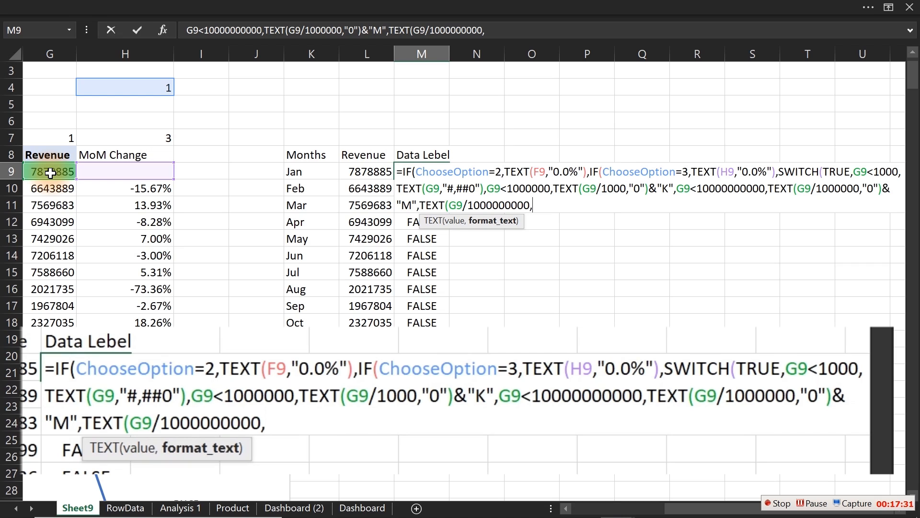
type("\"0\")")
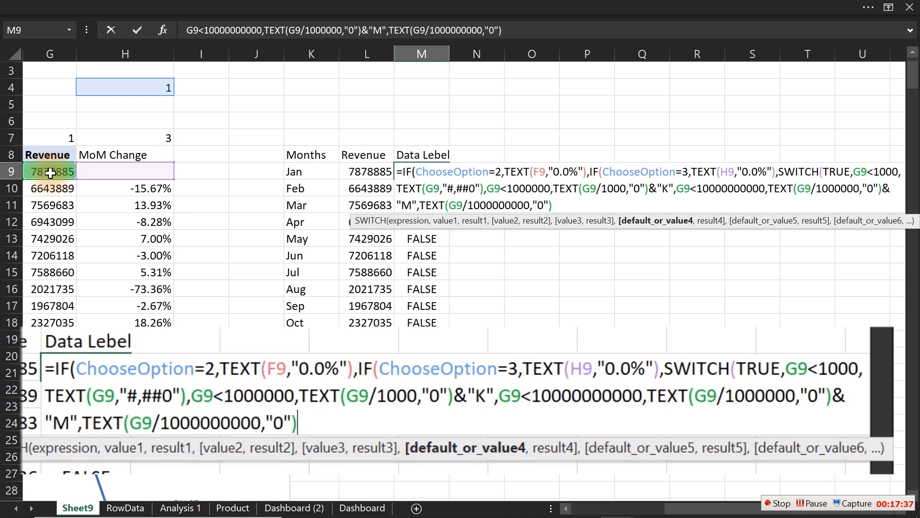
type("&\"B\"")
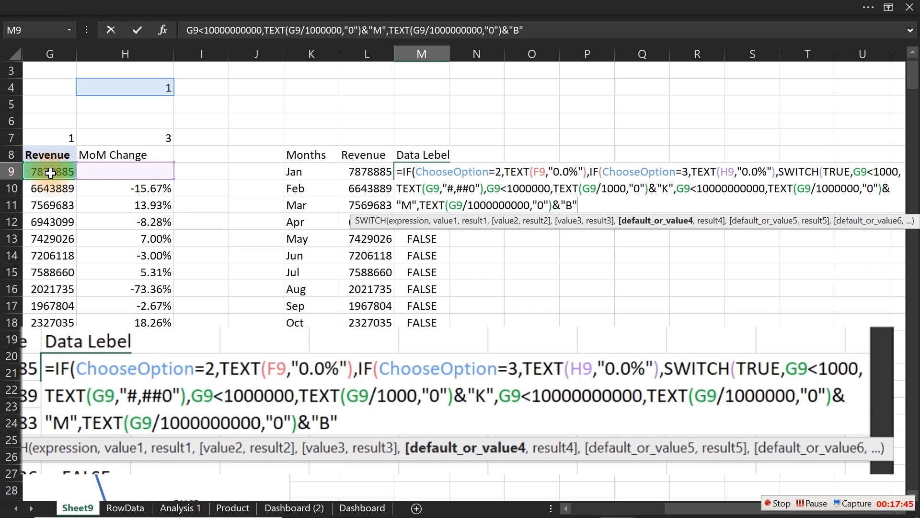
- Close the SWITCH and both IF functions, enter the M9 formula and fill it down to M20
type(")))")
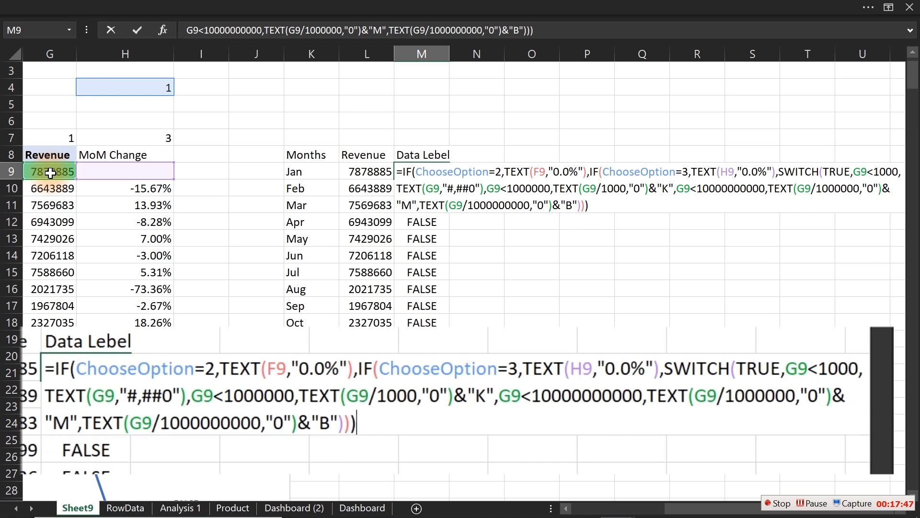
key("Return")
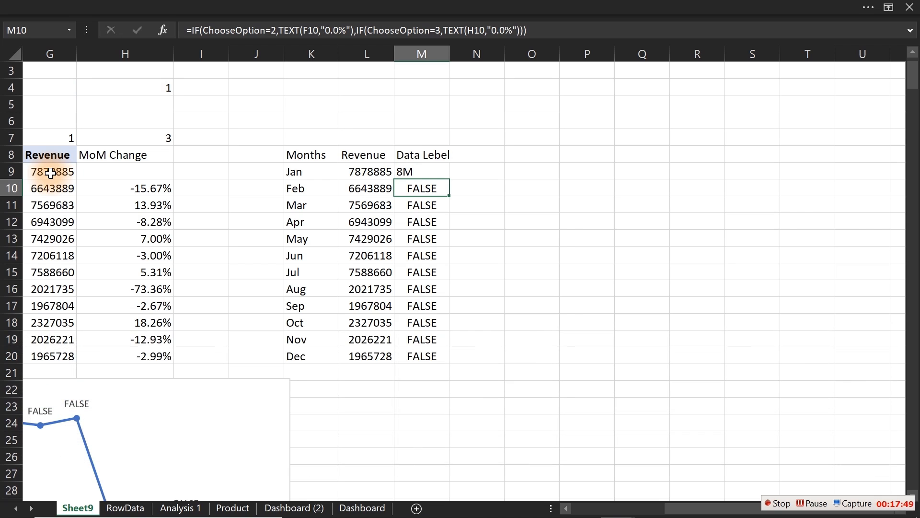
left_click(411, 165)
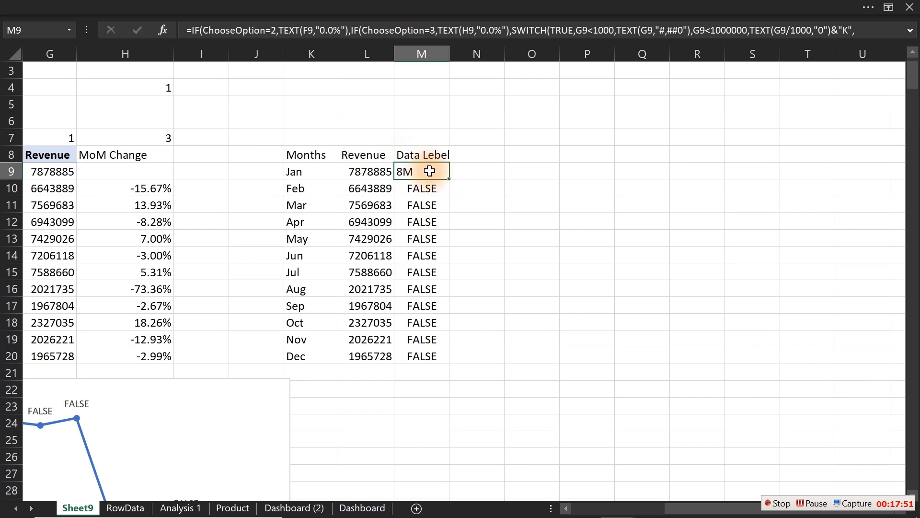
double_click(447, 180)
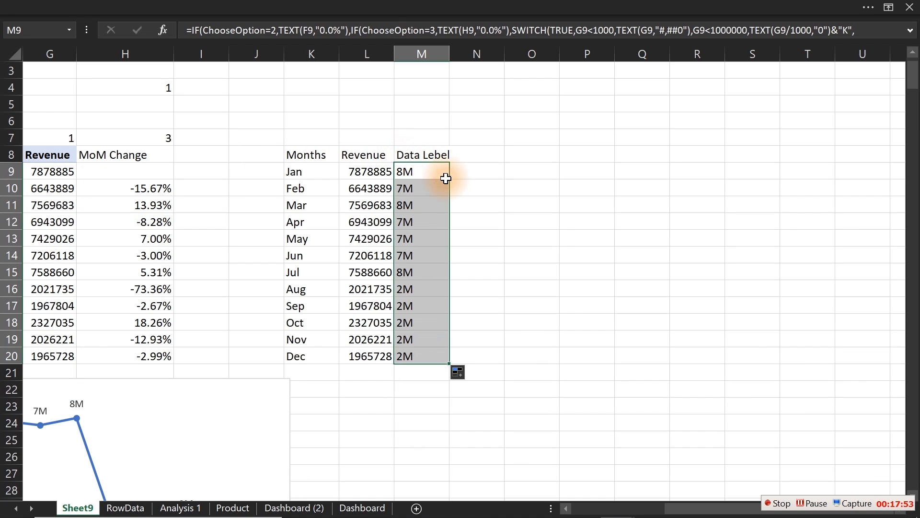
- Move the line chart beside the Data Lebel column to check its labels, and return it to the lower part of the sheet
left_click(153, 421)
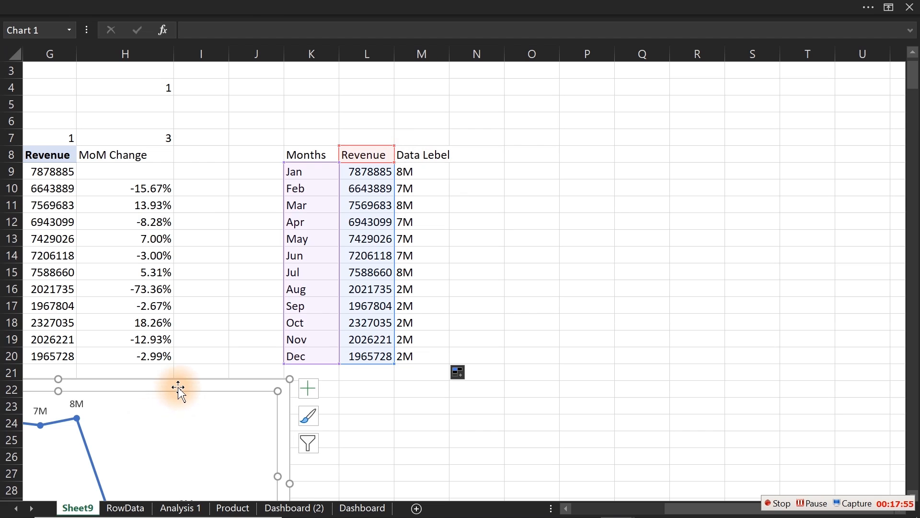
left_click_drag(181, 380, 764, 197)
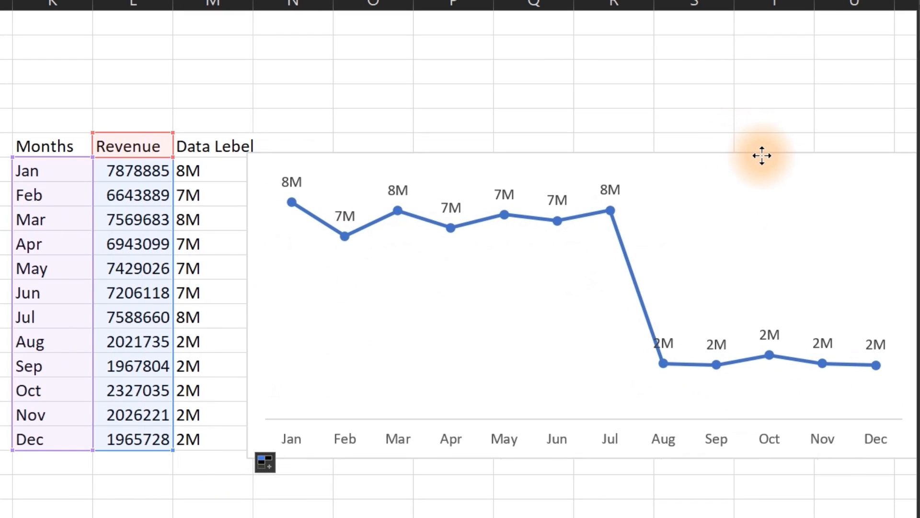
left_click_drag(762, 156, 764, 160)
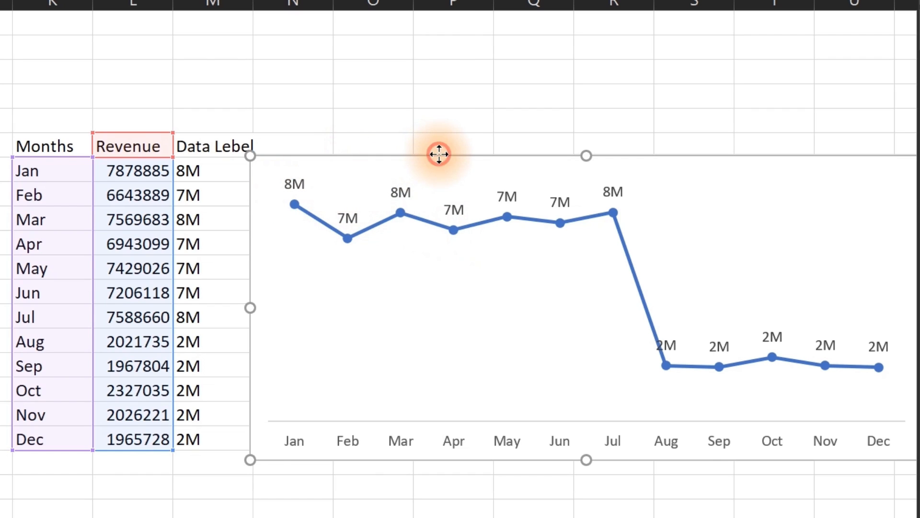
left_click_drag(437, 153, 37, 409)
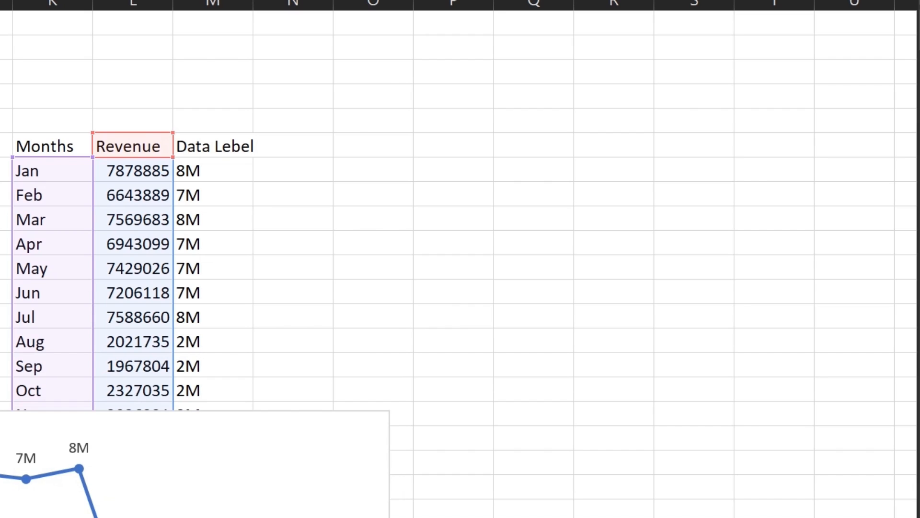
- Try the format "0,0" instead of "0" in the B, M and K TEXT functions of the M9 formula
double_click(215, 168)
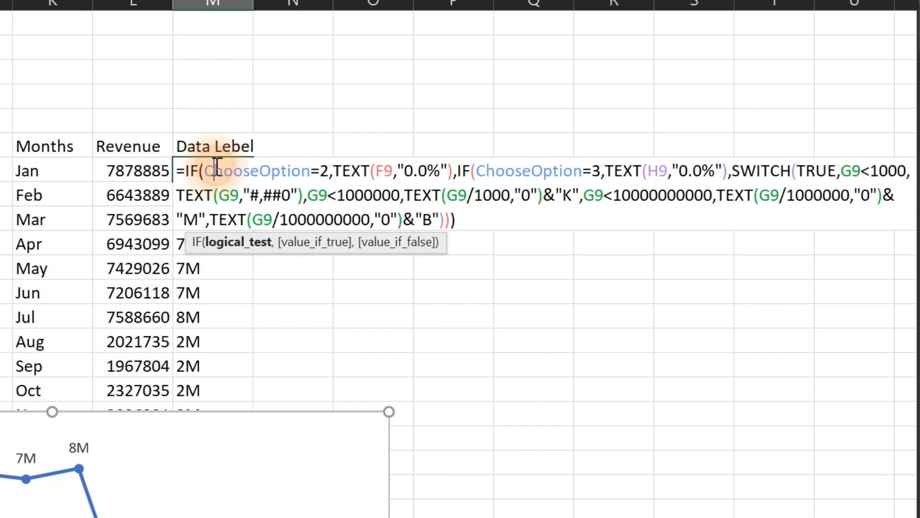
left_click(392, 221)
type(",0")
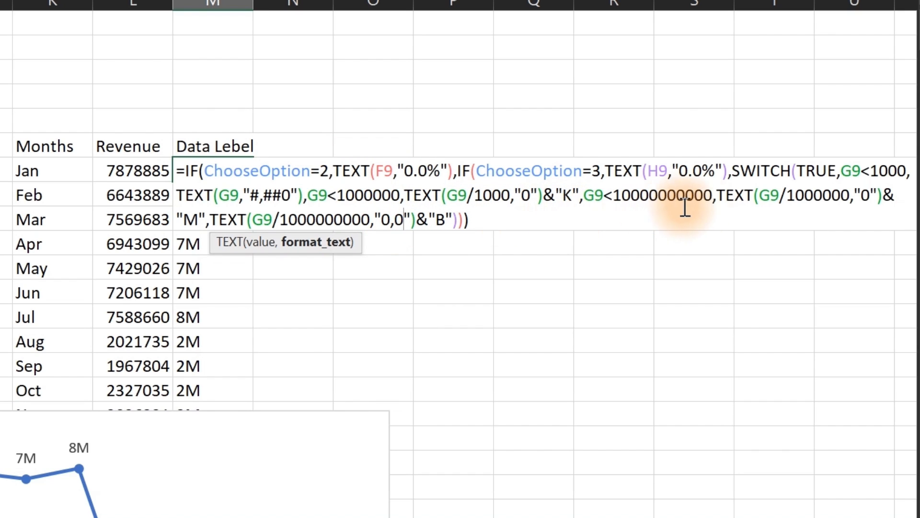
left_click(870, 194)
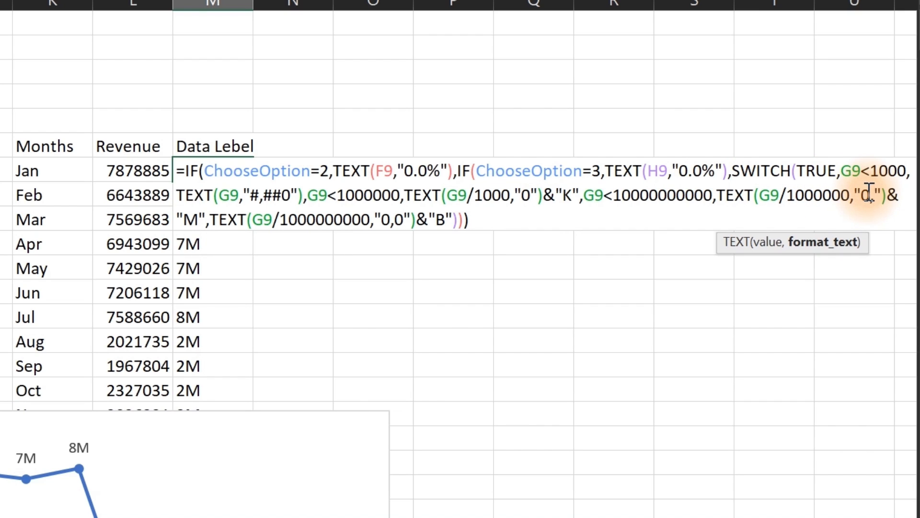
type(",0")
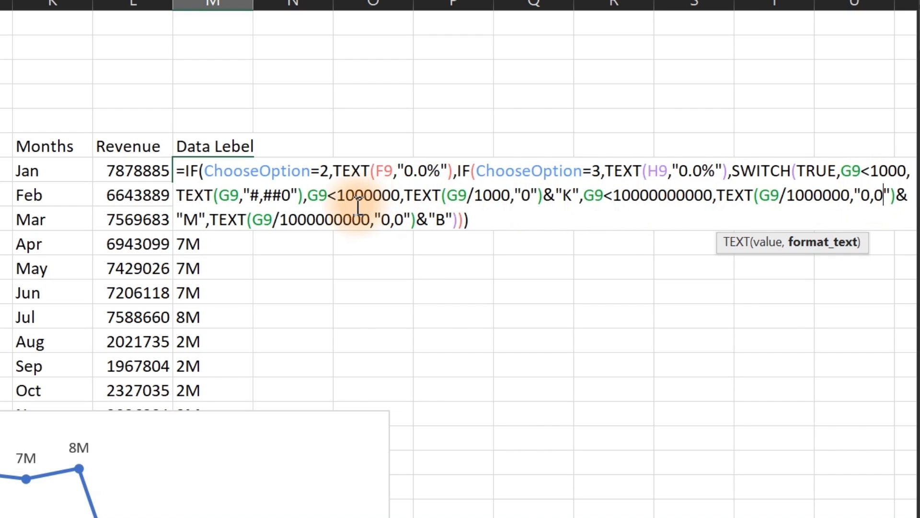
left_click(530, 194)
type(",0")
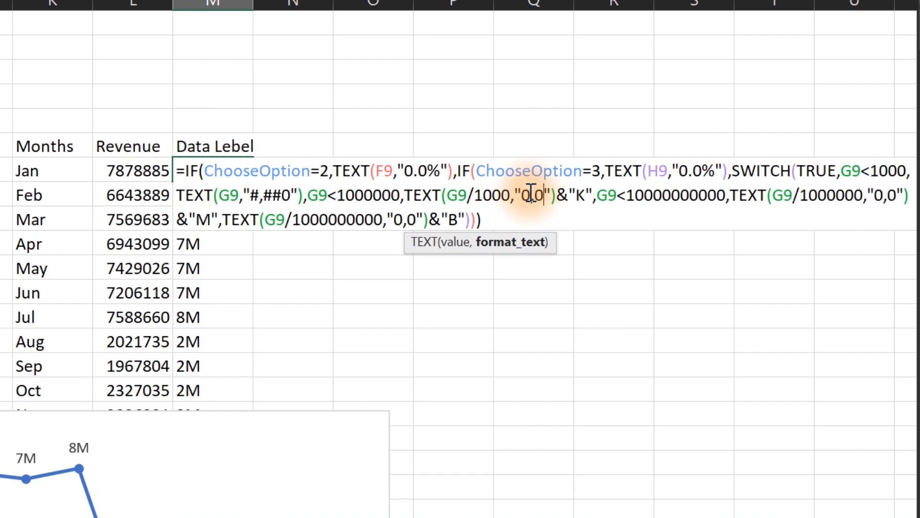
key("Return")
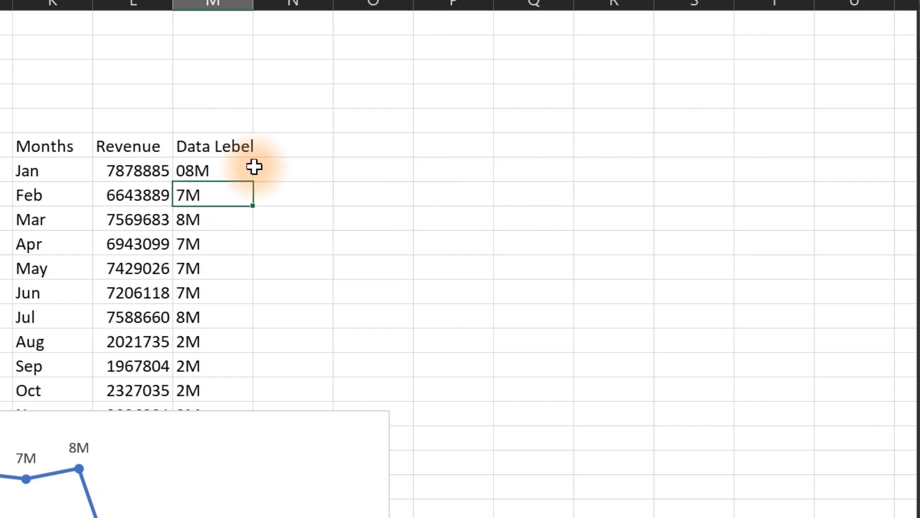
- Fill the revised M9 formula down the Data Lebel column, and undo both the fill and the format change
left_click(220, 168)
double_click(251, 180)
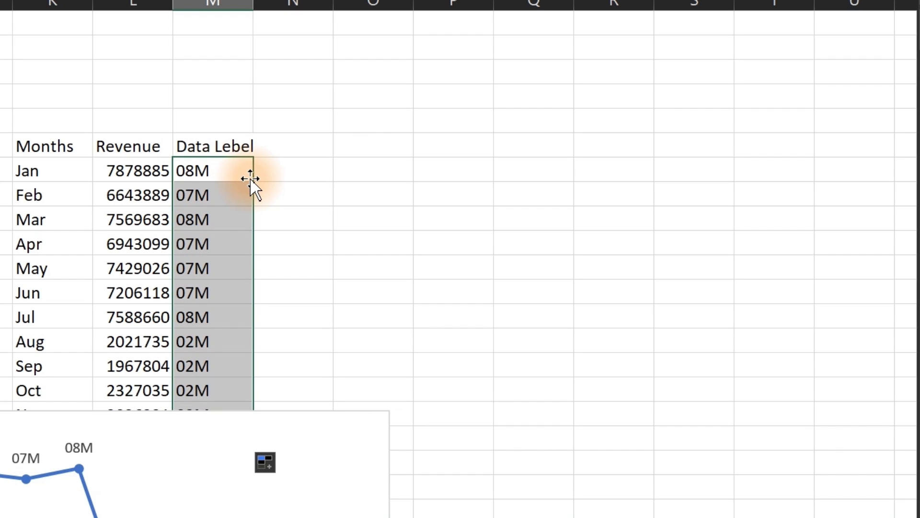
key("ctrl+z")
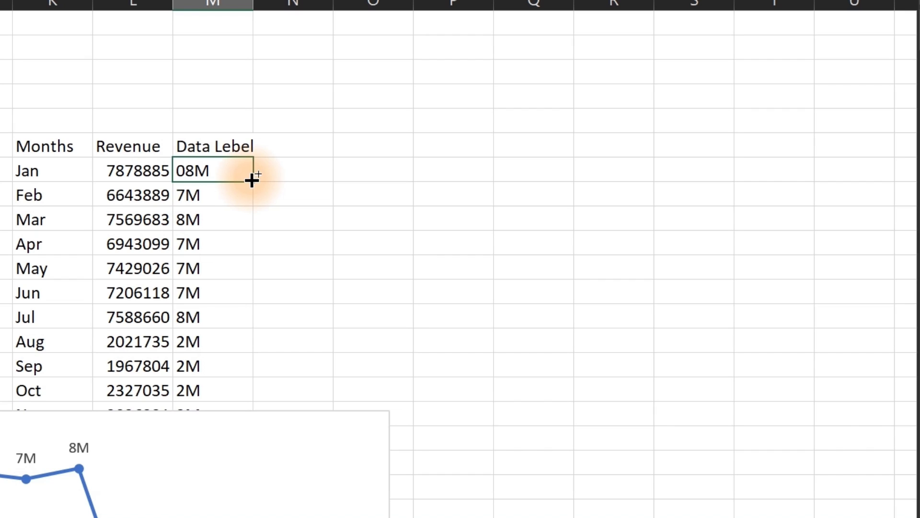
key("ctrl+z")
- Try the format "0.0" instead of "0" in the B, K and M TEXT functions of the M9 formula
double_click(223, 172)
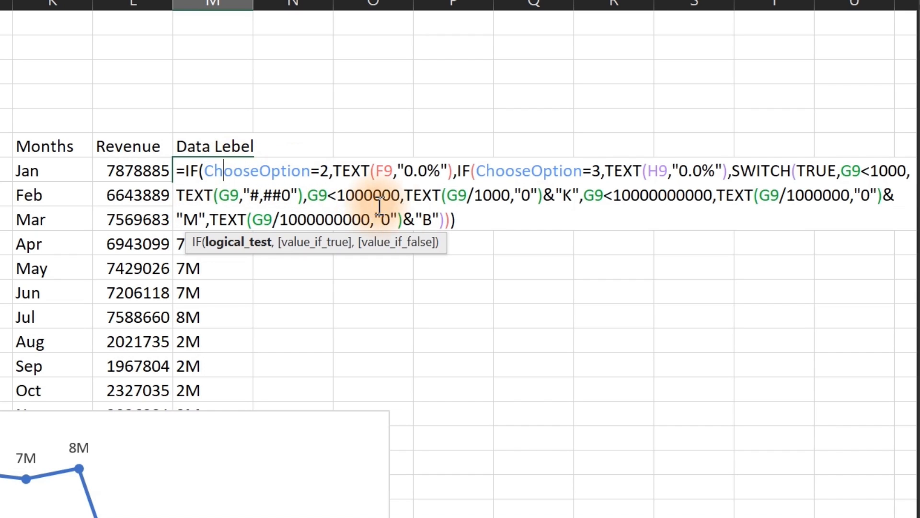
left_click(391, 220)
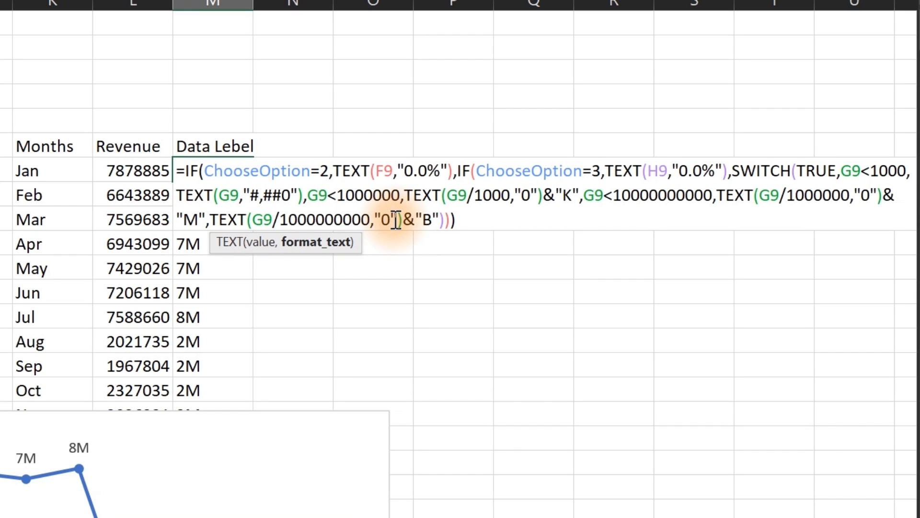
type(".0")
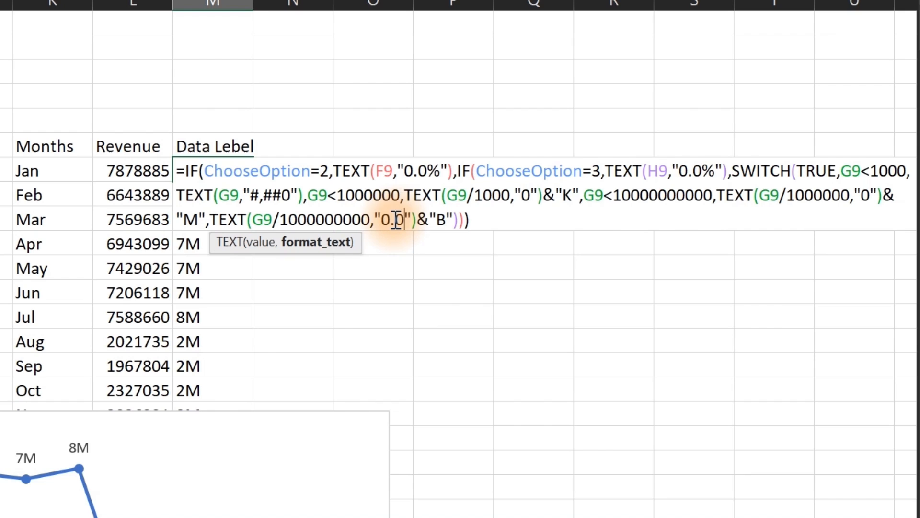
left_click(530, 196)
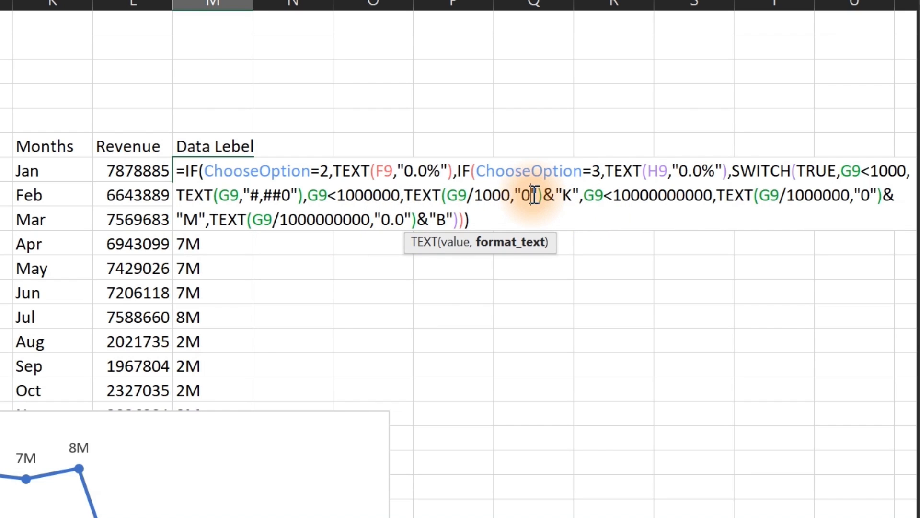
type(".0")
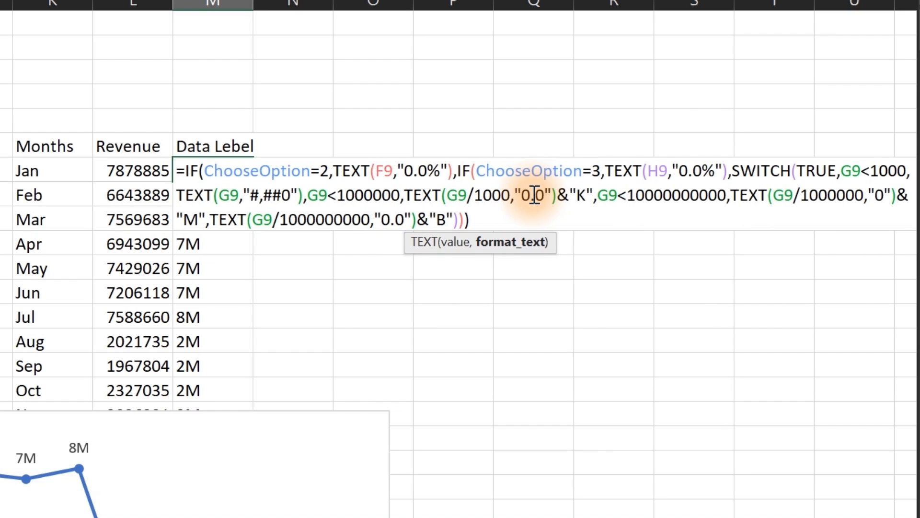
left_click(884, 195)
type(".0")
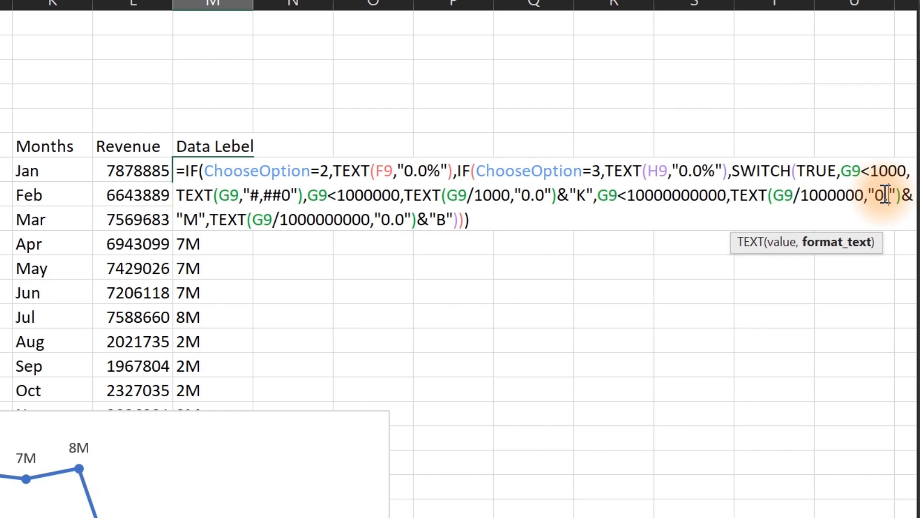
key("Return")
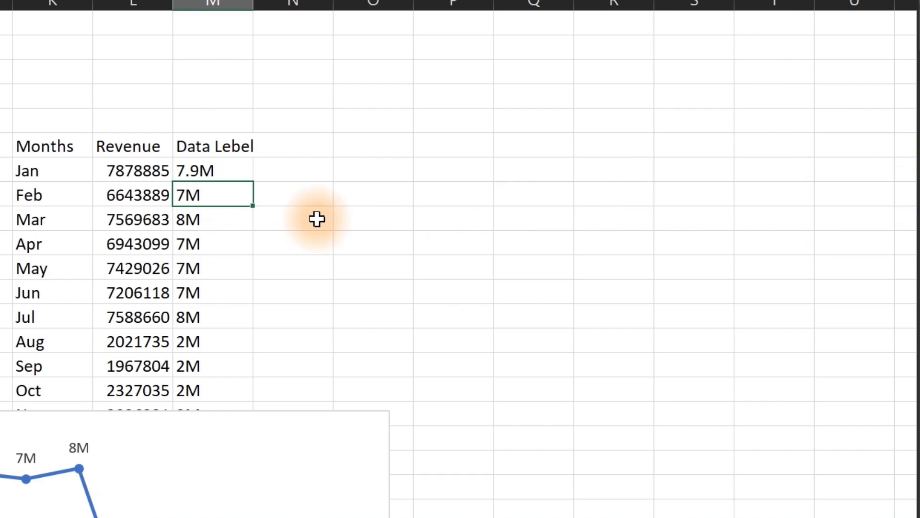
- Fill the one-decimal M9 formula down the Data Lebel column, and undo both the fill and the format change
left_click(211, 171)
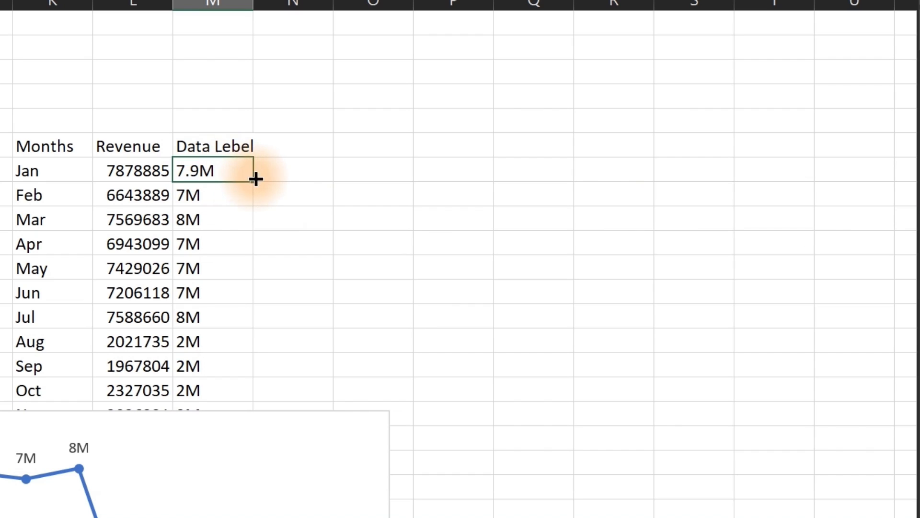
double_click(253, 181)
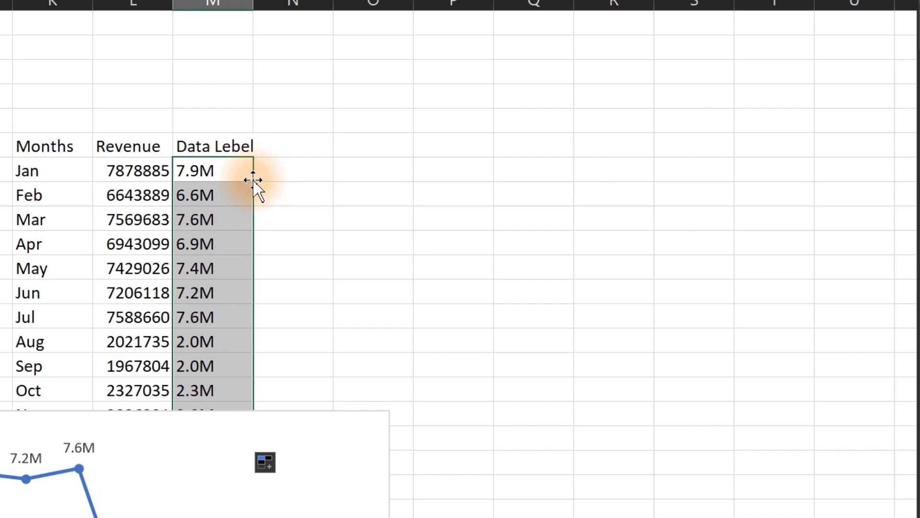
key("ctrl+z")
key("ctrl+z")
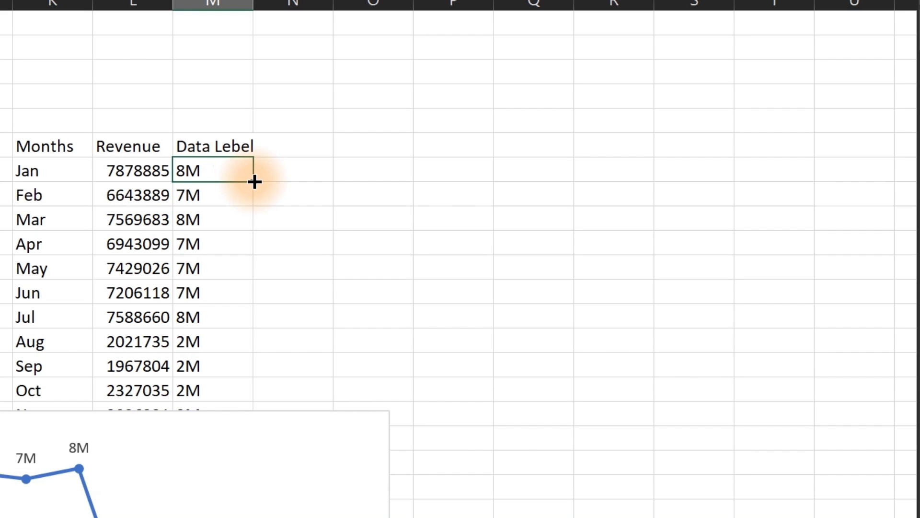
- Move the line chart from Sheet9 to the Dashboard (2) sheet and place it just below the option button bar
left_click(285, 416)
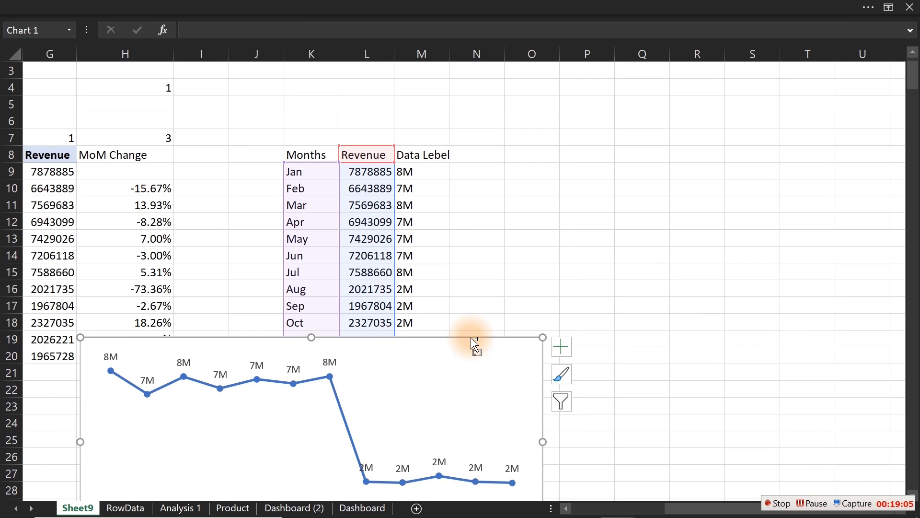
key("ctrl+x")
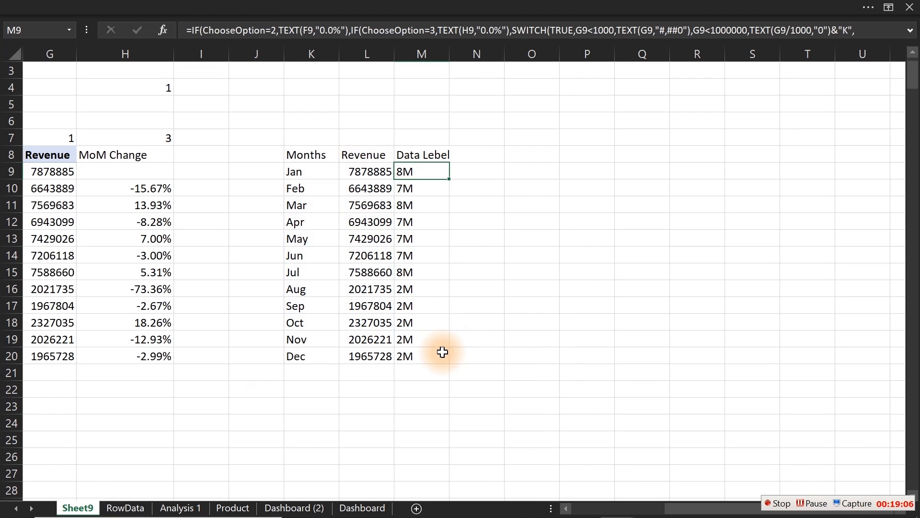
left_click(294, 508)
left_click(225, 326)
key("ctrl+v")
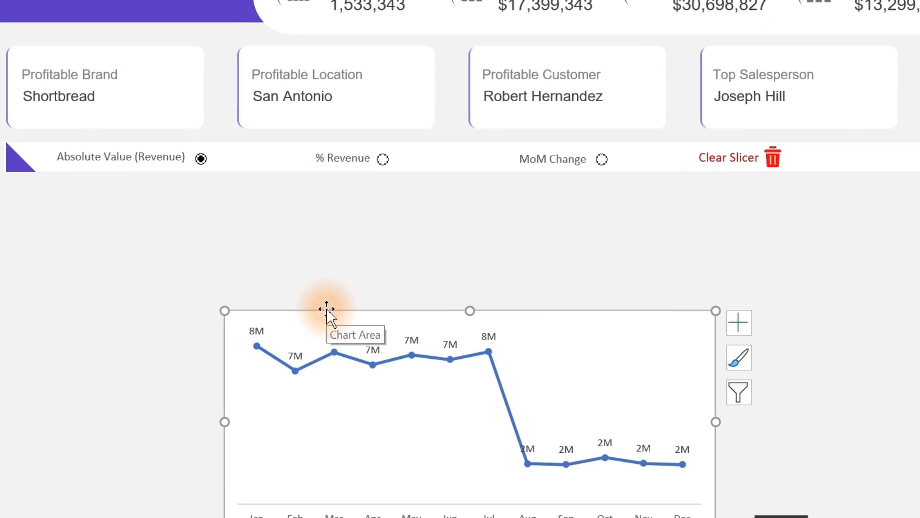
left_click_drag(265, 323, 193, 254)
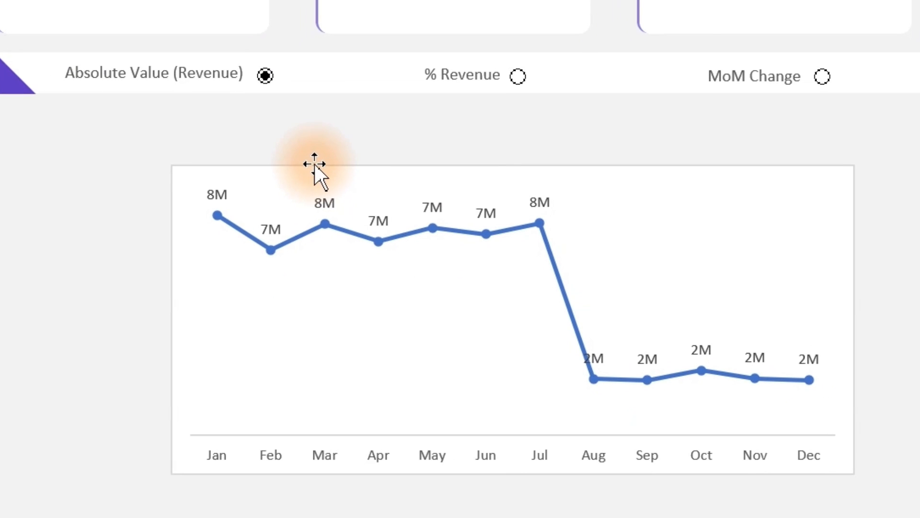
left_click_drag(315, 165, 315, 165)
- Test the chart labels with % Revenue and MoM Change, and return the selection to Absolute Value (Revenue)
left_click(478, 117)
left_click(513, 85)
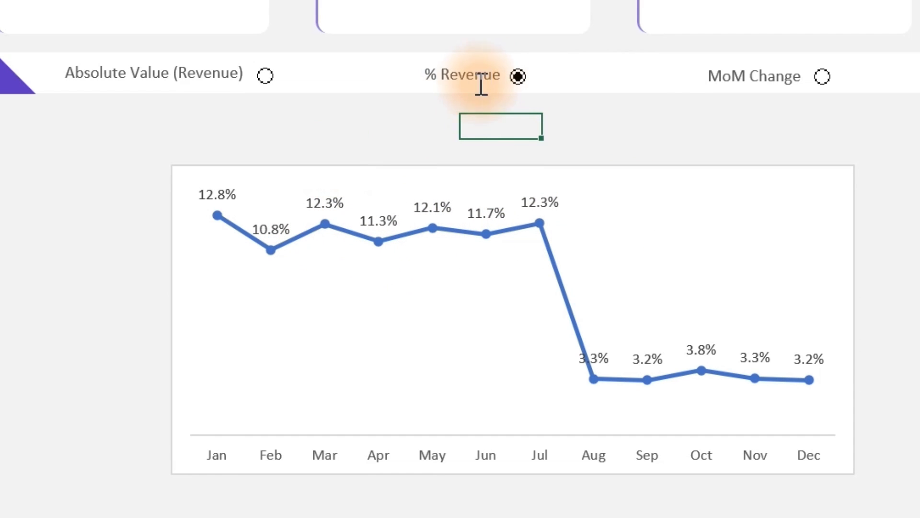
left_click(831, 79)
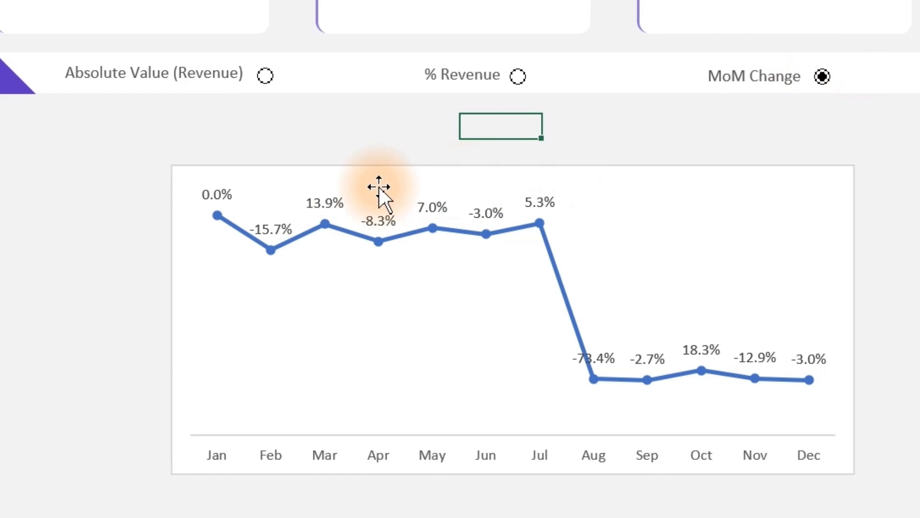
left_click(518, 77)
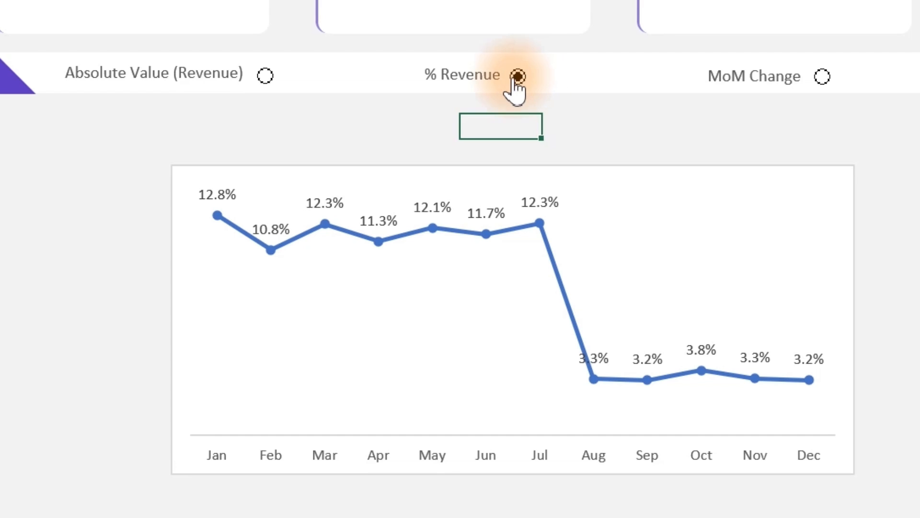
left_click(264, 79)
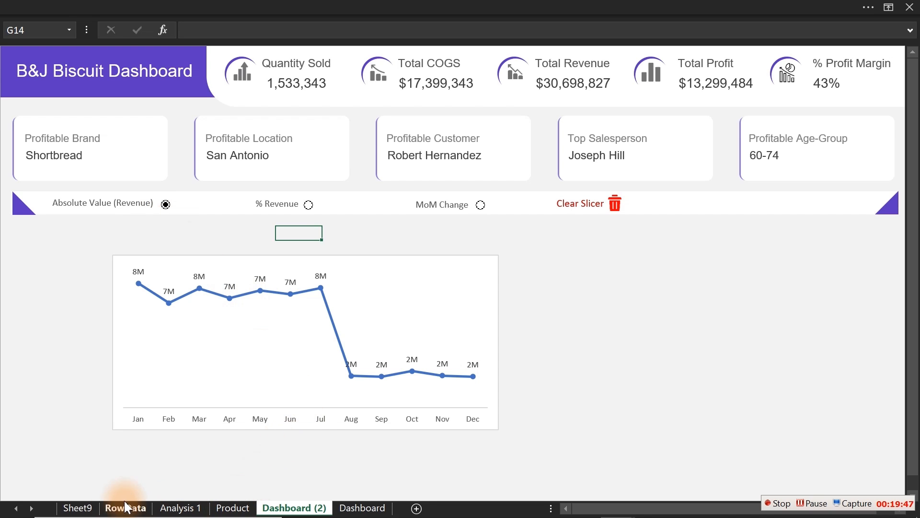
- Enter the bold heading "Caption:" in cell E23 of Sheet9, below the Months table
left_click(91, 509)
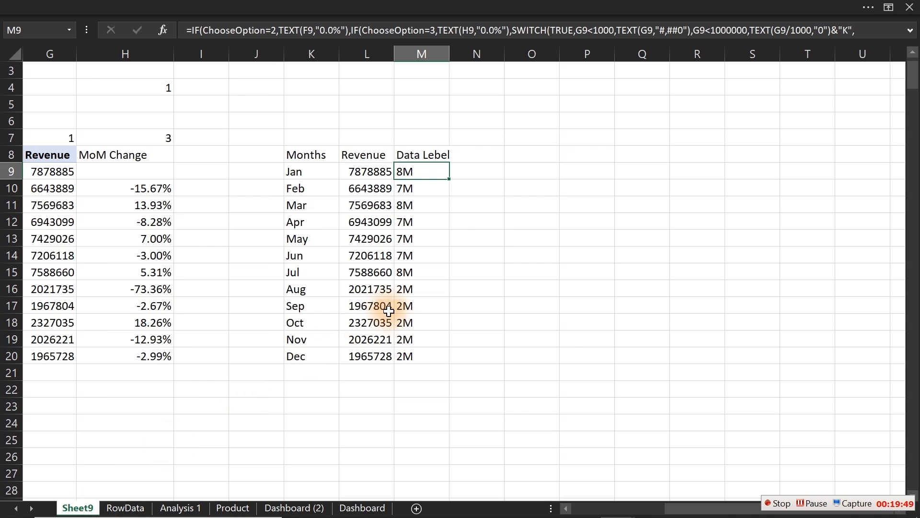
left_click(88, 406)
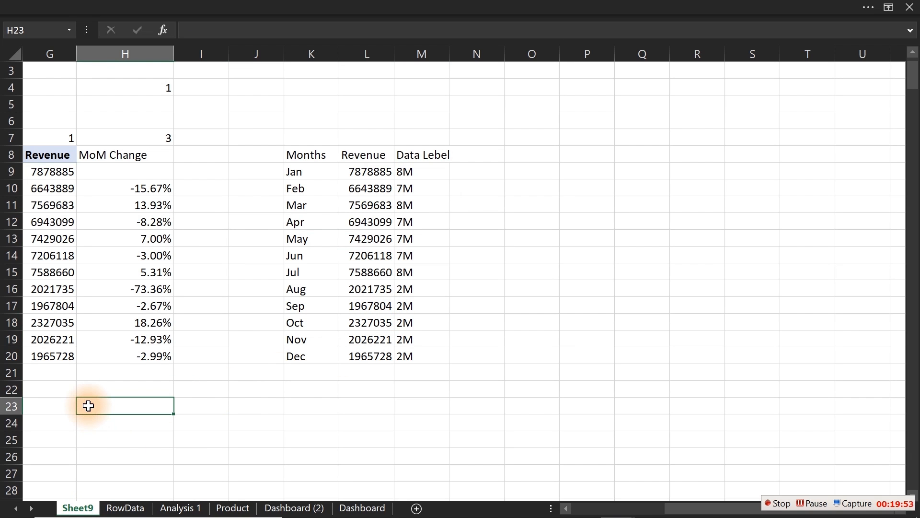
key("Left")
key("Left")
key("Left")
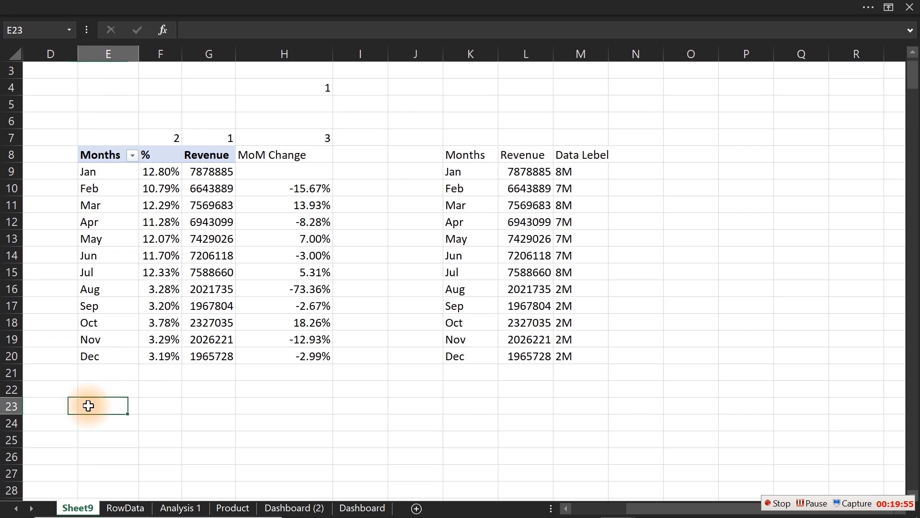
type("Capti")
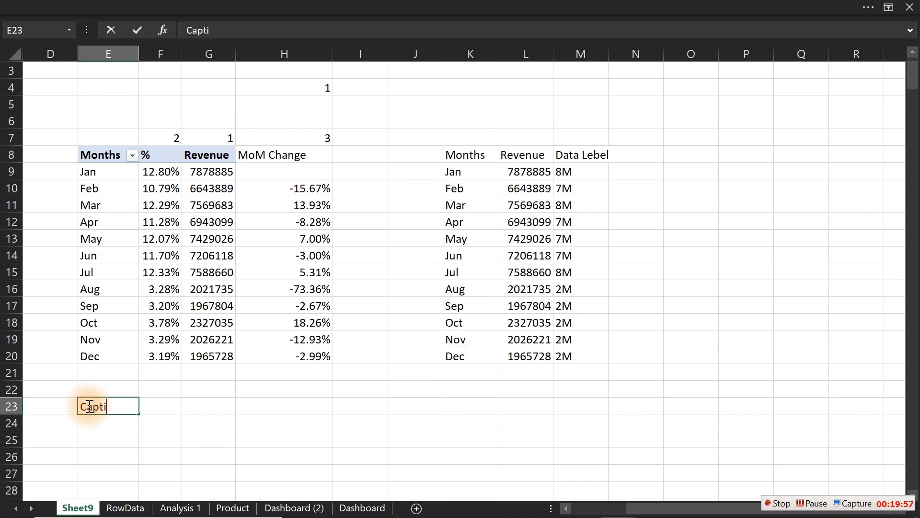
type("on:")
key("ctrl+Return")
key("ctrl+b")
key("Return")
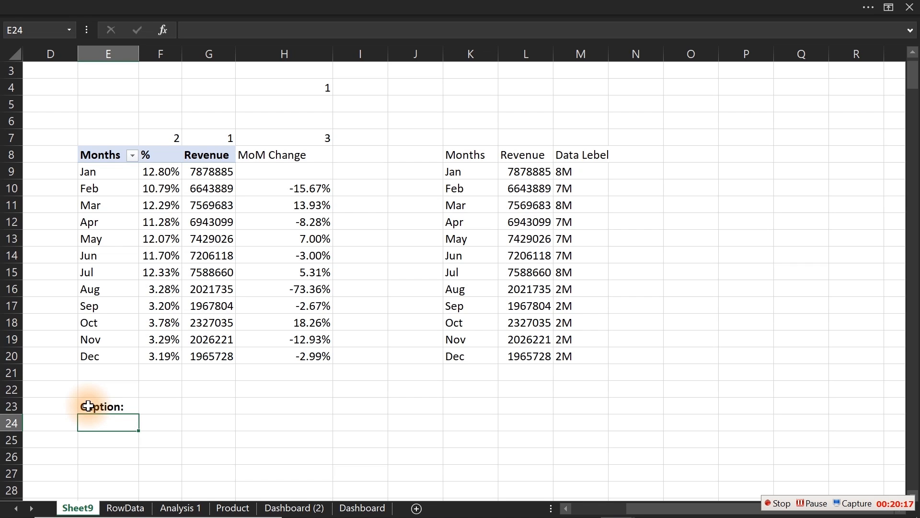
- Start an IF formula in E24 that tests whether the ChooseOption cell equals 1
type("=if")
key("Tab")
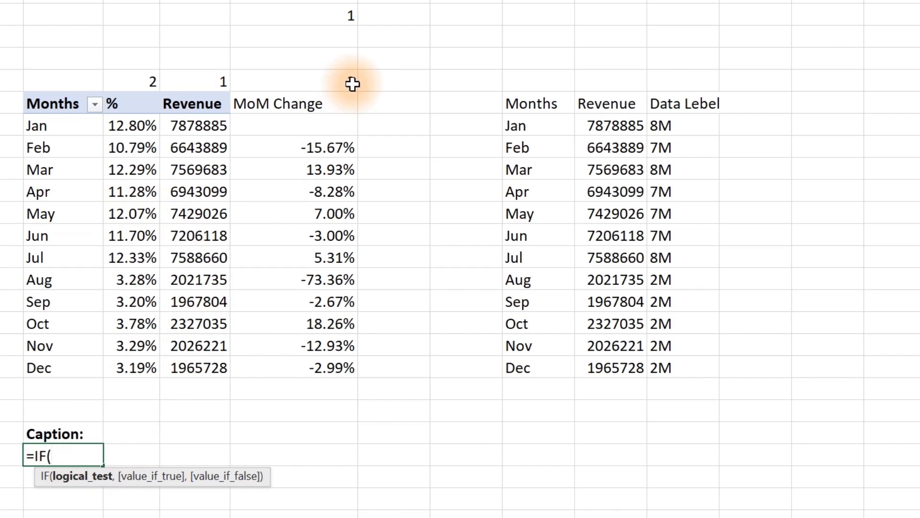
left_click(341, 15)
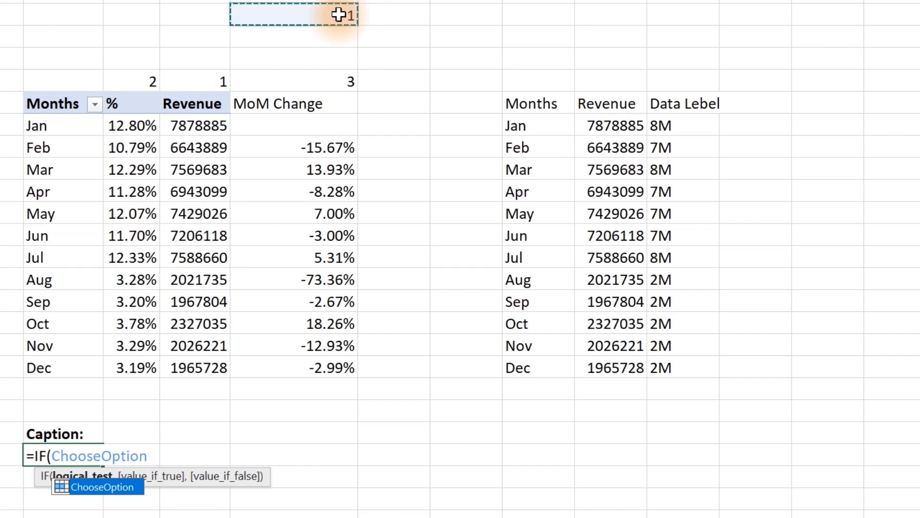
type("=1,")
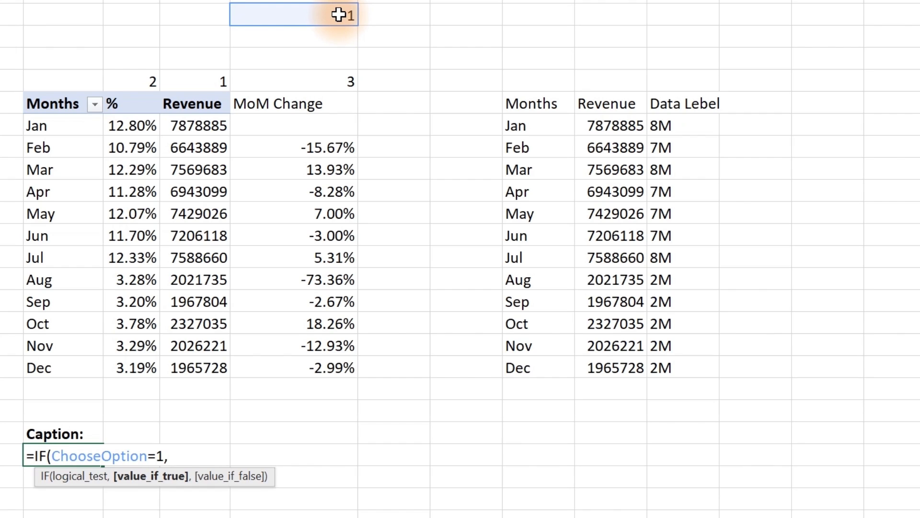
- Give the IF the value-if-true text "Revenue Trend on a Monthly basis"
type("\"Revenue ")
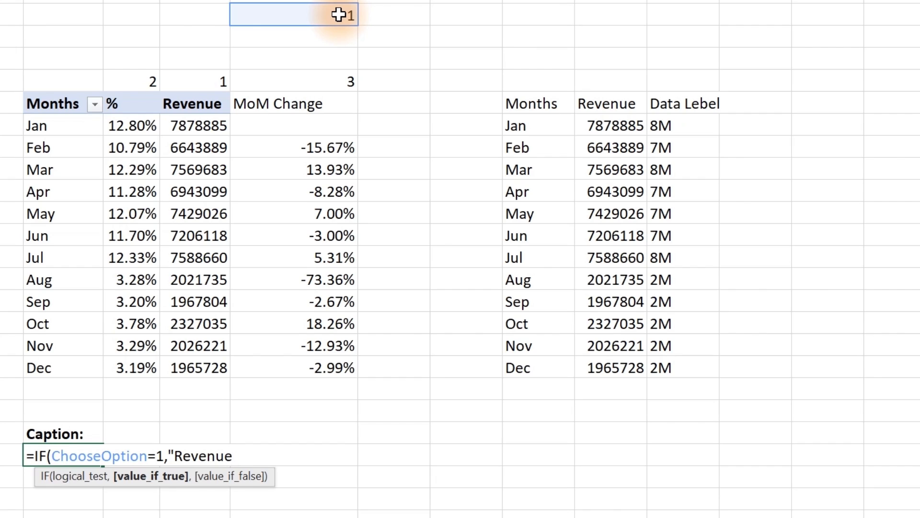
type("rend o")
key("BackSpace")
key("BackSpace")
key("BackSpace")
key("BackSpace")
key("BackSpace")
key("BackSpace")
type("Trend o")
key("BackSpace")
type("n a Mo")
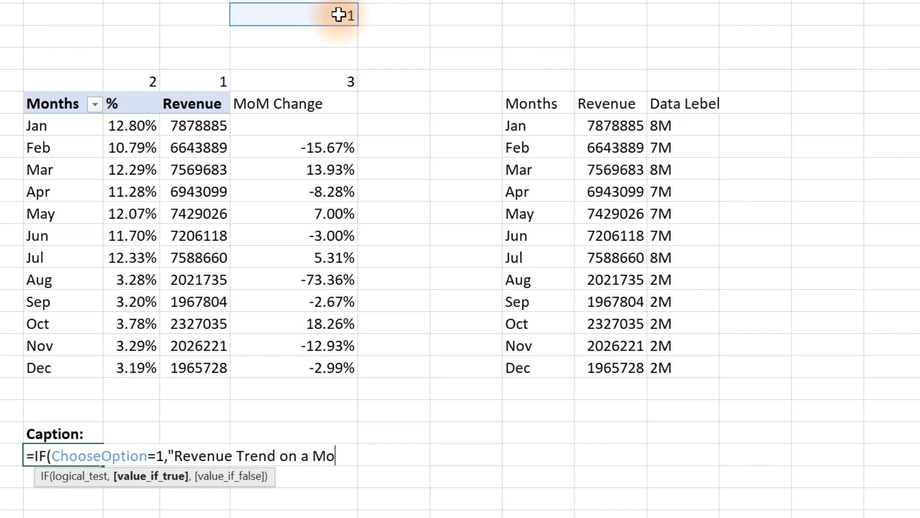
type("nthly bas")
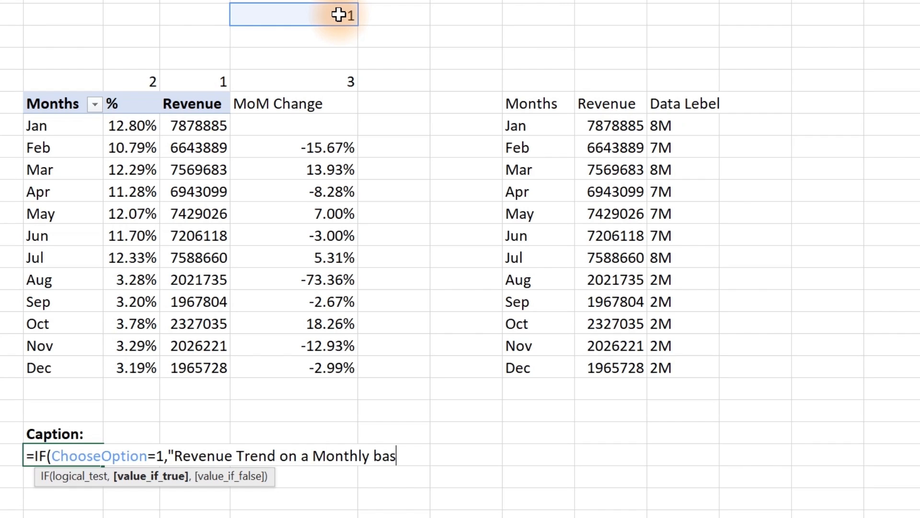
type("is\",")
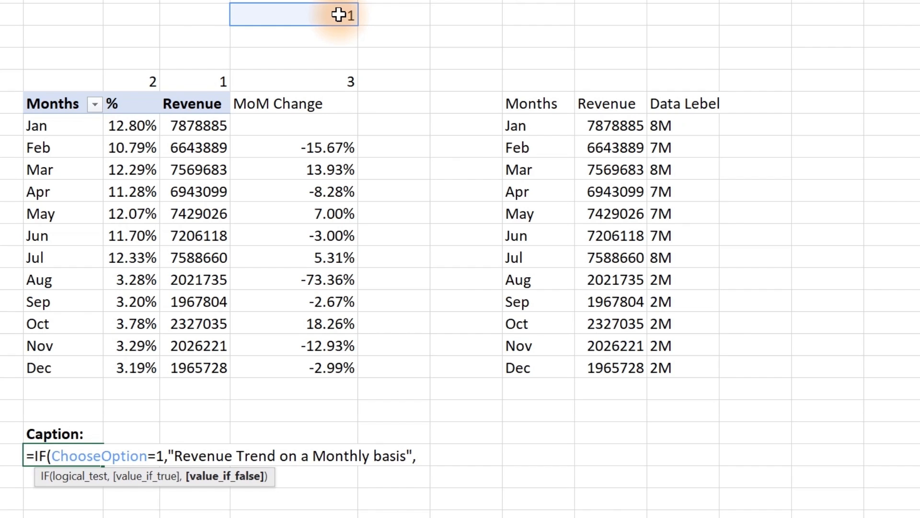
- Nest a second IF in the E24 formula's value-if-false that tests whether ChooseOption equals 3
type("if")
key("Tab")
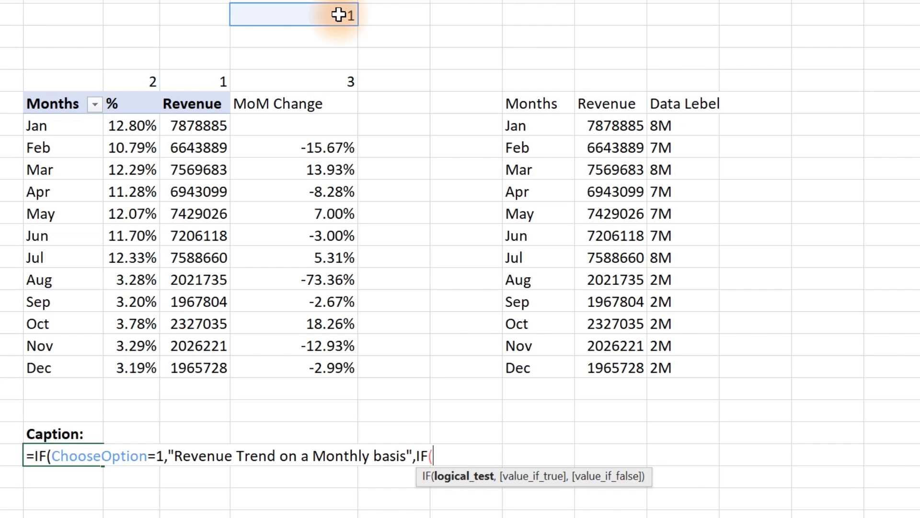
left_click(338, 16)
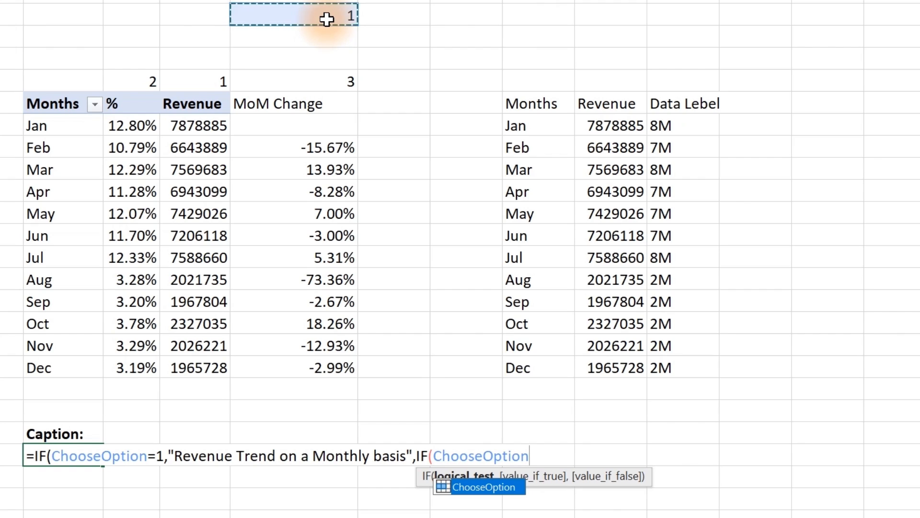
type("=")
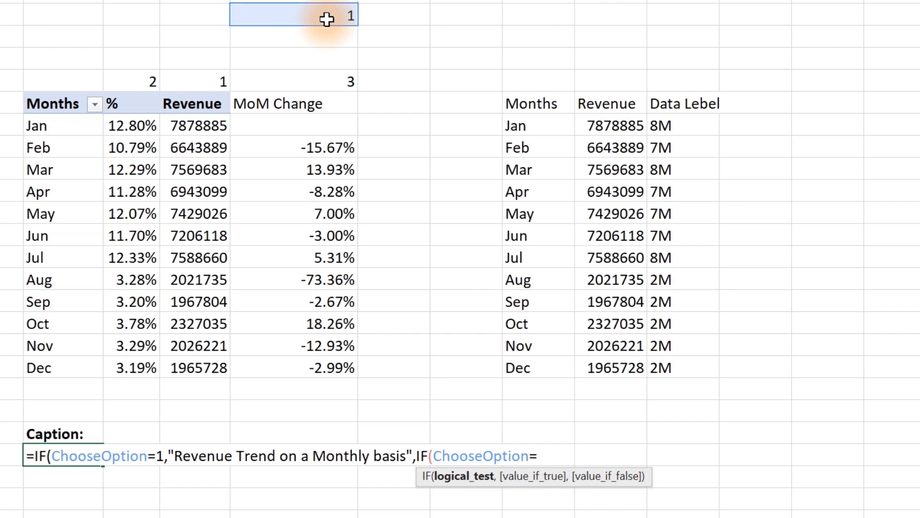
type("3,\"")
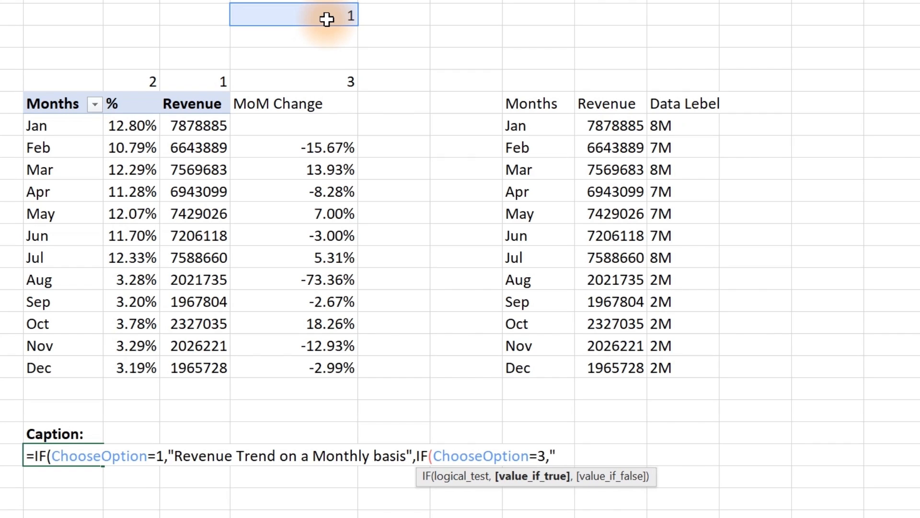
- Give the nested IF the value-if-true text "Month over Month Change View"
type("Mon")
key("BackSpace")
type("nth over ")
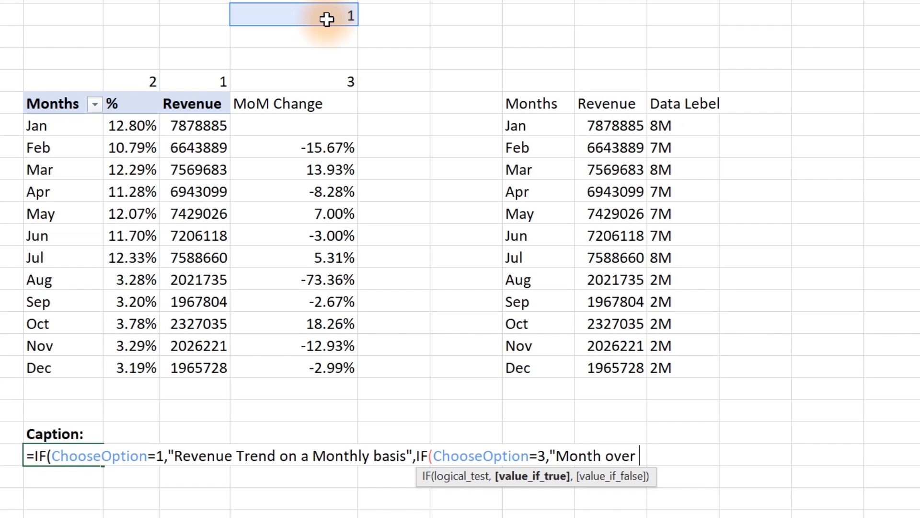
type("Month Chage")
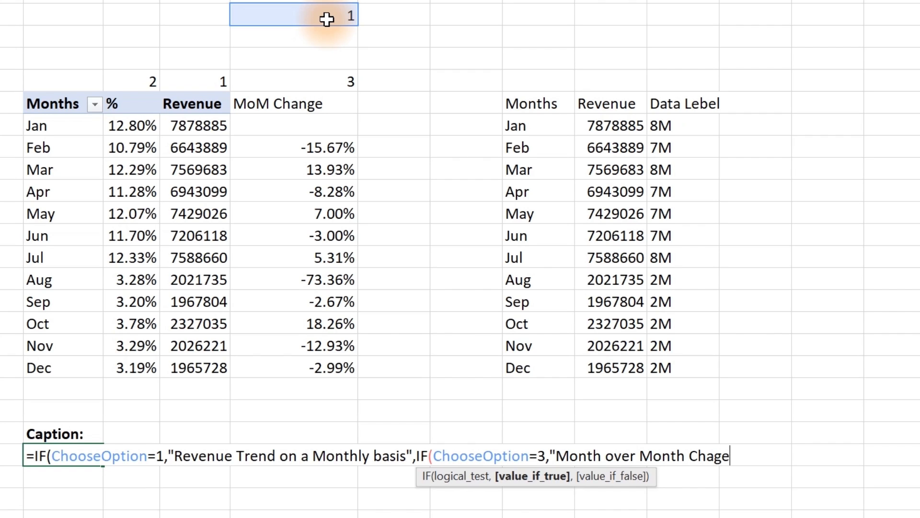
key("BackSpace")
key("BackSpace")
type("nge View")
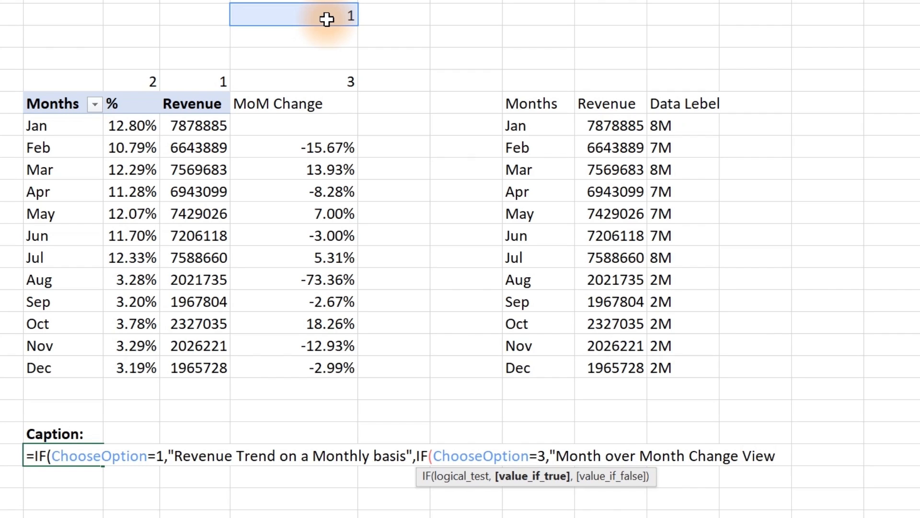
type("\",")
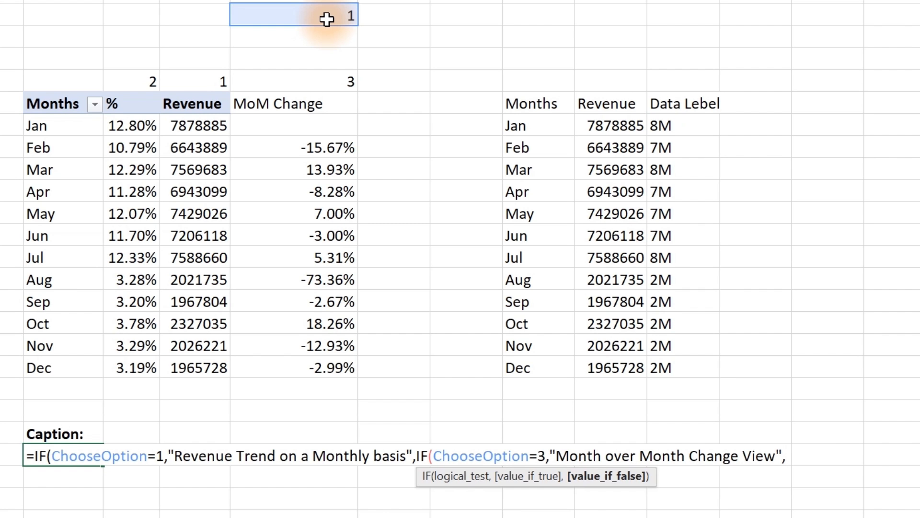
- Finish the E24 caption formula with the value-if-false text "Monthly Revenue contribution by percentage", closing both IFs
type("M")
key("BackSpace")
type("\"M")
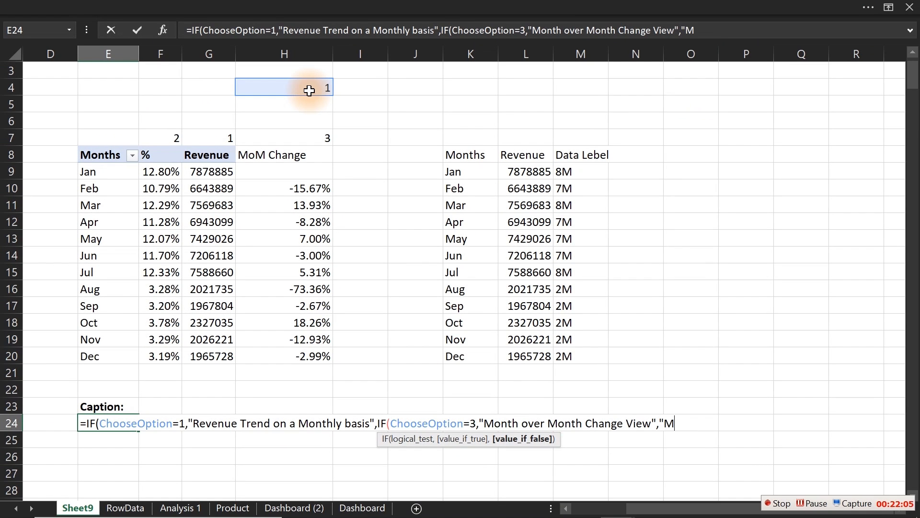
type("onthly Revenue ")
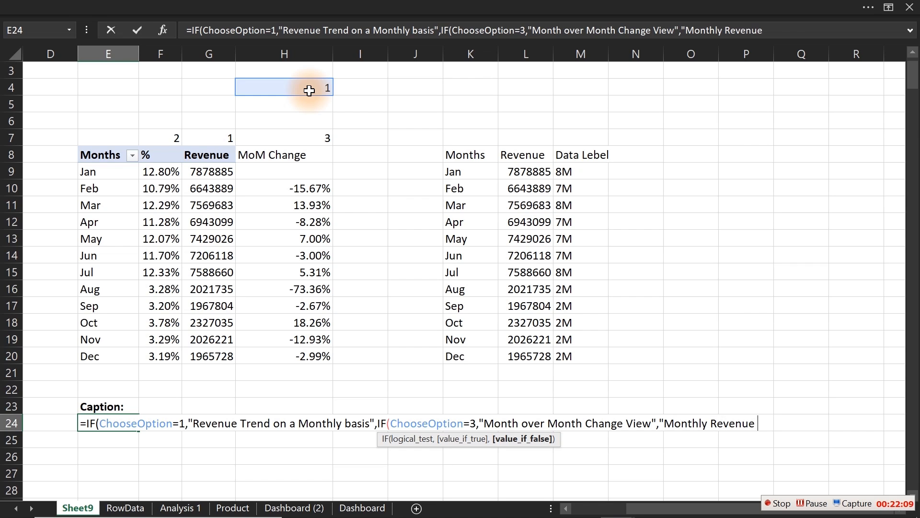
type("contributio")
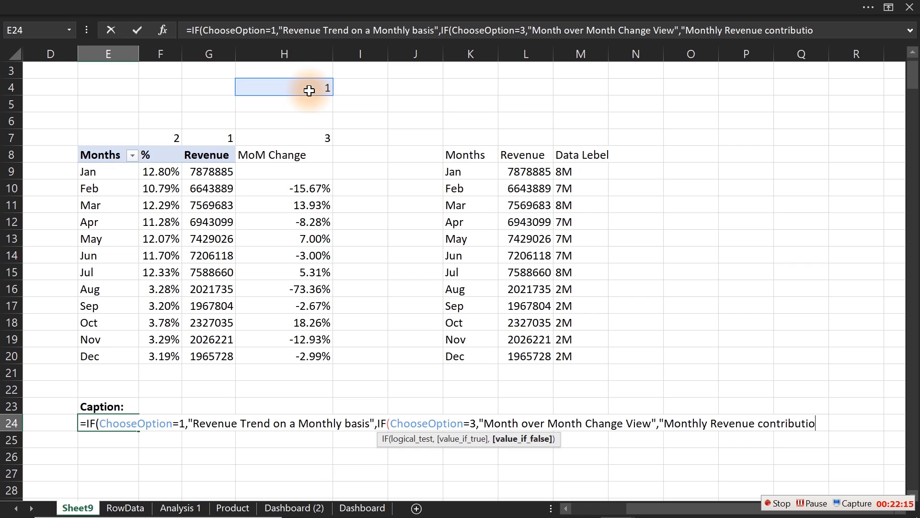
key("BackSpace")
type("on by percenta")
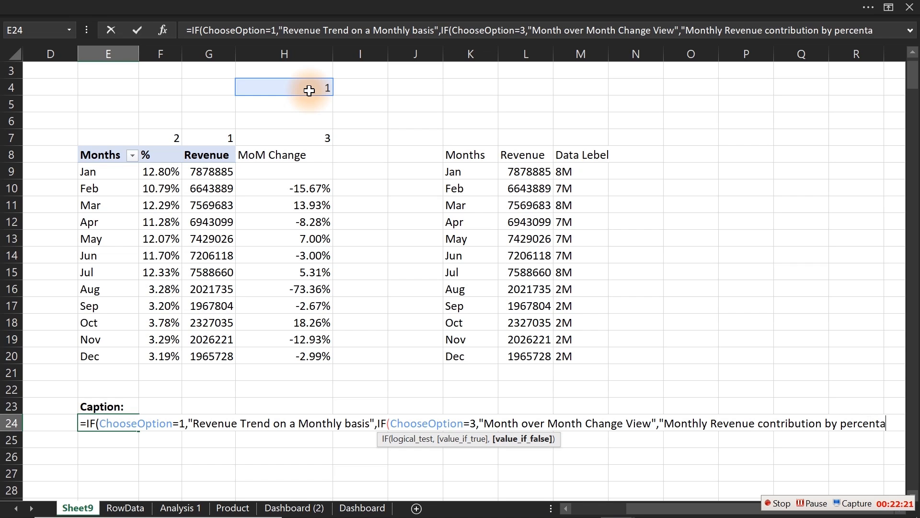
type("ge\"))")
key("Return")
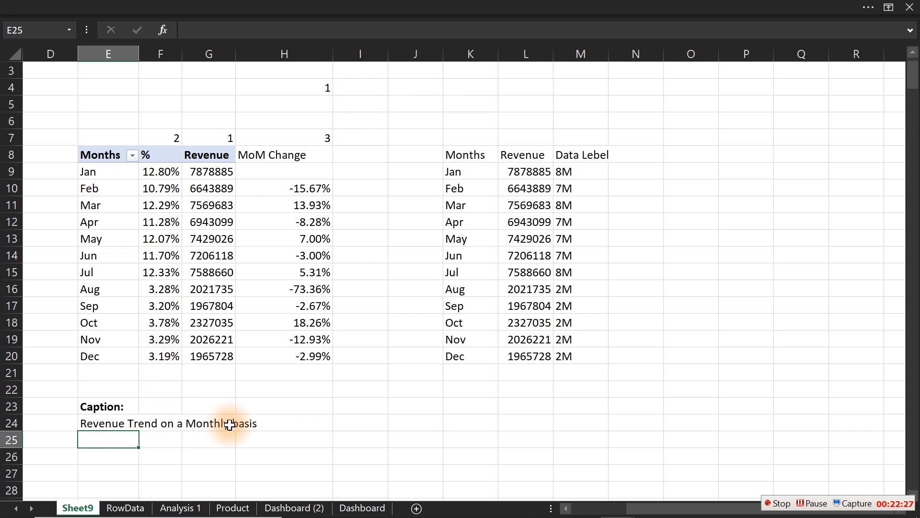
- Enter the labels "IF" in D24 and "Switch" in D25, and make both bold
left_click(63, 424)
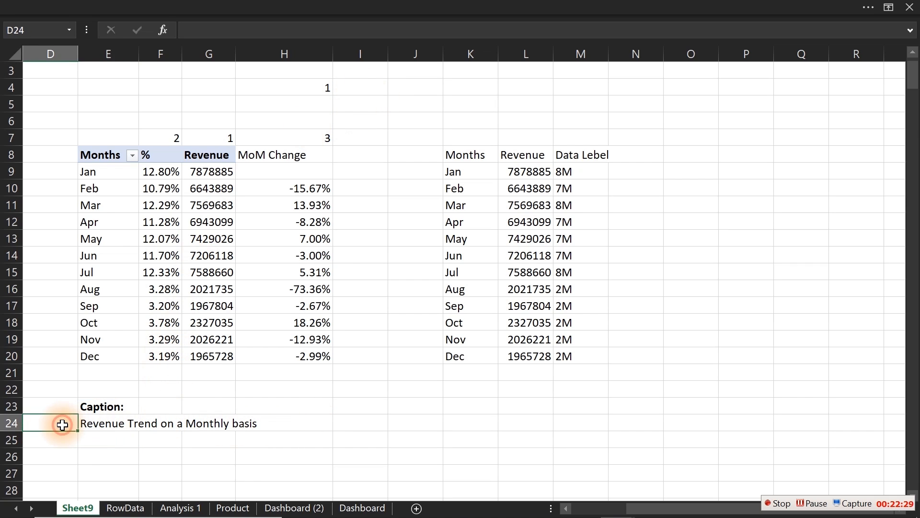
type("IF")
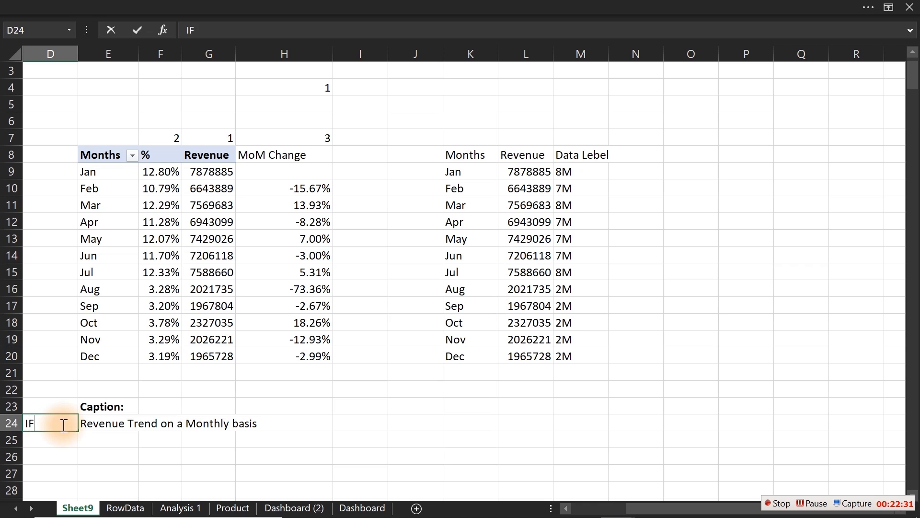
key("Return")
type("Switch")
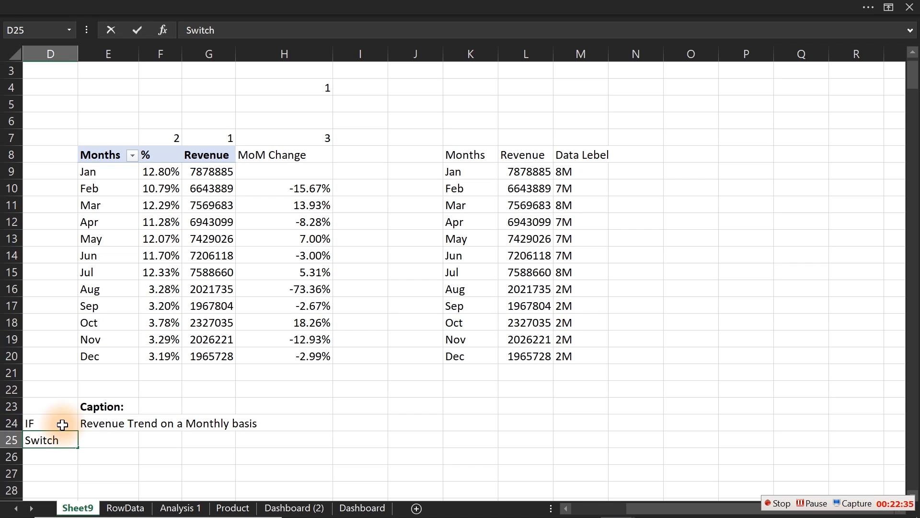
key("Return")
left_click_drag(62, 424, 26, 438)
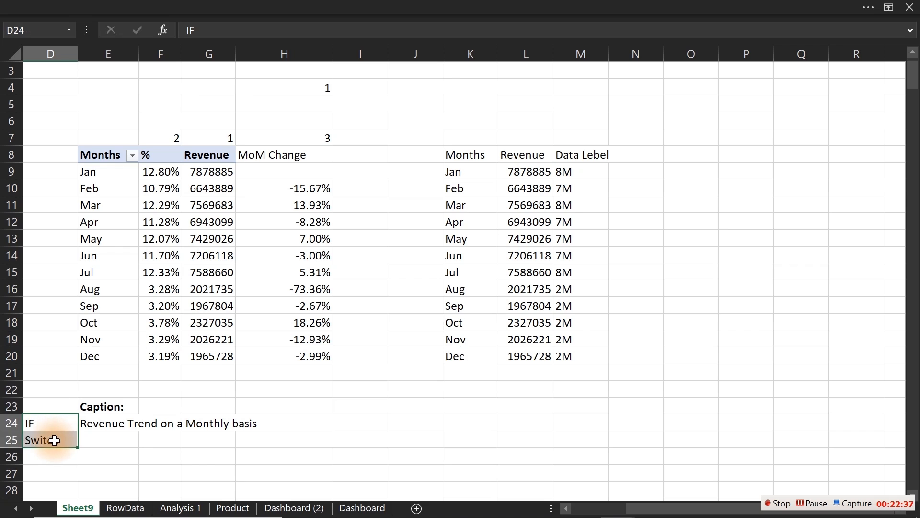
key("ctrl+b")
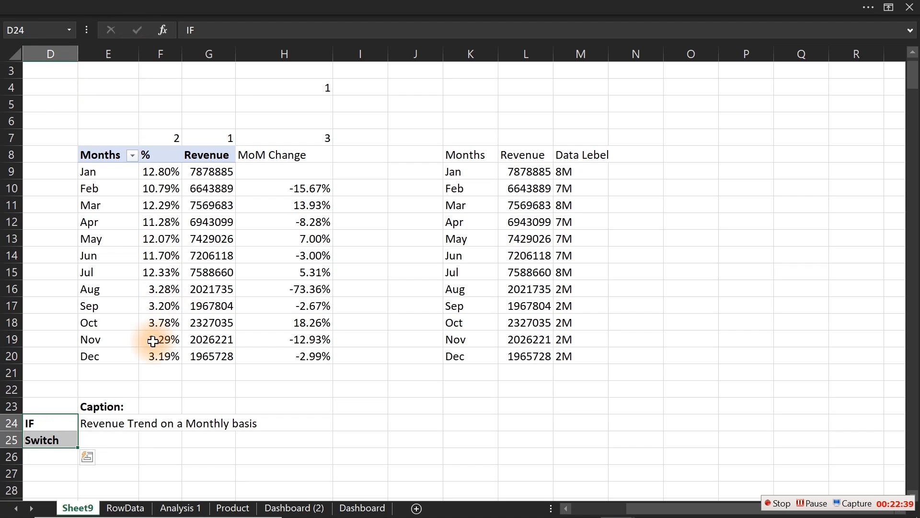
- Start a SWITCH formula in E25 with TRUE as its expression
left_click(106, 437)
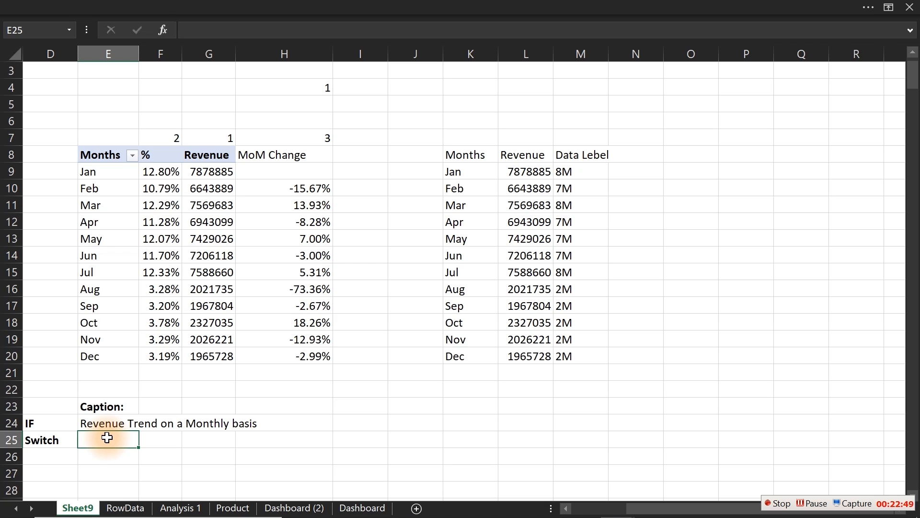
type("=sw")
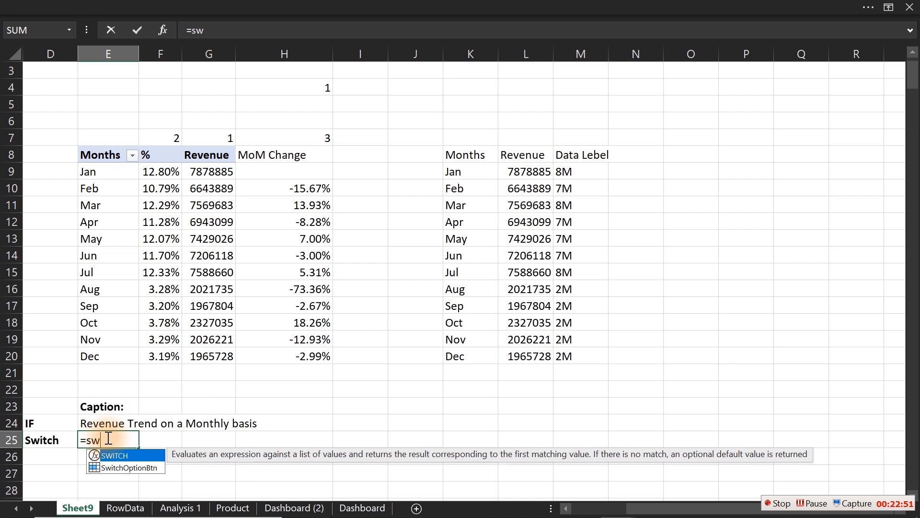
key("Tab")
type("tre")
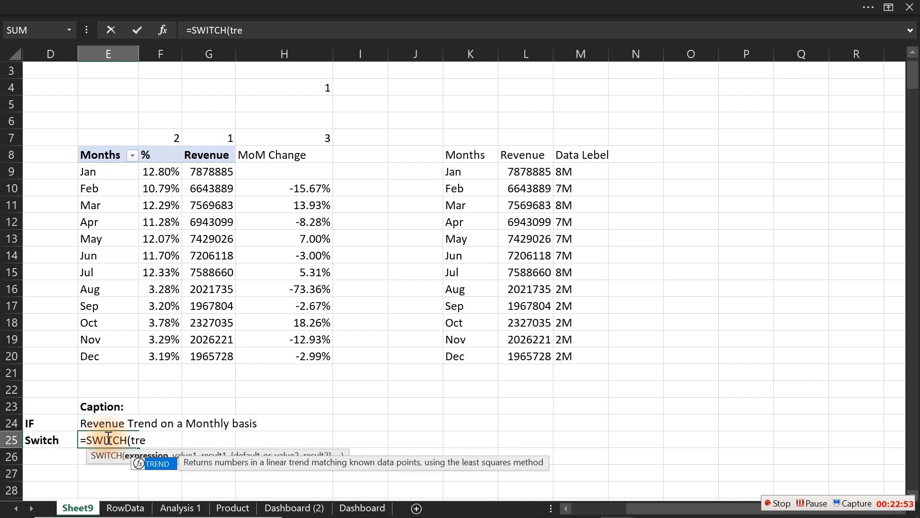
type("u")
key("BackSpace")
key("BackSpace")
type("u")
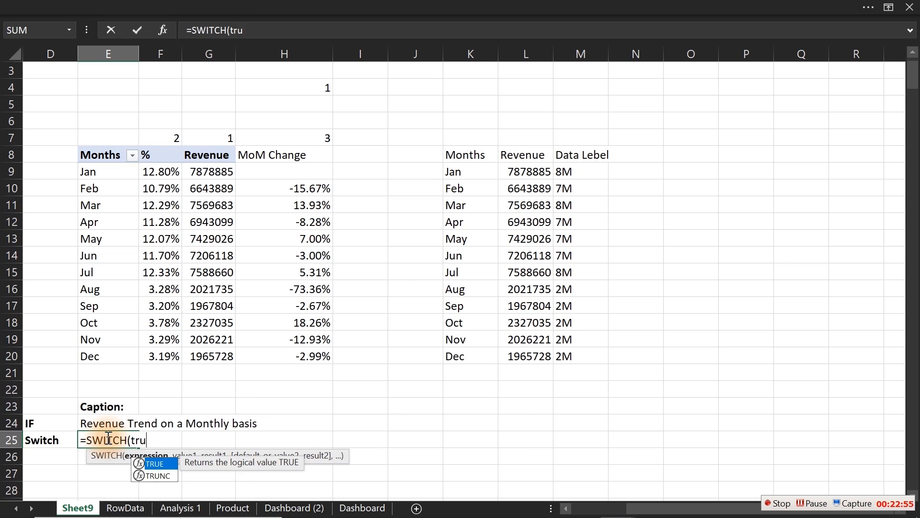
key("Tab")
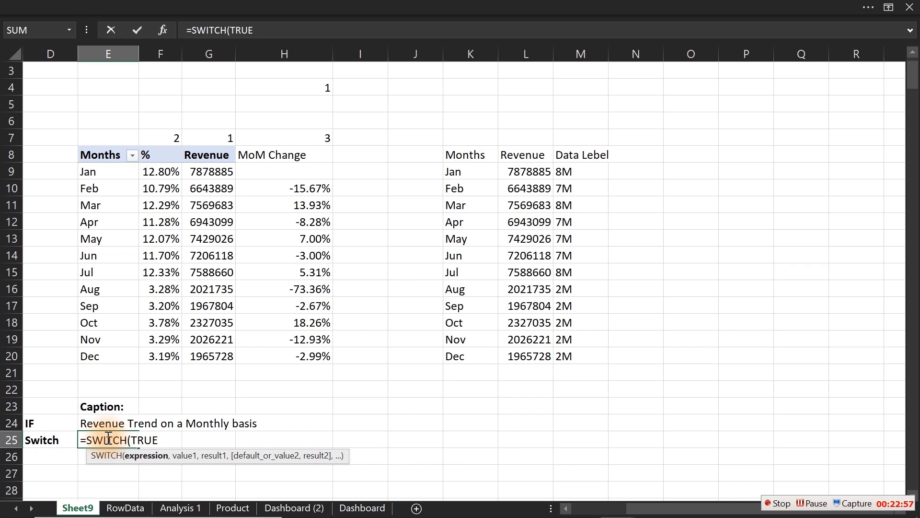
type(",")
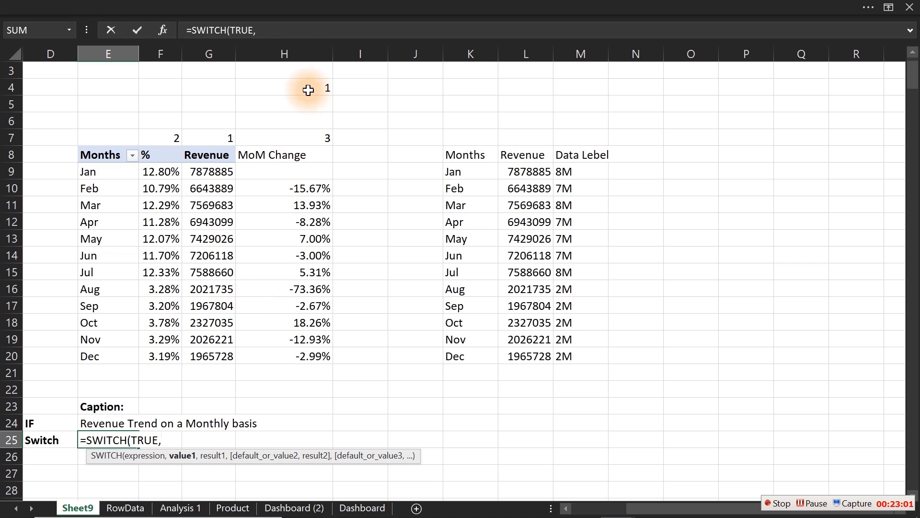
- Add the first SWITCH case, ChooseOption=1, with the result text "Revenue trend on a monthly basis"
left_click(308, 88)
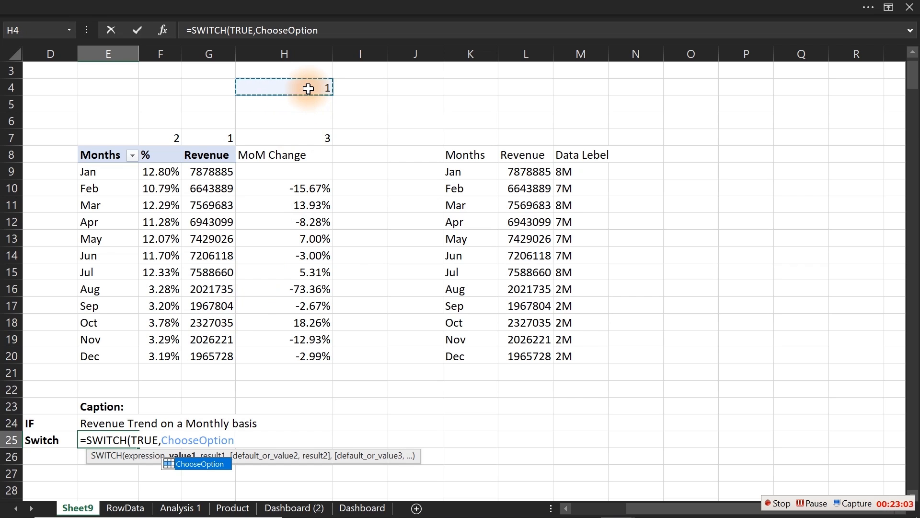
type("=1")
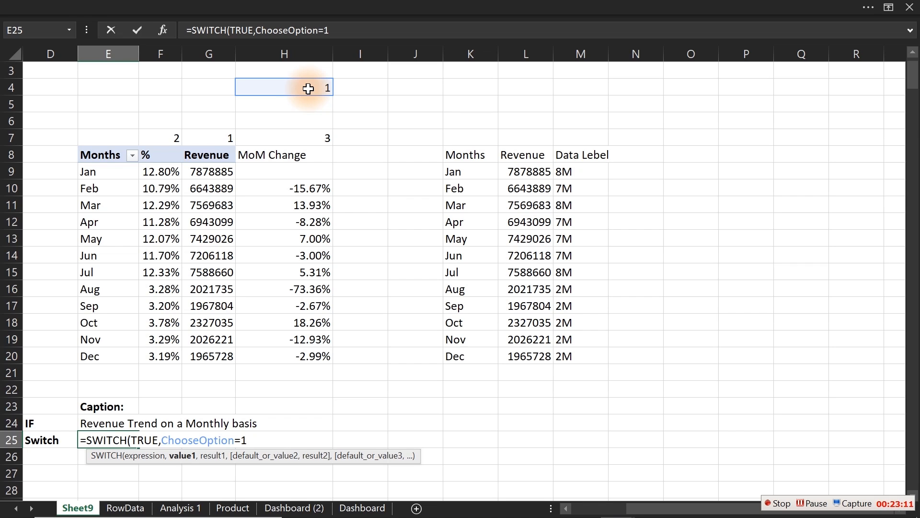
type(",\"")
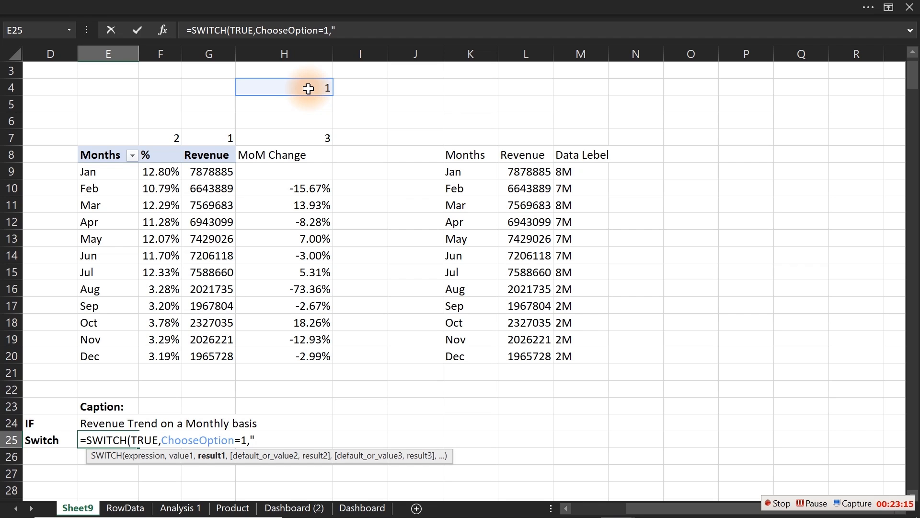
type("Revenue trend")
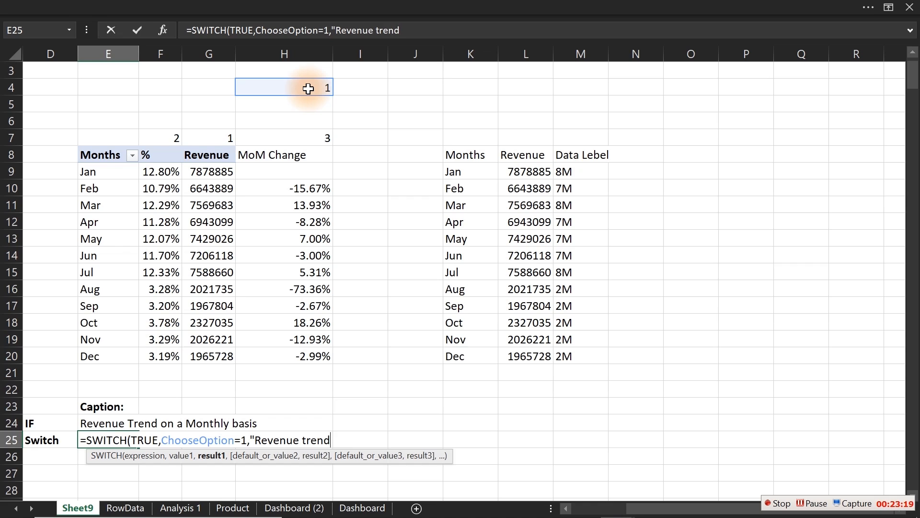
type(" on a mon")
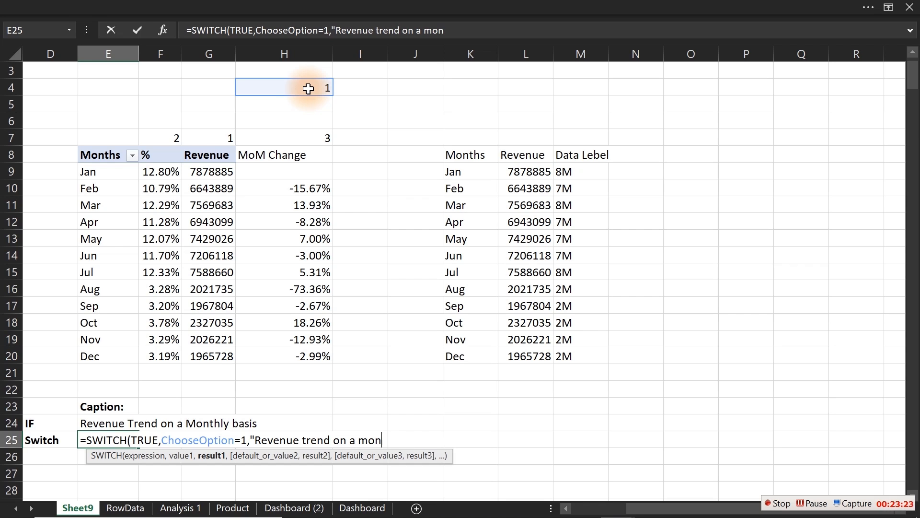
type("thly basis")
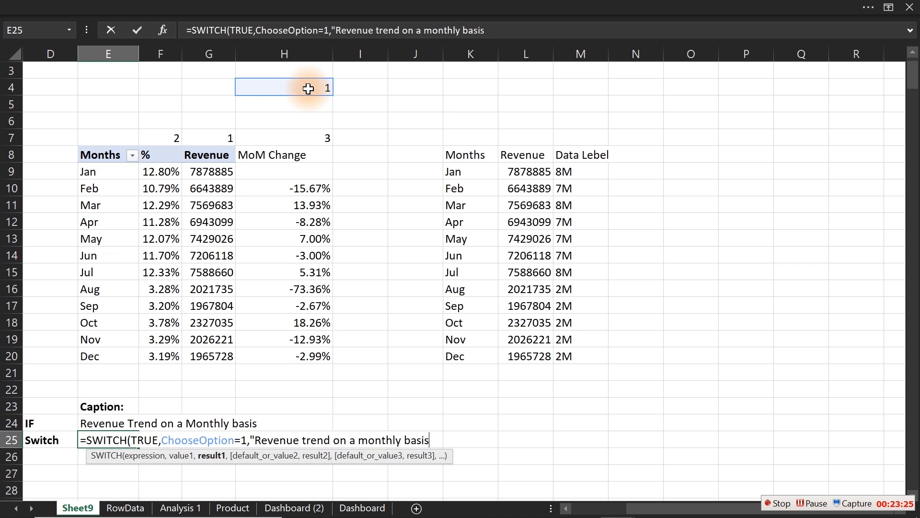
type("\",")
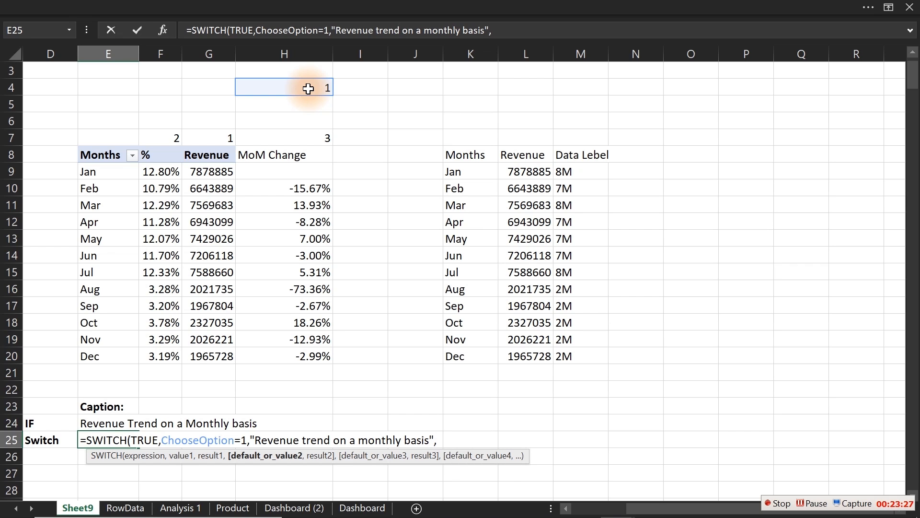
- Add the second SWITCH case, ChooseOption=2, with the result text "Monthly Revenue Trend by Percentage"
left_click(298, 87)
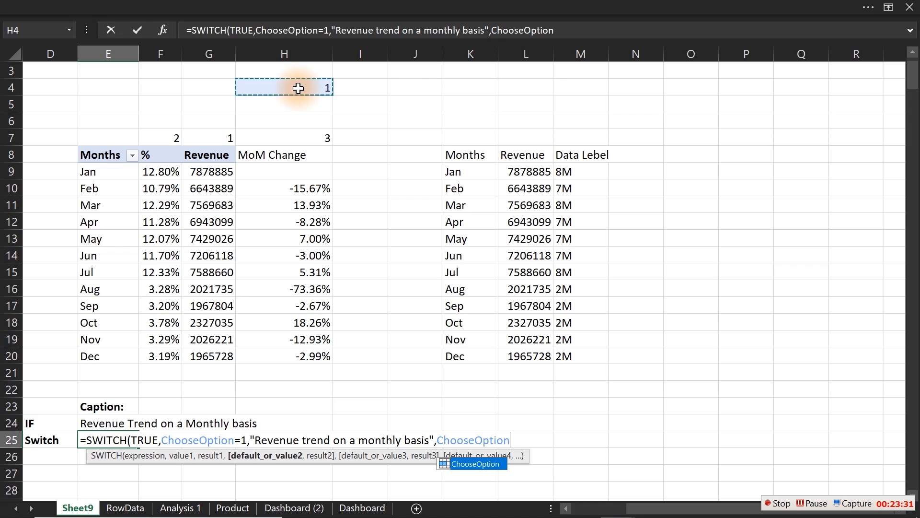
type("=")
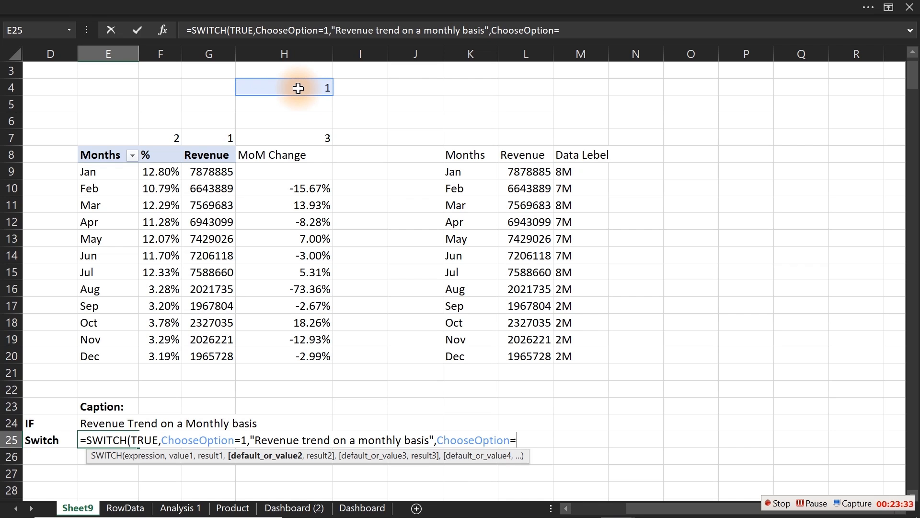
type("2")
type("Mo")
key("BackSpace")
key("BackSpace")
type("\"Monthly ")
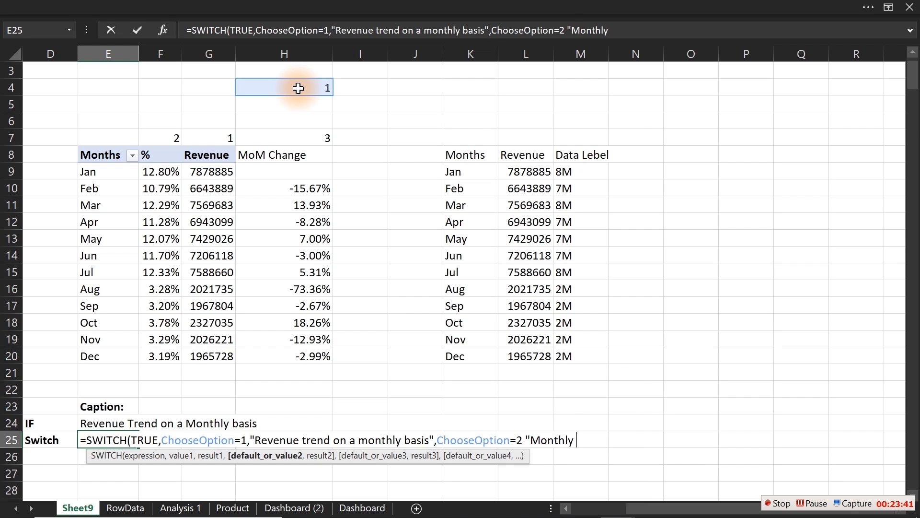
type("Revenue")
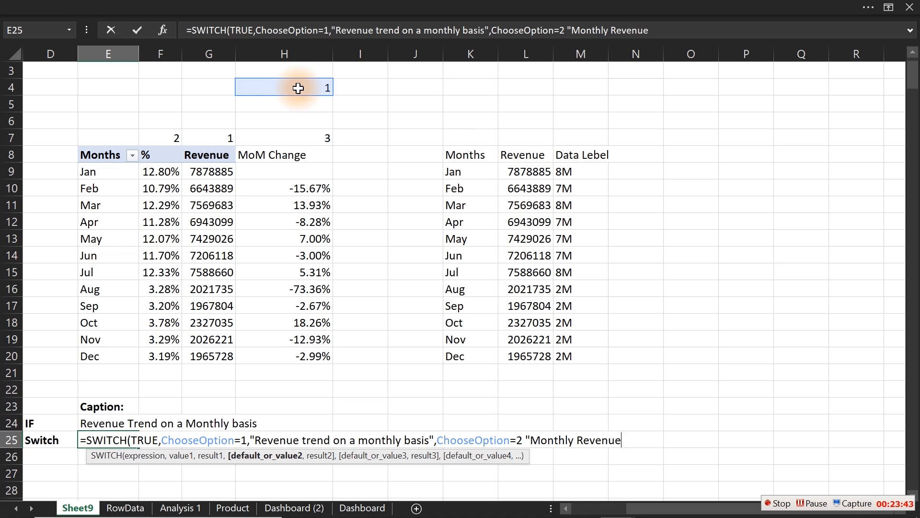
type(" Trend by Percen")
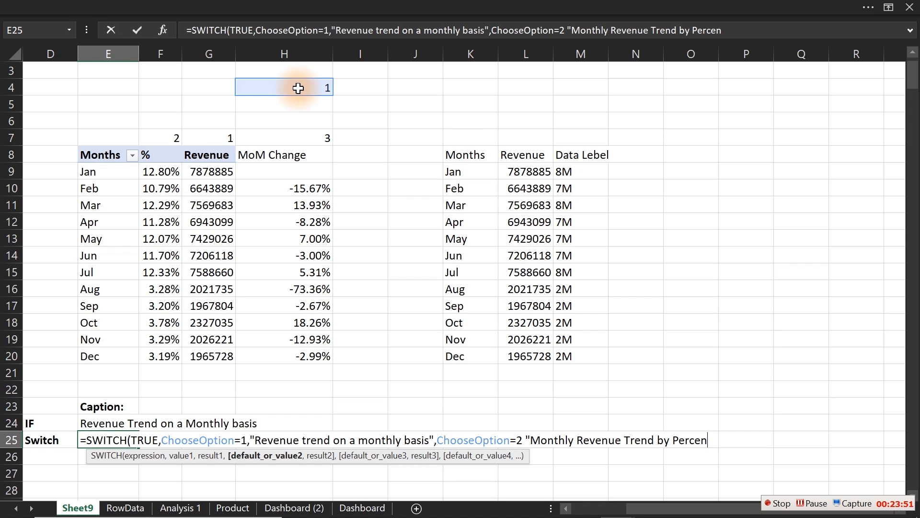
type("tage ")
type(",")
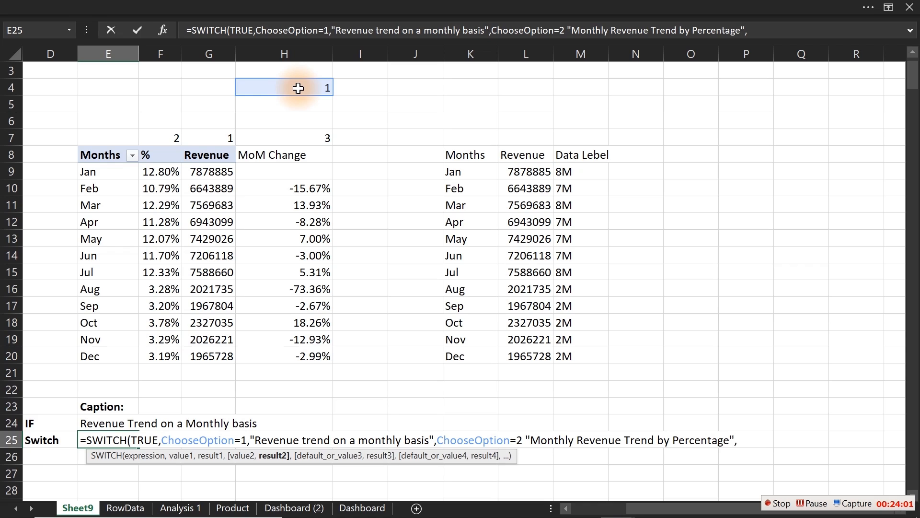
- Add the default result "Month Over Month Change" to the SWITCH formula, close the parenthesis and submit it
type("\"Mon")
key("BackSpace")
type("th")
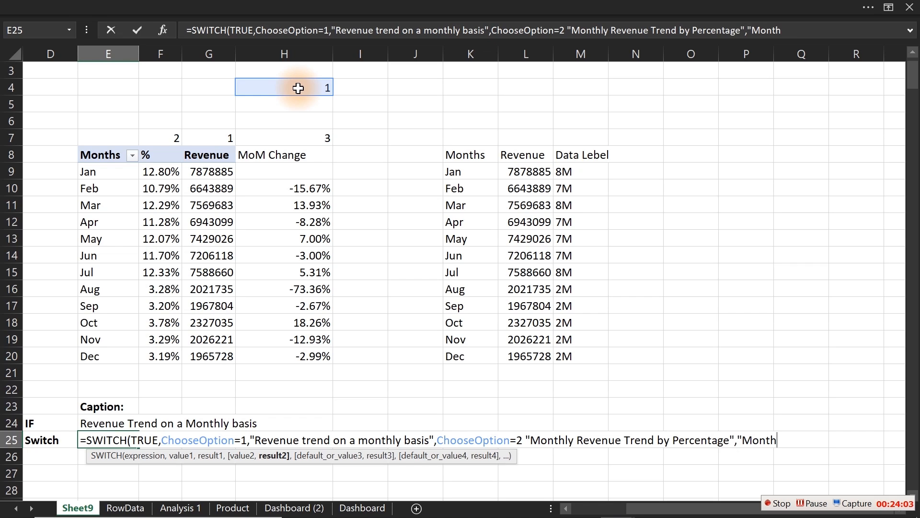
type(" Over Month Ca")
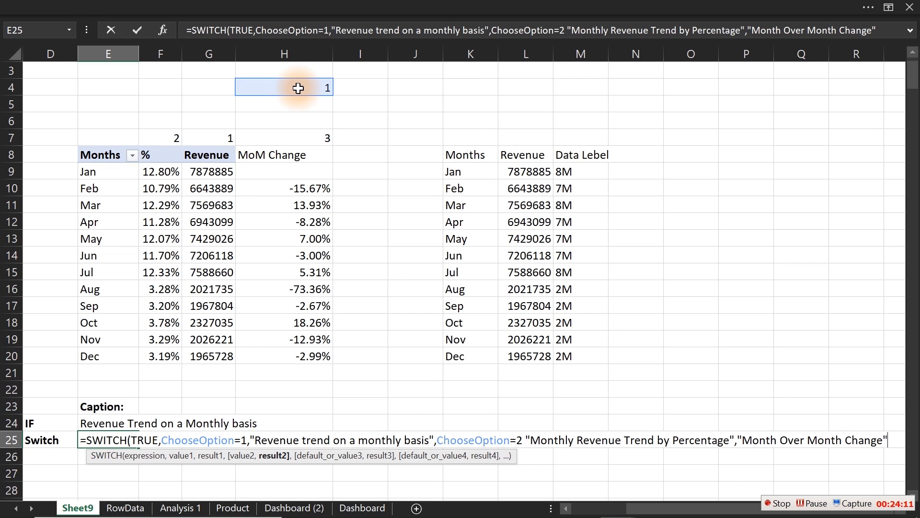
type(")")
key("Return")
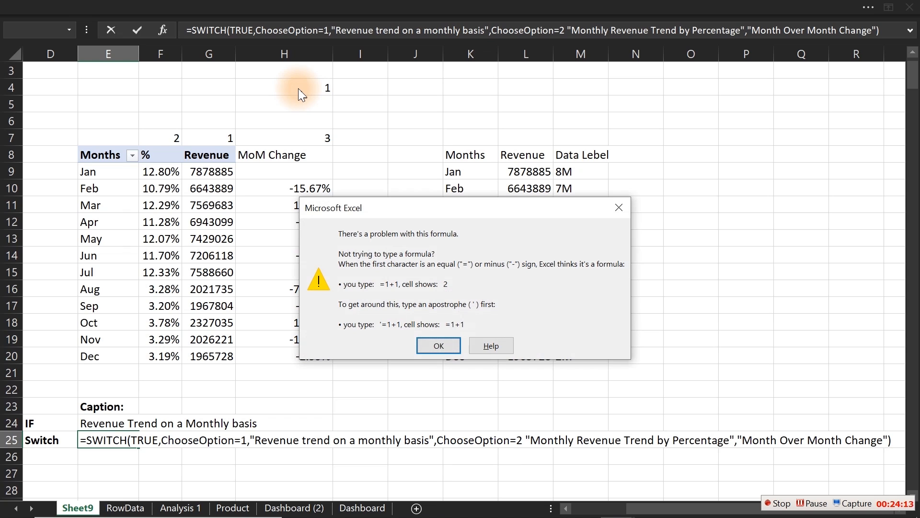
- Insert the missing comma after ChooseOption=2 in the E25 SWITCH formula and commit the formula
key("Return")
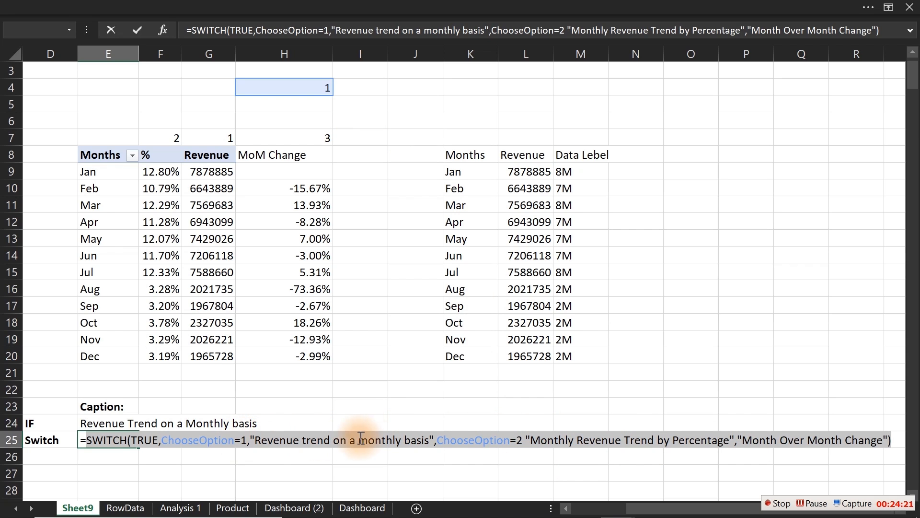
left_click(524, 440)
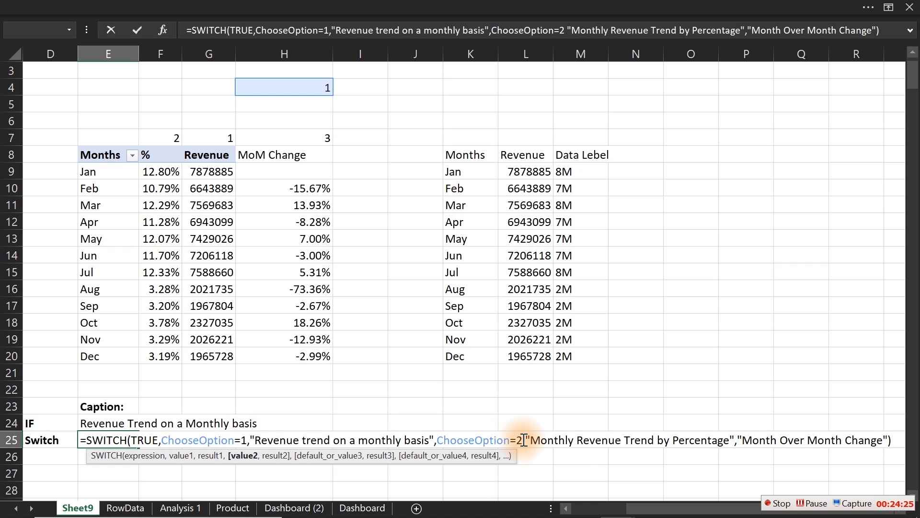
type(",")
key("Return")
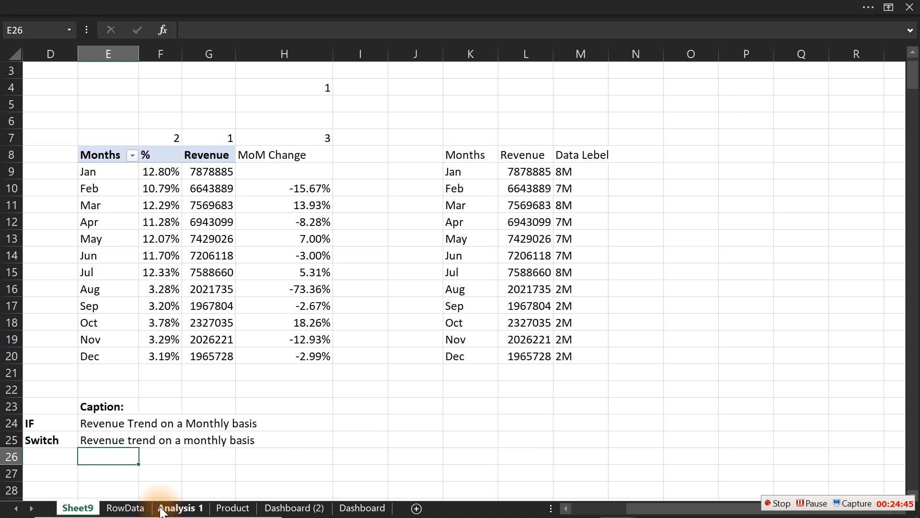
- Switch the finished Buscit Distributor Dashboard between Top and Bottom and examine which weekdays the WoW change chart highlights
left_click(288, 509)
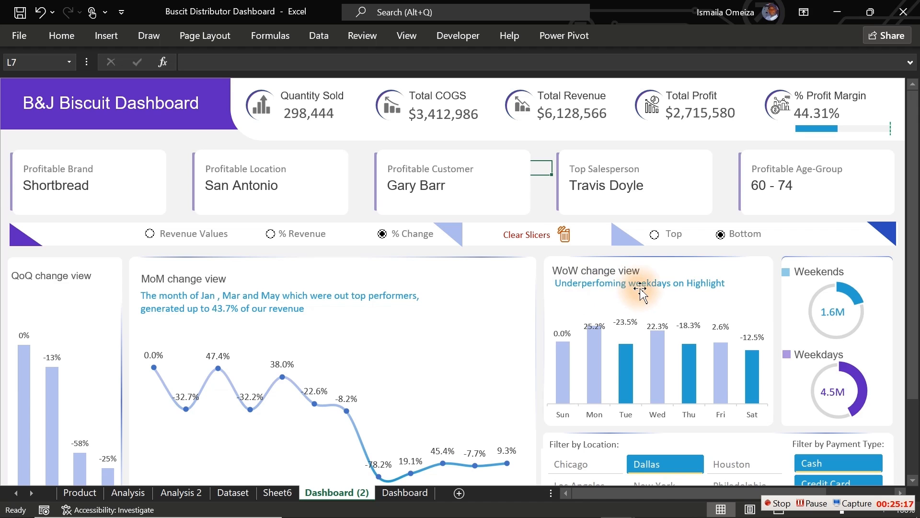
left_click(655, 235)
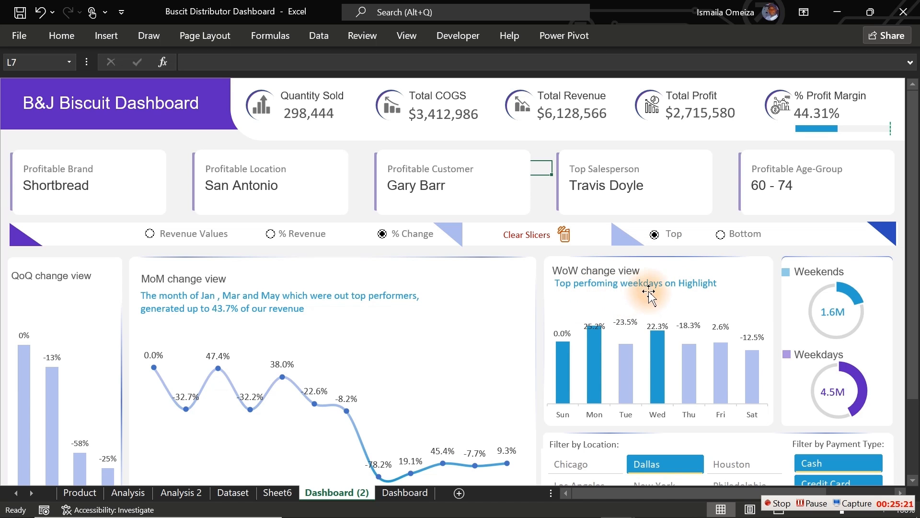
left_click(724, 234)
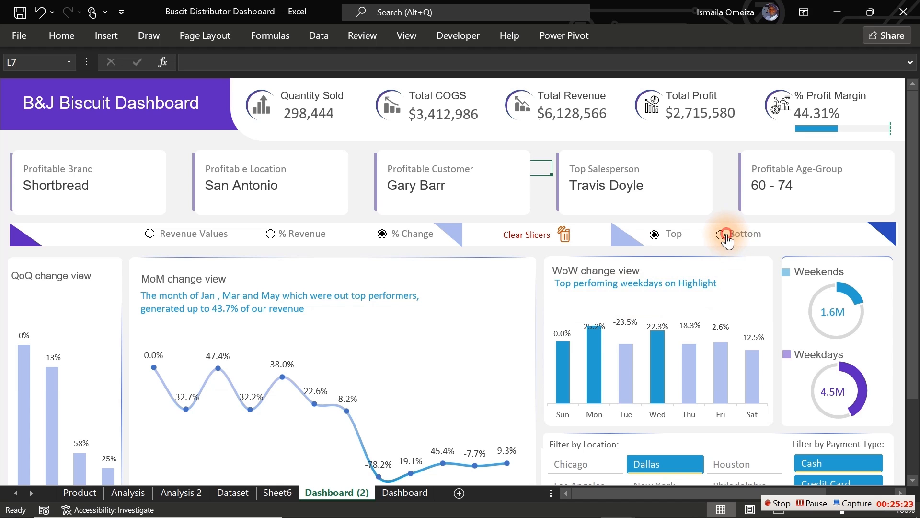
mouse_move(625, 354)
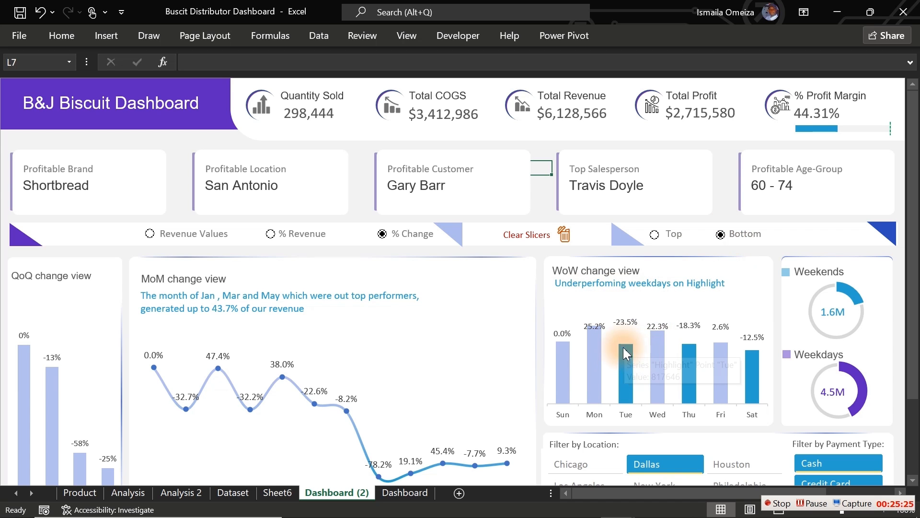
mouse_move(692, 364)
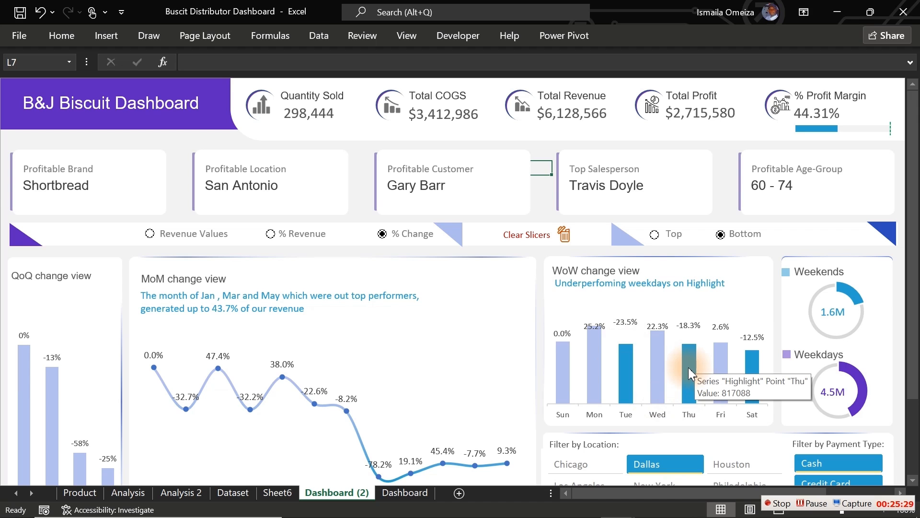
left_click(654, 234)
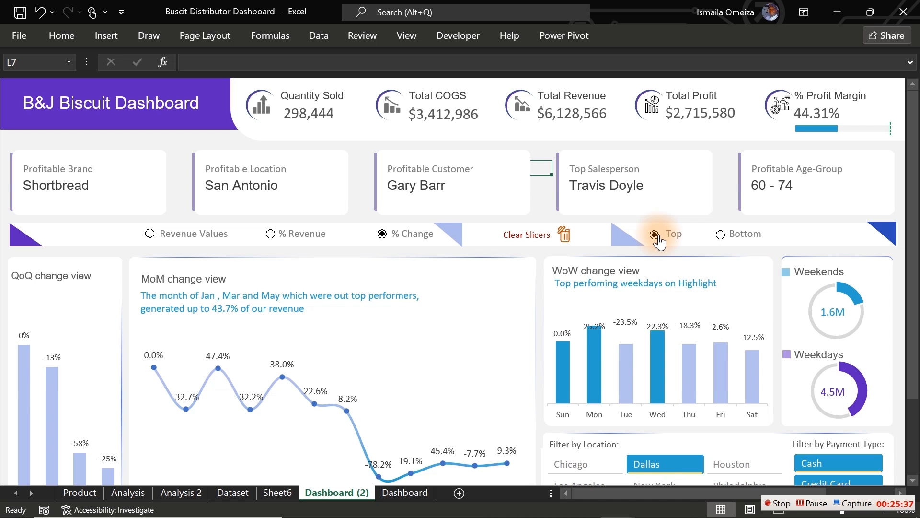
left_click(834, 13)
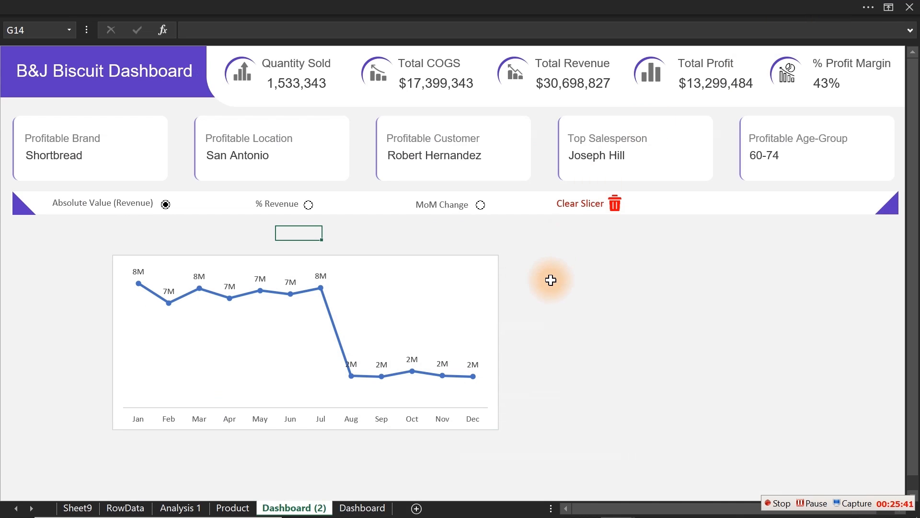
- Insert a form-control option button in the empty area beside the monthly line chart on Dashboard (2)
left_click(546, 277)
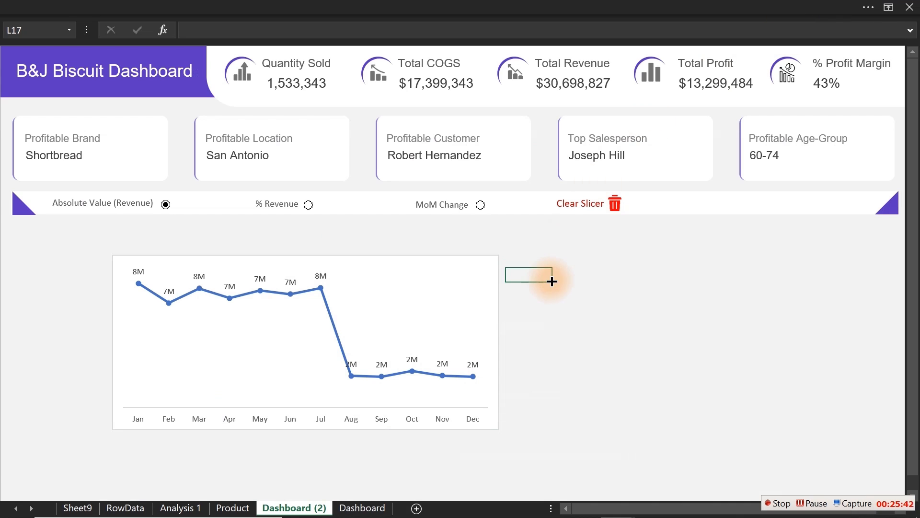
left_click(276, 5)
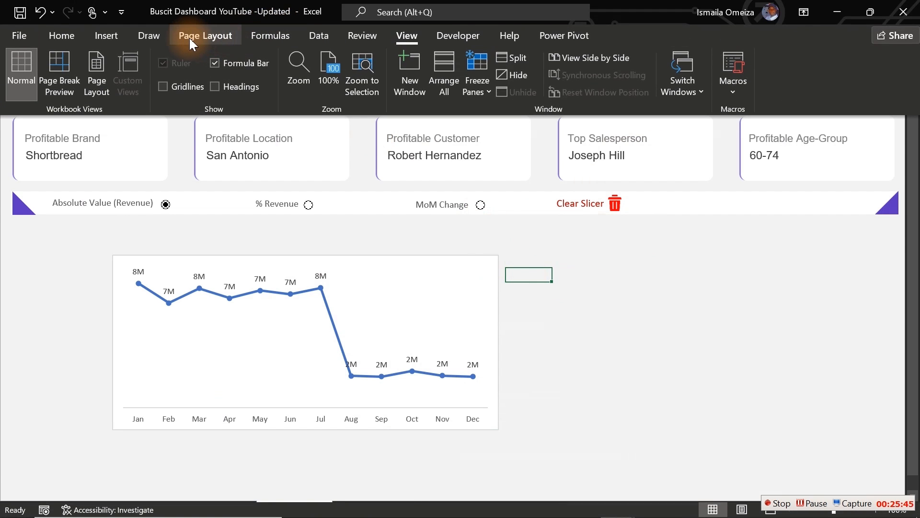
left_click(106, 38)
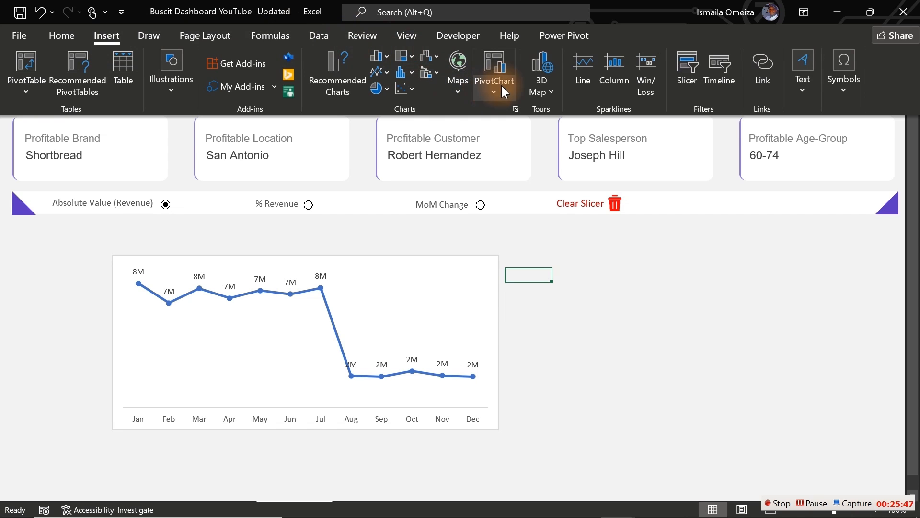
left_click(458, 35)
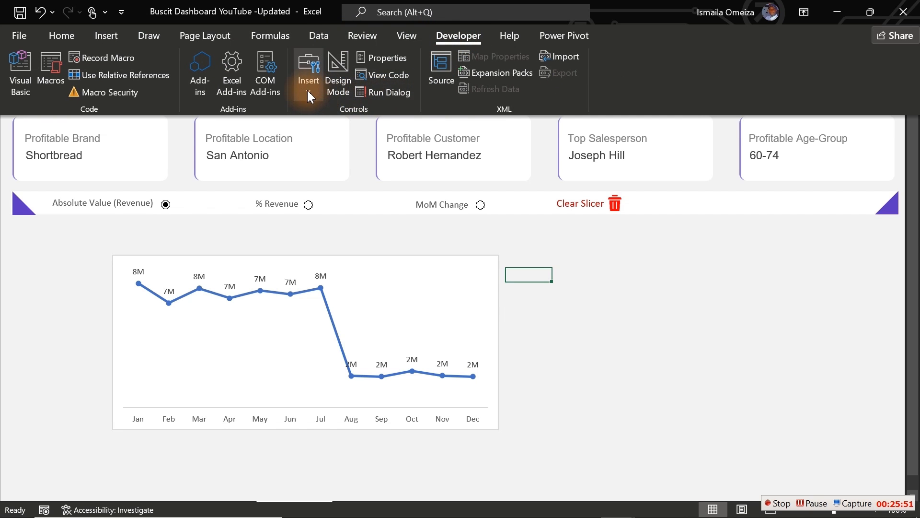
left_click(308, 77)
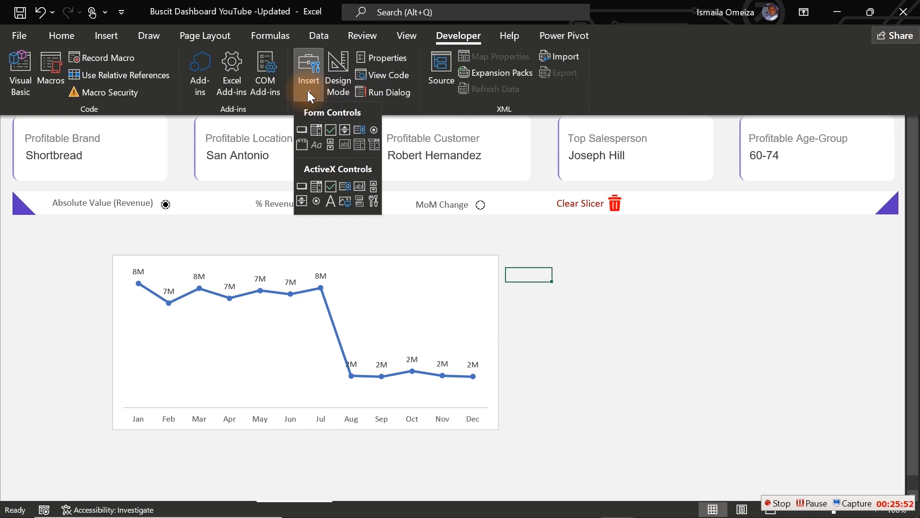
left_click(373, 131)
left_click(517, 273)
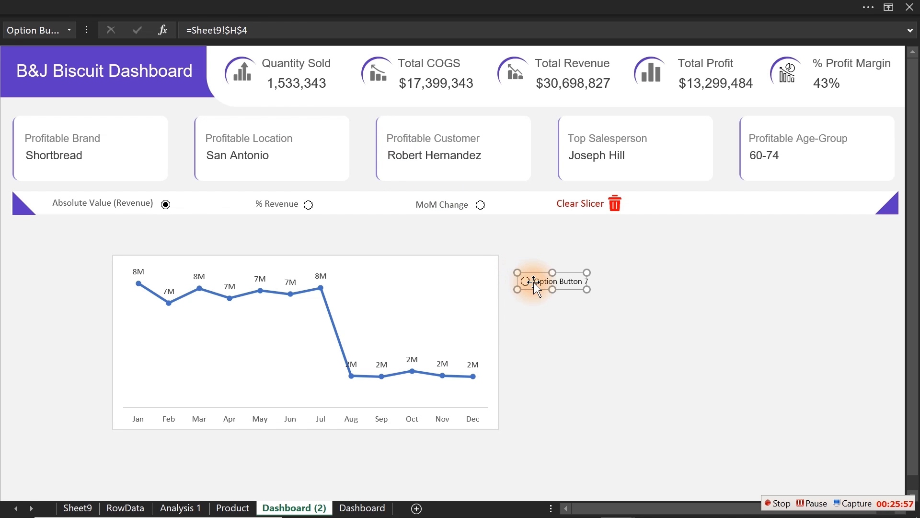
- Remove the new option button's caption, shrink it to just its circle and move it farther from the line chart
left_click(538, 281)
key("Delete")
key("Delete")
key("Delete")
key("Delete")
key("Delete")
key("Delete")
key("Delete")
key("Delete")
key("Delete")
key("Delete")
key("Delete")
key("Delete")
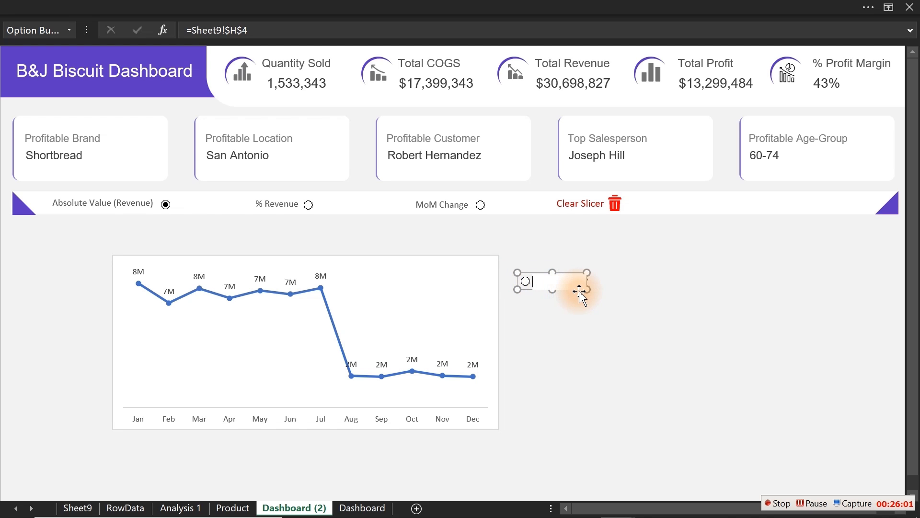
left_click_drag(588, 289, 695, 265)
left_click(538, 258)
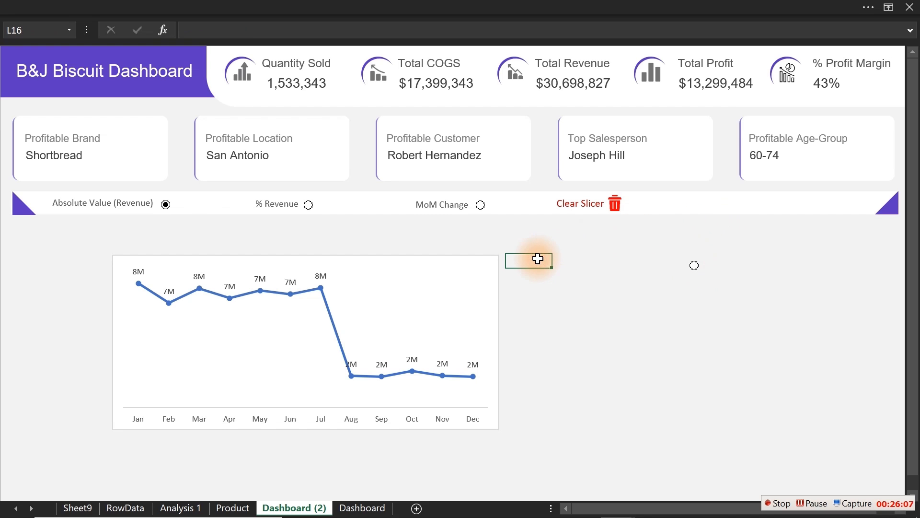
- Duplicate the MoM Change label, place the copy just after Clear Slicer, change its text to Top and narrow its box
left_click(434, 206)
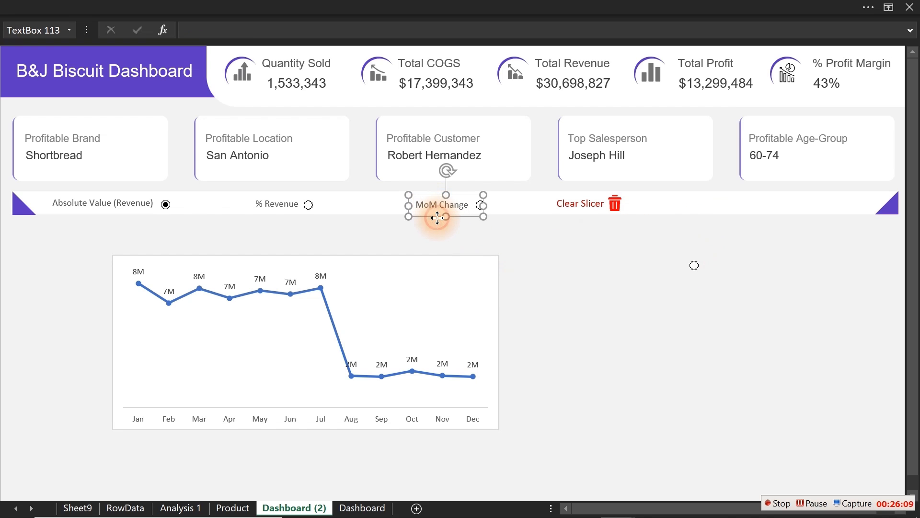
key("ctrl+d")
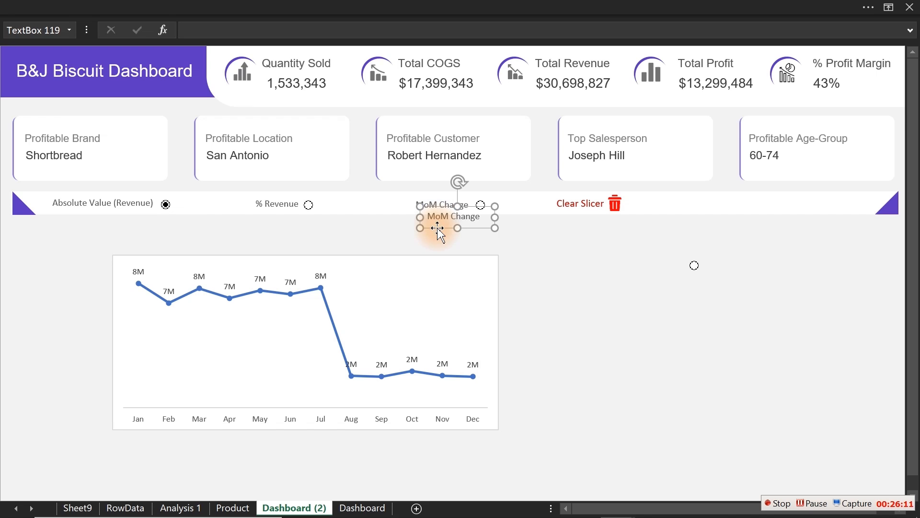
left_click_drag(438, 229, 672, 215)
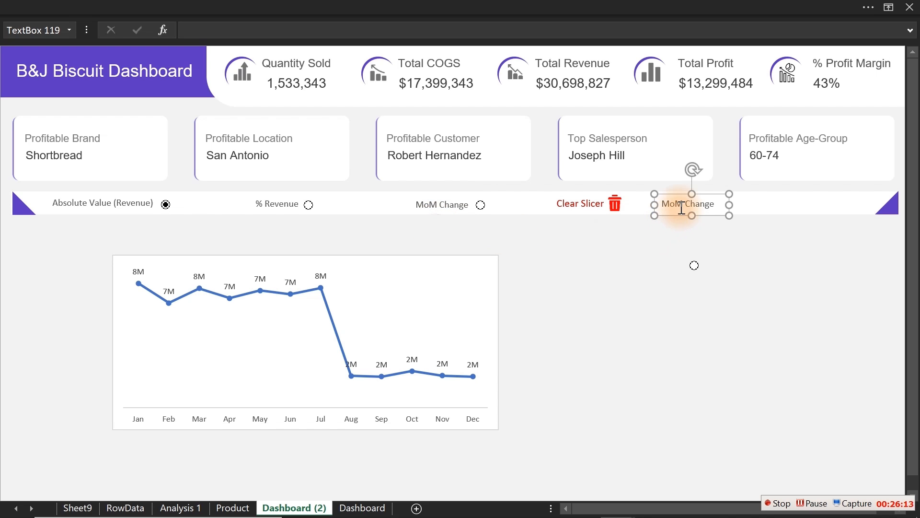
left_click(681, 206)
key("ctrl+a")
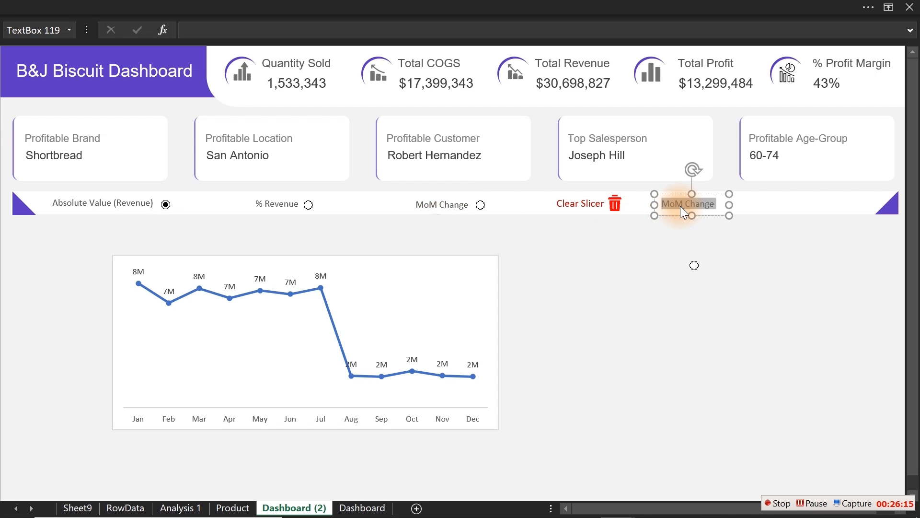
type("Top")
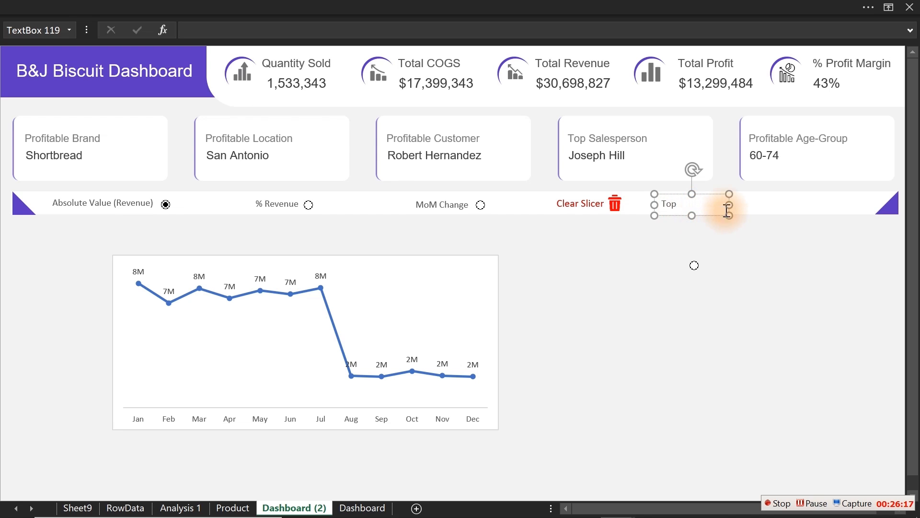
left_click_drag(728, 205, 687, 206)
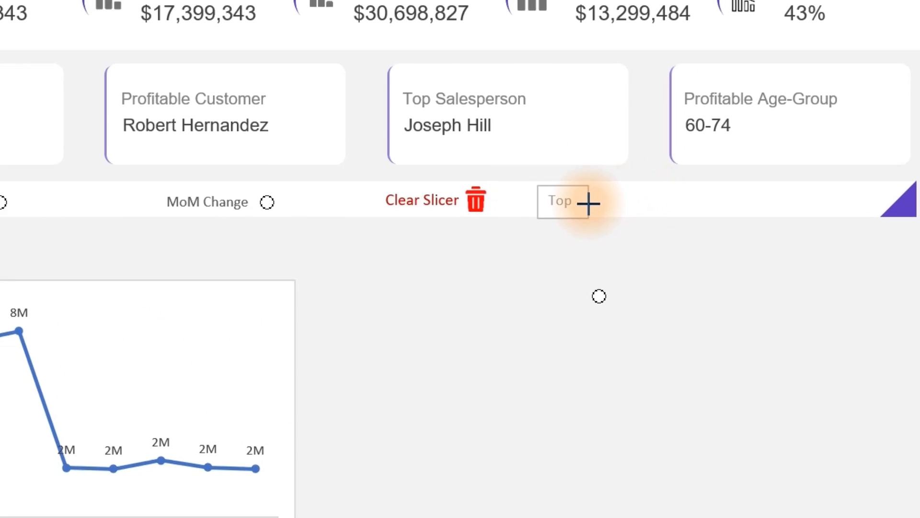
left_click_drag(589, 204, 588, 206)
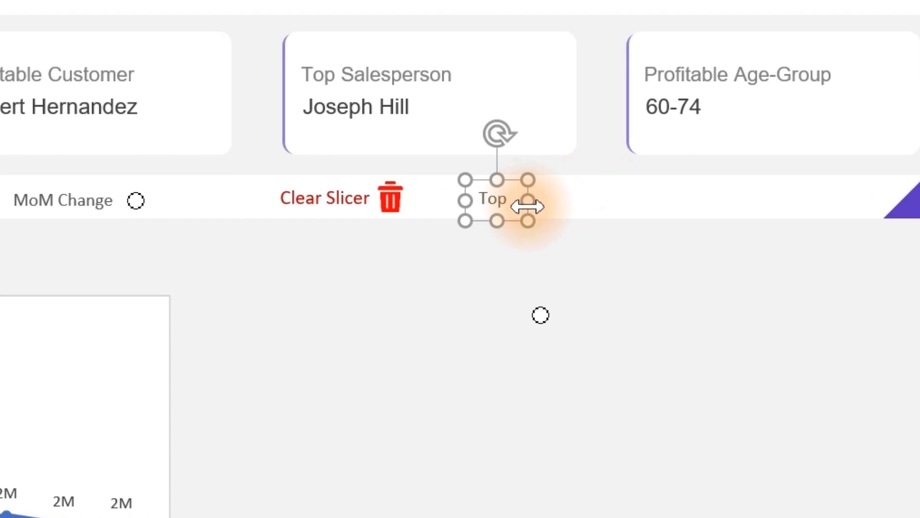
key("Escape")
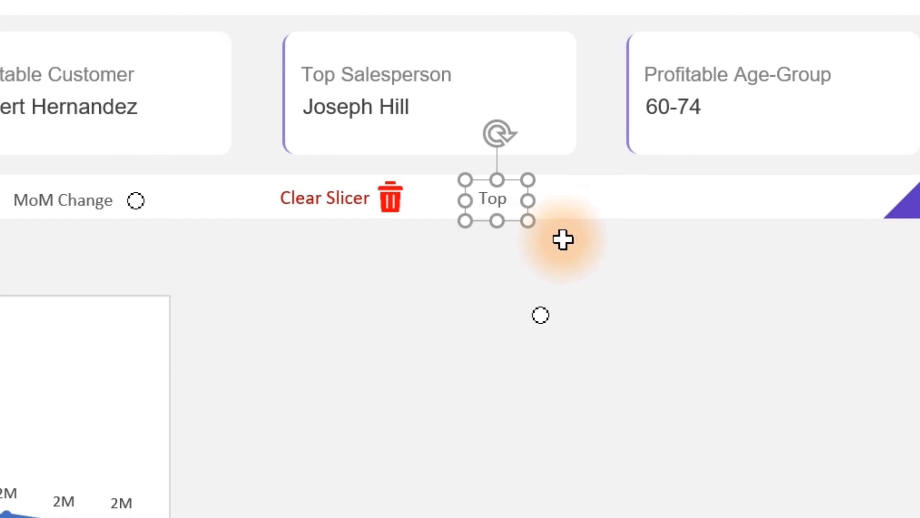
- Duplicate the Top label, place the copy farther along the options strip, change its text to Bottom and widen its box
key("ctrl+d")
left_click_drag(537, 243, 724, 221)
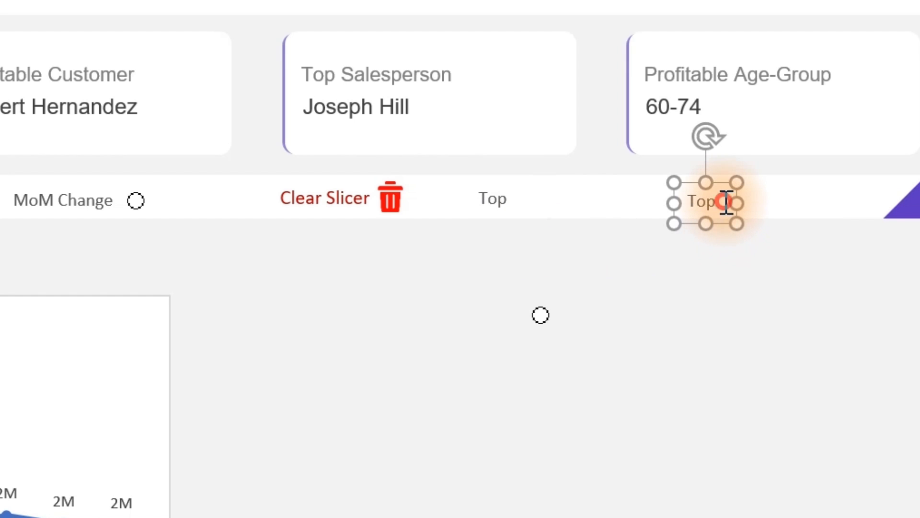
double_click(726, 202)
type("Bottom")
left_click_drag(737, 203, 759, 210)
left_click(600, 310)
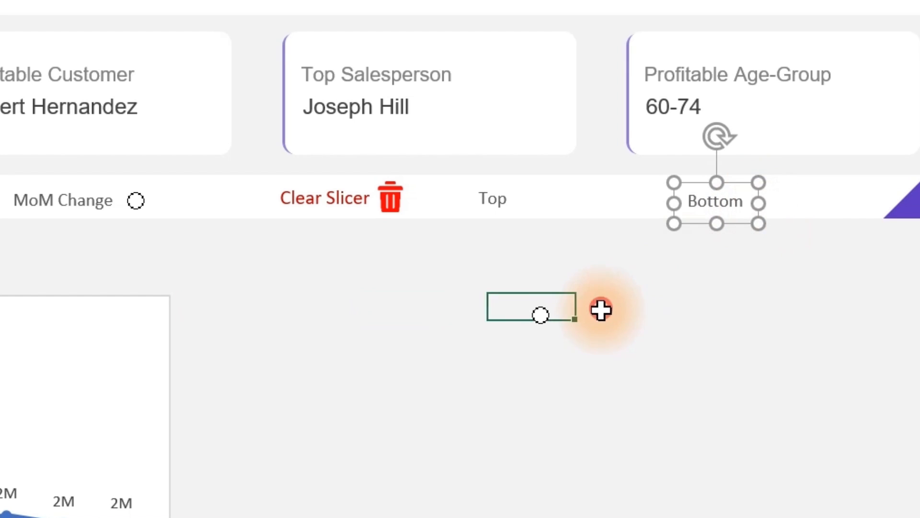
- Move the captionless option button beside the Bottom label and place a duplicate of it beside the Top label
left_click(541, 316)
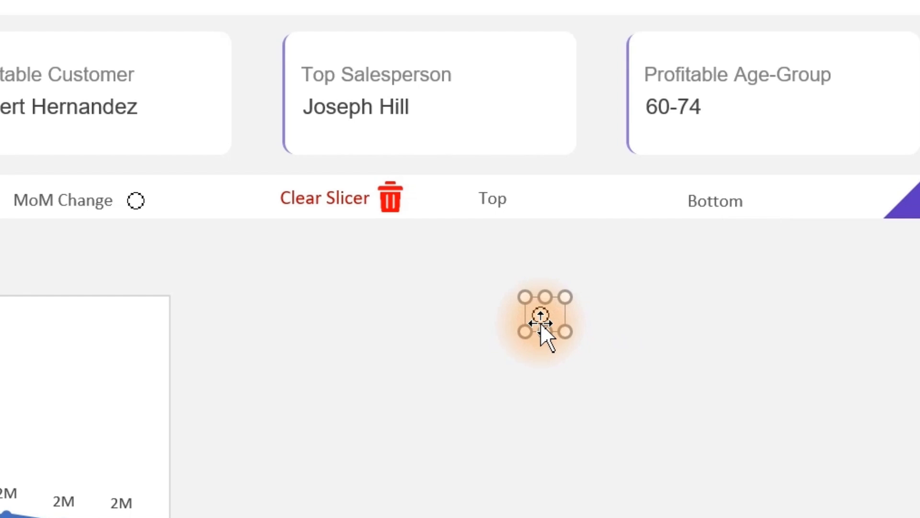
left_click_drag(540, 322, 765, 201)
key("ctrl+d")
left_click(489, 365)
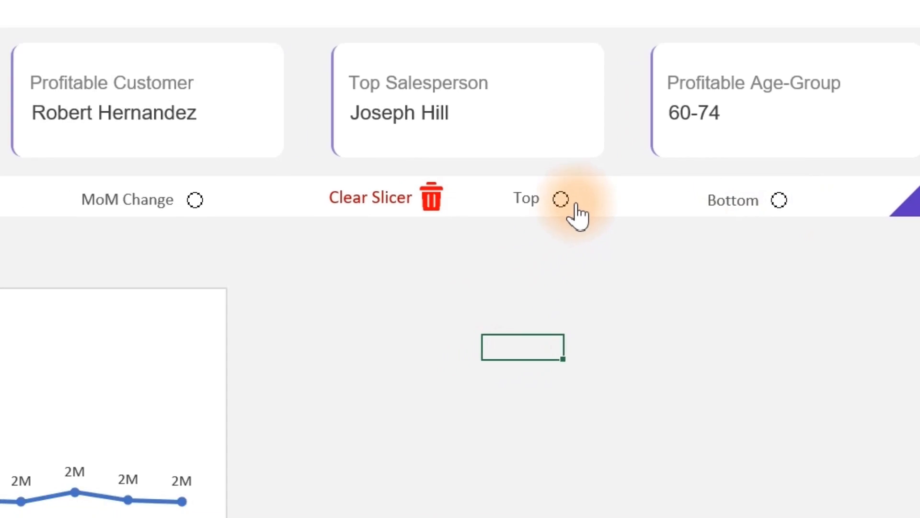
- Test the Top and Bottom option buttons against the revenue view options to see how they affect each other and the chart
left_click(529, 200)
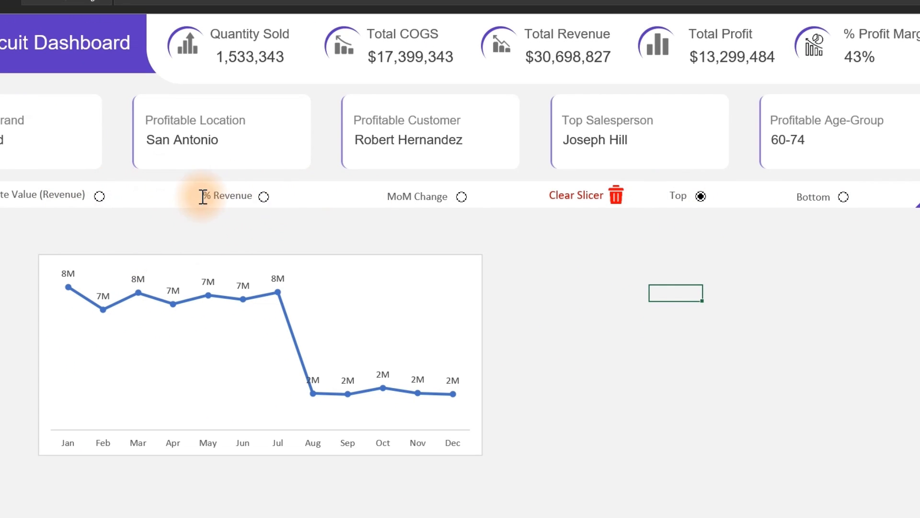
left_click(263, 196)
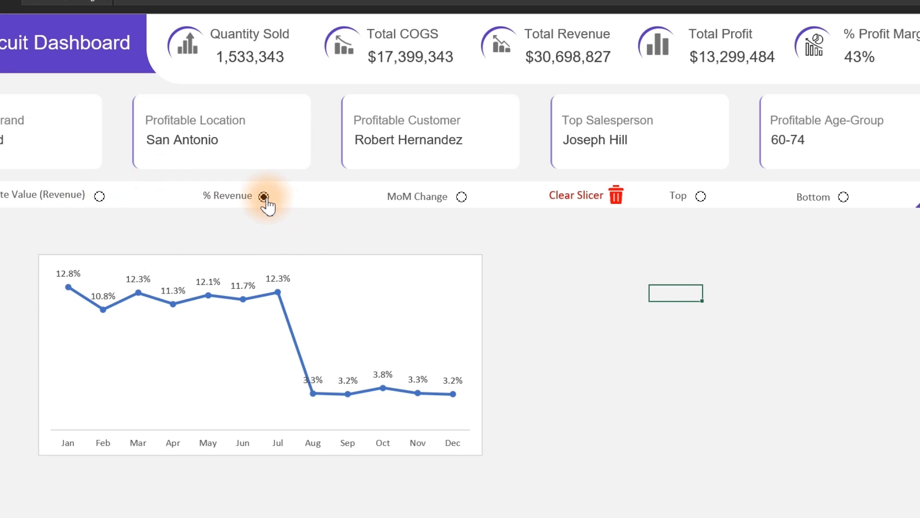
left_click(100, 197)
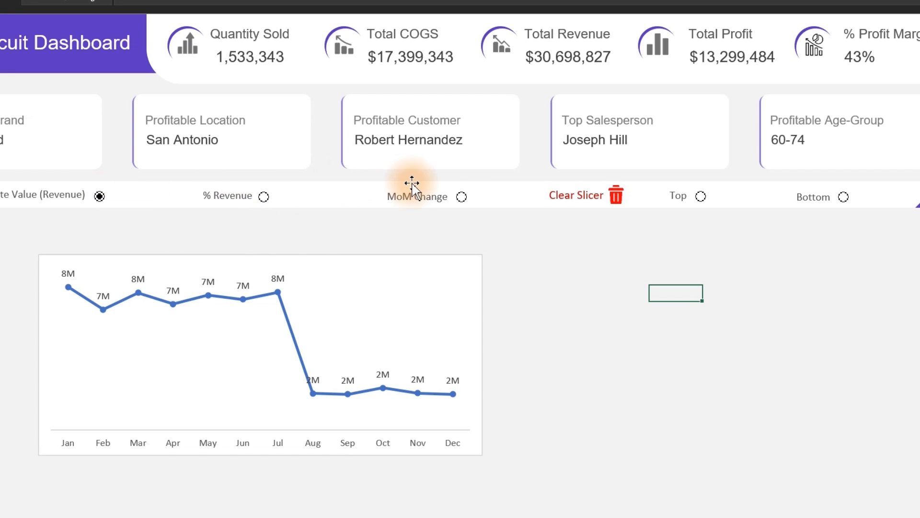
left_click(462, 197)
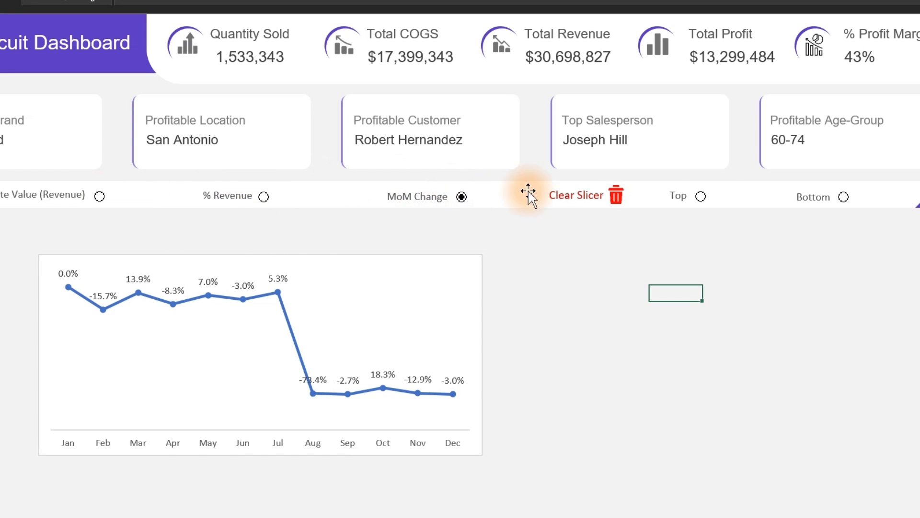
left_click(703, 196)
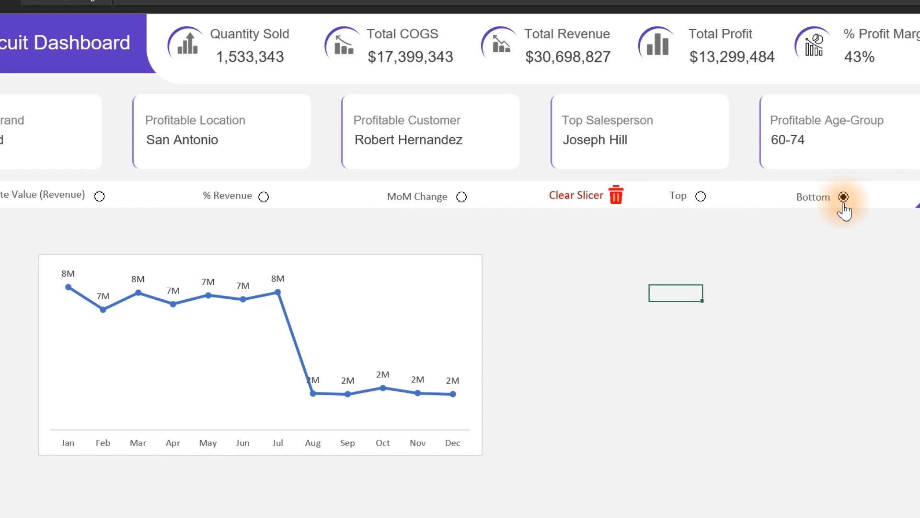
left_click(701, 197)
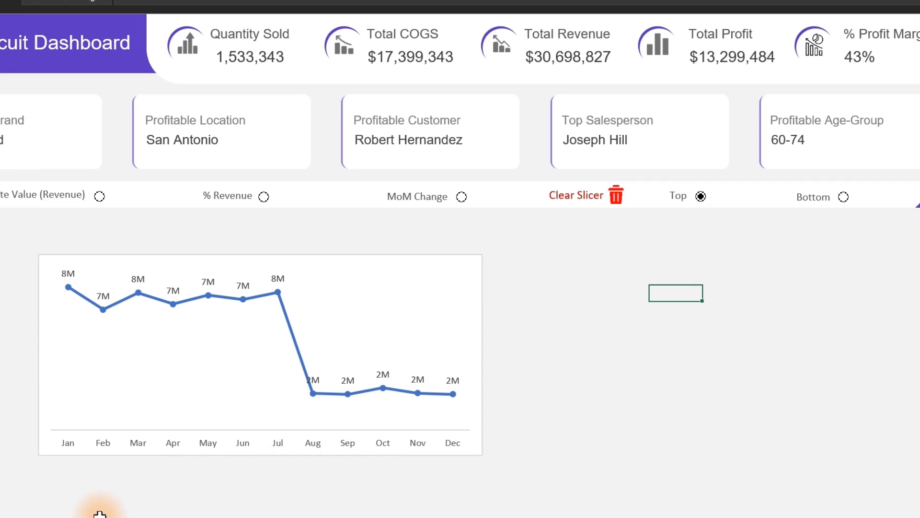
- On the monthly revenue calculation sheet, give the linked cell H4 a dark red fill and white font
key("ctrl+Page_Down")
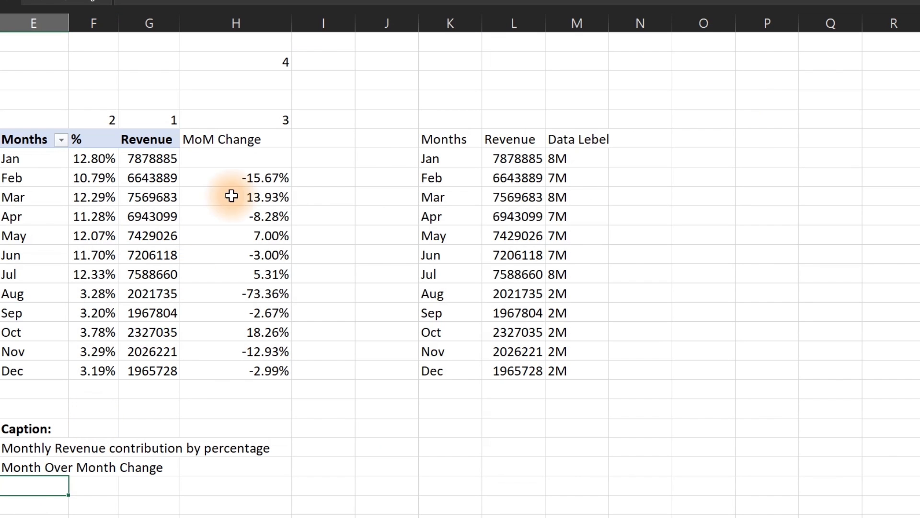
left_click(275, 65)
left_click(259, 1)
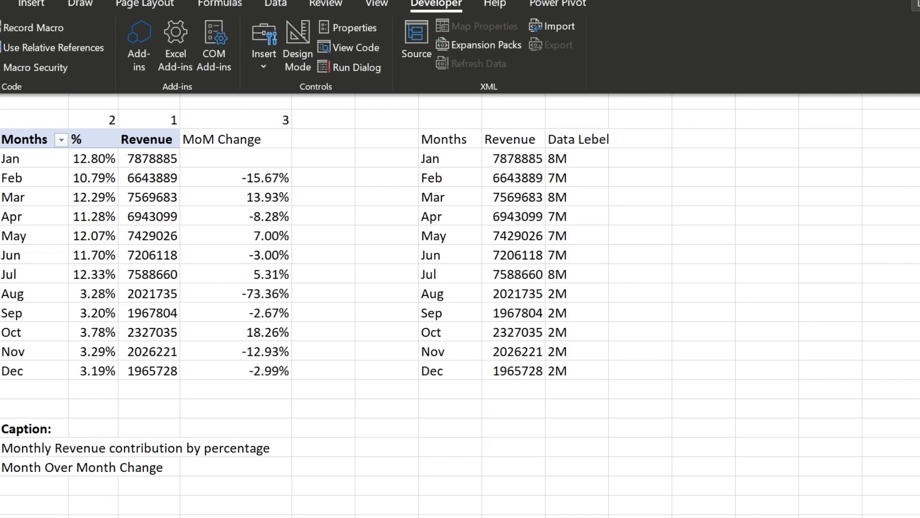
left_click(2, 2)
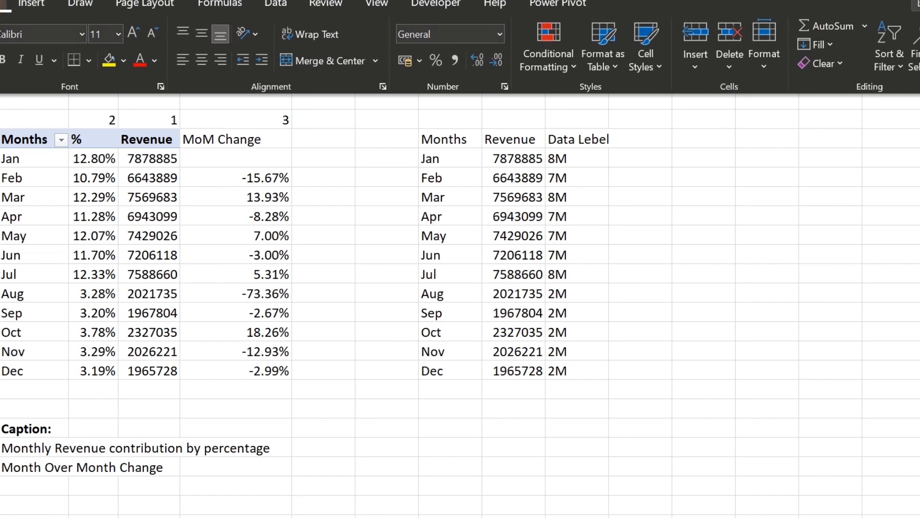
left_click(125, 59)
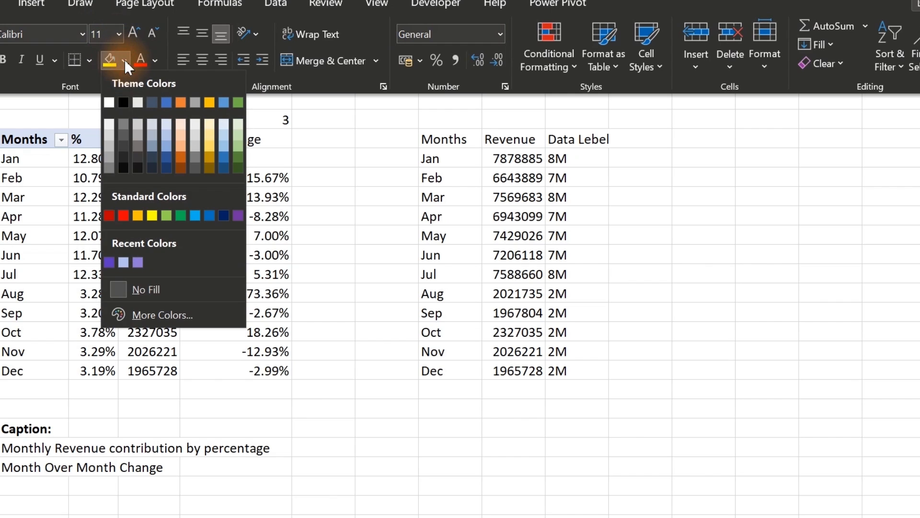
left_click(109, 216)
left_click(156, 58)
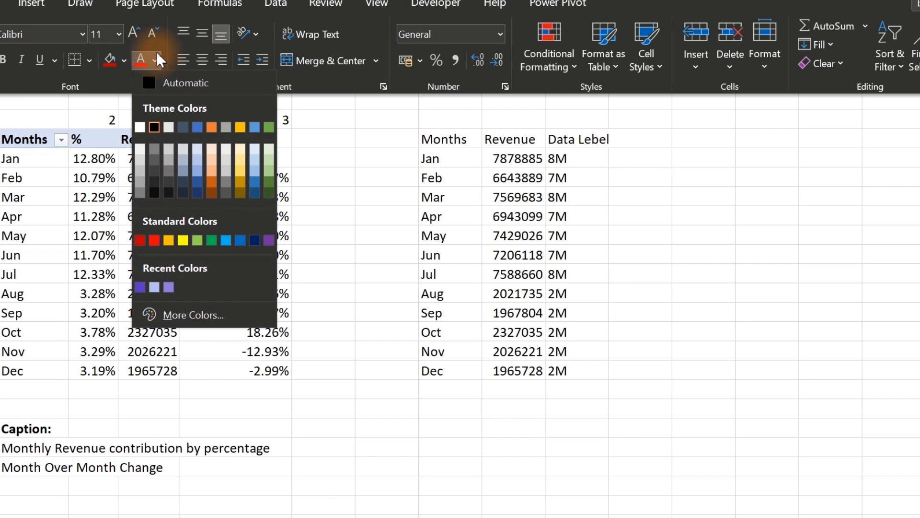
left_click(142, 126)
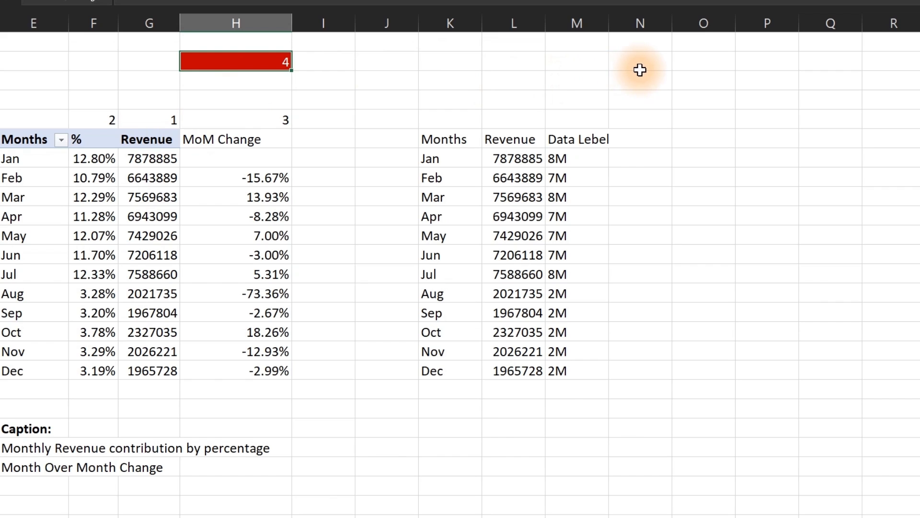
- Give the empty cell Q4 the same dark red fill and white font
left_click(826, 65)
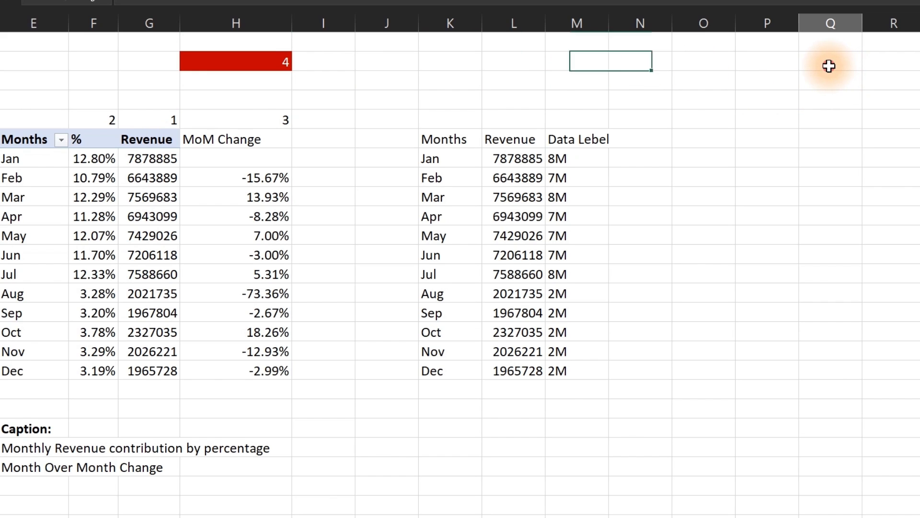
left_click(1, 1)
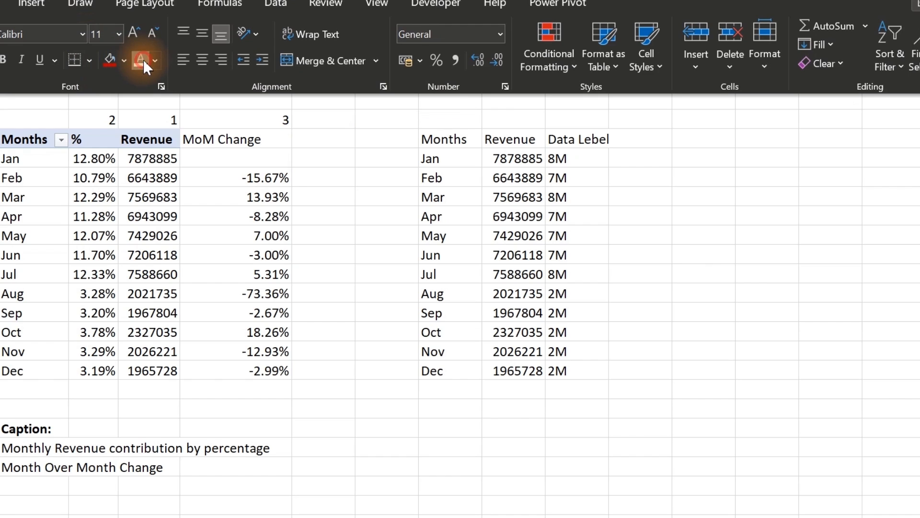
left_click(331, 312)
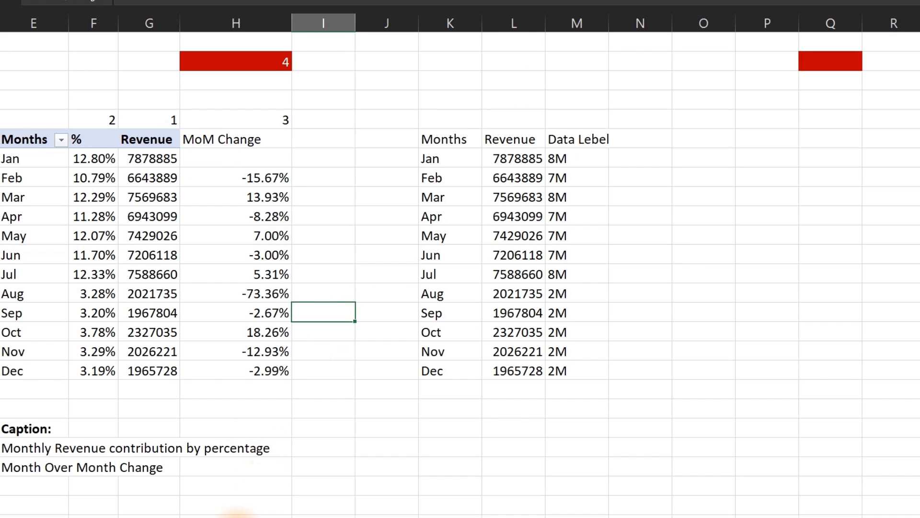
- On the dashboard, change the Top option button's cell link to Sheet9!$Q$4
left_click(237, 515)
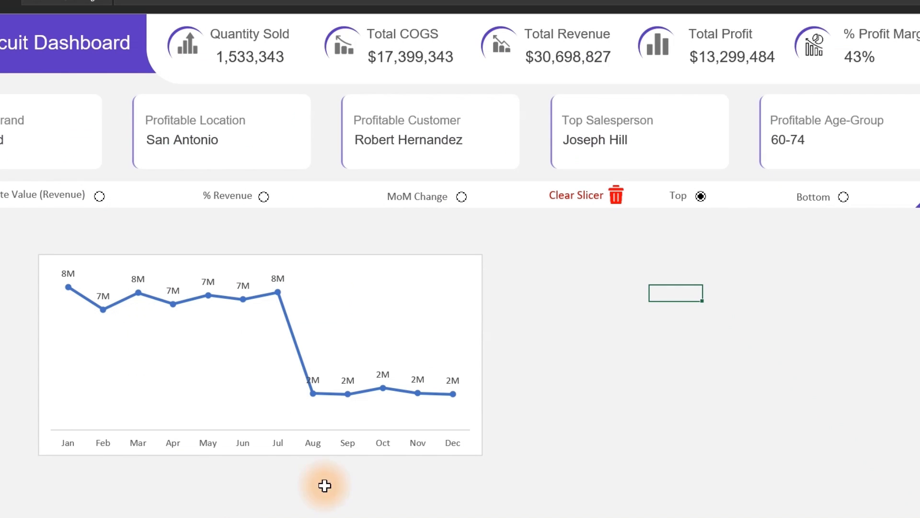
left_click(702, 196)
right_click(701, 197)
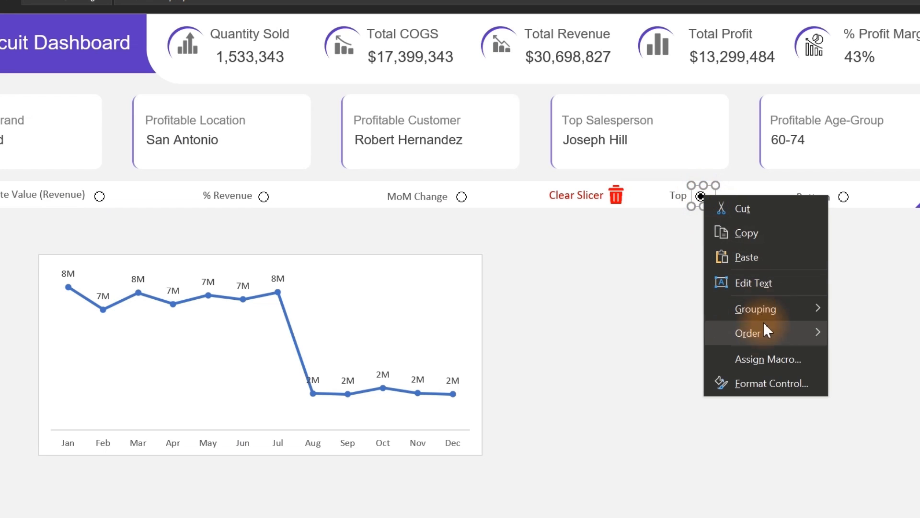
left_click(756, 384)
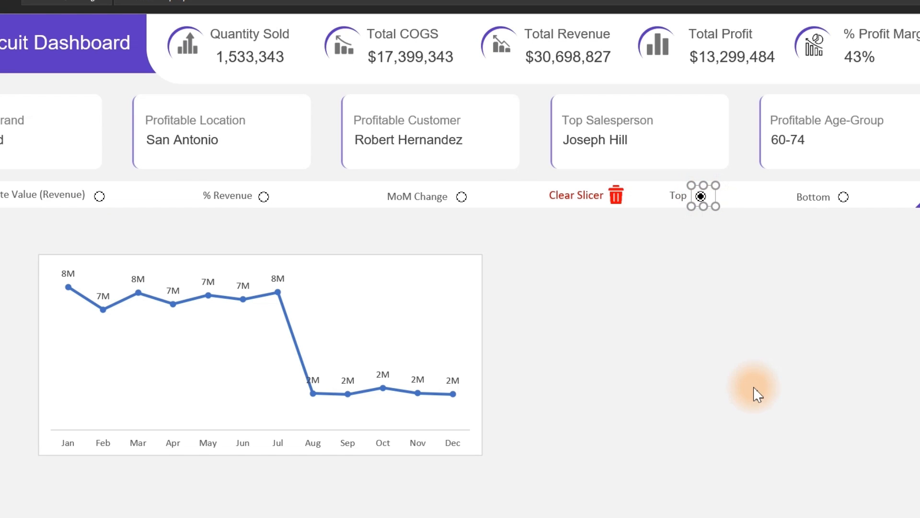
left_click_drag(209, 302, 179, 304)
left_click(837, 60)
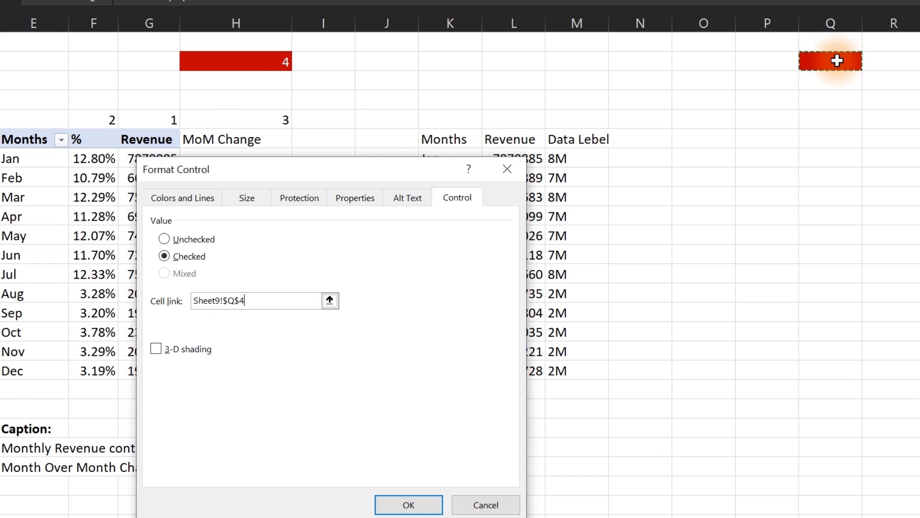
left_click(408, 505)
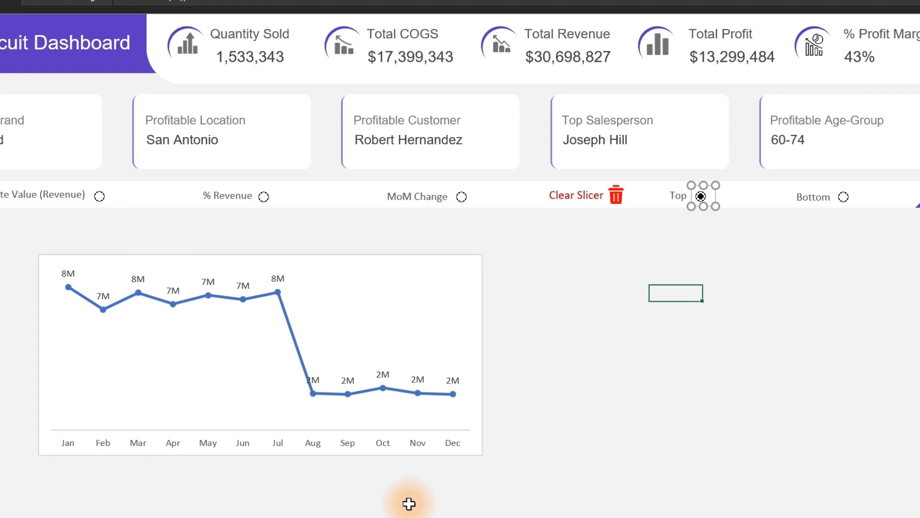
left_click(515, 451)
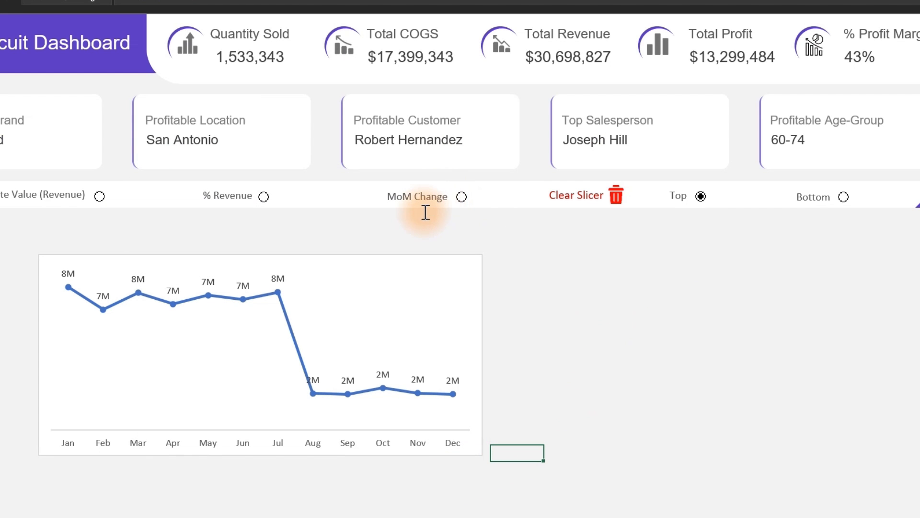
- Test the % Revenue, Value (Revenue), Top and Bottom option buttons to check whether the chart labels respond with the Q4 link
left_click(264, 196)
left_click(99, 196)
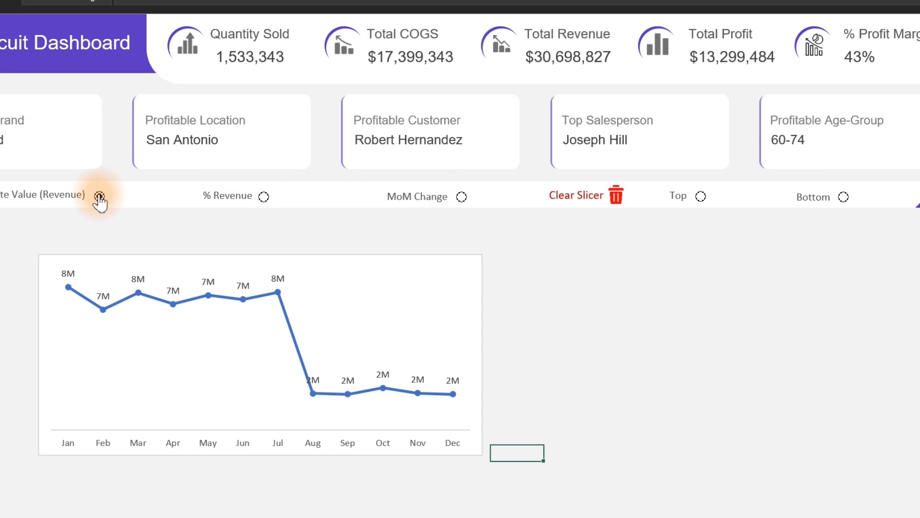
left_click(700, 197)
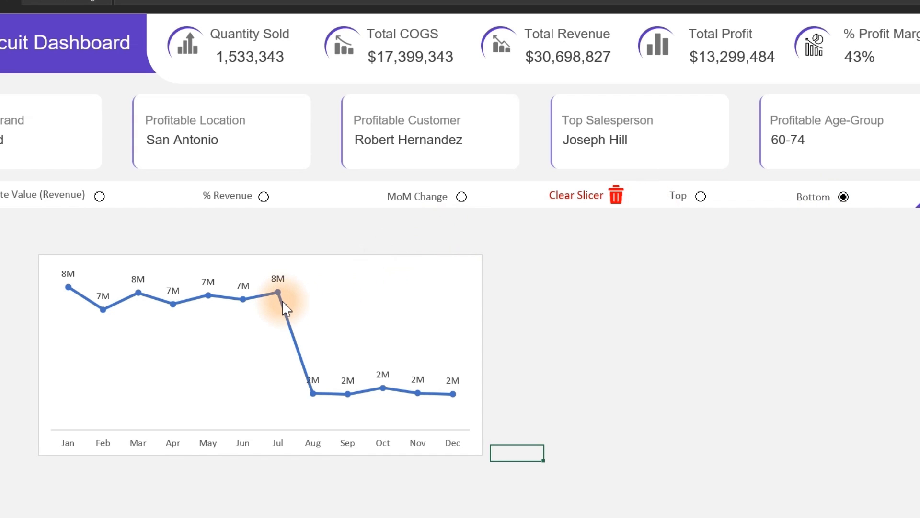
mouse_move(284, 307)
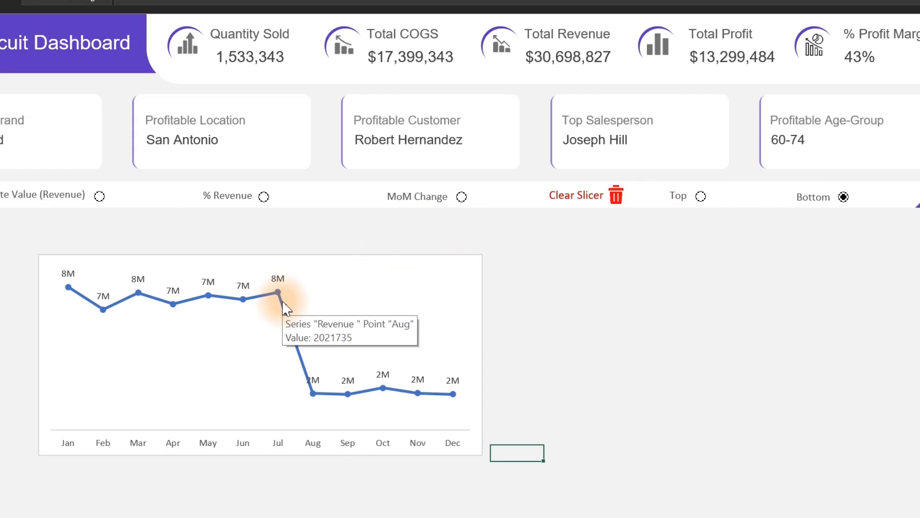
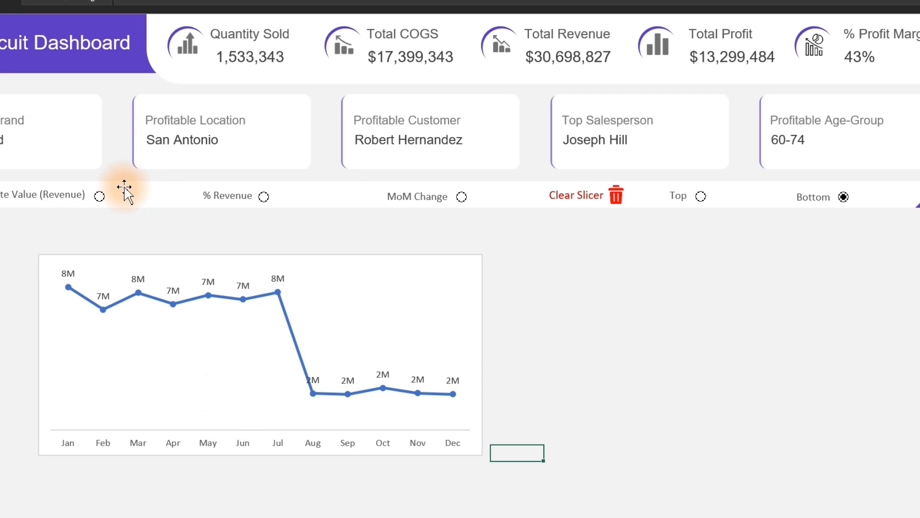
- Change the Value (Revenue) option button's cell link back to Sheet9!$H$4
right_click(99, 194)
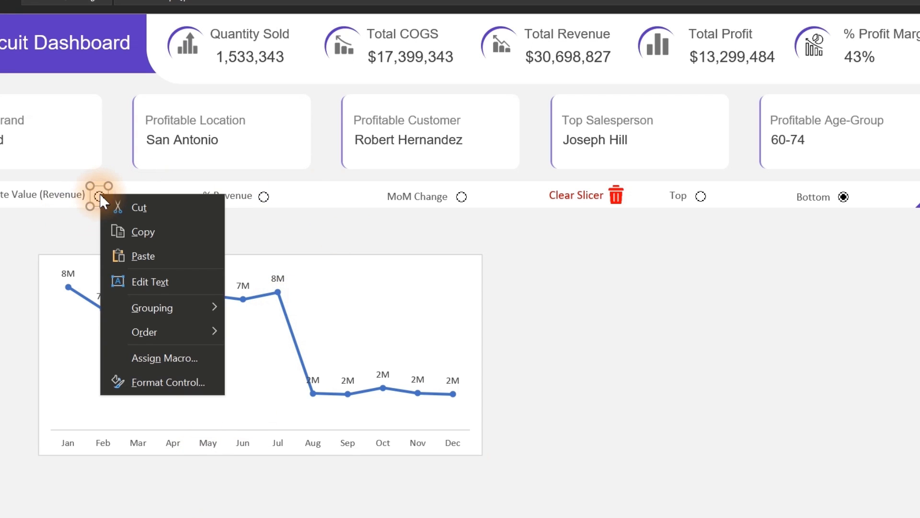
left_click(166, 380)
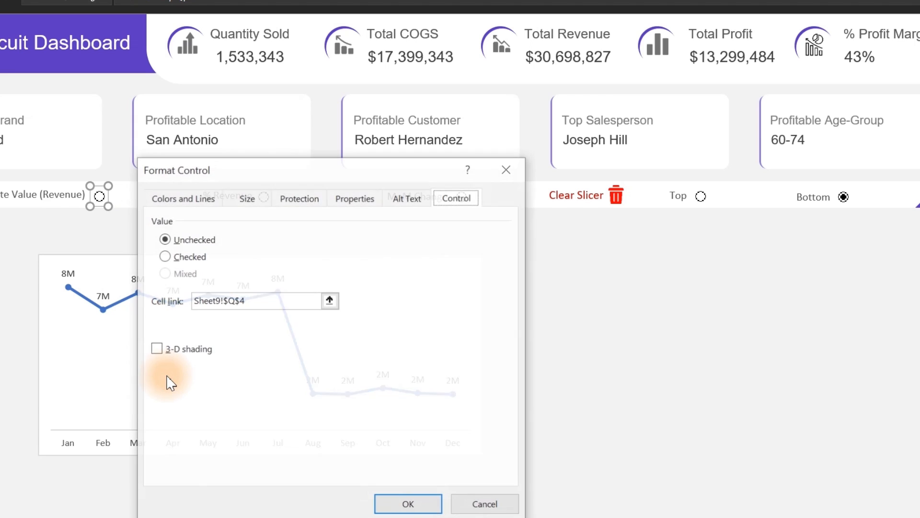
left_click(255, 301)
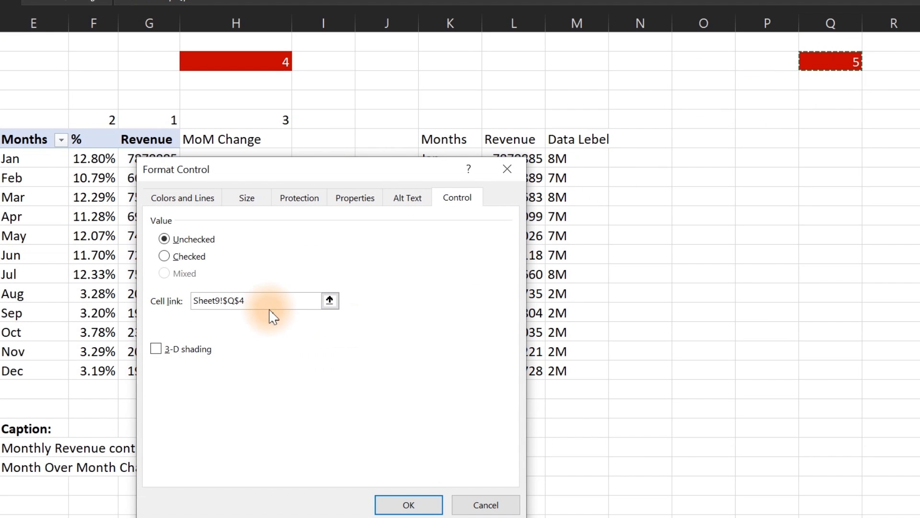
left_click_drag(259, 301, 217, 305)
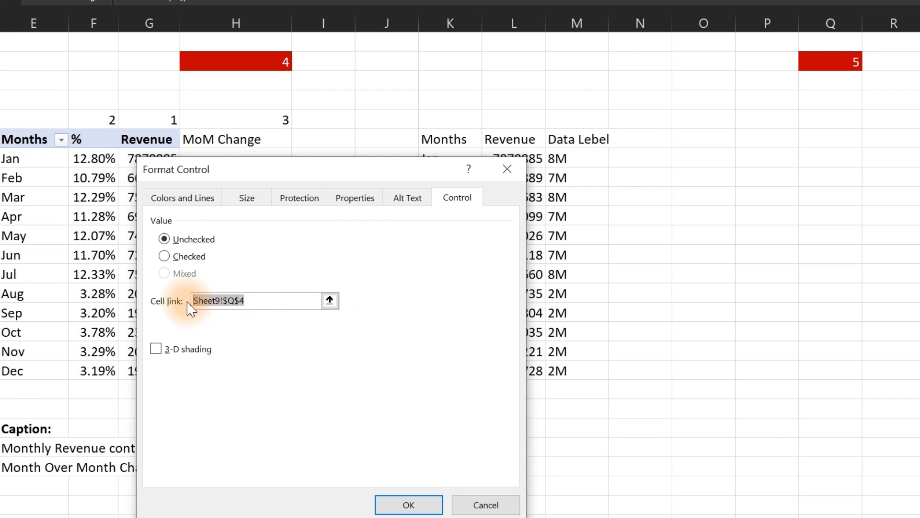
left_click(237, 61)
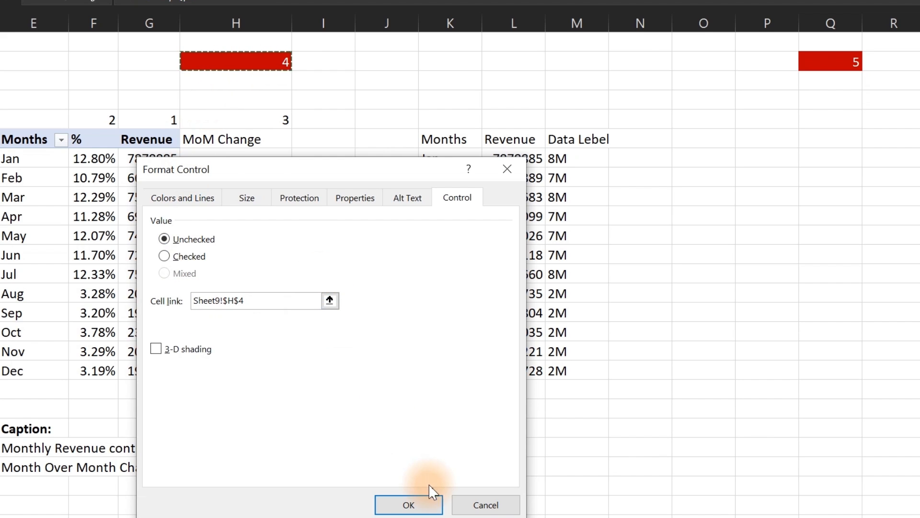
left_click(409, 503)
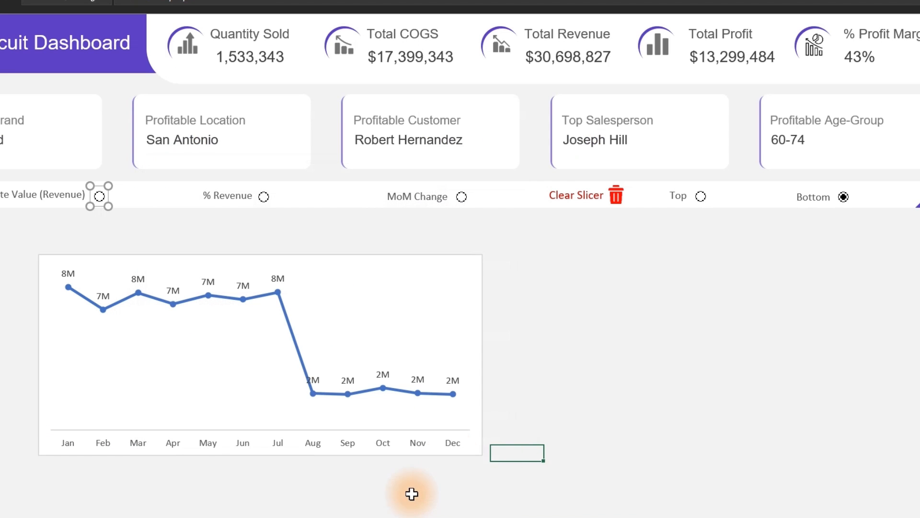
left_click(620, 323)
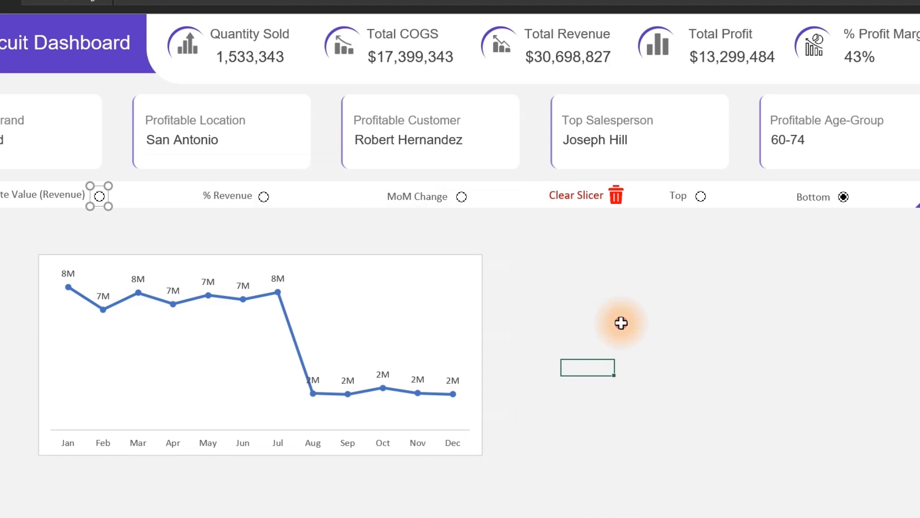
- Switch through % Revenue, Value (Revenue), MoM Change and Top to check how the chart labels respond with the H4 link
left_click(264, 196)
left_click(100, 196)
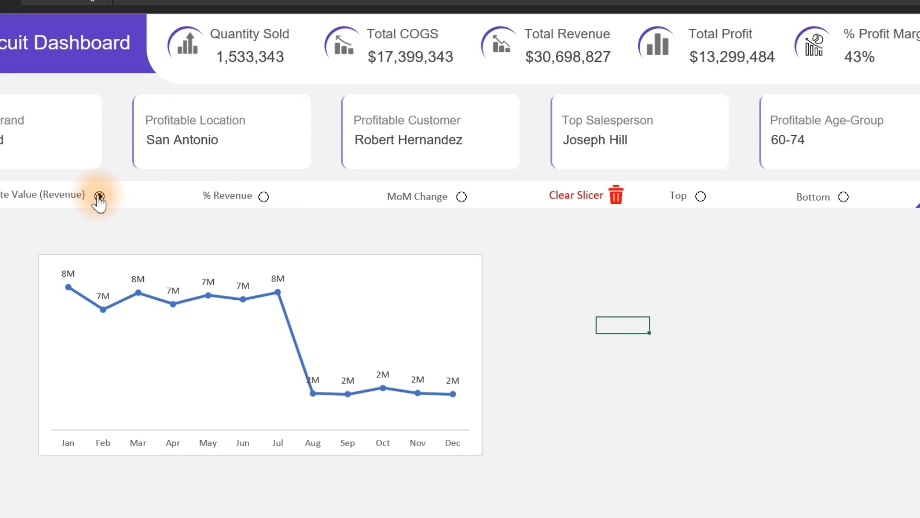
left_click(462, 197)
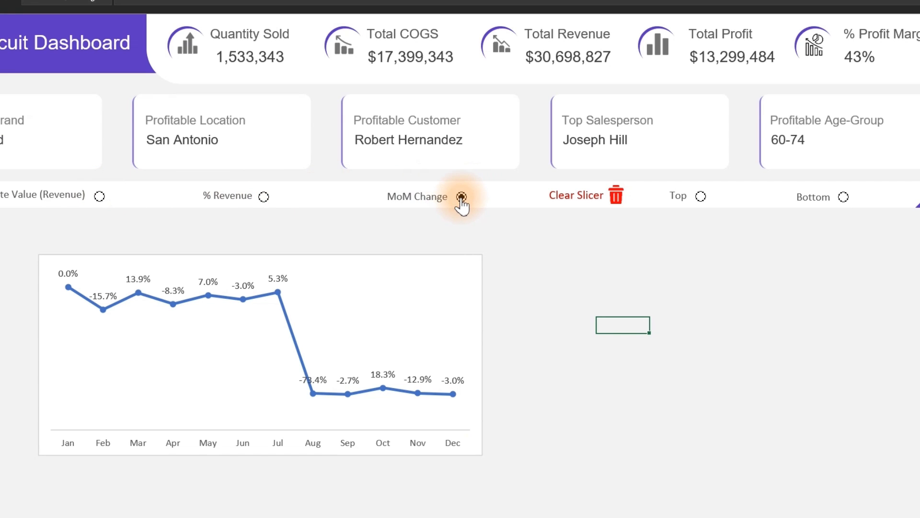
left_click(701, 196)
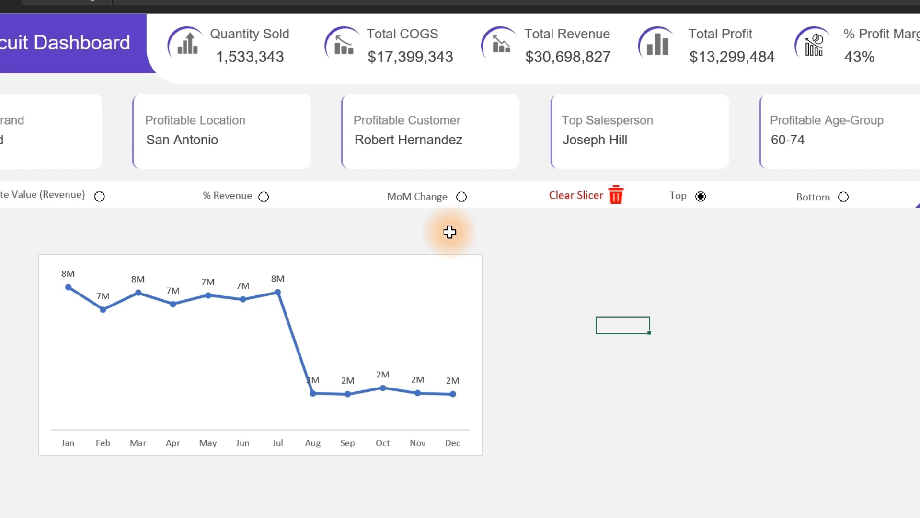
- Shrink the frames of the Top and Bottom option buttons slightly so they fit closer around their circles
left_click(709, 259)
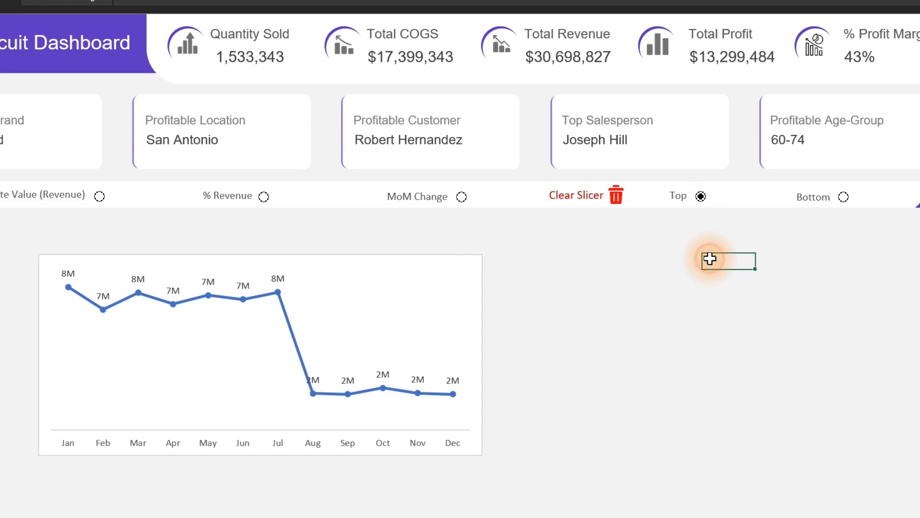
left_click(702, 196, "ctrl")
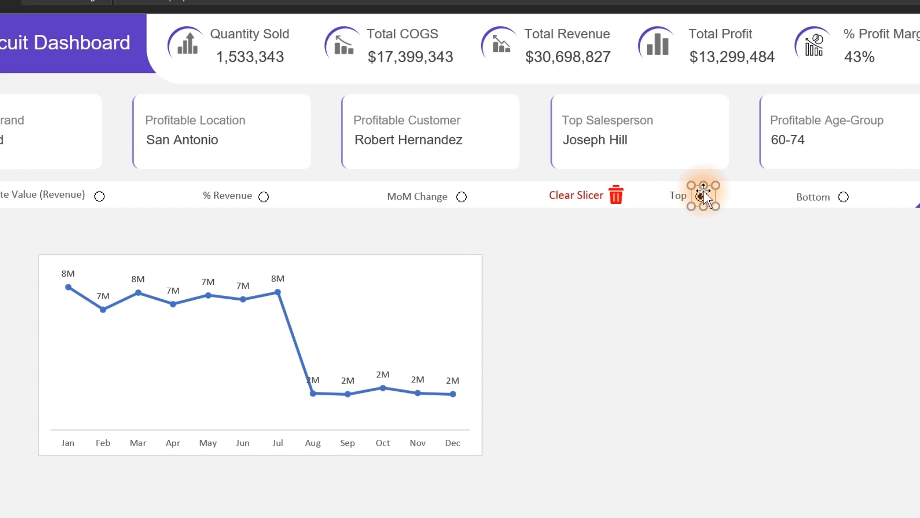
left_click_drag(716, 206, 713, 206)
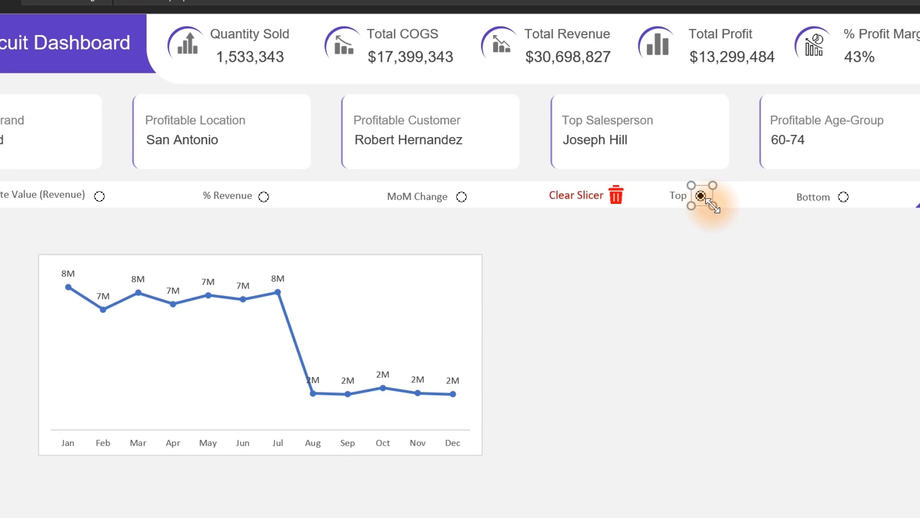
left_click(771, 243)
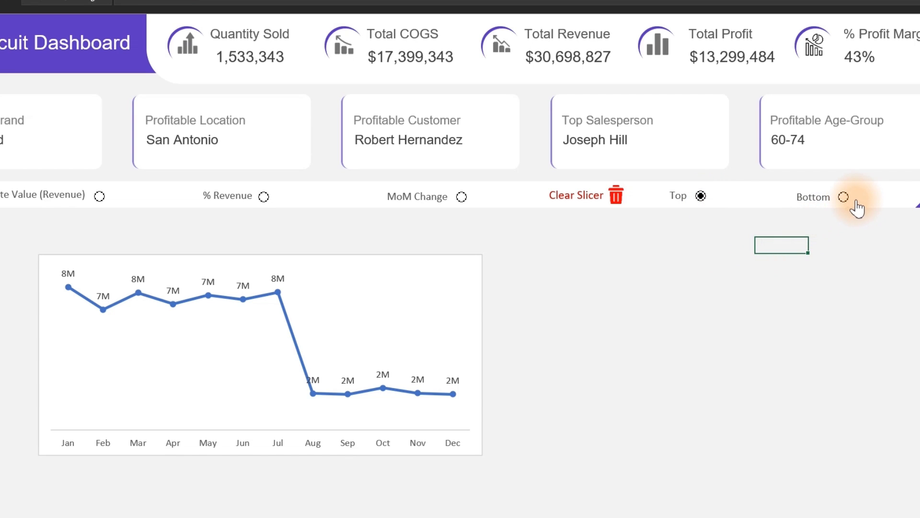
left_click(846, 196, "ctrl")
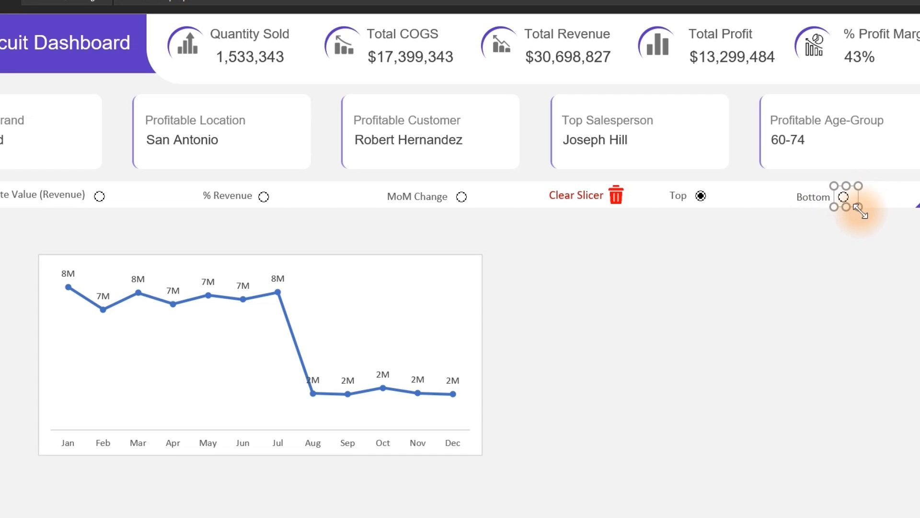
left_click_drag(863, 209, 856, 205)
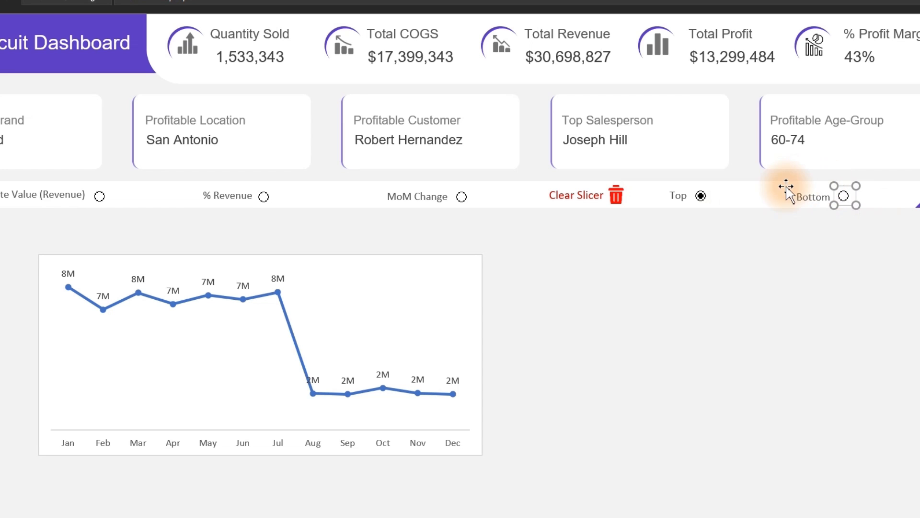
- Draw a group box form control around the Top and Bottom option buttons and their labels
left_click(783, 293)
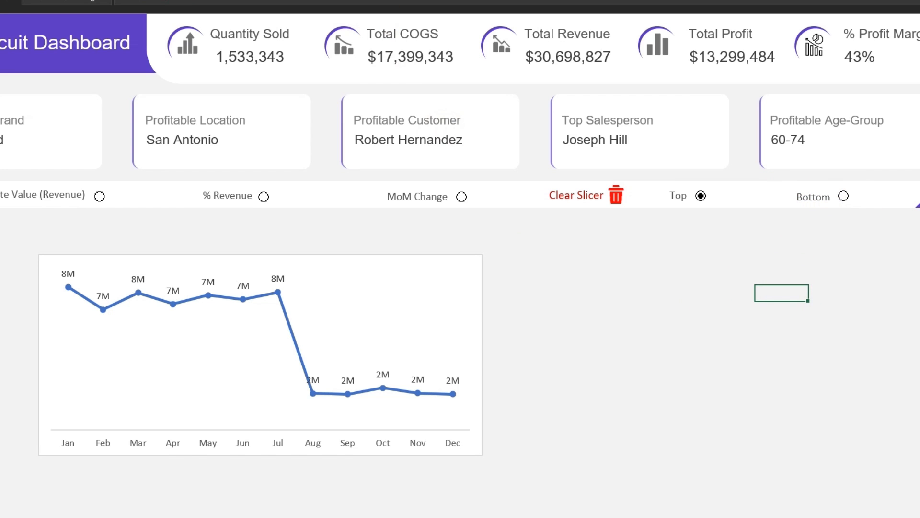
left_click(479, 1)
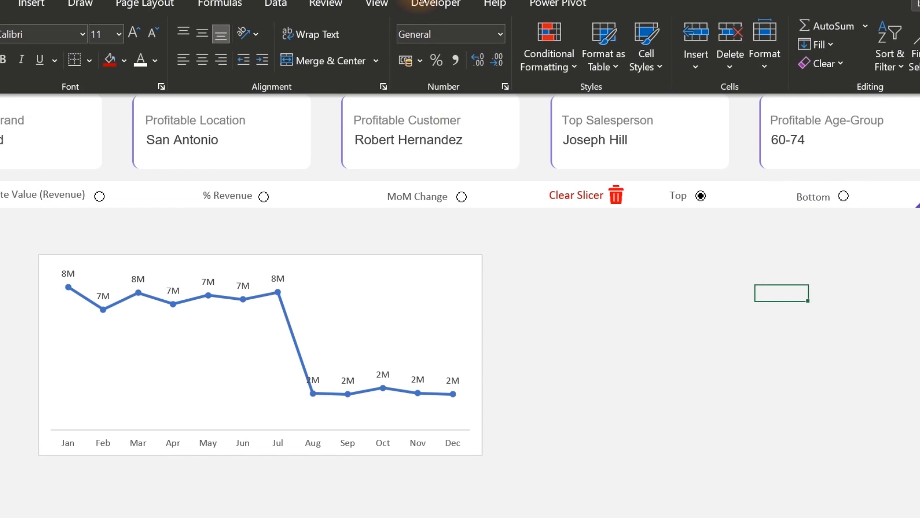
left_click(424, 5)
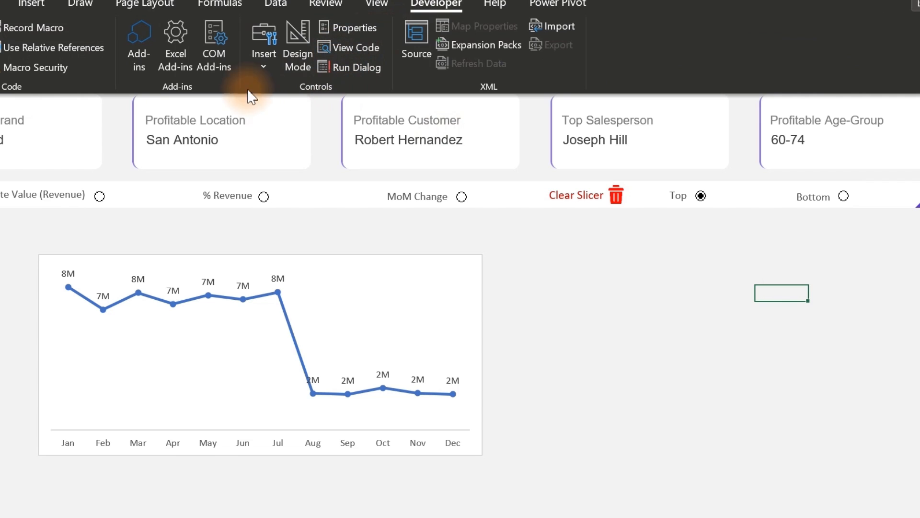
left_click(261, 71)
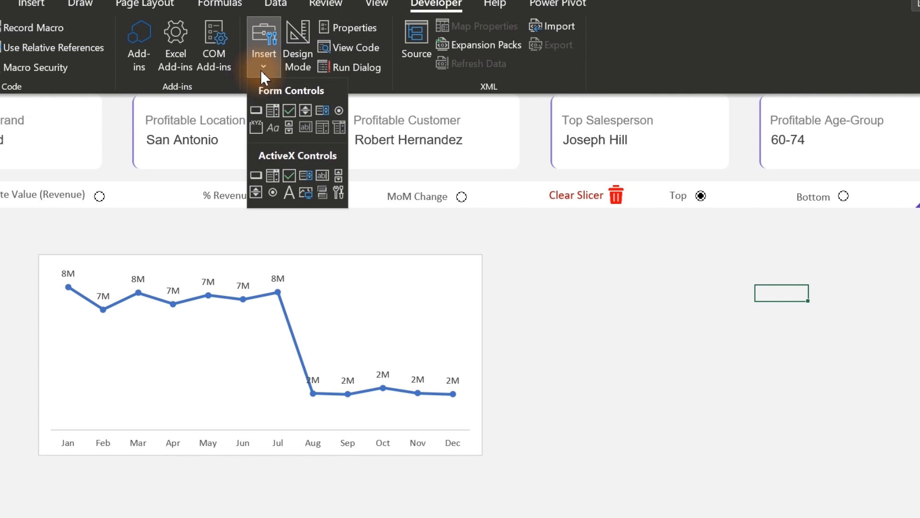
left_click(254, 123)
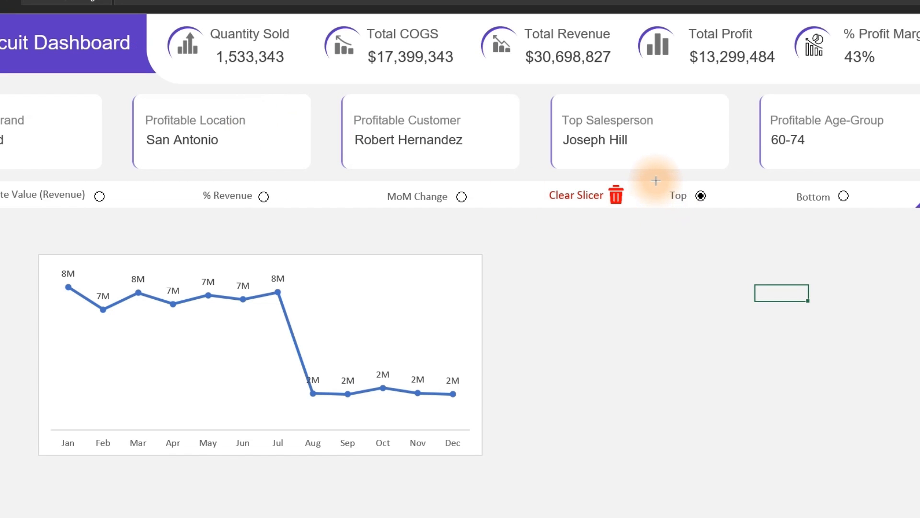
left_click_drag(656, 182, 865, 202)
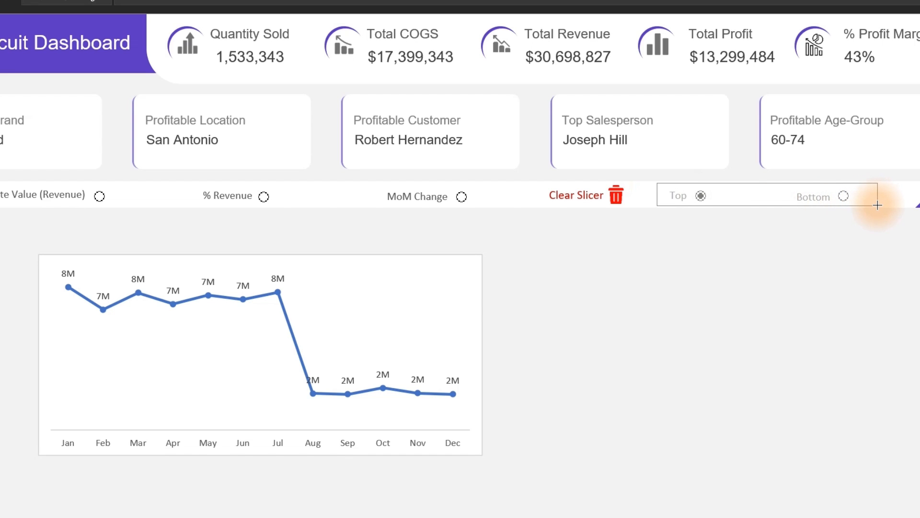
left_click_drag(877, 205, 877, 204)
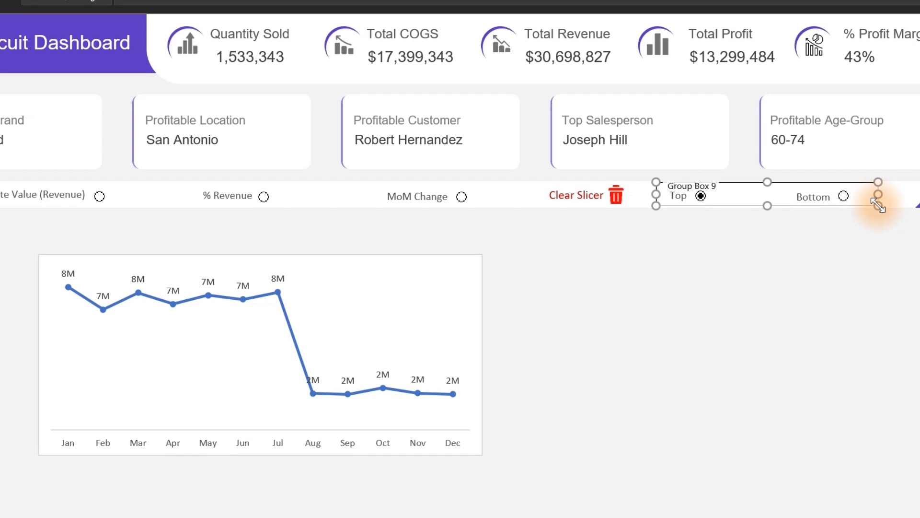
left_click(793, 288)
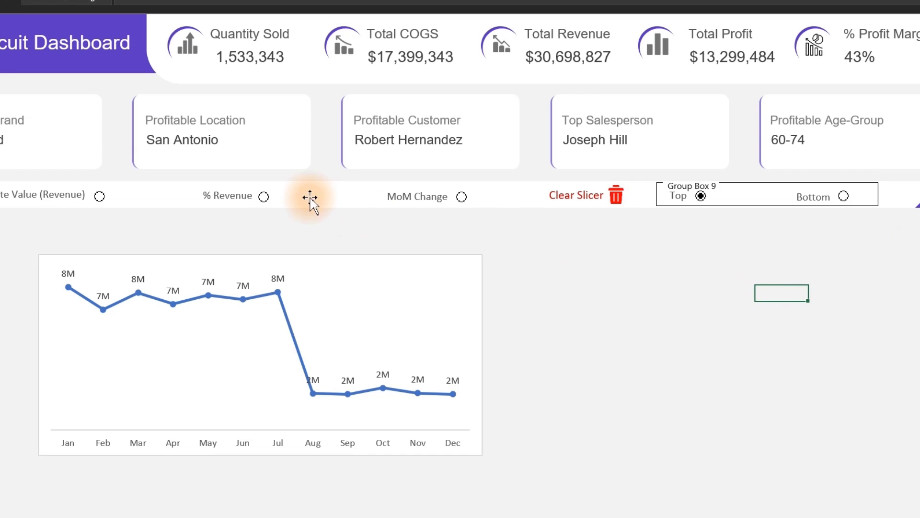
- Test that % Revenue and MoM Change can be selected independently of the Top and Bottom option buttons
left_click(263, 196)
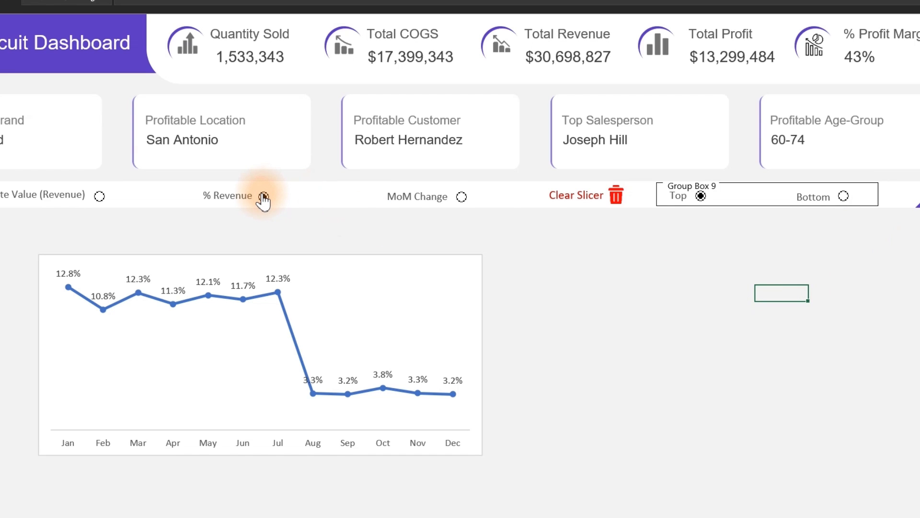
left_click(843, 196)
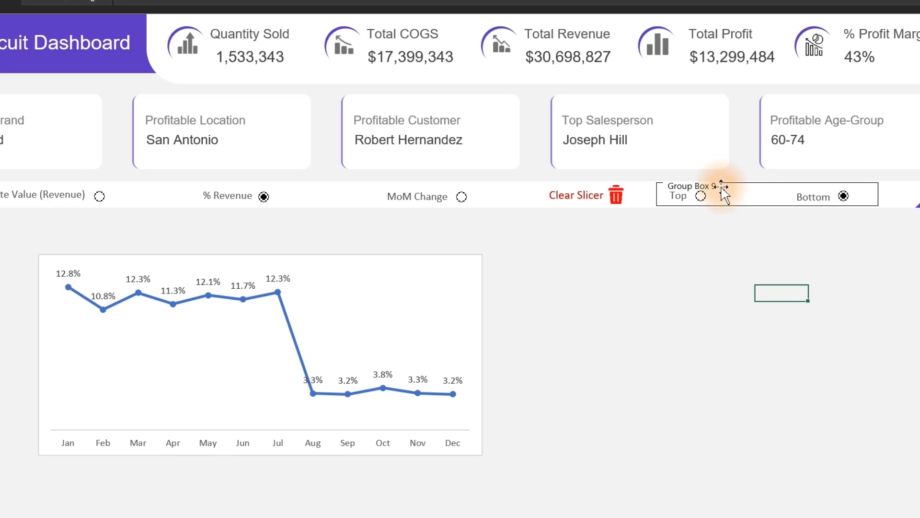
left_click(701, 196)
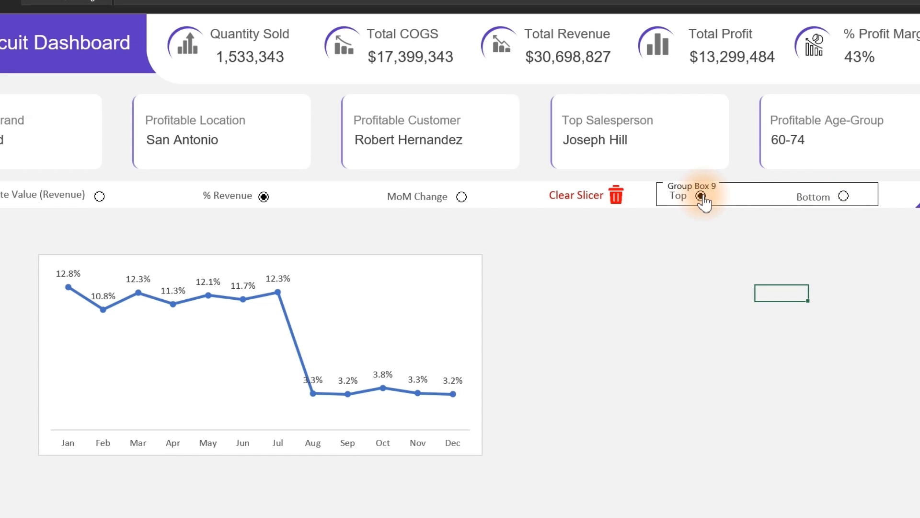
left_click(460, 197)
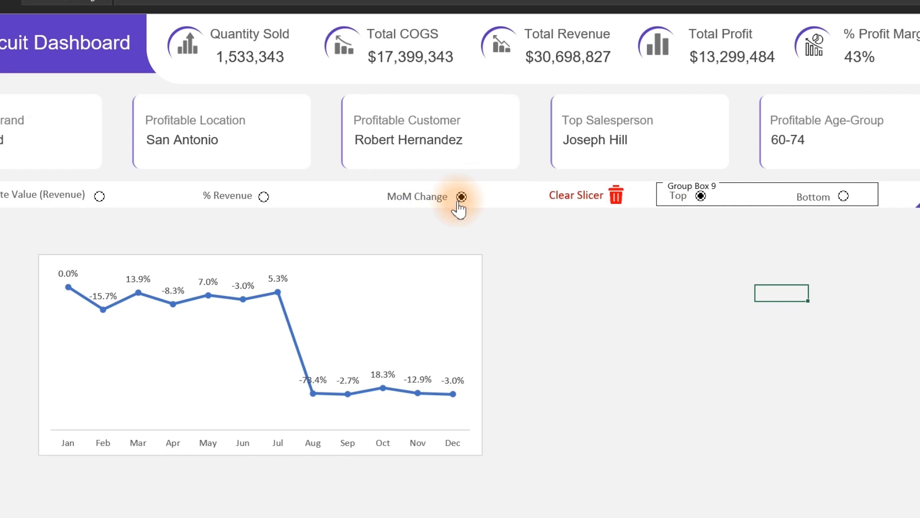
- Link the Top option button to the red cell Q4 on Sheet9
right_click(700, 200)
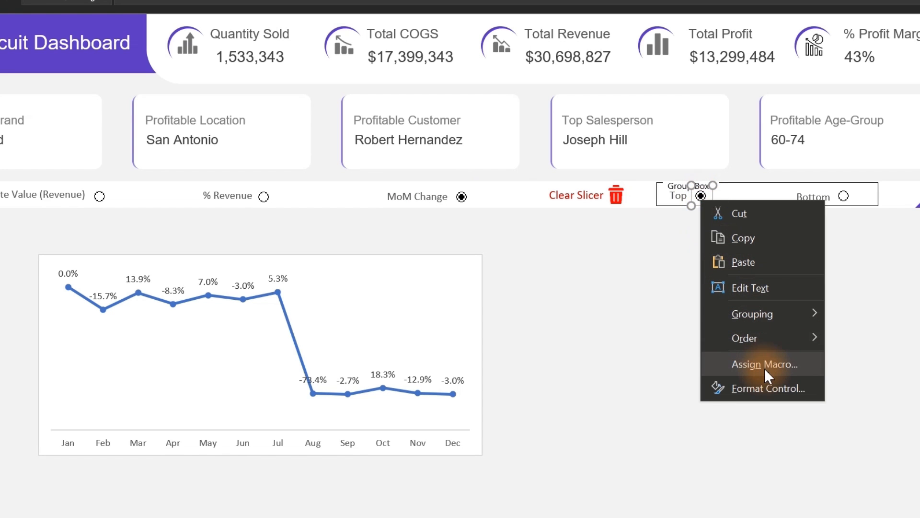
left_click(762, 387)
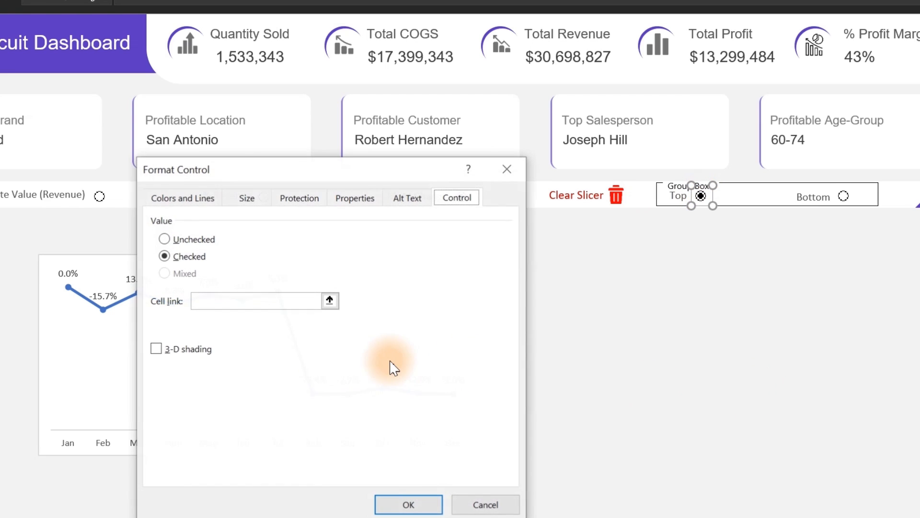
left_click(274, 298)
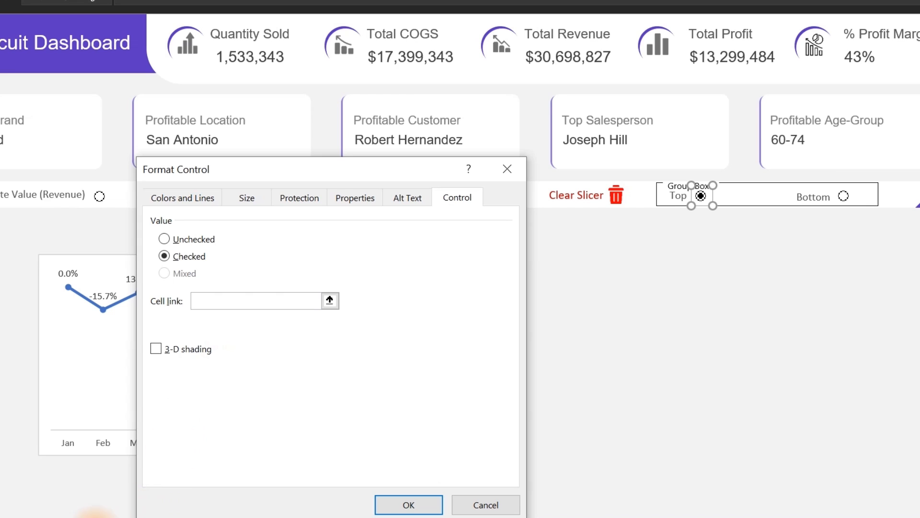
left_click(144, 516)
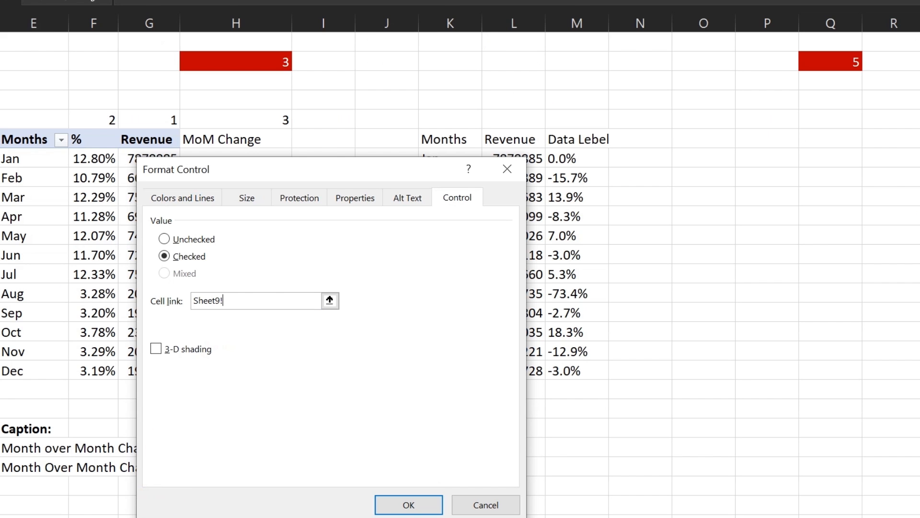
left_click(842, 65)
left_click(410, 503)
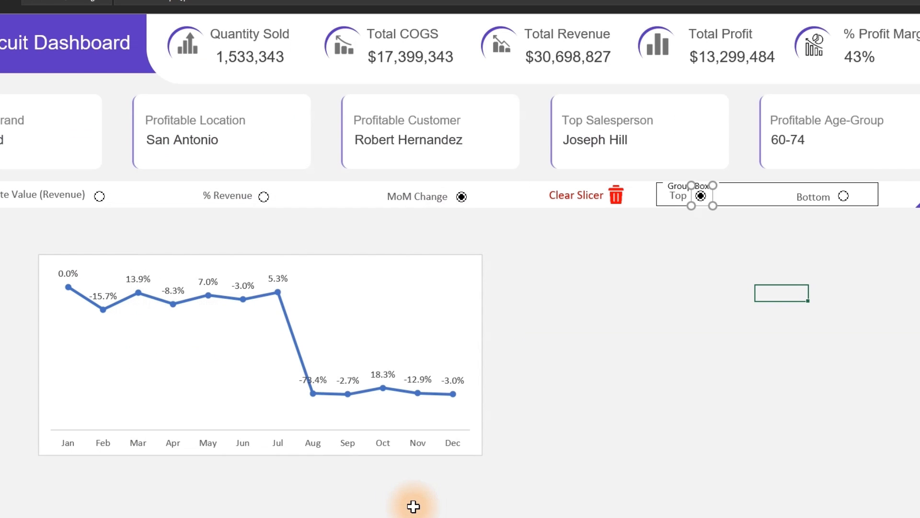
left_click(654, 359)
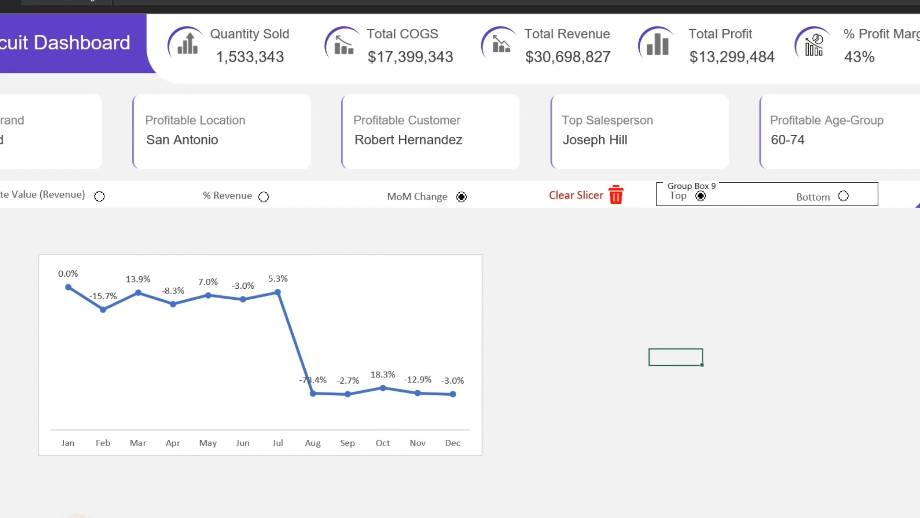
- Check the linked cell Q4 on Sheet9 with Top selected and again with Bottom selected
left_click(149, 516)
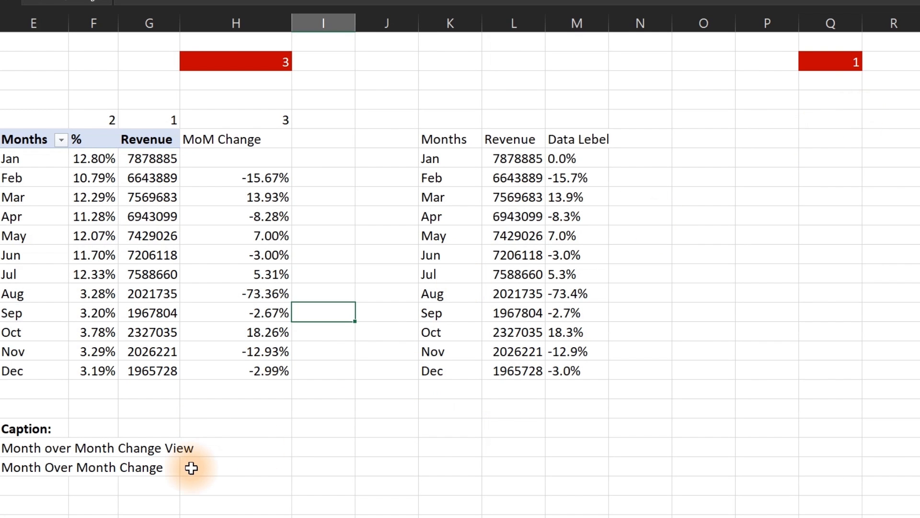
left_click(235, 516)
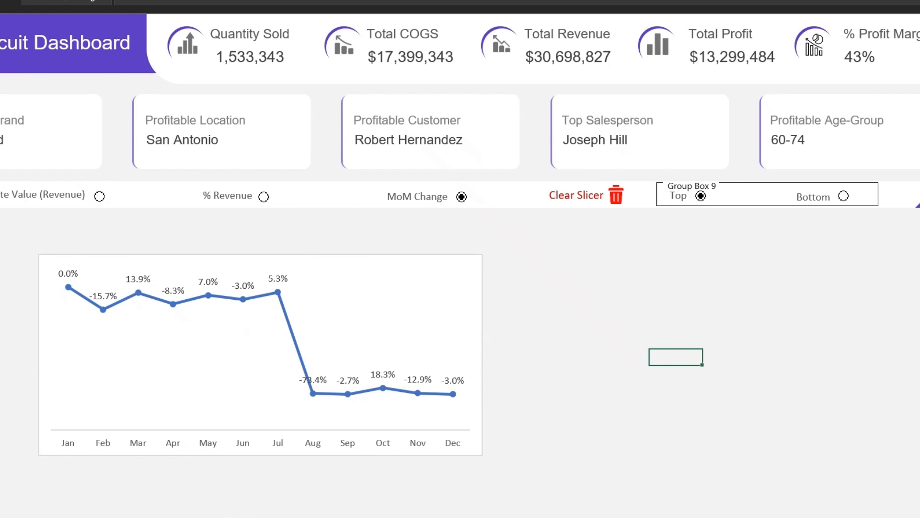
left_click(844, 197)
left_click(148, 517)
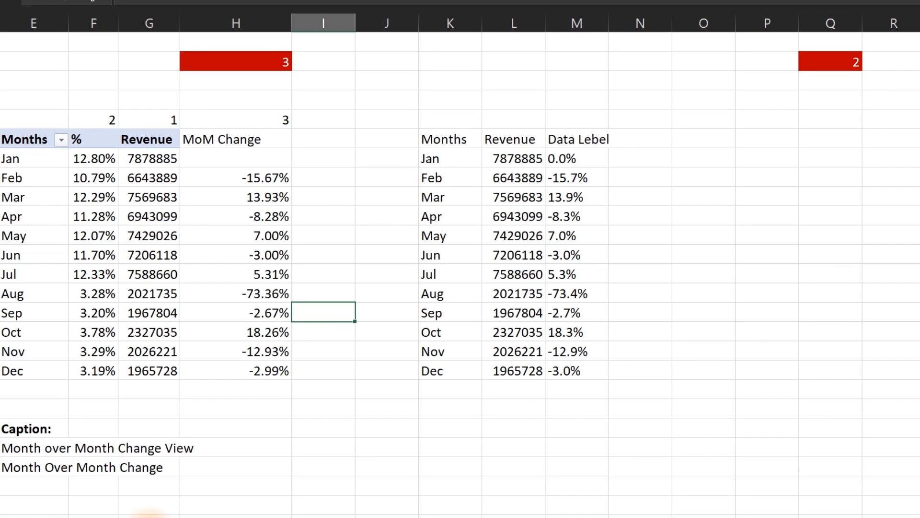
left_click(235, 516)
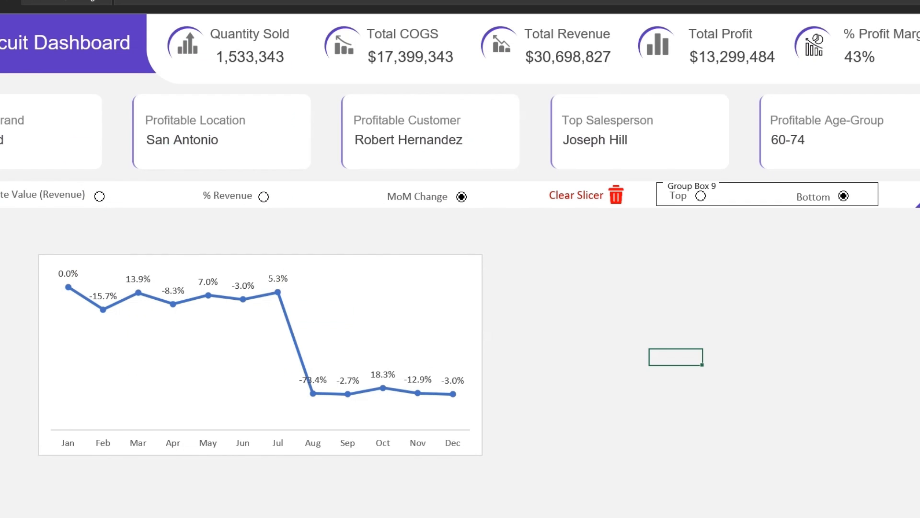
- Delete the caption text of the group box around the Top and Bottom option buttons
left_click(715, 185)
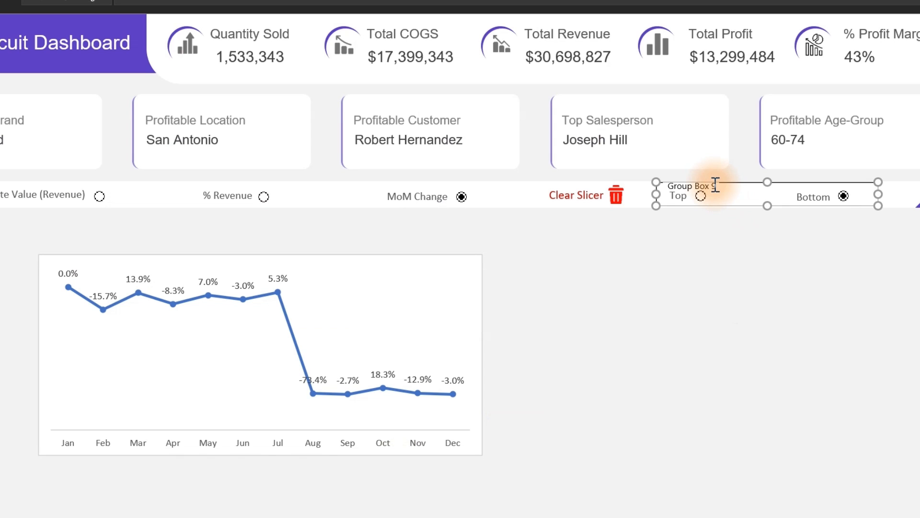
left_click(716, 186)
key("Delete")
key("Delete")
key("Delete")
key("Delete")
key("Delete")
key("Delete")
key("Delete")
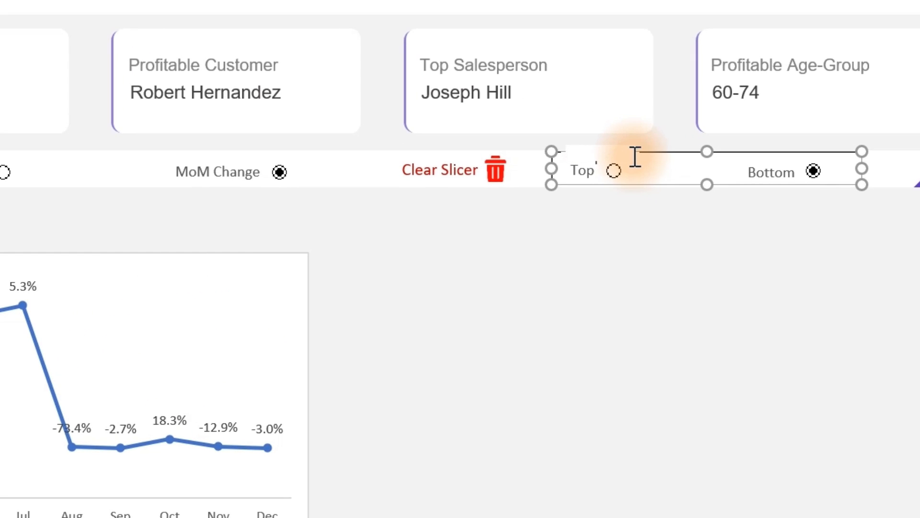
left_click(561, 276)
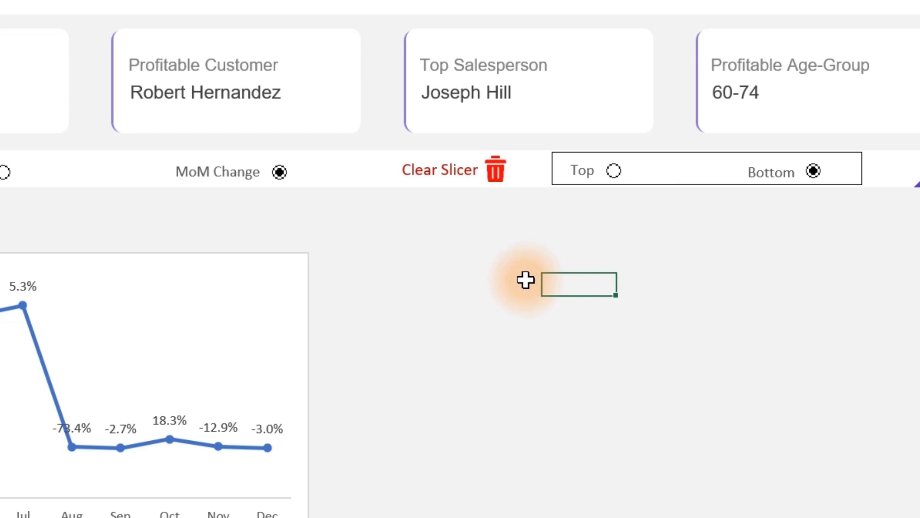
- Duplicate the white bar behind the option buttons and resize the copy to cover the Top and Bottom group box
left_click(111, 171)
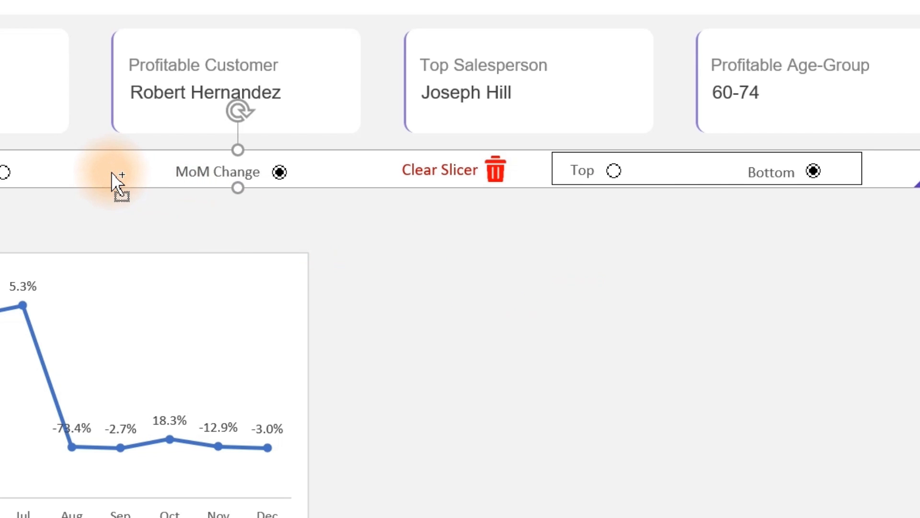
key("ctrl+d")
left_click_drag(0, 188, 745, 149)
left_click_drag(820, 177, 619, 157)
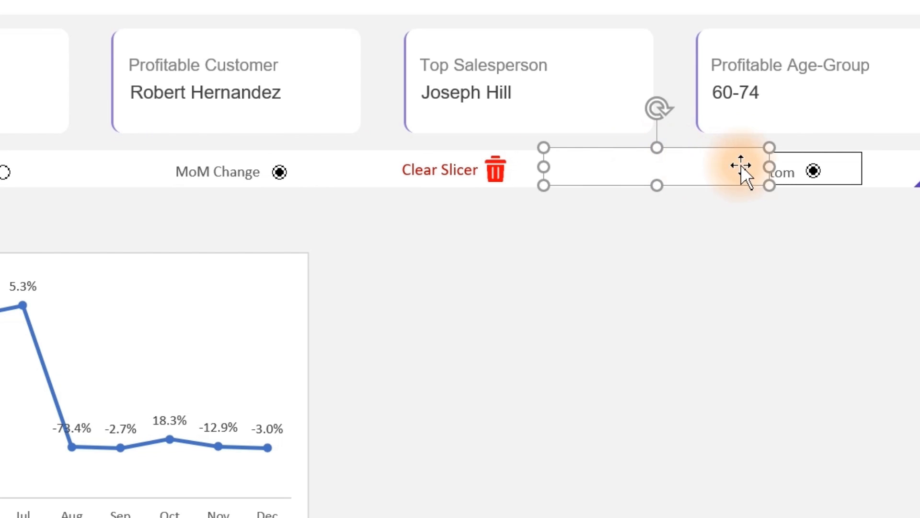
left_click_drag(770, 166, 864, 172)
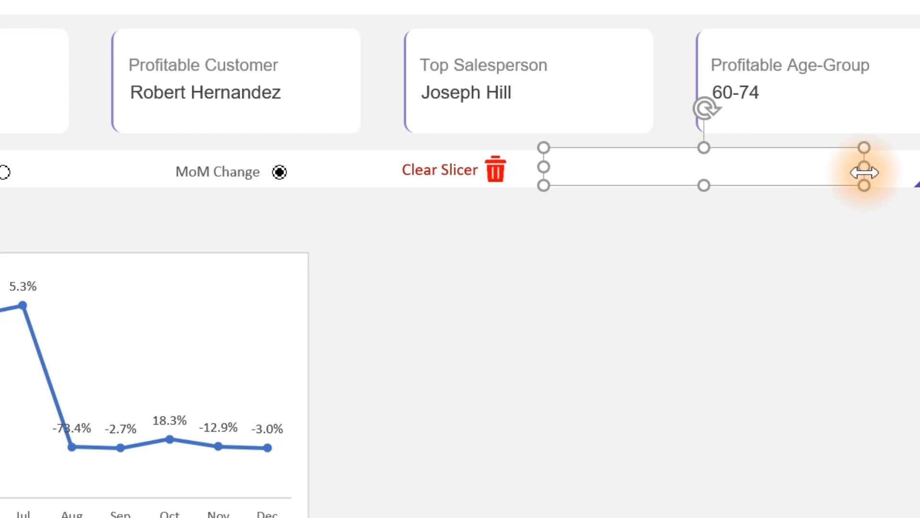
- Set the duplicated rectangle to No fill
key("ctrl+1")
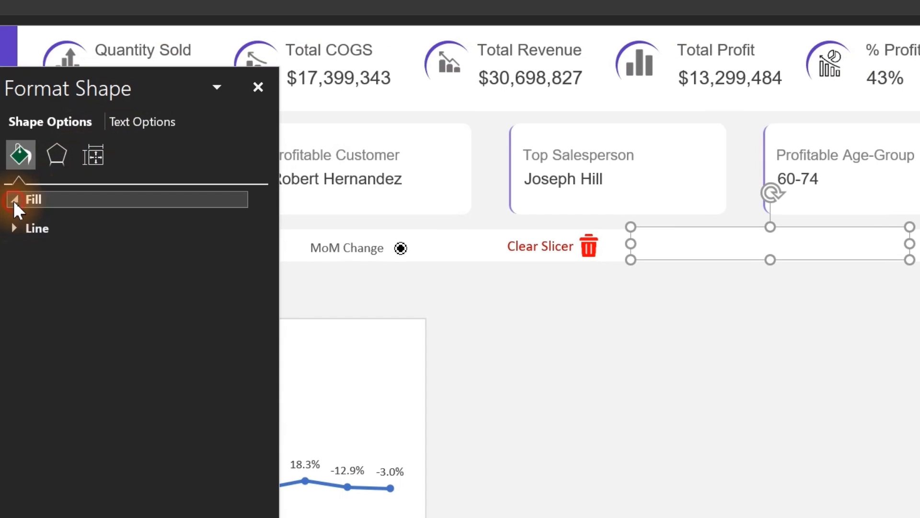
left_click(13, 200)
left_click(63, 229)
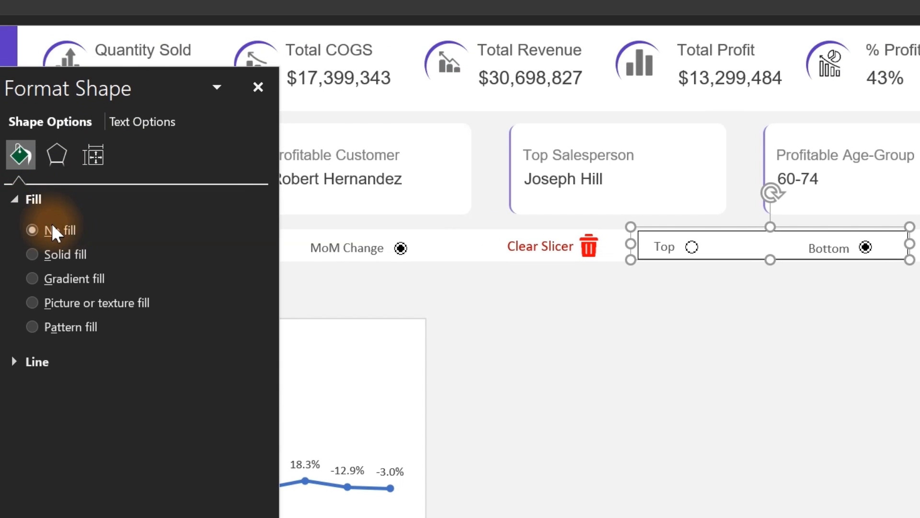
- Give the duplicated rectangle a solid white outline
left_click(14, 199)
left_click(12, 225)
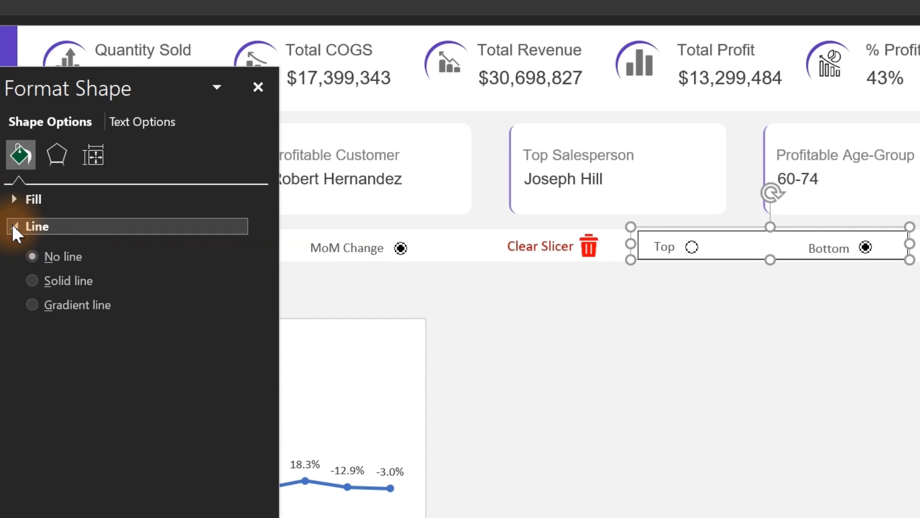
left_click(53, 280)
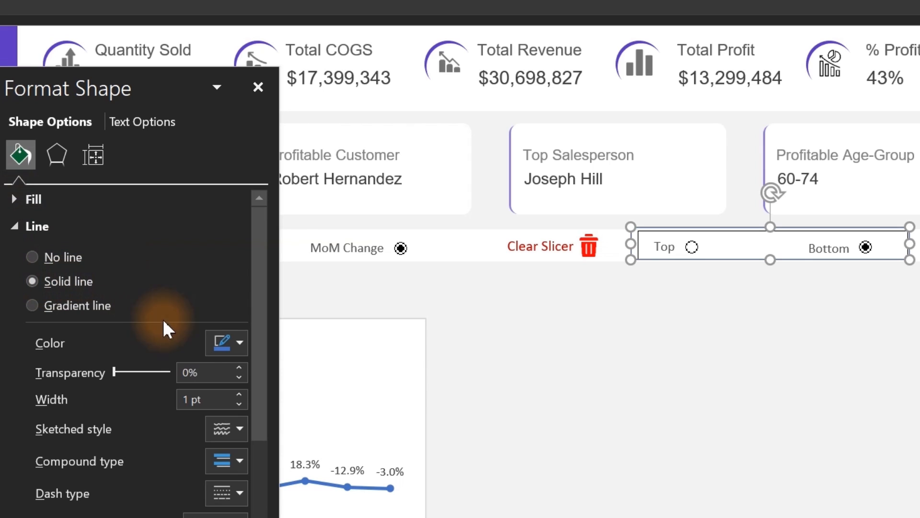
left_click(239, 342)
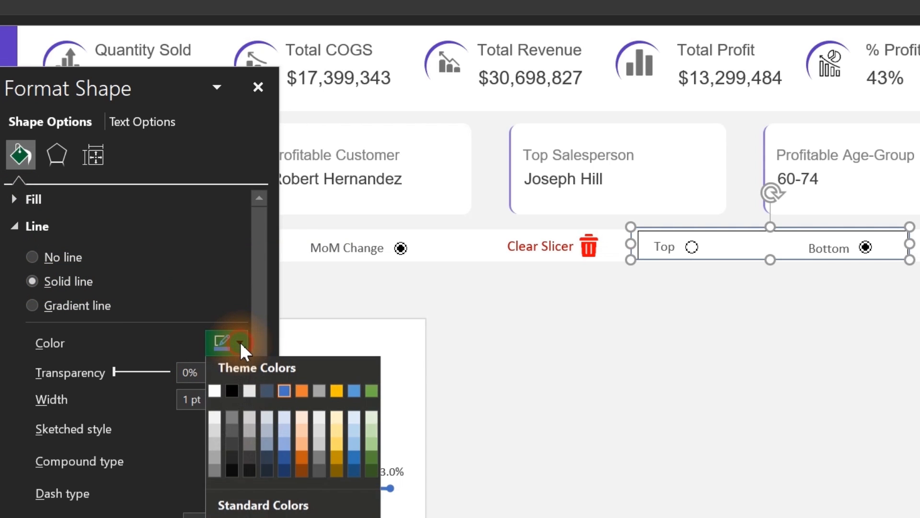
left_click(218, 391)
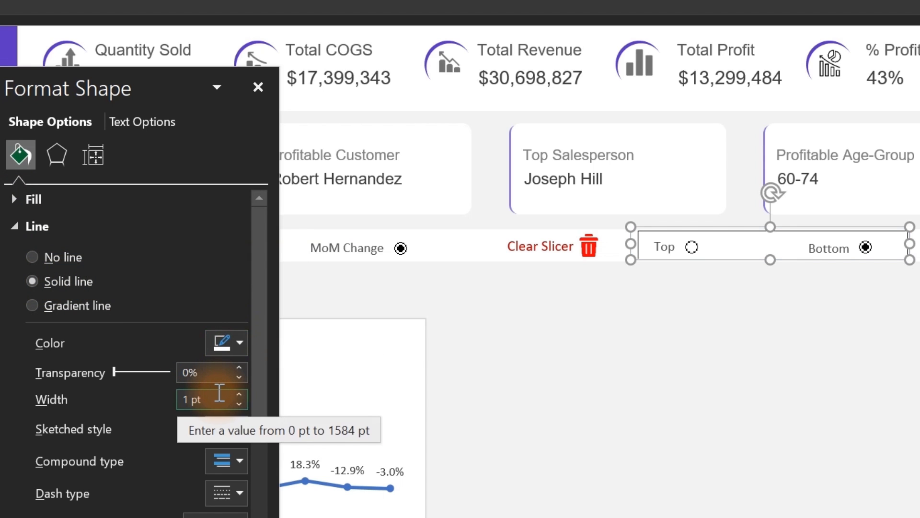
- Set the rectangle's outline width to 7 pt so it covers the group box frame
left_click(238, 393)
left_click(238, 393)
left_click(238, 393)
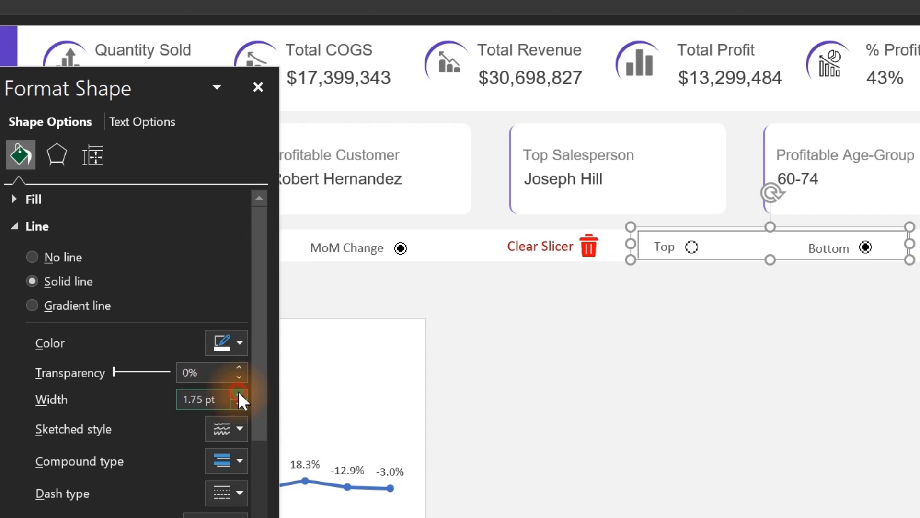
left_click(238, 393)
left_click(238, 393)
left_click(238, 393)
left_click(239, 393)
left_click(238, 393)
left_click(239, 393)
left_click(238, 393)
left_click(238, 393)
left_click(239, 393)
left_click(238, 393)
left_click(238, 393)
left_click(238, 393)
left_click(239, 393)
left_click(238, 393)
left_click(238, 393)
left_click(238, 393)
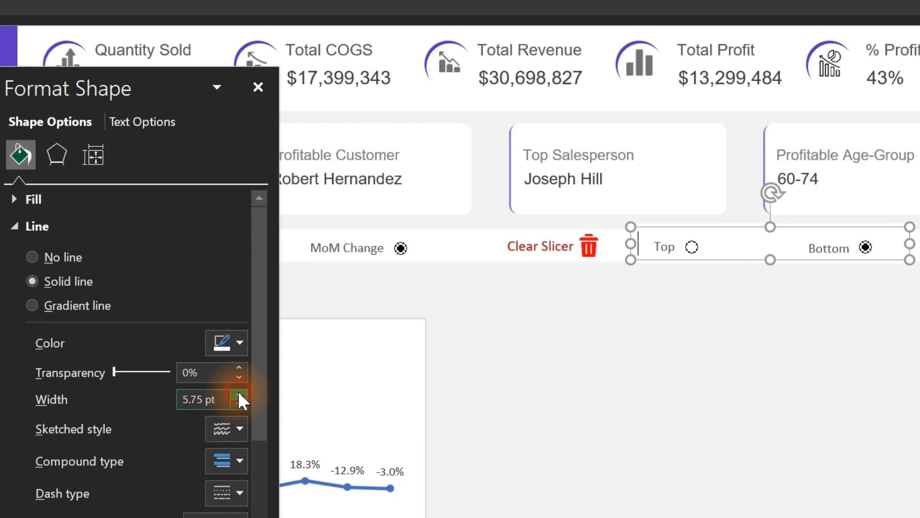
left_click(238, 393)
left_click(238, 393)
left_click(238, 392)
left_click(238, 393)
left_click(238, 393)
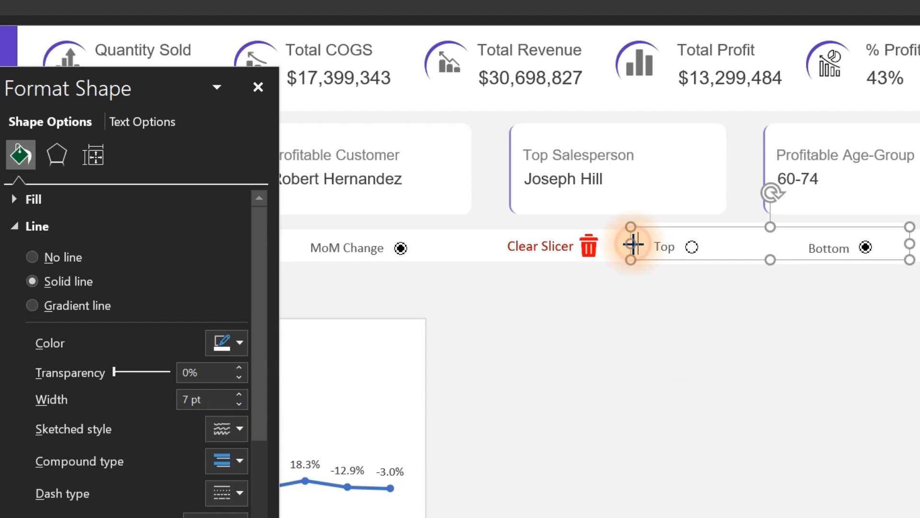
- Shrink the white-outlined rectangle from its left and upper edges to fit the bar around the Top and Bottom buttons
left_click_drag(632, 244, 636, 244)
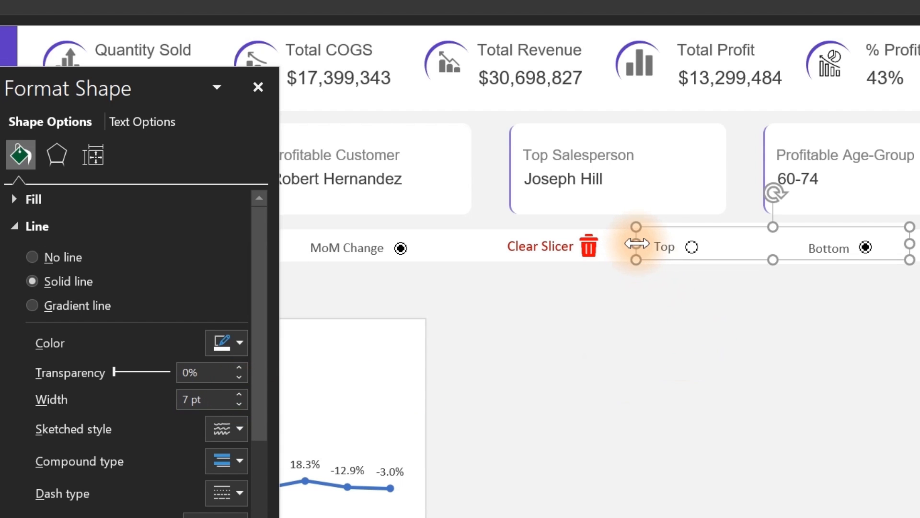
left_click(657, 336)
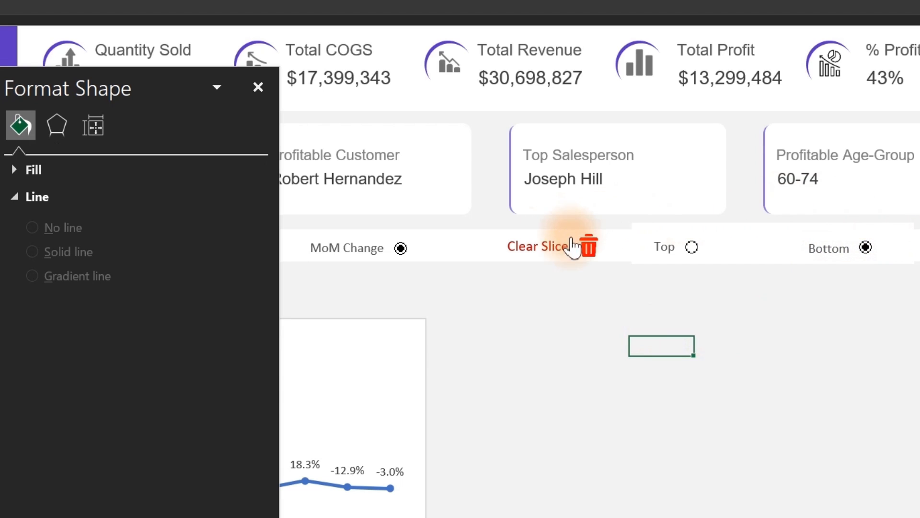
left_click(693, 233)
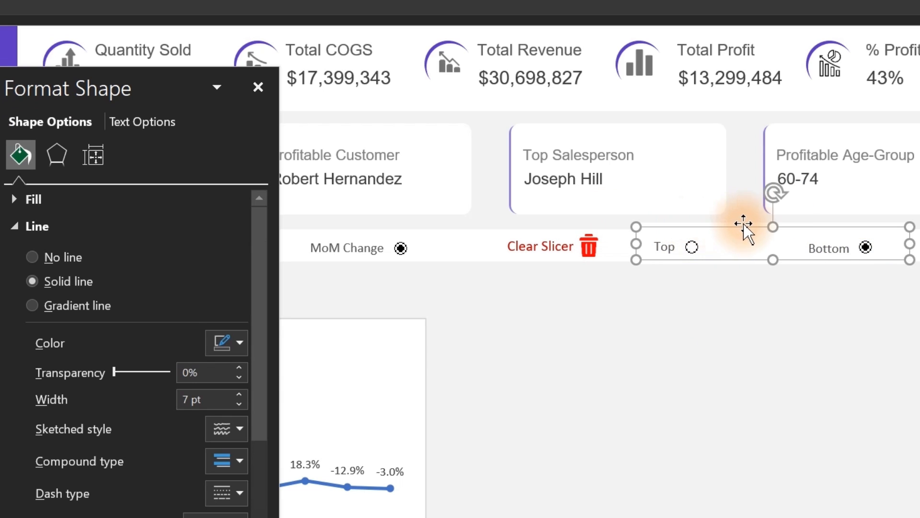
left_click_drag(772, 224, 771, 258)
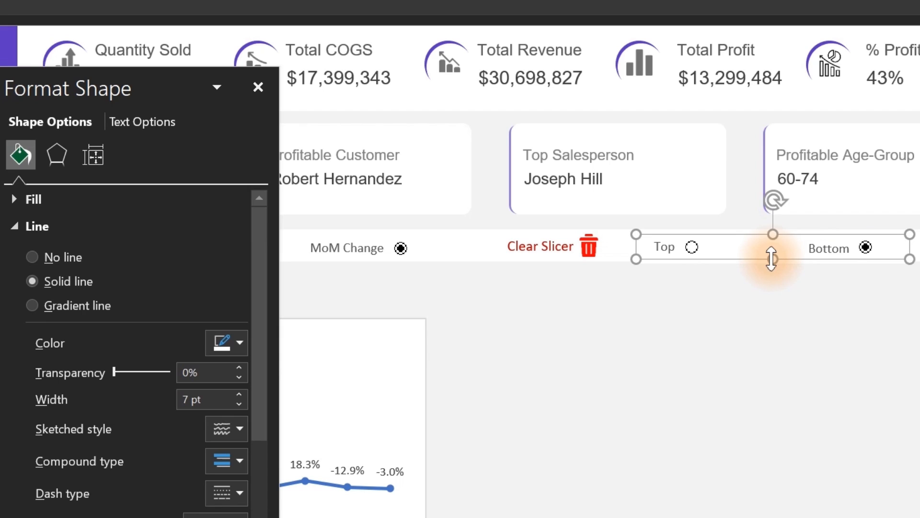
left_click(753, 322)
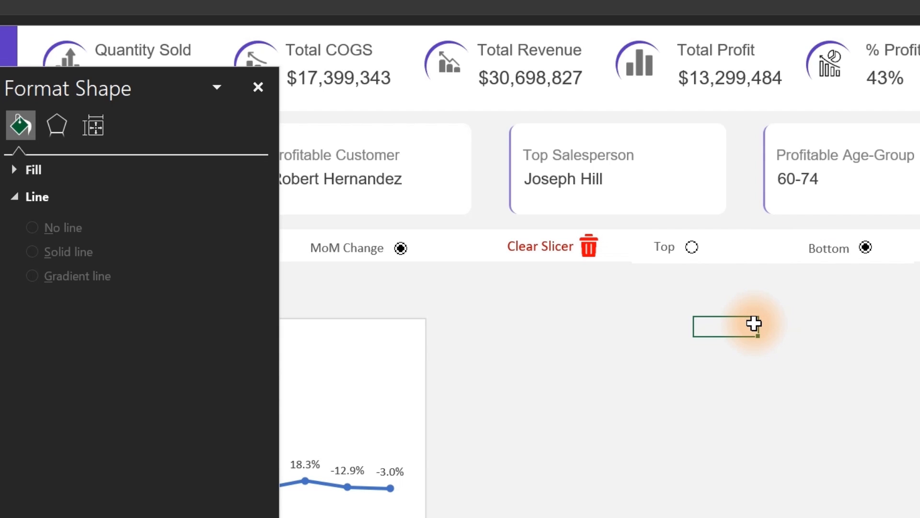
- Test the Top and Bottom option buttons, close the shape formatting pane, and test % Revenue and MoM Change
left_click(691, 247)
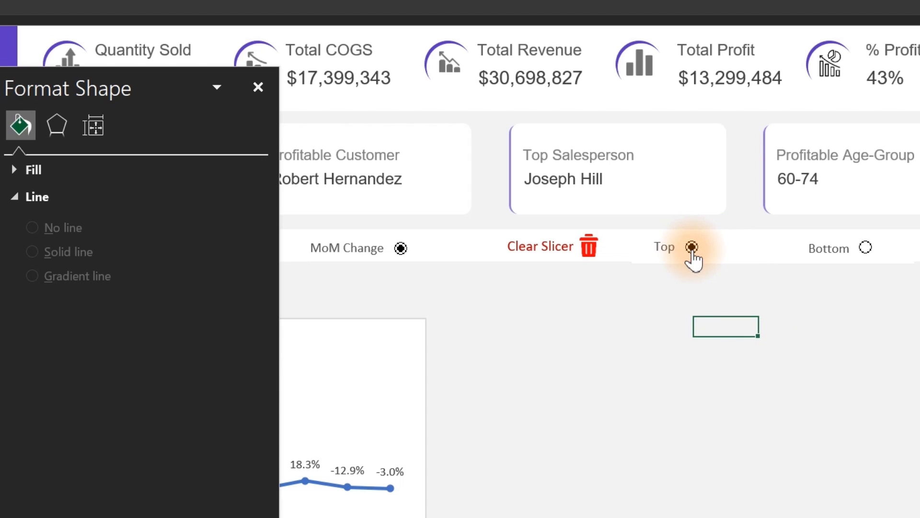
left_click(867, 249)
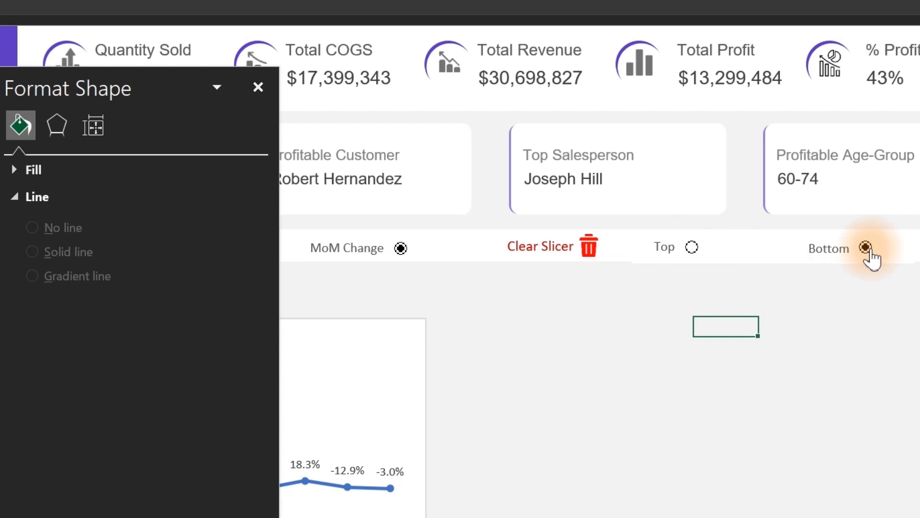
left_click(252, 93)
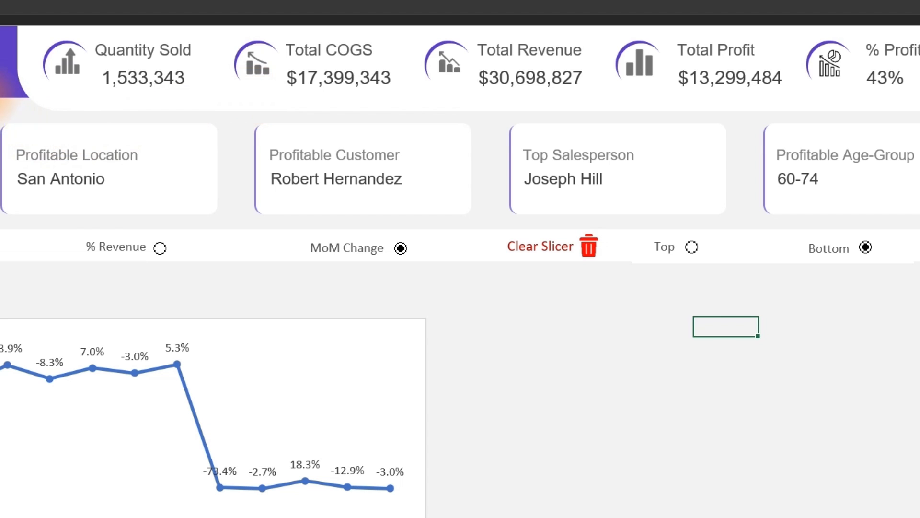
left_click(160, 248)
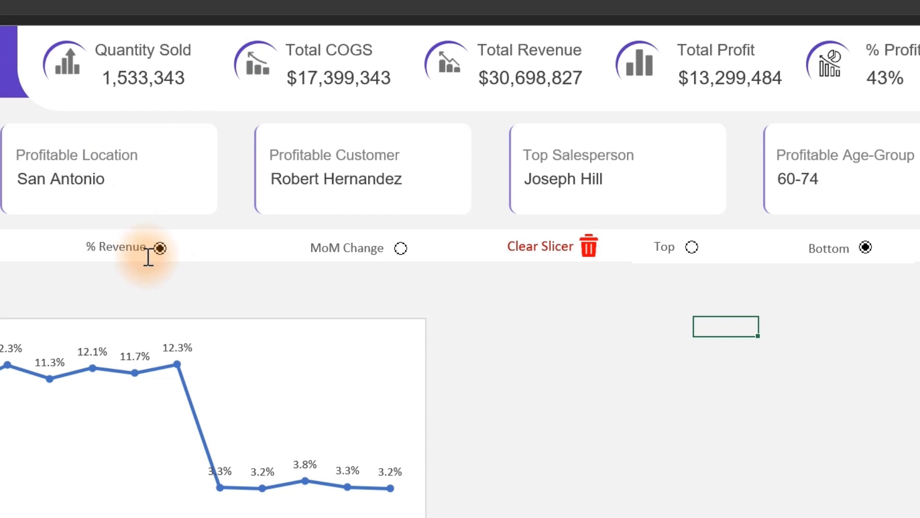
left_click(401, 254)
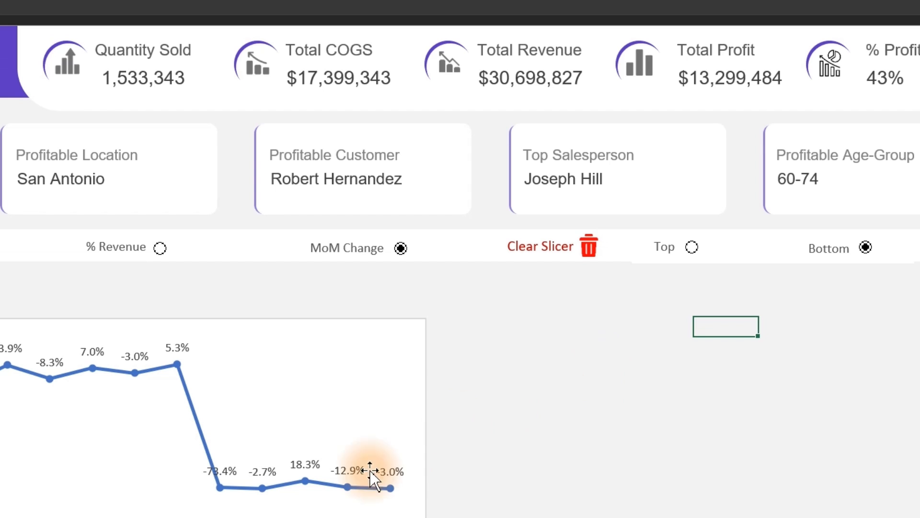
- Rename Sheet9 as Analysis 2
left_click(77, 508)
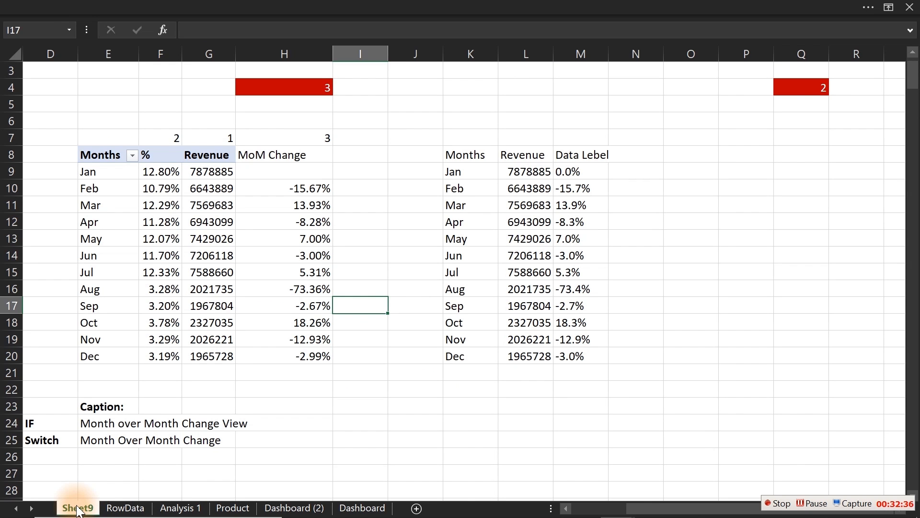
double_click(77, 508)
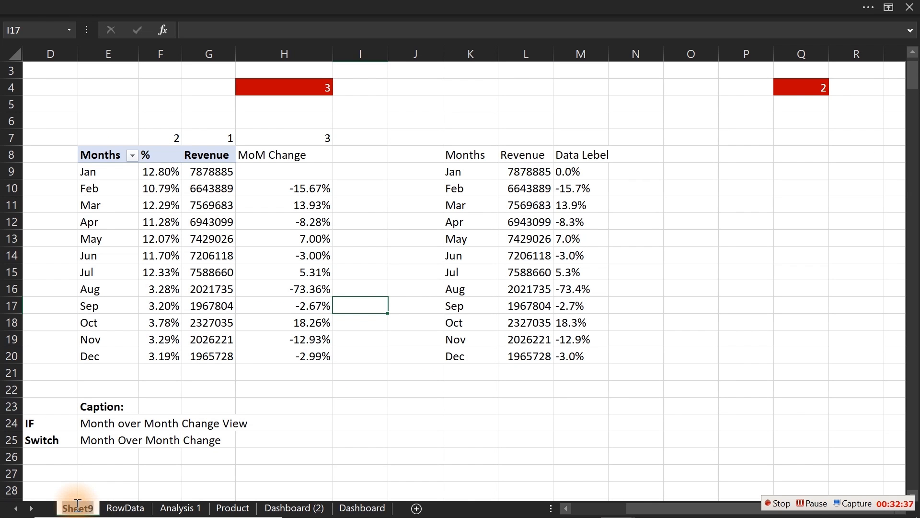
type("Ana")
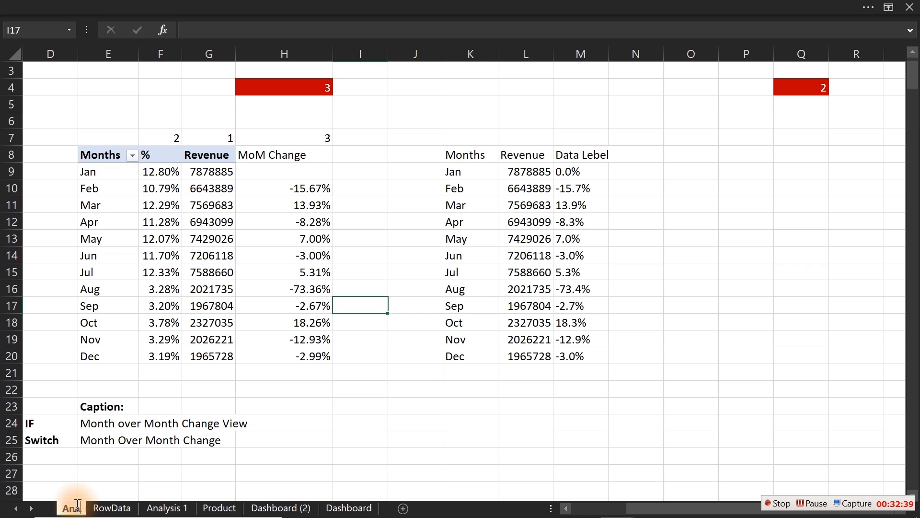
type("lysis")
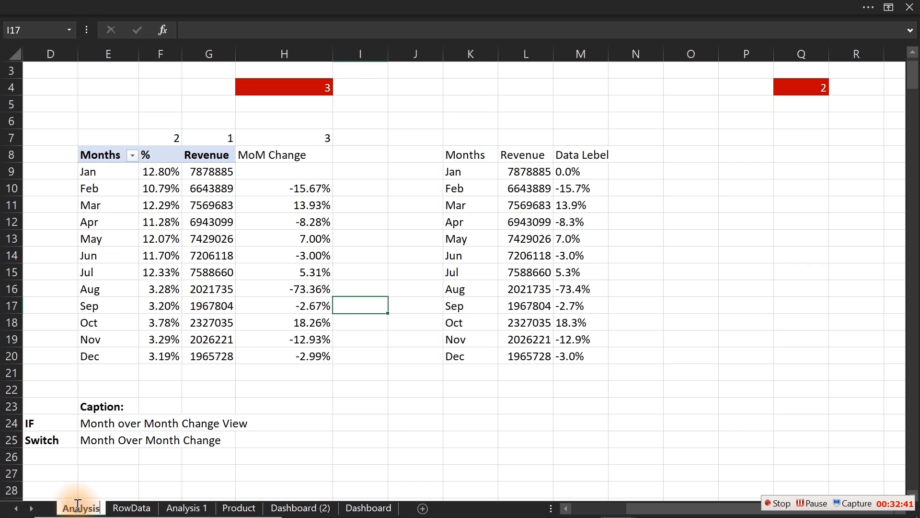
type(" 2")
key("Return")
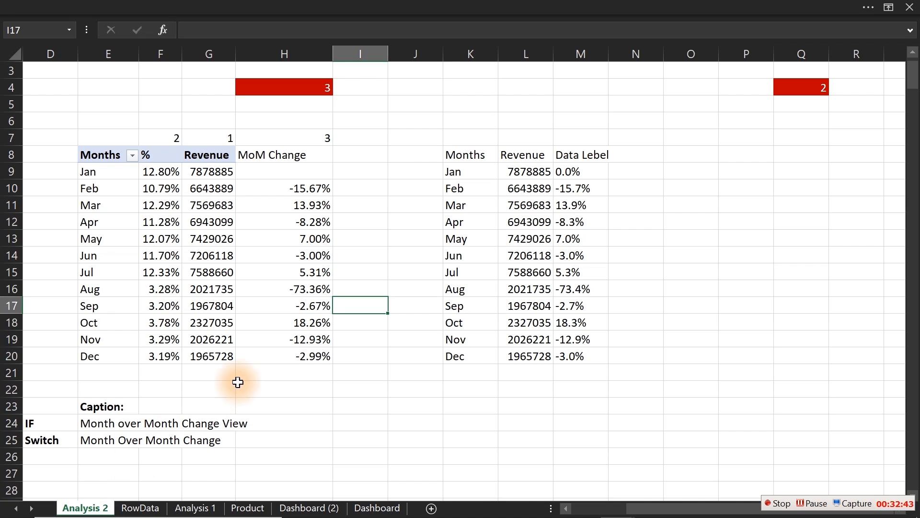
- Copy the monthly pivot table and its helper table in E7:M20 and paste them starting at cell Q7
left_click(87, 133)
left_click_drag(87, 133, 576, 358)
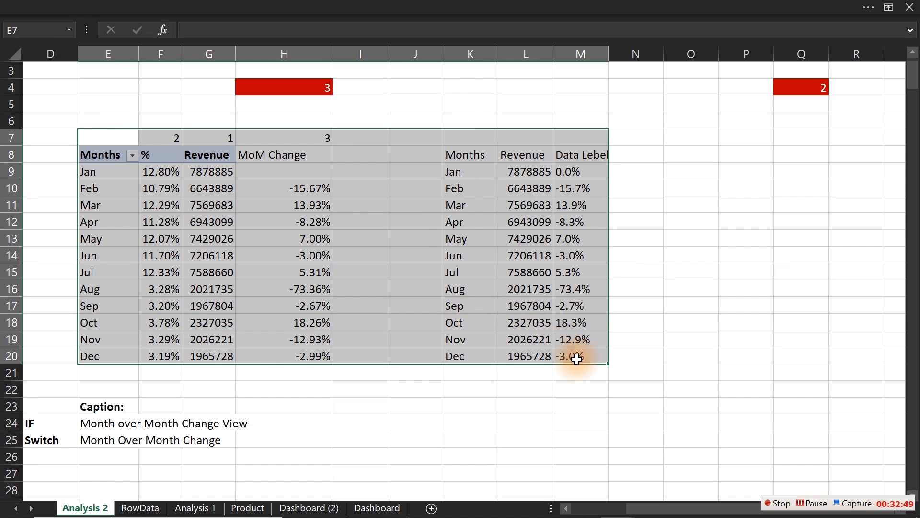
key("ctrl+c")
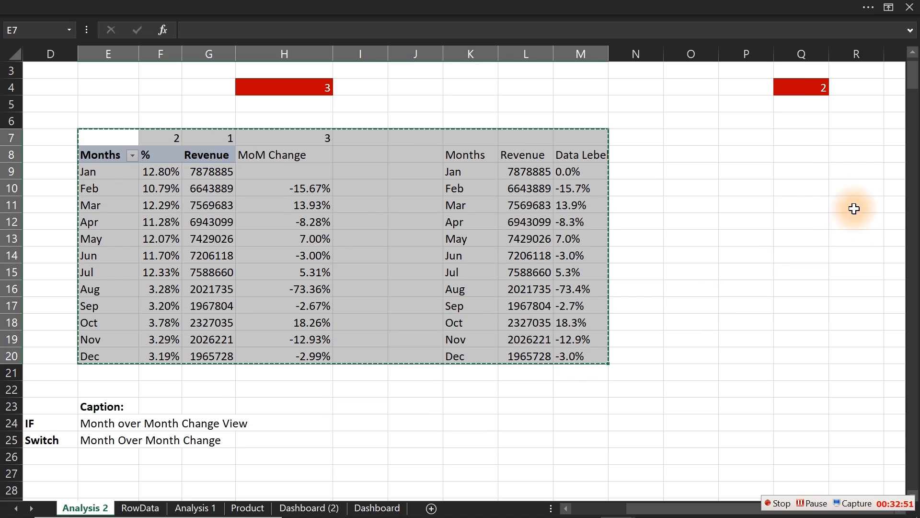
left_click(812, 137)
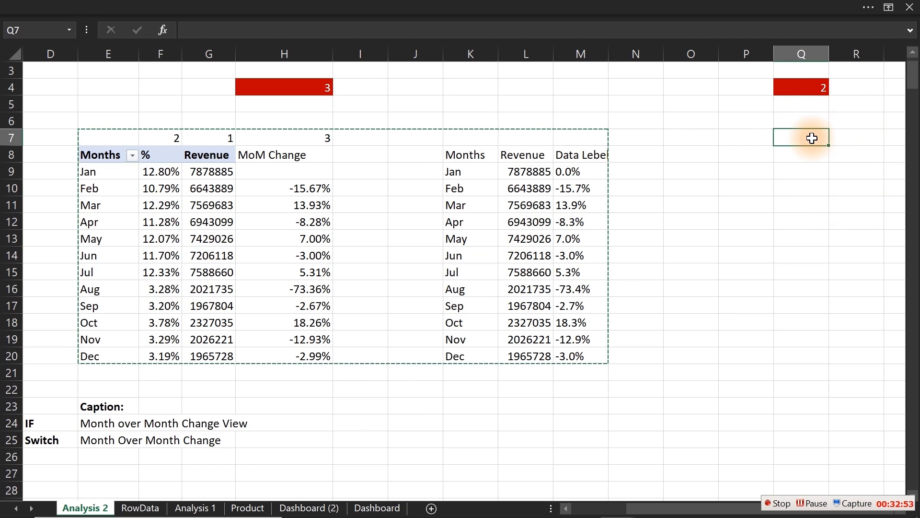
key("ctrl+v")
- Replace the Months row field with Weekday in the copied pivot table
left_click(813, 165)
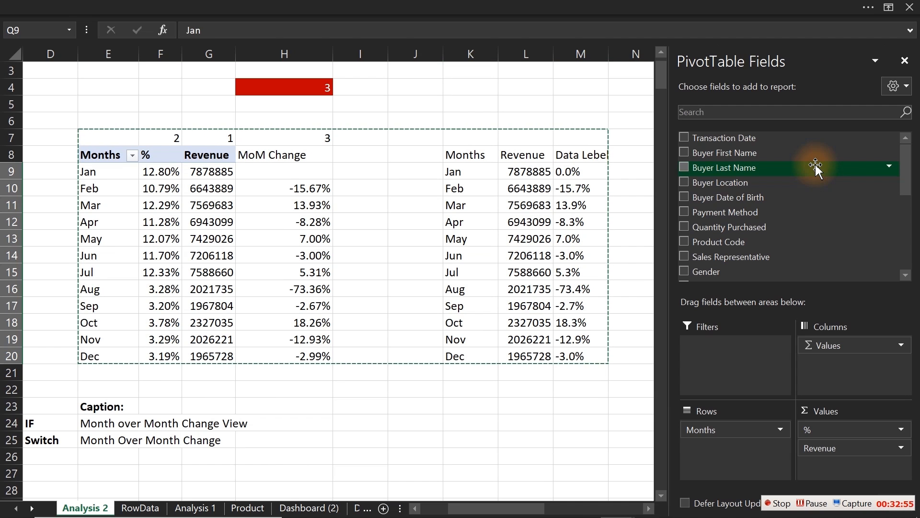
key("Right")
key("Right")
key("Right")
key("Right")
key("Right")
key("Right")
key("Right")
key("Right")
key("Right")
key("Right")
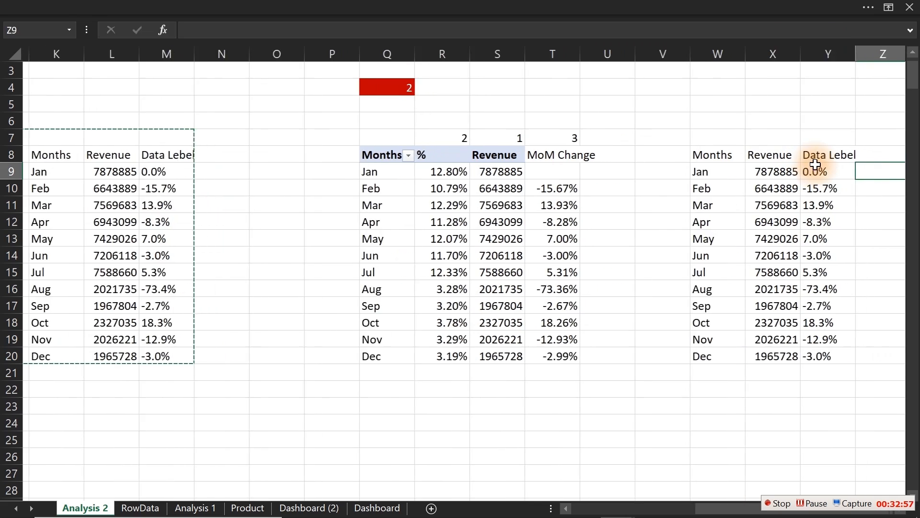
key("Right")
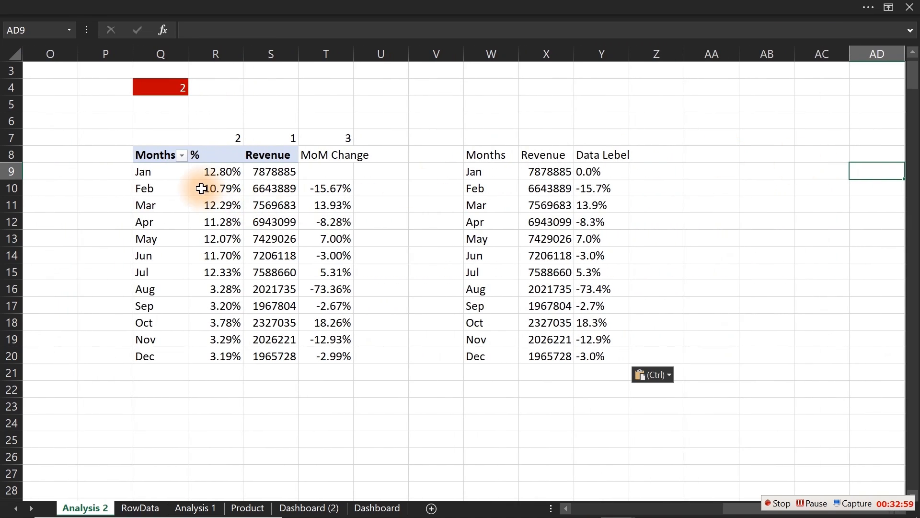
left_click(200, 188)
left_click(164, 184)
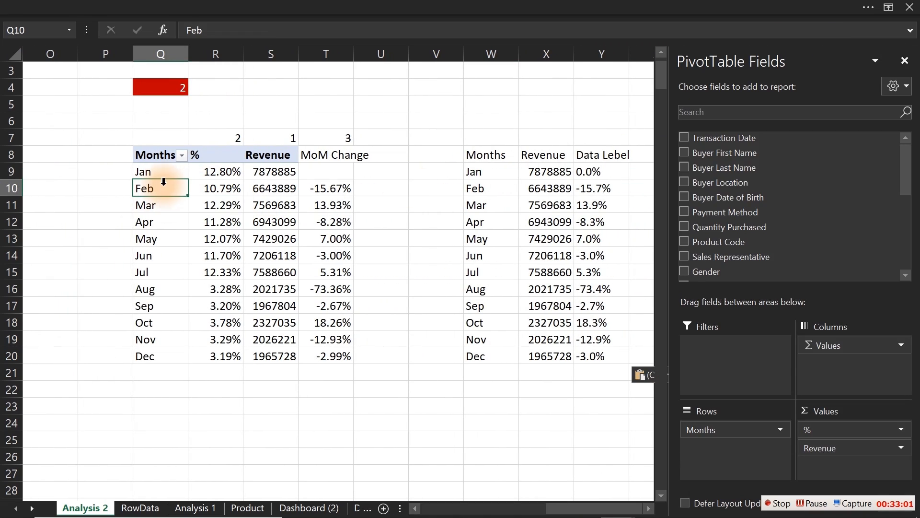
left_click_drag(906, 155, 910, 258)
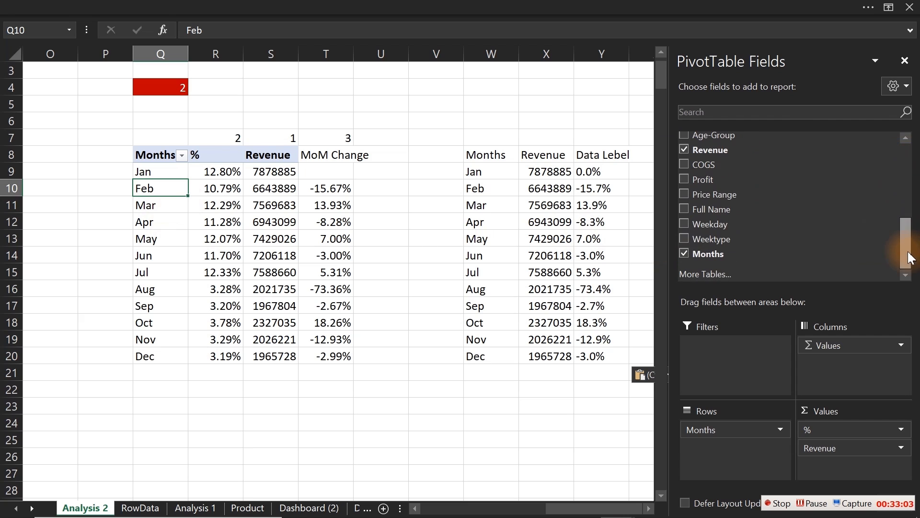
left_click(684, 253)
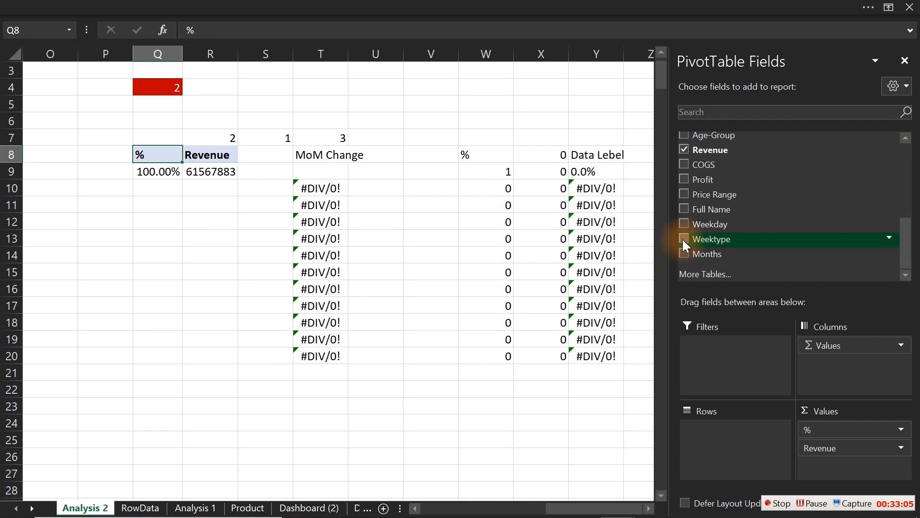
left_click(684, 224)
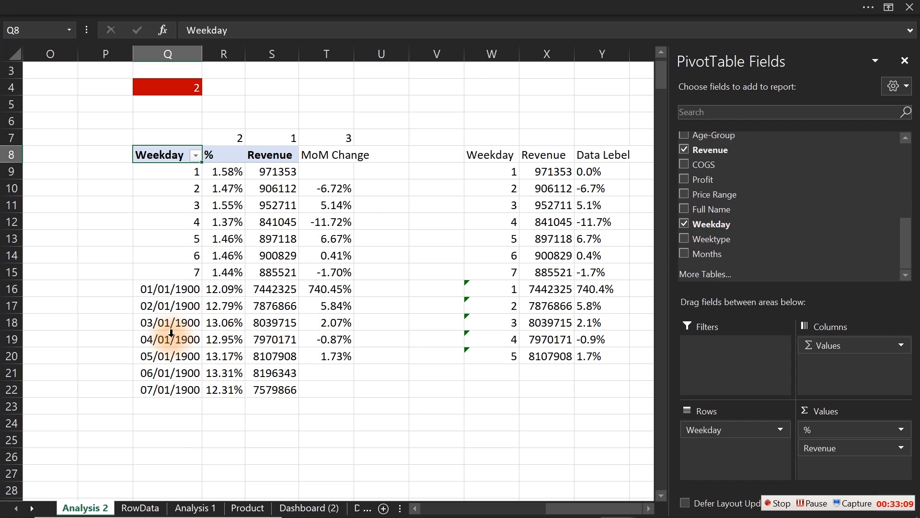
- Try to delete the contents of the 1900-dated weekday rows and their helper rows in Q16:Y22
left_click_drag(153, 288, 639, 344)
left_click(373, 322)
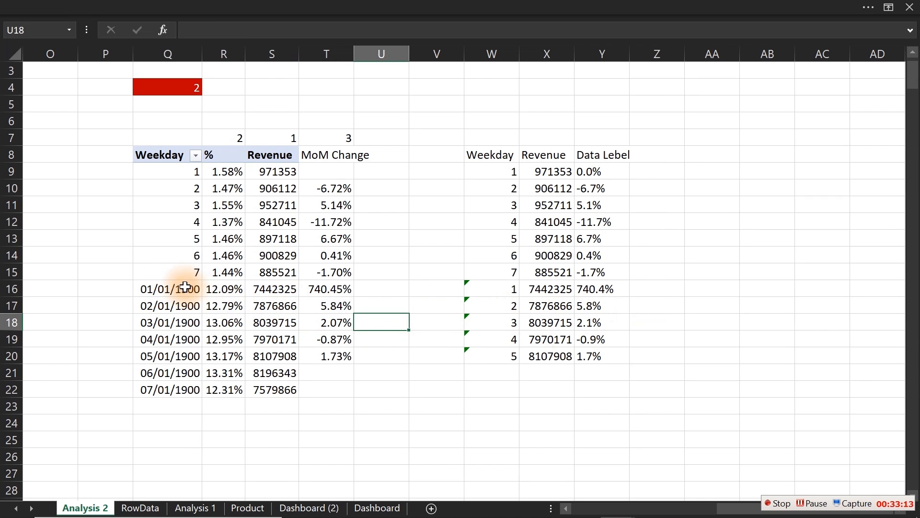
left_click_drag(182, 289, 614, 381)
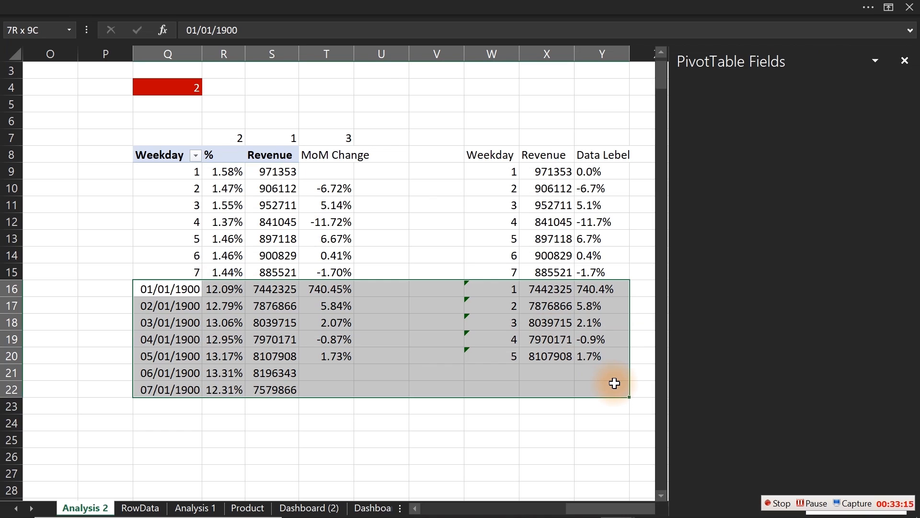
key("Delete")
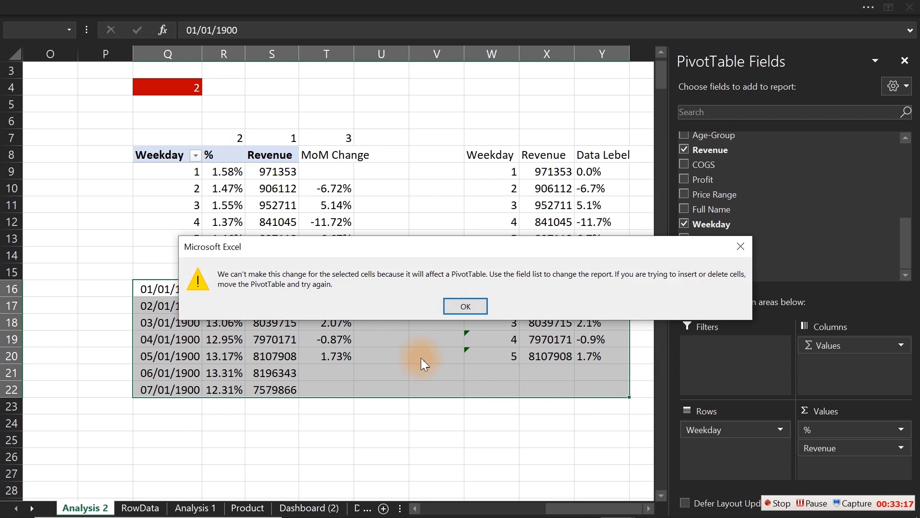
left_click(455, 307)
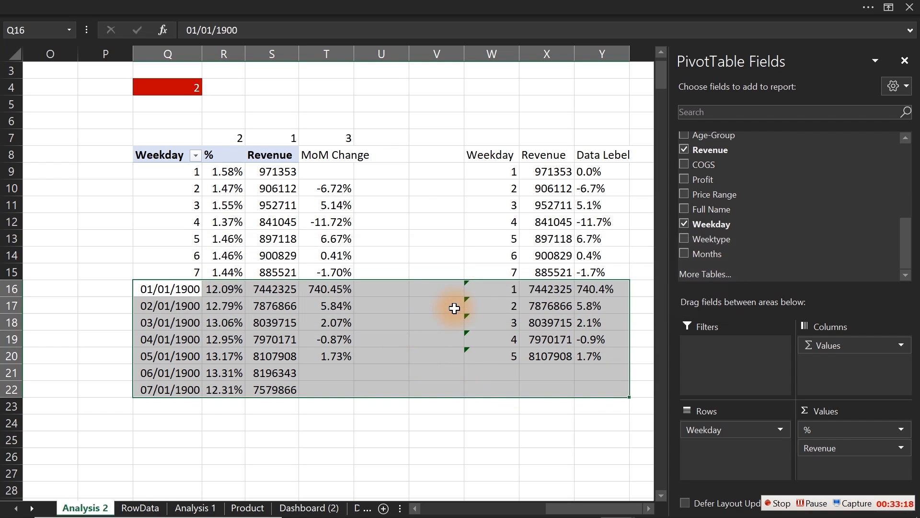
left_click(417, 384)
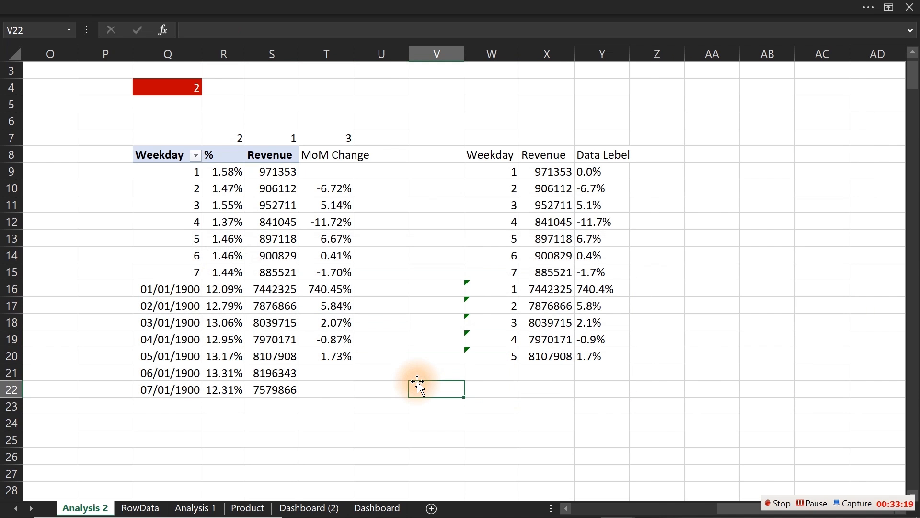
- Remove the Weekday field from the pivot table's rows and add it back
left_click(182, 253)
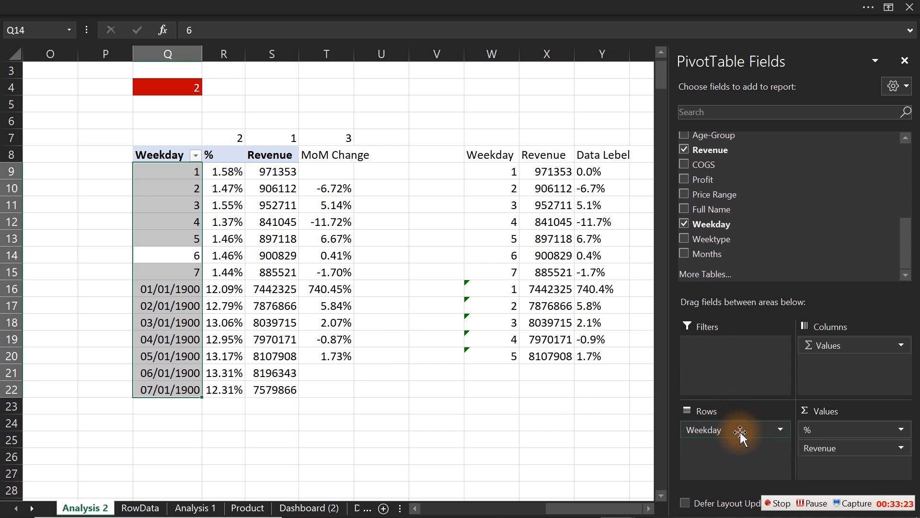
left_click_drag(736, 430, 499, 416)
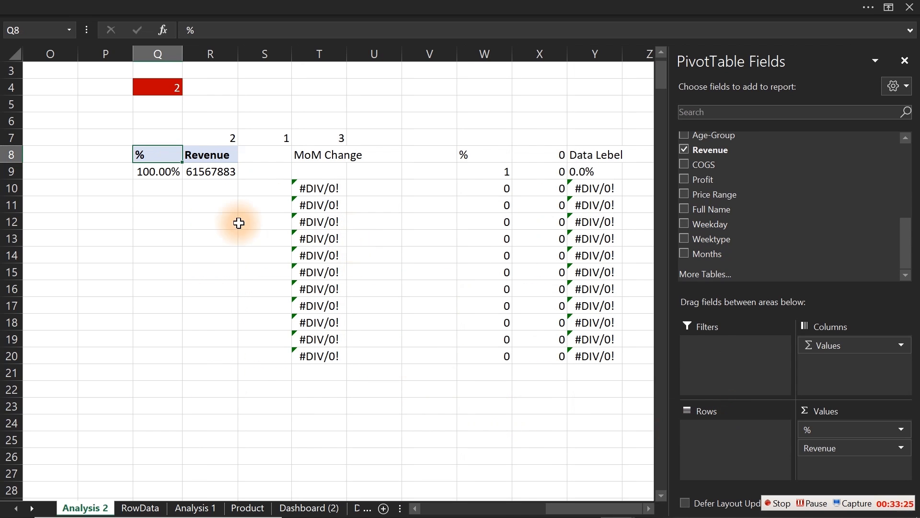
left_click(195, 201)
left_click(180, 169)
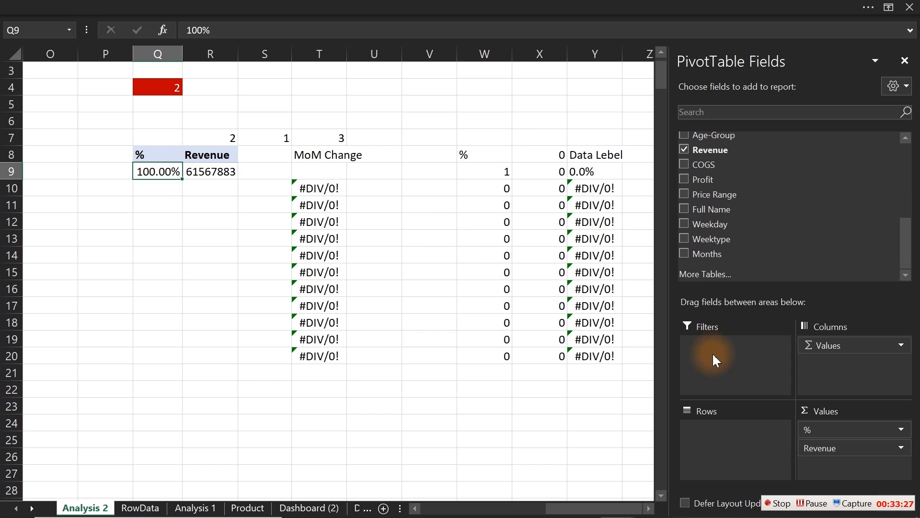
left_click_drag(702, 224, 726, 431)
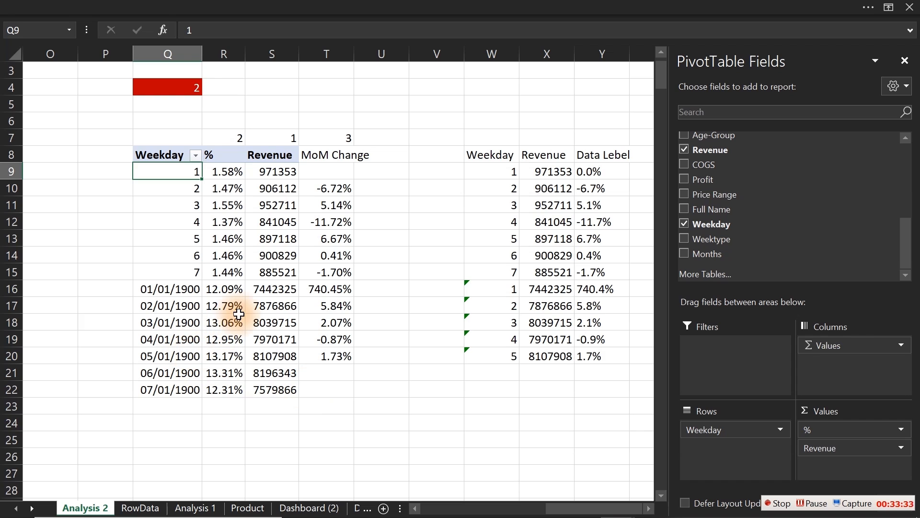
- Filter the pivot table's Weekday field to show only items 1 through 7
left_click(225, 321)
left_click(195, 155)
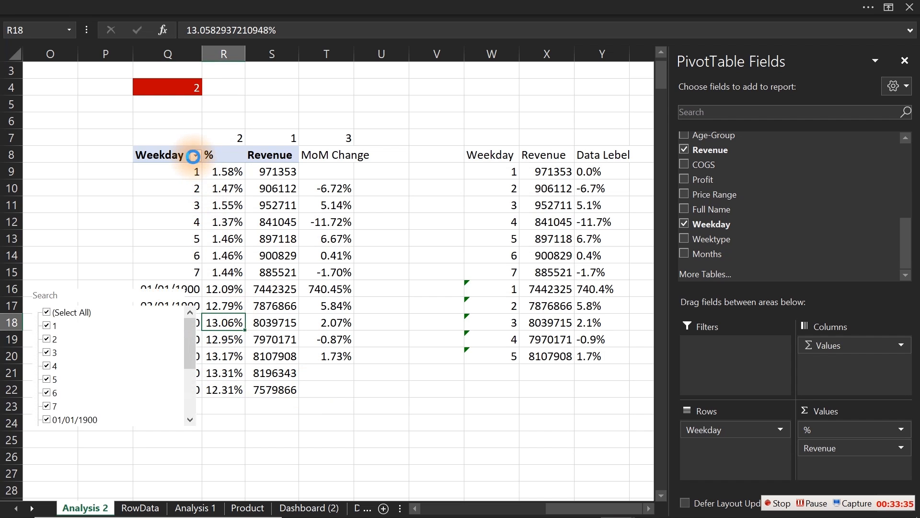
left_click_drag(190, 337, 187, 302)
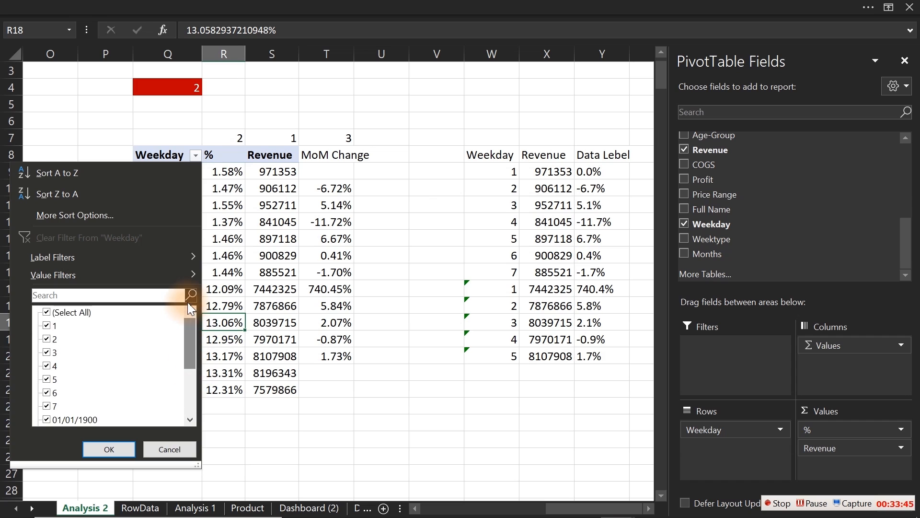
left_click(46, 312)
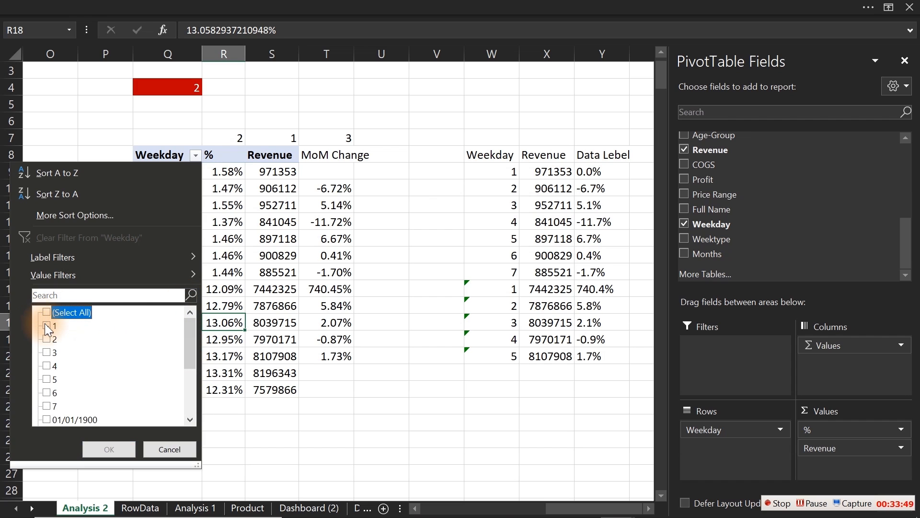
left_click(46, 326)
left_click(46, 339)
left_click(44, 353)
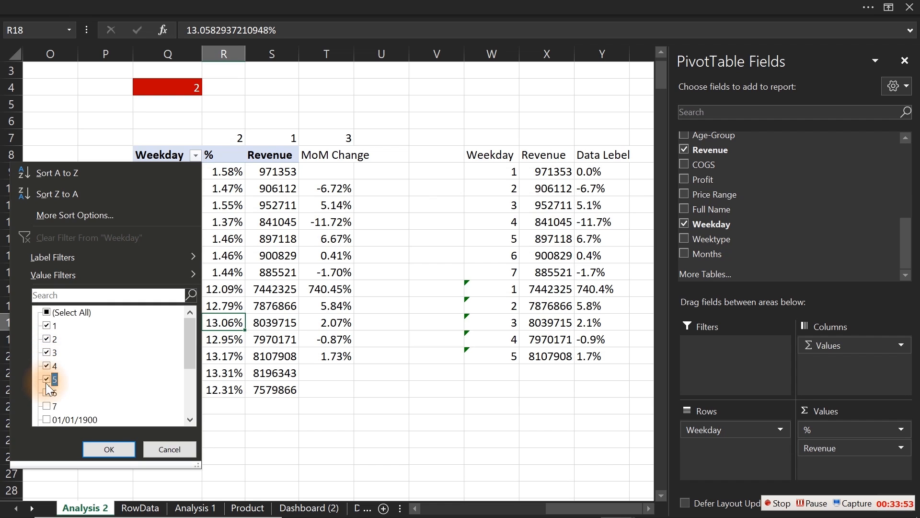
left_click(46, 405)
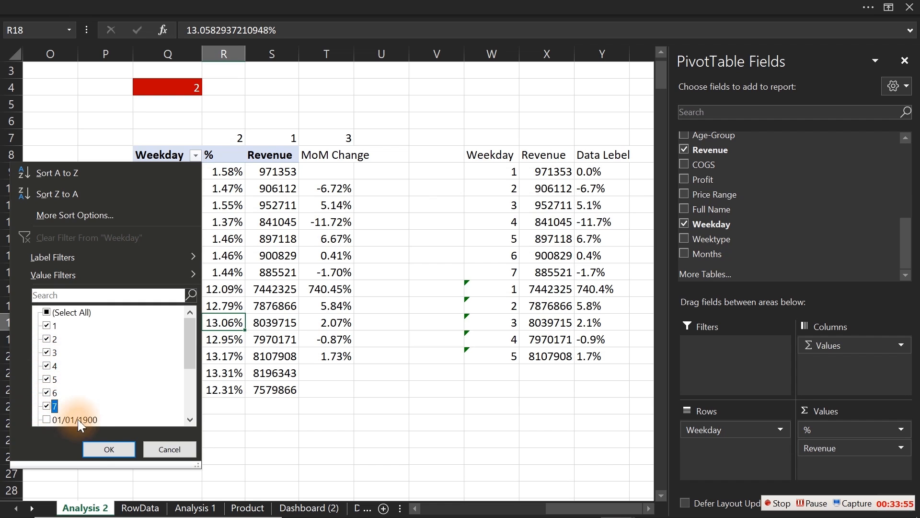
left_click(106, 449)
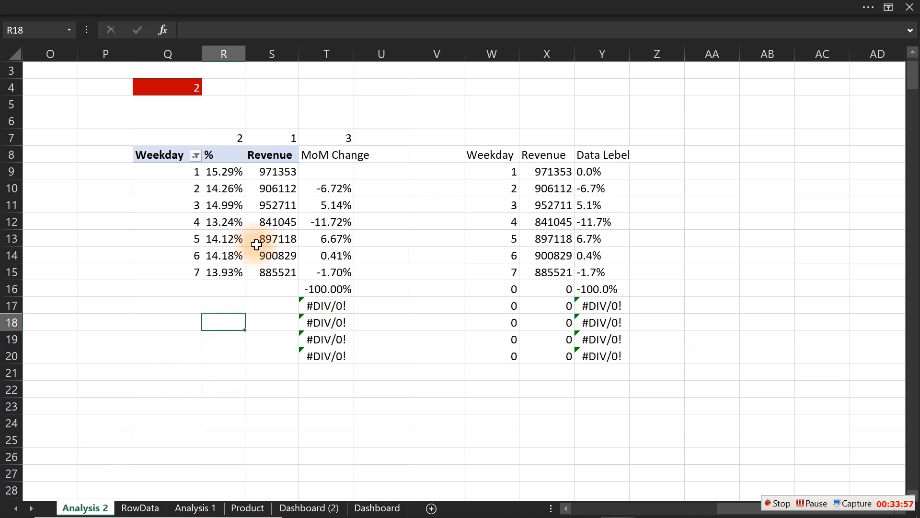
- Clear the leftover formulas below the weekday tables in R16:Y20
left_click(202, 290)
mouse_move(203, 290)
left_mouse_down()
mouse_move(496, 347)
mouse_move(626, 355)
left_mouse_up()
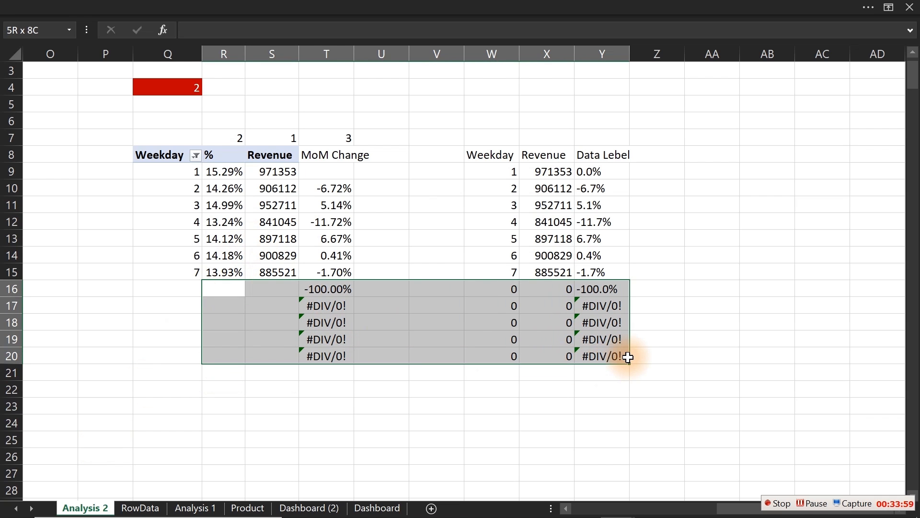
key("Delete")
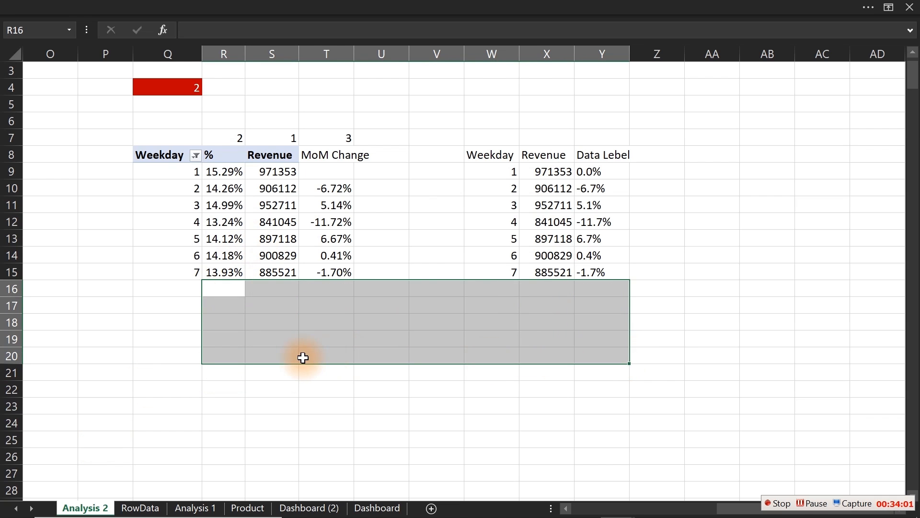
left_click(302, 356)
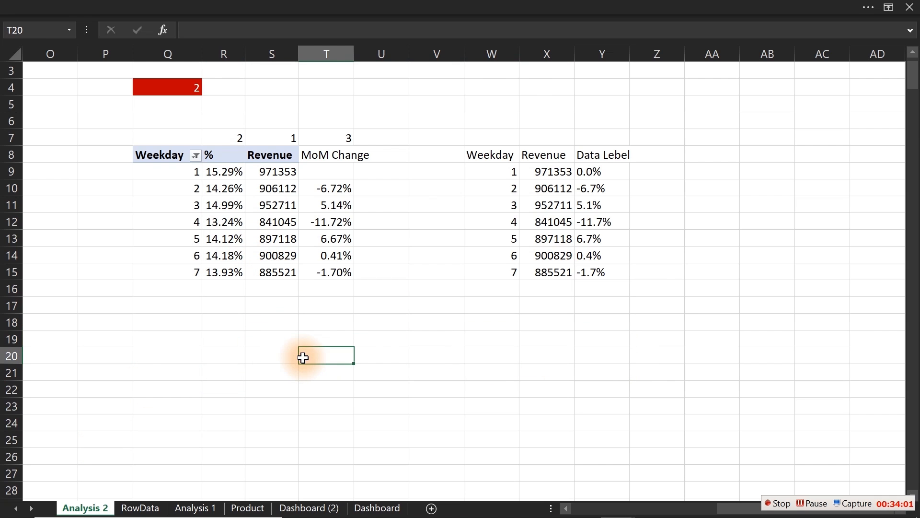
- Inspect the MoM Change formula in cell T10
left_click(323, 187)
double_click(334, 188)
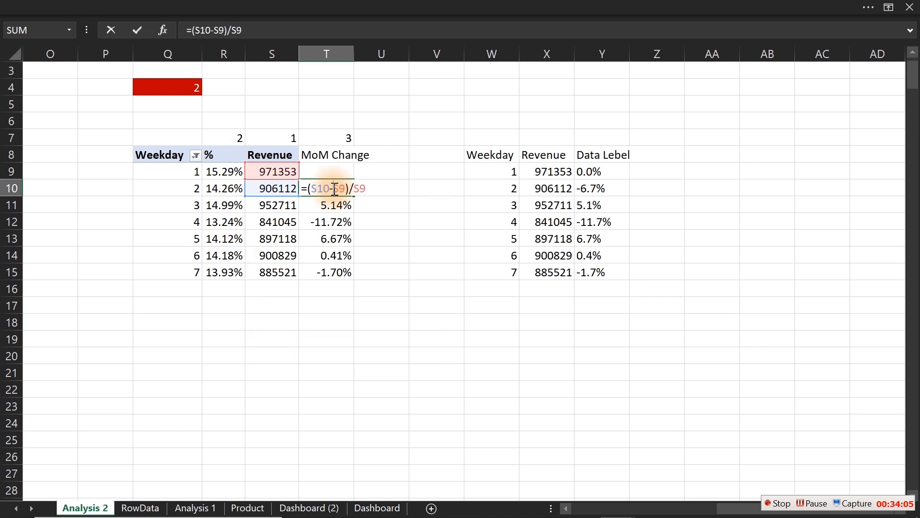
key("Escape")
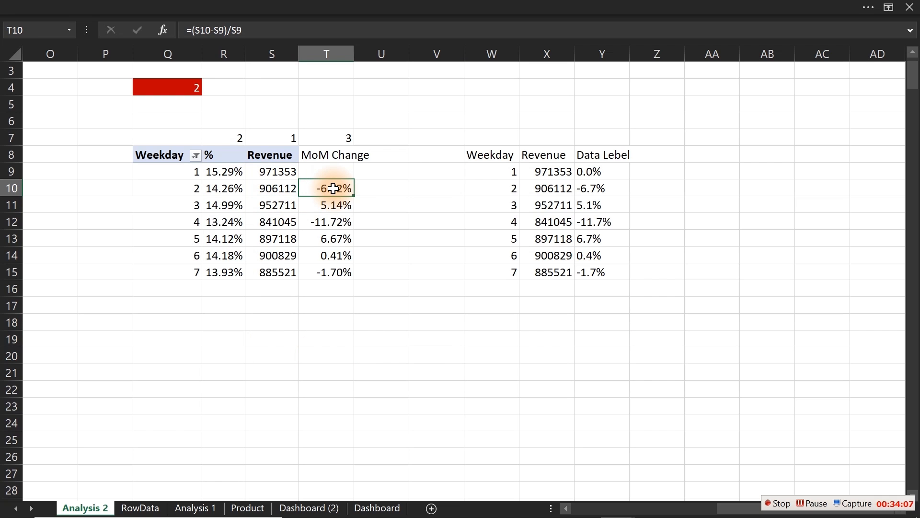
- Apply the custom number format ddd to the weekday numbers in Q9:Q15 and W9:W15
left_click(180, 171)
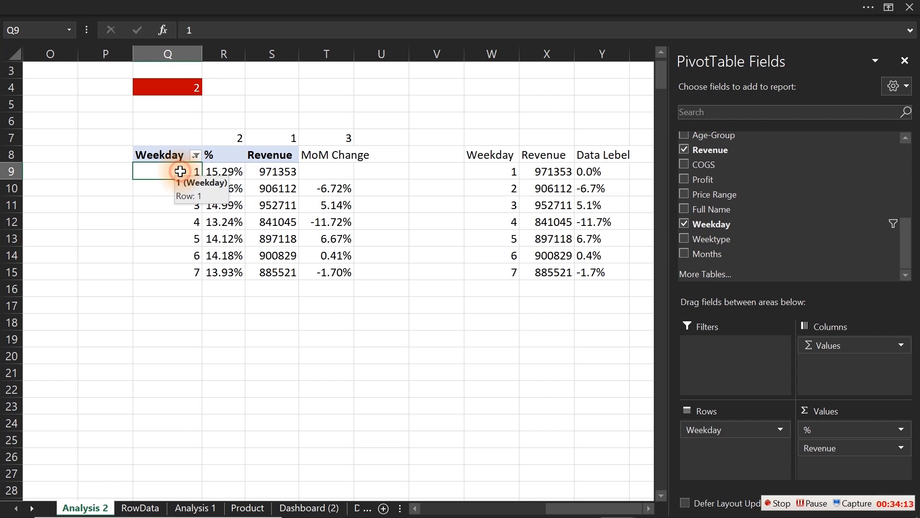
left_click_drag(180, 172, 185, 275)
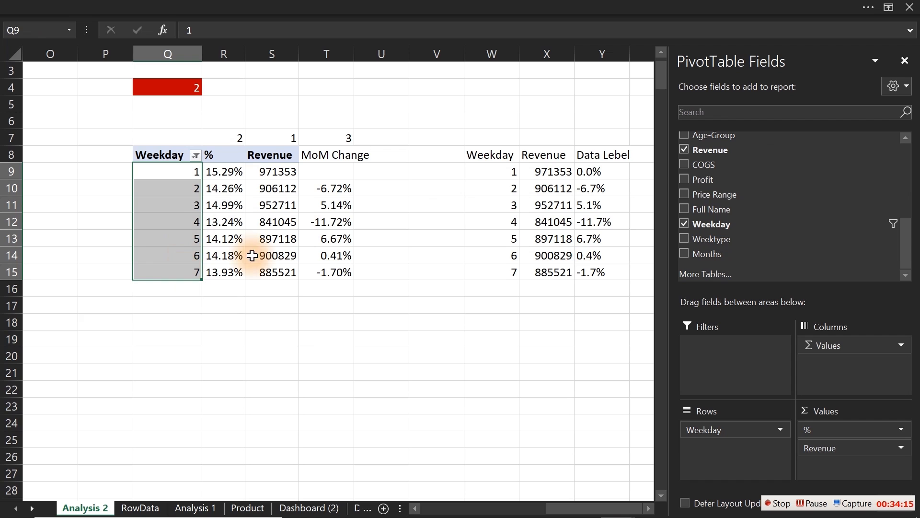
left_click_drag(483, 171, 503, 267, "ctrl")
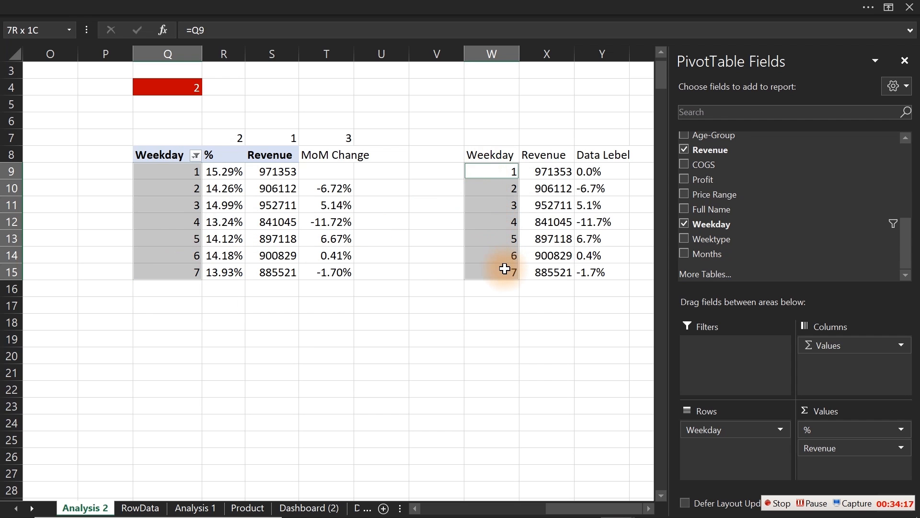
key("ctrl+1")
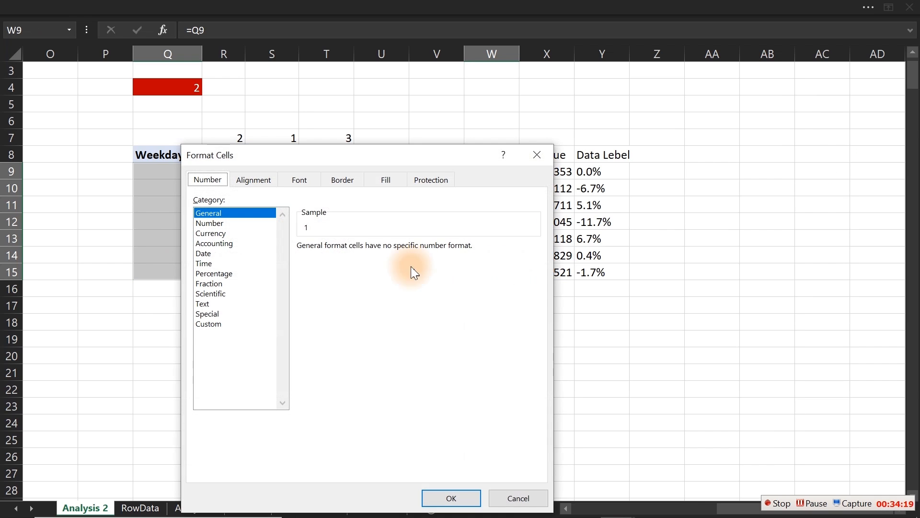
left_click(218, 324)
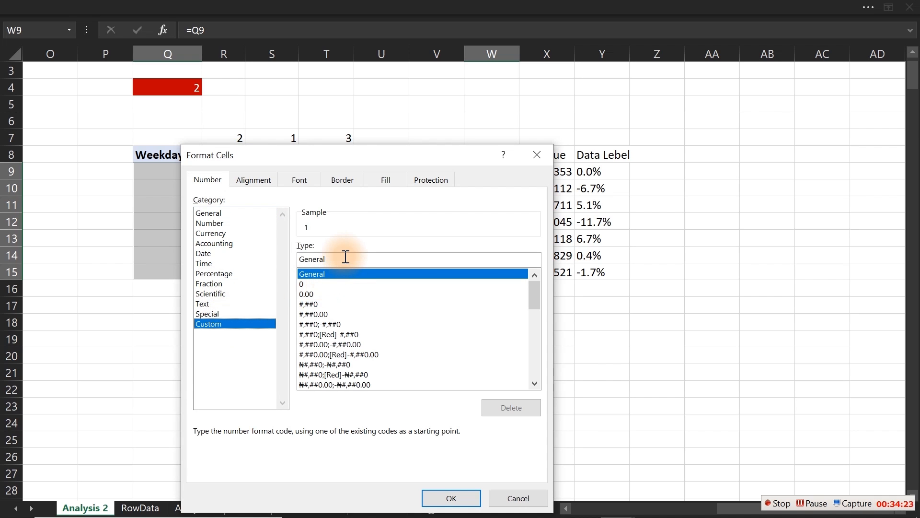
type("ddd")
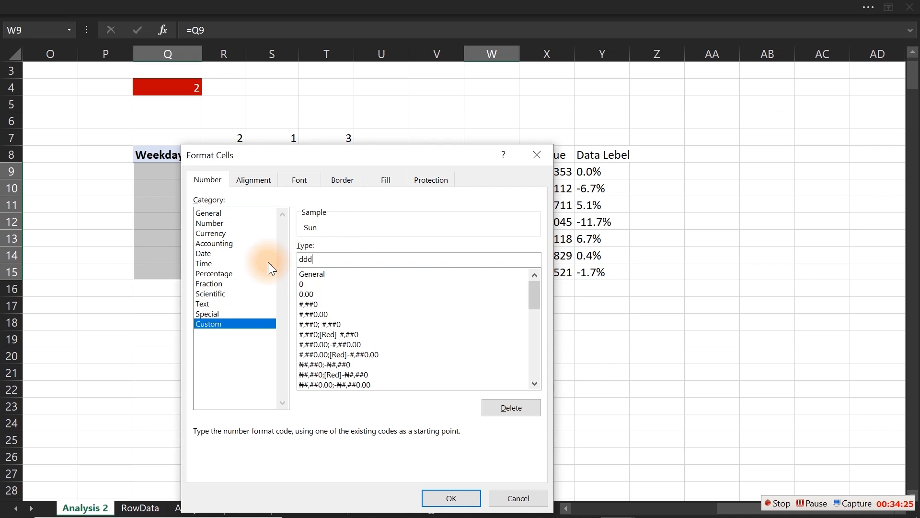
left_click(463, 498)
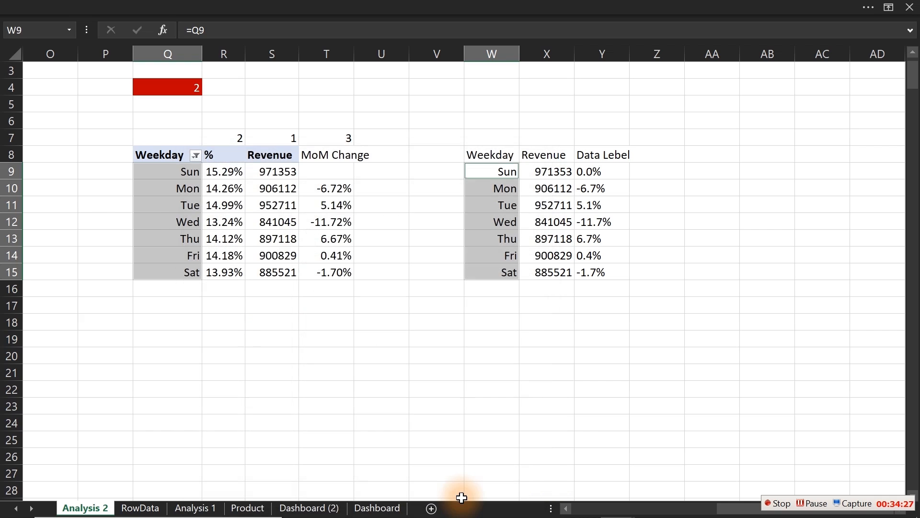
left_click(420, 339)
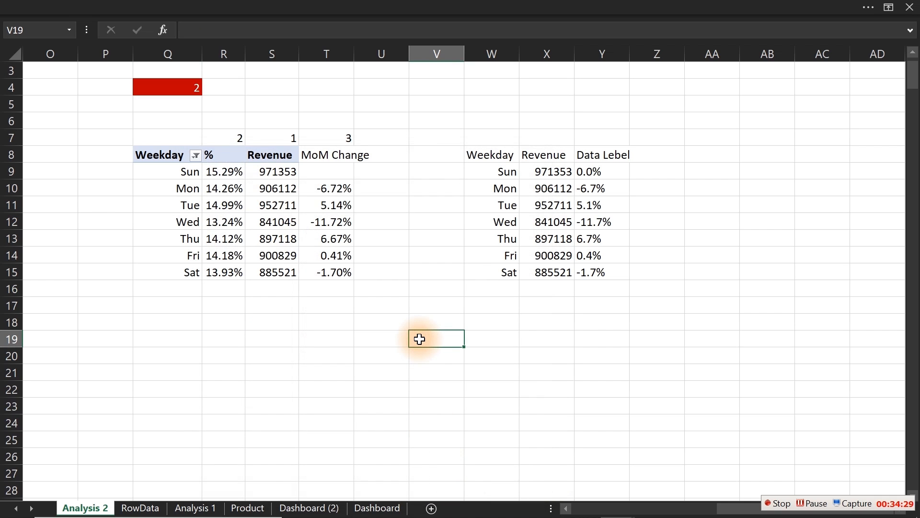
- Insert an empty column before the Data Lebel column of the helper table
double_click(627, 57)
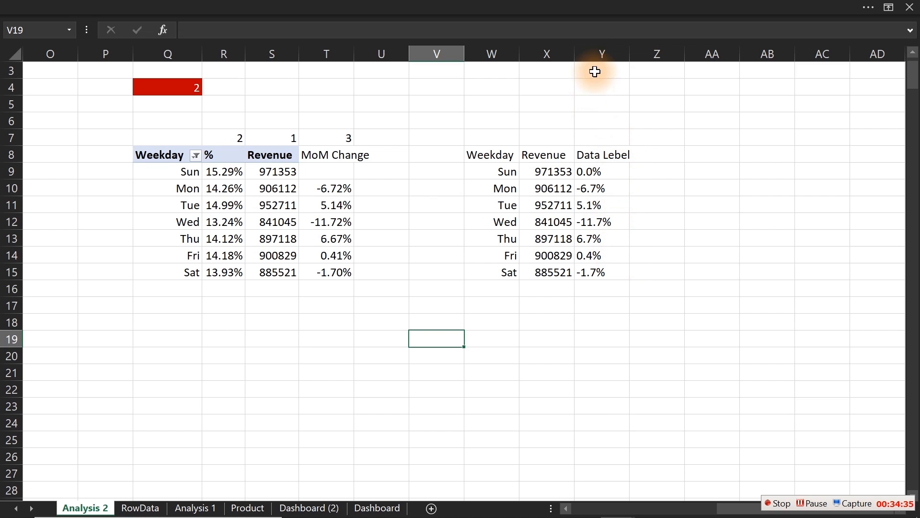
left_click(598, 57)
right_click(597, 55)
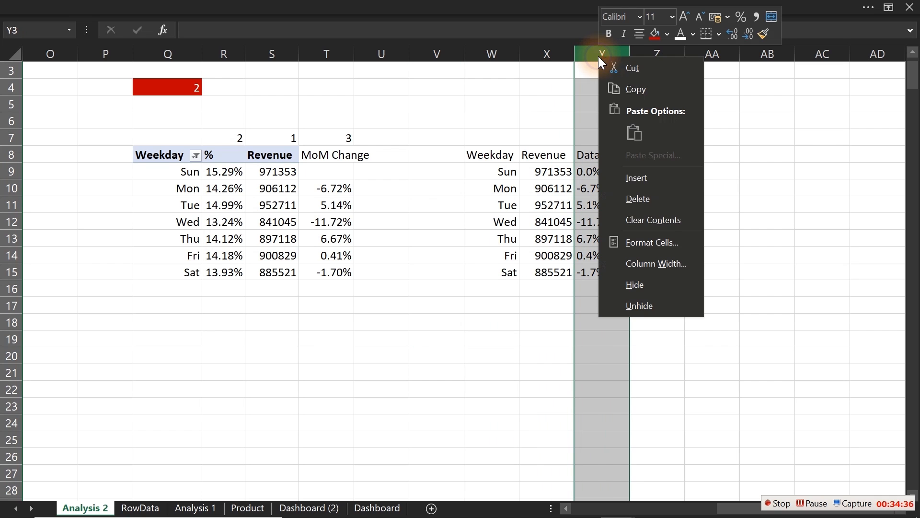
left_click(645, 186)
- Enter the heading Highlight in cell Y8 of the new helper column
left_click(599, 158)
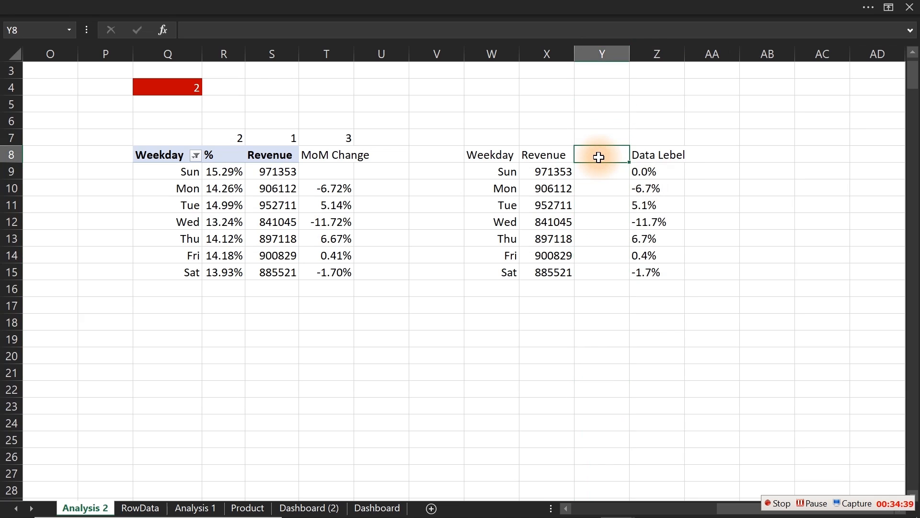
double_click(599, 157)
type("i")
key("BackSpace")
type("Highlight")
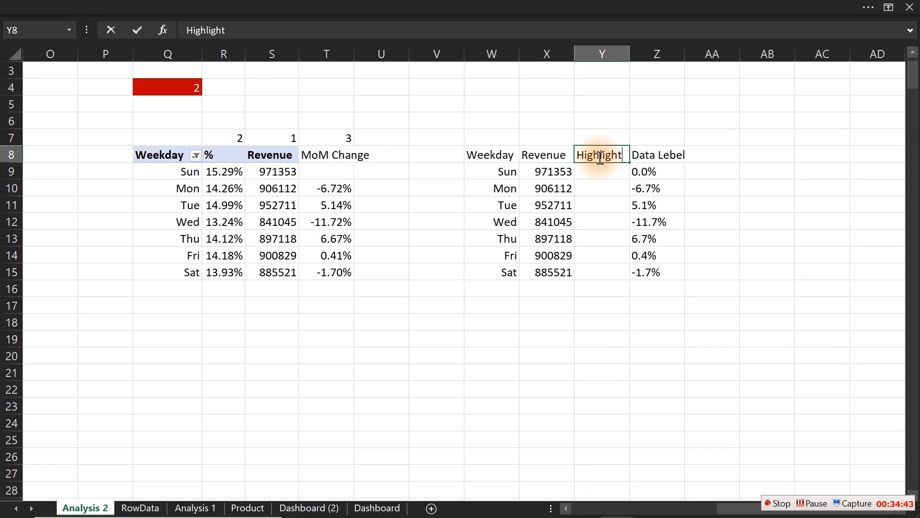
key("Return")
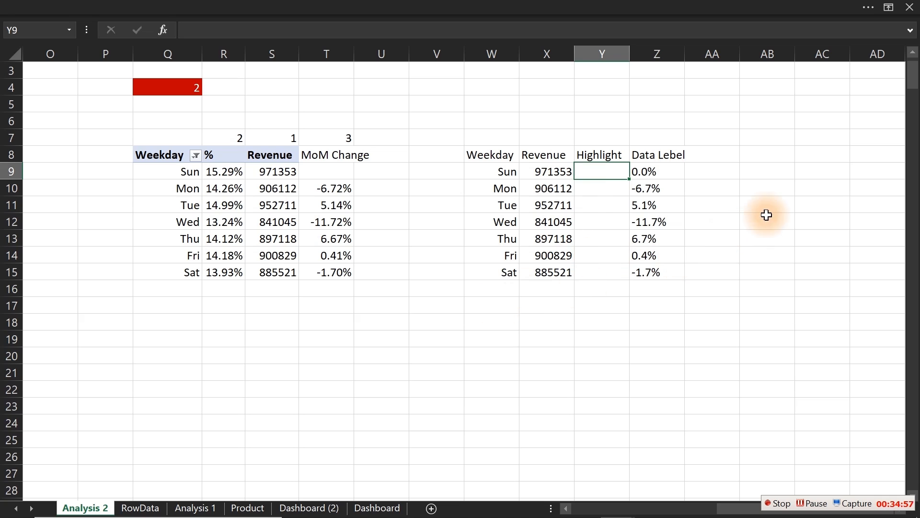
- Enter 1 in cell R19 below the weekday pivot table
left_click(214, 343)
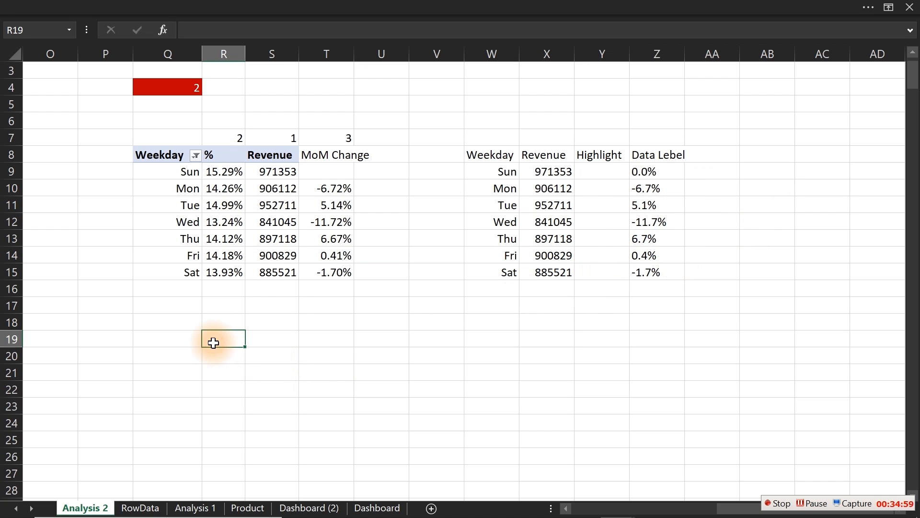
double_click(214, 339)
type("1")
key("Return")
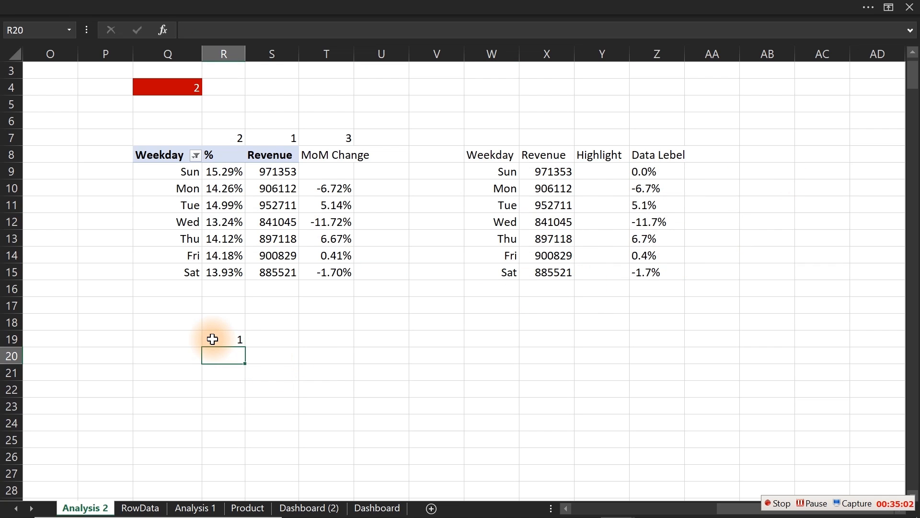
- Enter the ranks 2 and 3 in cells R20 and R21
type("2")
key("Return")
type("3")
key("Return")
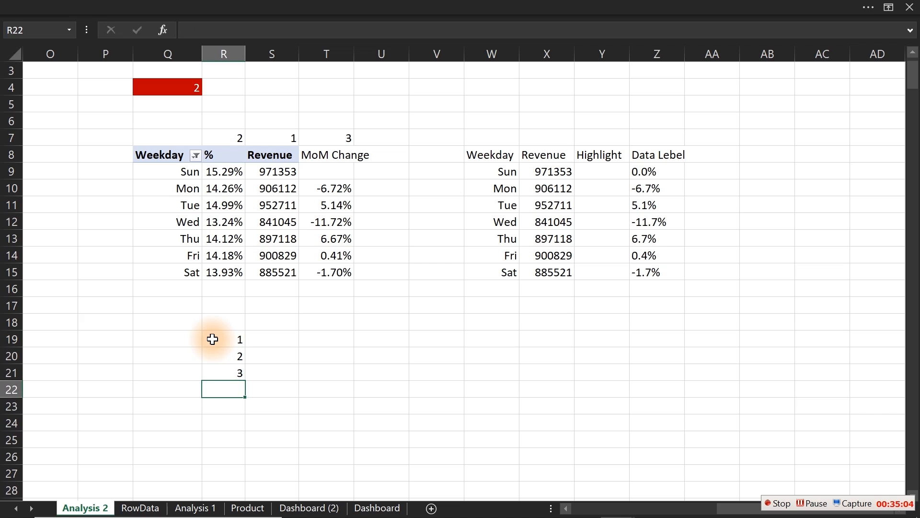
- Enter =LARGE($S$9:$S$15,R19) in S19 and fill the formula down to S21
left_click(263, 340)
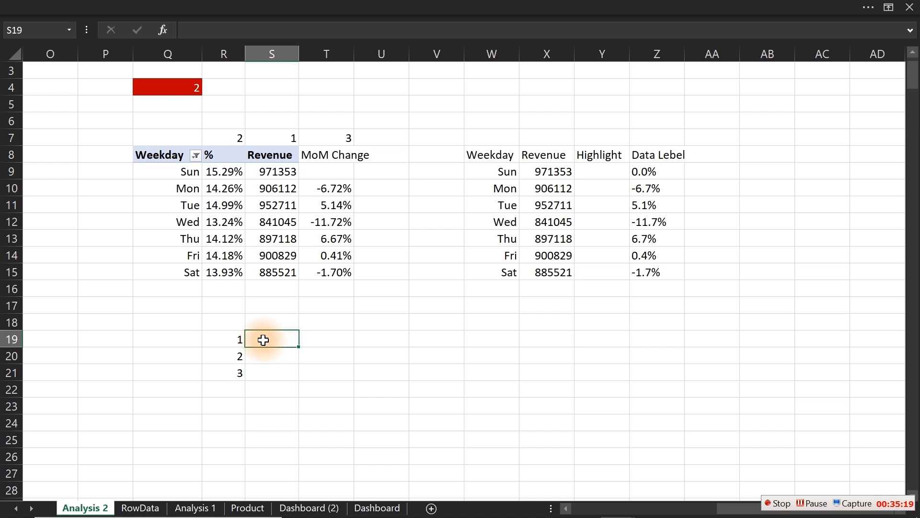
type("=lar")
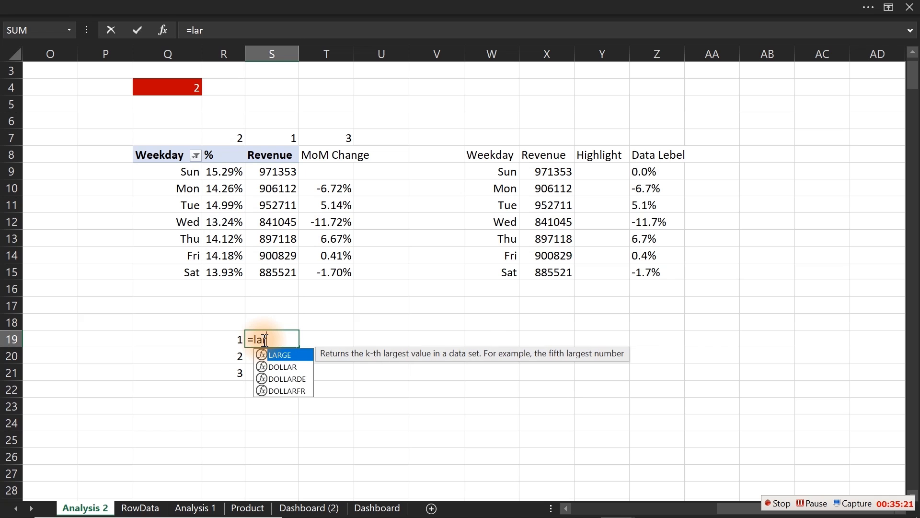
key("Tab")
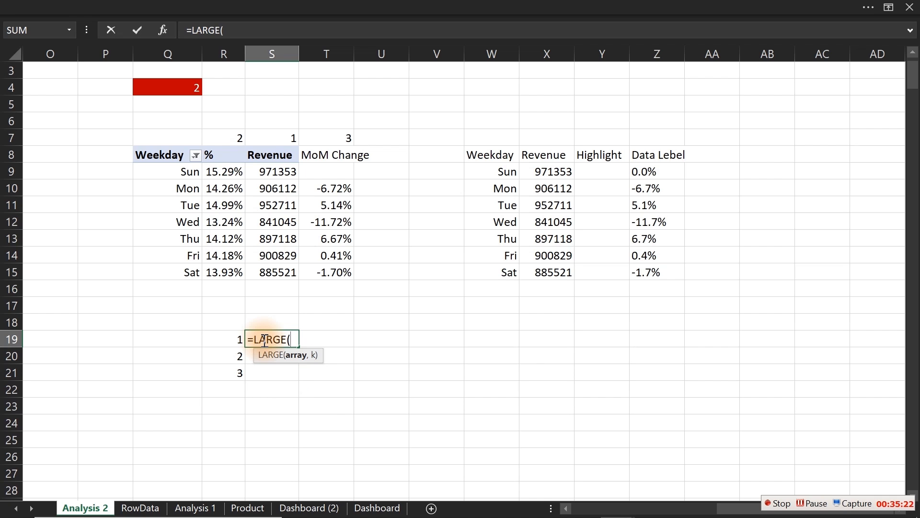
left_click(276, 175)
left_click_drag(276, 175, 293, 285)
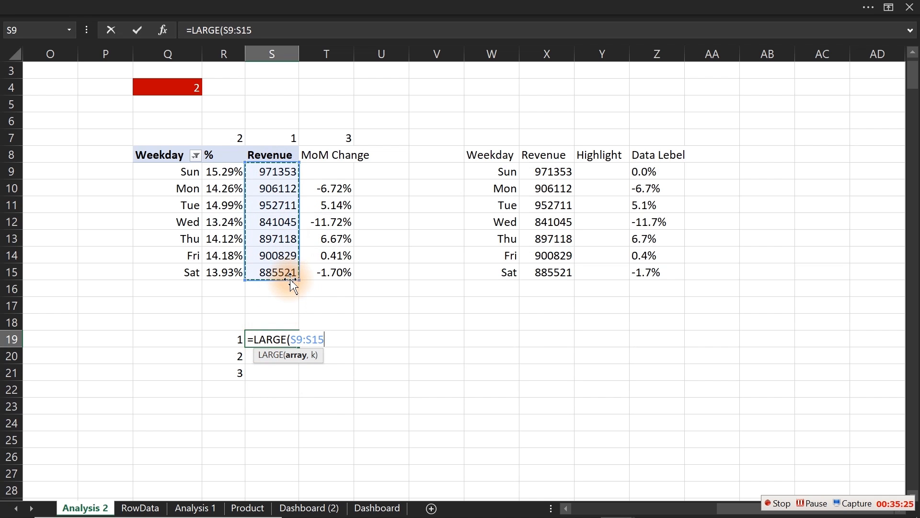
type(",")
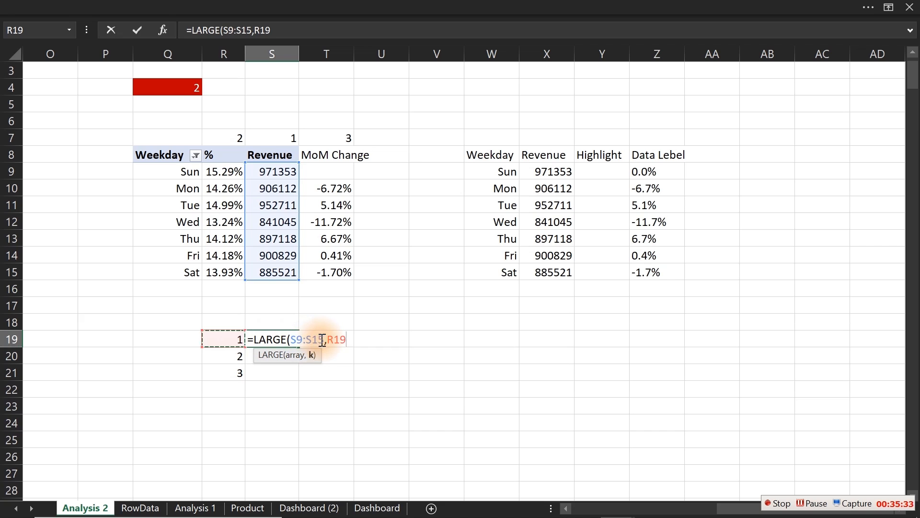
left_click_drag(325, 340, 292, 340)
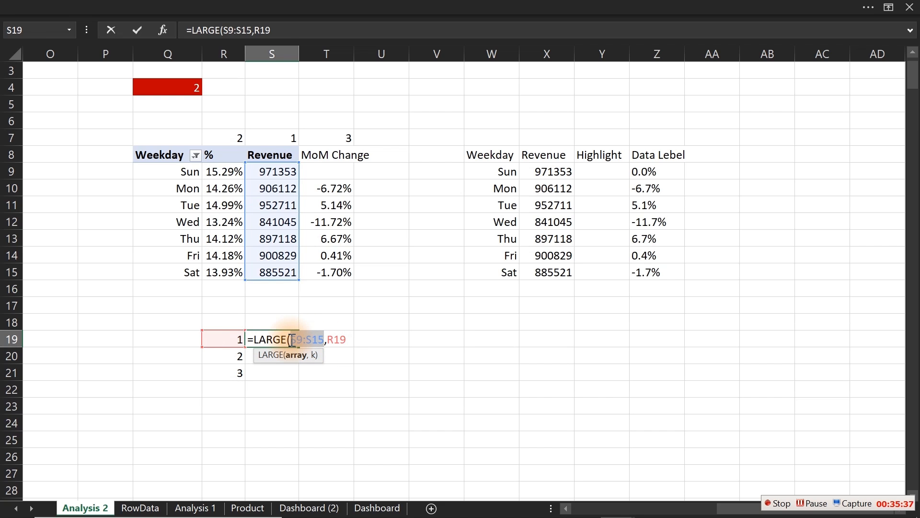
key("F4")
key("Return")
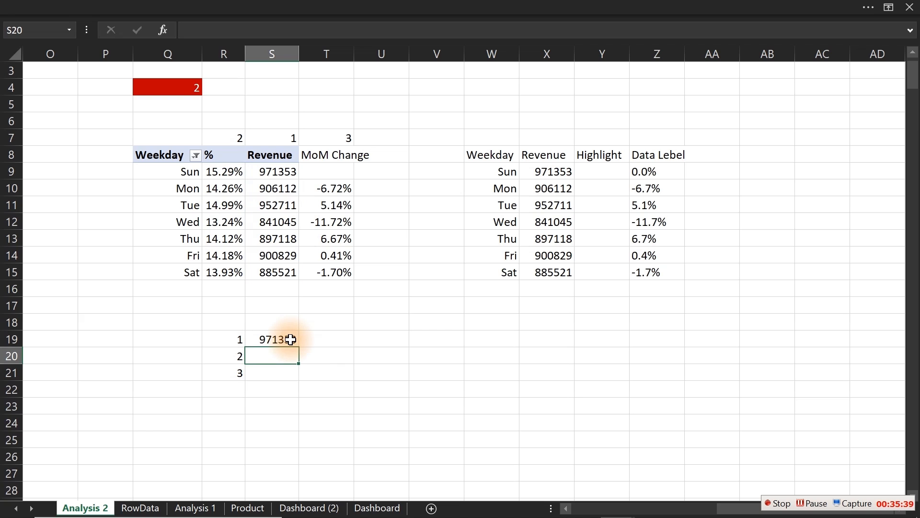
left_click(291, 339)
left_click_drag(298, 346, 293, 373)
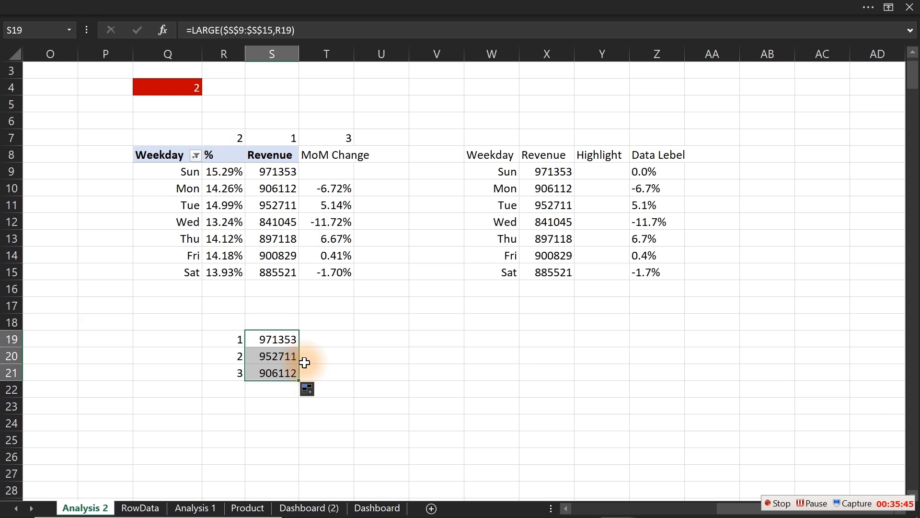
- Start an INDEX formula in T19 with the weekday range $Q$9:$Q$15 as its absolute array reference
left_click(322, 339)
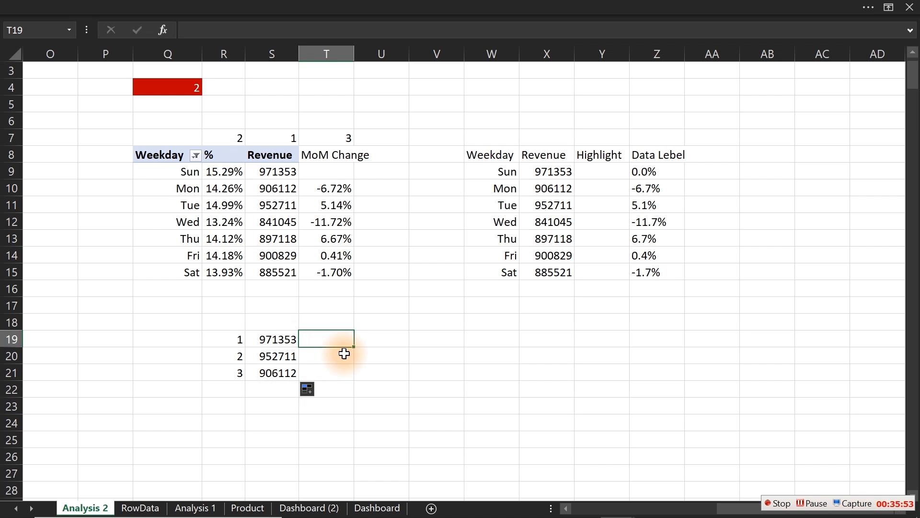
type("=")
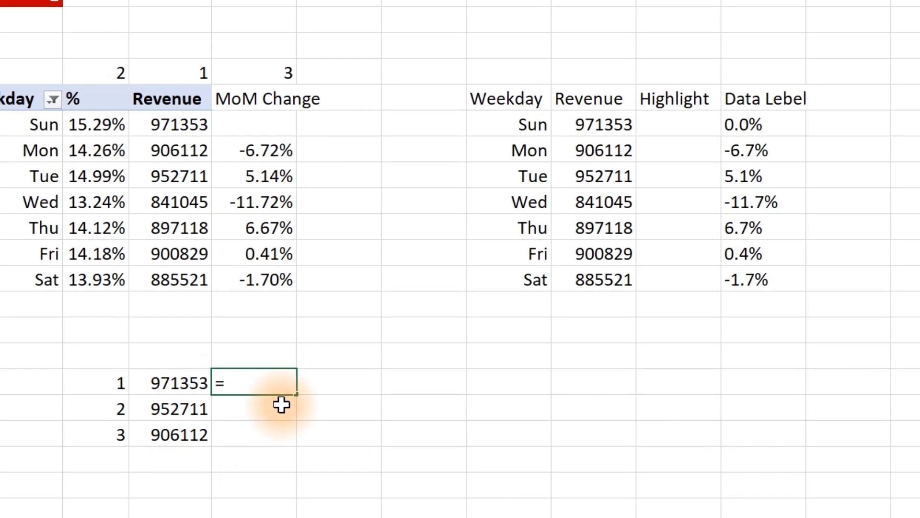
type("ind")
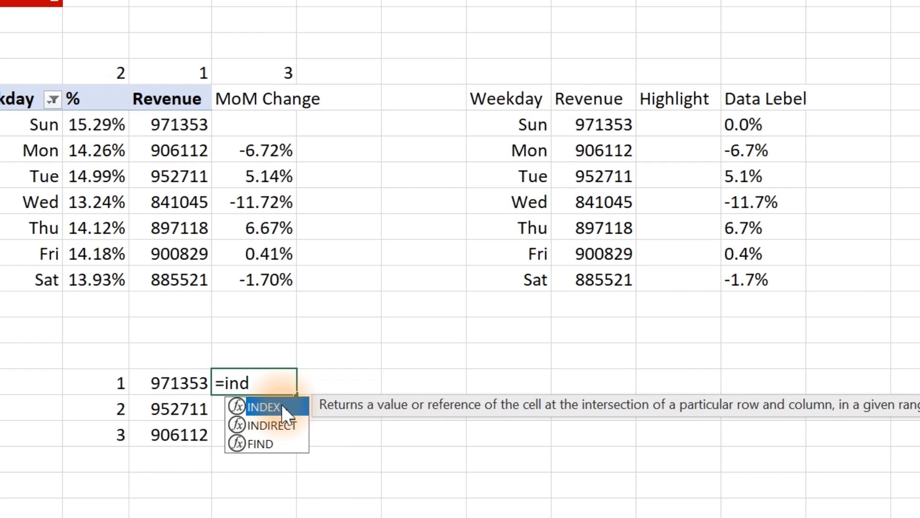
key("Tab")
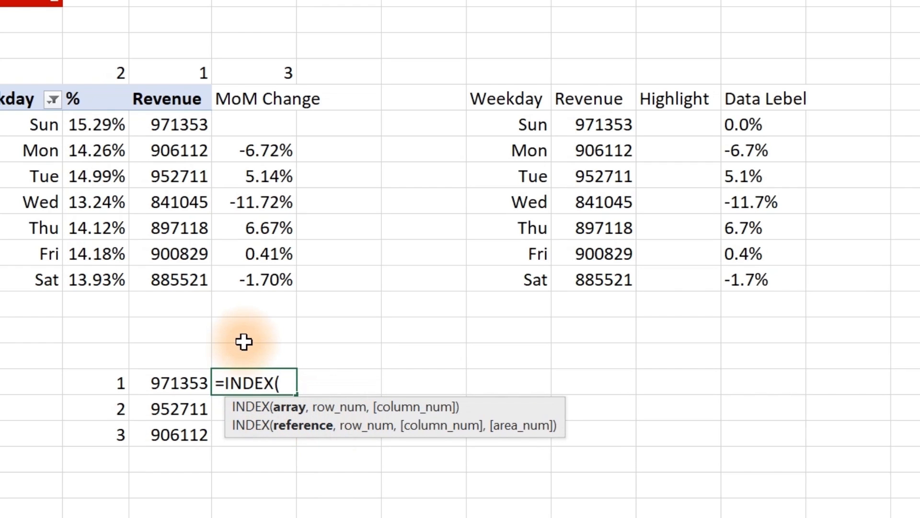
left_click_drag(43, 129, 45, 288)
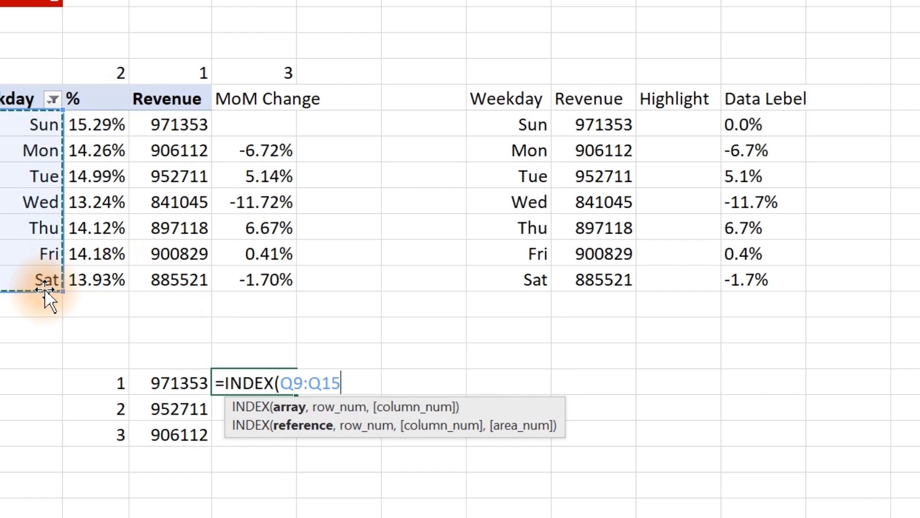
key("F5")
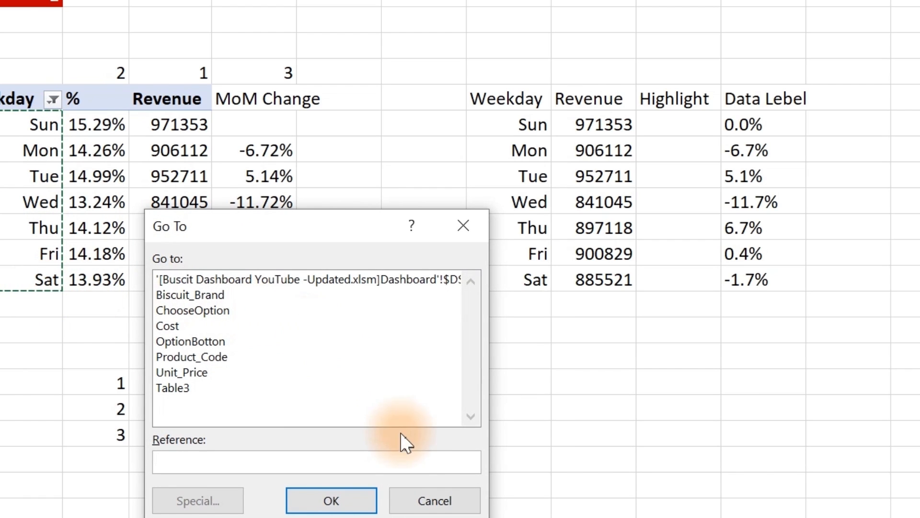
left_click(434, 501)
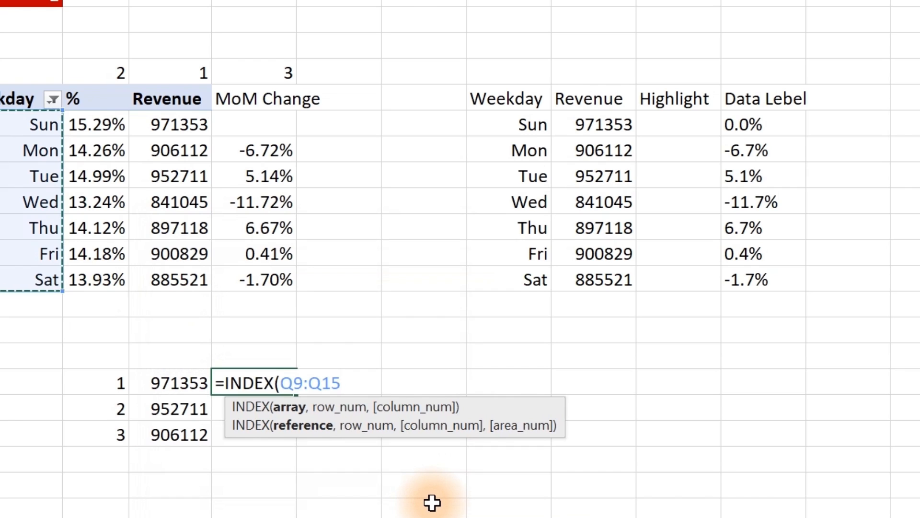
key("F4")
type(",")
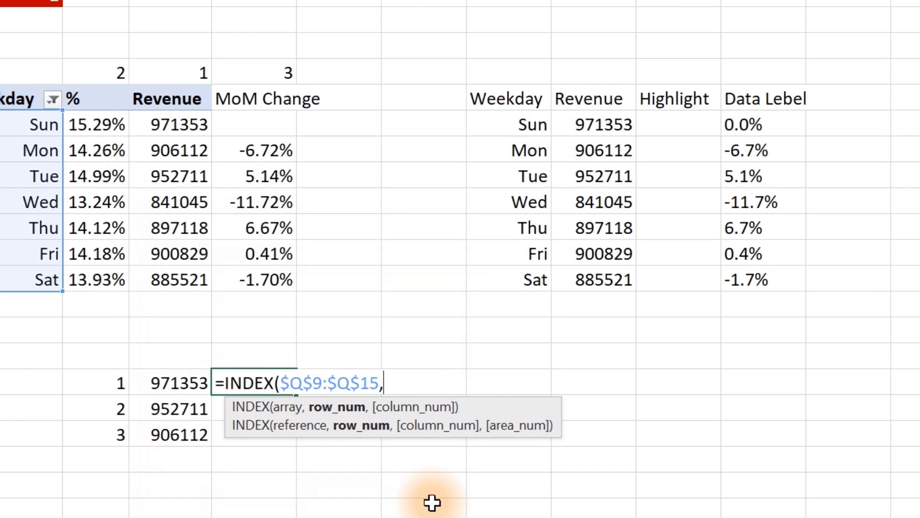
- Complete the INDEX formula in T19 with MATCH(S19,$S$9:$S$15,0) as its row number and fill it down to T21
type("mat")
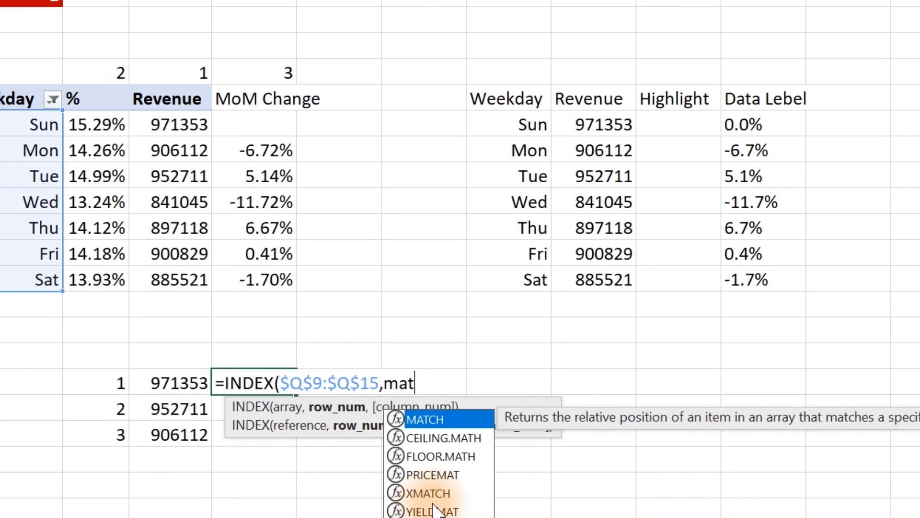
key("Tab")
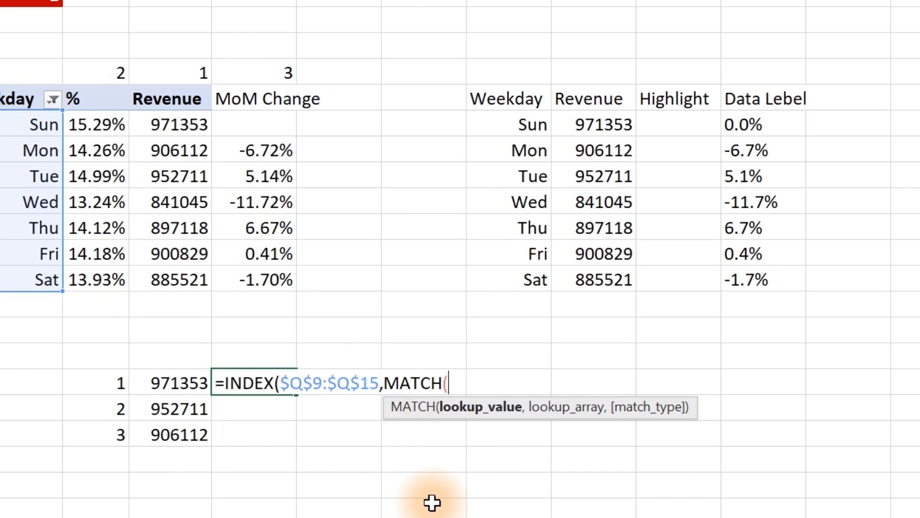
left_click(175, 382)
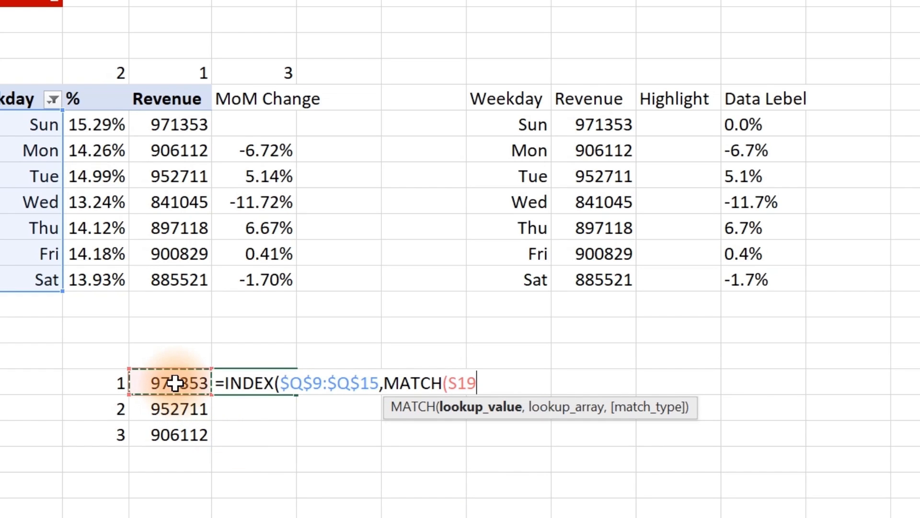
type(",")
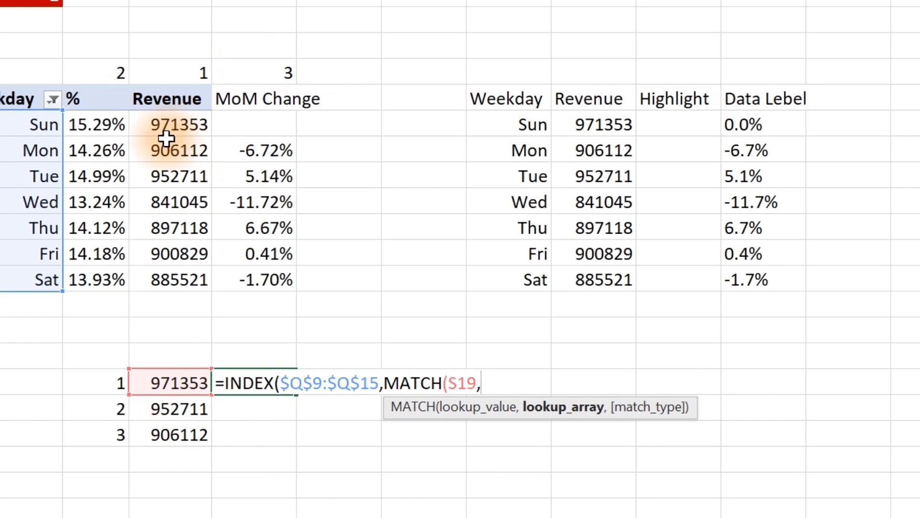
left_click_drag(174, 122, 175, 278)
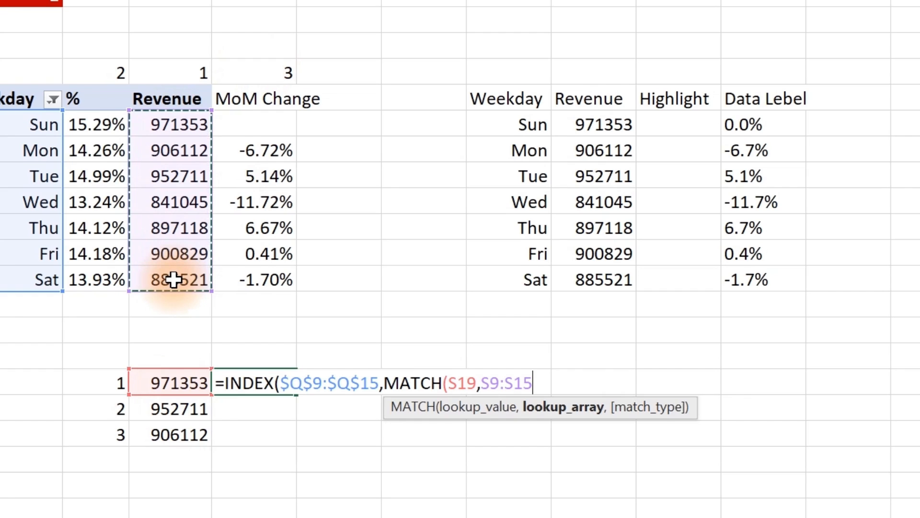
type(",")
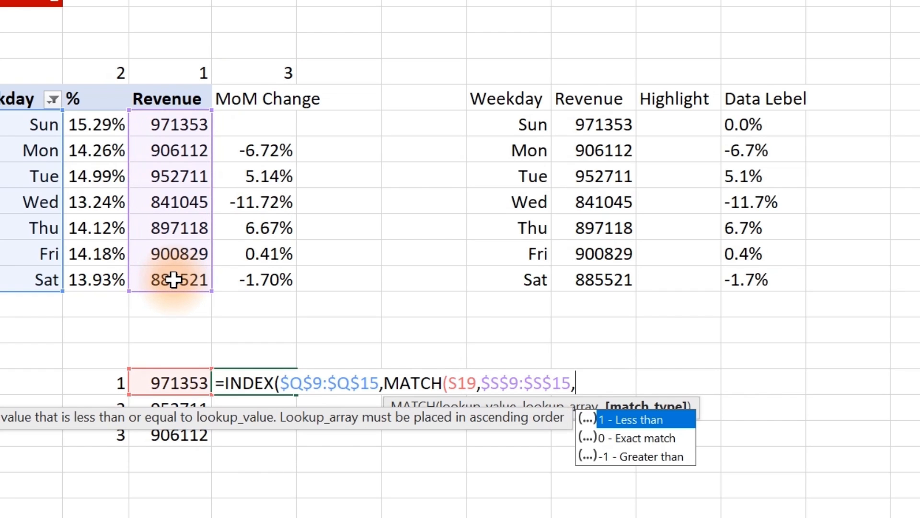
type("0))")
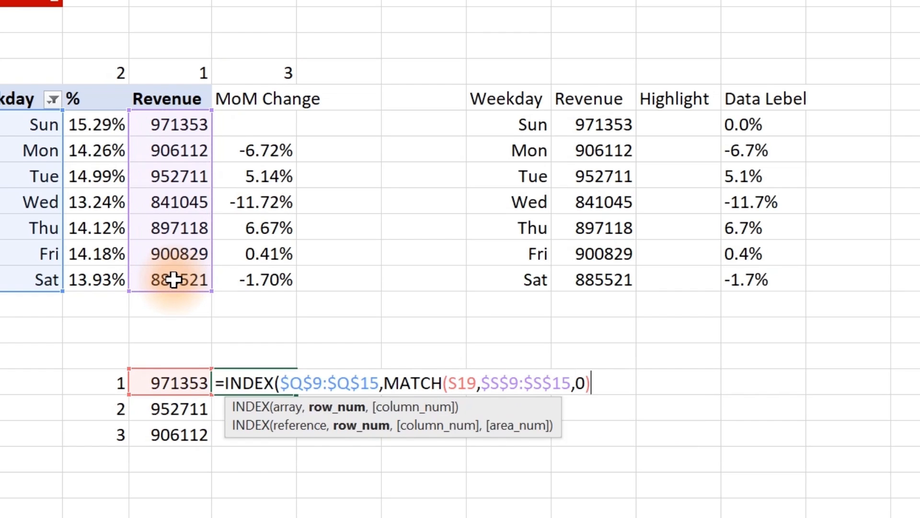
key("Return")
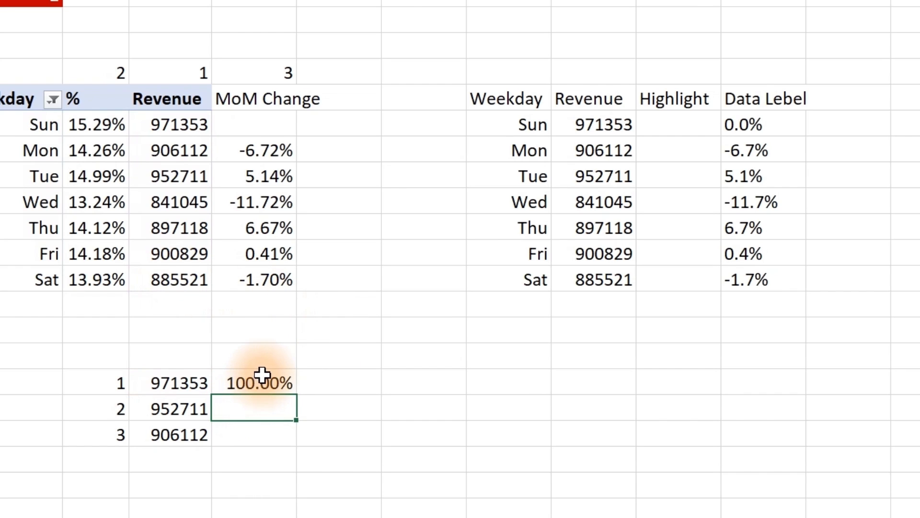
left_click(281, 384)
left_click_drag(296, 393, 284, 447)
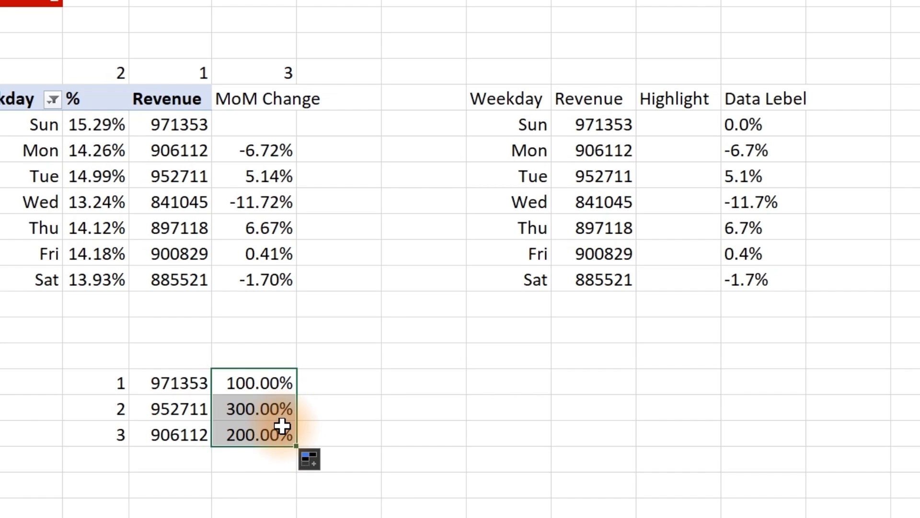
- Apply the custom number format ddd to the weekday results in T19:T21
key("ctrl+1")
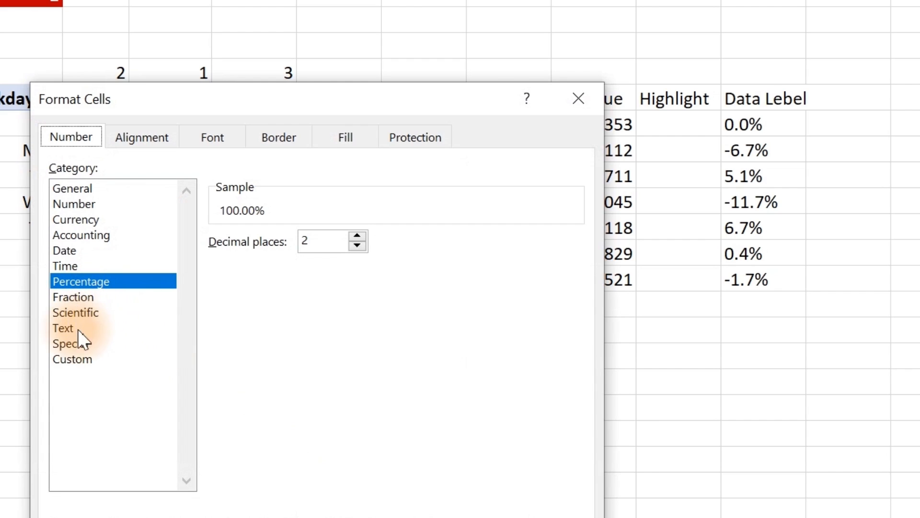
left_click(84, 359)
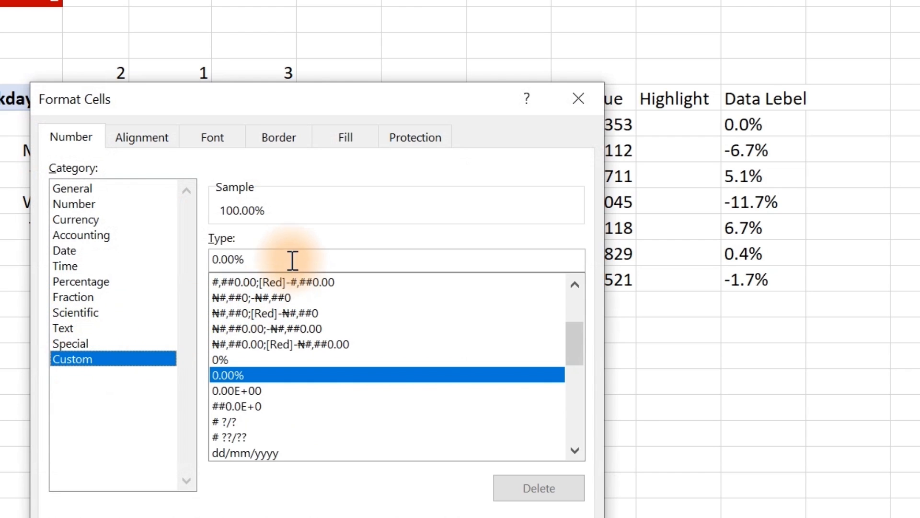
double_click(222, 261)
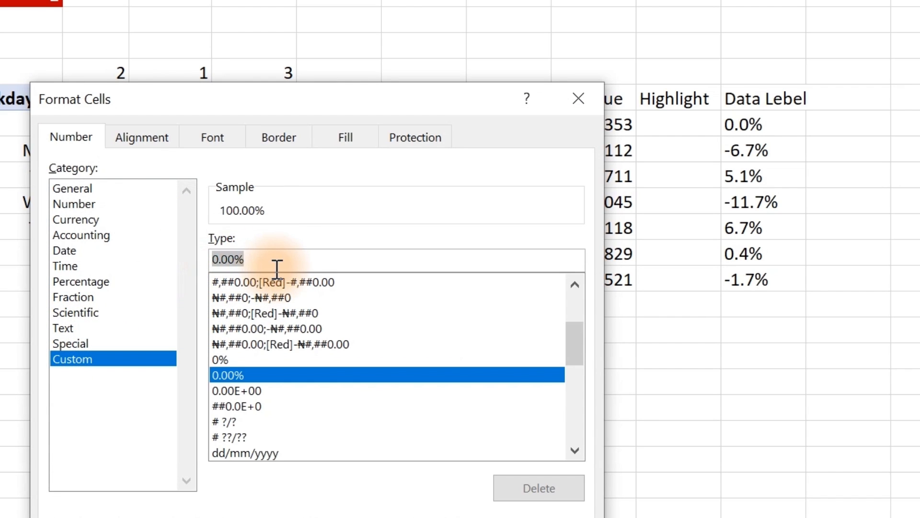
type("ddd")
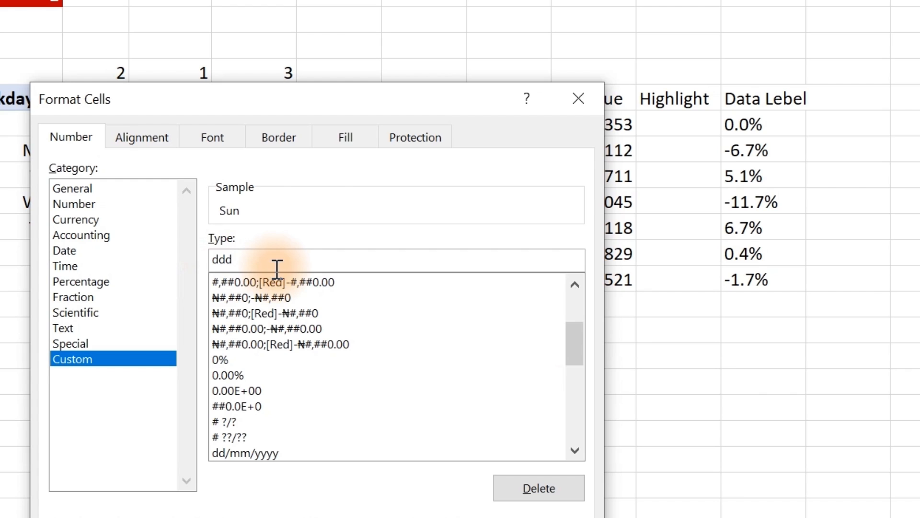
left_click_drag(392, 108, 919, 50)
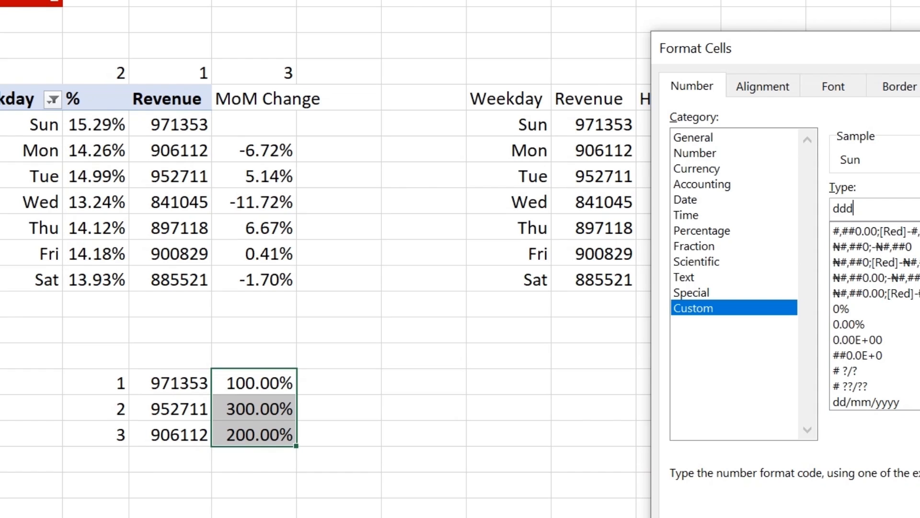
key("Return")
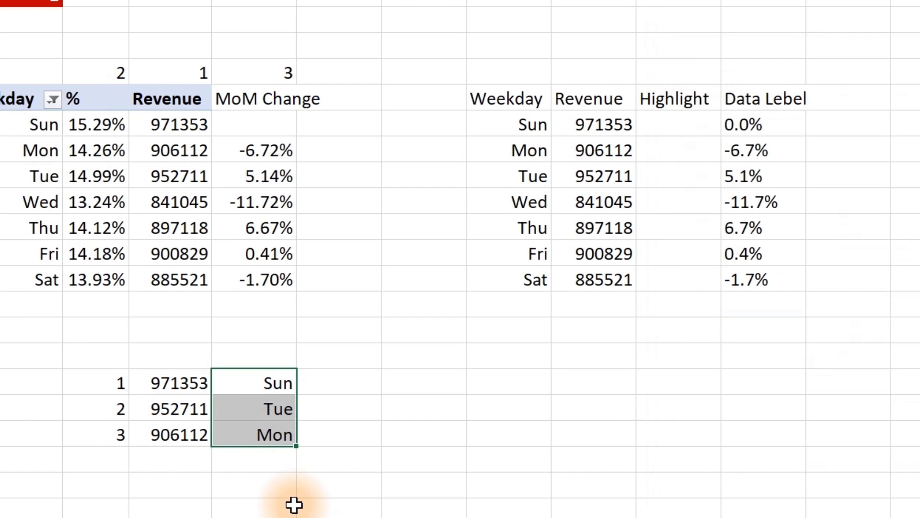
left_click(667, 126)
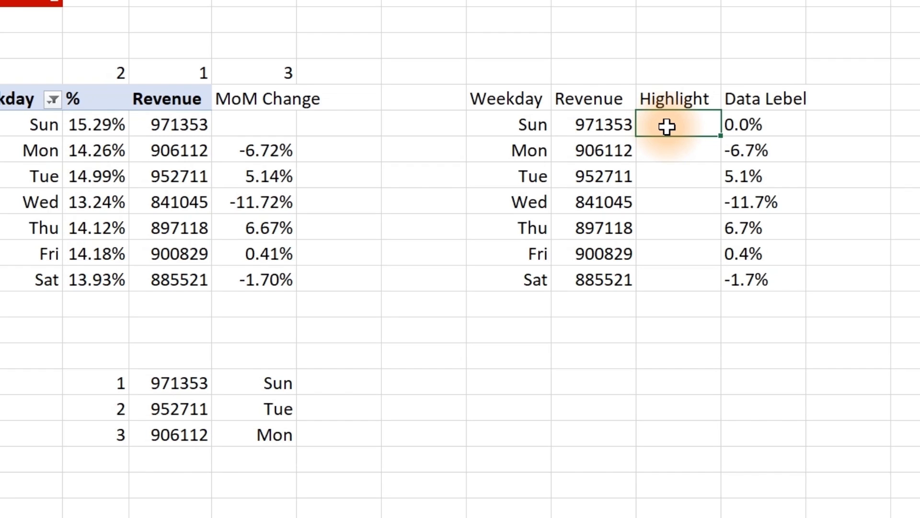
type("=i")
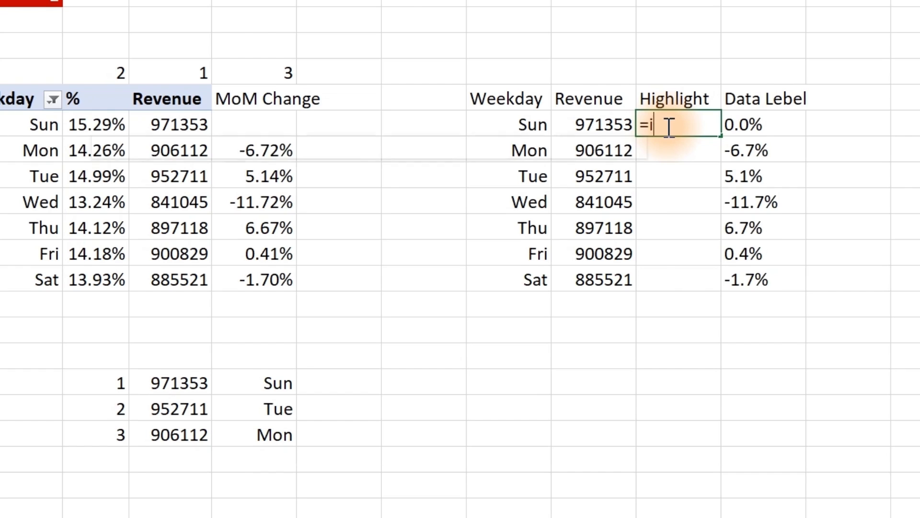
type("f")
key("Tab")
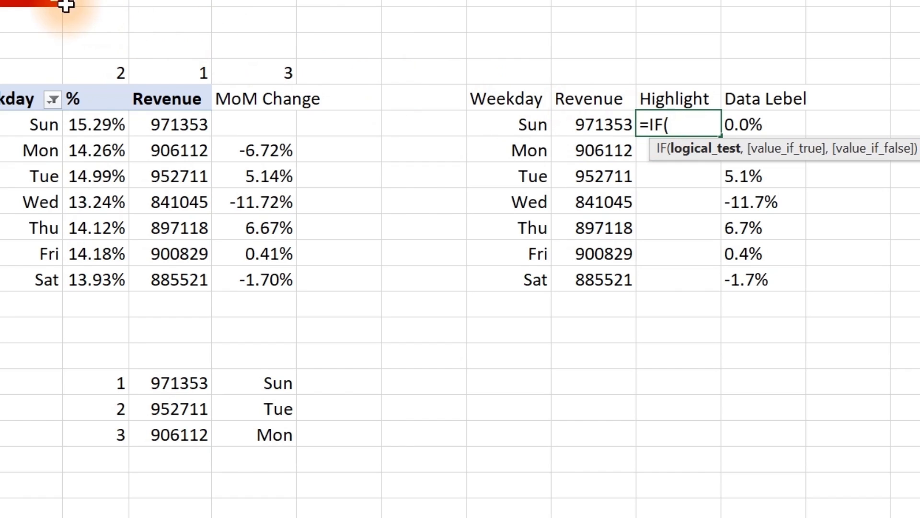
left_click(38, 1)
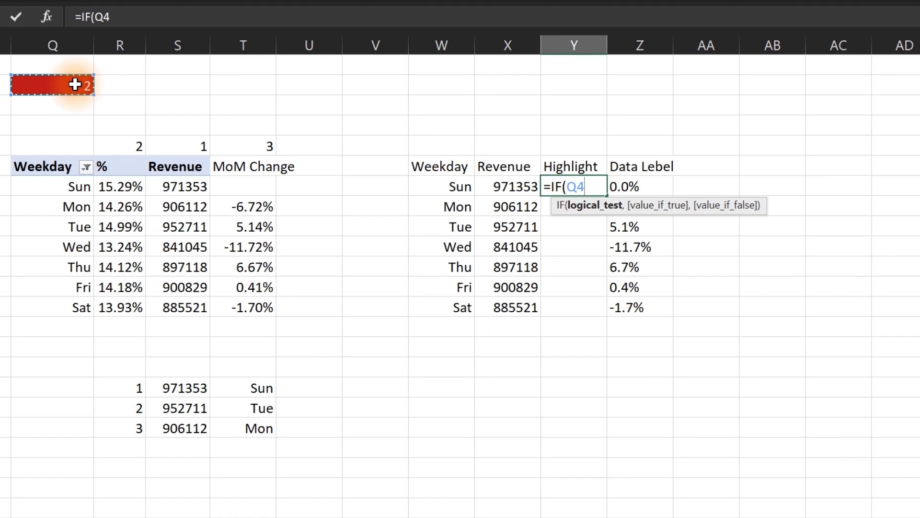
key("F4")
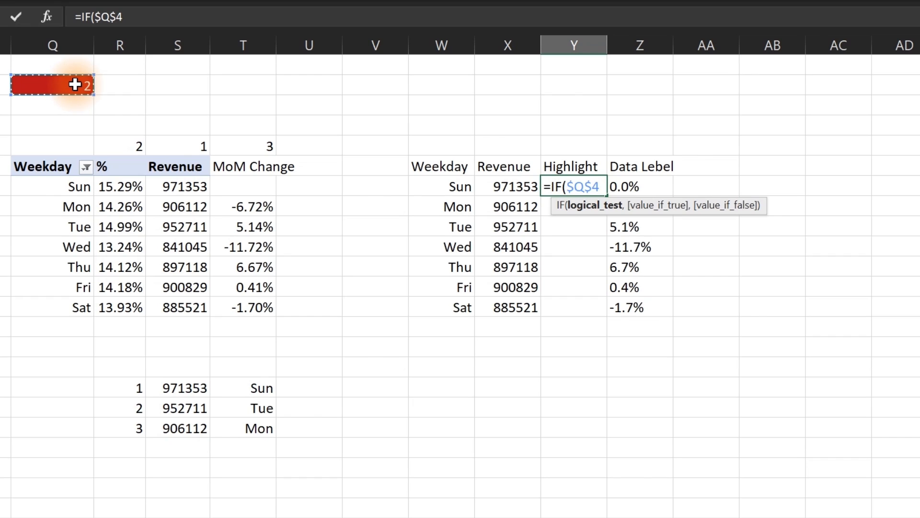
type("=")
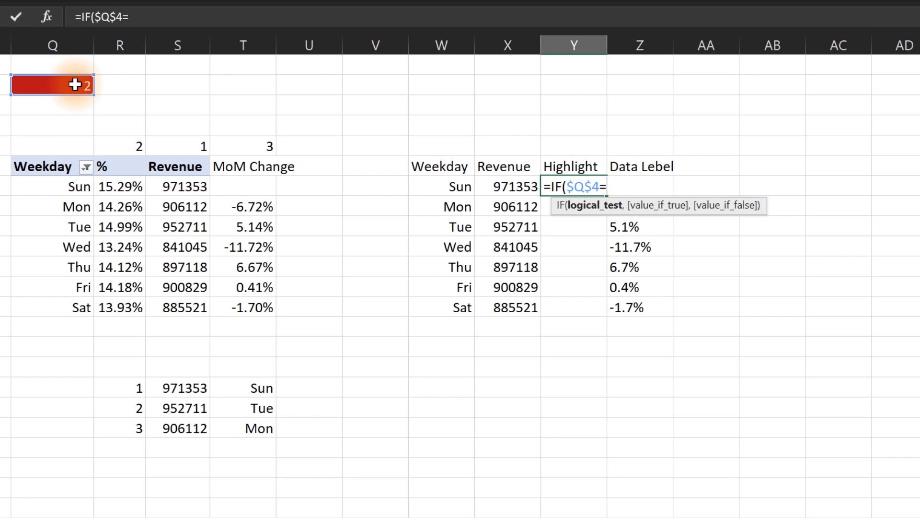
type("1")
key("Escape")
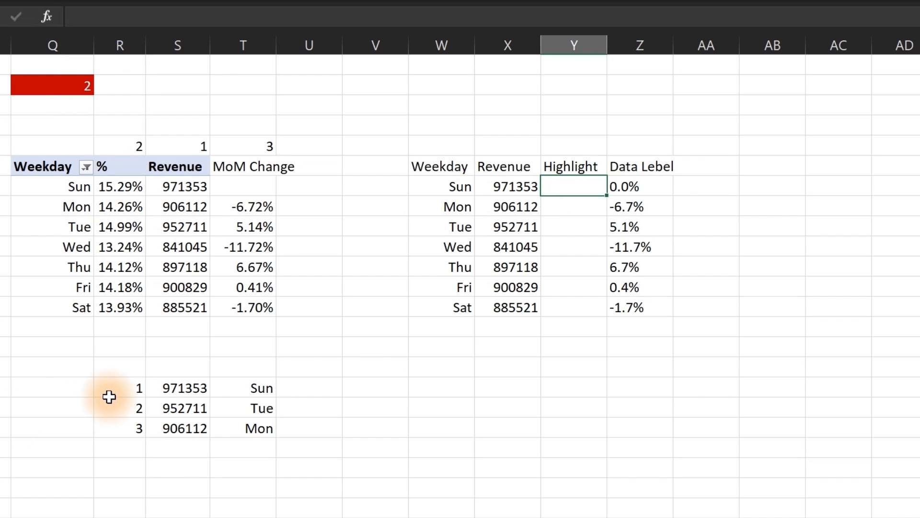
- Duplicate the top-three ranking block R19:T21 to the cells starting at R24
left_click_drag(129, 388, 267, 433)
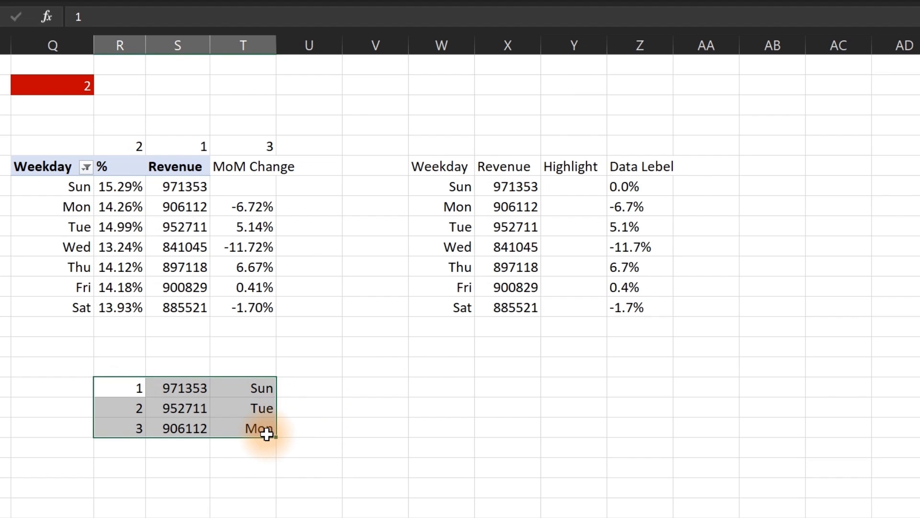
key("ctrl+c")
left_click(131, 506)
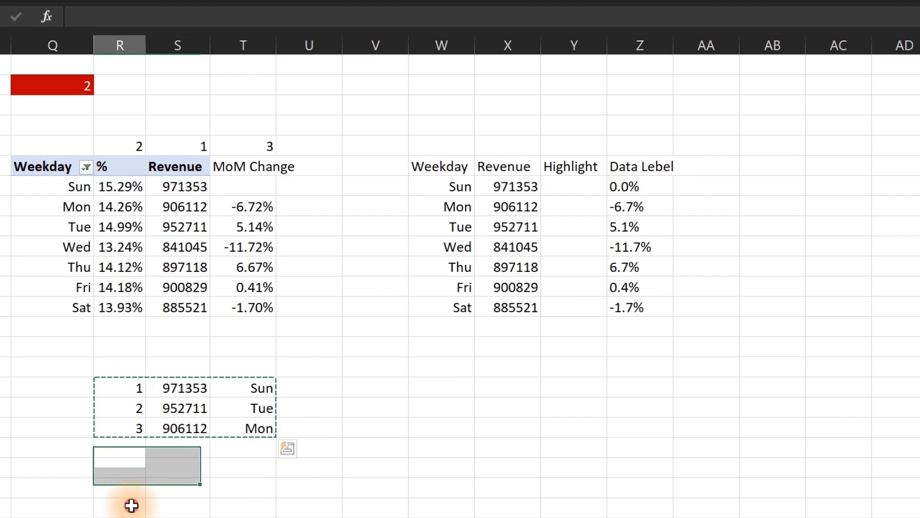
left_click(124, 419)
key("ctrl+v")
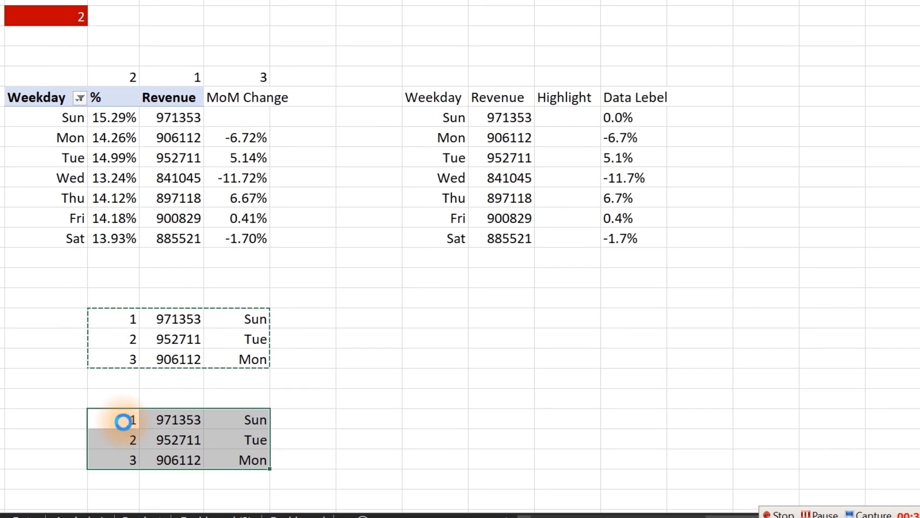
- Label the copied ranking block Bottom in R23 and the original block Top in R18
left_click(126, 404)
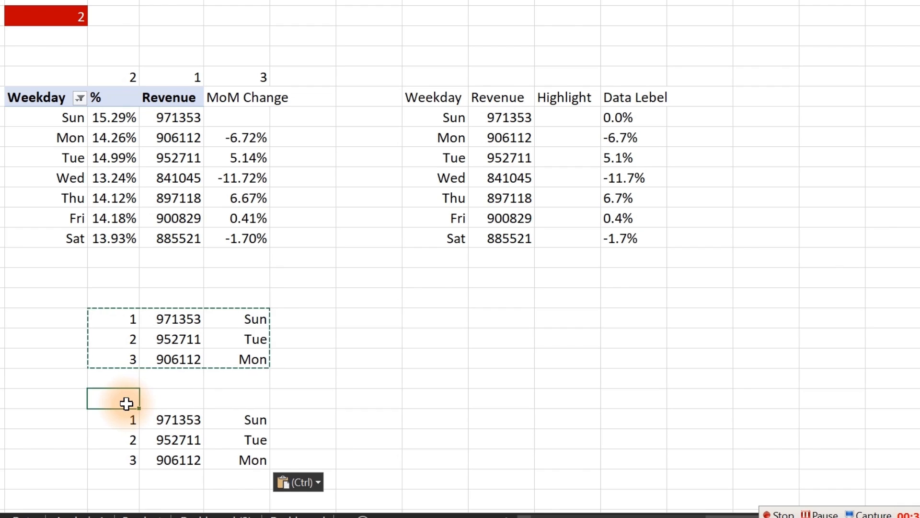
type("Bottom")
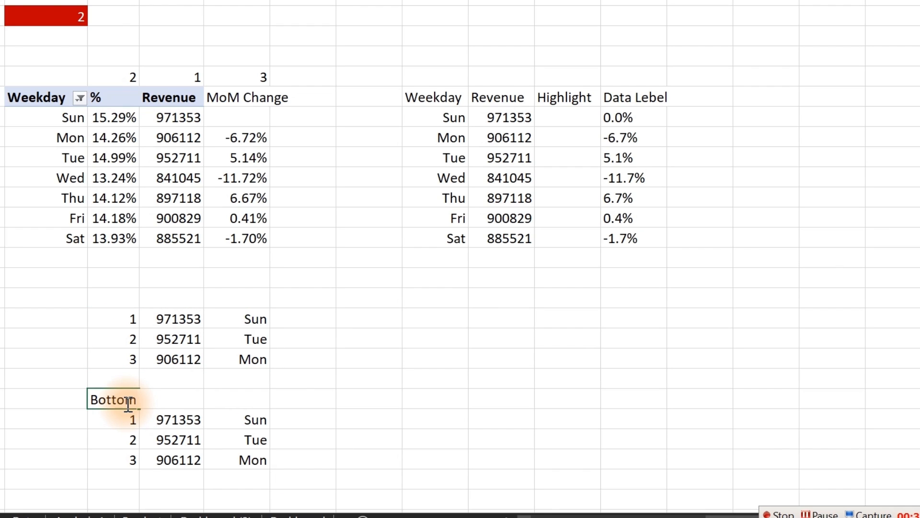
key("Up")
key("Up")
key("Up")
key("Up")
key("Up")
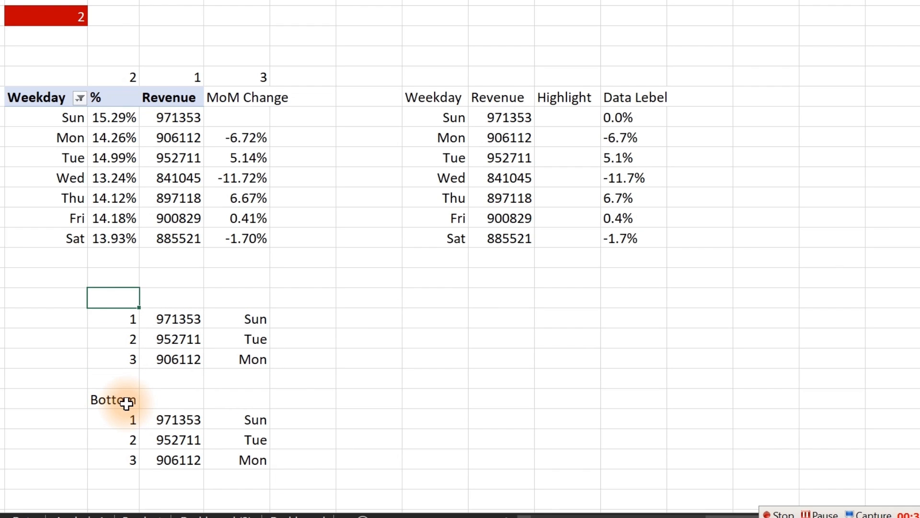
type("Top")
key("Return")
- Replace LARGE with SMALL in the S24 formula, giving =SMALL($S$9:$S$15,R24), and fill it down to S26
double_click(163, 419)
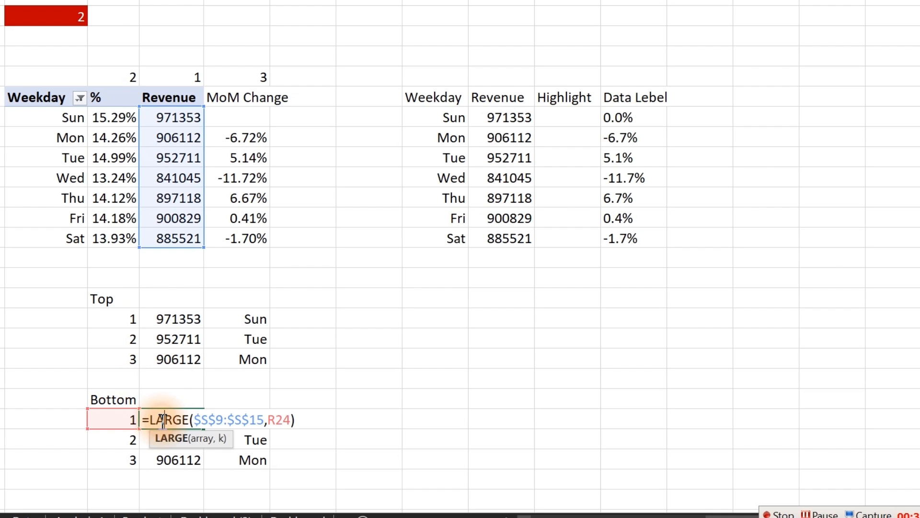
double_click(153, 420)
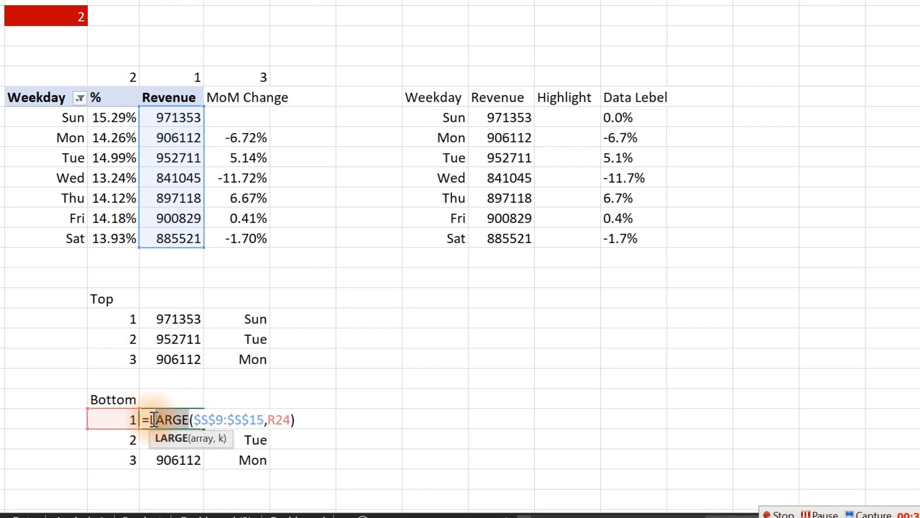
type("sm")
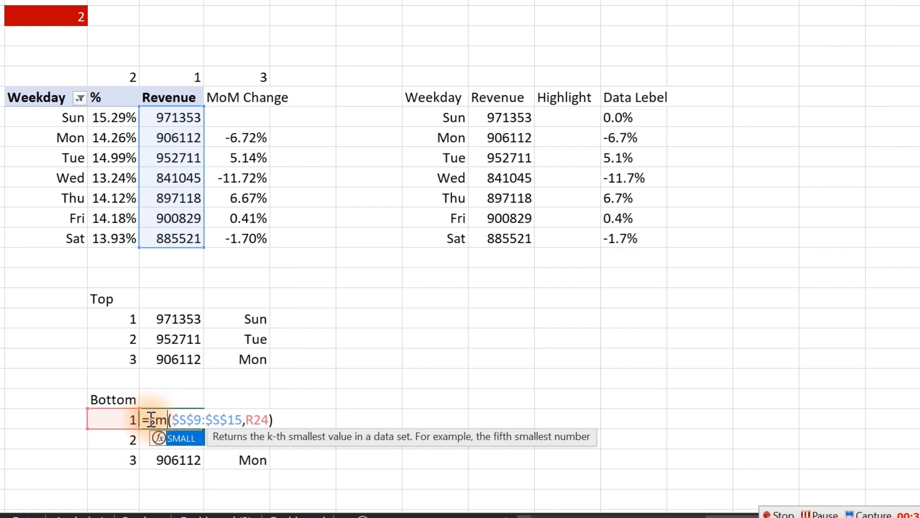
key("Tab")
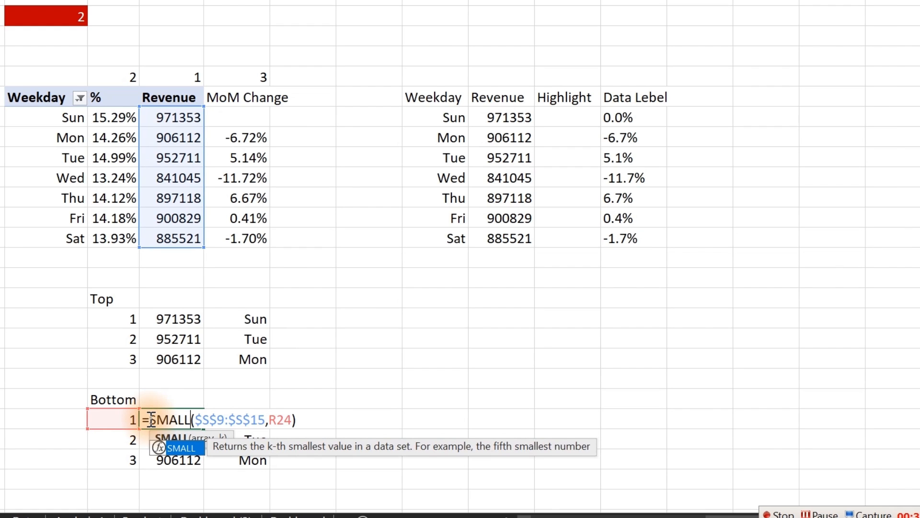
key("Return")
left_click(191, 420)
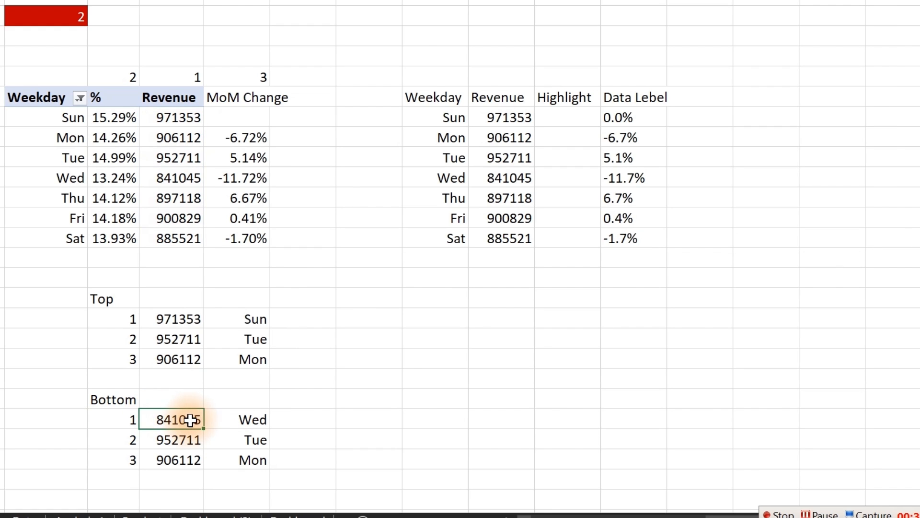
double_click(204, 429)
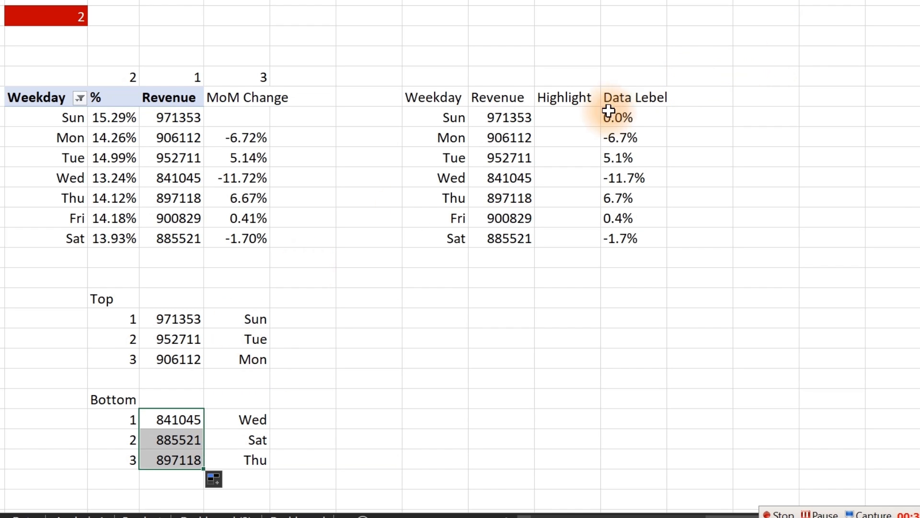
left_click(574, 121)
type("=if")
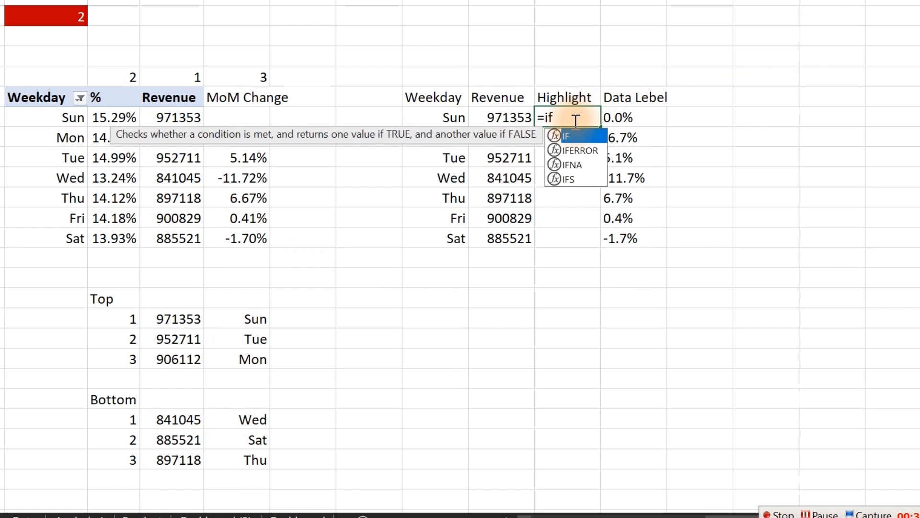
key("Tab")
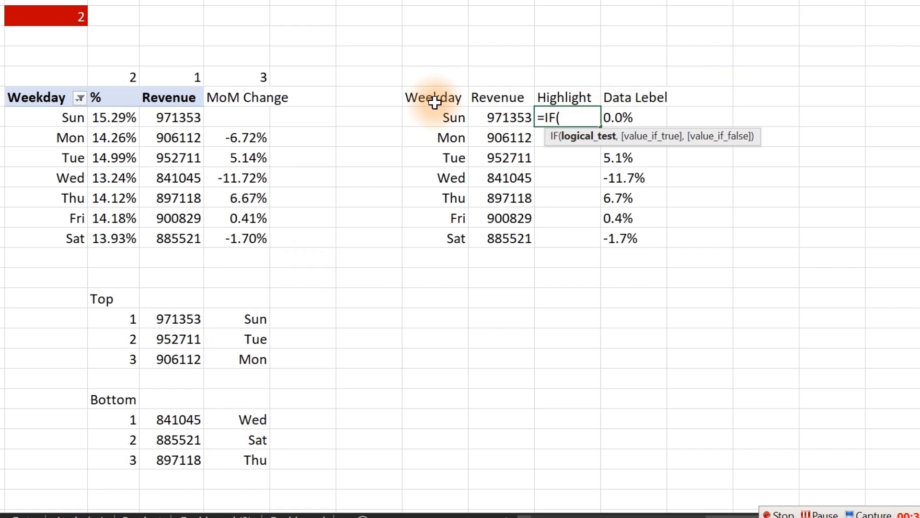
left_click(71, 14)
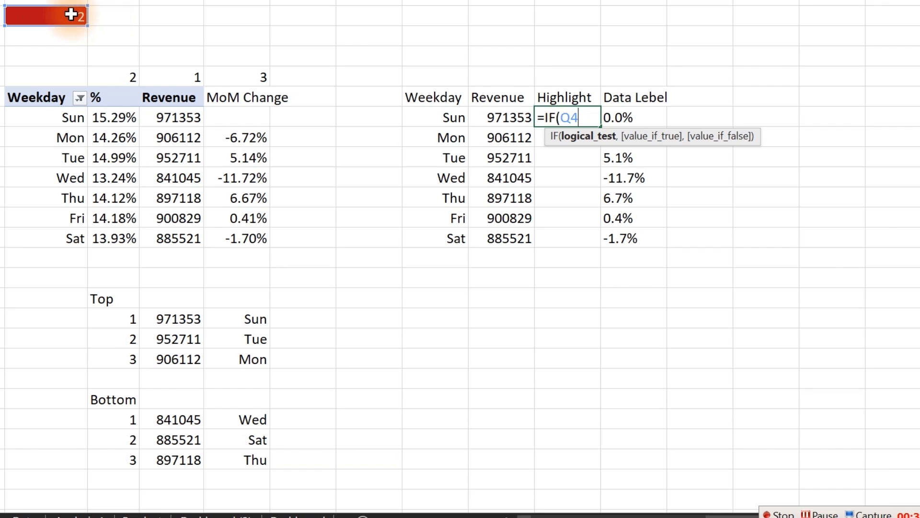
key("F4")
type("=1,")
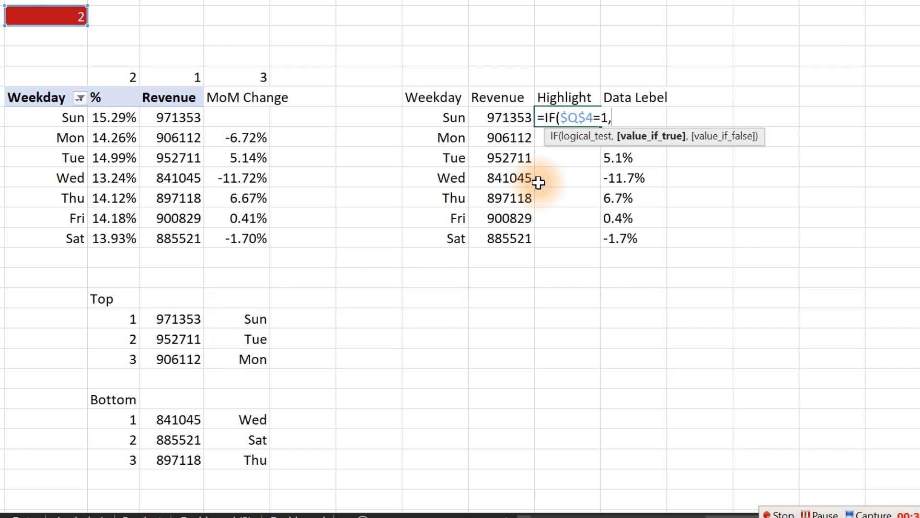
type("x")
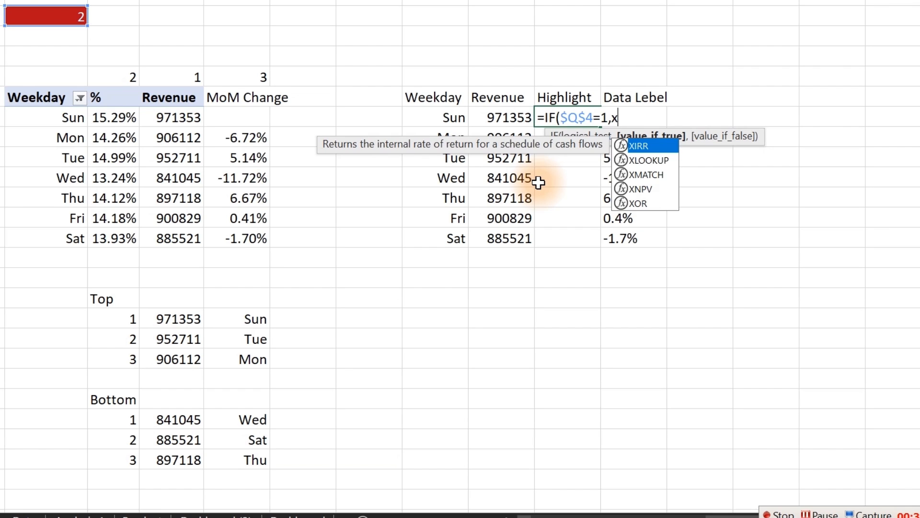
key("Escape")
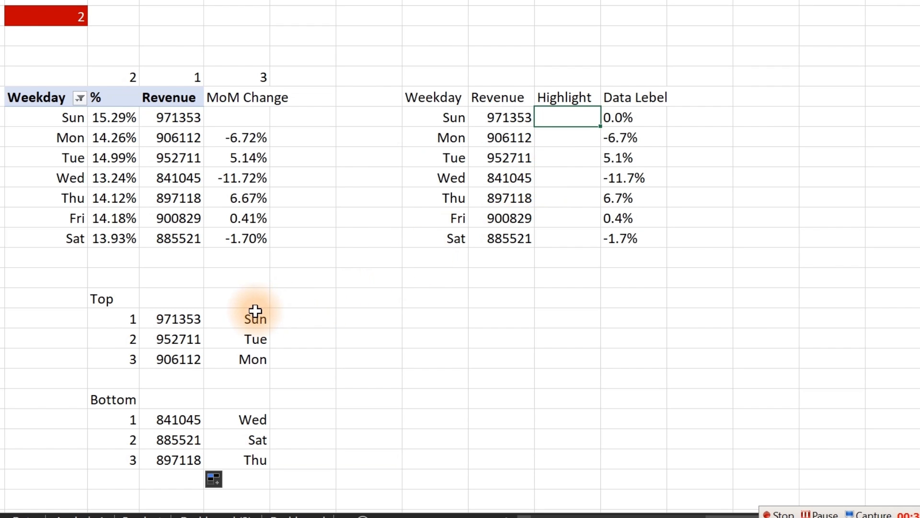
- Move the ranked weekdays from T19:T26 to Q19:Q26, and the Top and Bottom labels to Q18 and Q23
left_click_drag(254, 314, 260, 459)
left_click_drag(271, 419, 75, 420)
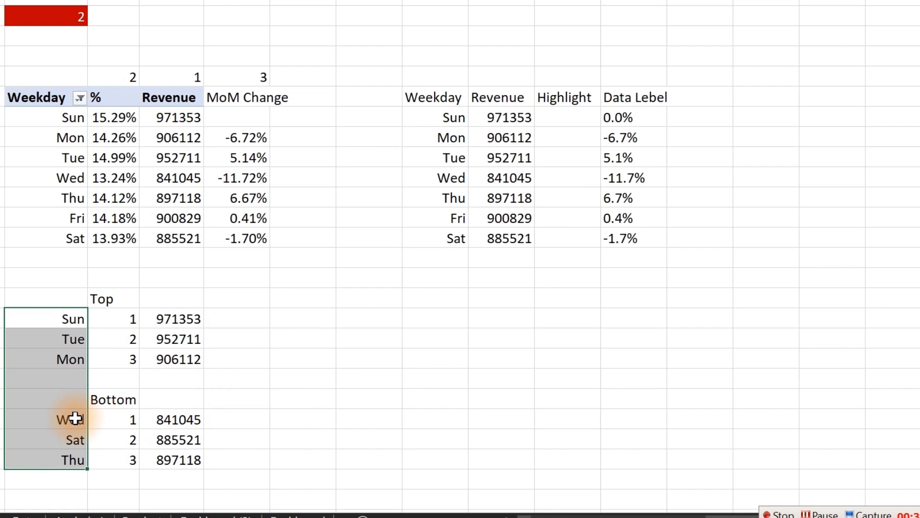
left_click(103, 298)
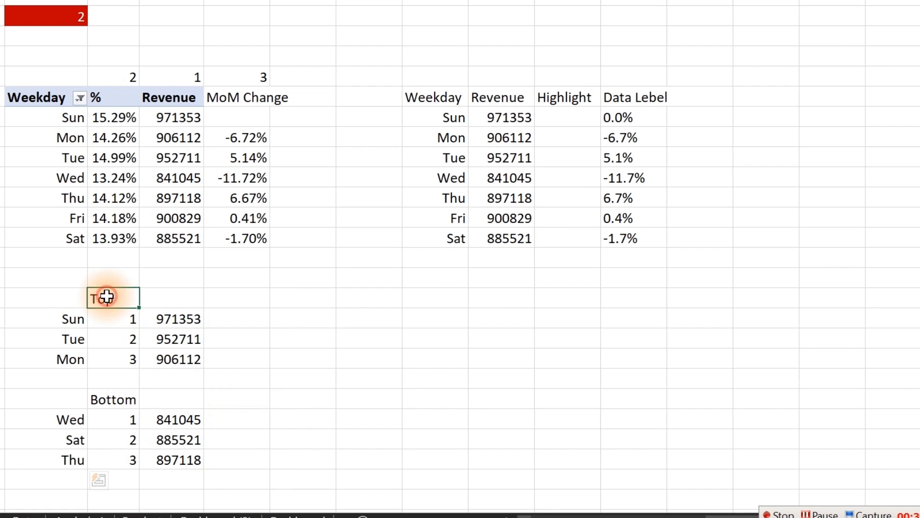
left_click(126, 398, "ctrl")
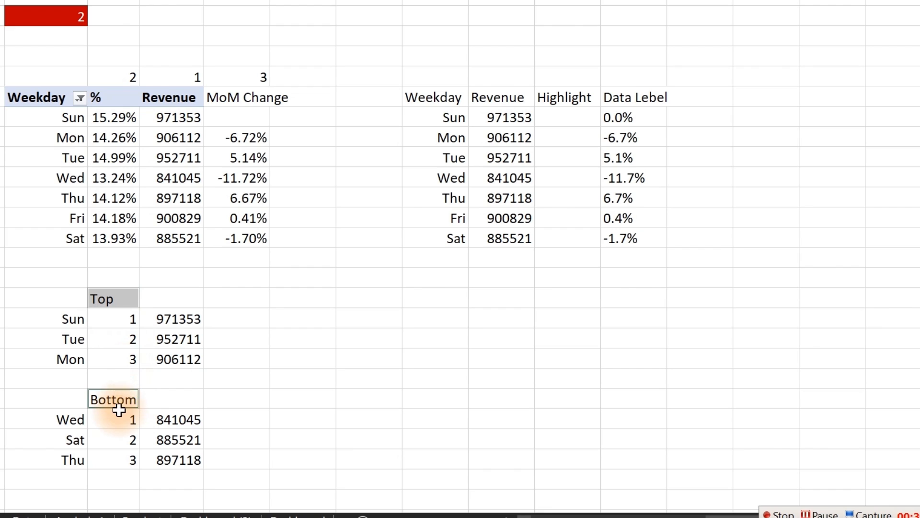
left_click(102, 300)
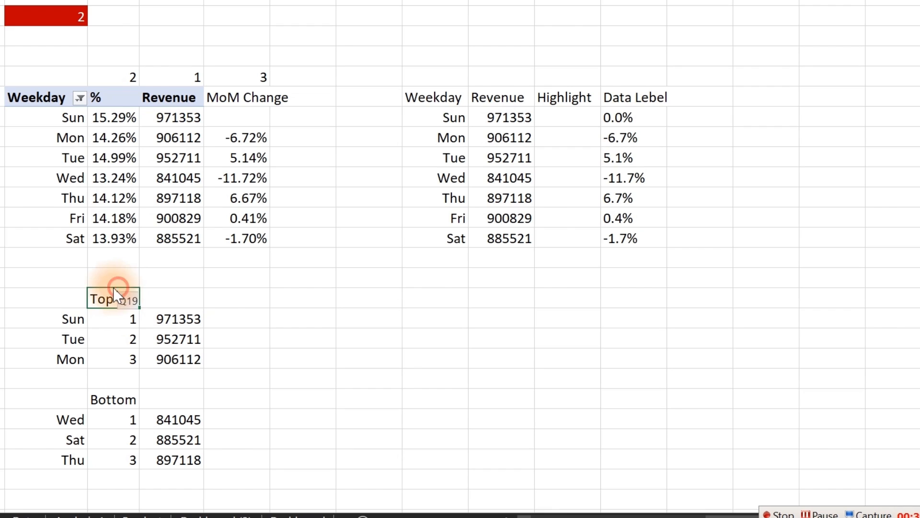
left_click_drag(114, 289, 62, 295)
left_click(107, 395)
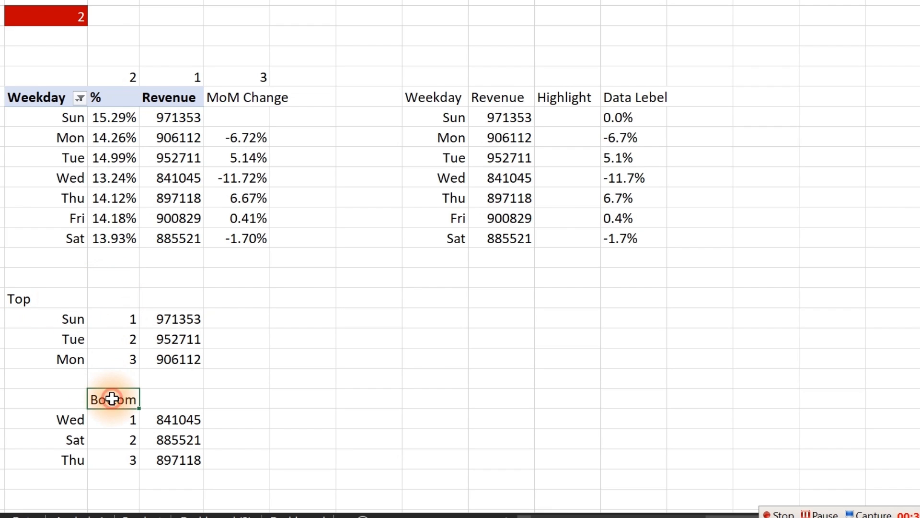
left_click_drag(117, 387, 70, 392)
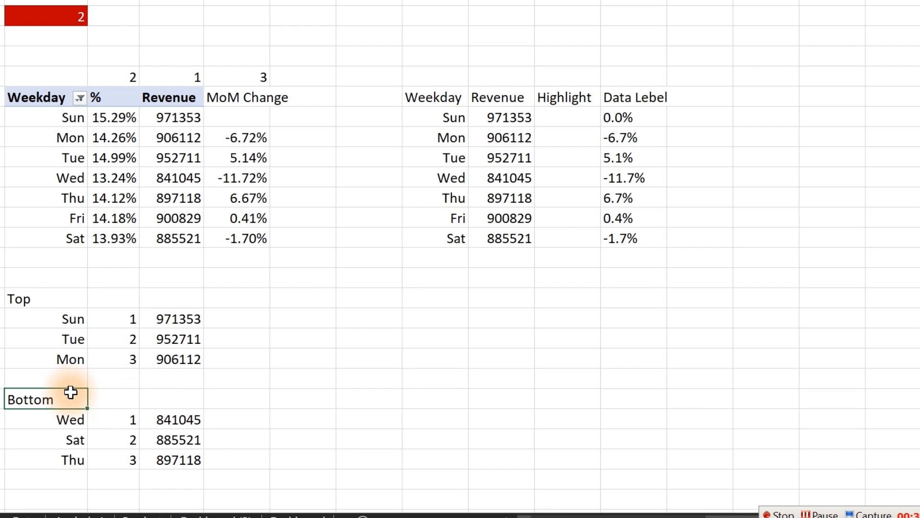
left_click(76, 321)
- Begin an IF formula in the first Highlight cell, Y9, with the logical test $Q$4=1
left_click(578, 118)
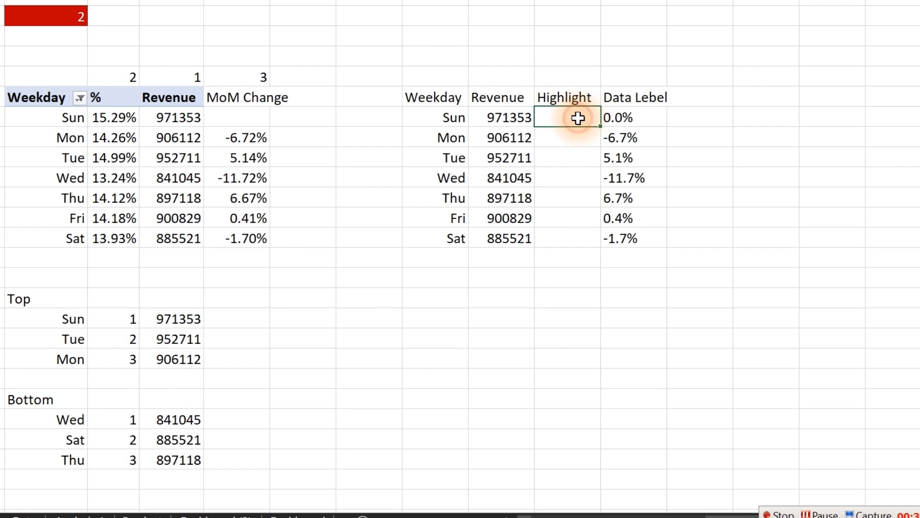
type("=")
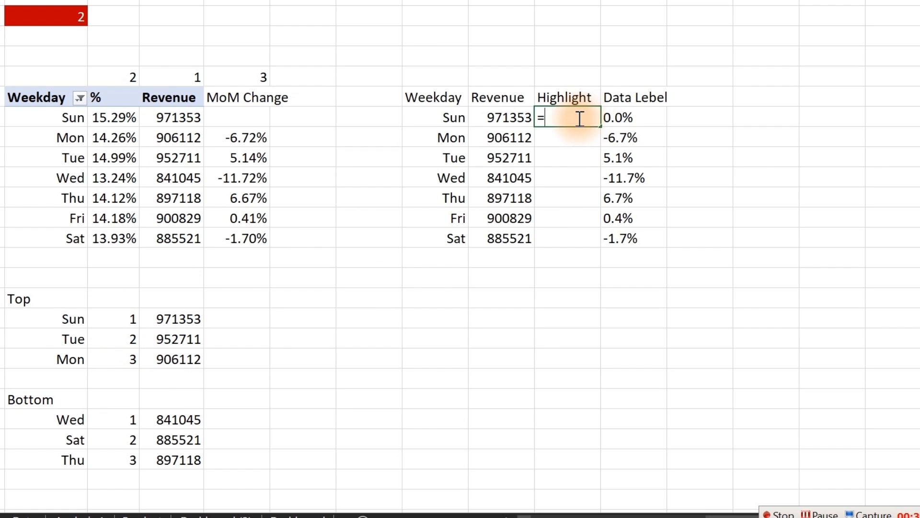
type("if")
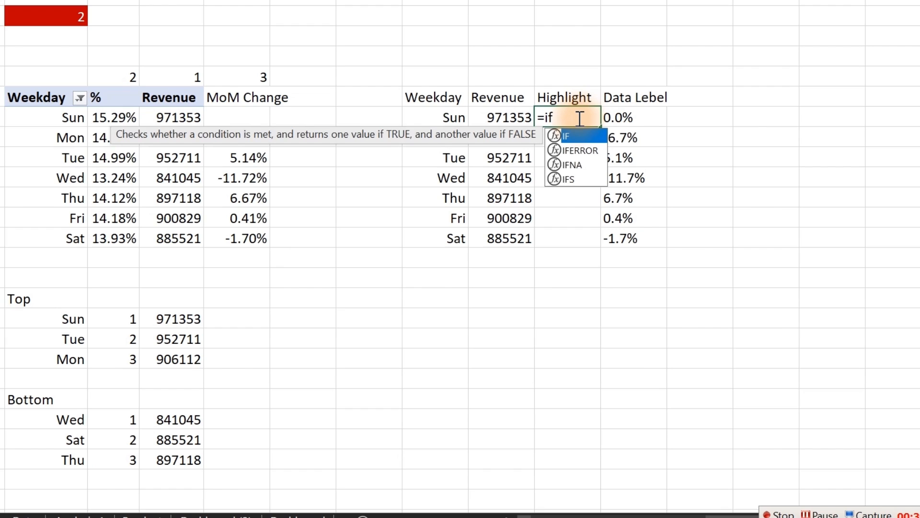
key("Tab")
left_click(66, 18)
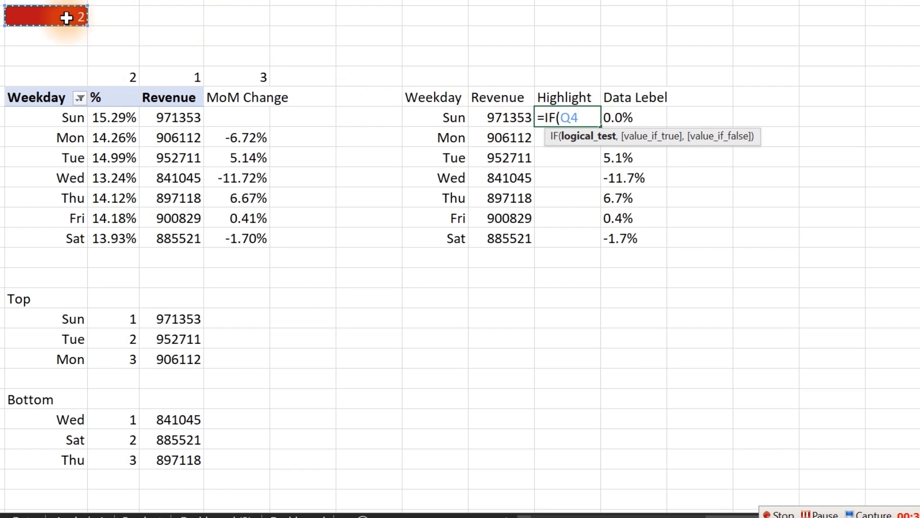
key("F4")
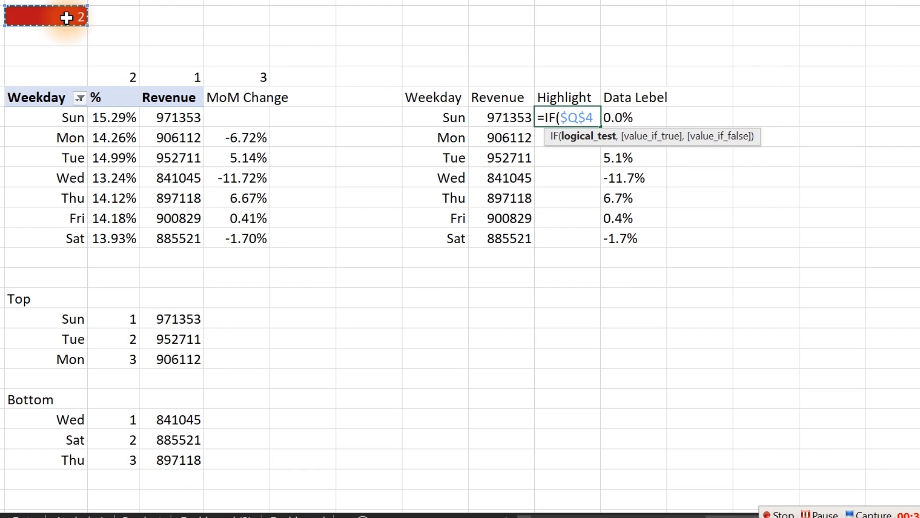
type("=1,")
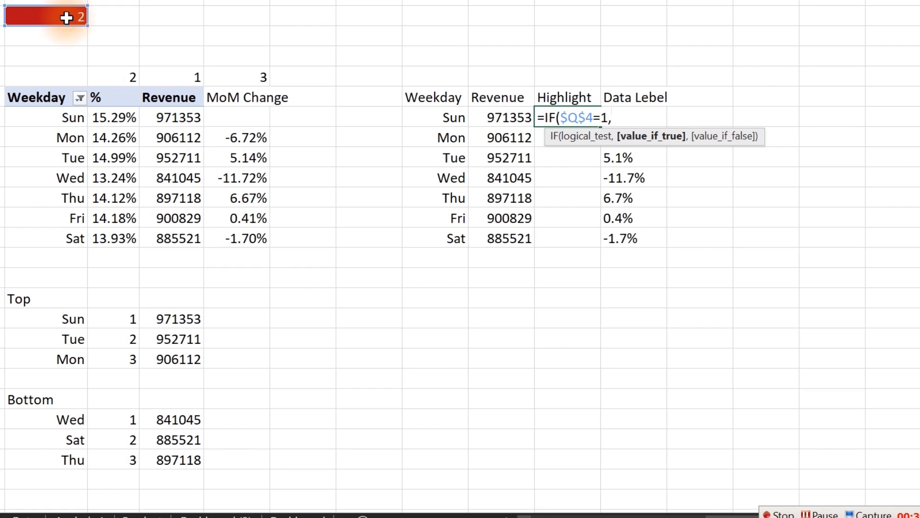
- Add VLOOKUP(W9,Q19:S21,3,0) as the formula's true value, pulling revenue from the Top block
type("vl")
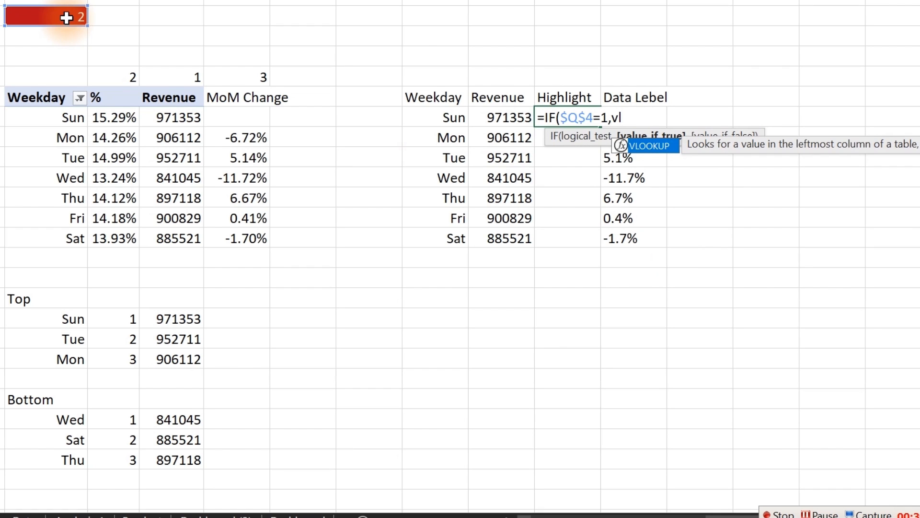
key("Tab")
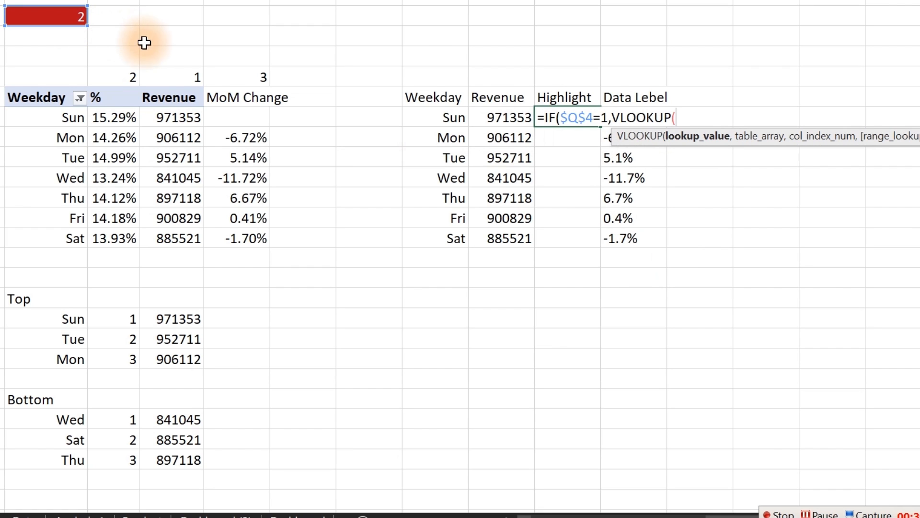
left_click(440, 117)
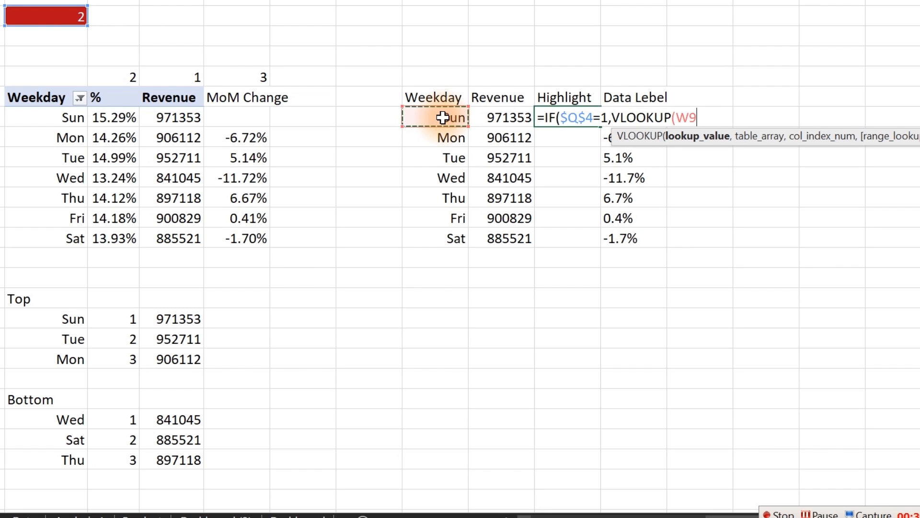
type(",")
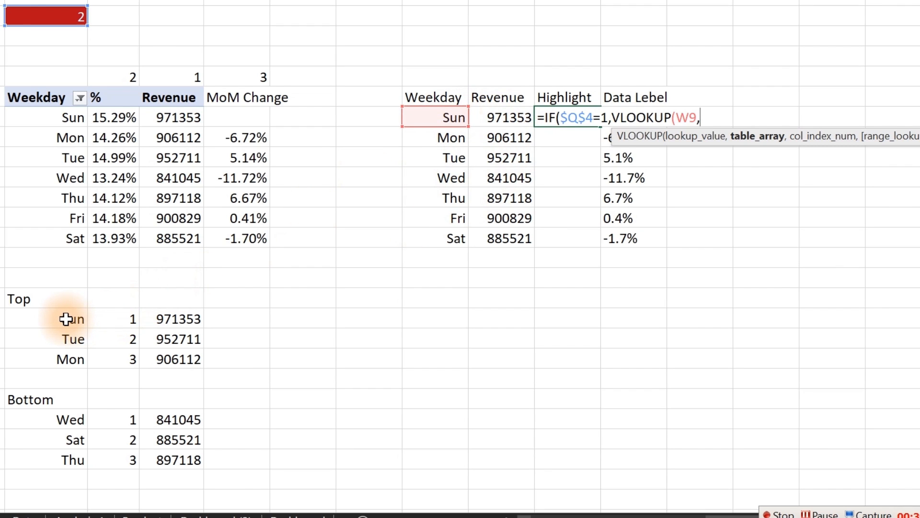
left_click_drag(66, 319, 186, 357)
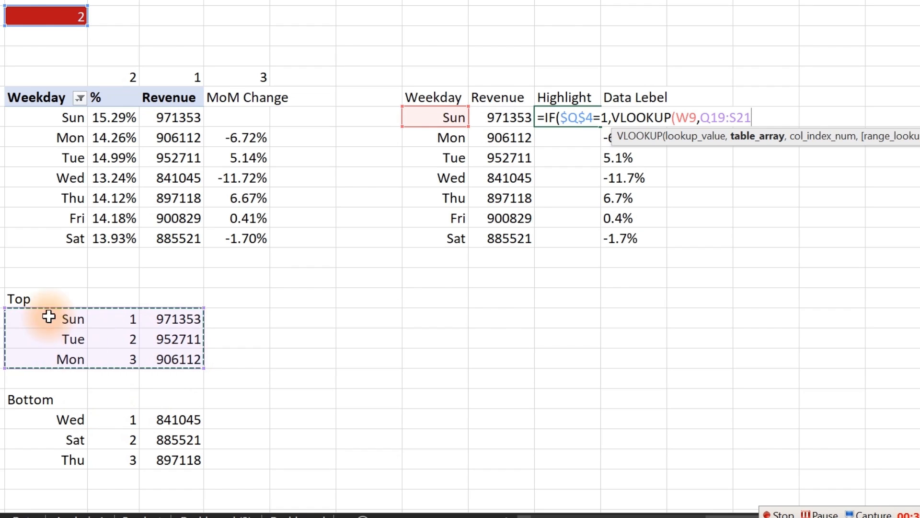
type(",3")
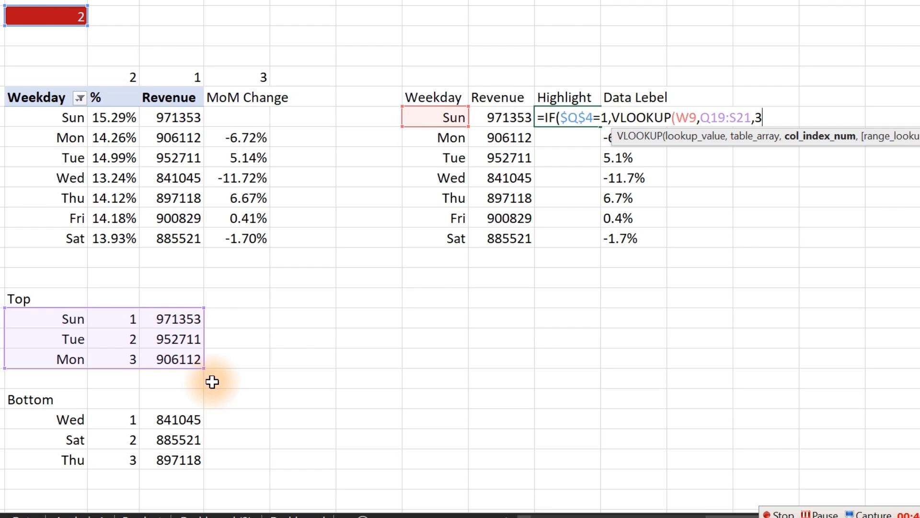
type(",0")
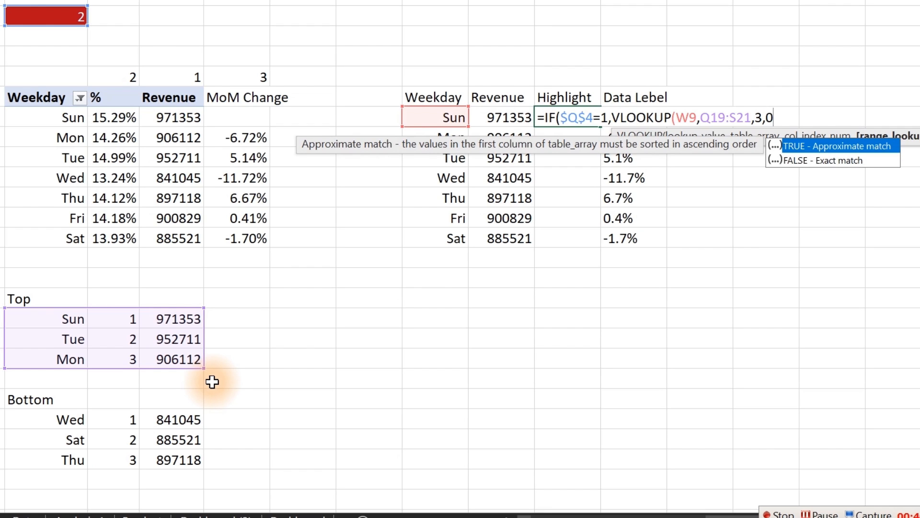
type(")")
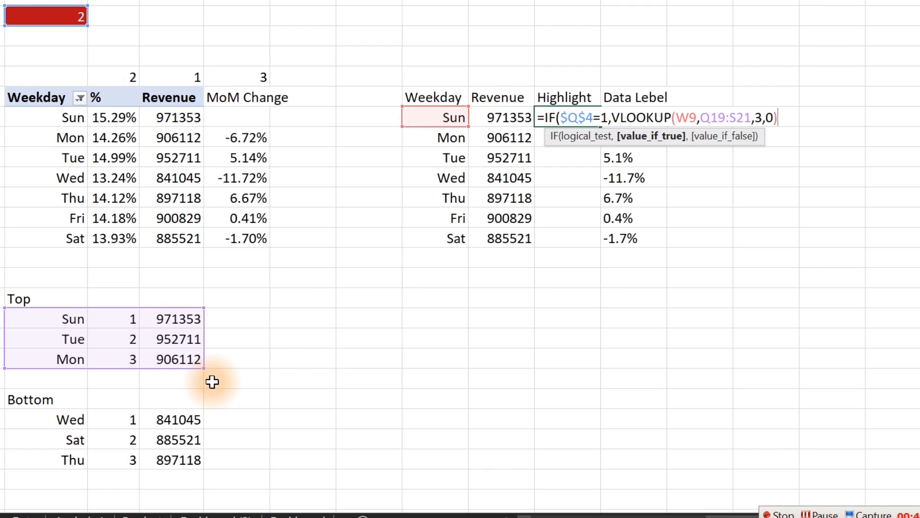
- Add VLOOKUP(W9,Q24:S26,3,0) as the false value, pulling from the Bottom block, and close the IF
type(",")
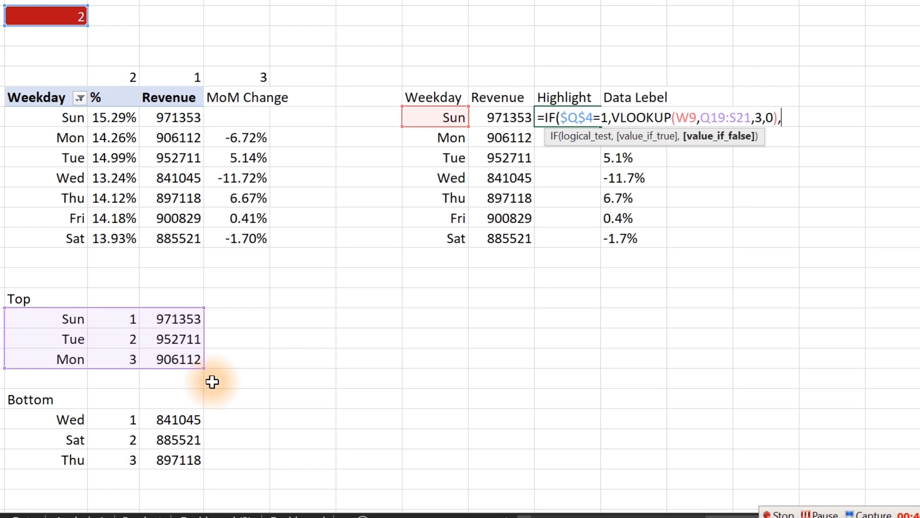
type("vl")
key("Tab")
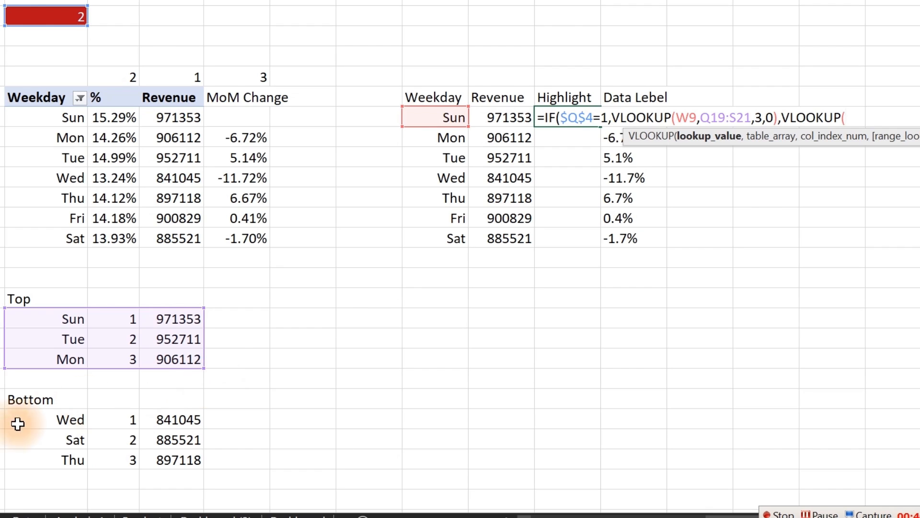
left_click(446, 115)
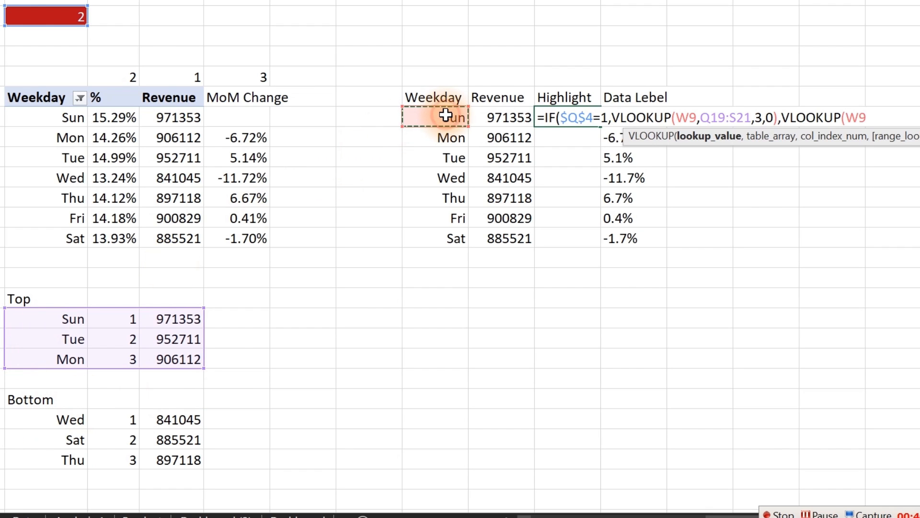
type(",")
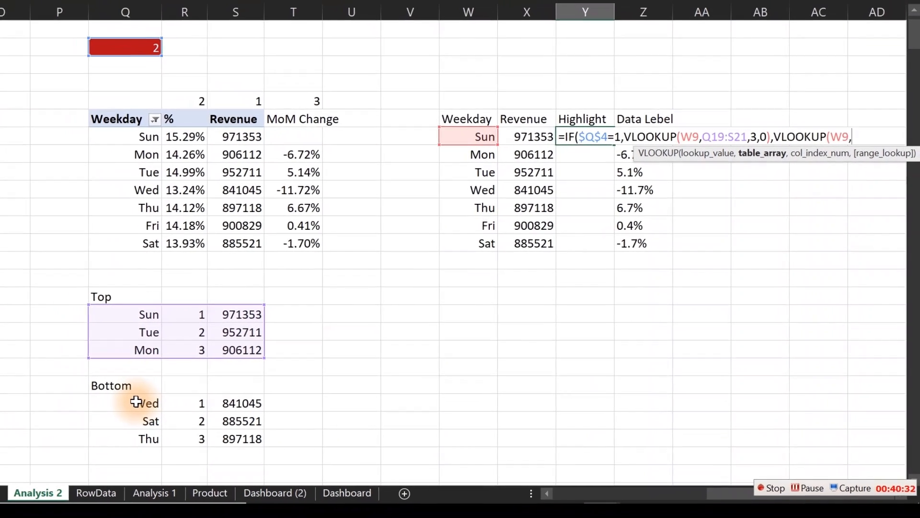
left_click_drag(136, 400, 254, 437)
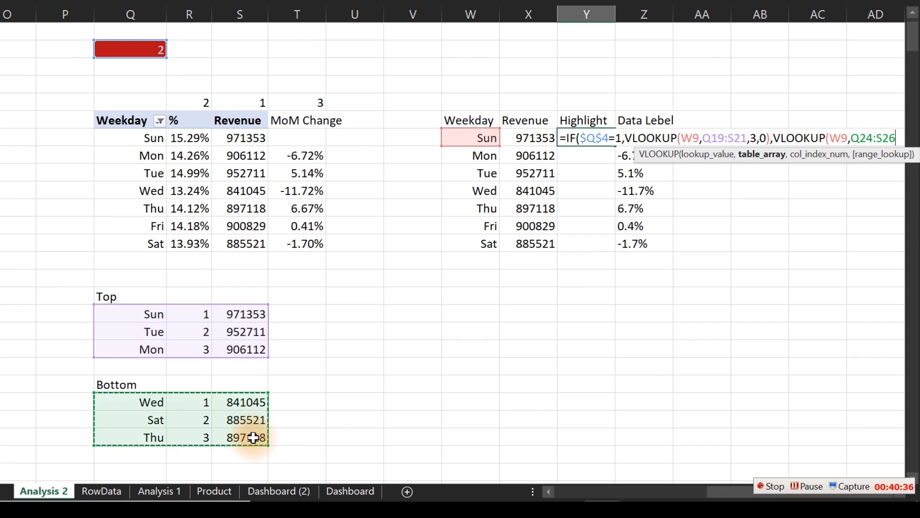
type(",")
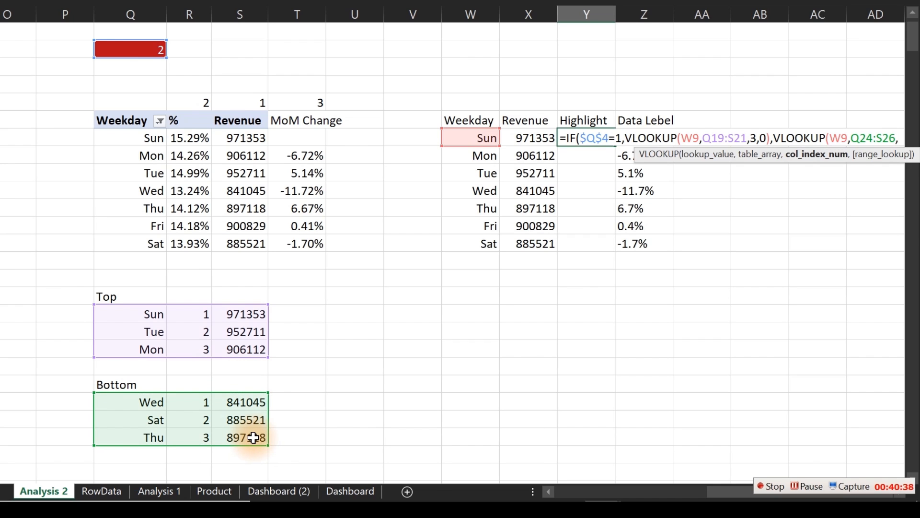
type("3,")
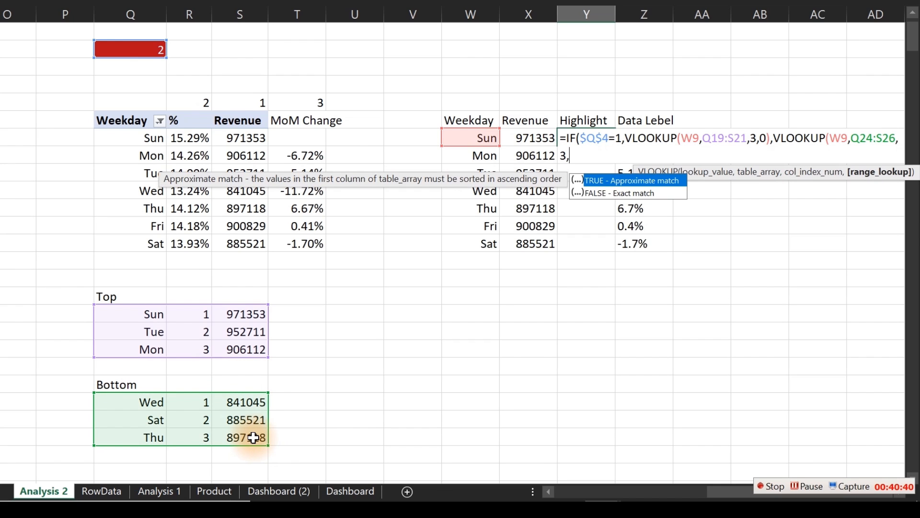
type("0)")
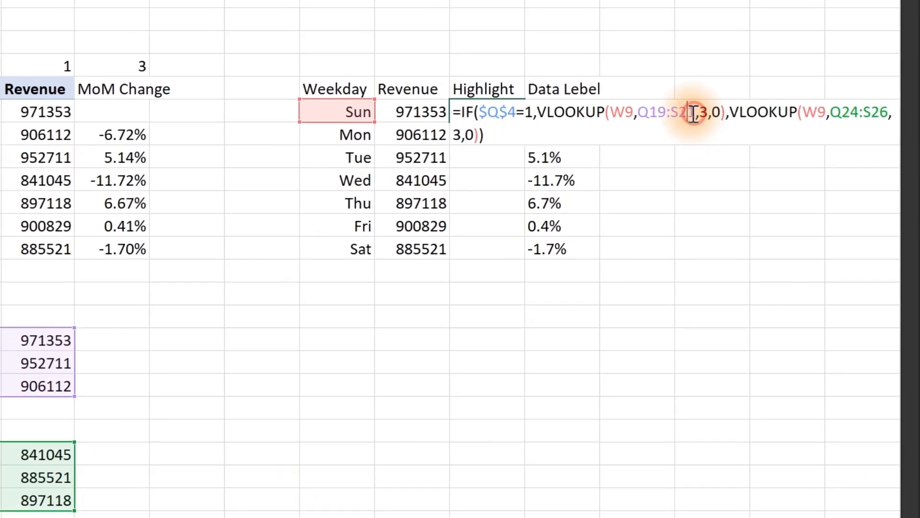
- Make both lookup ranges absolute, as $Q$19:$S$21 and $Q$24:$S$26, and enter the formula in Y9
left_click_drag(746, 138, 704, 139)
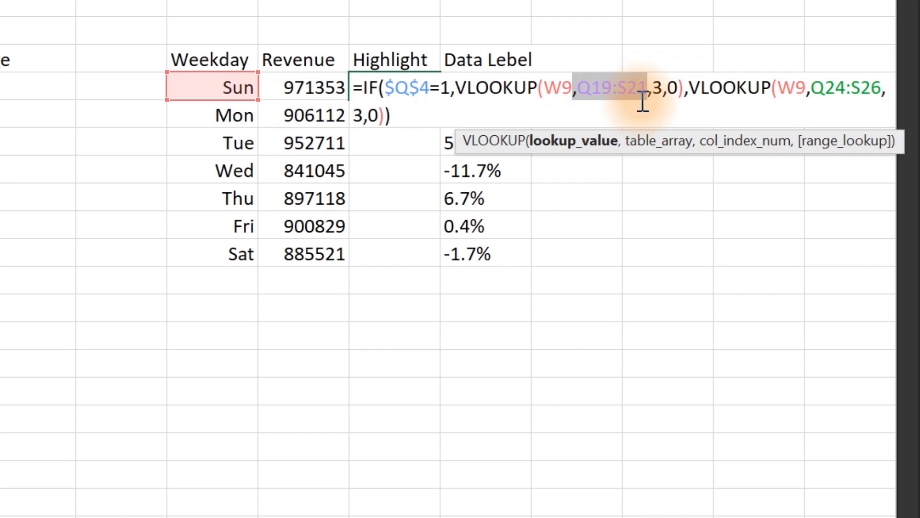
left_click(648, 88)
left_click_drag(648, 89, 585, 88)
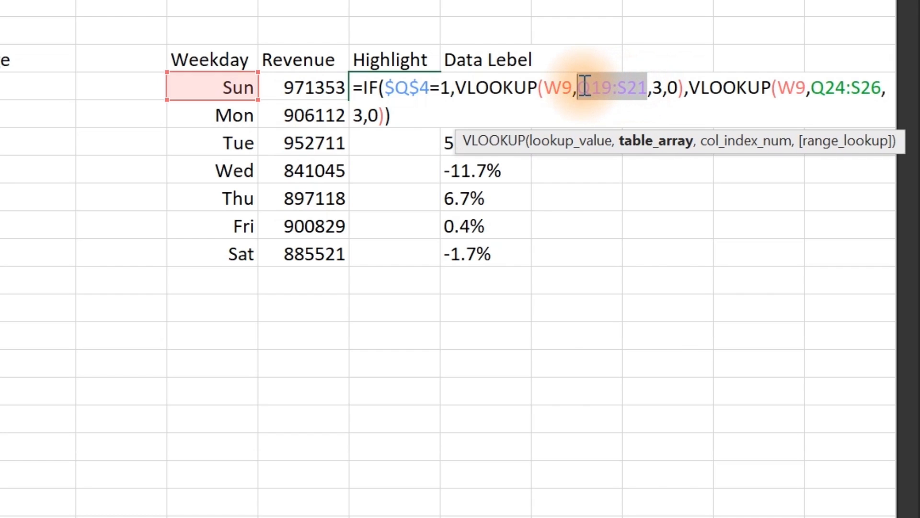
key("F4")
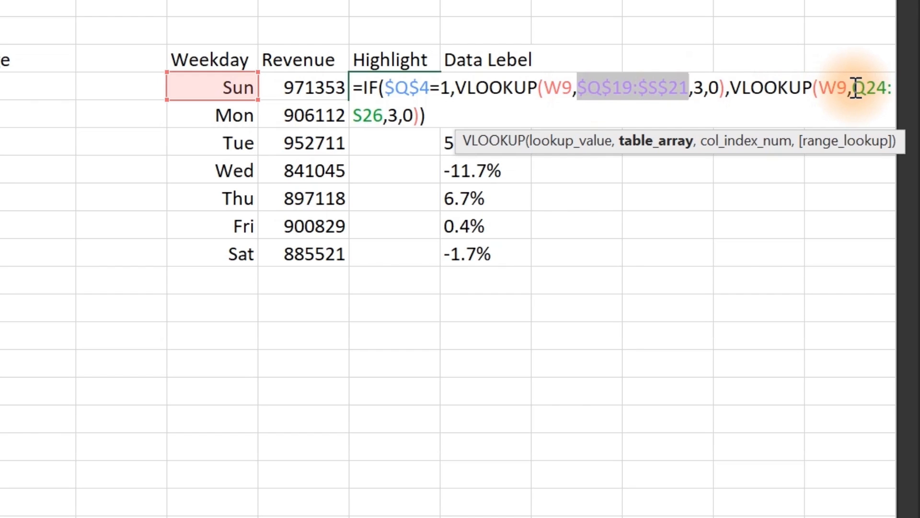
left_click_drag(853, 88, 386, 116)
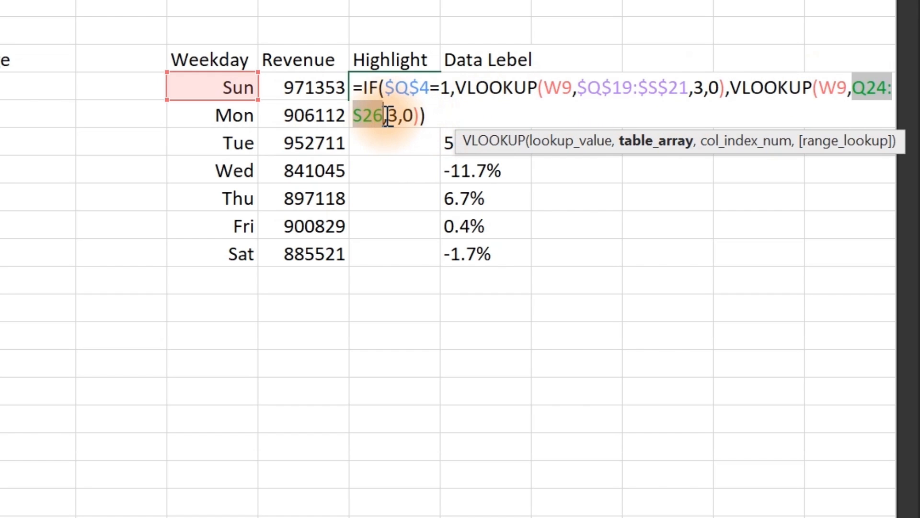
key("F4")
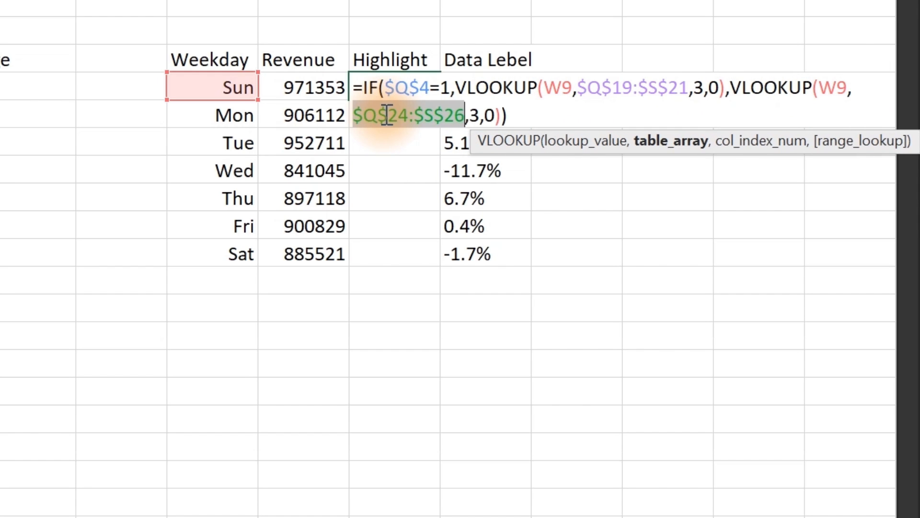
key("Return")
- Fill the Y9 Highlight formula down to Y15 and check the results for Wed, Thu and Sat
left_click(390, 87)
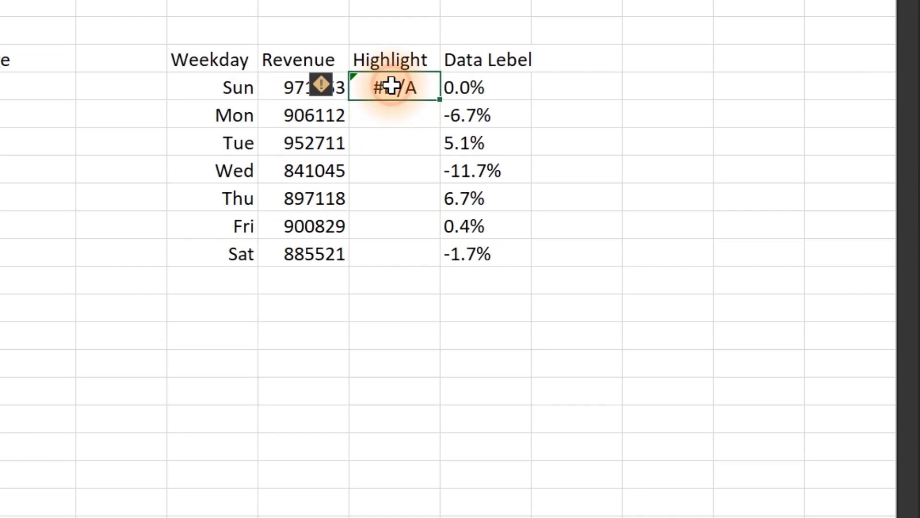
double_click(440, 99)
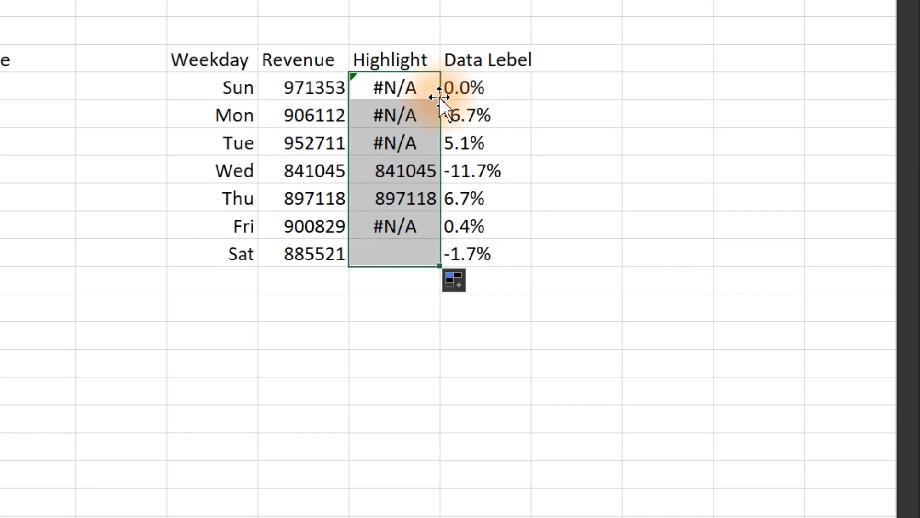
left_click(400, 171)
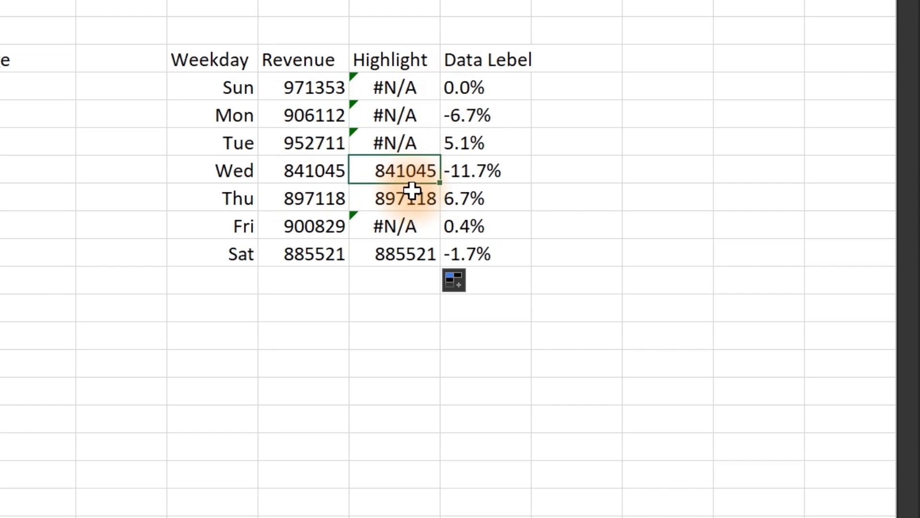
left_click(400, 197)
left_click(400, 253)
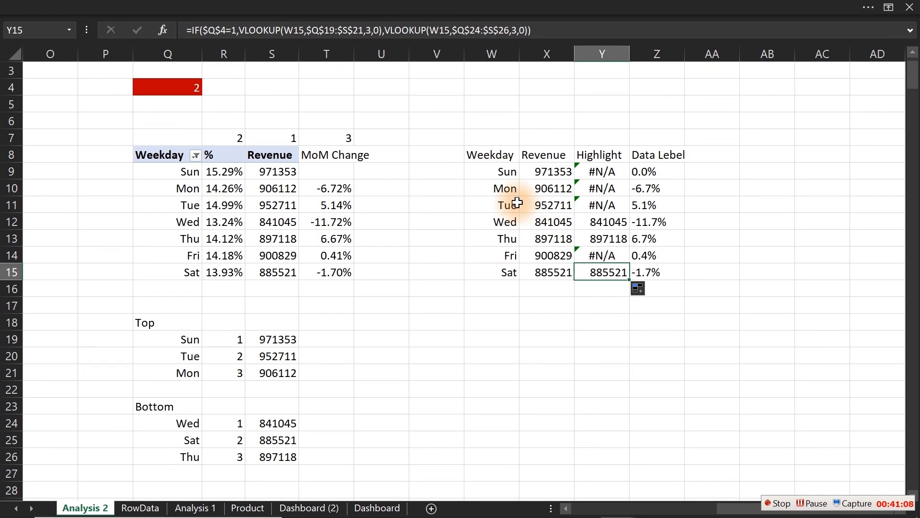
- Insert a recommended Clustered Column chart from the Weekday, Revenue and Highlight data in W8:Y15
left_click_drag(409, 129, 538, 189)
left_click_drag(591, 204, 604, 273)
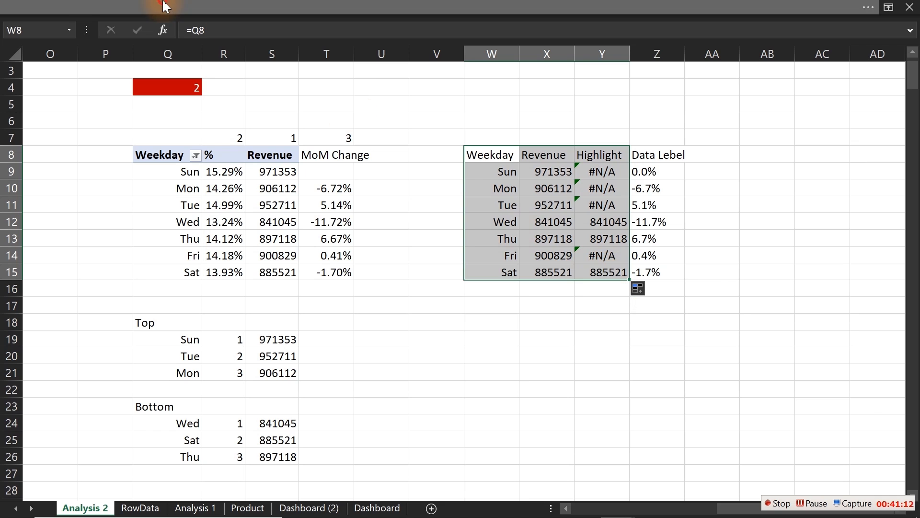
left_click(59, 37)
left_click(107, 37)
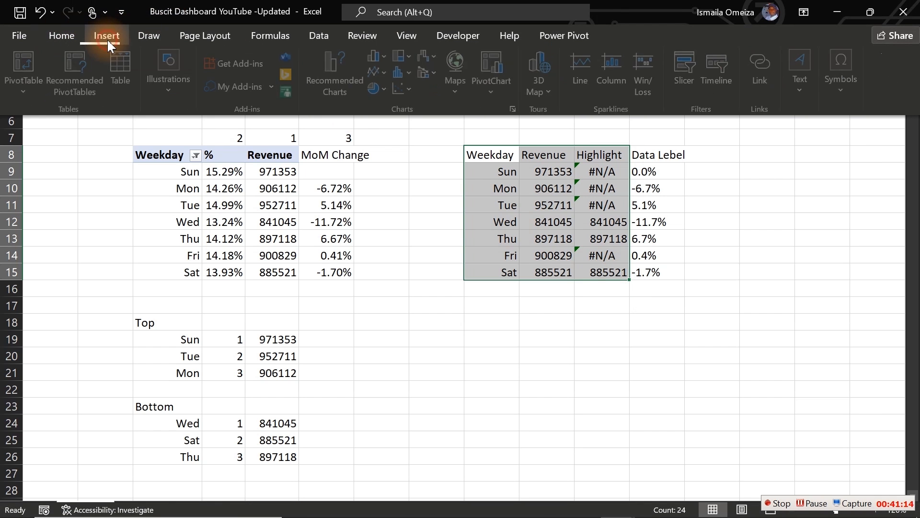
left_click(335, 72)
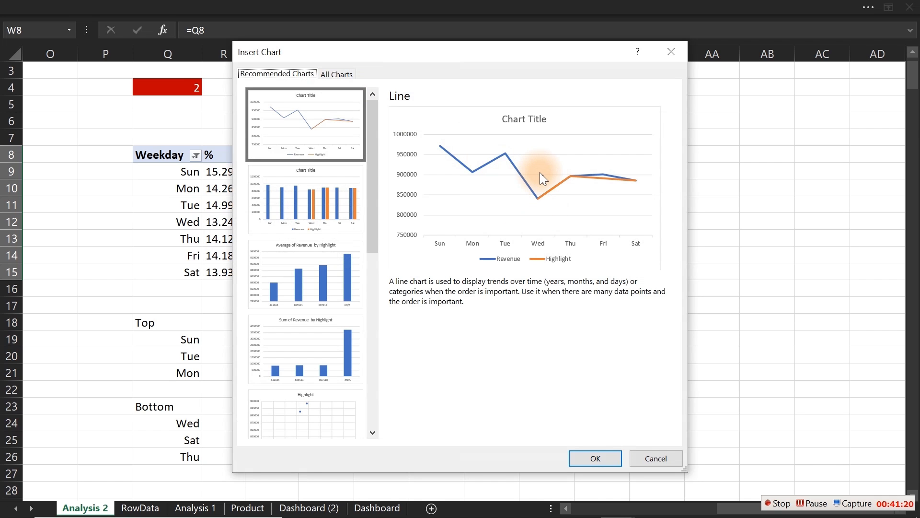
left_click(309, 201)
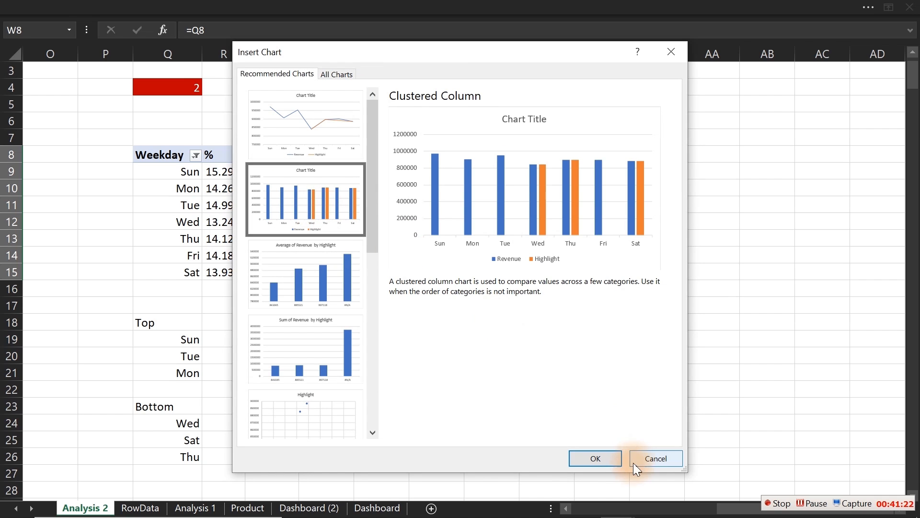
left_click(596, 458)
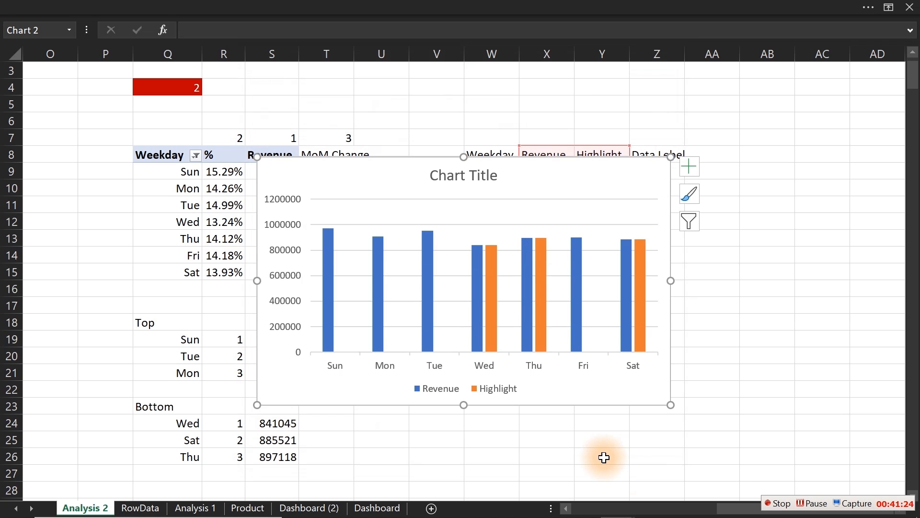
- Strip the new column chart of its legend, vertical axis, title and gridlines
left_click(482, 388)
key("Delete")
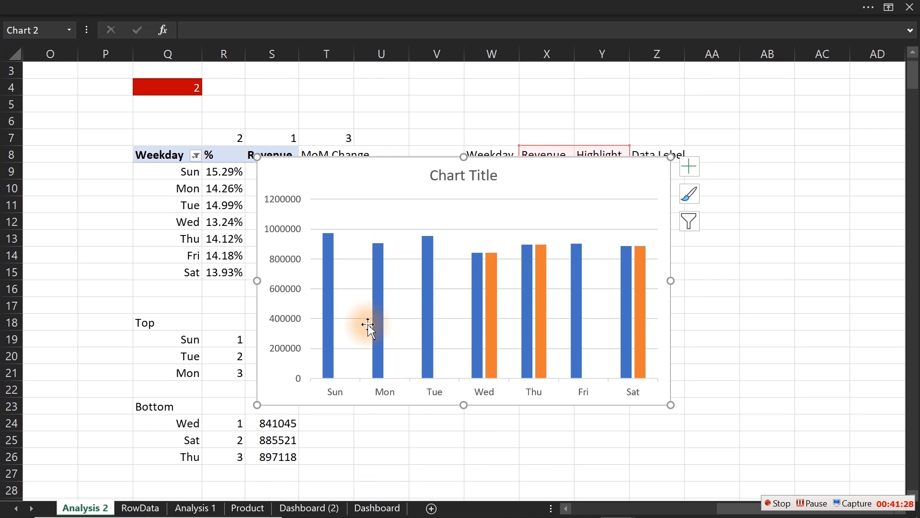
left_click(296, 286)
key("Delete")
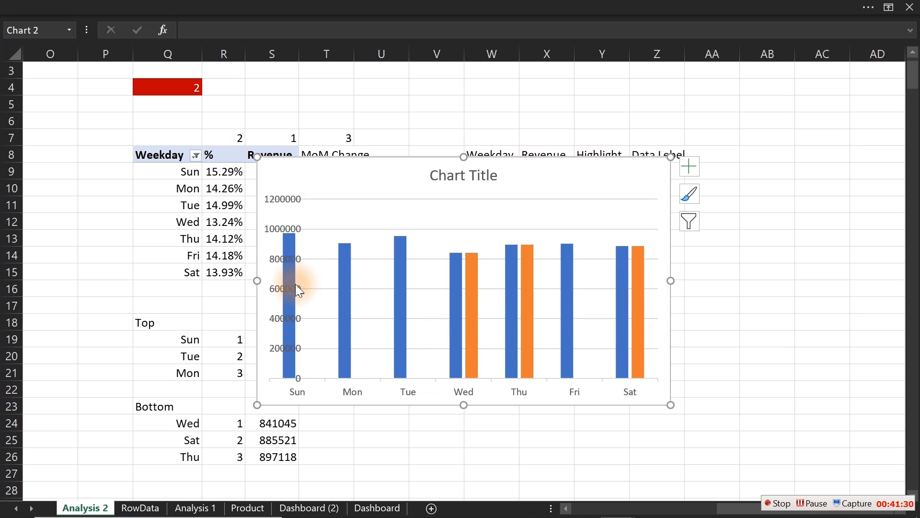
left_click(441, 181)
key("Delete")
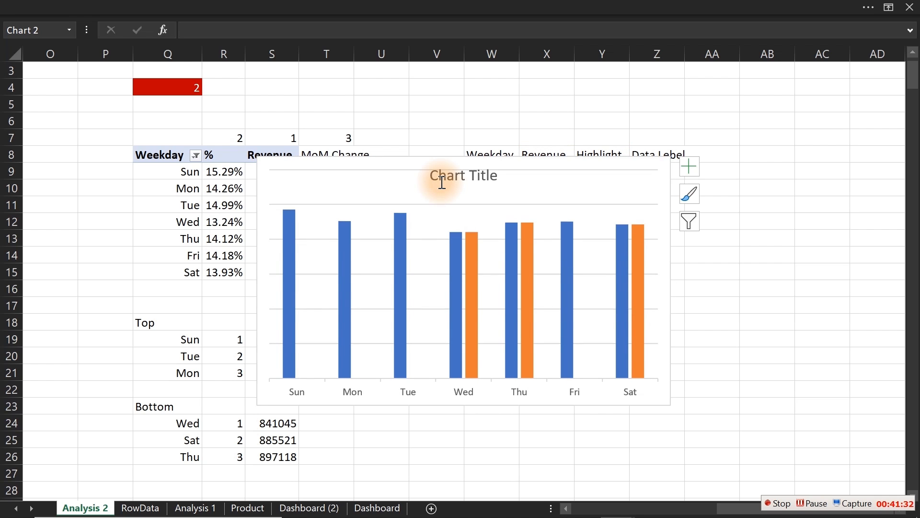
left_click(431, 238)
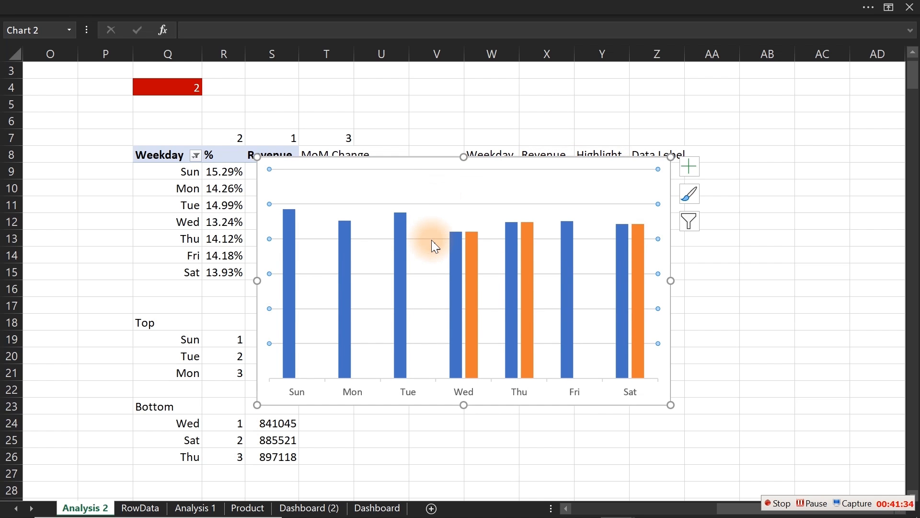
key("Delete")
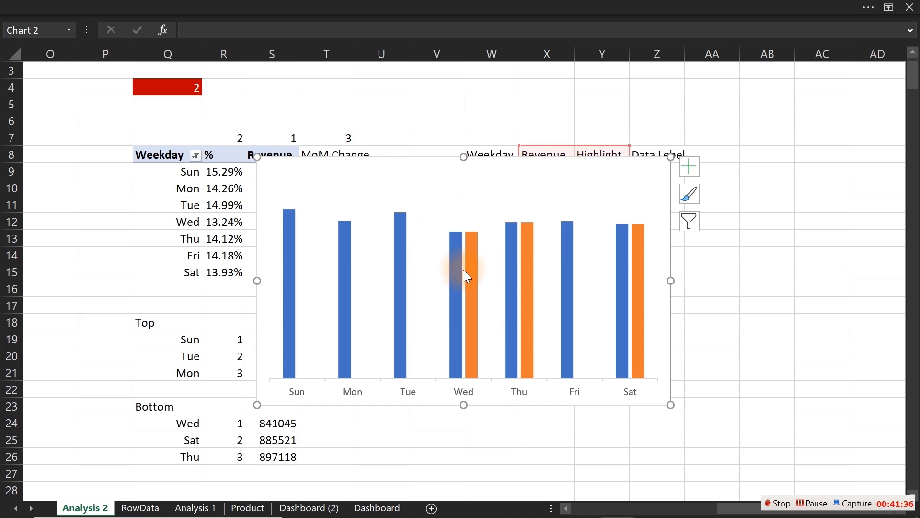
- Set the columns' series overlap to 100% and narrow their gap width so the highlight bars cover the revenue bars
double_click(470, 271)
left_click(471, 271)
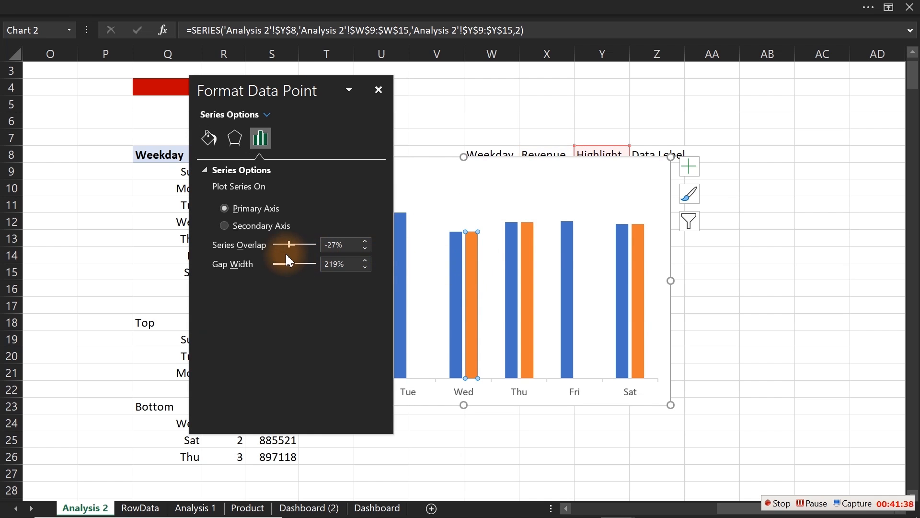
left_click_drag(297, 263, 354, 248)
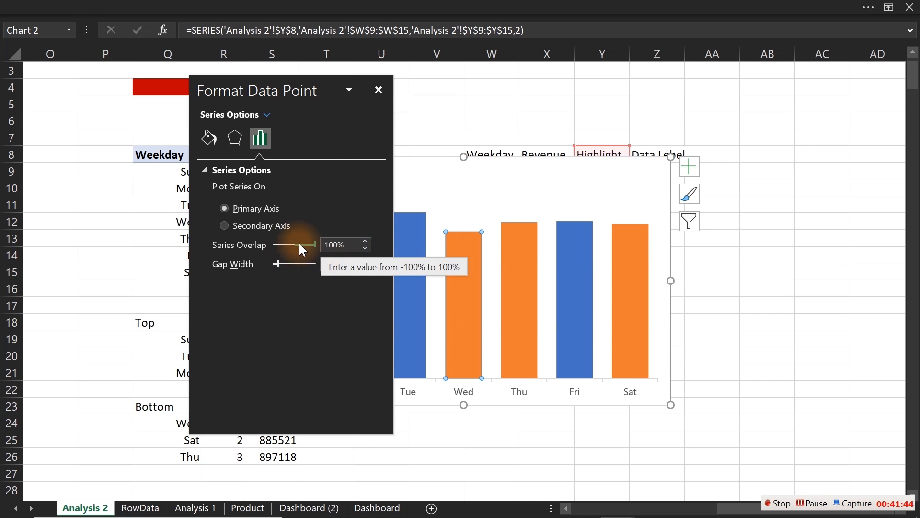
left_click(374, 89)
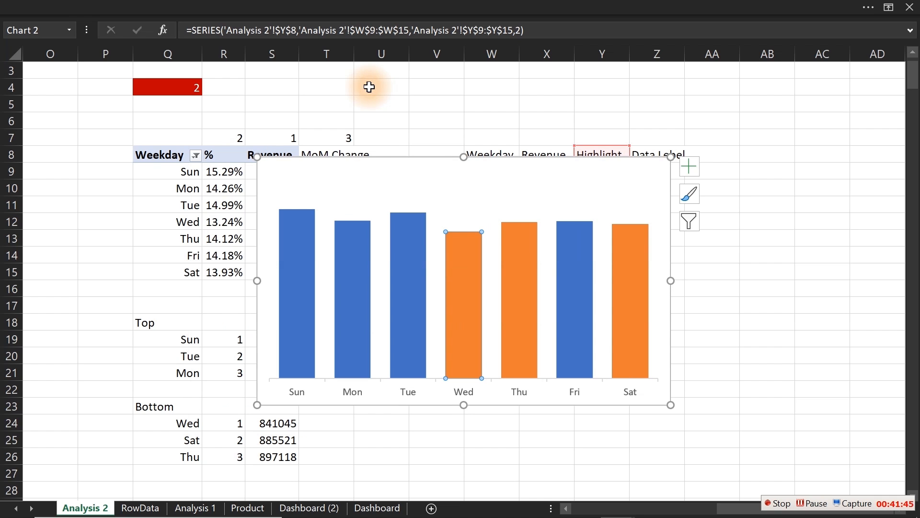
- Move the weekday column chart from Analysis 2 to the Dashboard (2) sheet by cutting and pasting it
left_click(668, 171)
key("ctrl+x")
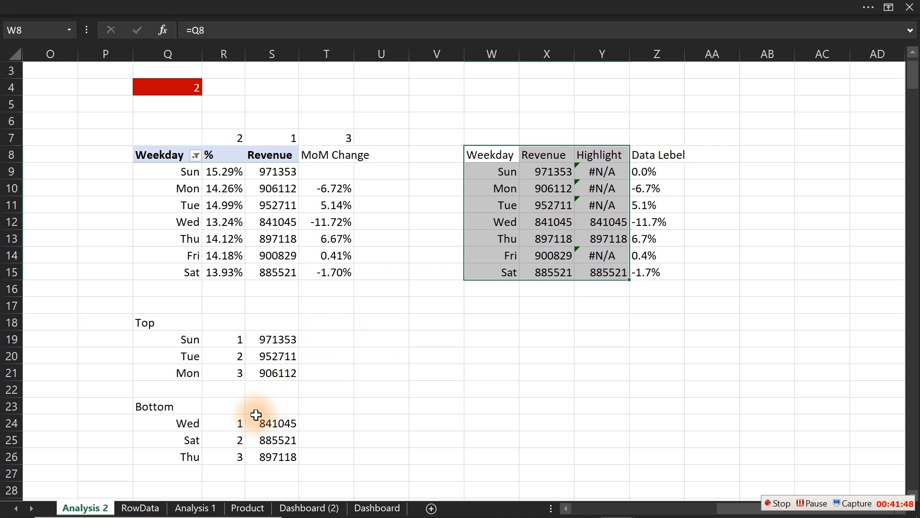
left_click(307, 508)
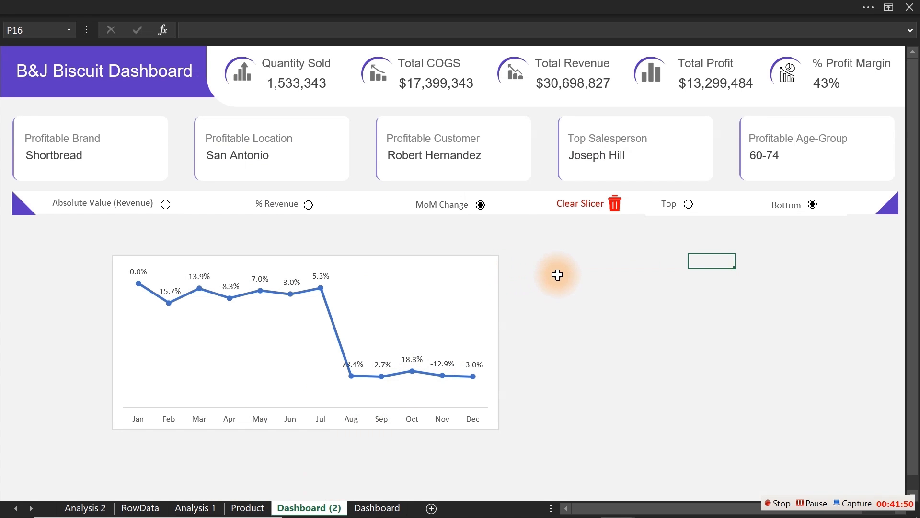
left_click(557, 275)
key("ctrl+v")
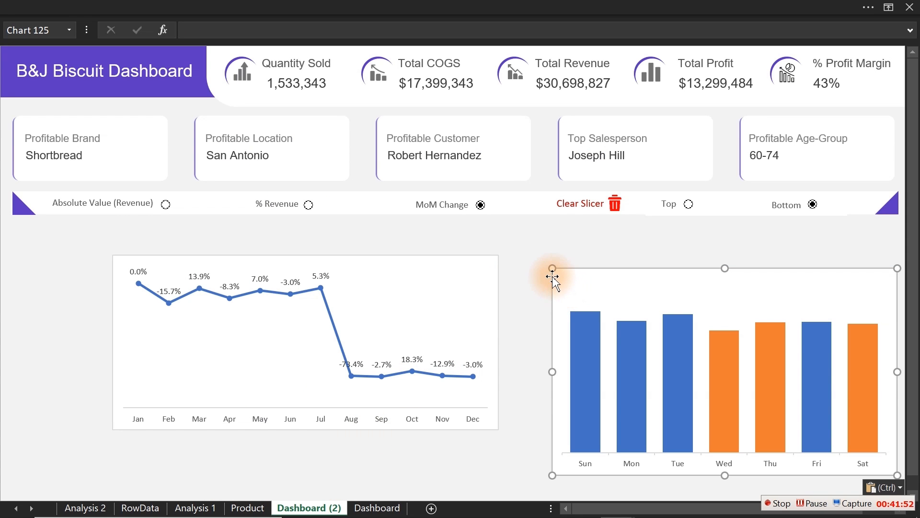
- Shrink the weekday column chart and place it beside the monthly line chart
left_click_drag(551, 266, 639, 286)
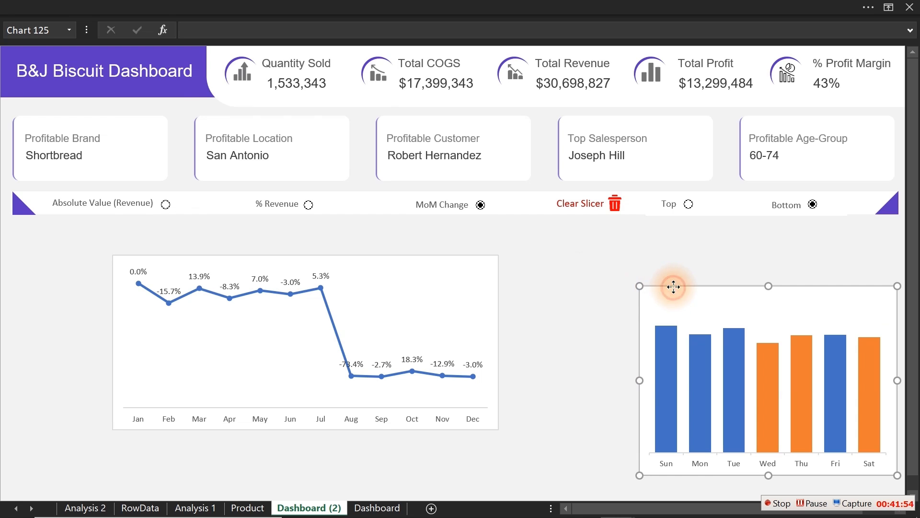
double_click(673, 287)
left_click_drag(684, 287, 569, 274)
left_click(693, 232)
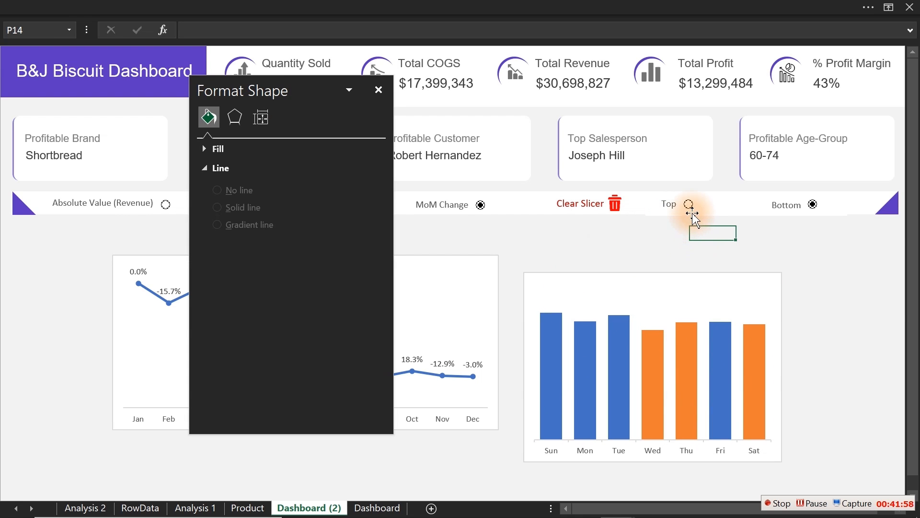
- Test the chart highlighting by switching between the Top and Bottom options, ending on Top, and dismiss the shape formatting options
left_click(688, 204)
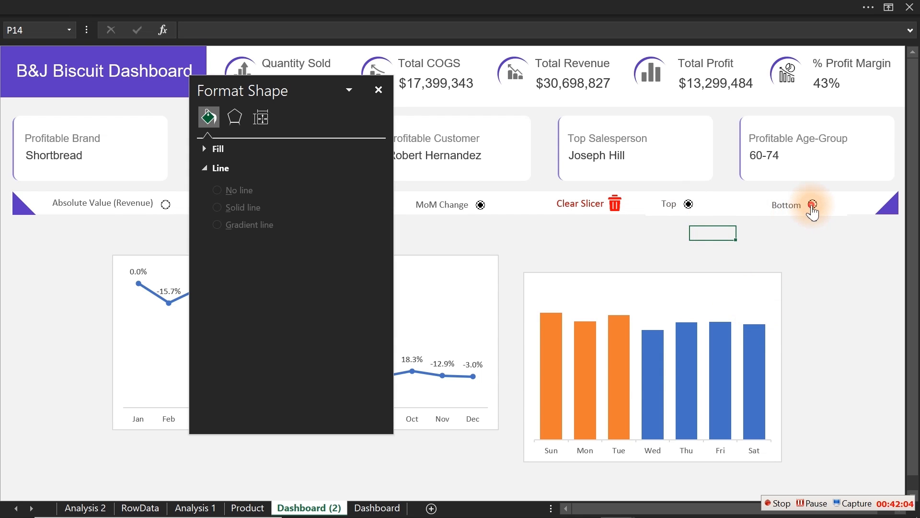
left_click(812, 205)
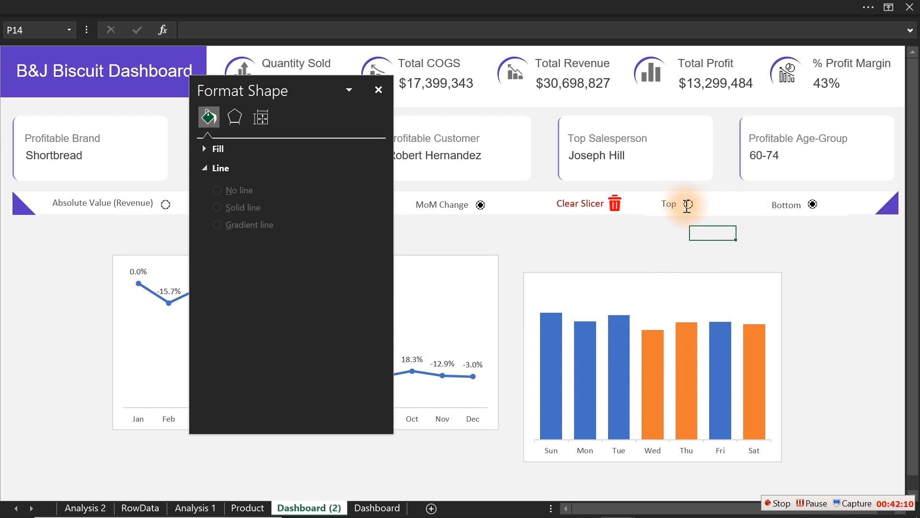
left_click(689, 205)
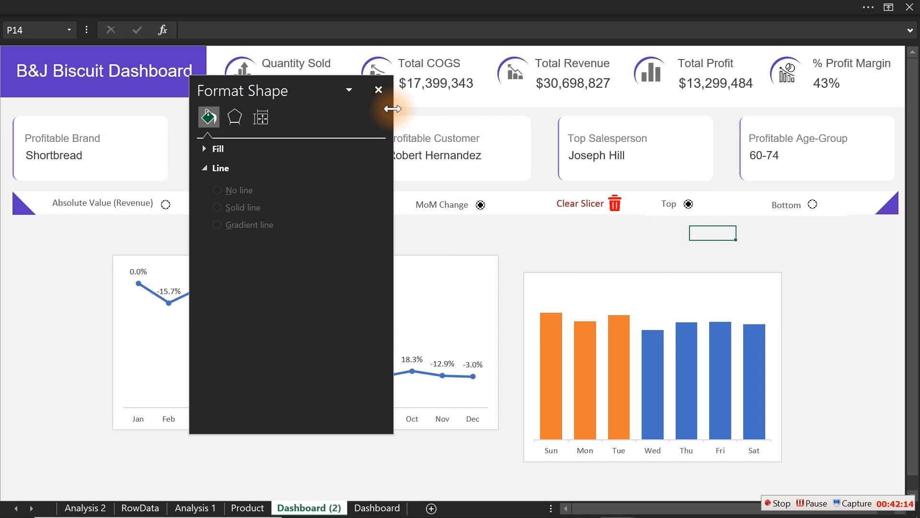
left_click(378, 90)
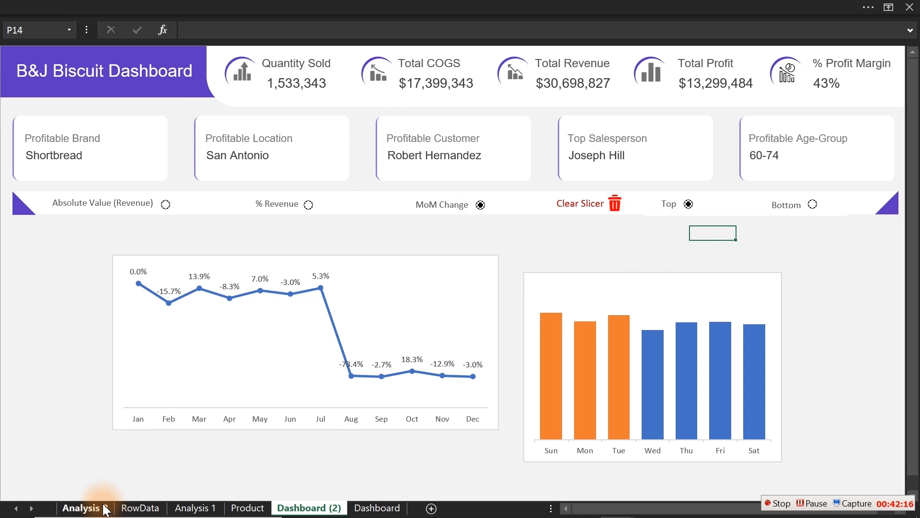
- Try sorting the weekday pivot table on Analysis 2 by revenue from largest to smallest and check the helper table's Highlight column
left_click(101, 510)
left_click(549, 389)
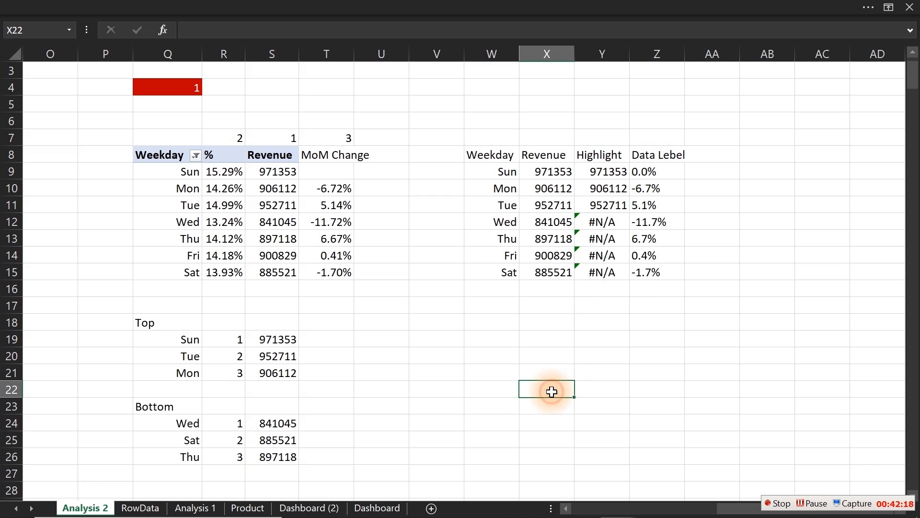
left_click(276, 171)
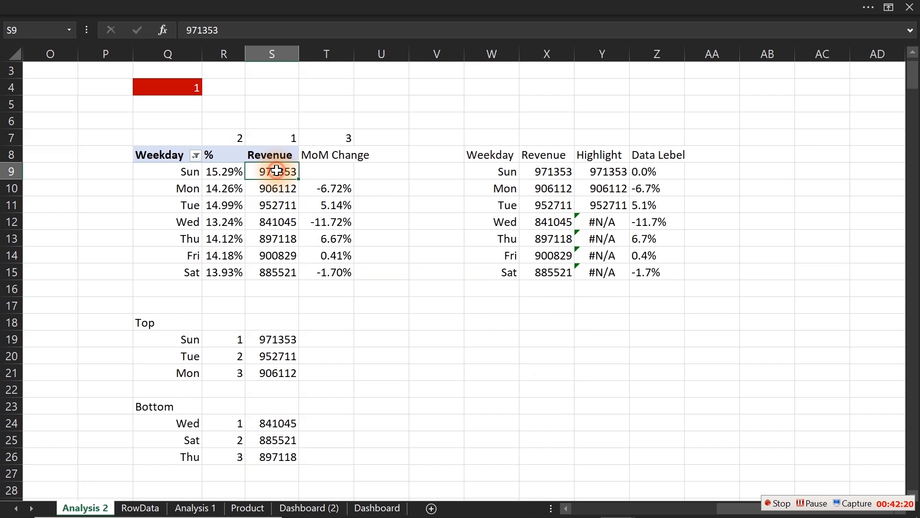
right_click(277, 170)
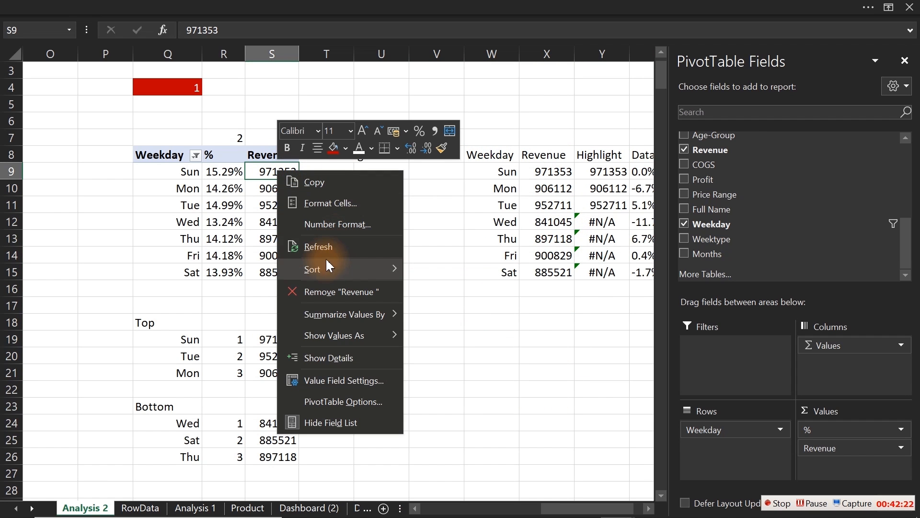
mouse_move(326, 269)
left_click(482, 291)
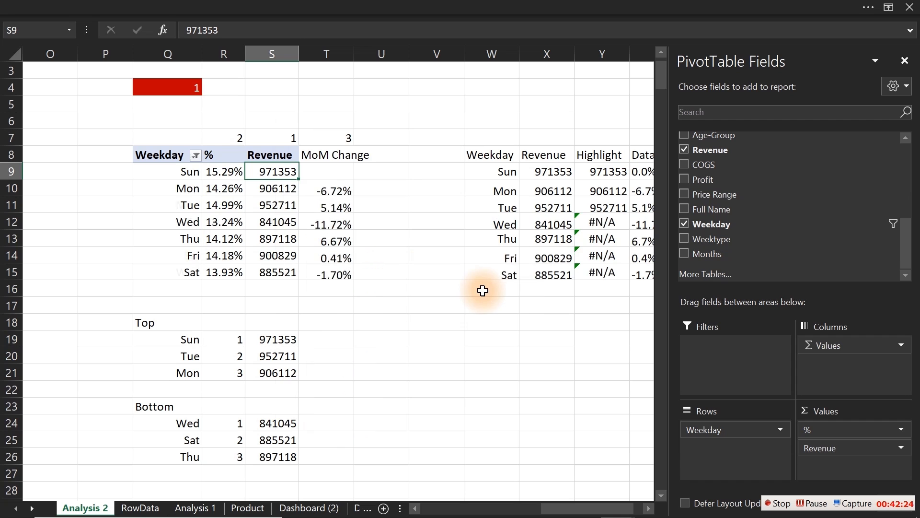
left_click(551, 322)
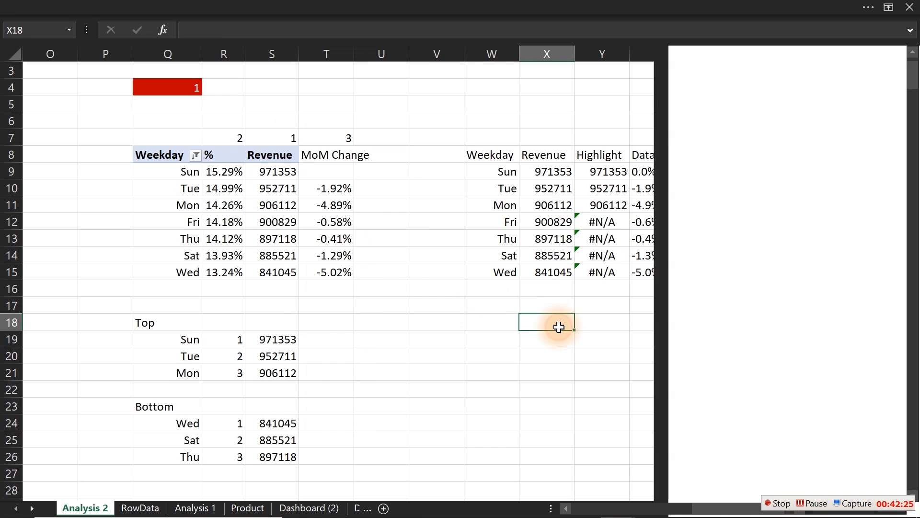
left_click(611, 169)
left_click_drag(611, 169, 564, 205)
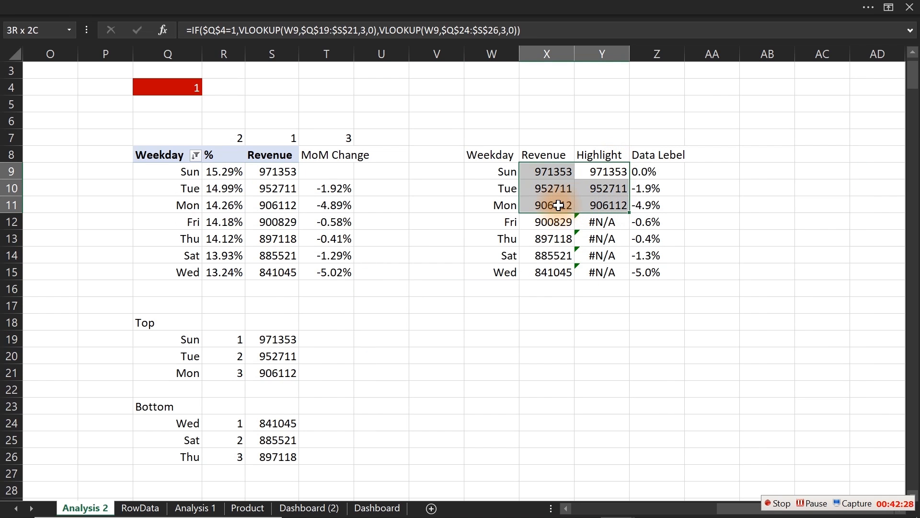
left_click(522, 355)
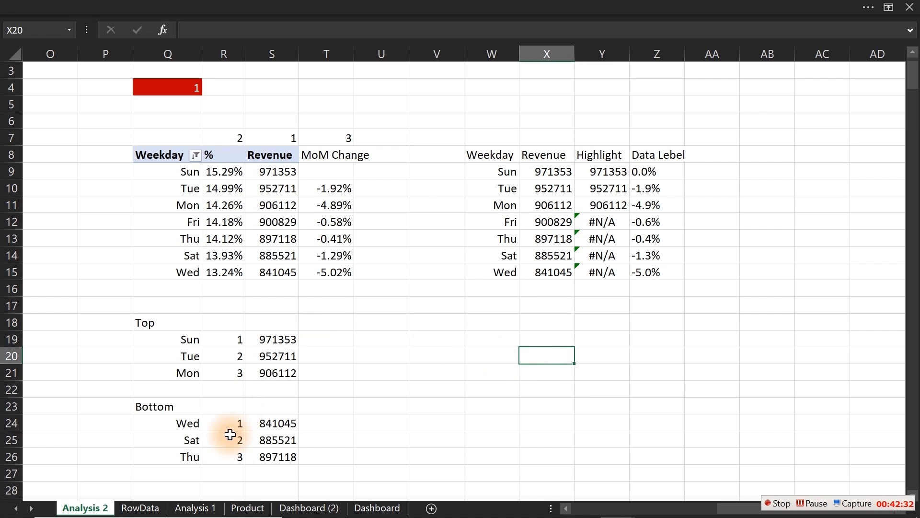
- Add data labels to the Revenue series of the weekday chart on Dashboard (2) and switch the highlight option to Bottom
left_click(312, 509)
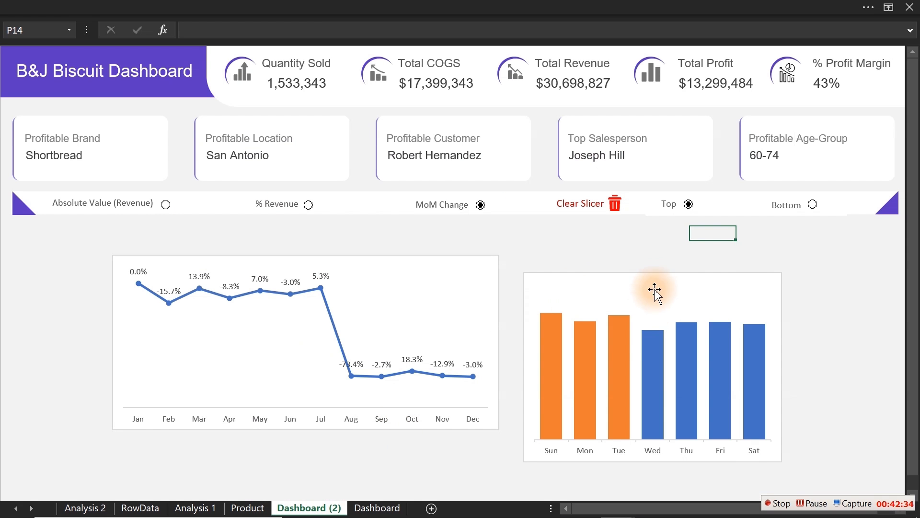
mouse_move(621, 339)
left_click(653, 335)
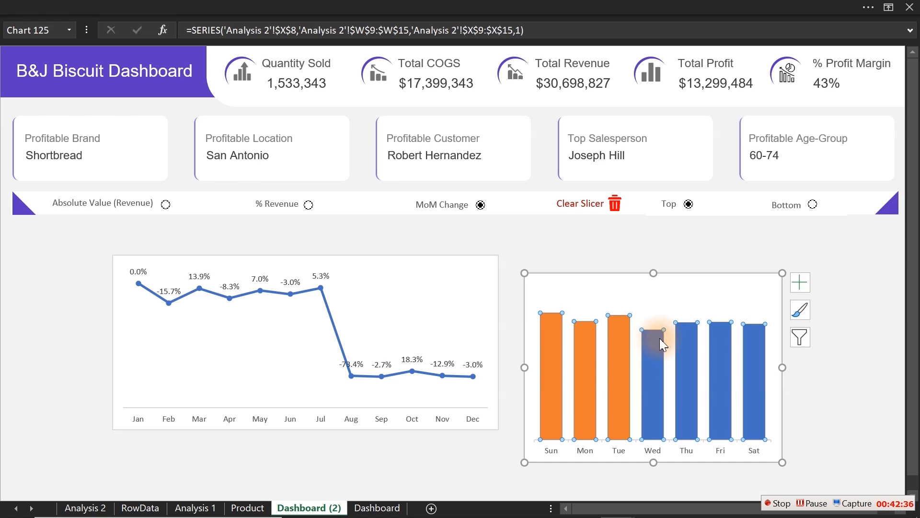
left_click(799, 282)
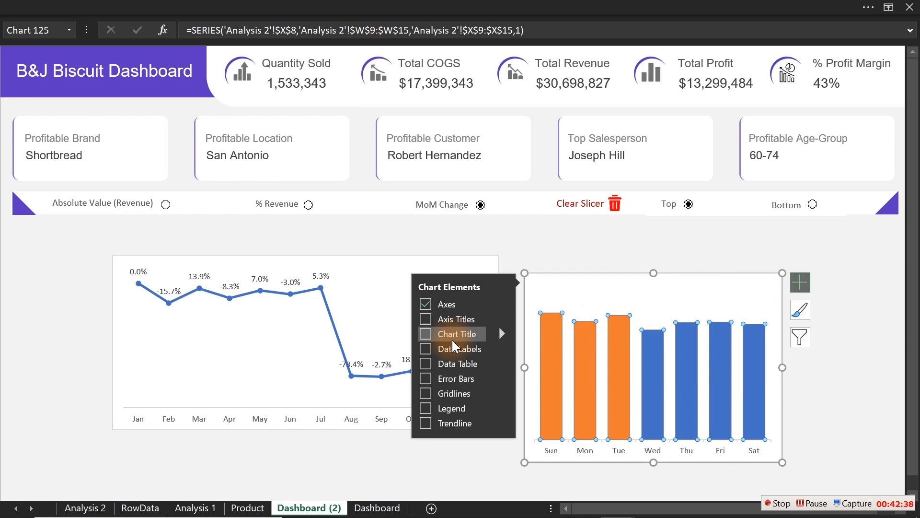
left_click(426, 349)
left_click(427, 350)
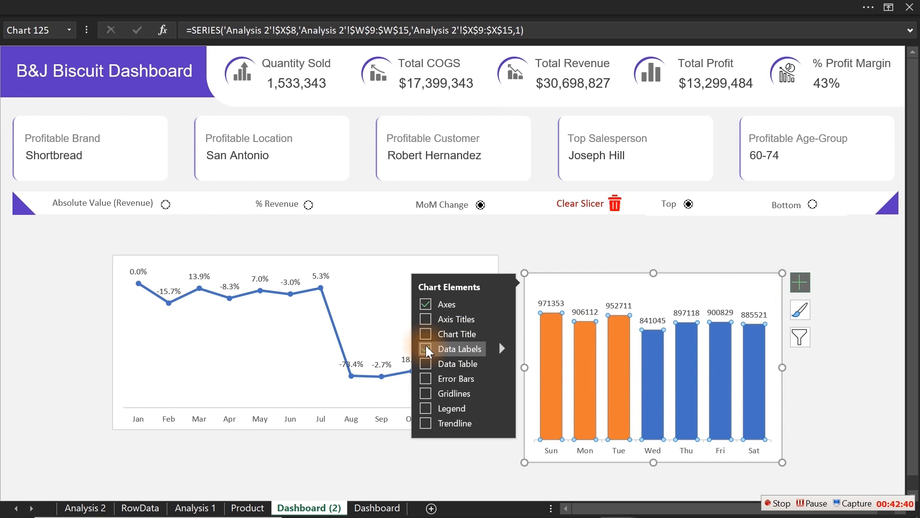
left_click(621, 233)
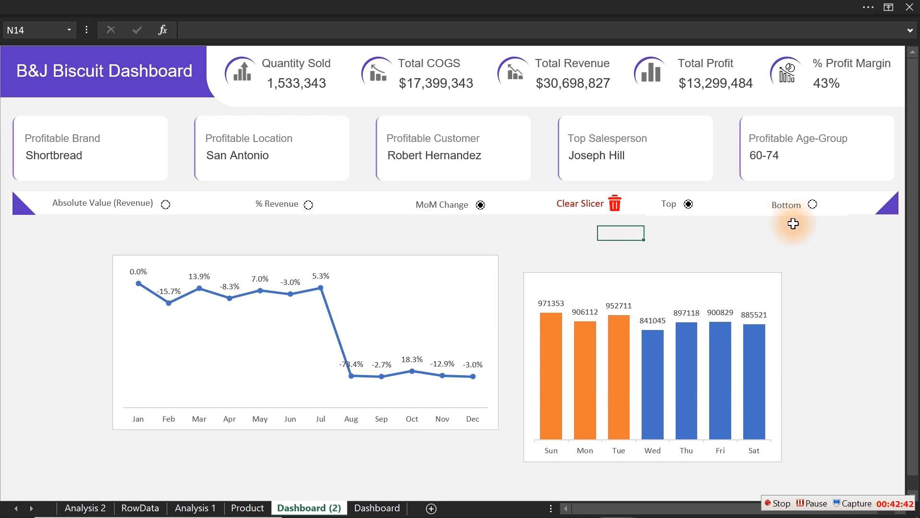
left_click(813, 204)
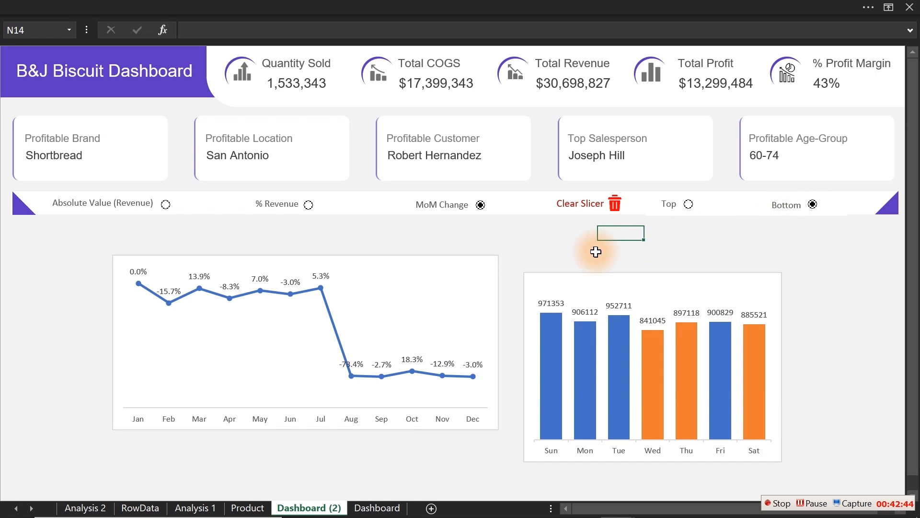
- Switch the metric to Absolute Value (Revenue) and make the weekday chart's data labels show only the values from Analysis 2 cells Z9:Z15
left_click(309, 206)
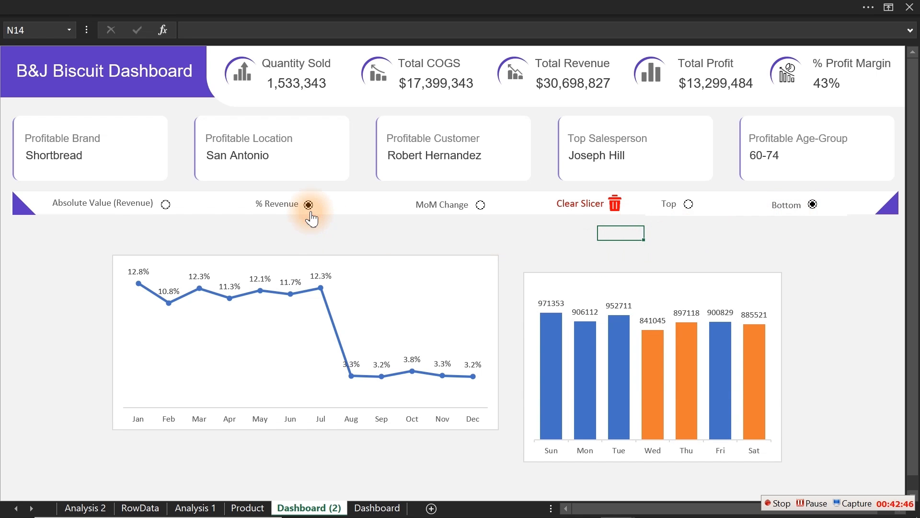
left_click(166, 205)
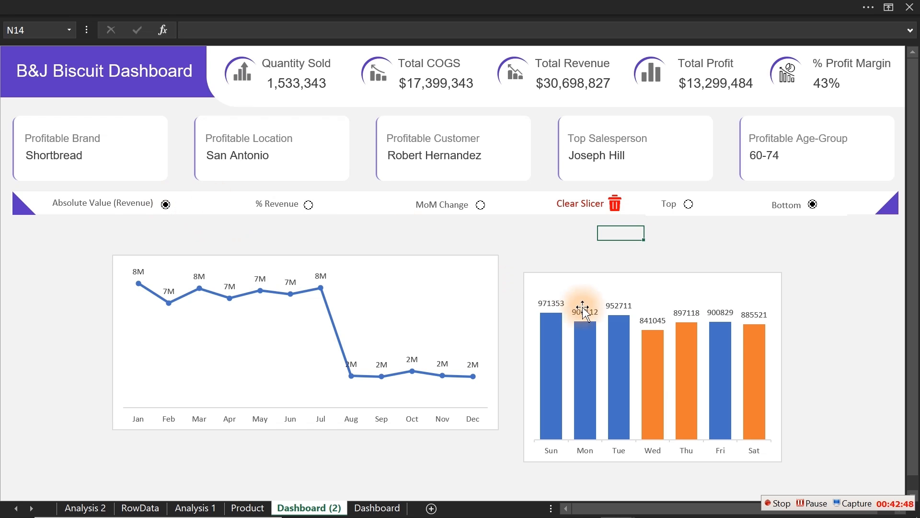
left_click(552, 303)
left_click(554, 304)
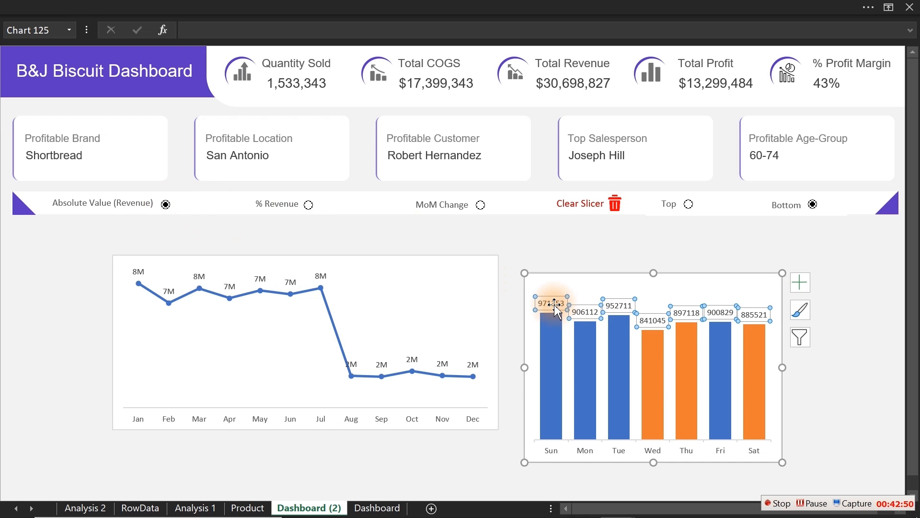
left_click(286, 143)
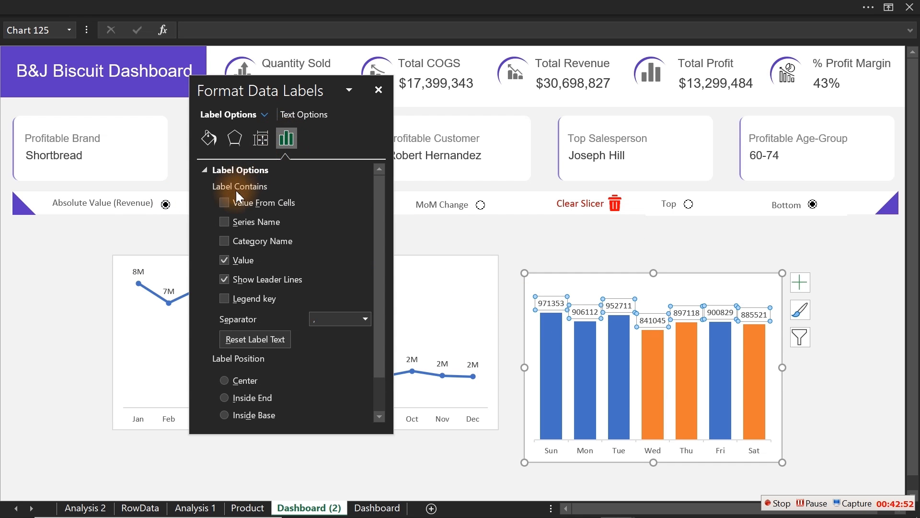
left_click(225, 202)
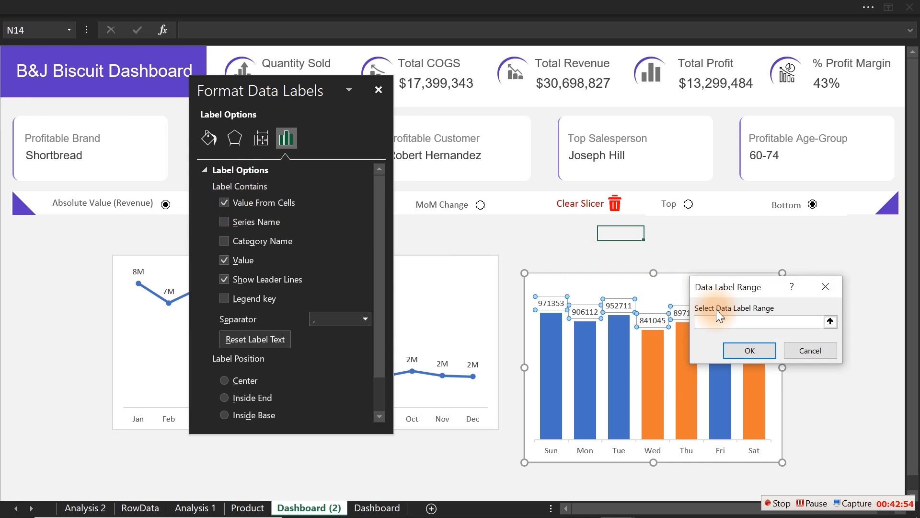
left_click(79, 509)
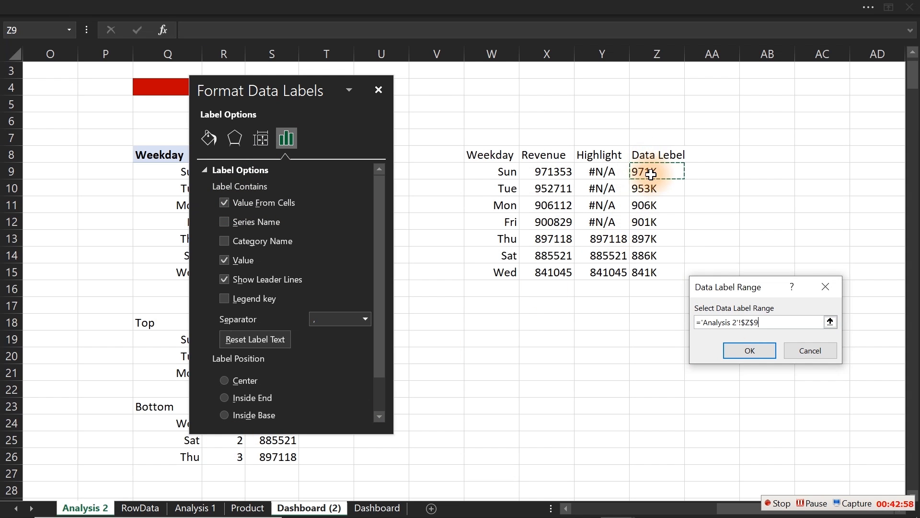
left_click_drag(650, 175, 651, 273)
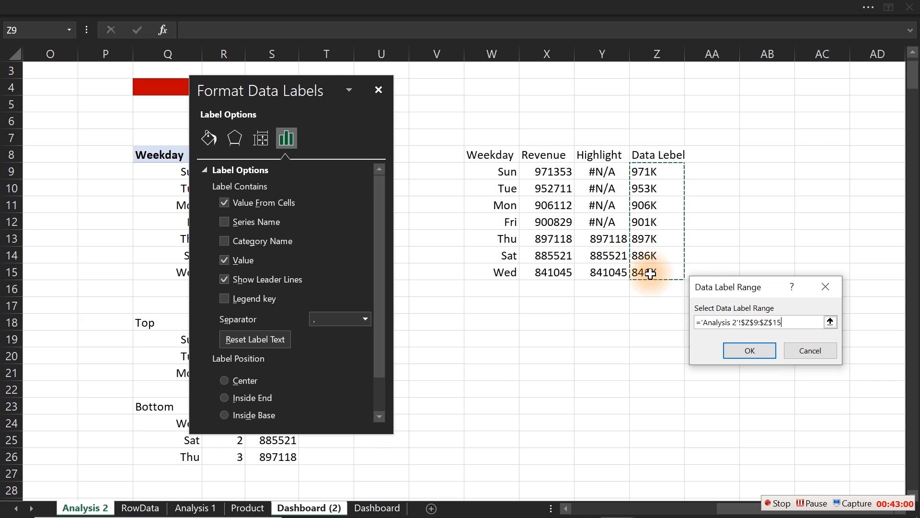
left_click(762, 352)
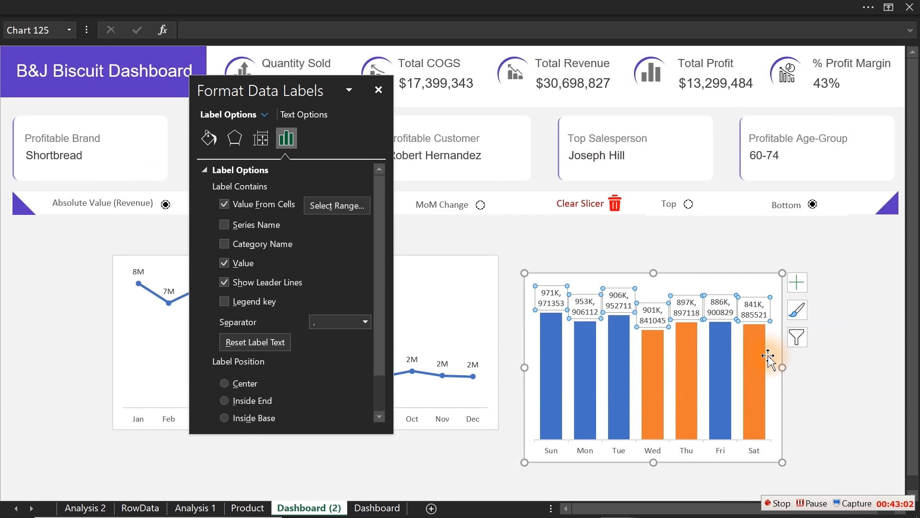
left_click(225, 263)
left_click(379, 89)
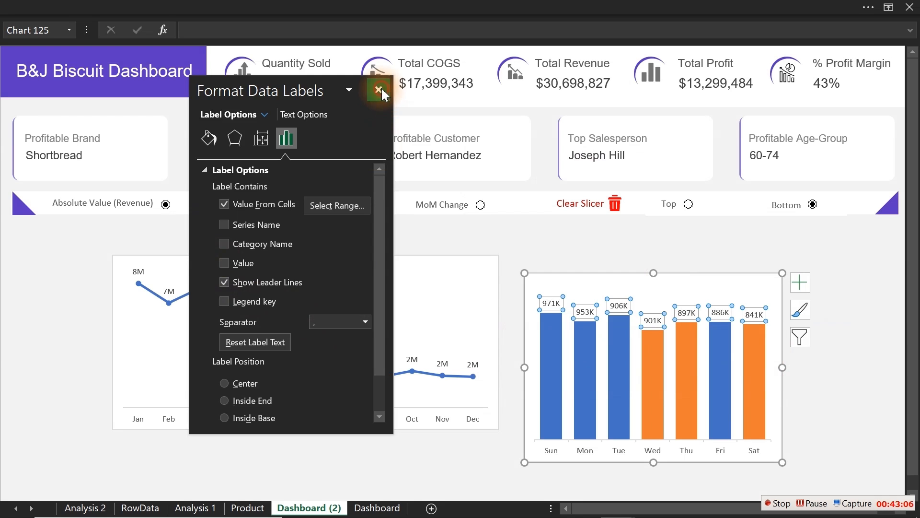
left_click(536, 244)
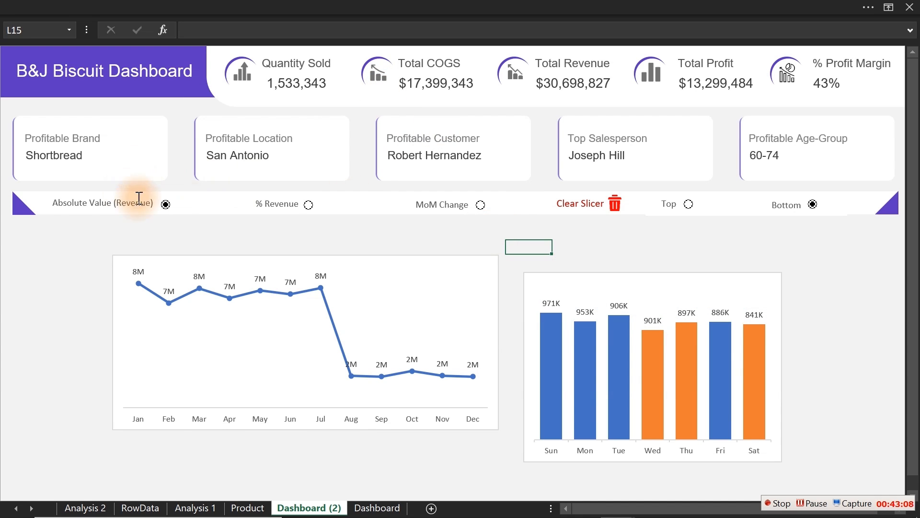
- Test the weekday chart labels with the % Revenue and MoM Change metrics, and set the highlight option to Top
left_click(309, 205)
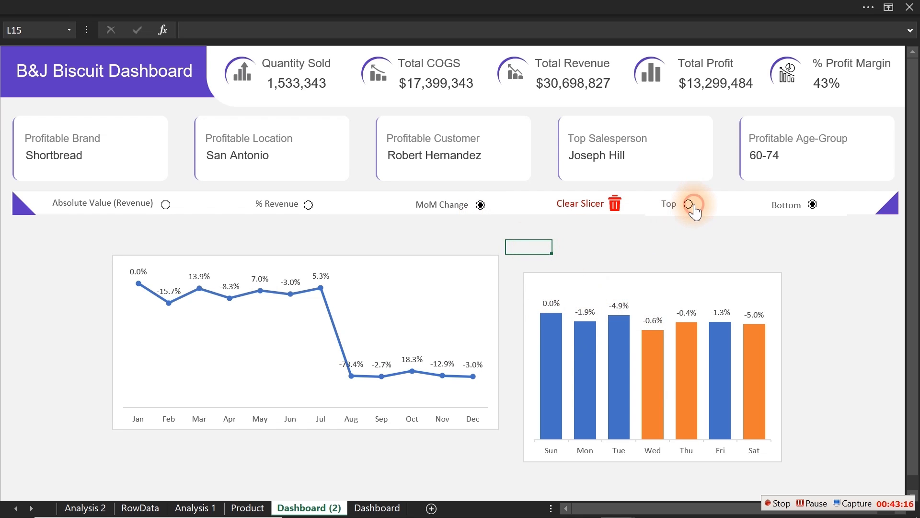
left_click(690, 205)
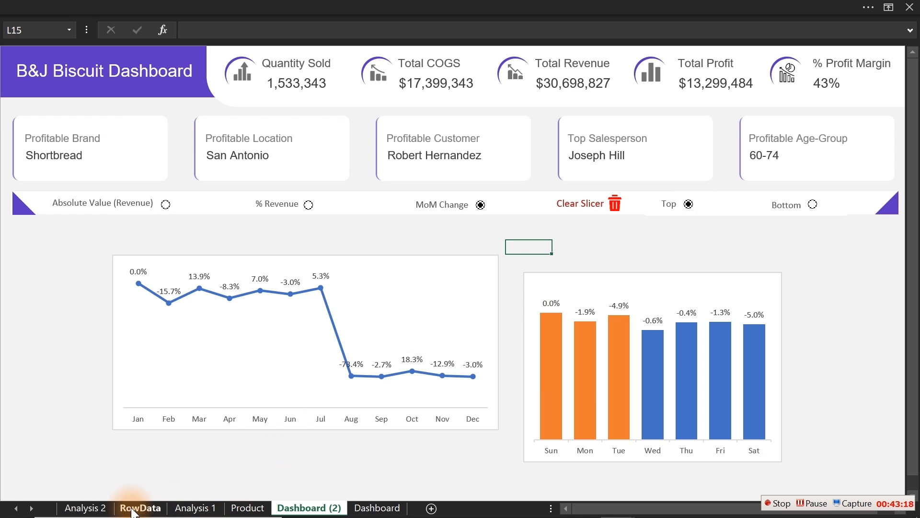
- Copy the full text of the monthly IF caption formula from cell E24 on Analysis 2
left_click(85, 507)
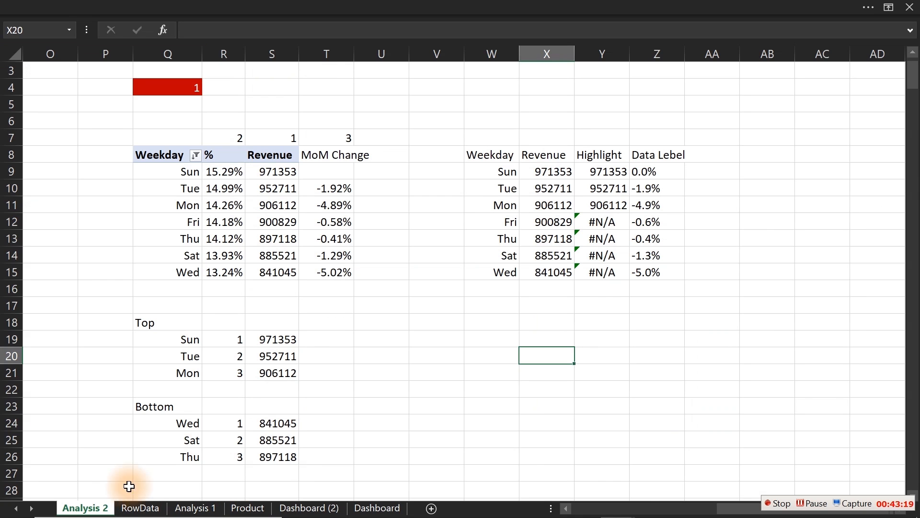
left_click(428, 327)
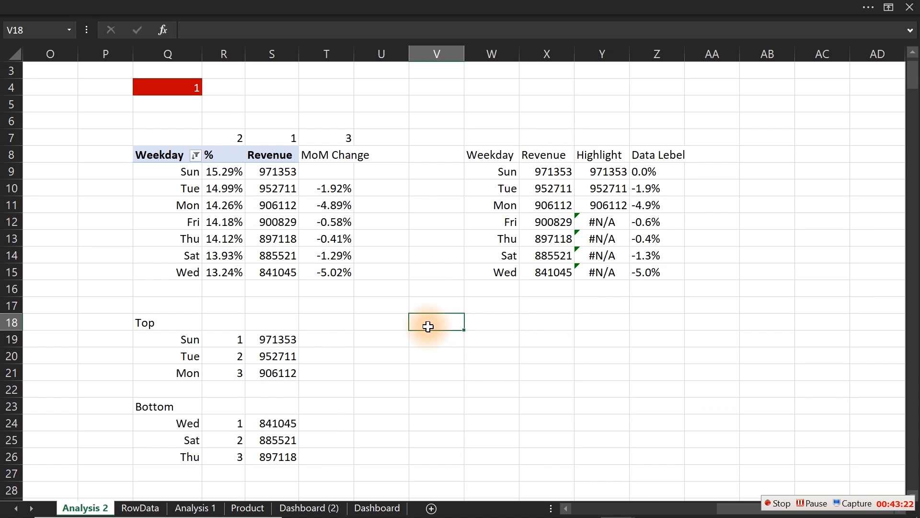
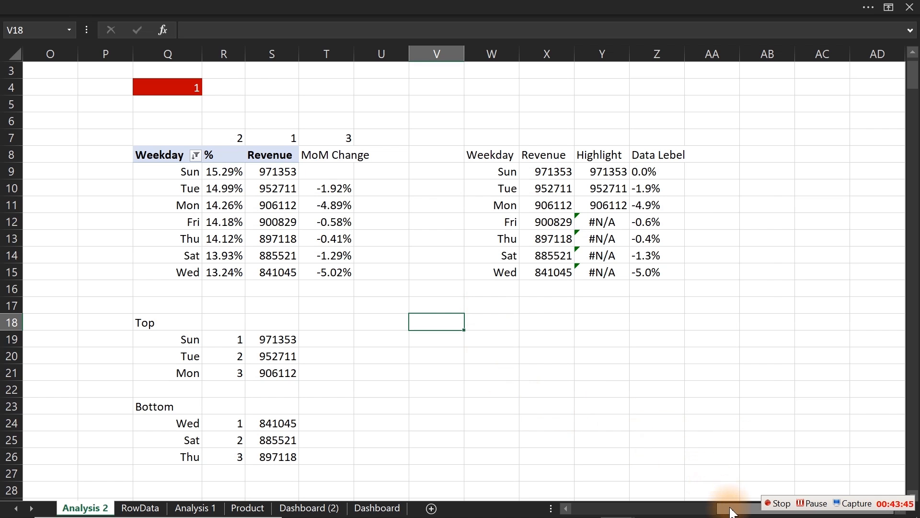
left_click_drag(731, 512, 617, 506)
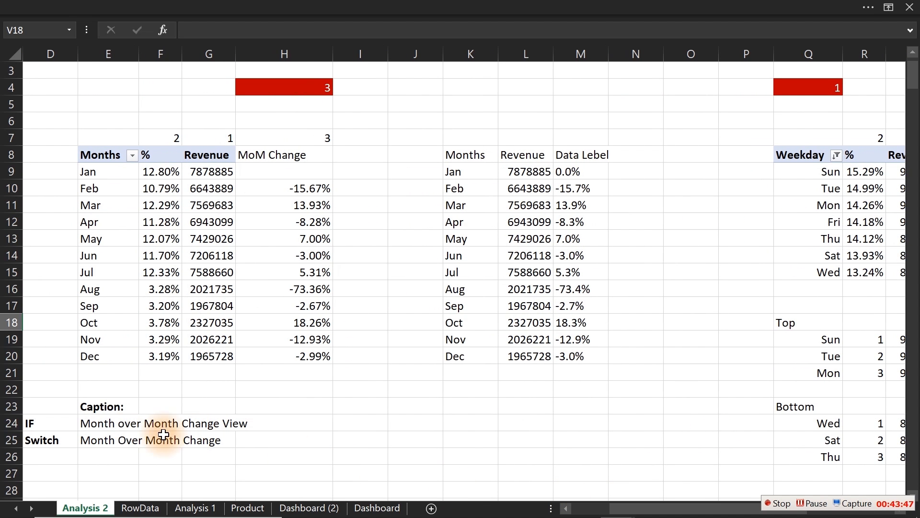
double_click(88, 424)
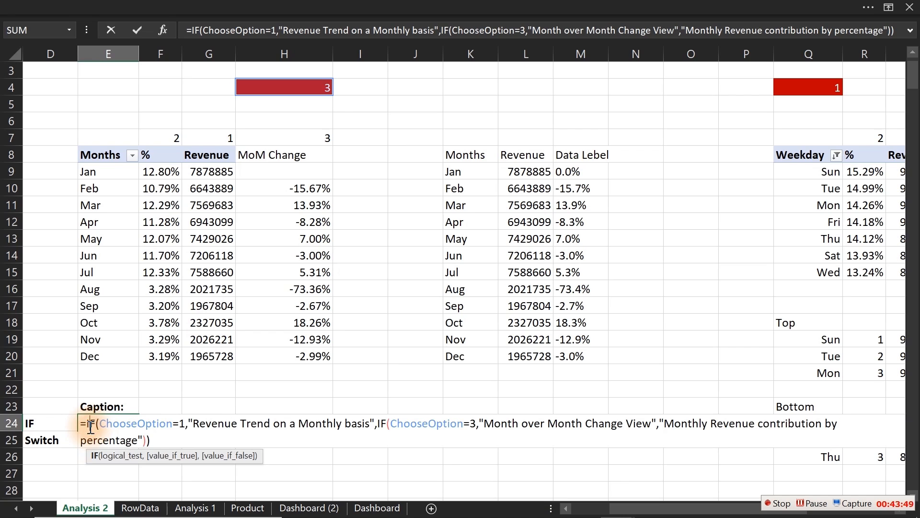
left_click(80, 424)
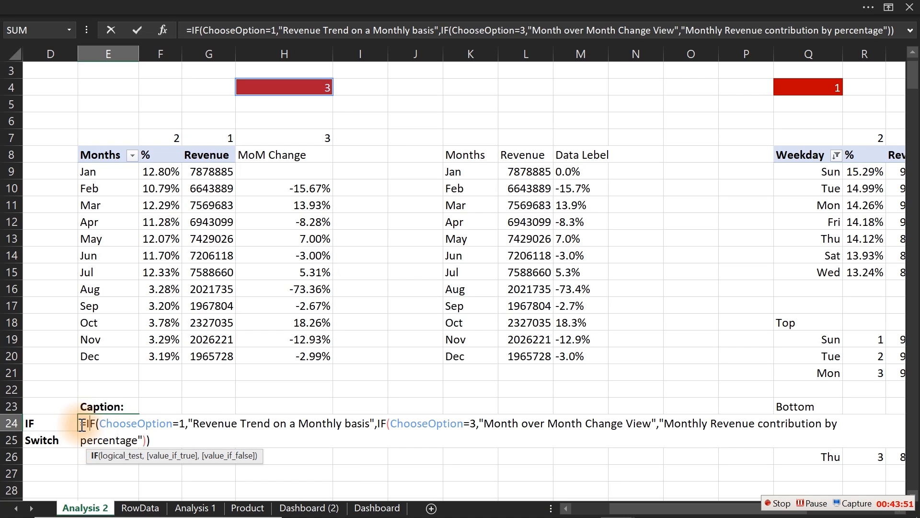
left_click_drag(81, 423, 802, 460)
key("ctrl+c")
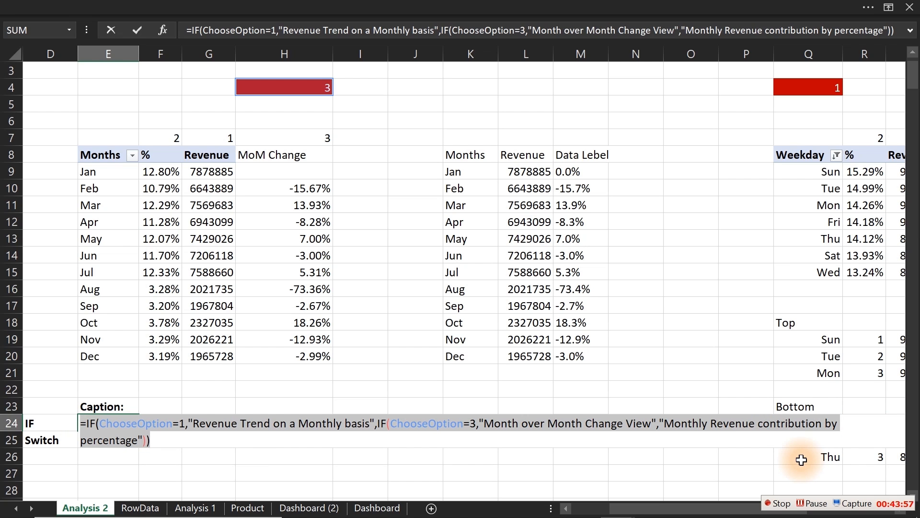
key("Escape")
- Paste the copied caption formula into cell U20 beside the weekday tables and enter the bold heading "Caption:" in U19
left_click_drag(669, 508, 710, 508)
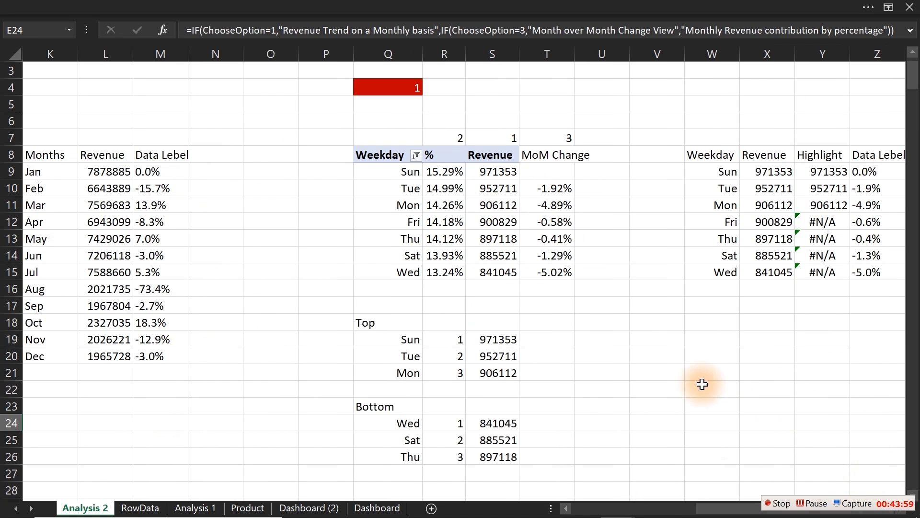
left_click(676, 344)
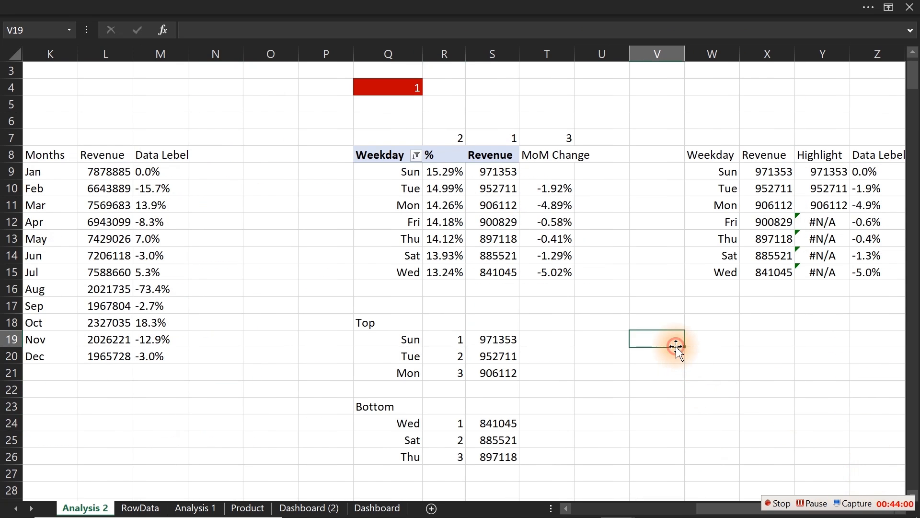
left_click(698, 357)
left_click(612, 364)
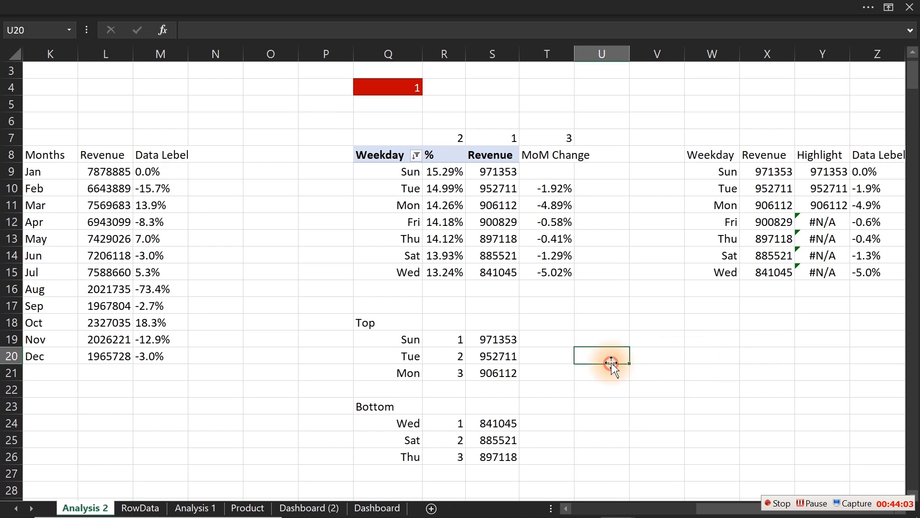
key("ctrl+v")
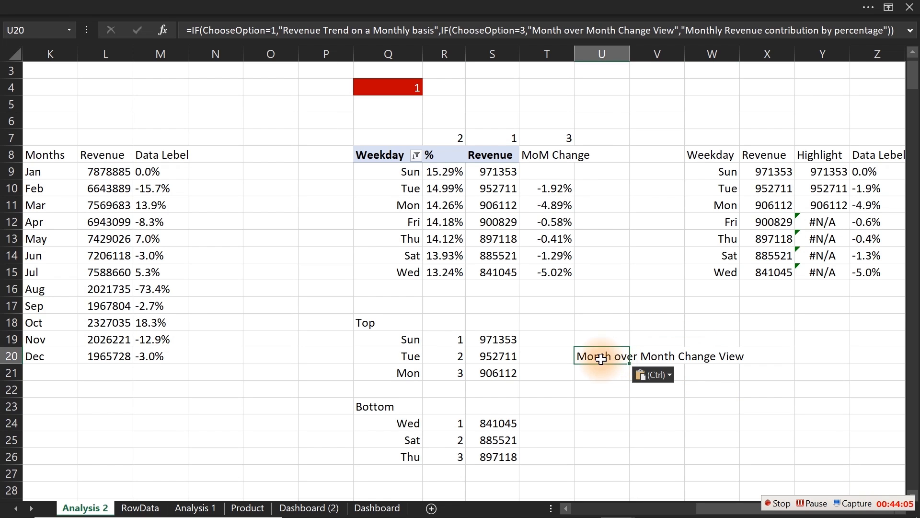
left_click(588, 336)
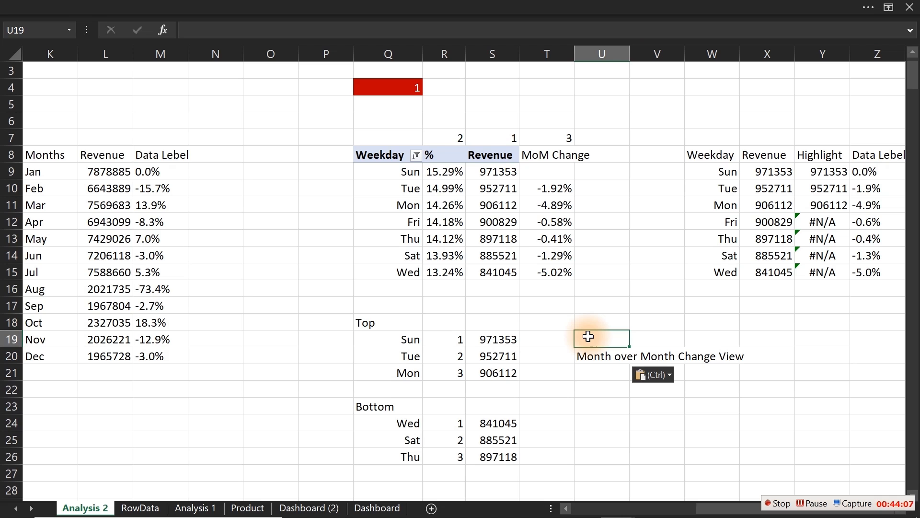
type("Caption:")
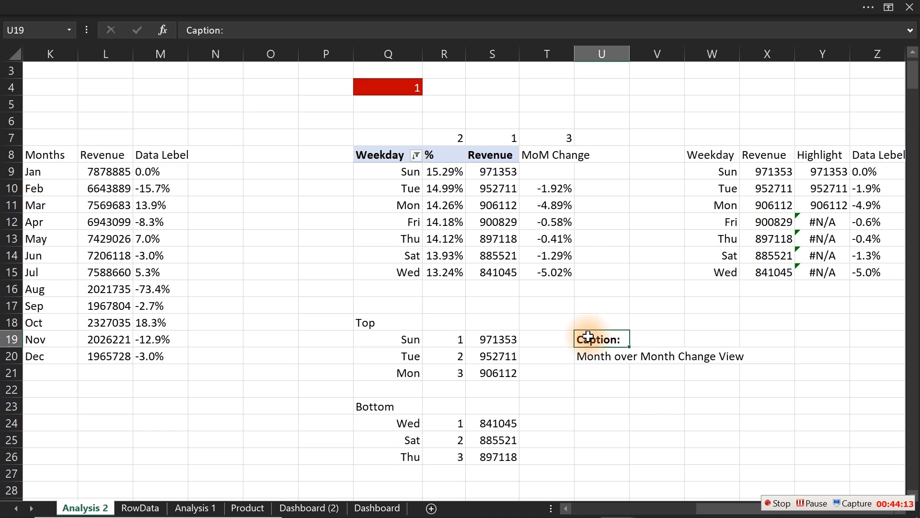
- Change the ChooseOption=1 caption in the U20 formula to "Revenue Trend on a Weekly basis"
left_click(603, 356)
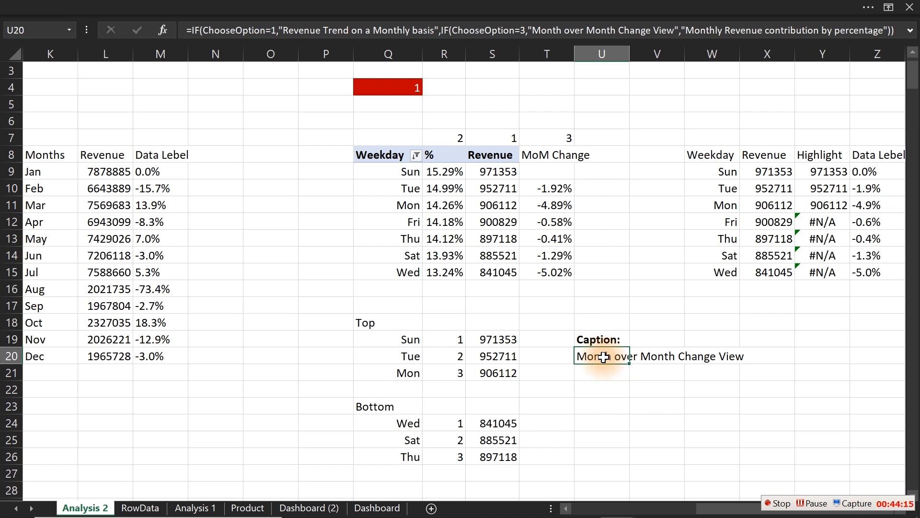
key("Right")
key("Right")
key("Right")
key("Right")
key("Right")
key("Right")
key("Right")
key("Right")
key("Right")
key("Right")
key("Right")
key("Right")
key("Right")
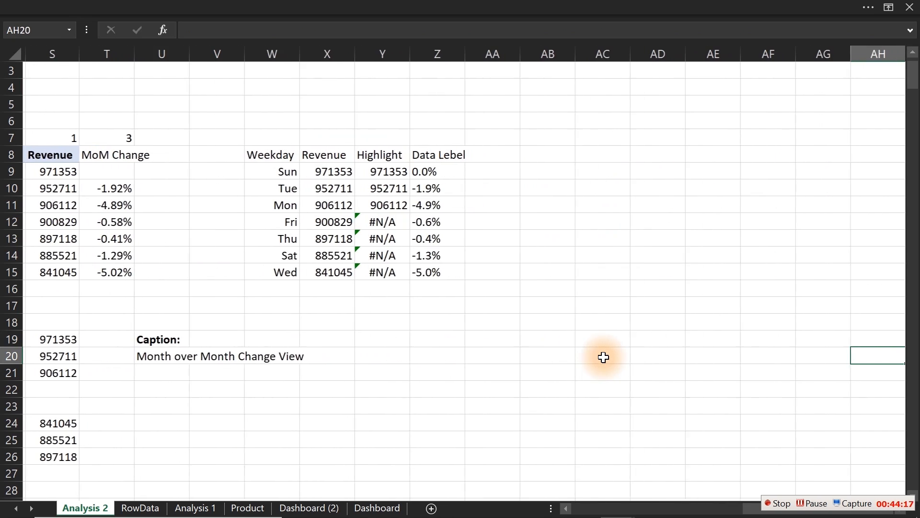
double_click(154, 355)
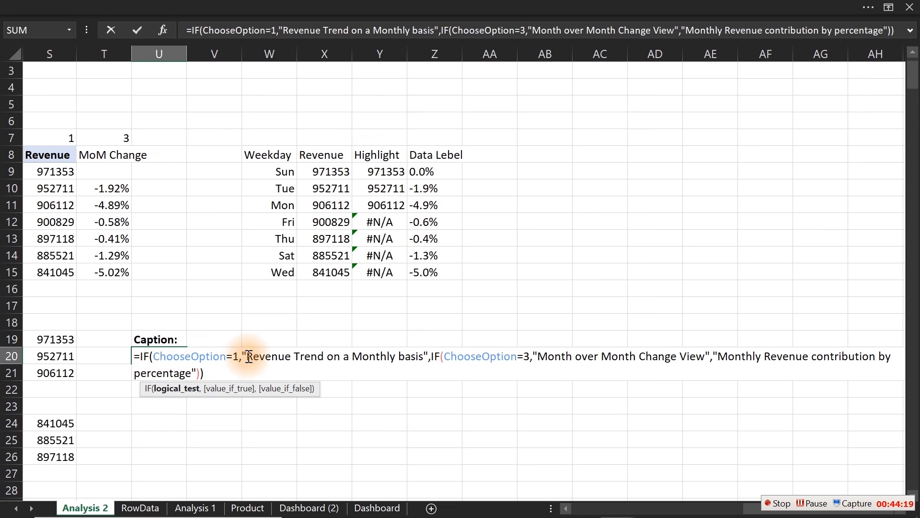
left_click(394, 356)
left_click_drag(397, 355, 349, 355)
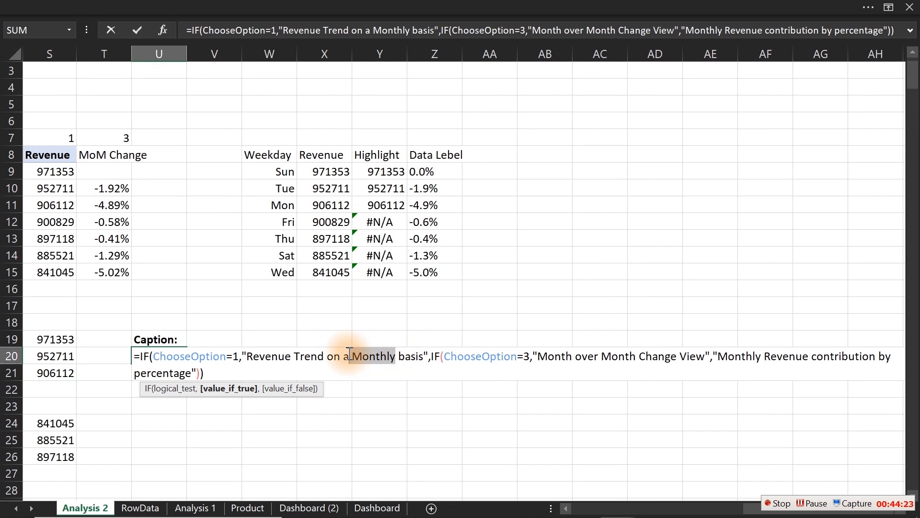
type("Weekly")
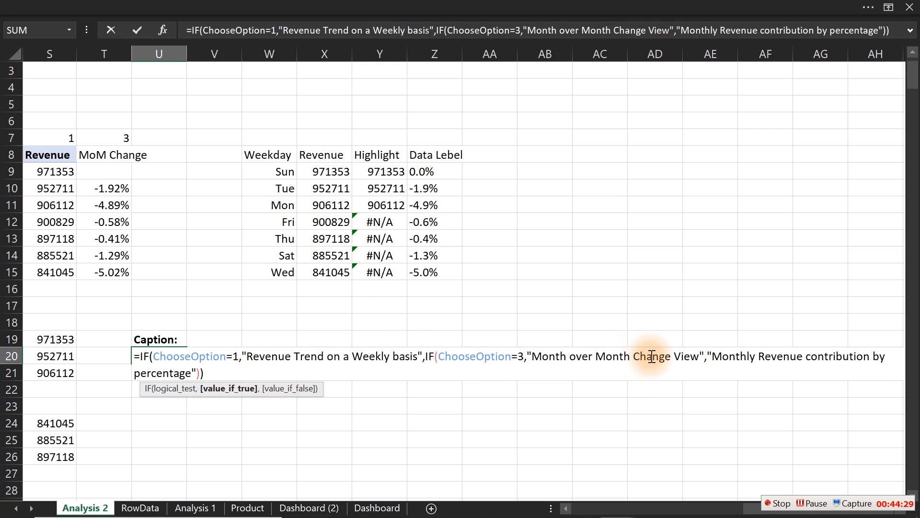
- Change the ChooseOption=3 caption in the U20 formula to "Week over Week Change View"
double_click(552, 356)
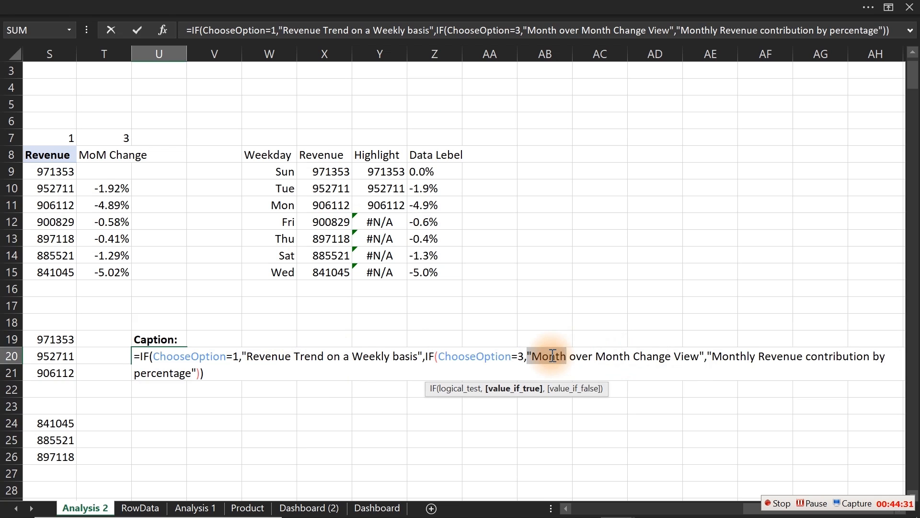
type("Wee")
key("BackSpace")
key("BackSpace")
key("BackSpace")
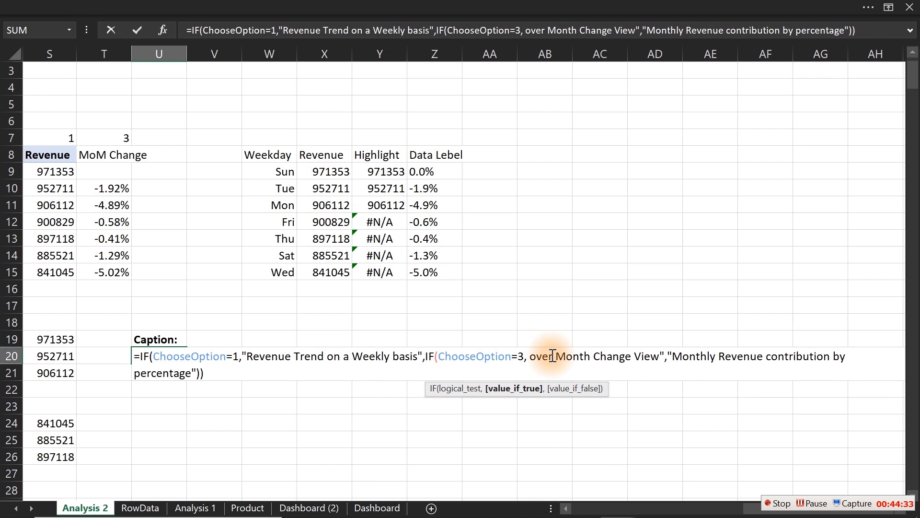
type("\"Week over ")
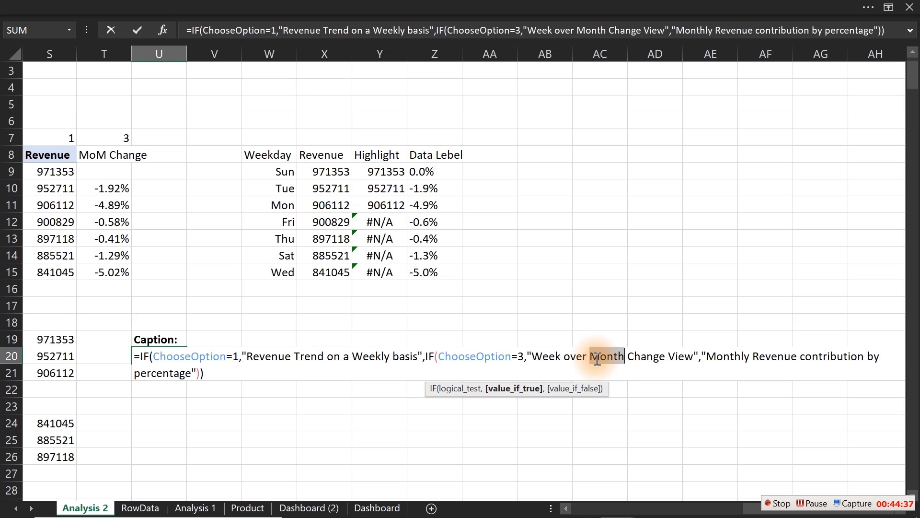
type("Week")
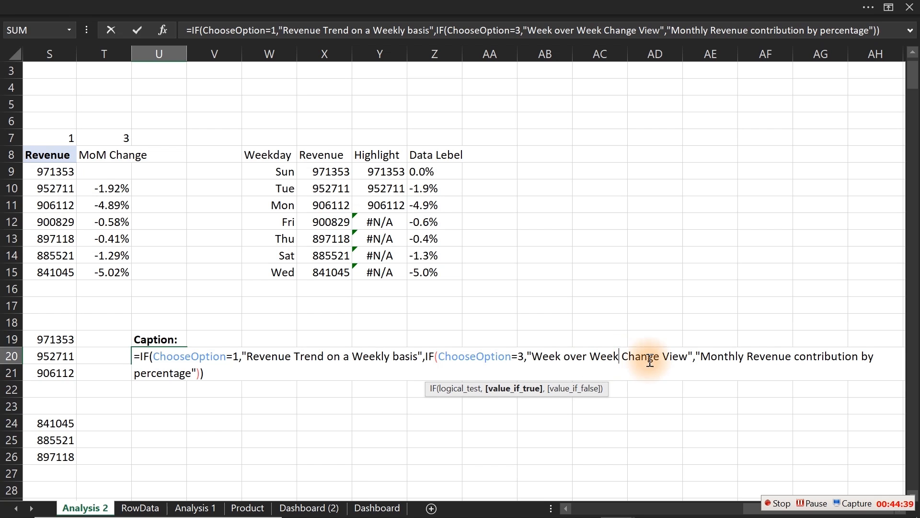
- Change the fallback caption in the U20 formula to "Weekly Revenue contribution by percentage" and commit the formula
double_click(726, 359)
type("W")
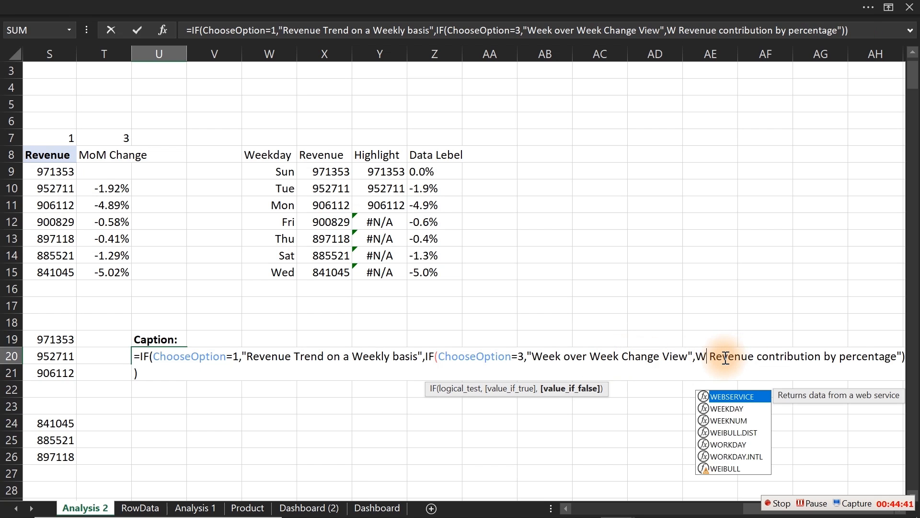
key("BackSpace")
type("\"Wee")
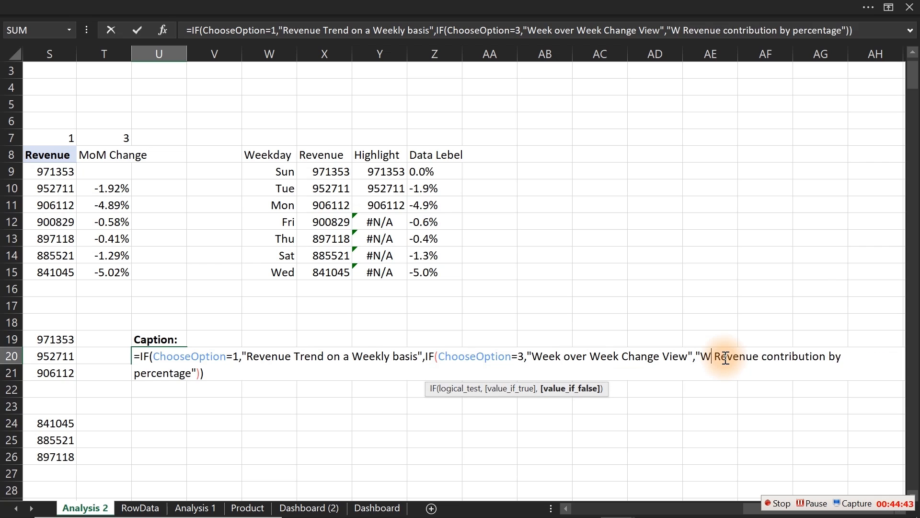
type("kly")
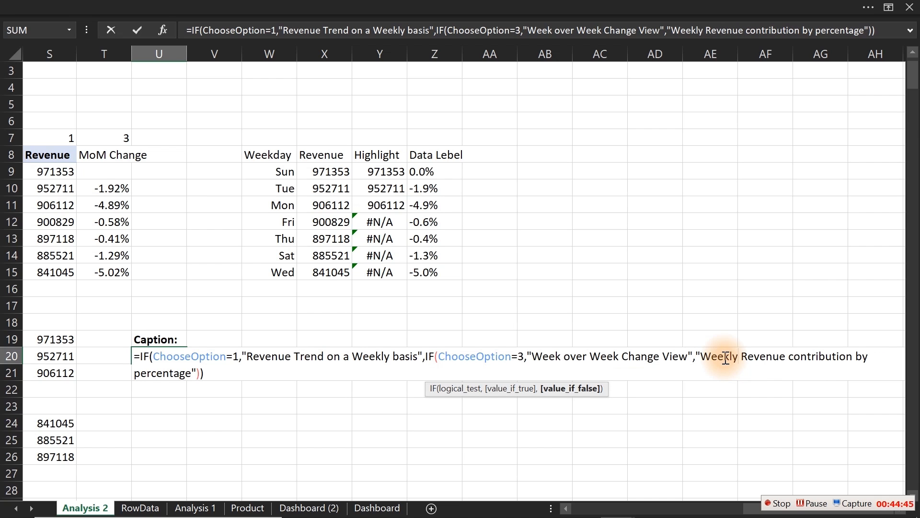
key("Return")
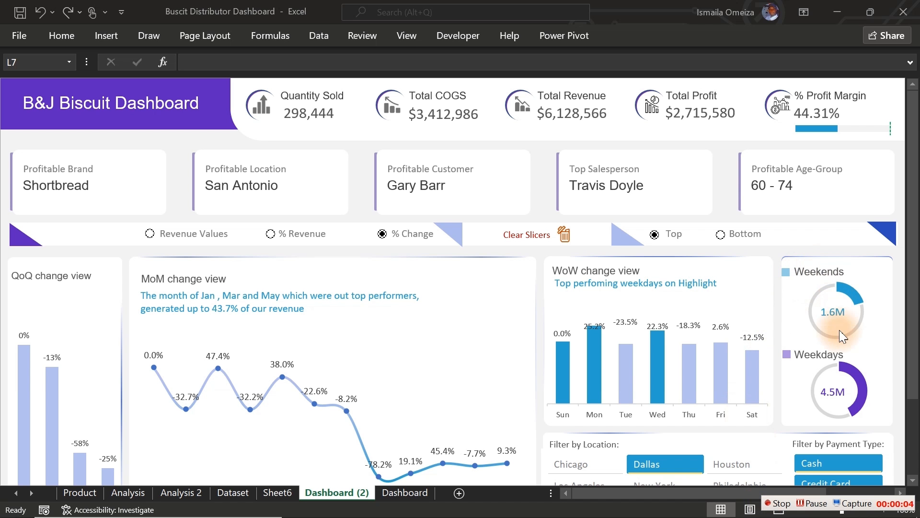
- Examine how the finished Buscit Distributor Dashboard's captions, labels and weekend/weekday doughnuts respond to Revenue Values, % Revenue and % Change
left_click(152, 234)
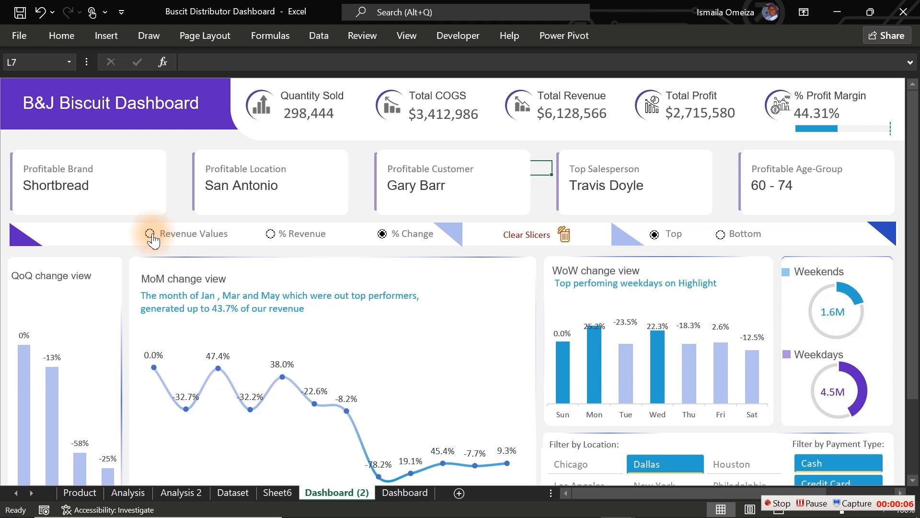
left_click(270, 235)
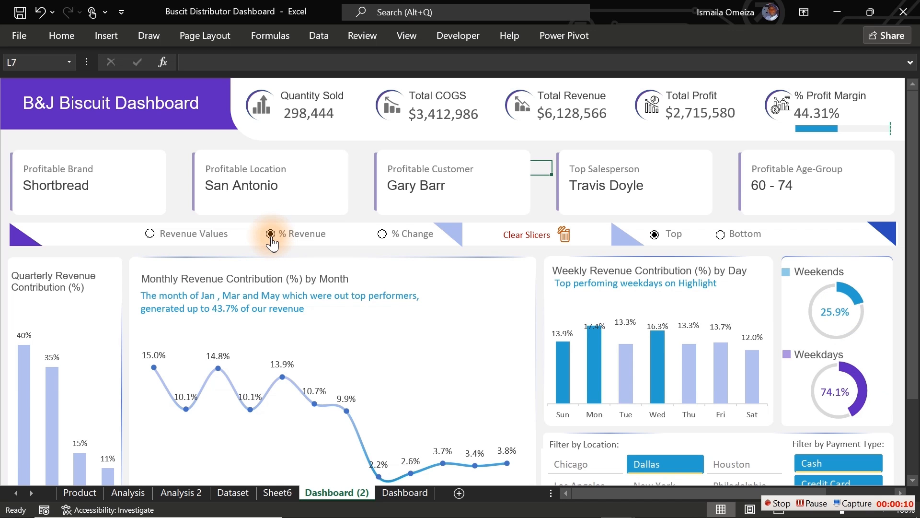
left_click(382, 238)
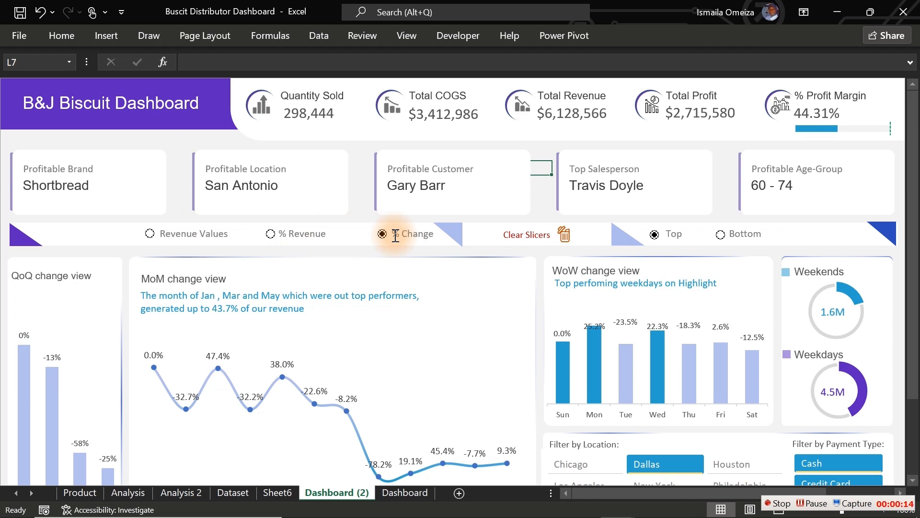
left_click(150, 238)
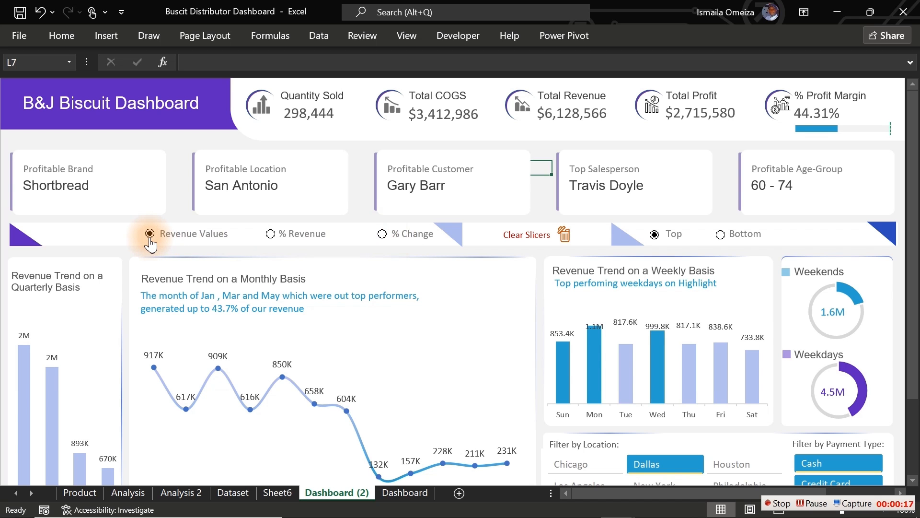
left_click(278, 234)
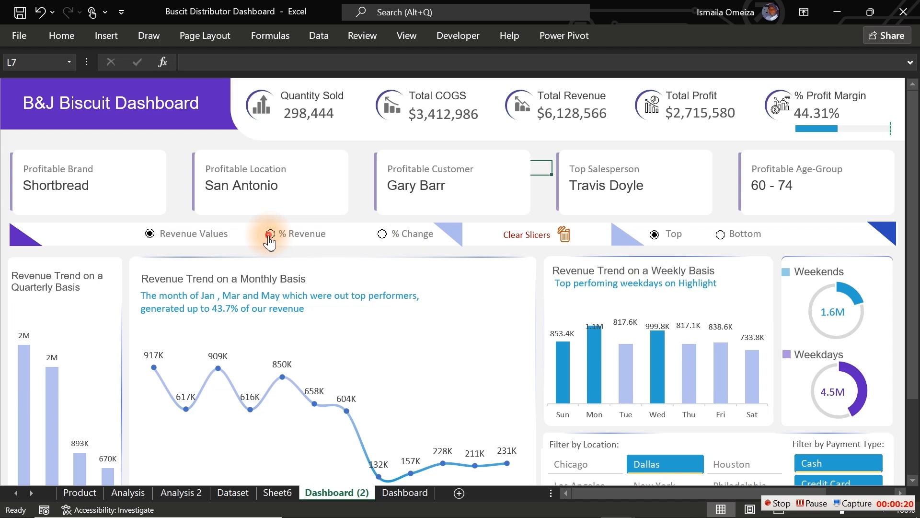
left_click(150, 236)
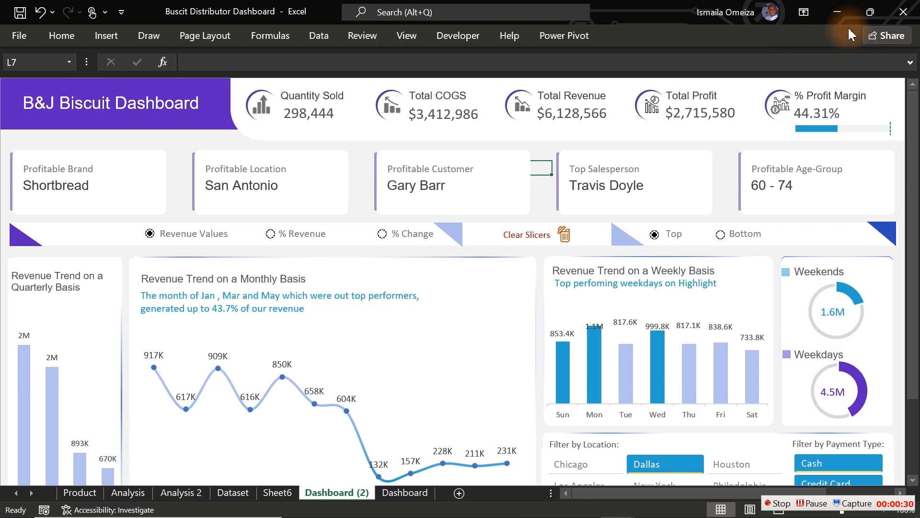
left_click(843, 14)
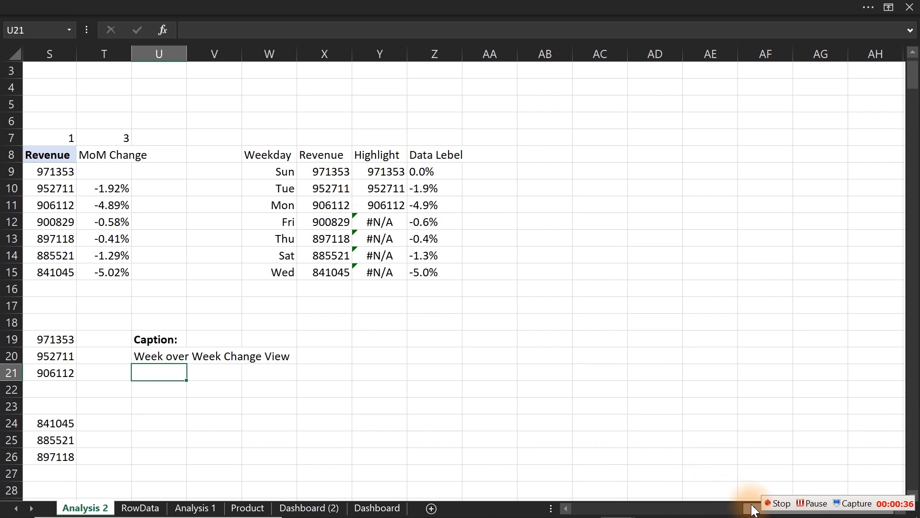
- Copy the weekday PivotTable with its MoM Change column (Q8:U15) and paste it at AD8 on Analysis 2
left_click_drag(752, 509, 733, 509)
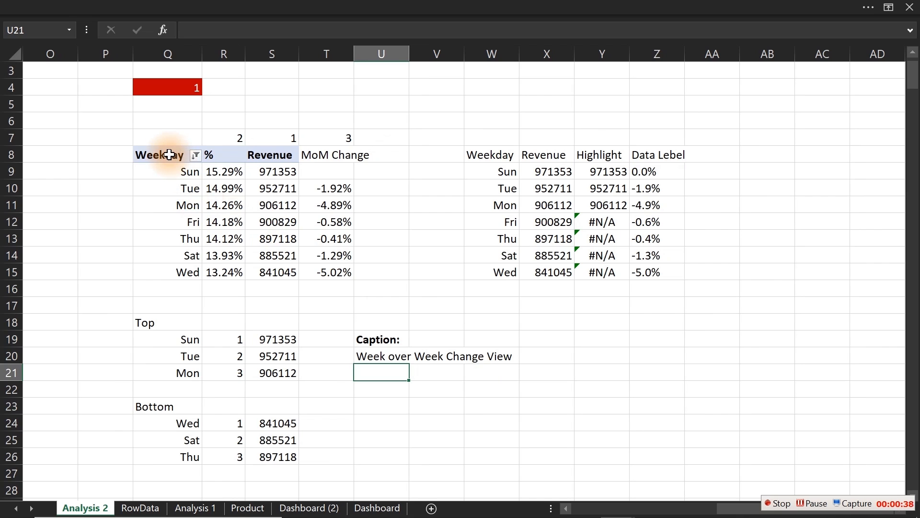
left_click_drag(170, 155, 365, 270)
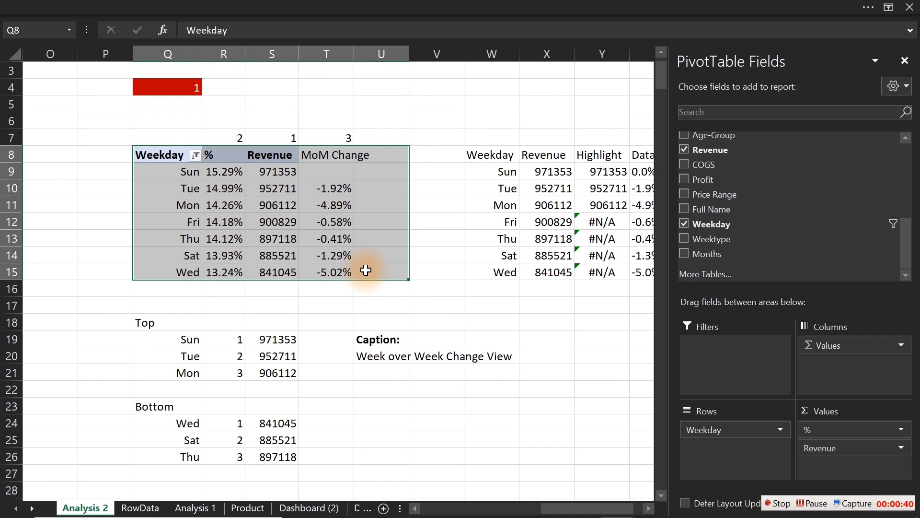
key("ctrl+c")
left_click(541, 284)
key("Right")
key("Right")
key("Right")
key("Right")
key("Right")
key("Right")
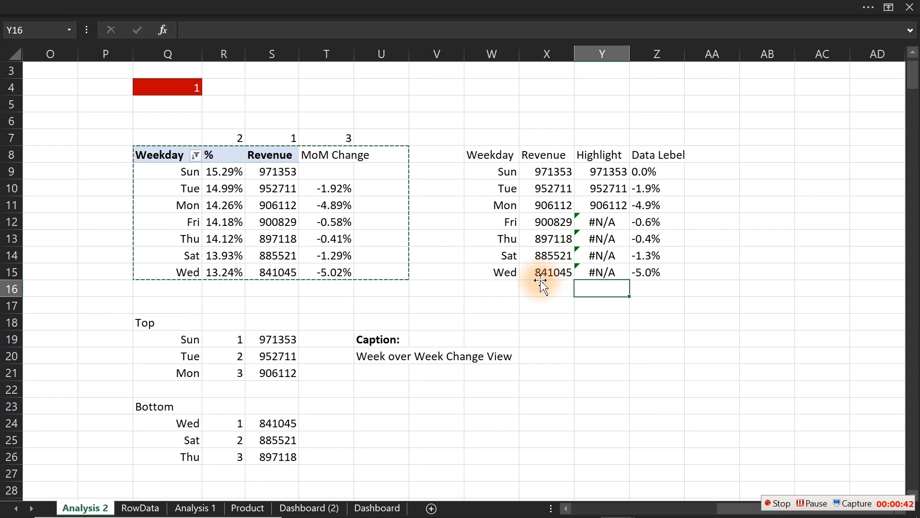
key("Right")
key("Right")
key("Right")
key("Right")
key("Right")
key("Right")
key("Right")
key("Right")
key("Right")
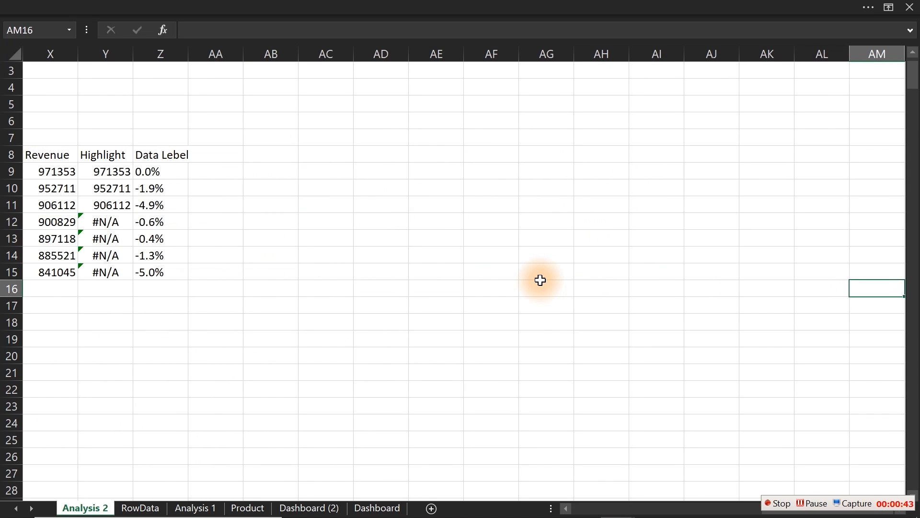
left_click(371, 157)
key("ctrl+v")
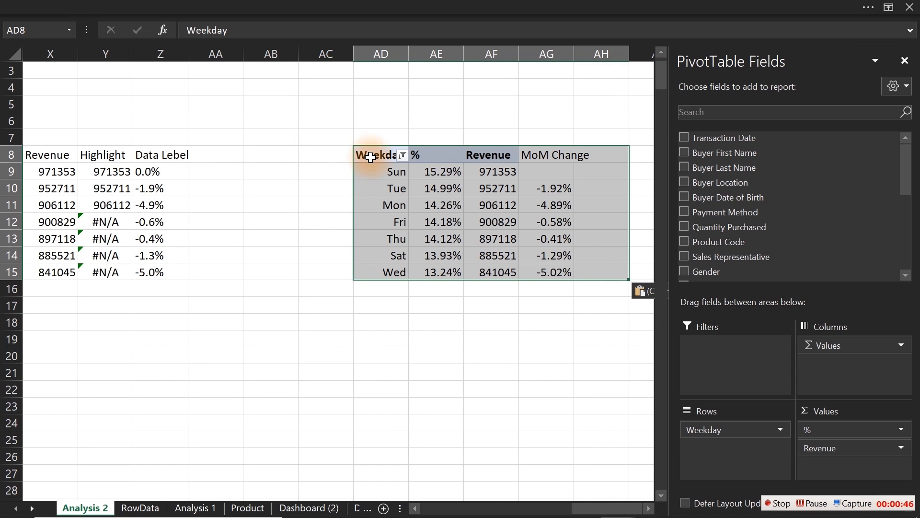
- Replace the Weekday row field with Weektype in the copied PivotTable at AD8
left_click_drag(723, 425, 546, 397)
left_click_drag(908, 167, 901, 243)
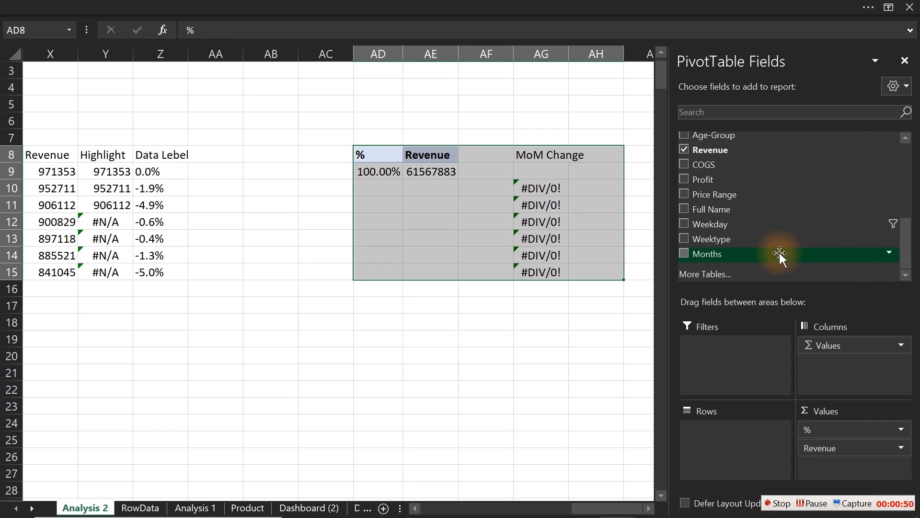
left_click(681, 236)
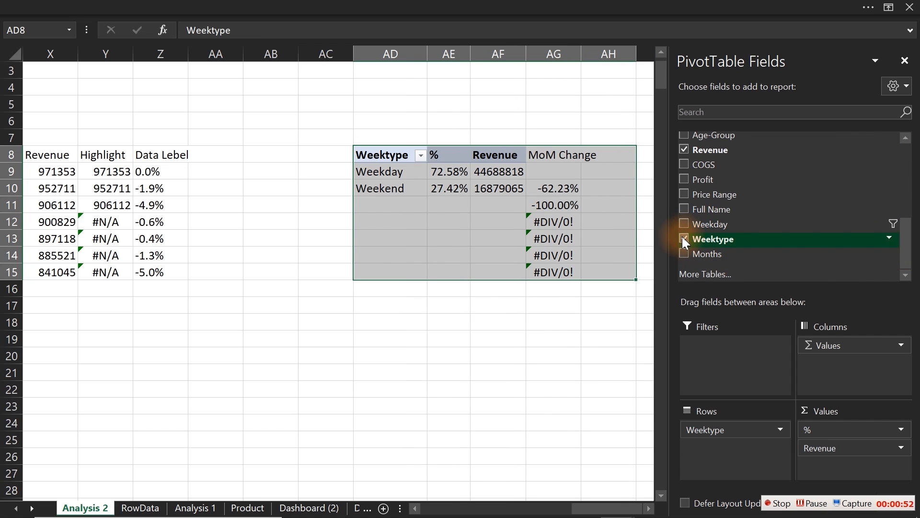
- Clear the leftover MoM Change heading and formulas in column AG beside the Weektype PivotTable
left_click(531, 205)
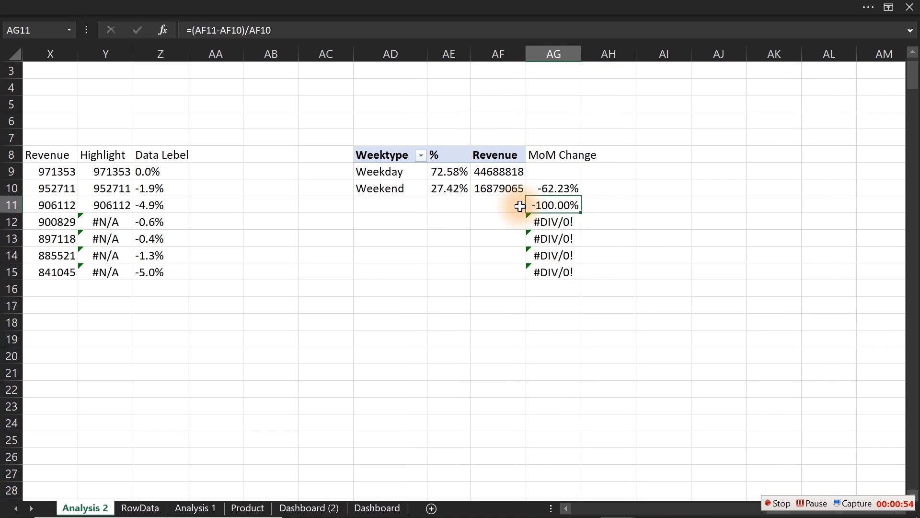
left_click_drag(519, 206, 572, 292)
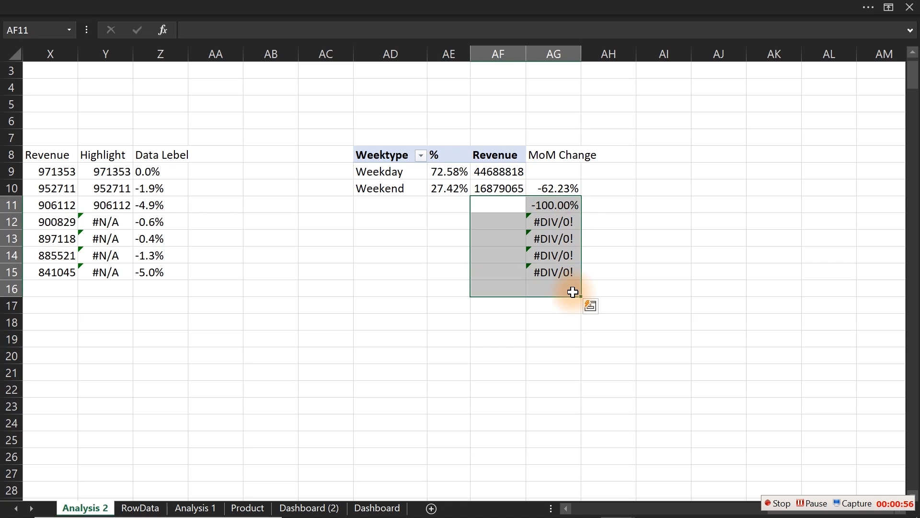
key("Delete")
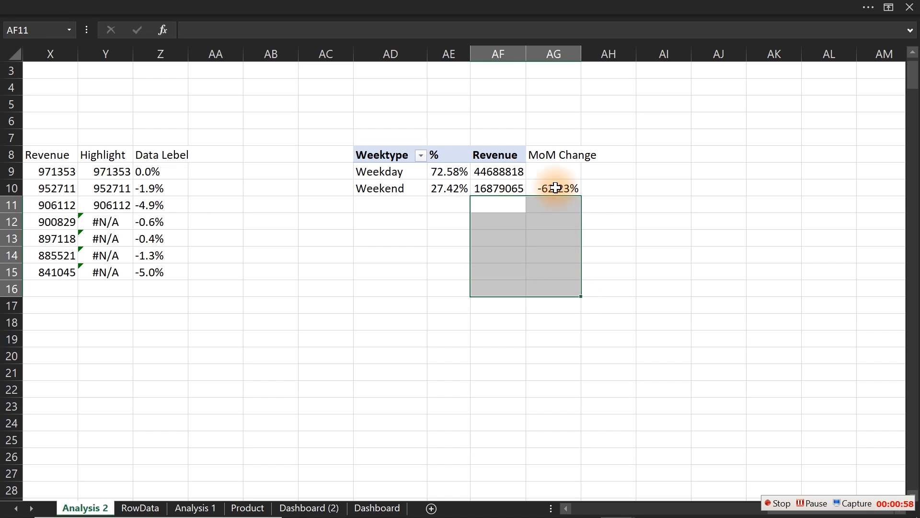
left_click(551, 156)
left_click_drag(551, 157, 553, 201)
key("Delete")
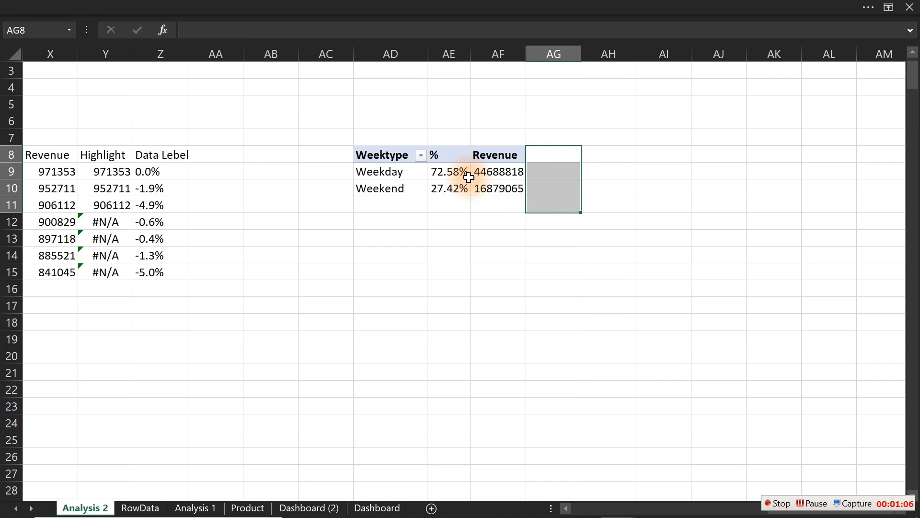
- Enter =AD8 in AD14 and fill it down to AD16 to link the Weektype heading and row labels
left_click(385, 260)
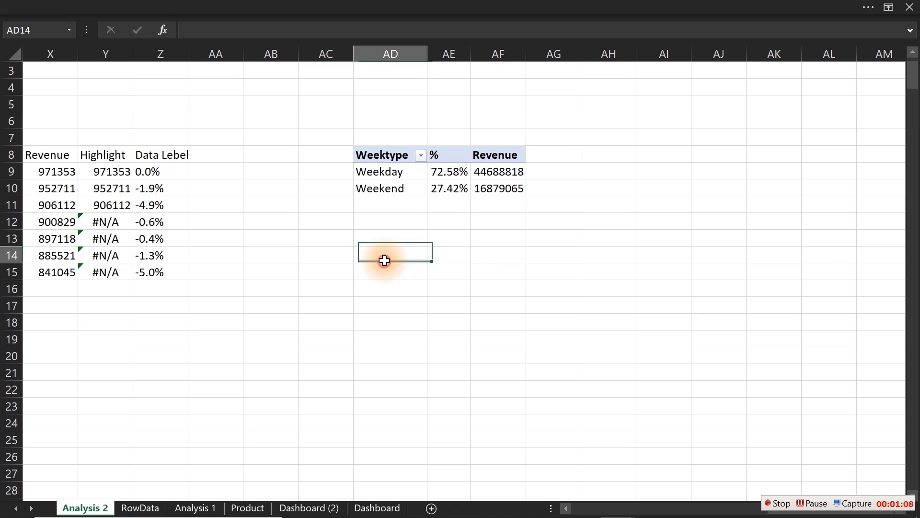
type("=")
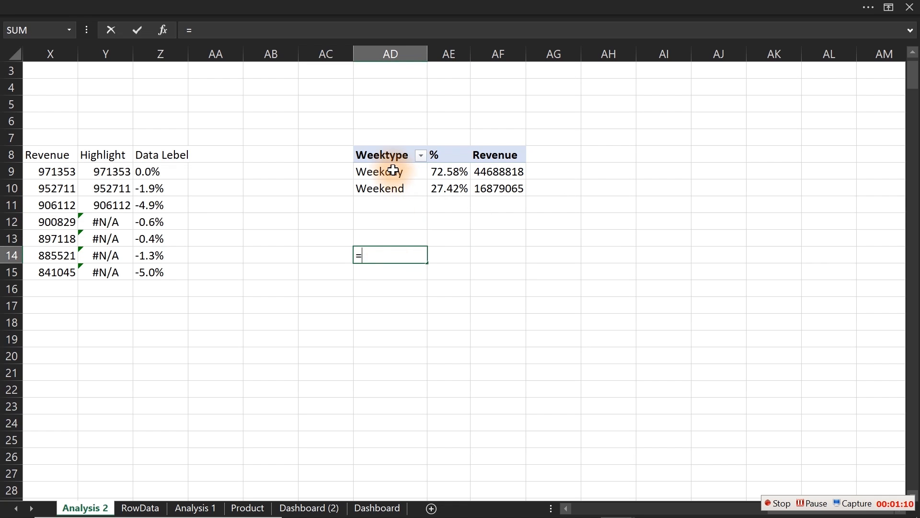
left_click(387, 155)
key("Return")
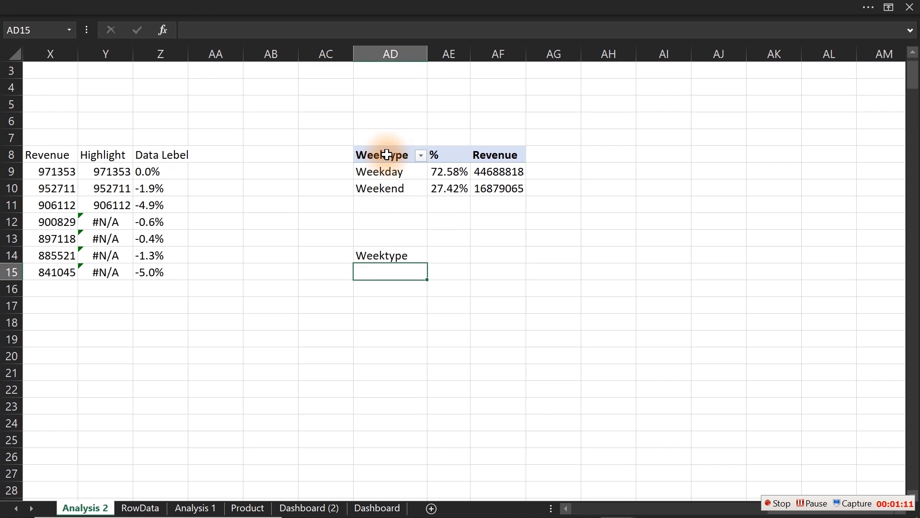
left_click(395, 259)
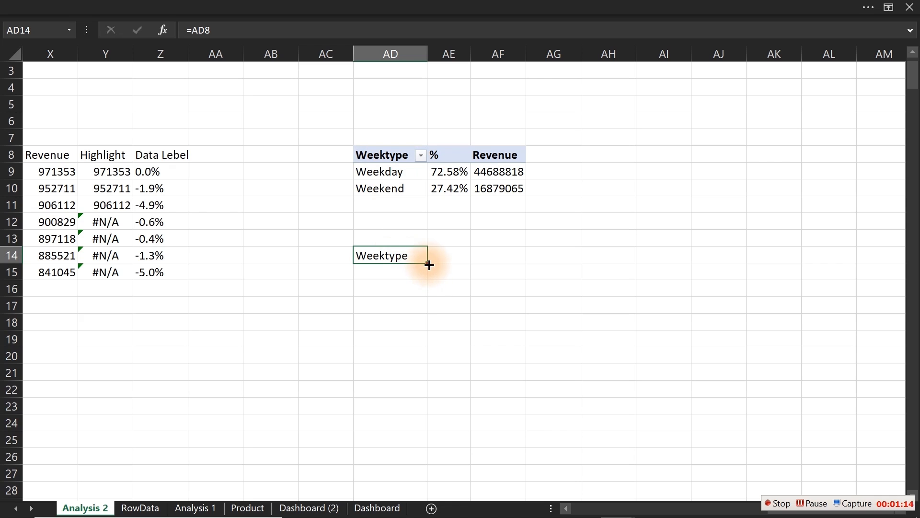
left_click_drag(427, 263, 428, 299)
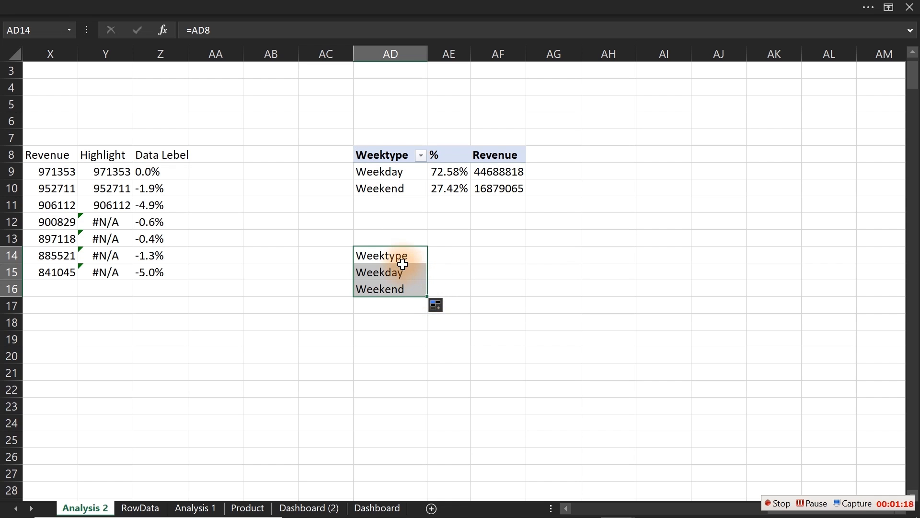
- Make the heading row AD14:AH14 of the linked Weektype table bold
left_click_drag(401, 254, 597, 256)
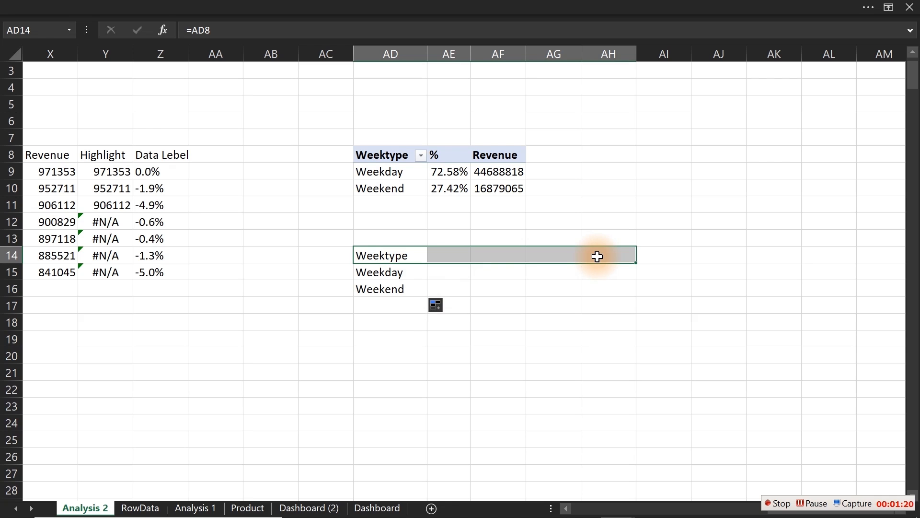
key("ctrl+b")
left_click(375, 274)
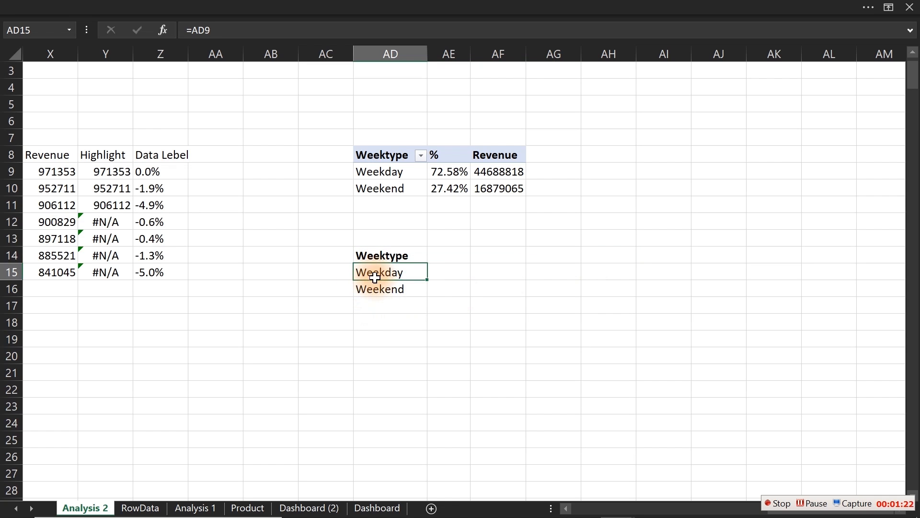
left_click_drag(375, 277, 382, 289)
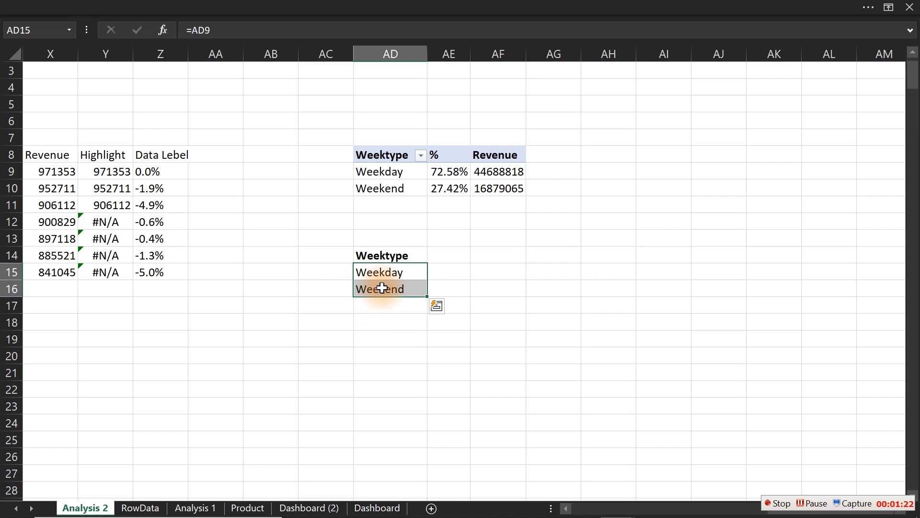
left_click(391, 247)
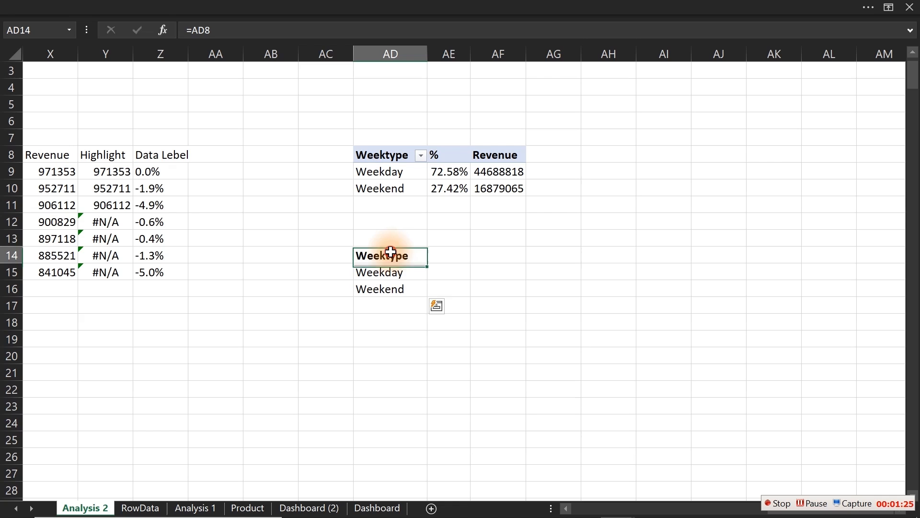
- Extend the linked Weektype table with the PivotTable's % column in AE14:AE16 and remove bold from the values in AE15:AE16
left_click_drag(429, 264, 447, 288)
left_click(440, 266)
left_click(441, 254)
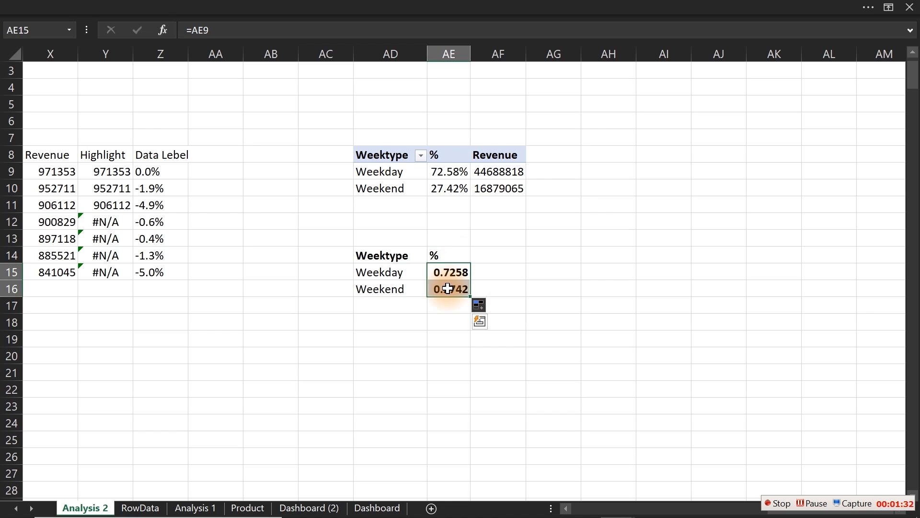
key("ctrl+b")
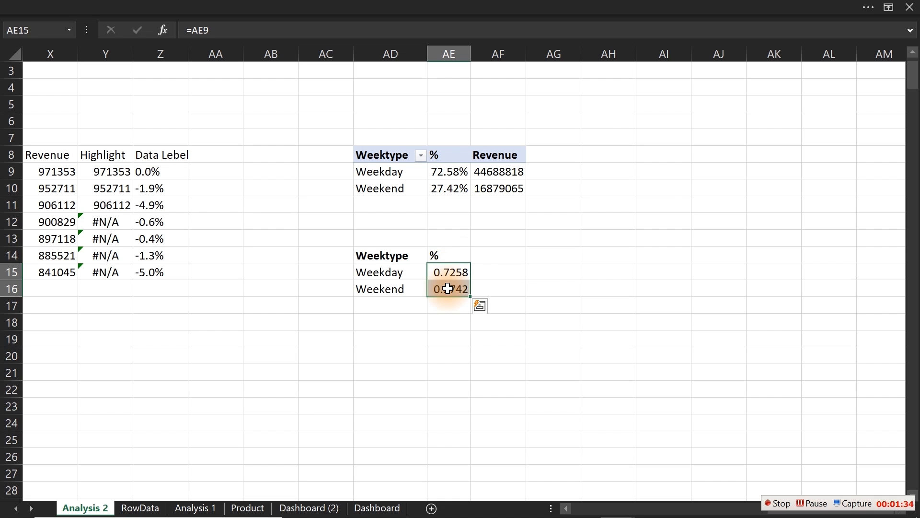
key("ctrl+1")
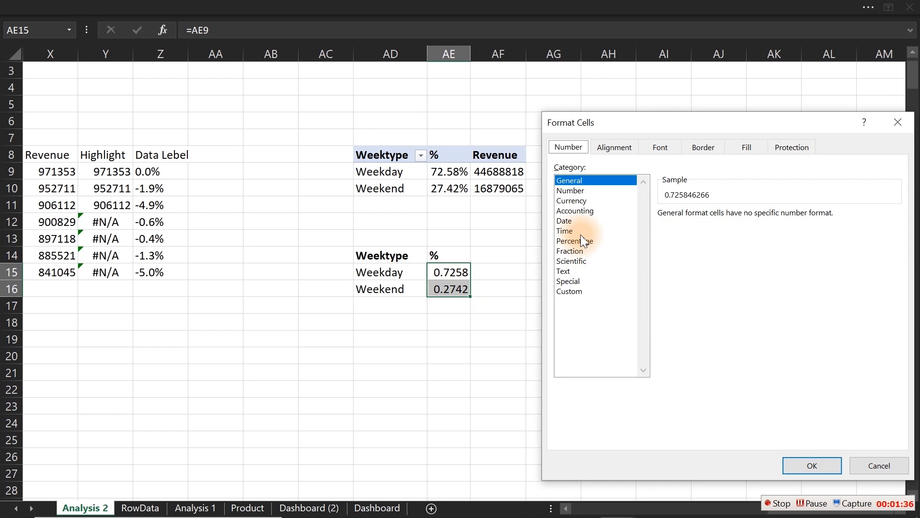
left_click(862, 463)
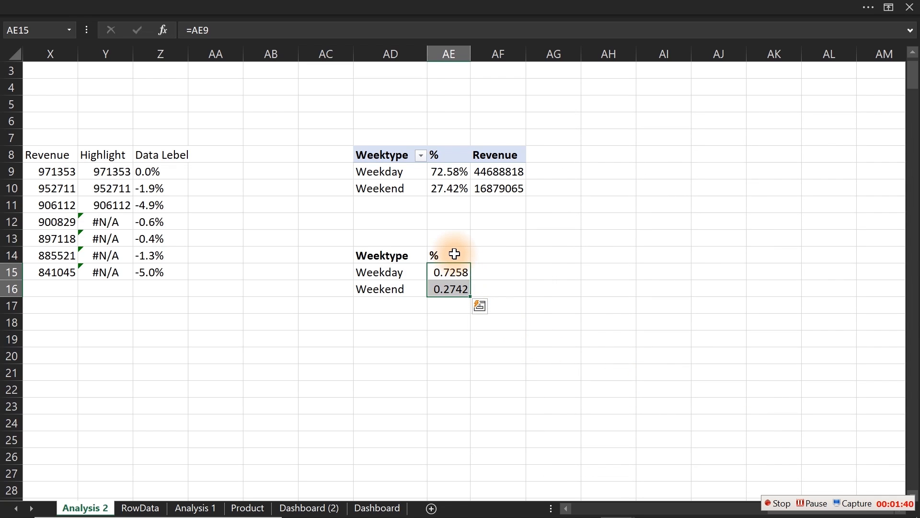
- Select the value cells AE15:AF16 of the linked Weektype table
left_click_drag(446, 270, 512, 292)
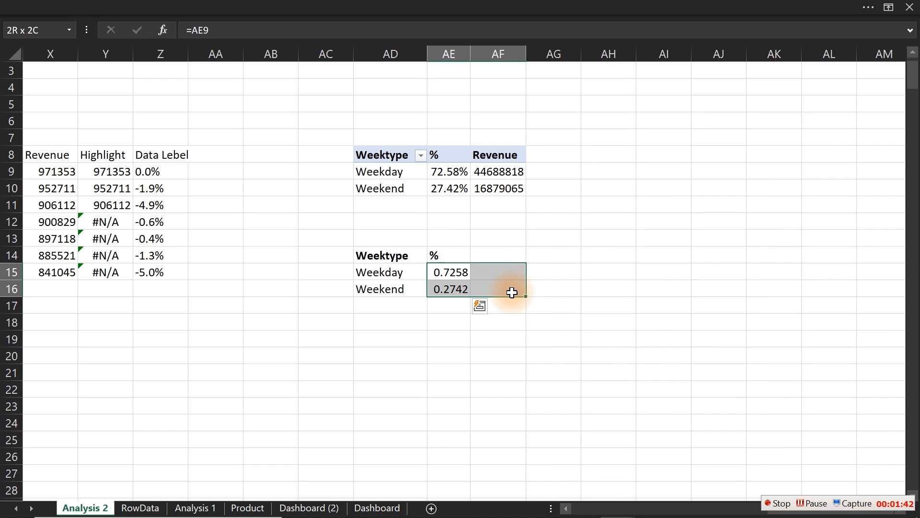
- Format the selected cells AE15:AF16 as percentages with two decimal places
key("ctrl+1")
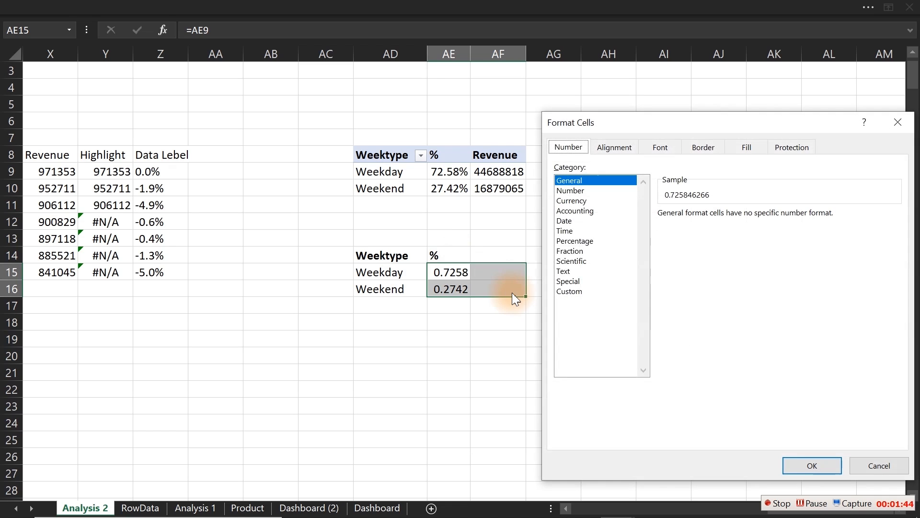
left_click(581, 242)
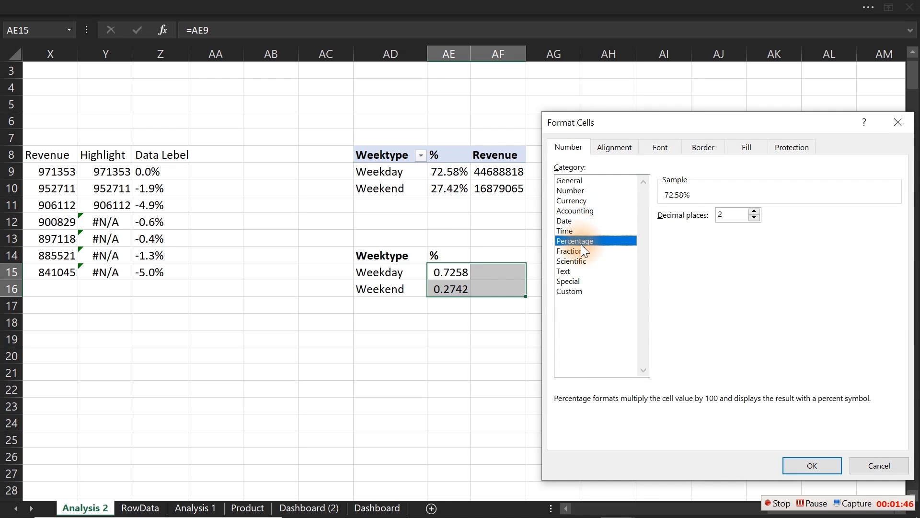
left_click(808, 463)
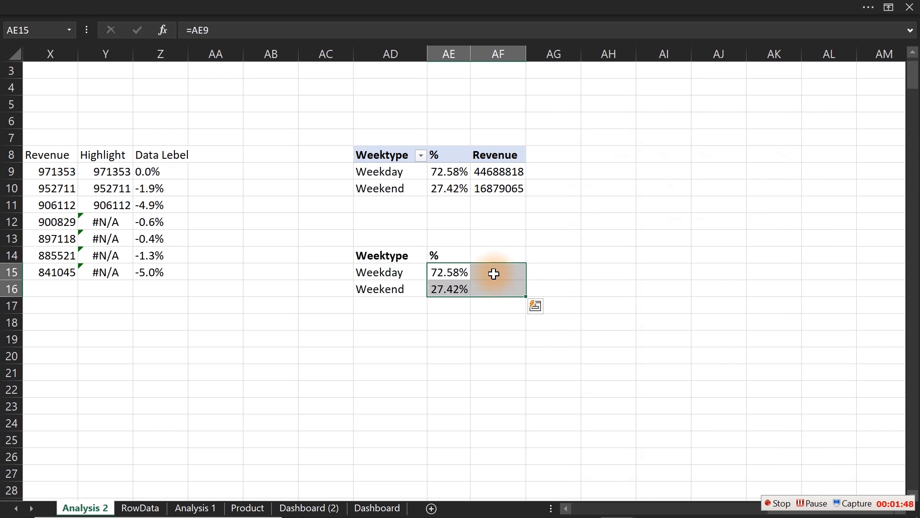
- Fill both cells AF15:AF16 with 100%
left_click_drag(491, 270, 488, 286)
type("100")
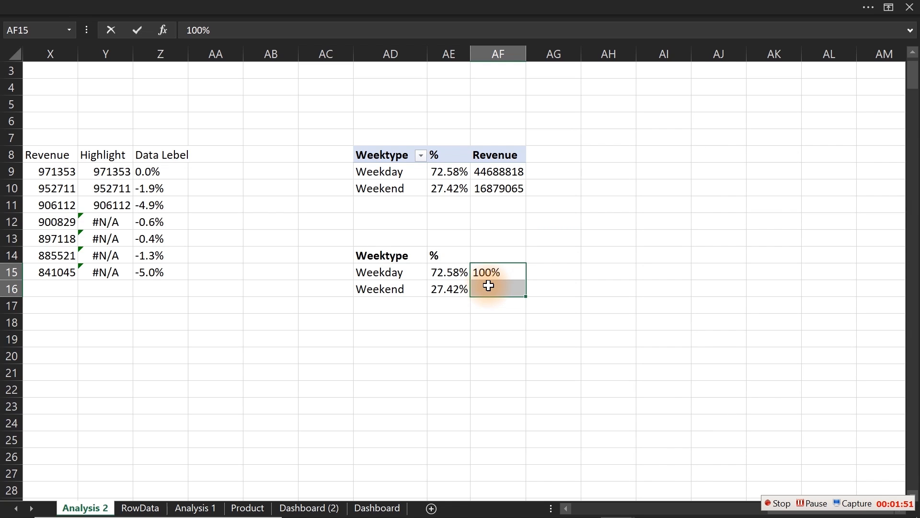
key("ctrl+Return")
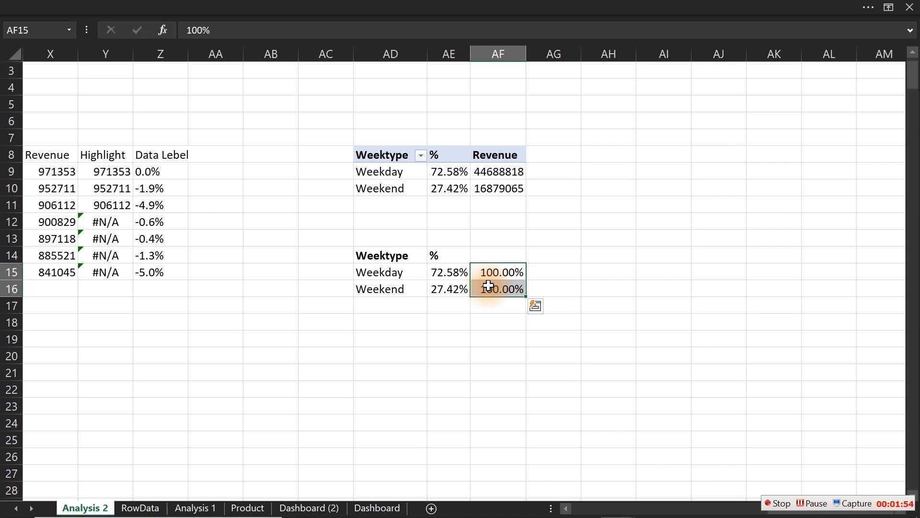
- Enter the heading "Full Percentage" in AF14 and change the "%" heading in AE14 to "% Revenue"
left_click(488, 252)
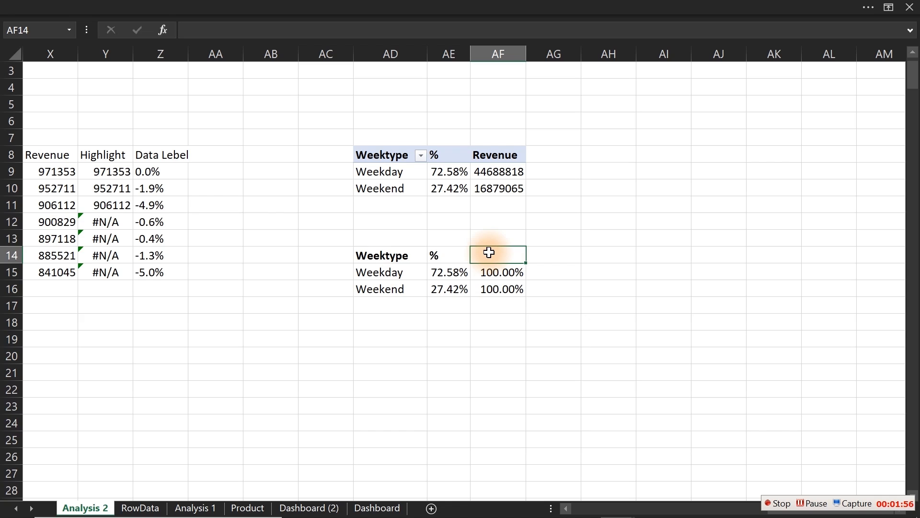
type("Fu")
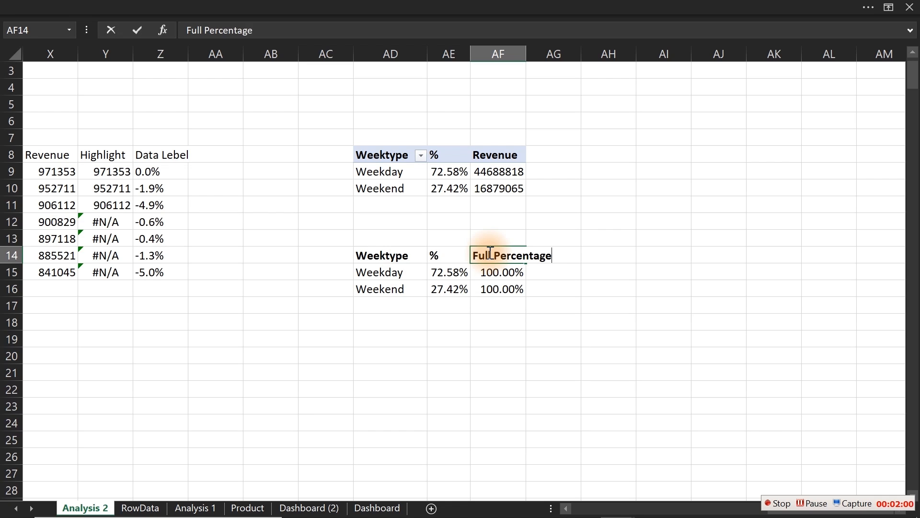
type("ll Percentage")
key("Return")
left_click(439, 251)
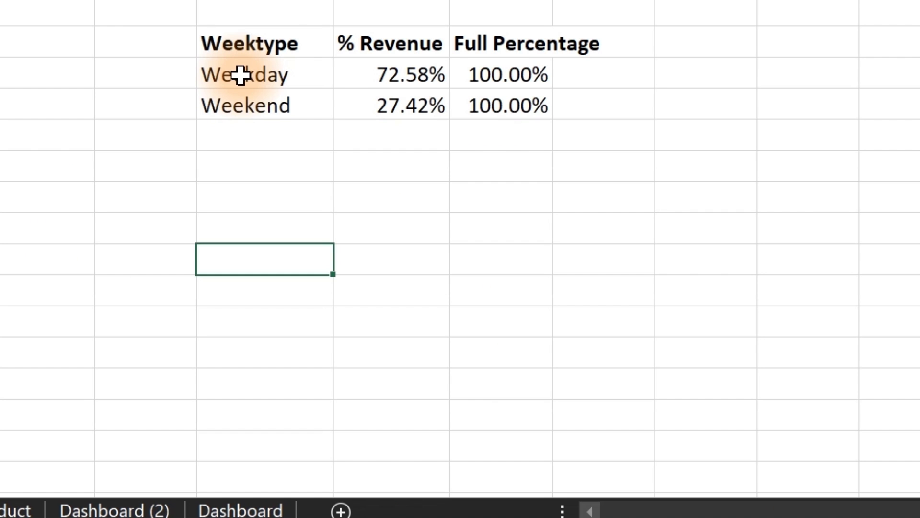
- Insert a doughnut chart from the Weekday row AD15:AF15 and move it aside to uncover the tables
left_click_drag(386, 274, 512, 275)
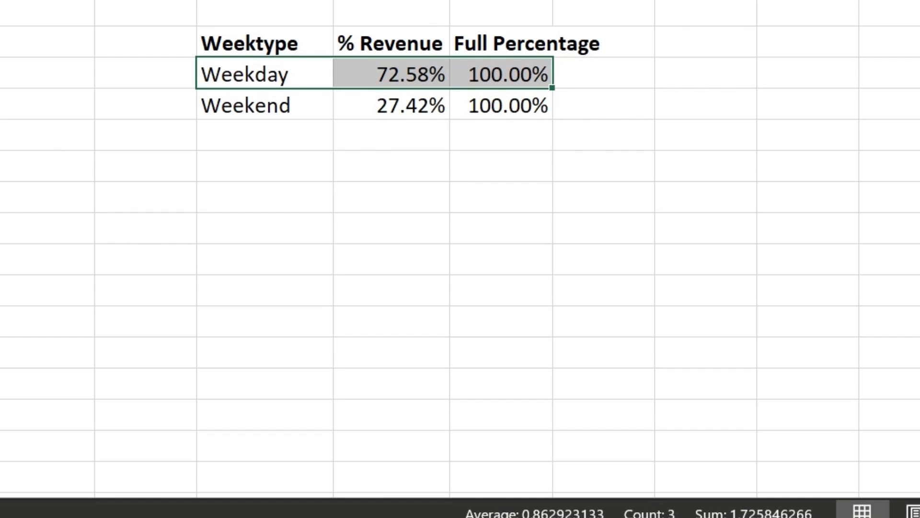
left_click(99, 38)
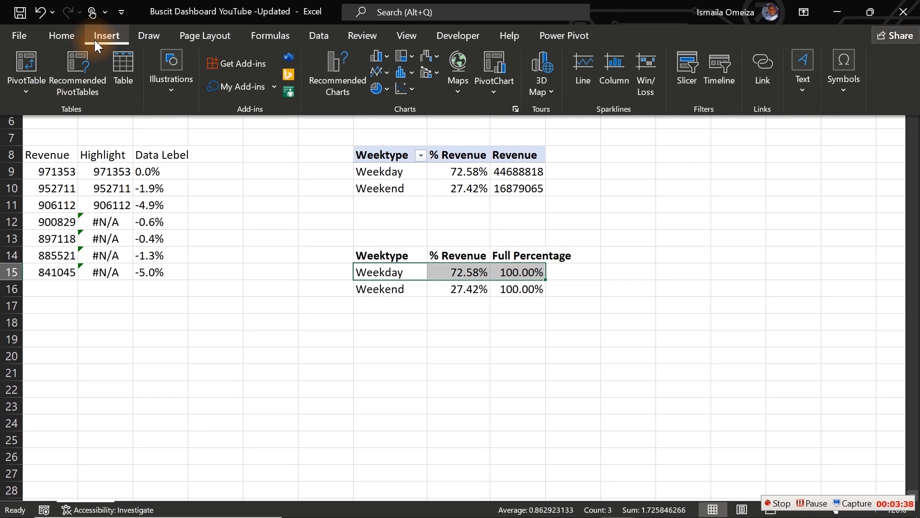
left_click(381, 87)
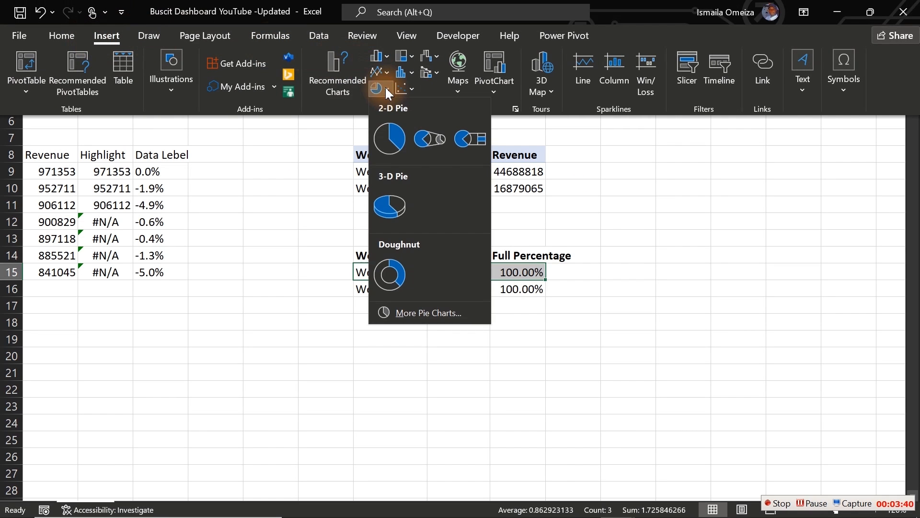
left_click(397, 271)
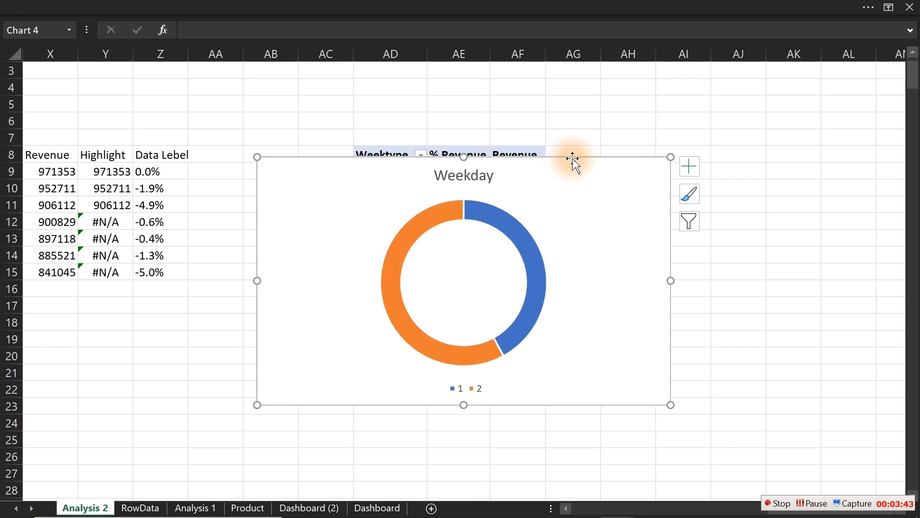
left_click_drag(574, 159, 786, 157)
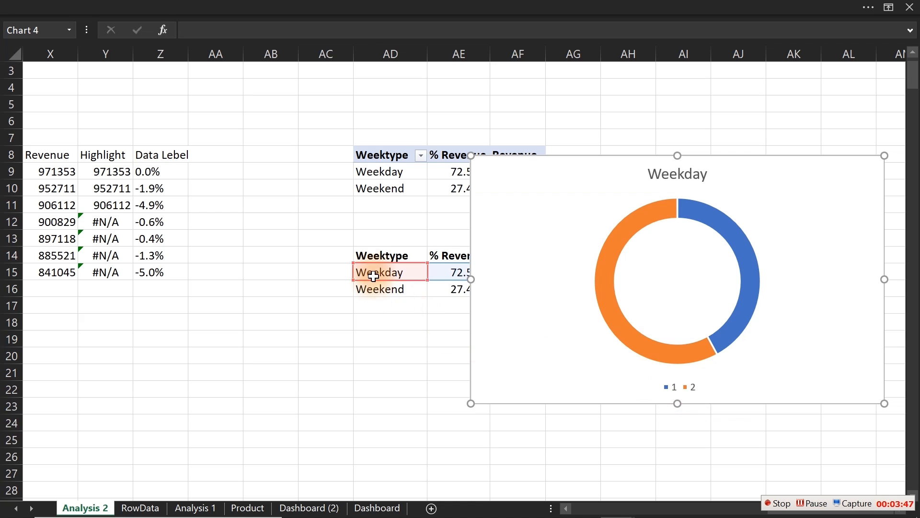
- Delete the doughnut chart's legend and title, then shrink the chart and place it directly below the Weektype table
left_click(693, 391)
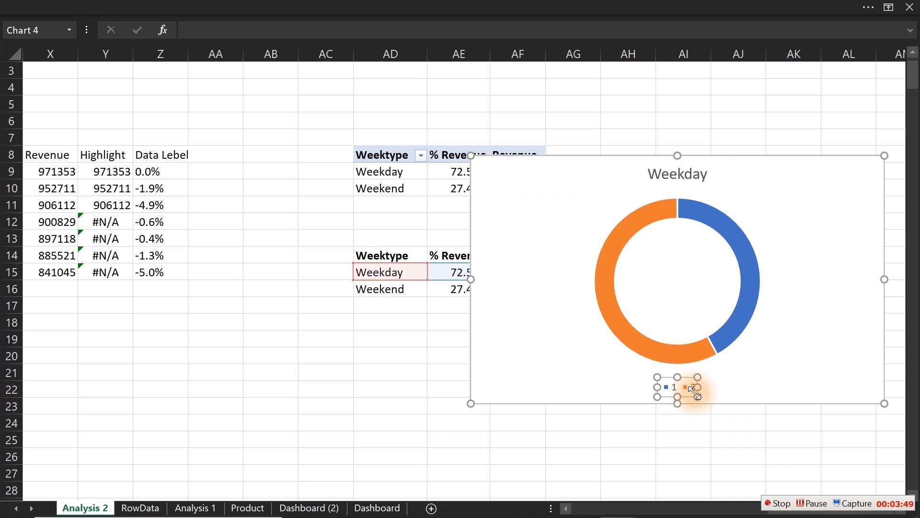
key("Delete")
left_click(701, 177)
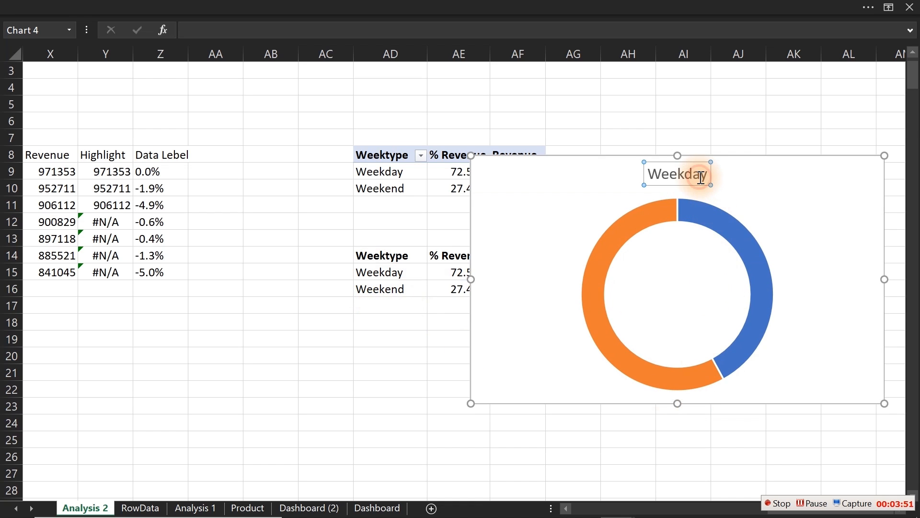
key("Delete")
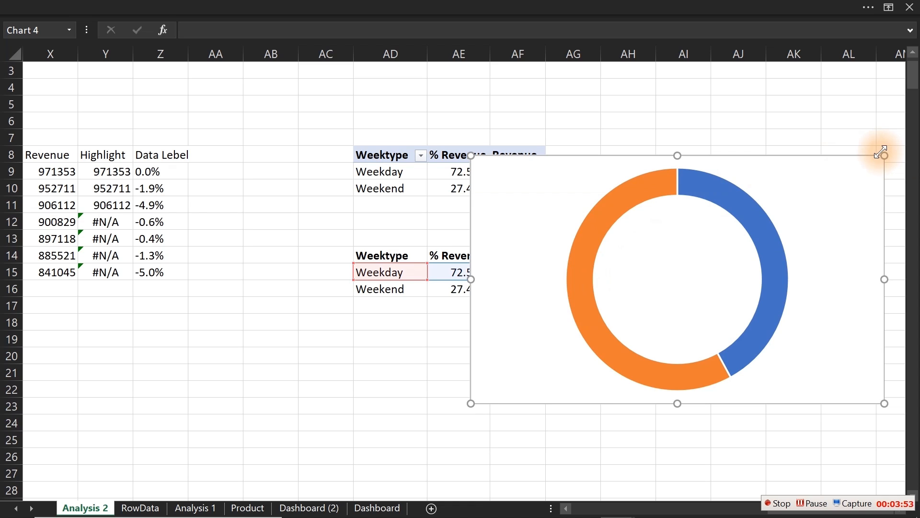
left_click_drag(882, 153, 534, 306)
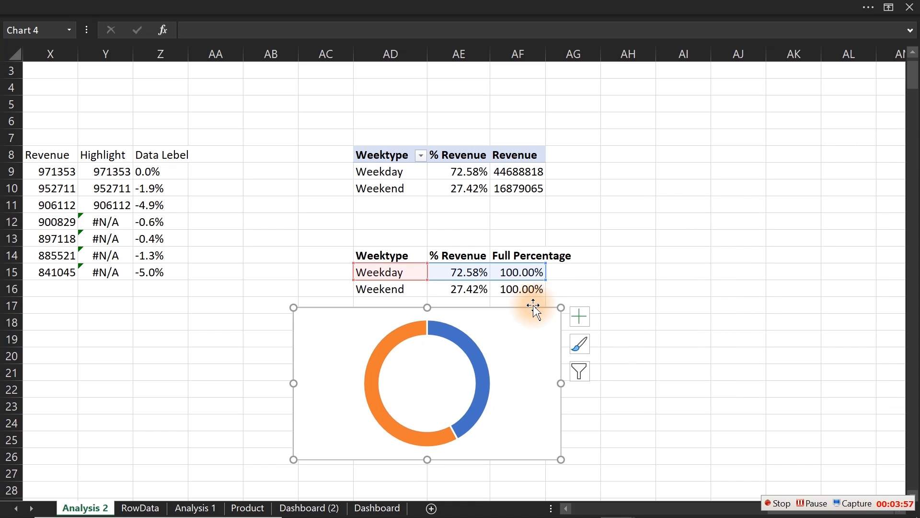
left_click(628, 294)
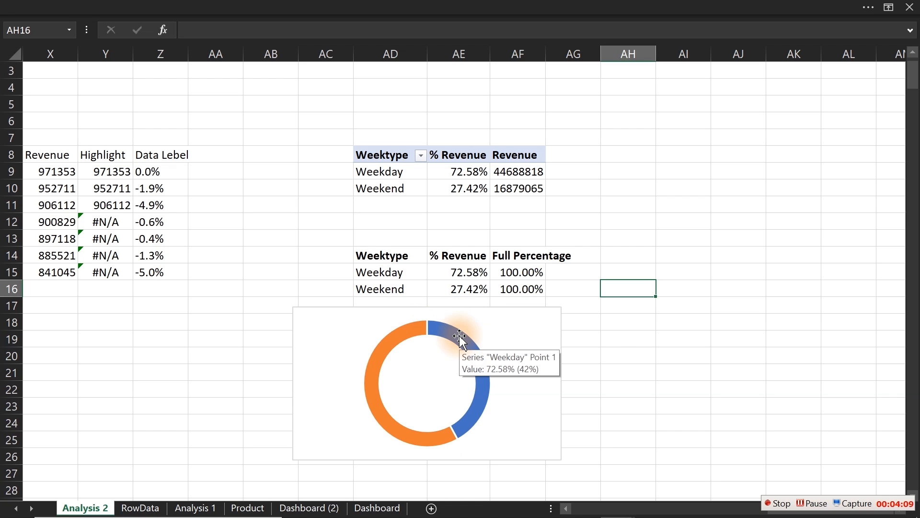
- Set the orange Full Percentage slice of the doughnut to no border line and no fill
left_click(403, 333)
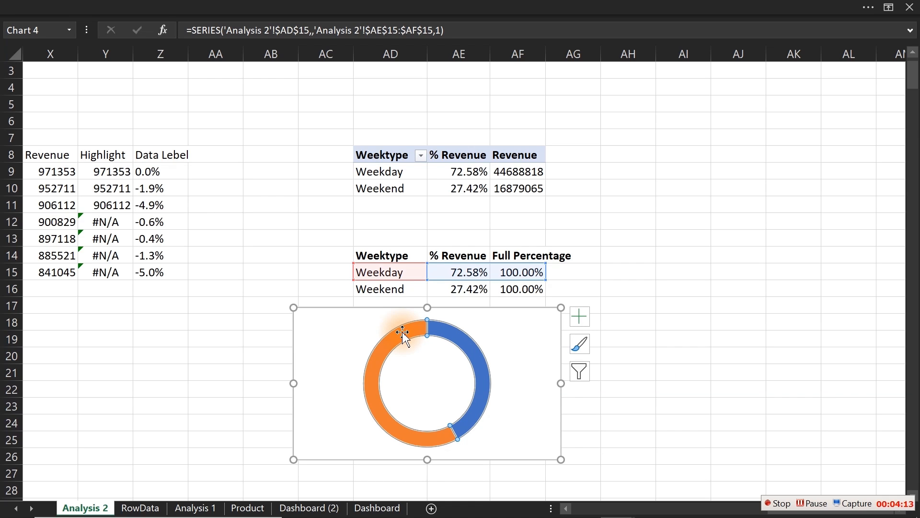
double_click(403, 333)
left_click(215, 138)
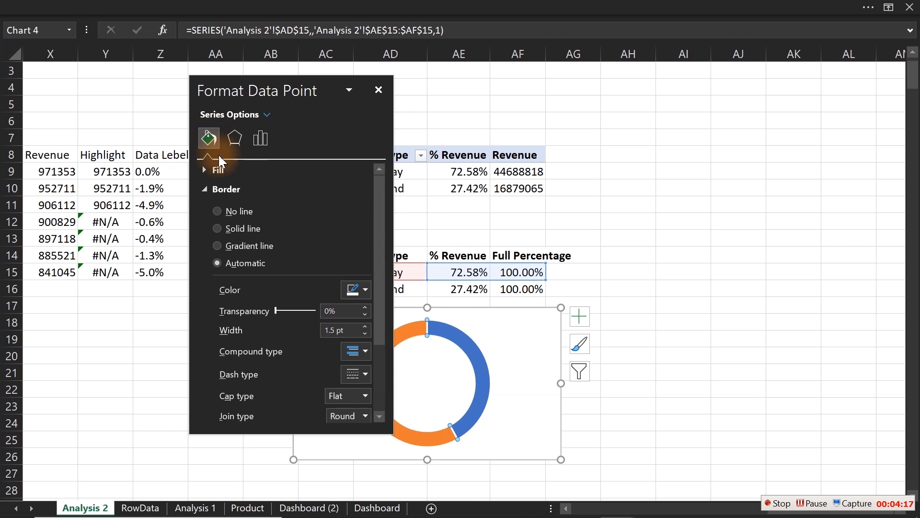
left_click(223, 210)
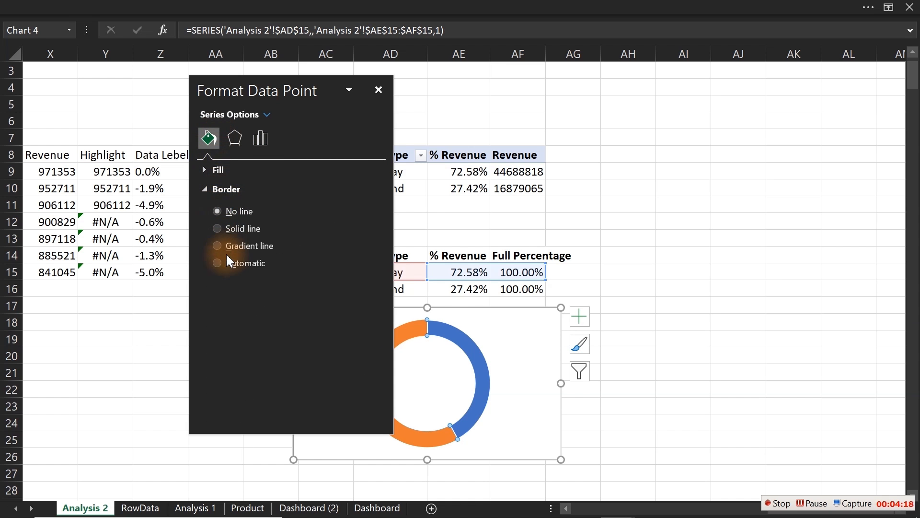
left_click(215, 170)
left_click(217, 191)
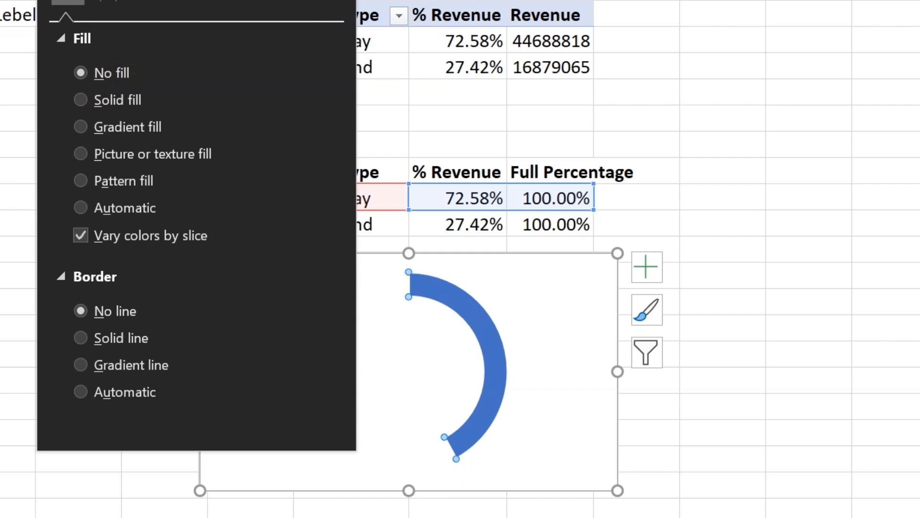
left_click(344, 0)
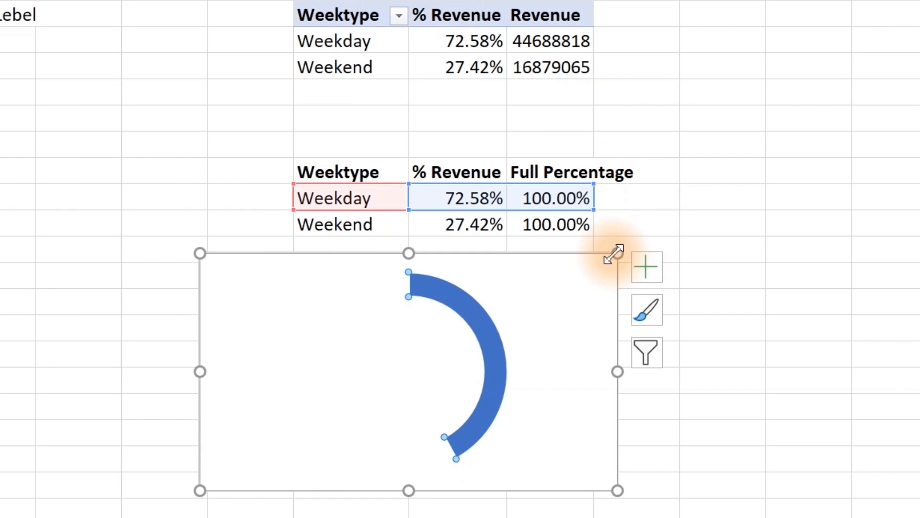
- Shrink the doughnut chart further and show its Weekday chart title
left_click_drag(616, 252, 527, 299)
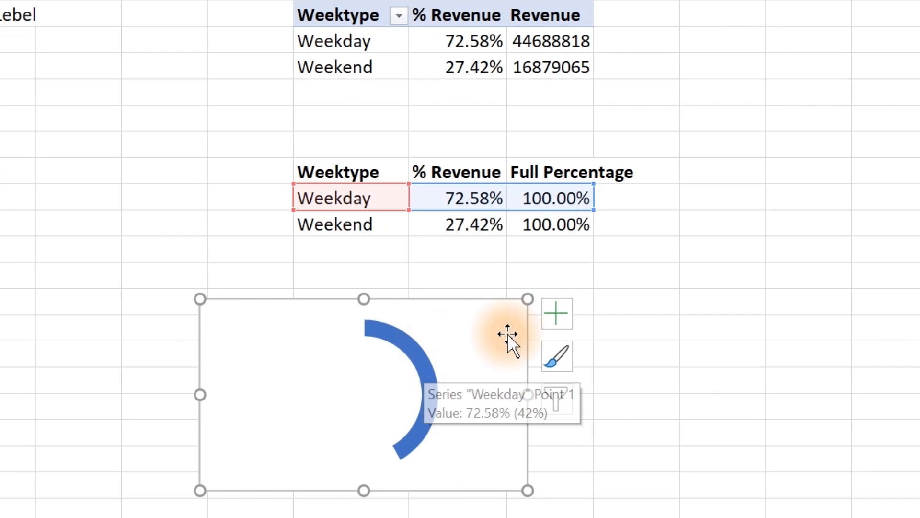
key("Delete")
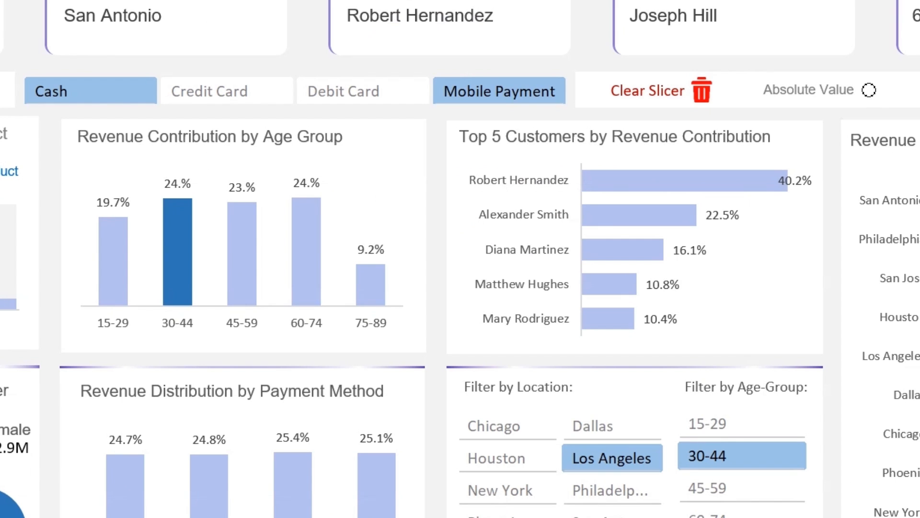
left_click(225, 467)
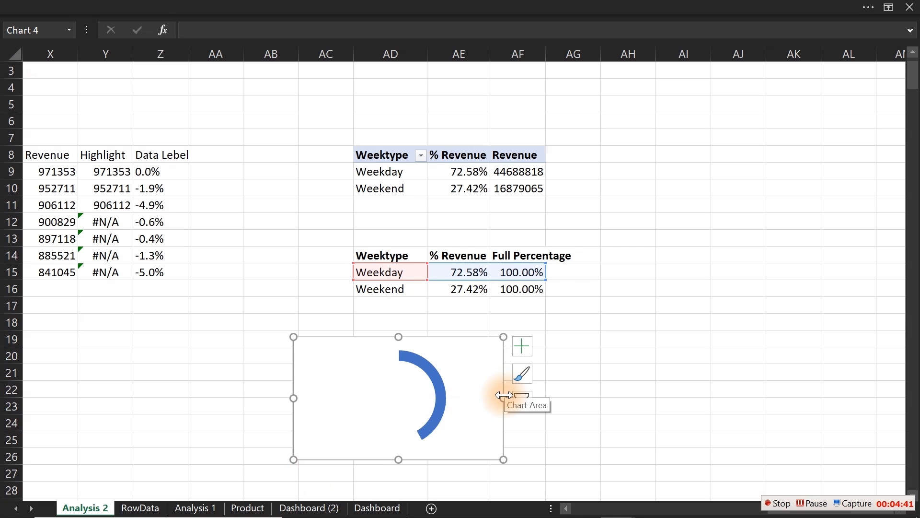
left_click(526, 343)
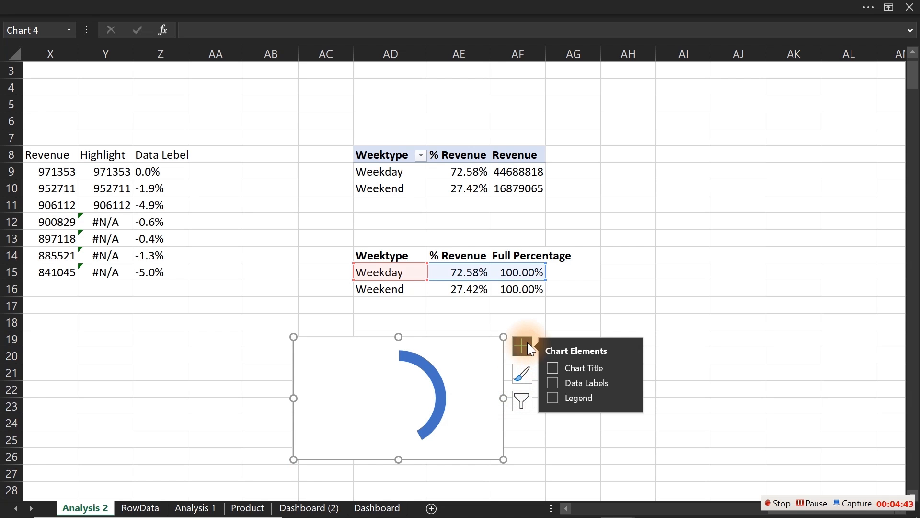
left_click(553, 367)
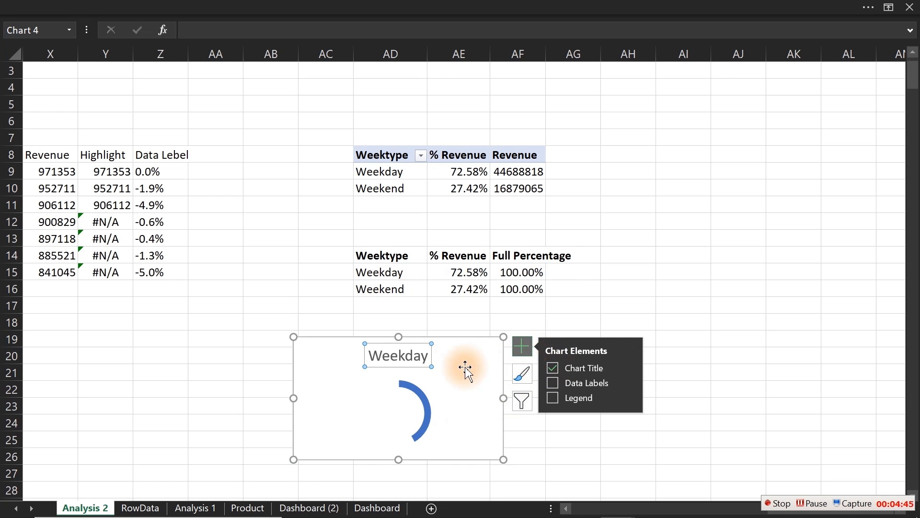
- Move the Weekday chart beneath columns Y to AB and paste a copy of it at cell AF21
left_click_drag(503, 382, 305, 384)
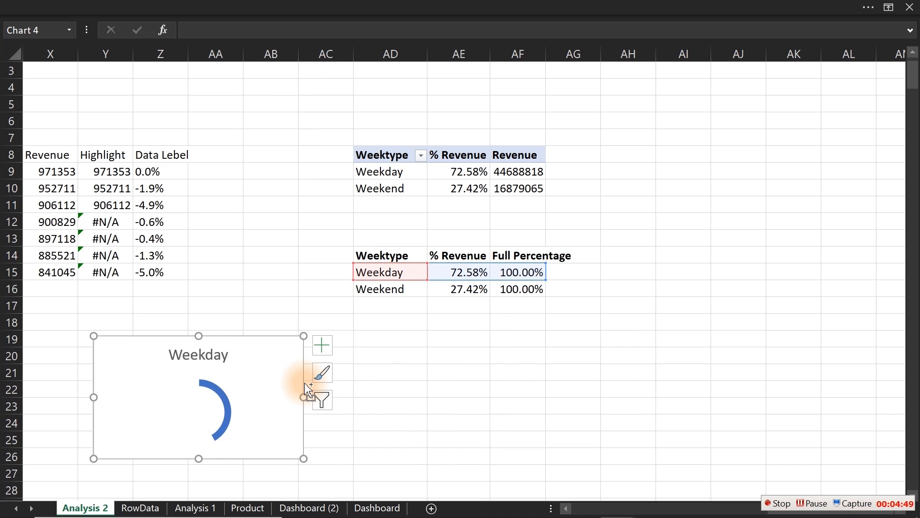
key("ctrl+v")
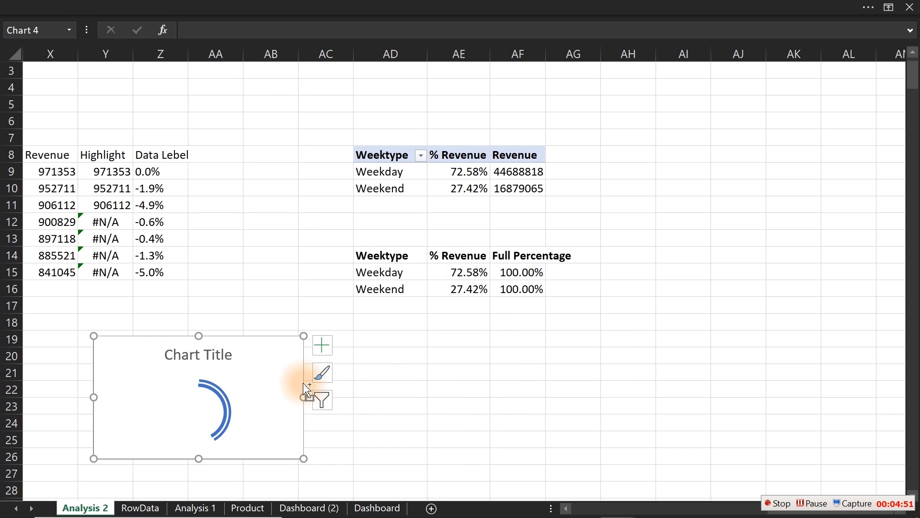
key("ctrl+z")
left_click(513, 379)
key("ctrl+v")
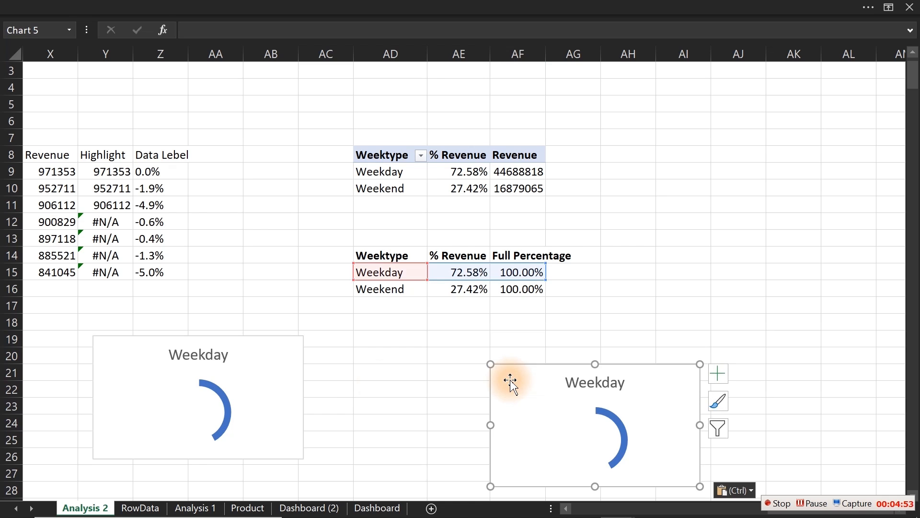
- Change the copied chart's data range to the Weekend row, 'Analysis 2'!$AD$16:$AF$16
right_click(622, 423)
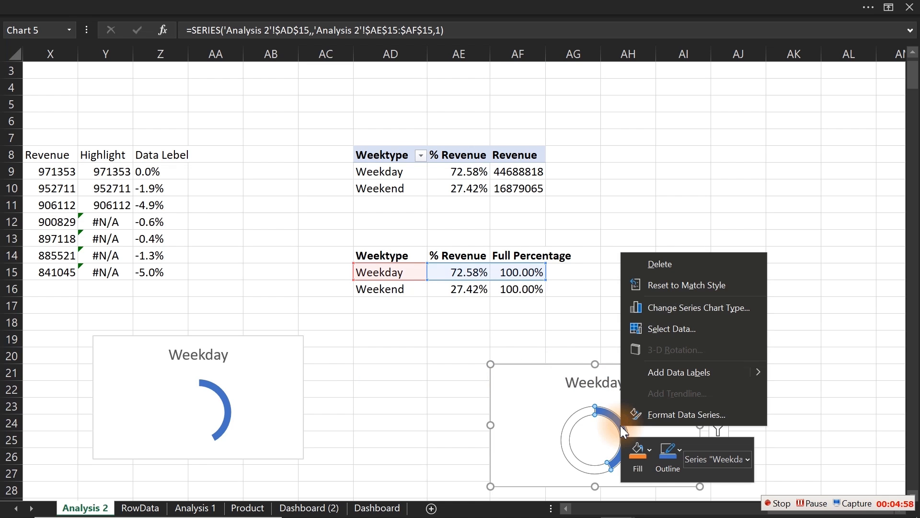
left_click(666, 329)
left_click_drag(584, 211, 754, 192)
left_click_drag(367, 293, 522, 289)
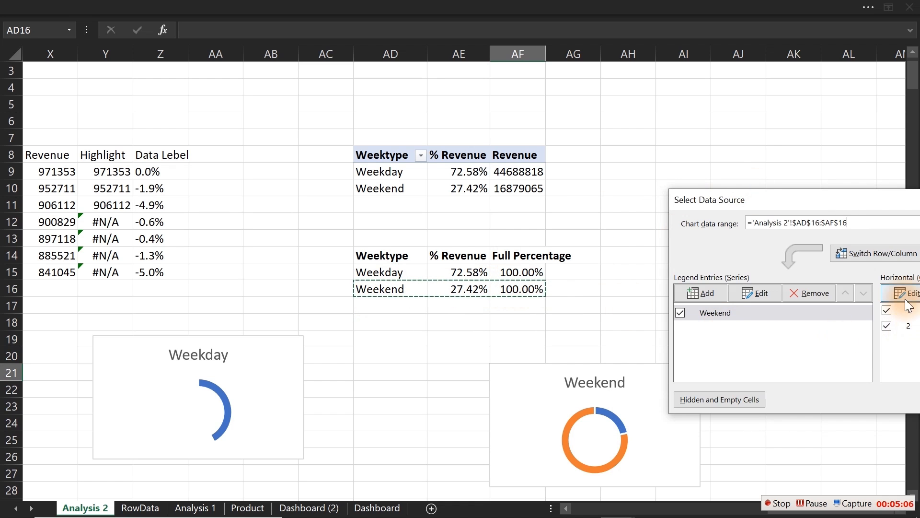
left_click_drag(804, 203, 575, 172)
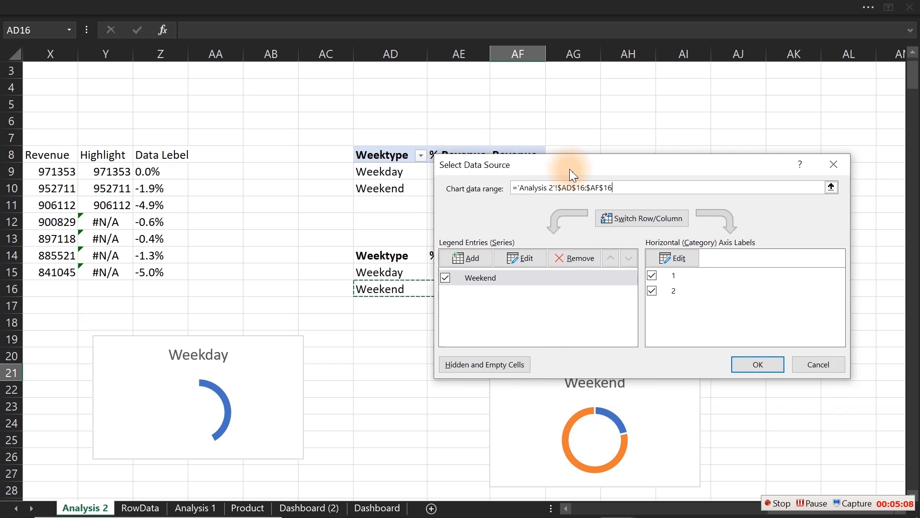
left_click(743, 362)
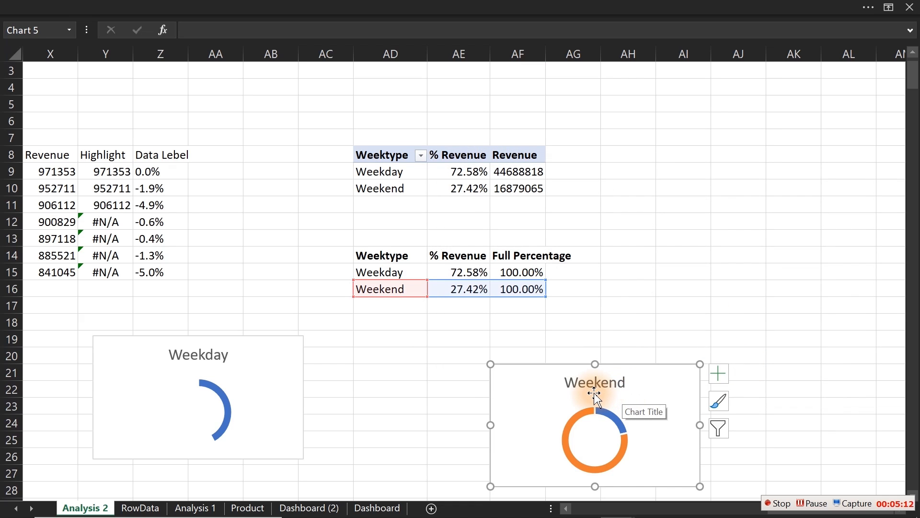
- Set the orange Full Percentage slice of the Weekend doughnut to no fill and no border line
mouse_move(618, 415)
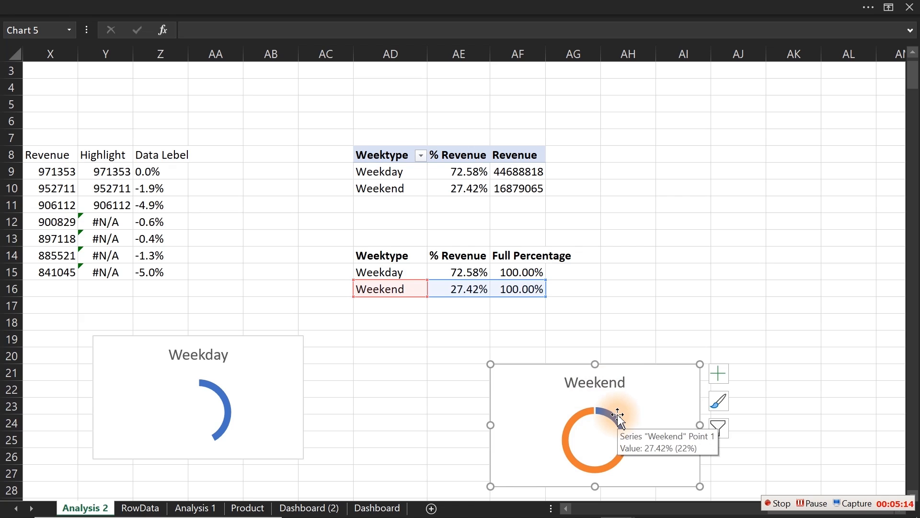
left_click(582, 417)
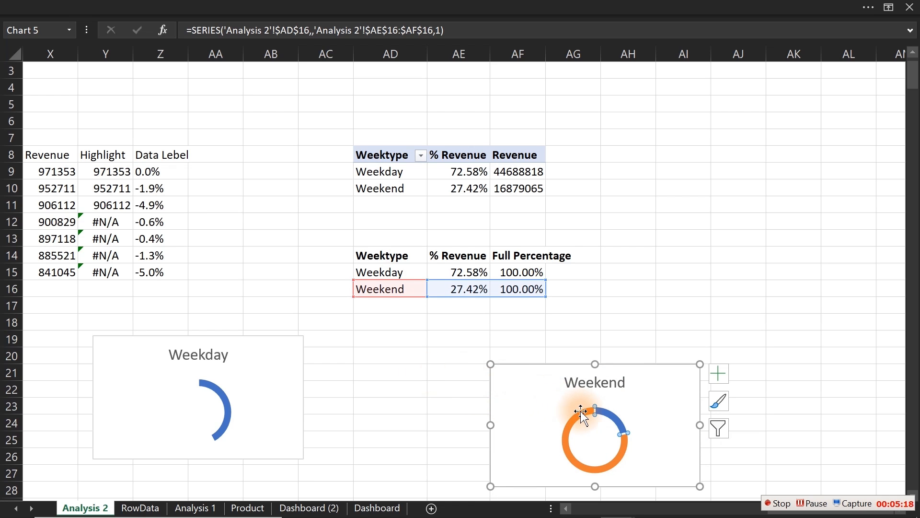
double_click(581, 416)
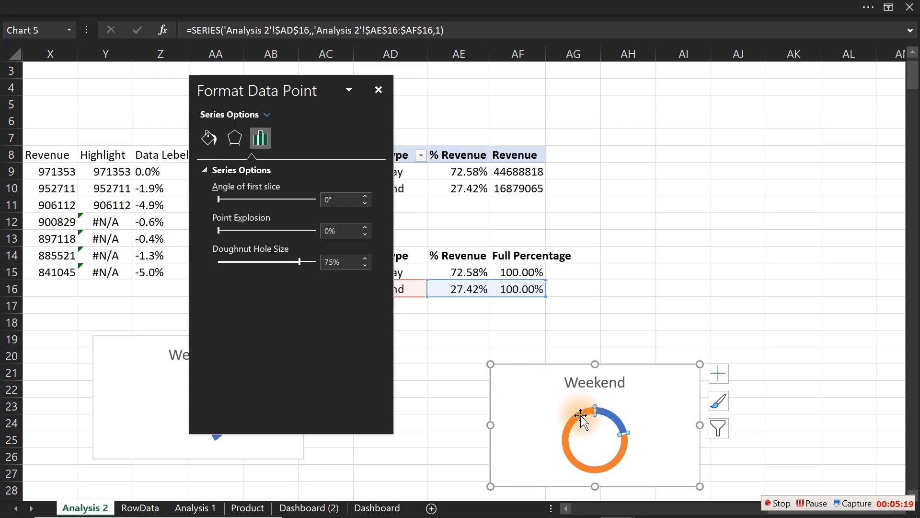
left_click(209, 143)
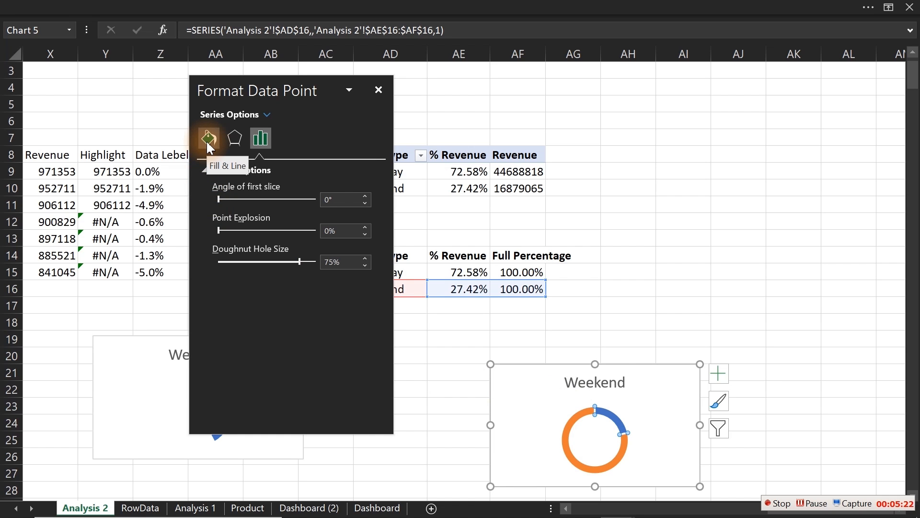
left_click(220, 193)
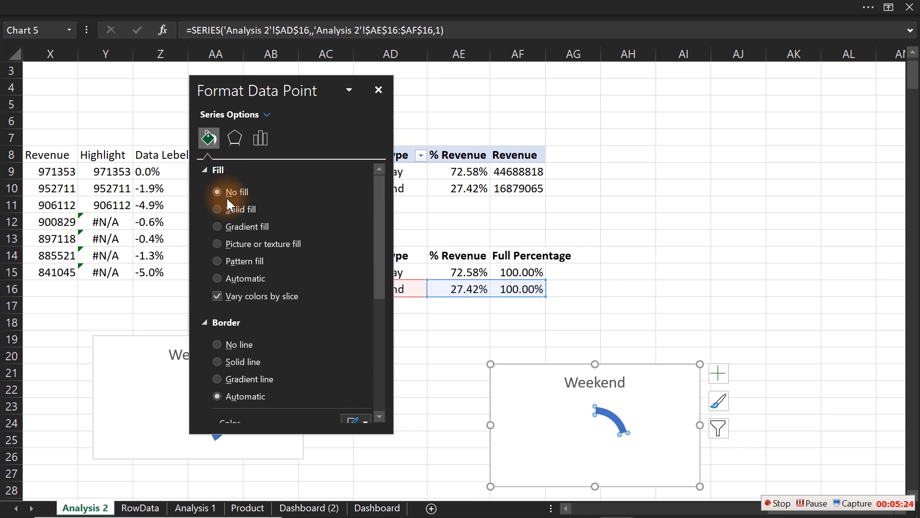
left_click(232, 345)
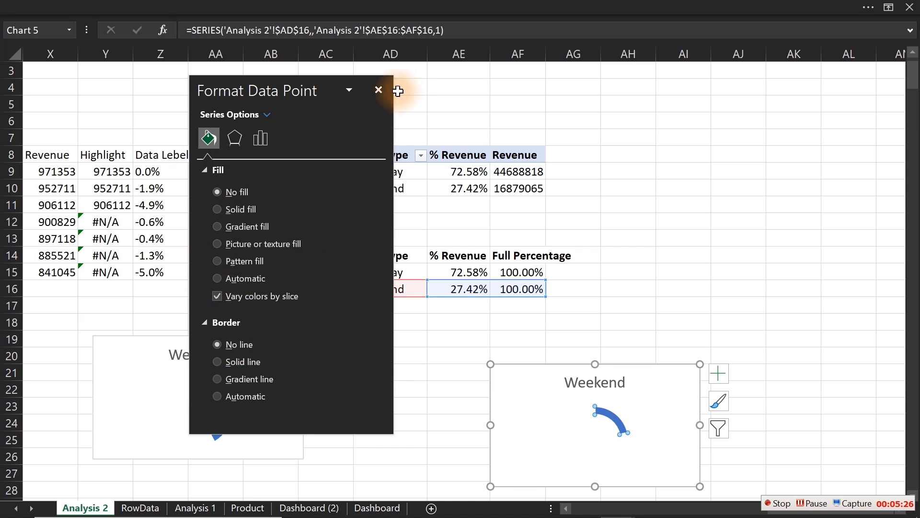
left_click(379, 89)
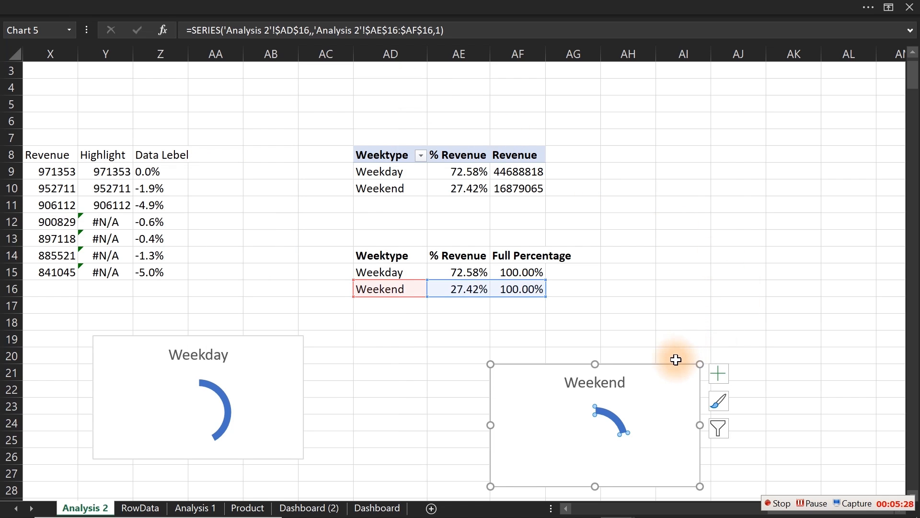
- Move the Weekend chart next to the Weekday chart, beneath columns AC to AF, and deselect it
left_click_drag(674, 366, 469, 357)
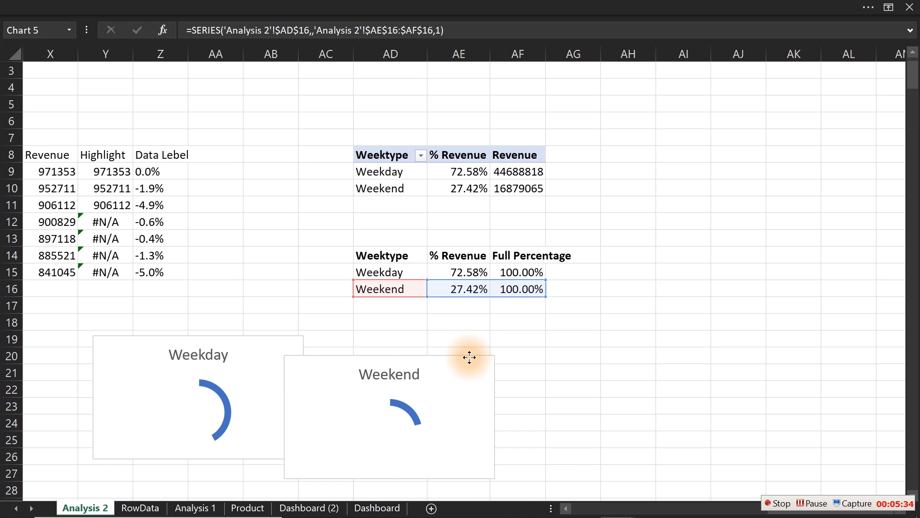
left_click_drag(469, 357, 470, 358)
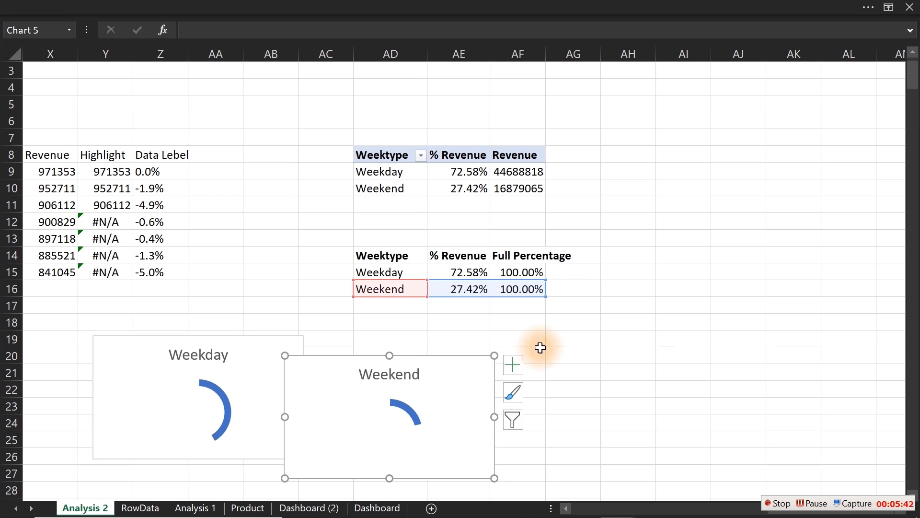
left_click(661, 350)
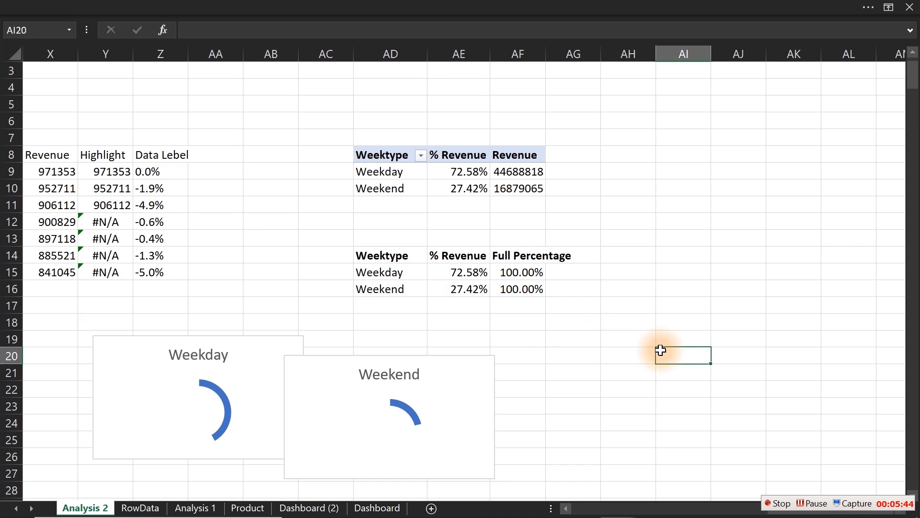
- Switch to the Buscit Distributor Dashboard workbook and examine its trend charts in the % Revenue and % Change views
mouse_move(618, 503)
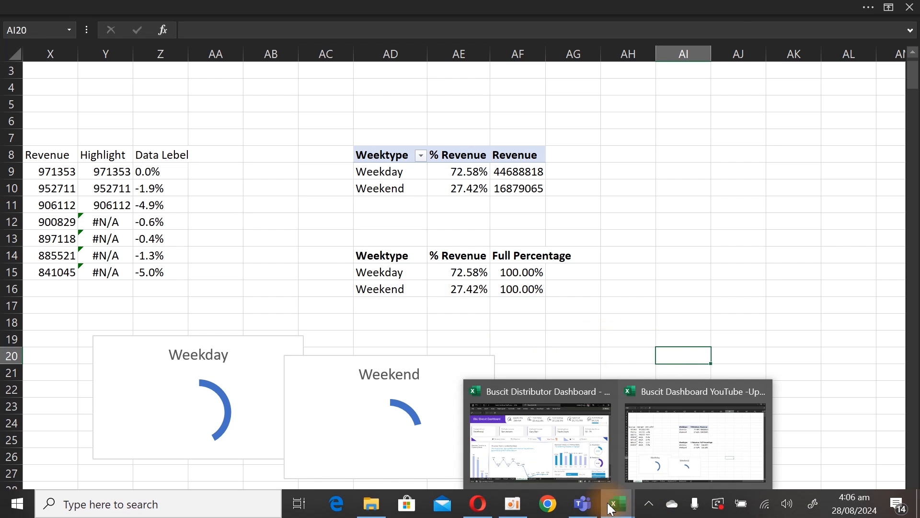
left_click(558, 454)
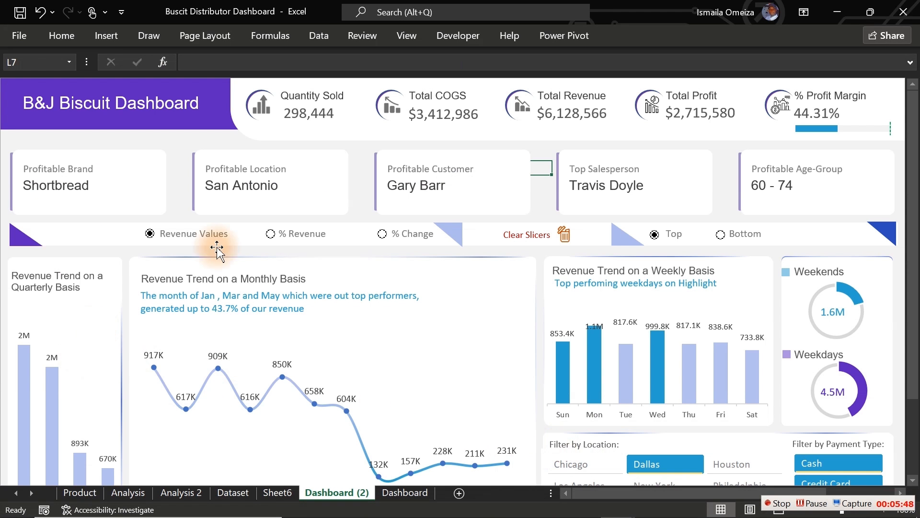
left_click_drag(913, 128, 916, 209)
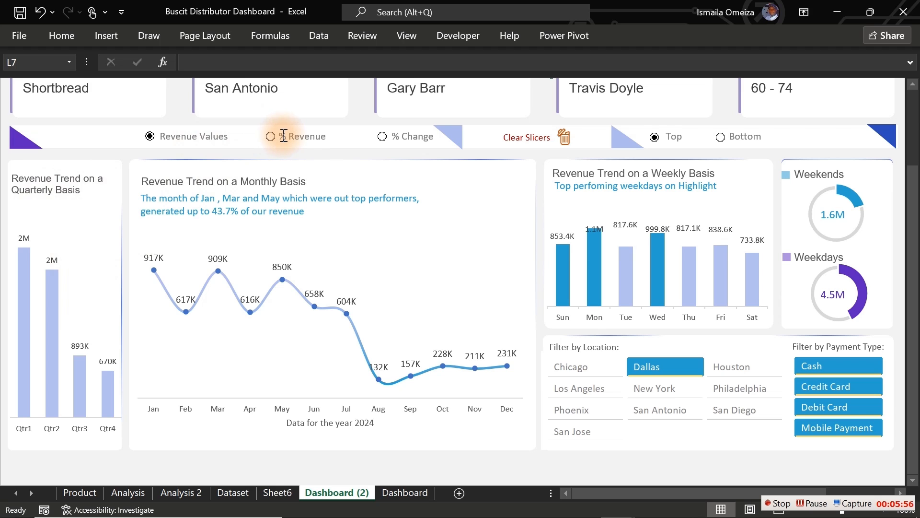
left_click(175, 100)
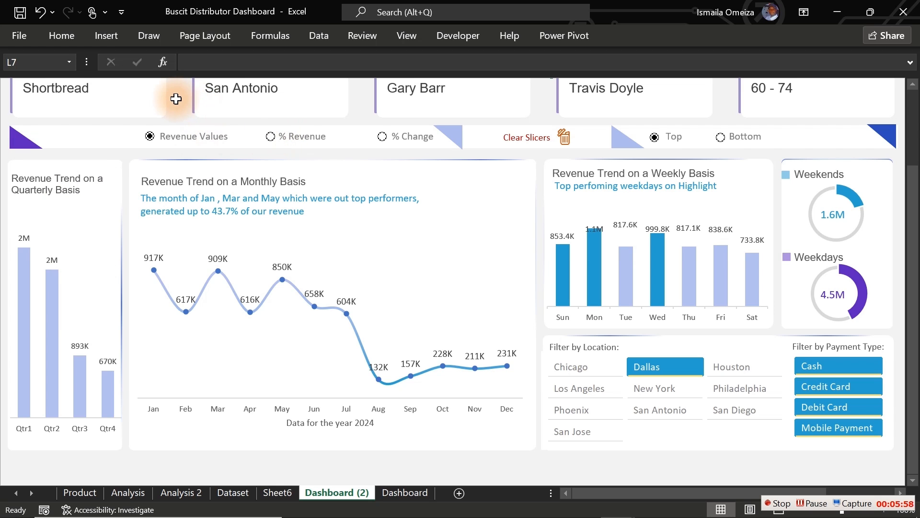
left_click(269, 137)
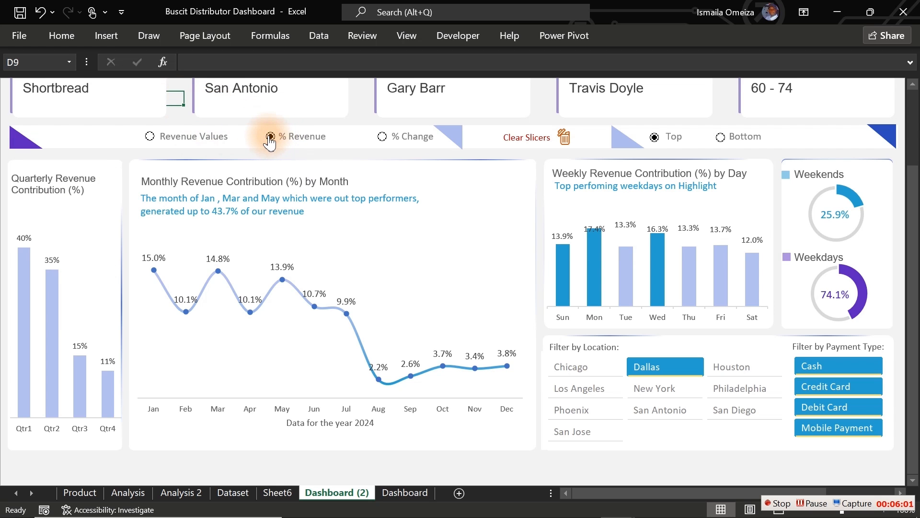
left_click(381, 137)
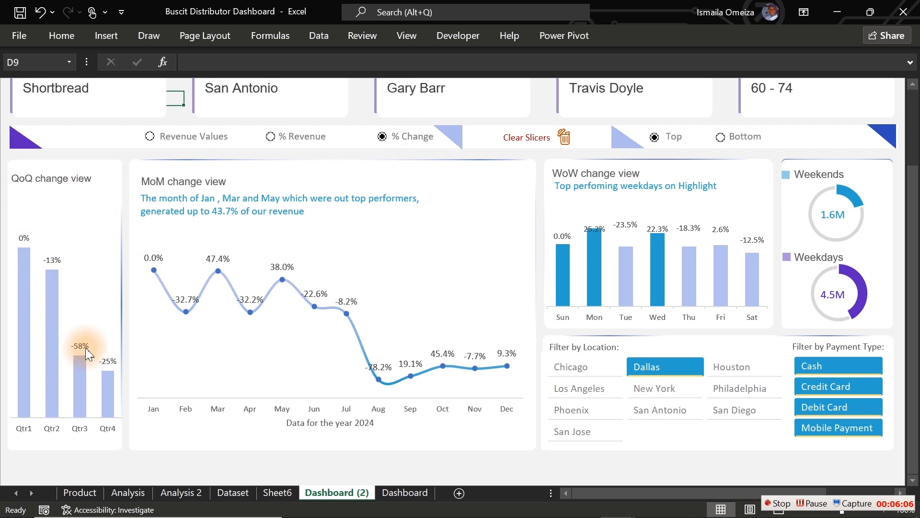
mouse_move(60, 336)
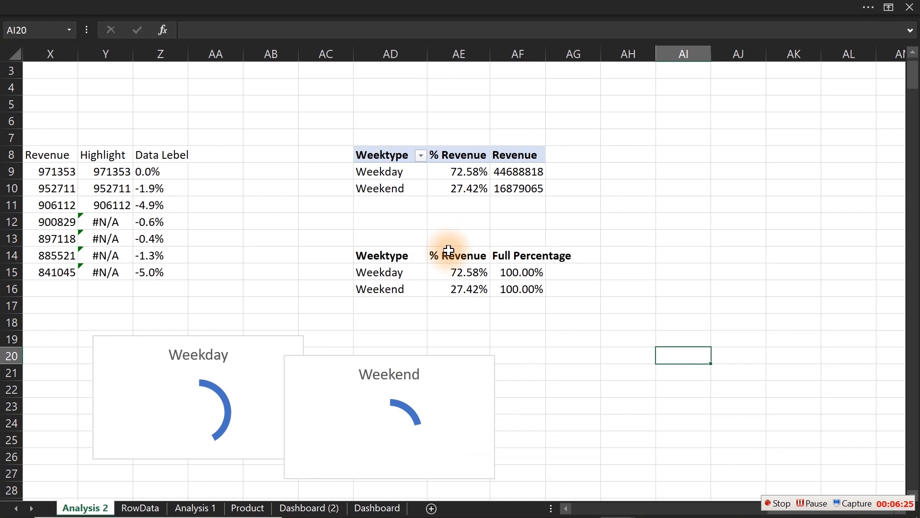
- Copy the Weektype pivot table in AD8:AF10 of the Analysis 2 sheet and paste it at cell AK8
left_click(527, 335)
left_click_drag(385, 159, 515, 187)
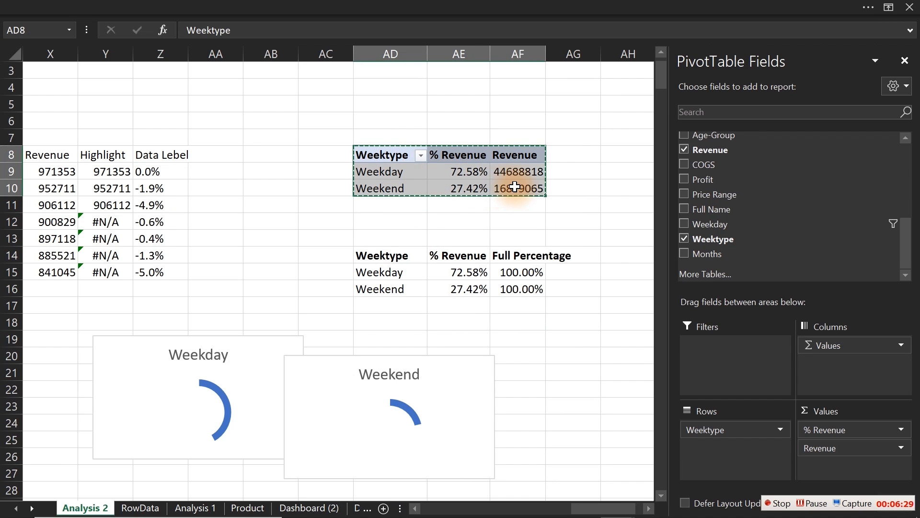
key("ctrl+c")
left_click(619, 171)
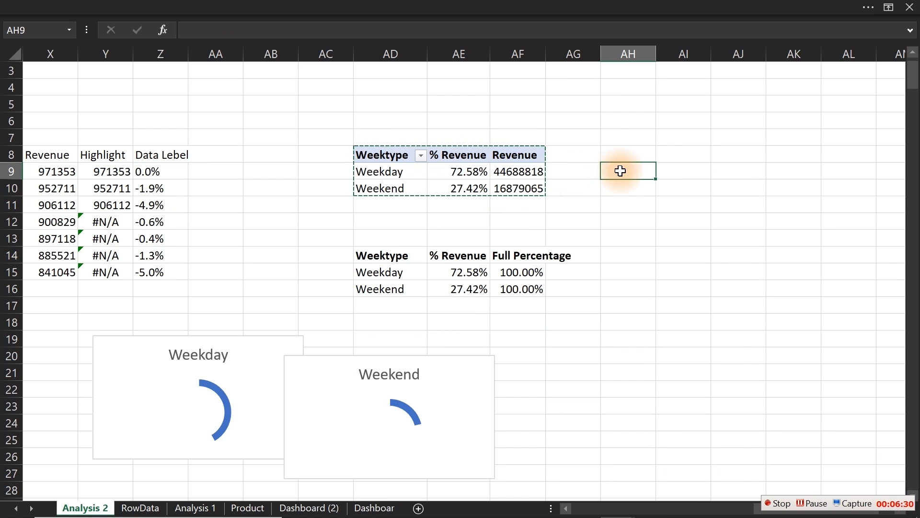
left_click(787, 150)
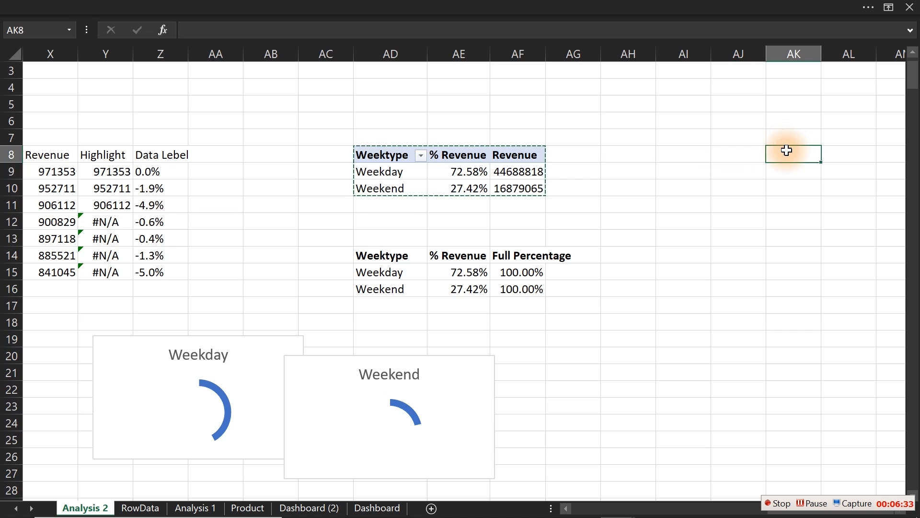
key("ctrl+v")
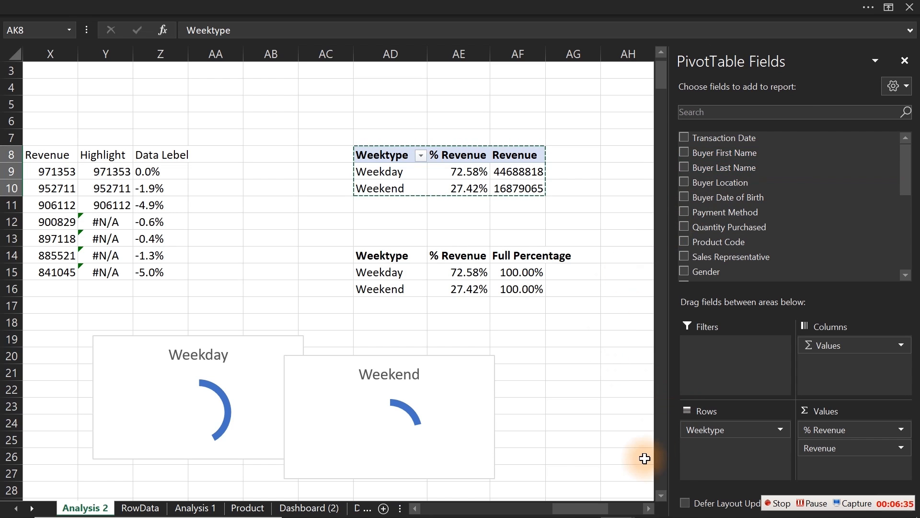
- Replace Weektype with Transaction Date as the row field of the copied pivot table
left_click_drag(588, 509, 665, 509)
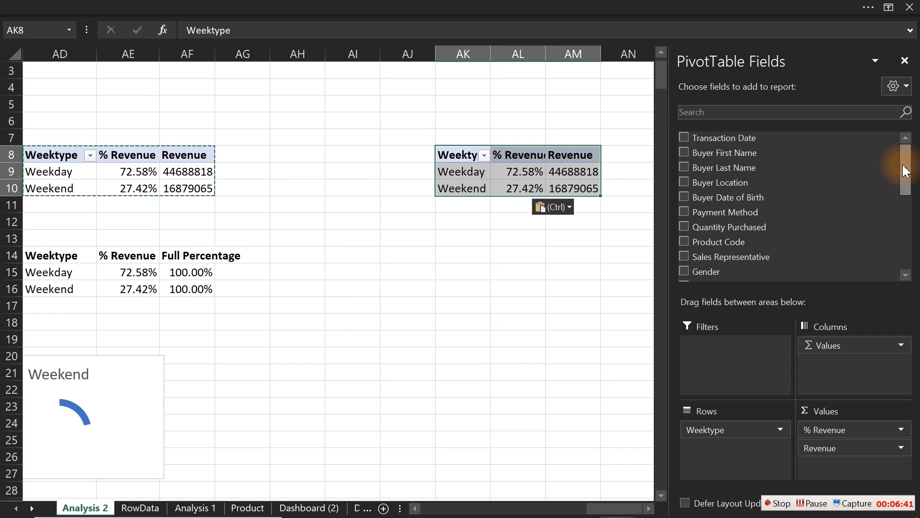
left_click_drag(907, 170, 905, 240)
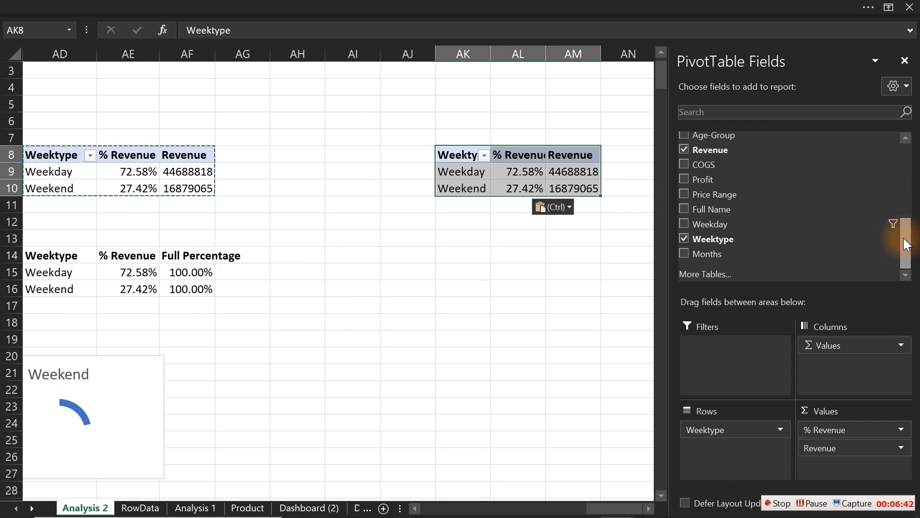
left_click(684, 239)
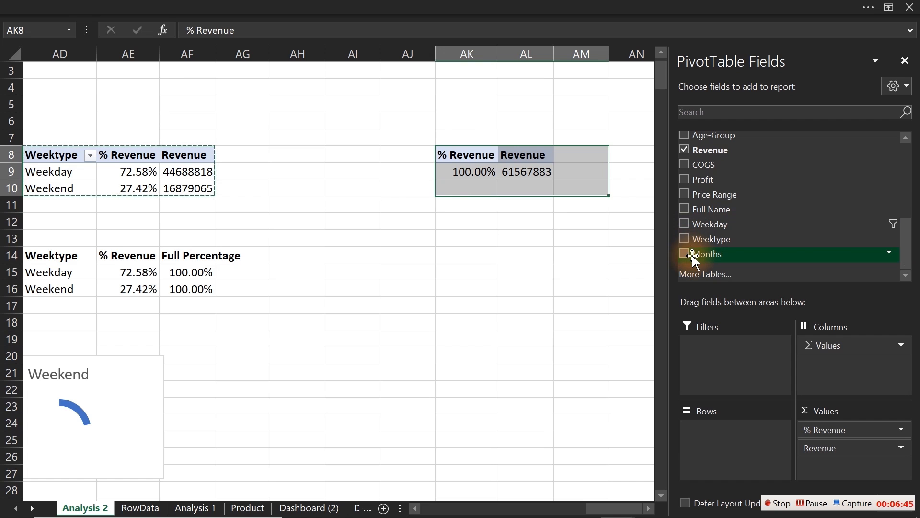
left_click_drag(906, 259, 903, 169)
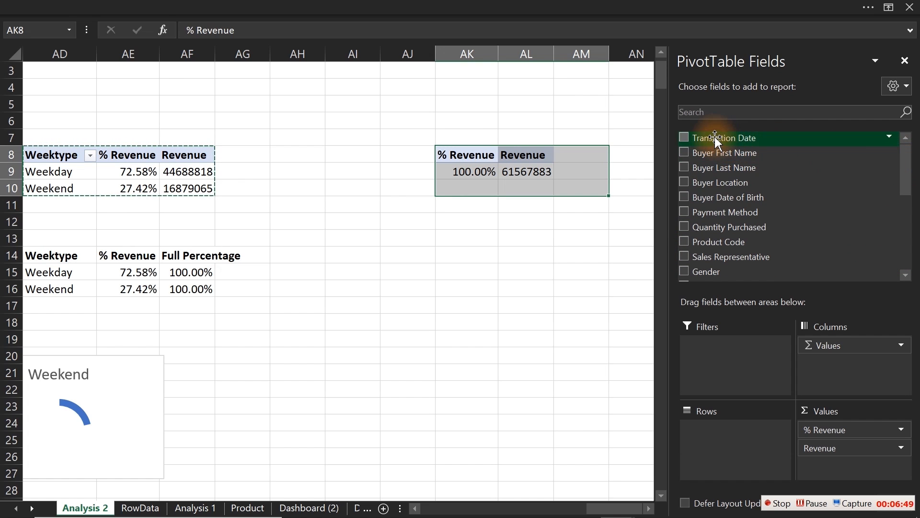
left_click_drag(688, 140, 736, 447)
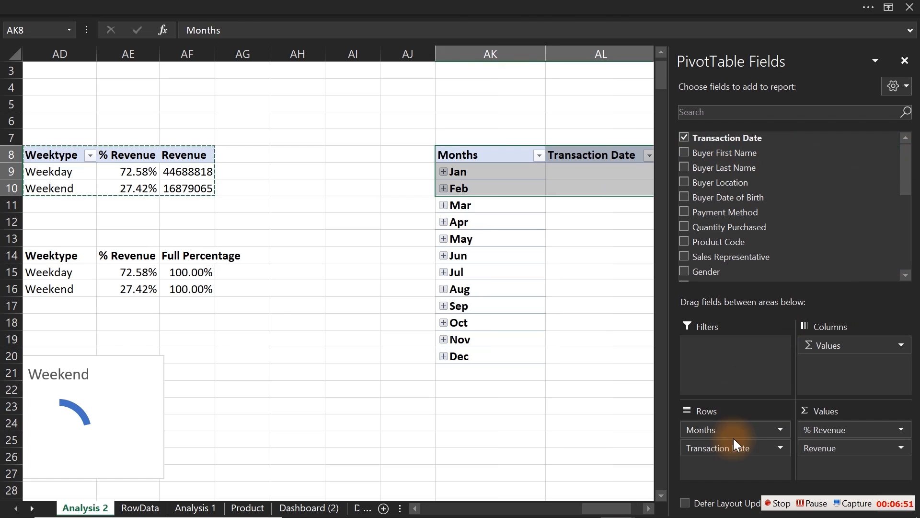
- Group the copied pivot table's dates by Quarters in addition to Days and Months, declining to replace existing data
left_click(472, 175)
right_click(473, 174)
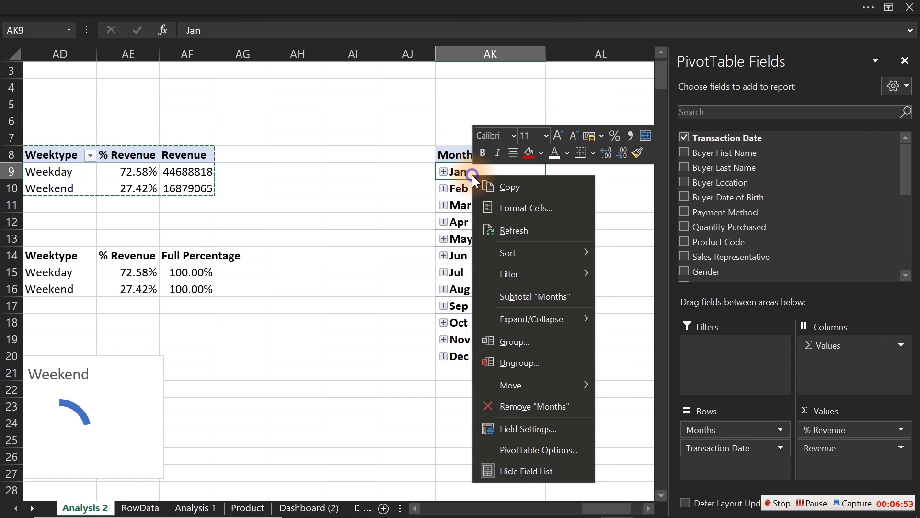
left_click(524, 341)
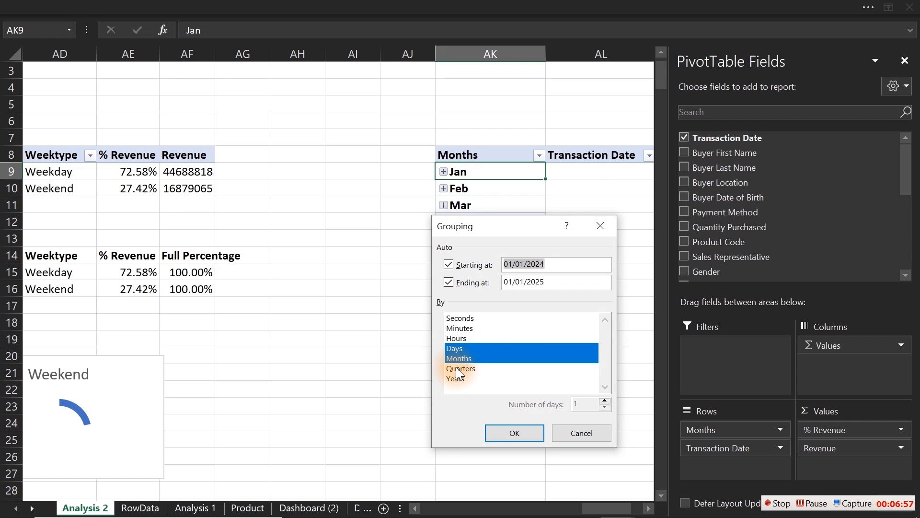
left_click(459, 369)
left_click(517, 434)
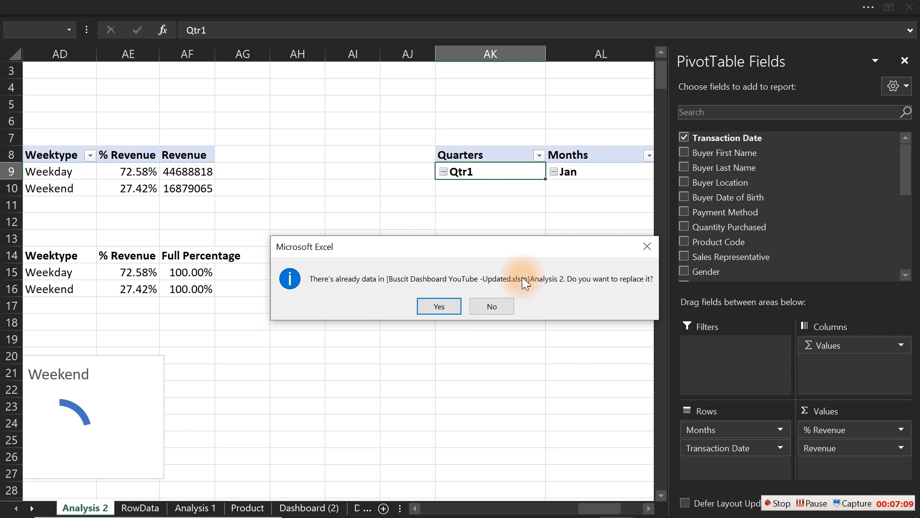
left_click(492, 306)
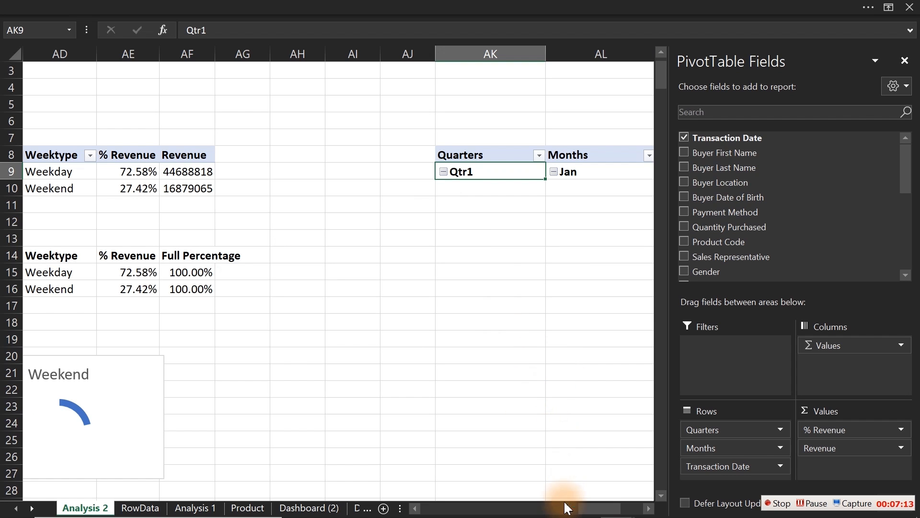
- Remove Quarters and Transaction Date from the rows of the monthly pivot table at E8
left_click_drag(597, 512, 433, 497)
left_click(292, 253)
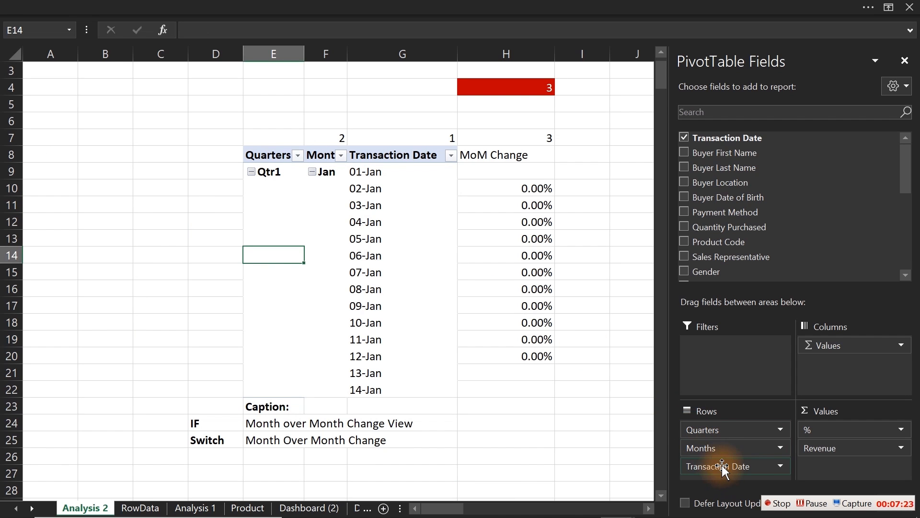
left_click_drag(722, 467, 546, 421)
left_click(424, 304)
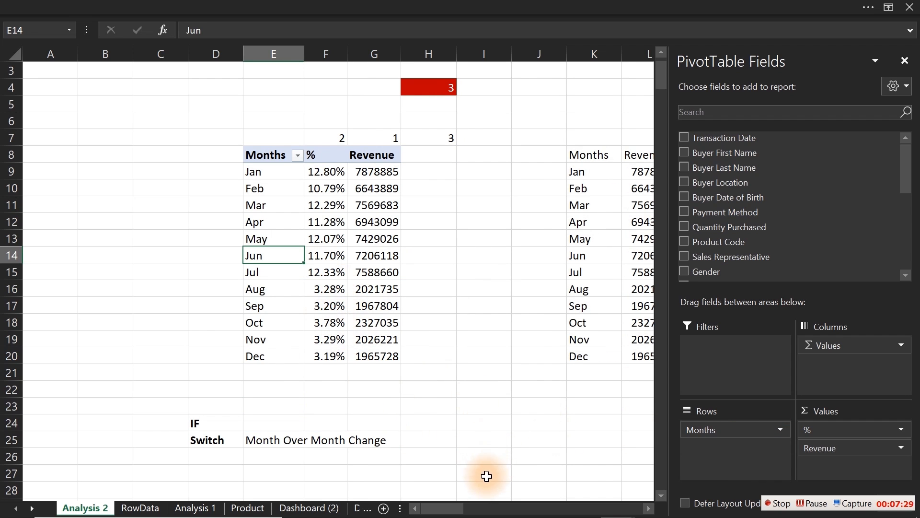
- Remove Transaction Date and Months from the rows of the pivot table at AK8
left_click_drag(454, 507, 642, 475)
left_click(374, 228)
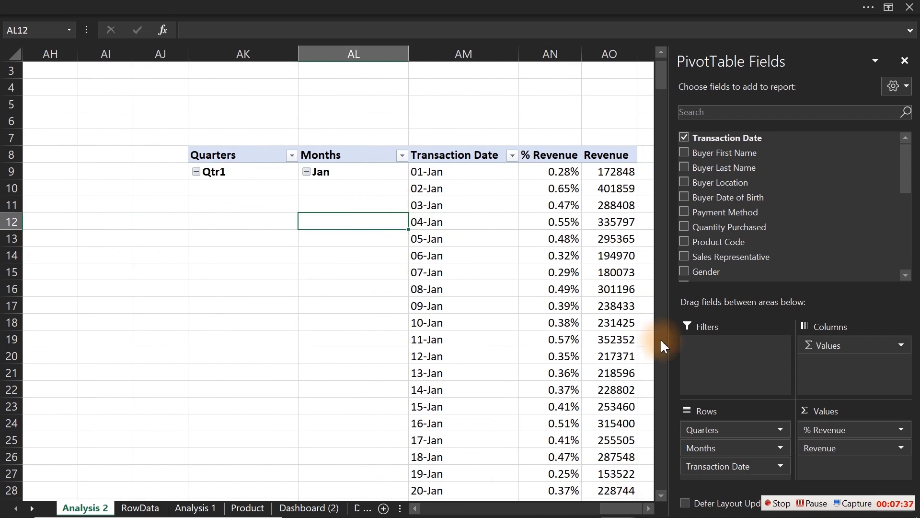
left_click_drag(727, 472, 539, 438)
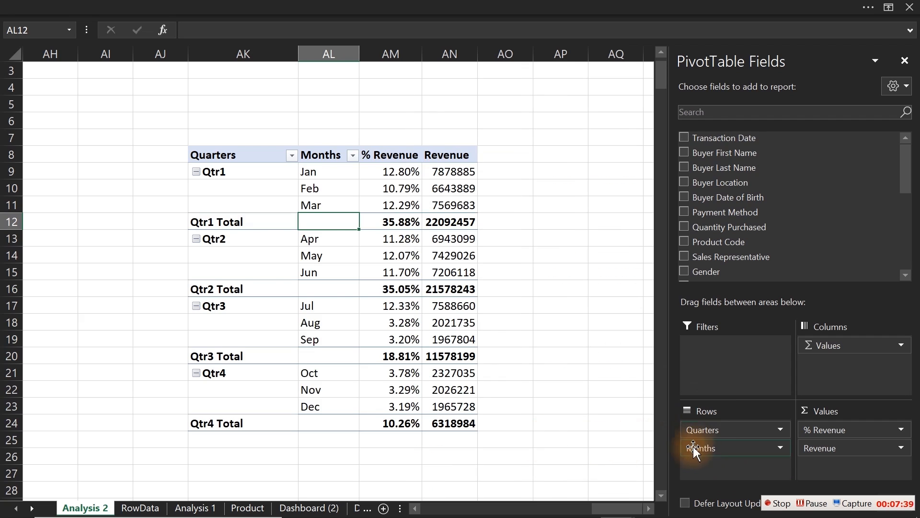
left_click_drag(712, 445, 507, 390)
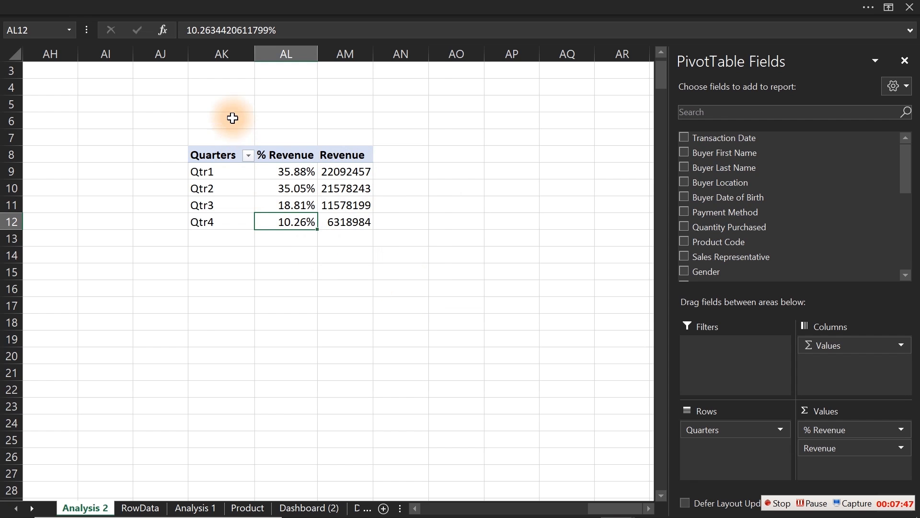
- Delete columns AK to AM containing the quarterly pivot table
left_click_drag(200, 53, 342, 72)
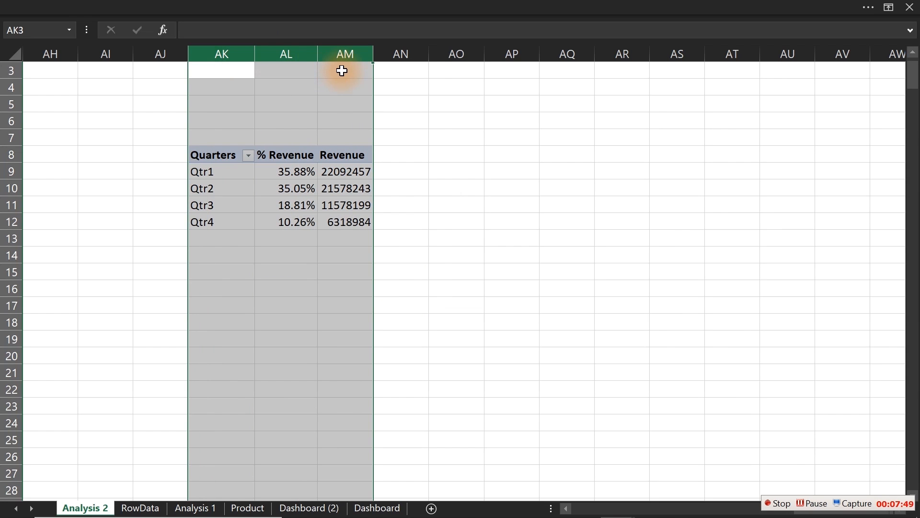
right_click(339, 49)
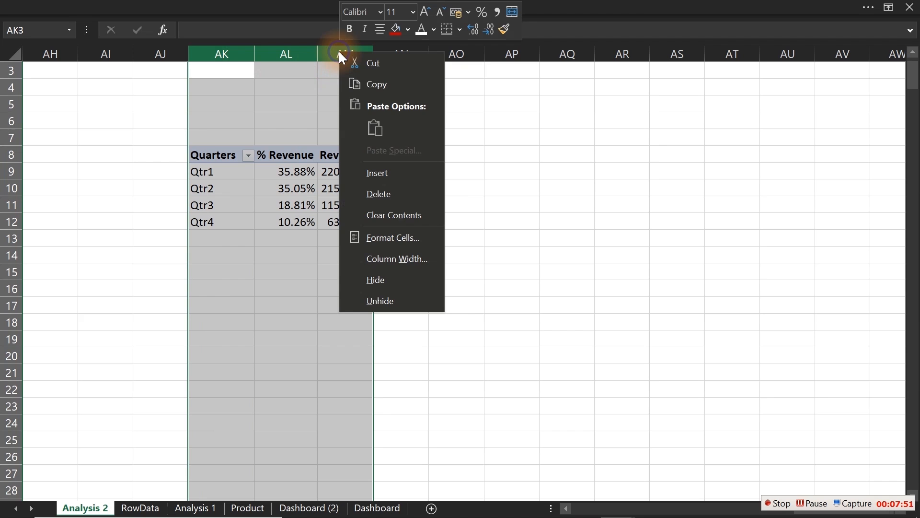
left_click(393, 194)
left_click(364, 252)
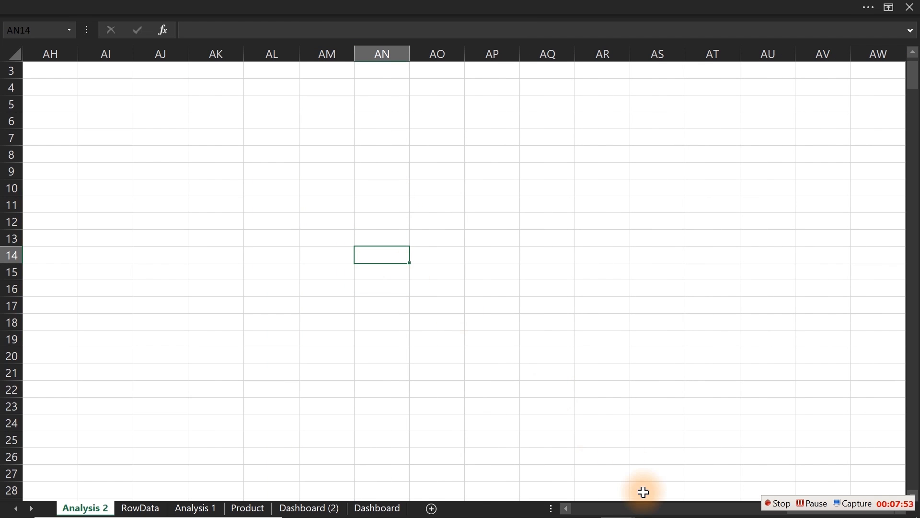
- Copy the weekday pivot table with its MoM Change and chart helper columns, Q7:Z16, and paste it at AL8
left_click(625, 509)
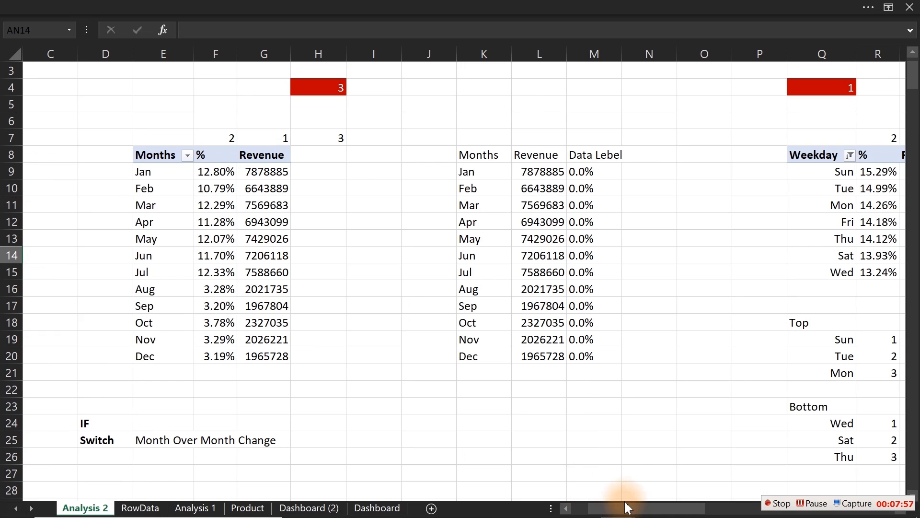
left_click(628, 510)
left_click_drag(645, 512, 728, 512)
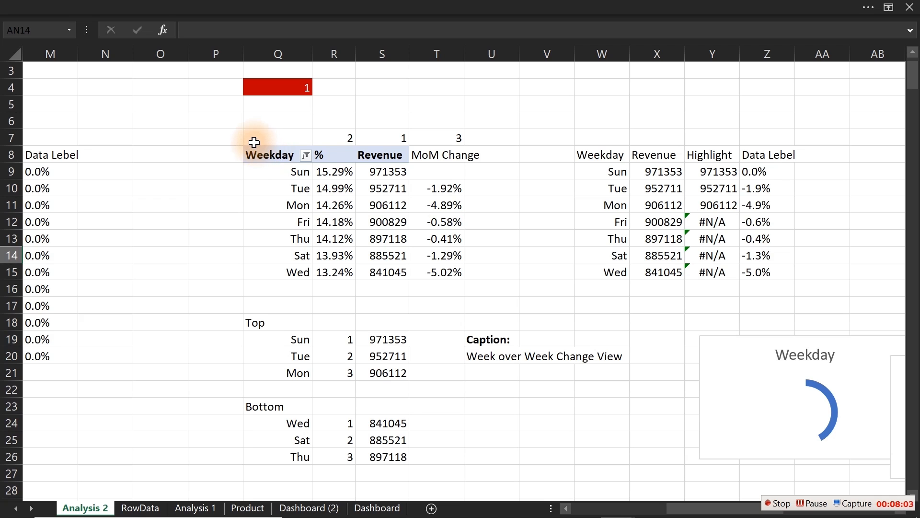
left_click_drag(254, 142, 774, 283)
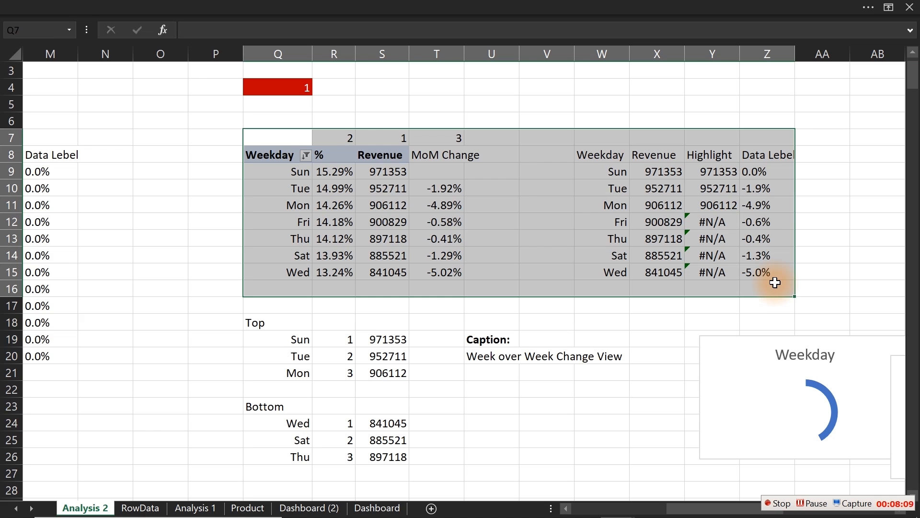
key("ctrl+c")
left_click(888, 210)
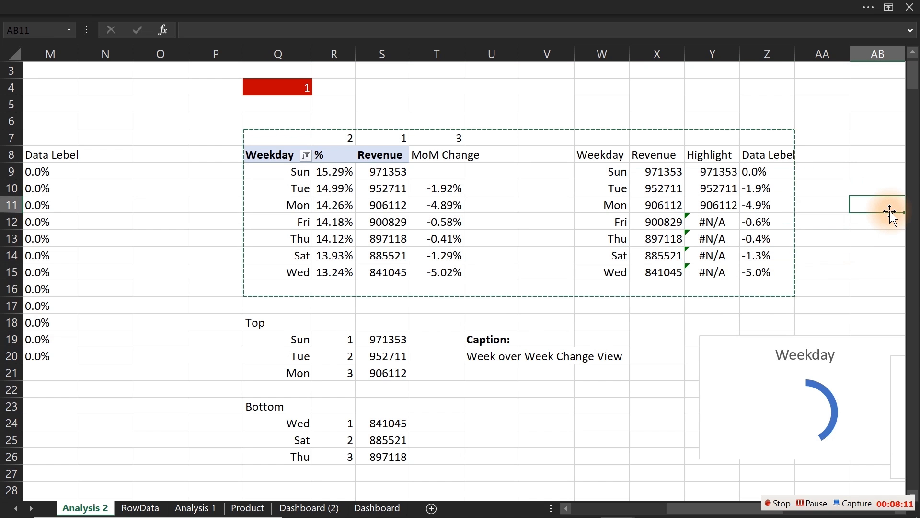
key("Right")
key("Right")
key("Right")
key("Right")
key("Right")
key("Right")
key("Right")
key("Right")
key("Right")
key("Right")
key("Right")
key("Right")
key("Right")
key("Right")
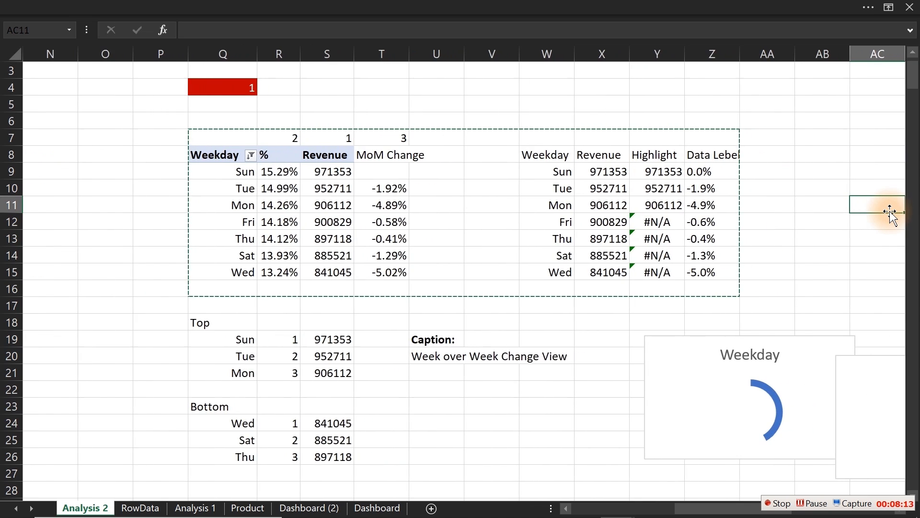
key("Right")
key("Right")
key("Right")
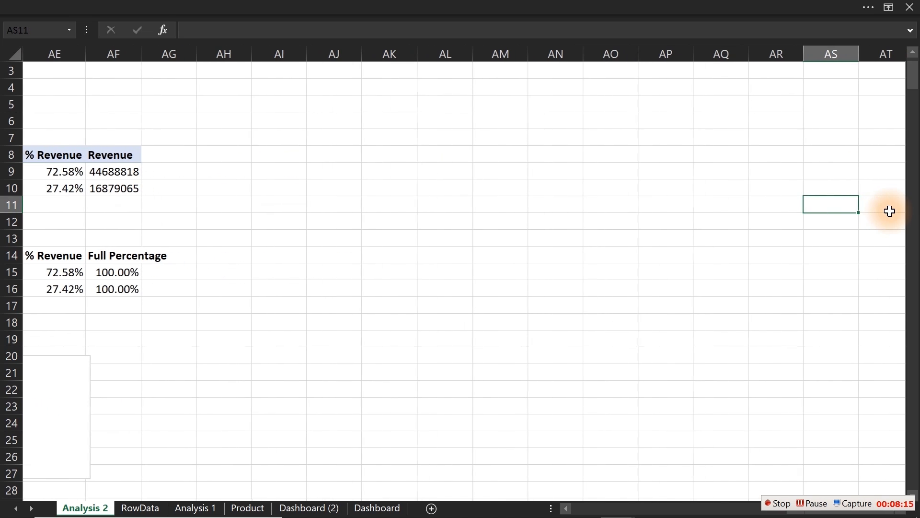
left_click(433, 157)
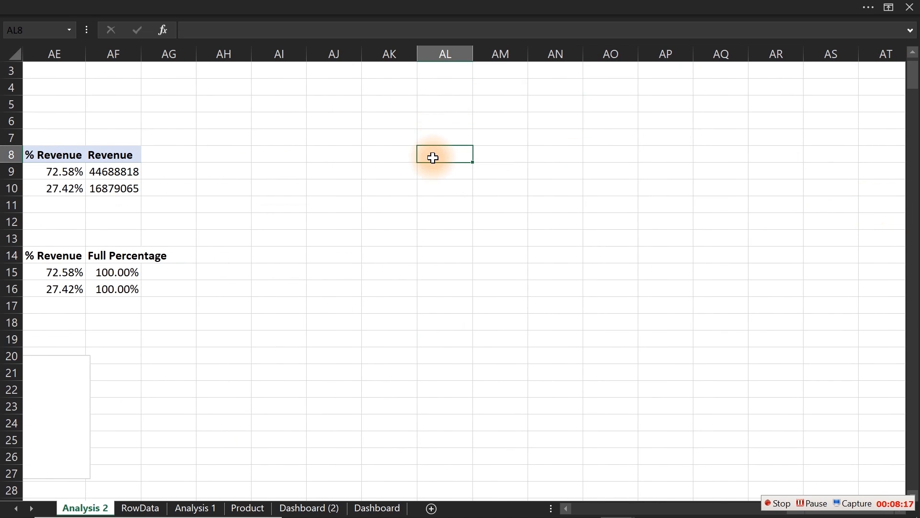
key("ctrl+v")
- Replace Weekday with Quarters as the row field of the pasted pivot table
left_click(458, 238)
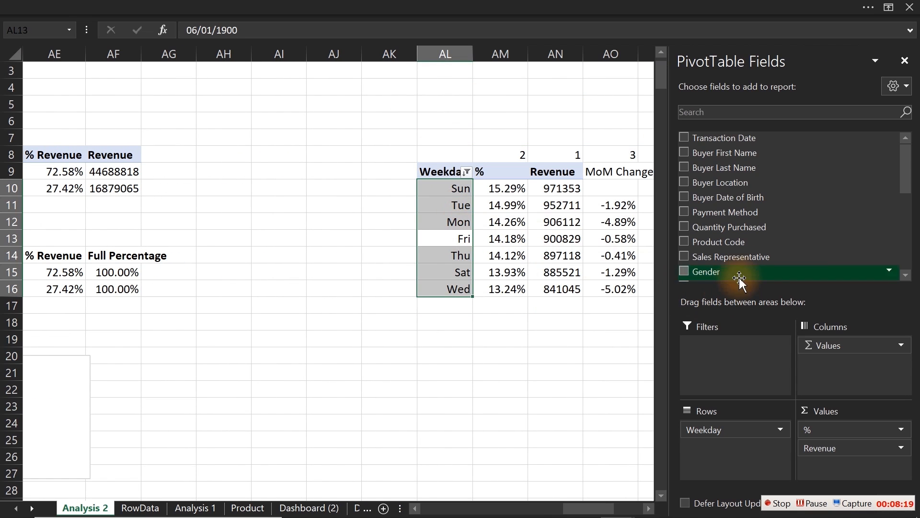
left_click_drag(907, 168, 906, 243)
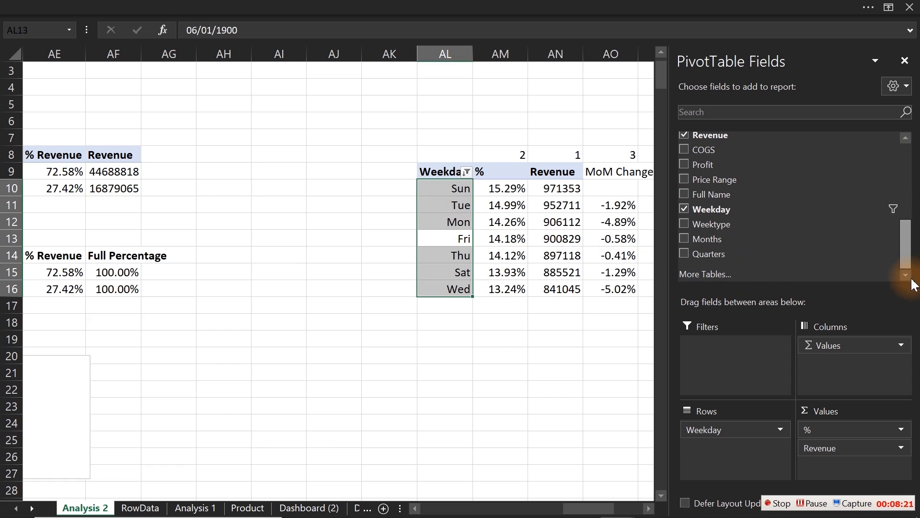
left_click(684, 210)
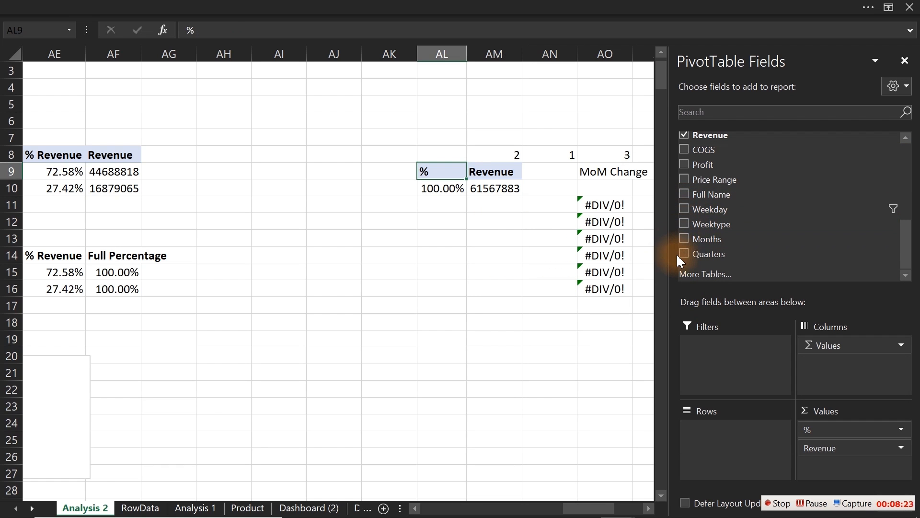
left_click(682, 253)
- Clear the leftover formulas in rows 14 to 16 beneath the quarterly pivot and helper tables
left_click(461, 267)
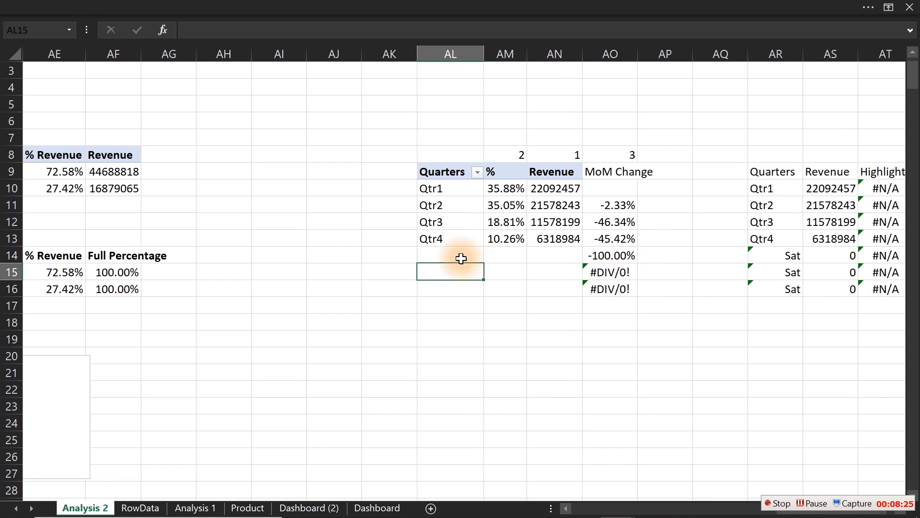
left_click_drag(461, 258, 866, 293)
key("Delete")
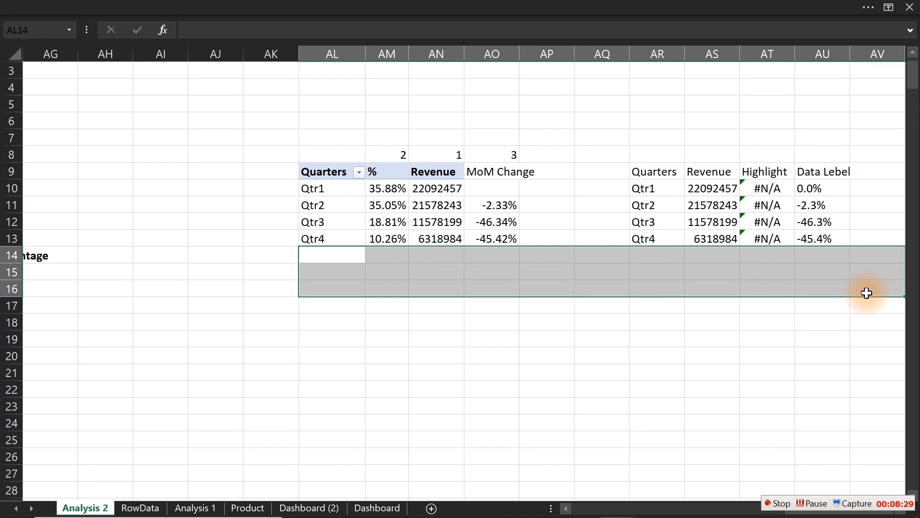
left_click(585, 306)
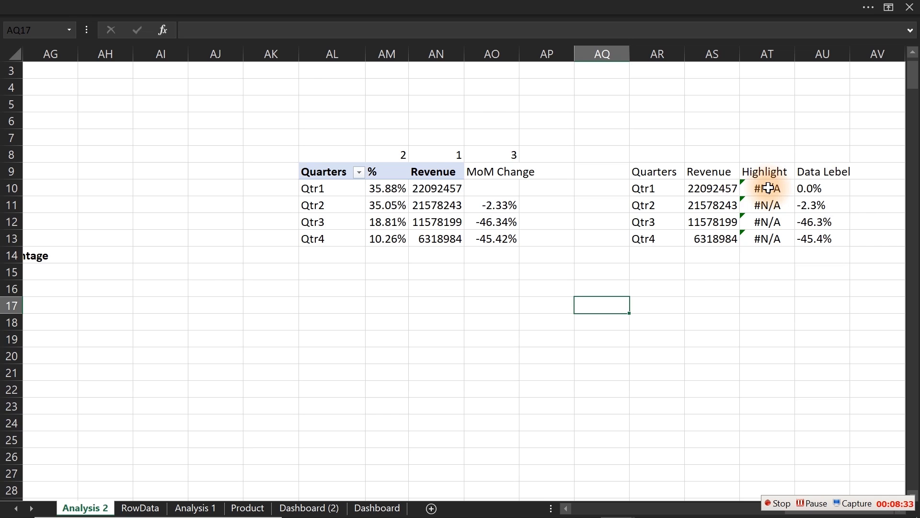
- Delete the Highlight column AT from the quarterly helper table
left_click(759, 45)
right_click(761, 51)
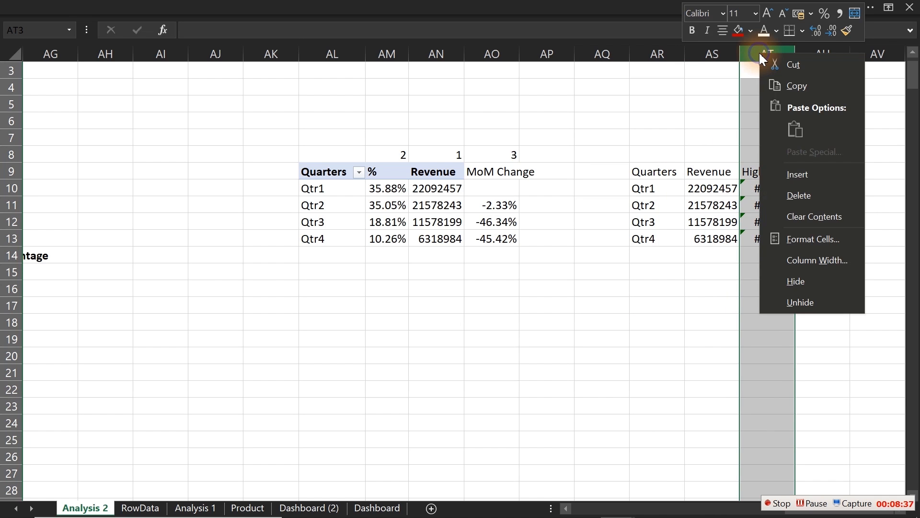
left_click(800, 191)
- Examine the quarterly MoM Change and Data Lebel formulas and the ChooseOption cell H4 they depend on
left_click(720, 196)
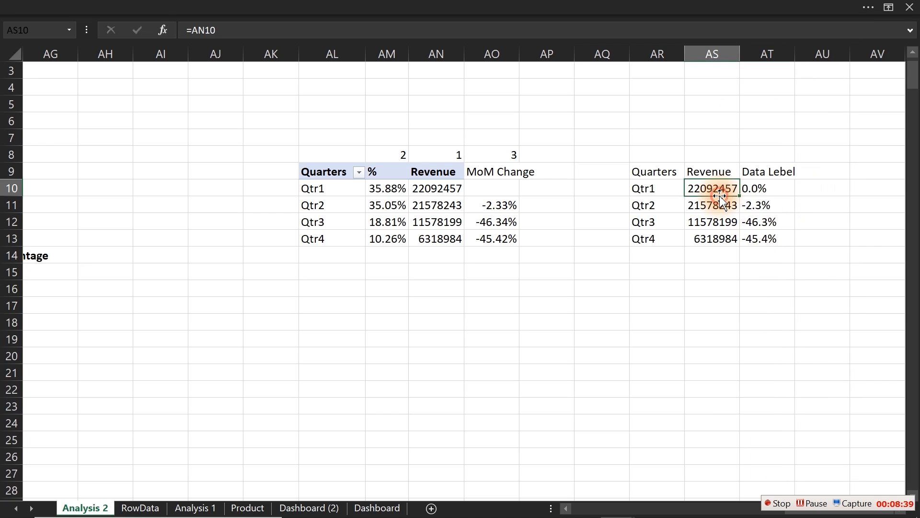
double_click(503, 188)
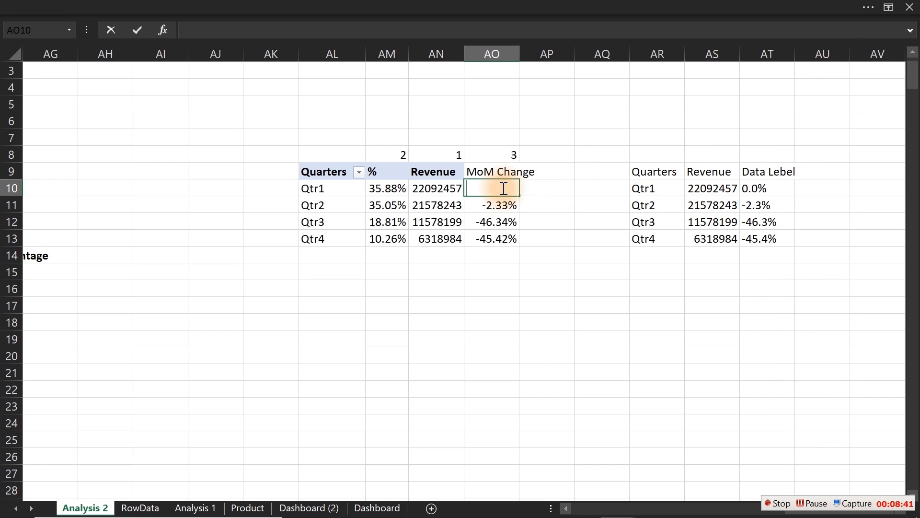
left_click(503, 204)
double_click(503, 201)
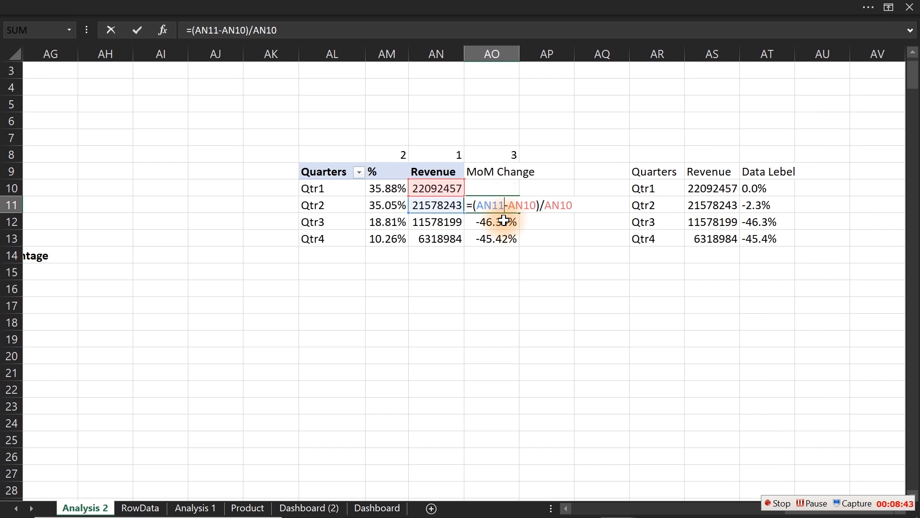
double_click(504, 221)
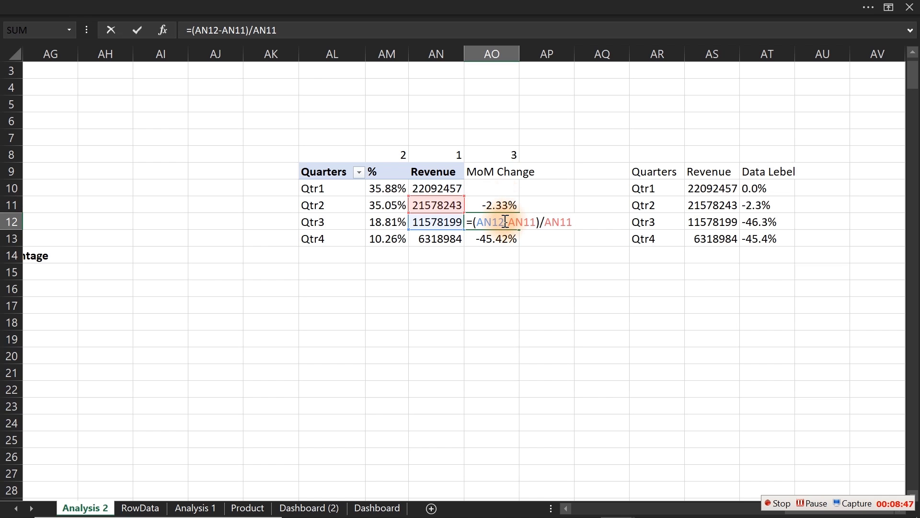
key("Escape")
double_click(773, 188)
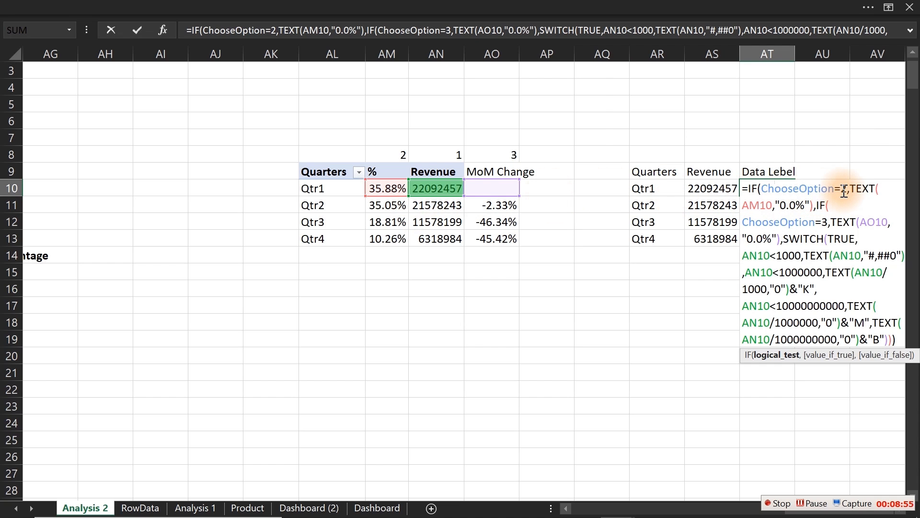
key("ctrl+Return")
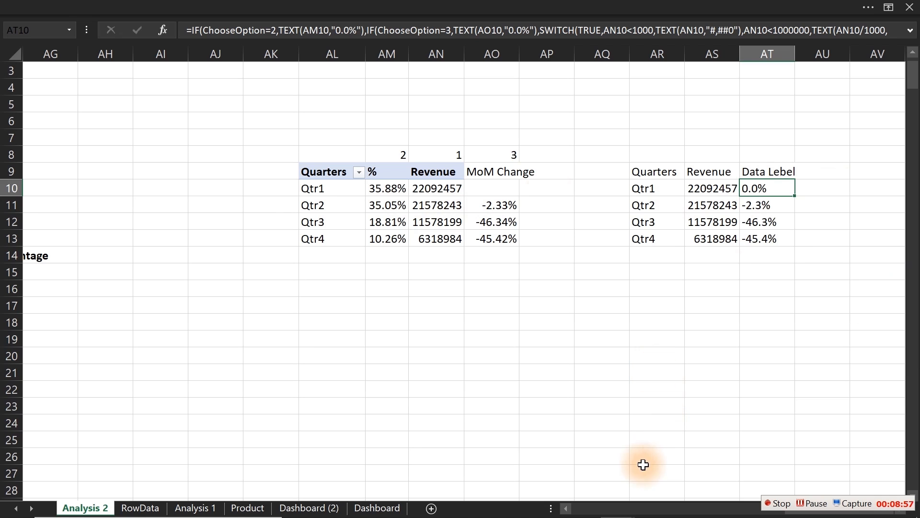
left_click(634, 510)
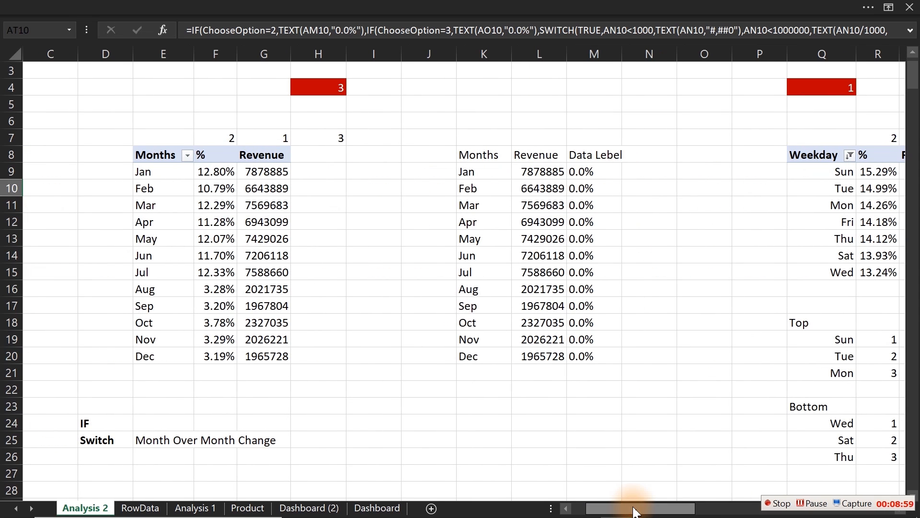
left_click(314, 84)
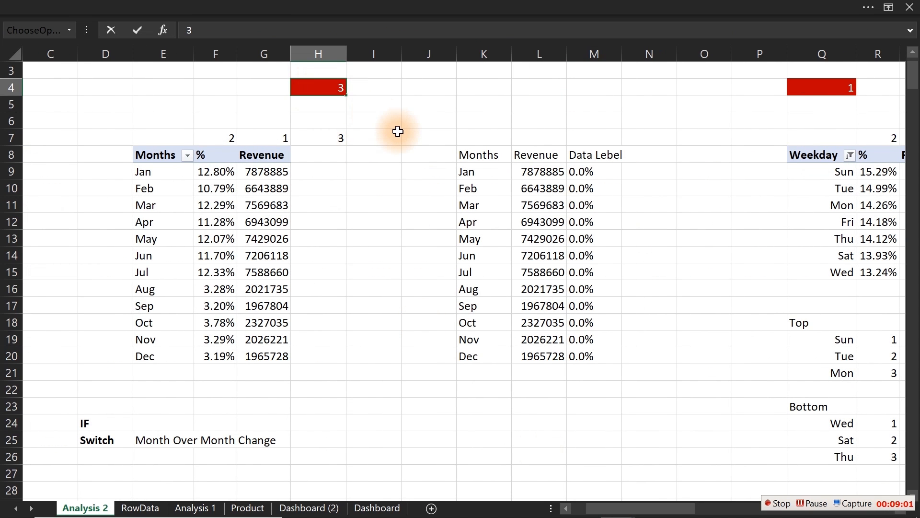
- Insert a clustered column chart of revenue by quarter from the helper range AR9:AS13
left_click(695, 123)
key("Right")
key("Right")
key("Right")
key("Right")
key("Right")
key("Right")
key("Right")
key("Right")
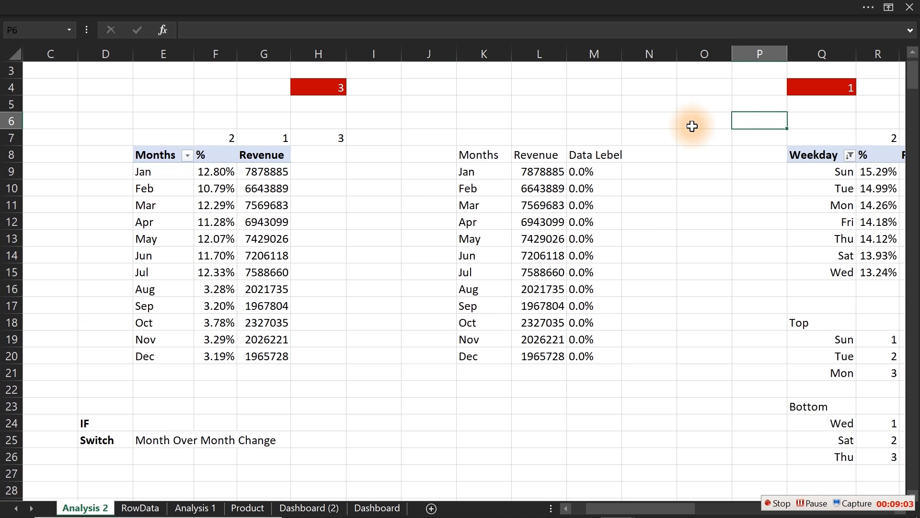
key("Right")
key("Right")
key("Right")
key("Right")
key("Right")
key("Right")
key("Right")
key("Right")
key("Right")
key("Right")
key("Right")
key("Right")
key("Right")
key("Right")
key("Right")
key("Right")
key("Right")
key("Right")
key("Right")
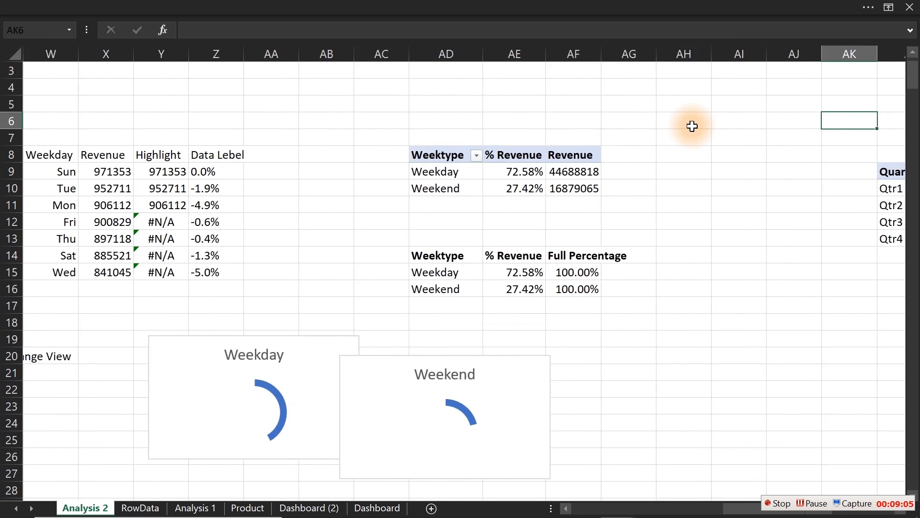
key("Right")
key("Right")
key("Right")
key("Right")
key("Right")
key("Right")
key("Right")
key("Right")
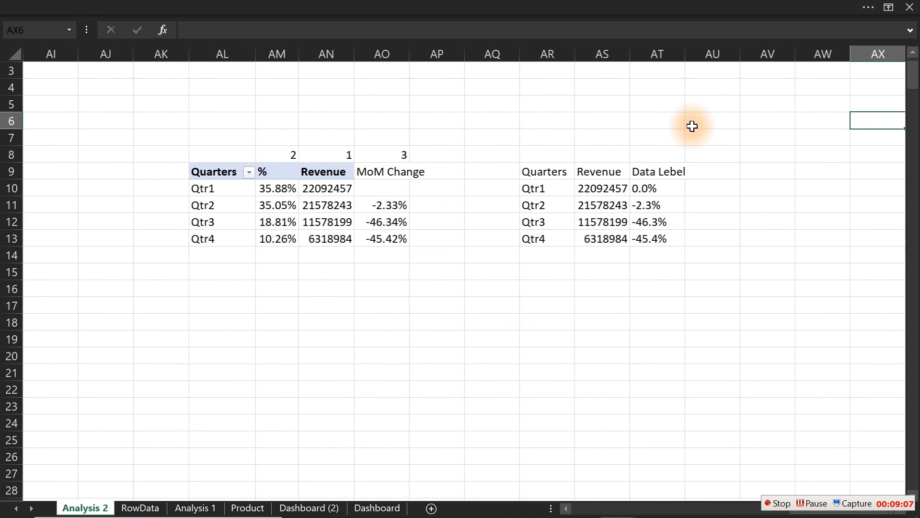
left_click_drag(536, 172, 617, 245)
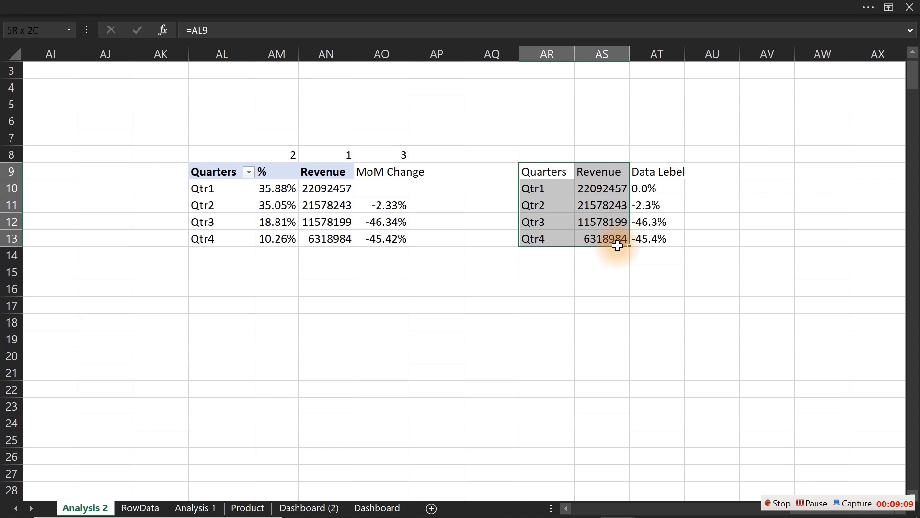
left_click(187, 6)
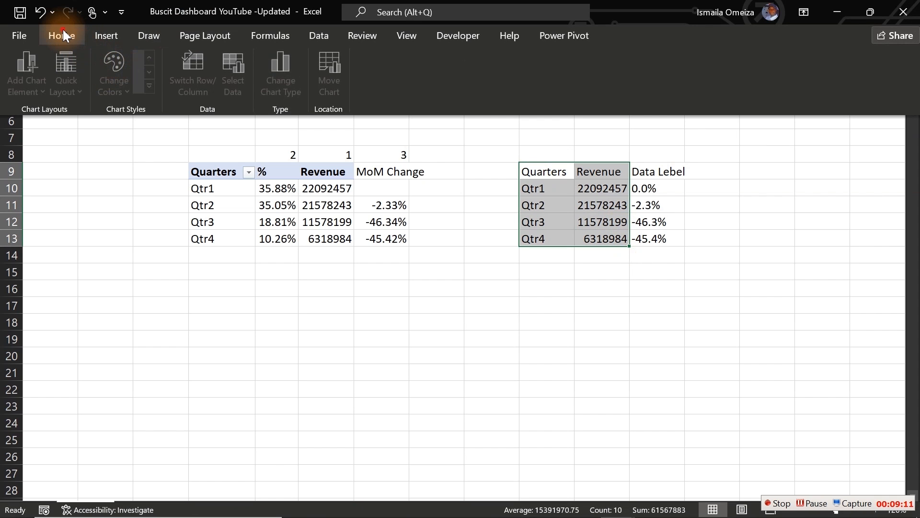
left_click(98, 37)
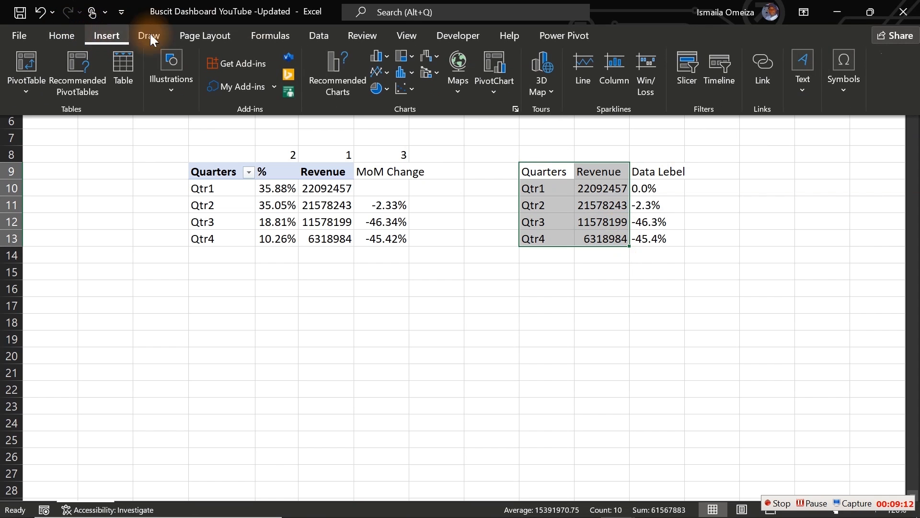
left_click(386, 58)
left_click(386, 113)
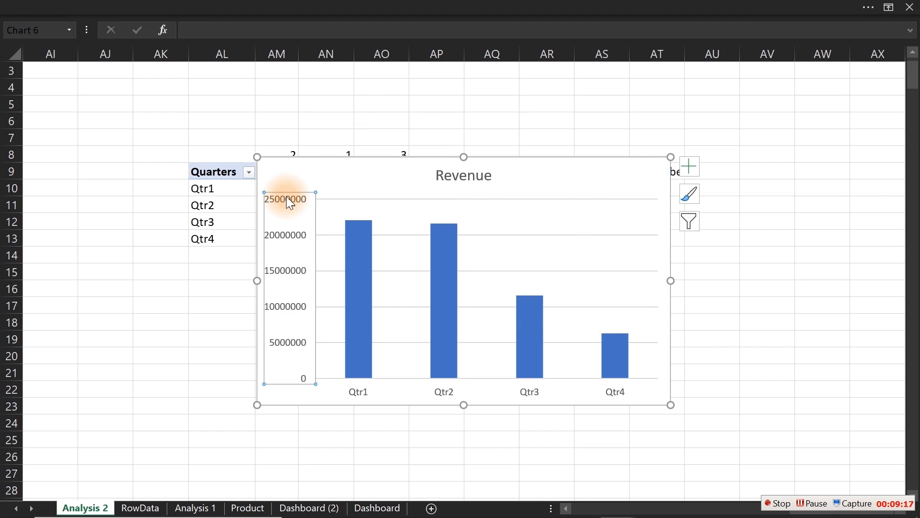
- Remove the quarterly chart's vertical axis and title, and shrink the chart to fit below the tables
key("Delete")
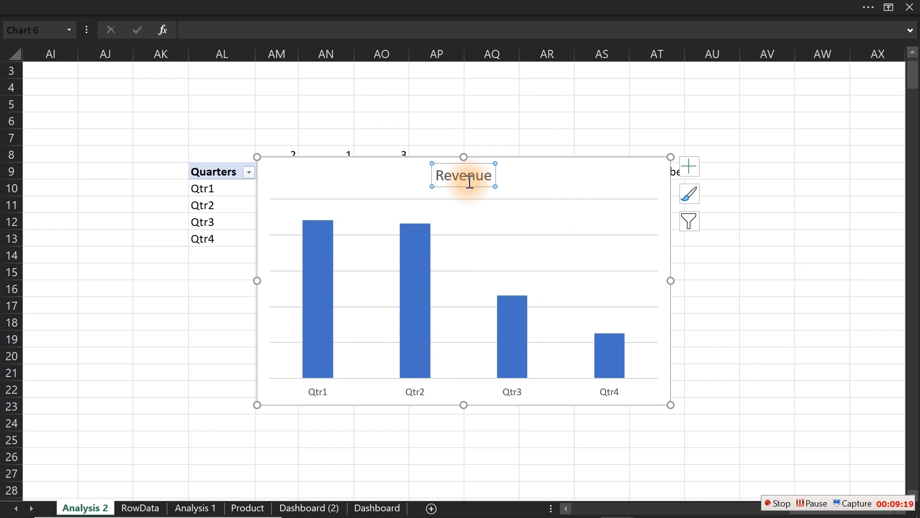
key("Delete")
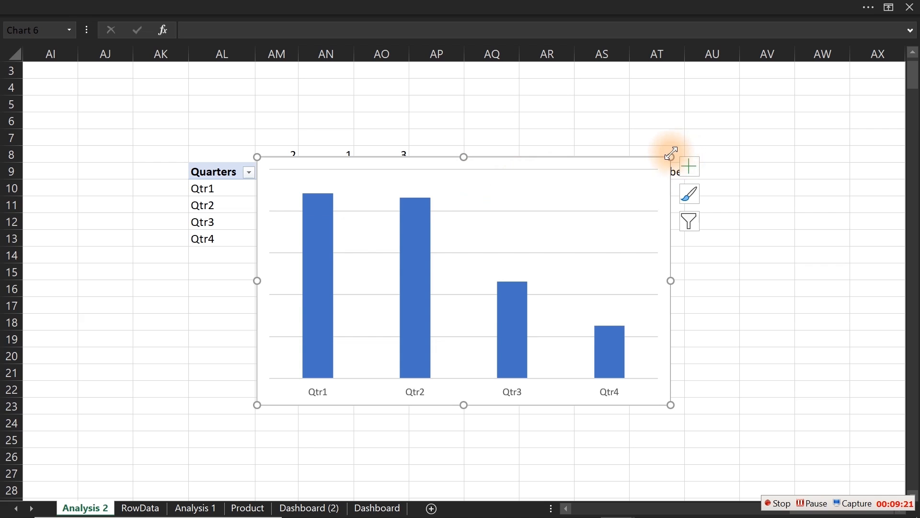
left_click_drag(671, 156, 491, 305)
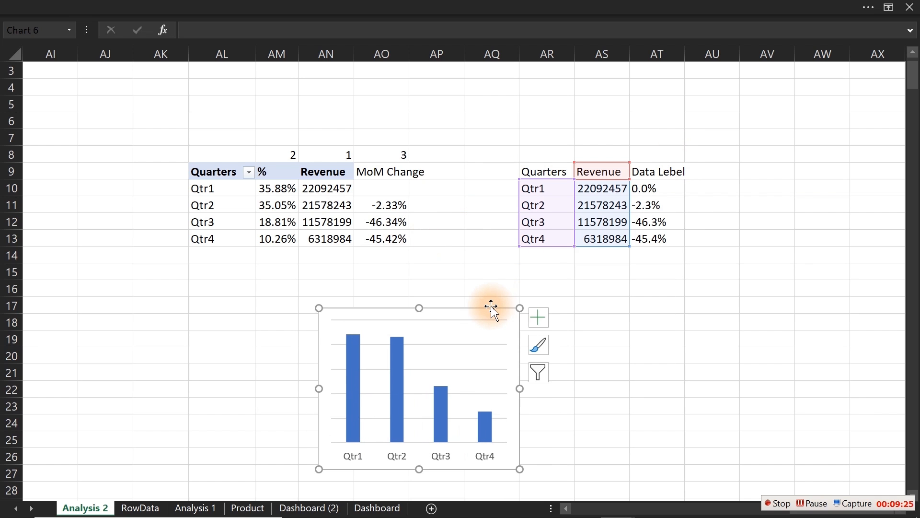
- Add data labels to the quarterly column chart and take their text from the Data Lebel cells AT10:AT13
left_click(547, 312)
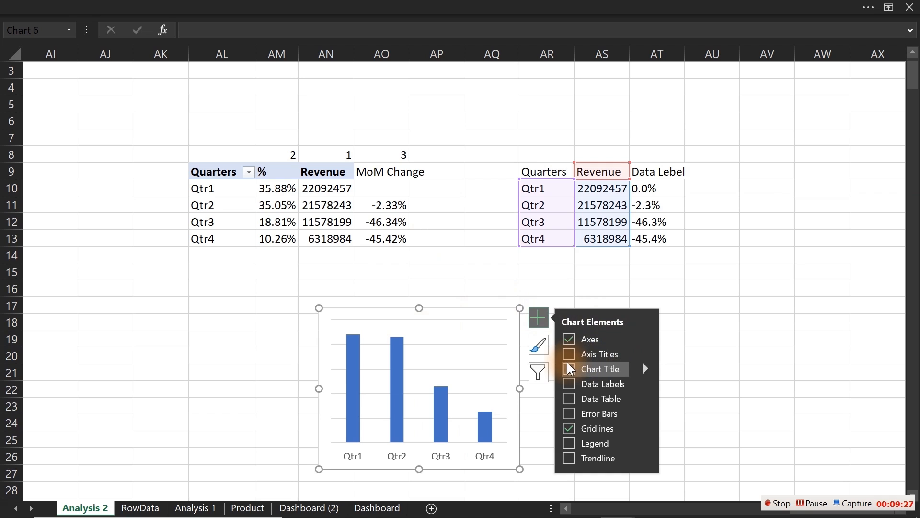
left_click(566, 383)
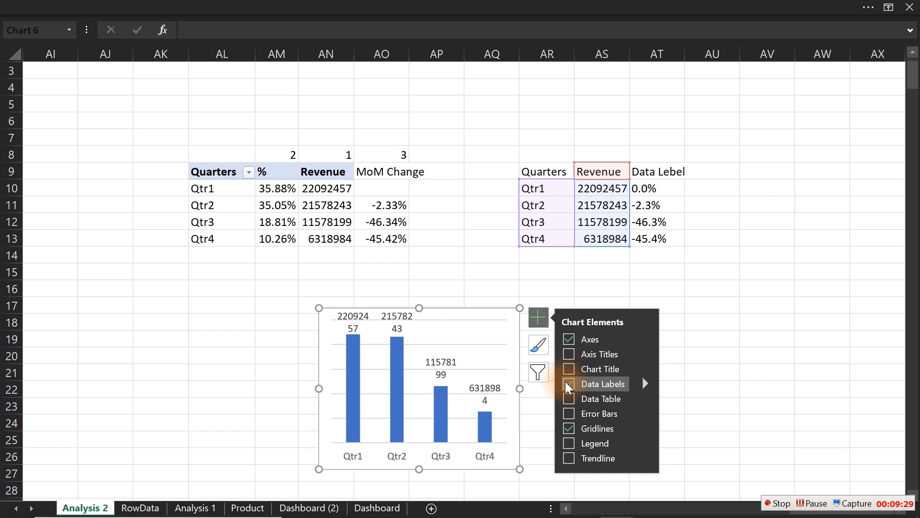
double_click(433, 358)
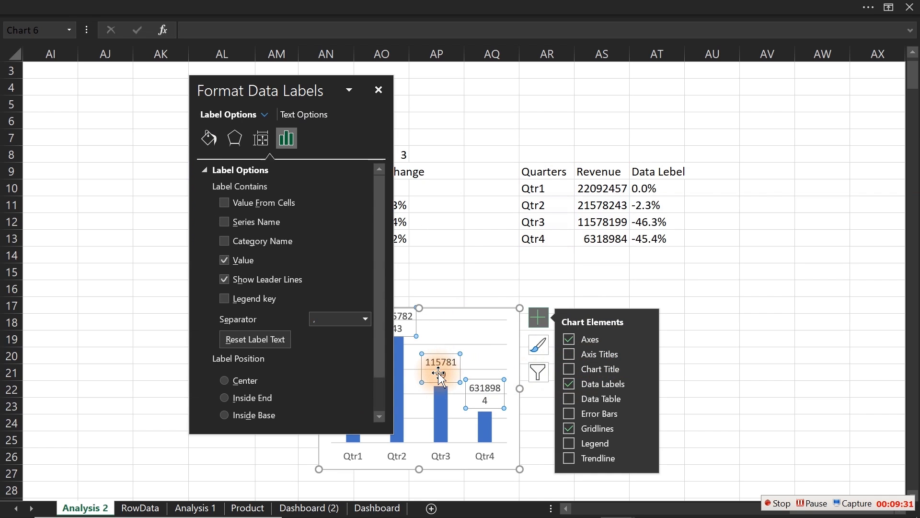
left_click(248, 207)
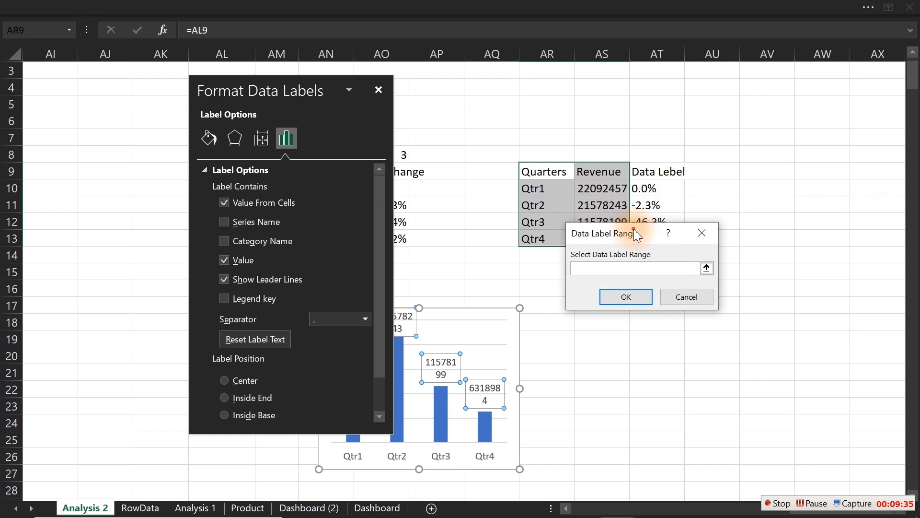
left_click_drag(634, 229, 571, 264)
left_click_drag(651, 192, 656, 238)
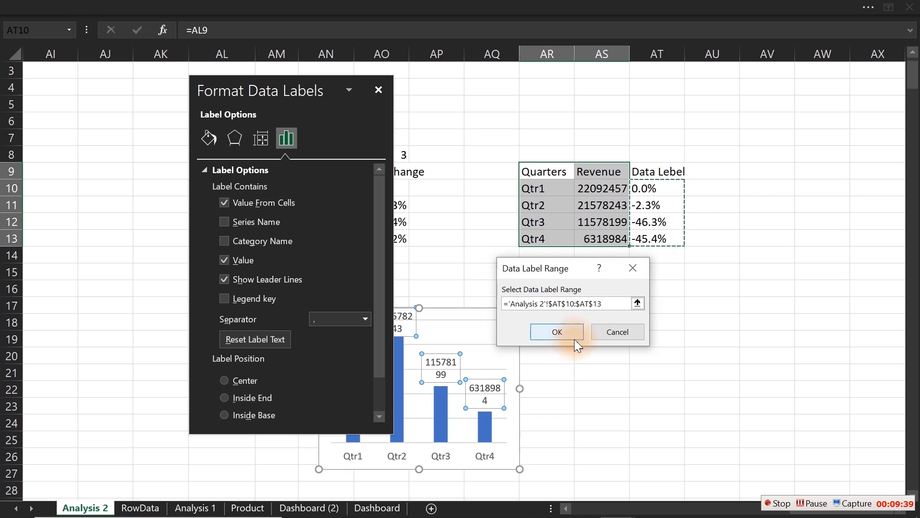
left_click(559, 330)
- Remove the revenue value from the quarterly chart's data labels, keeping only the values from cells
left_click(224, 262)
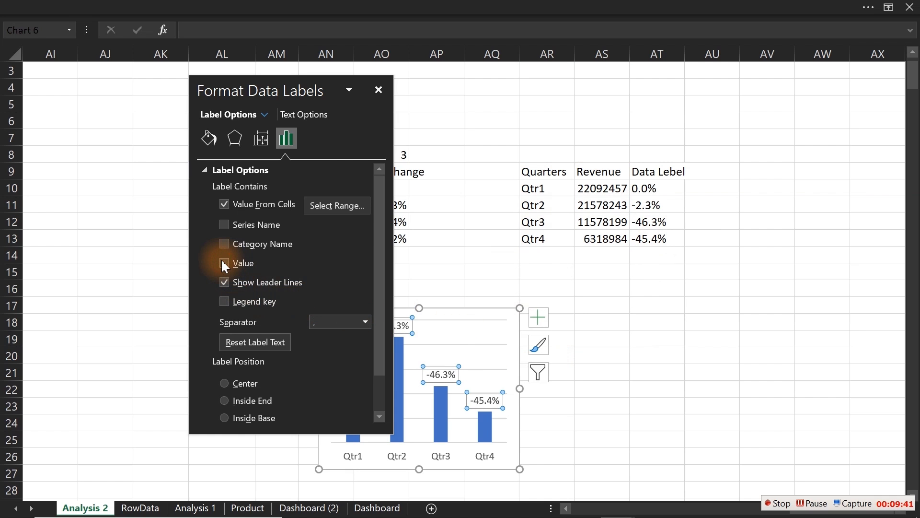
left_click(224, 262)
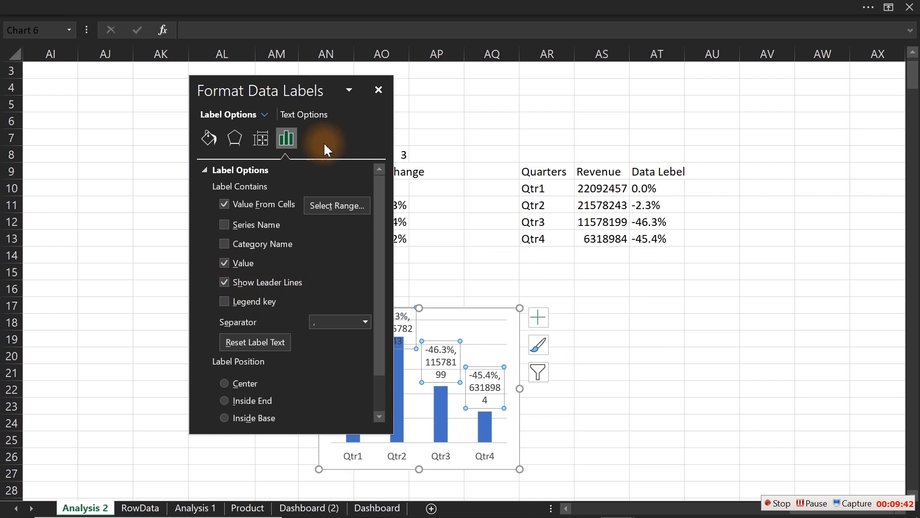
left_click(224, 263)
left_click(378, 91)
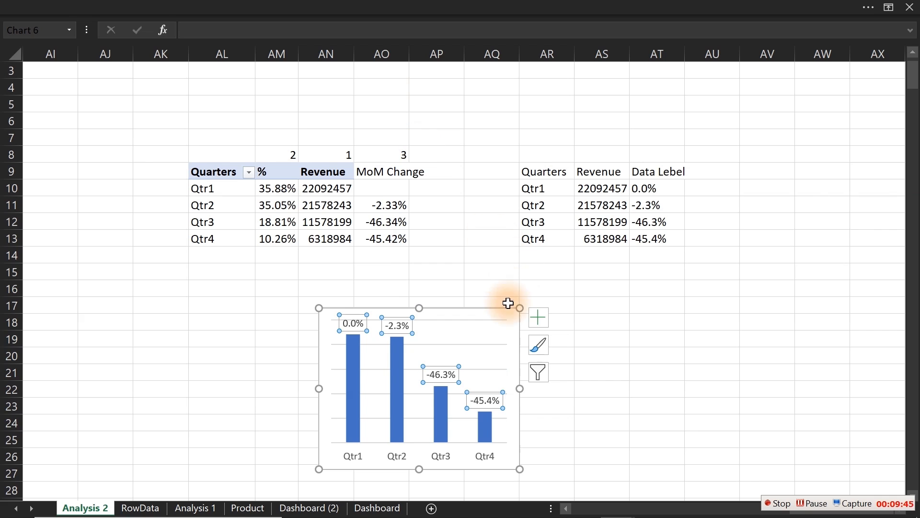
- Narrow the quarterly column chart and move it from Analysis 2 to the Dashboard (2) sheet at cell B19
left_click(491, 308)
left_click_drag(492, 308, 491, 308)
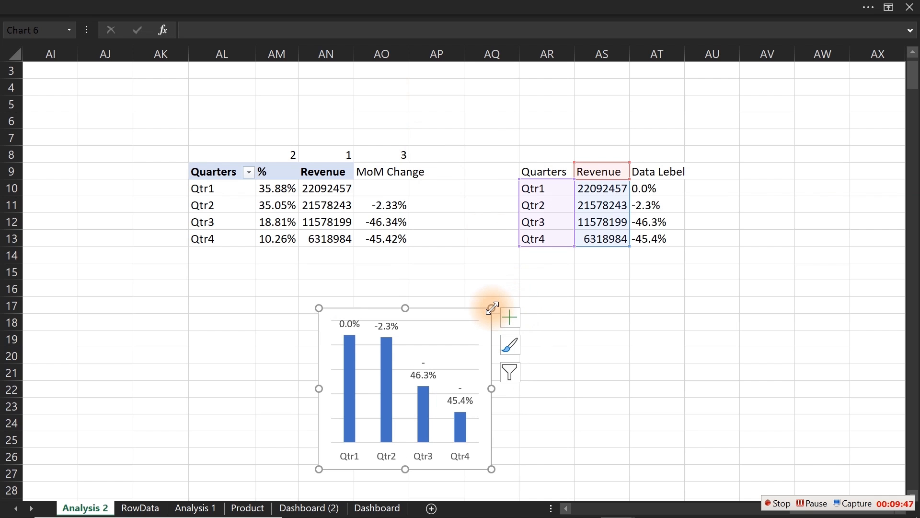
key("ctrl+x")
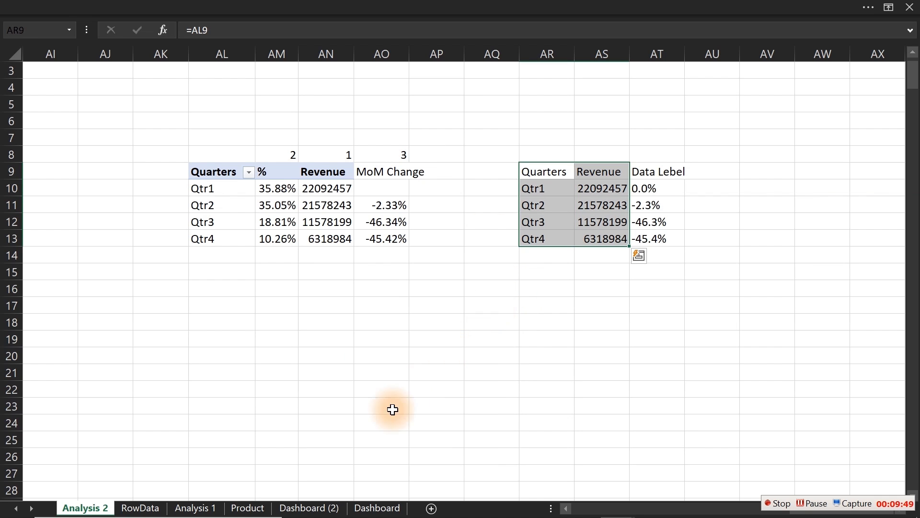
left_click(319, 509)
left_click(48, 299)
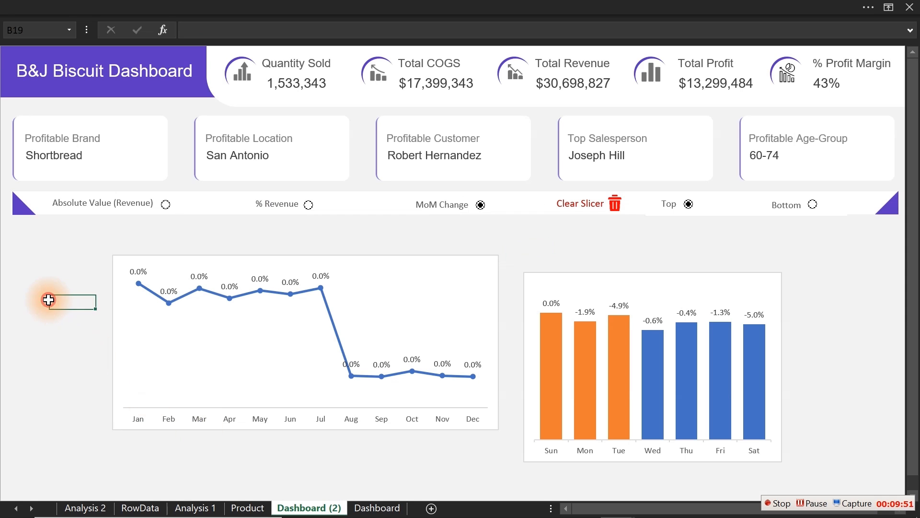
key("ctrl+v")
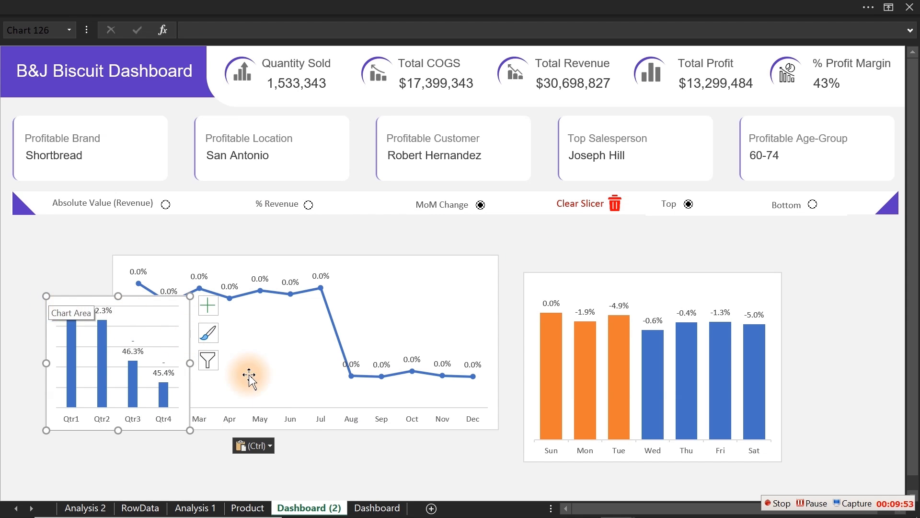
- Check the layout of the Dashboard sheet and shift the quarterly chart to the left edge of Dashboard (2)
left_click(374, 509)
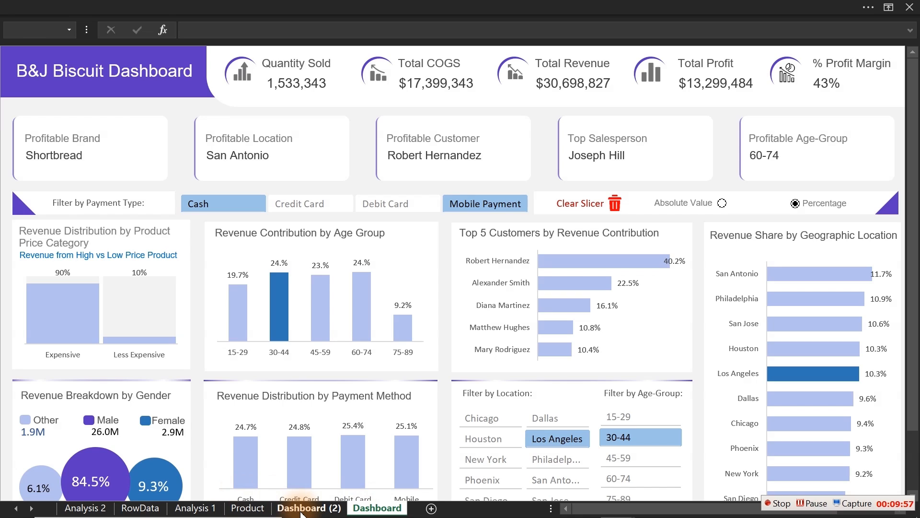
left_click(301, 511)
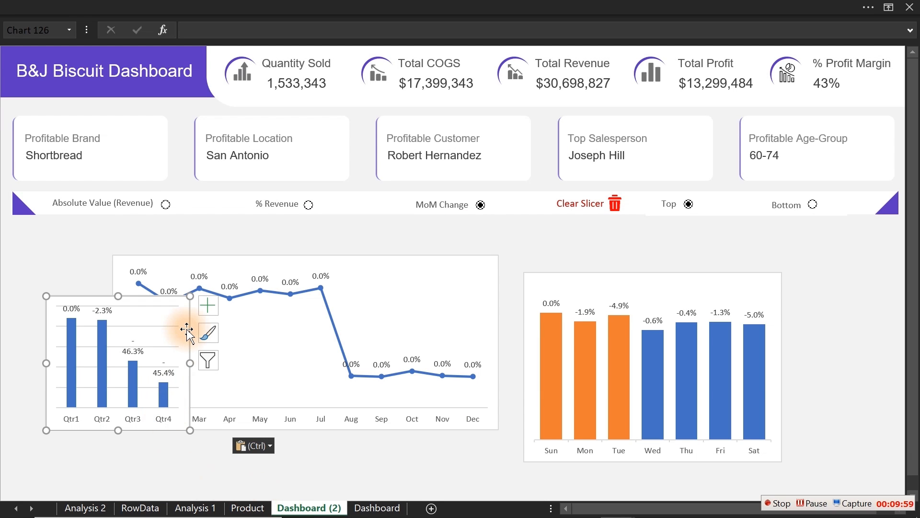
left_click_drag(187, 330, 130, 323)
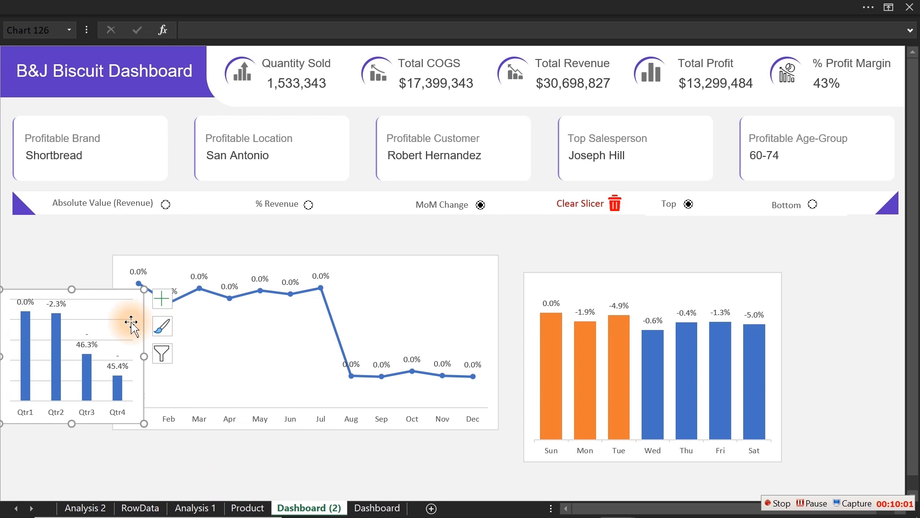
left_click(332, 234)
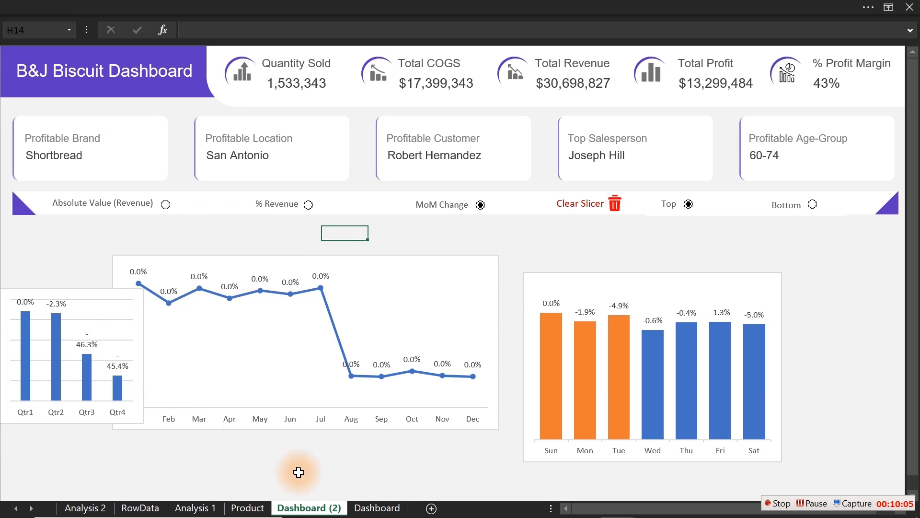
left_click(194, 507)
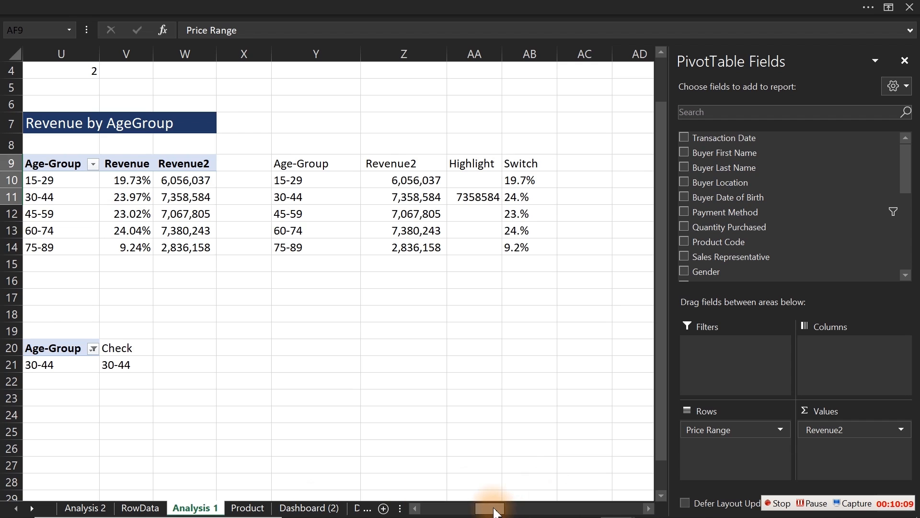
mouse_move(492, 507)
left_mouse_down()
mouse_move(412, 508)
mouse_move(510, 508)
mouse_move(499, 507)
left_mouse_up()
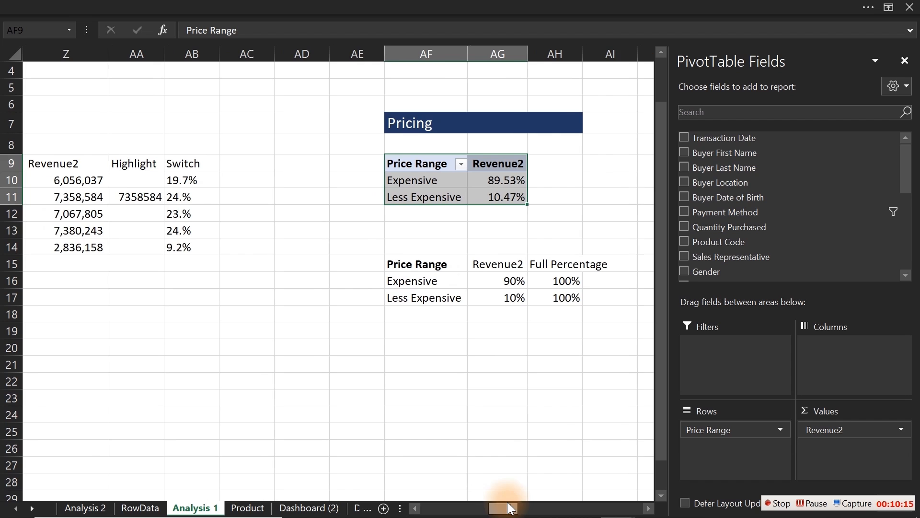
- Copy the full text of the weekly Caption formula in cell U20 of the Analysis 2 sheet
left_click(85, 507)
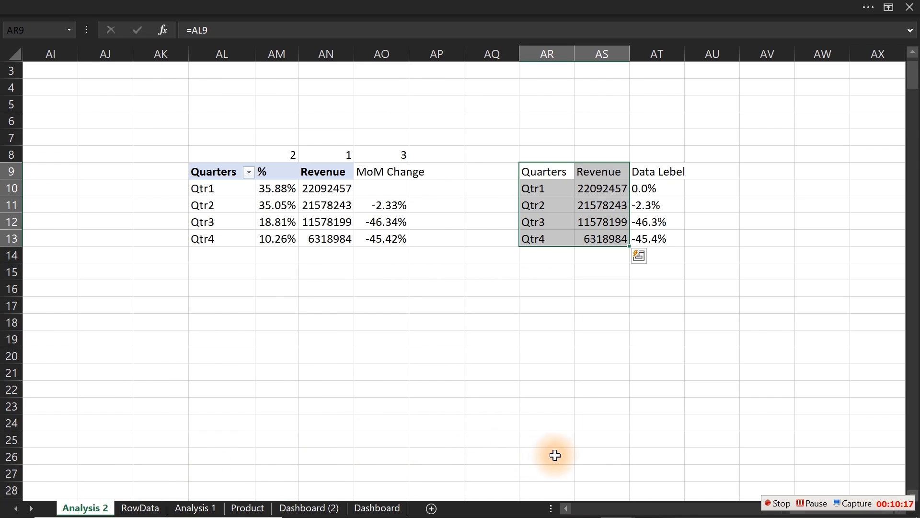
left_click(592, 508)
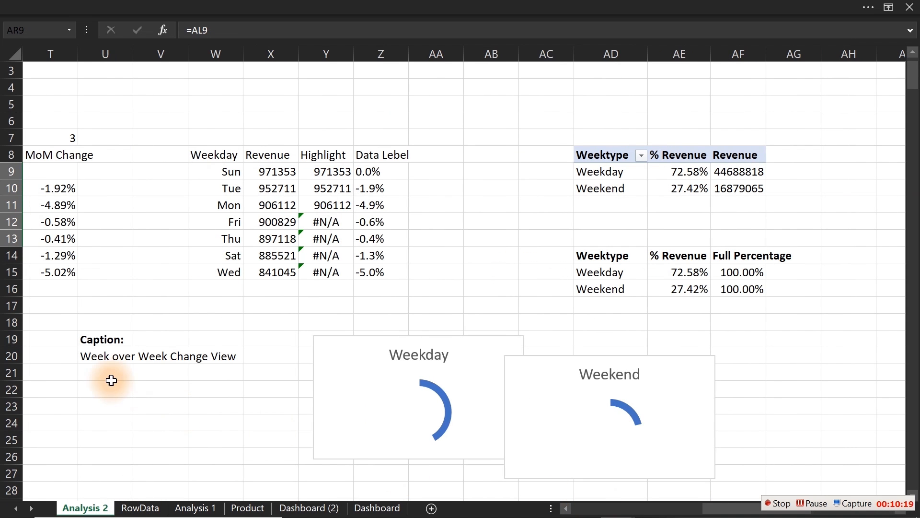
left_click(88, 342)
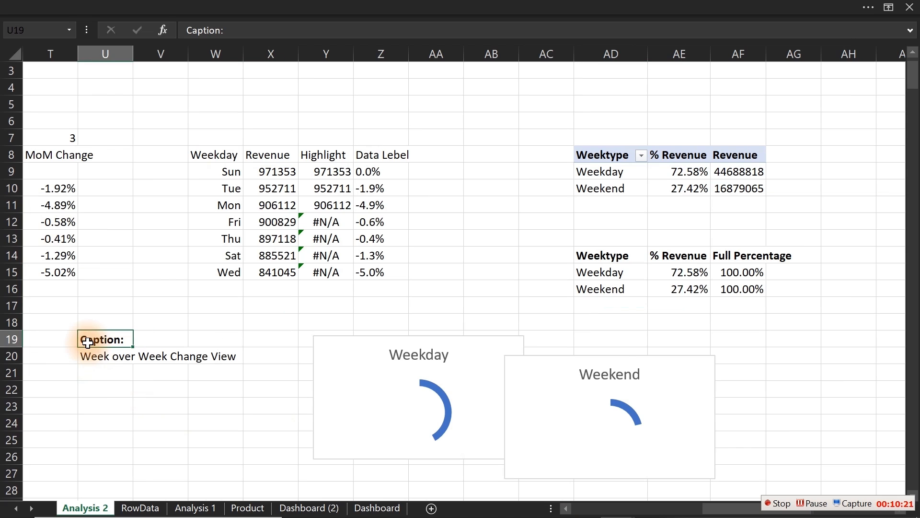
double_click(89, 357)
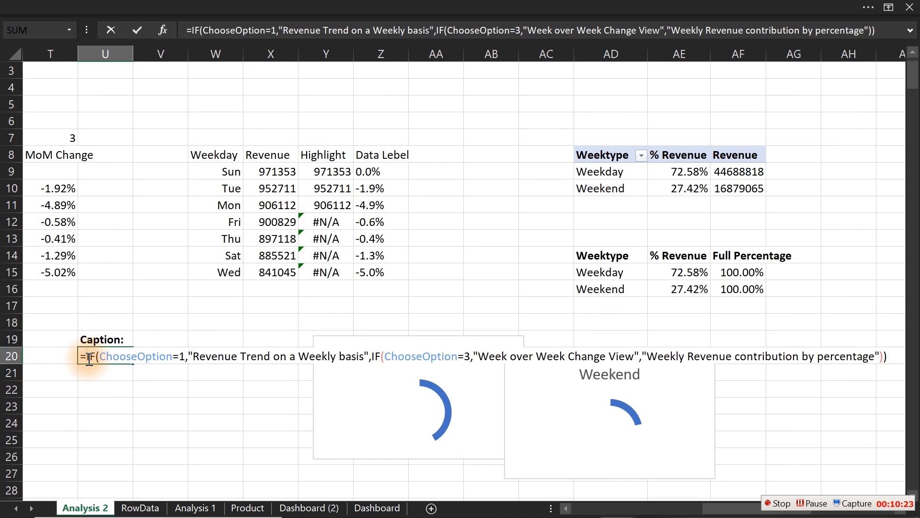
left_click(82, 358)
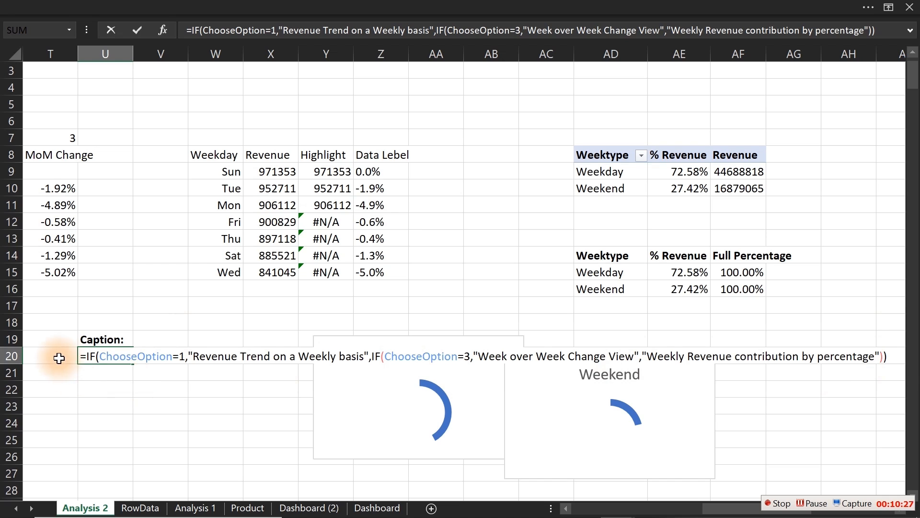
left_click_drag(82, 357, 785, 419)
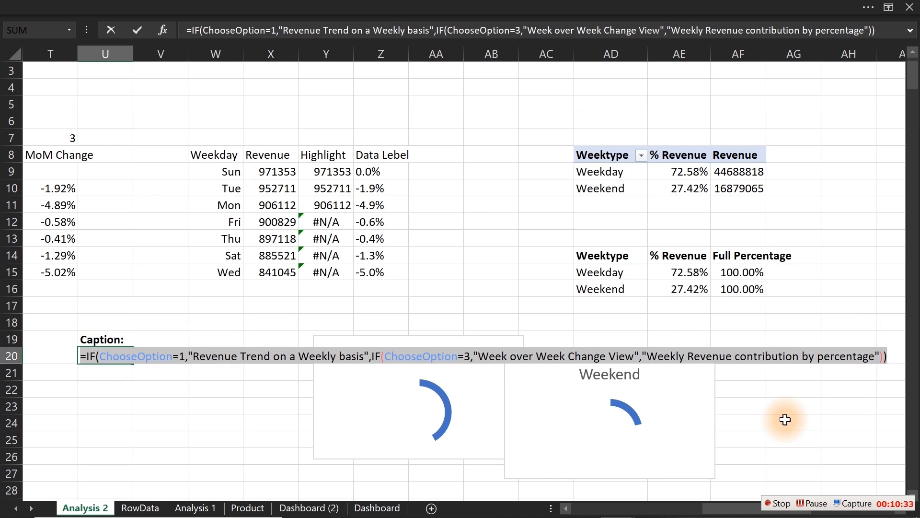
- Paste the copied caption formula into cell AL17 below the quarterly pivot table
left_click(785, 419)
key("Right")
key("Right")
key("Right")
key("Right")
key("Right")
key("Right")
key("Right")
key("Right")
key("Right")
key("Right")
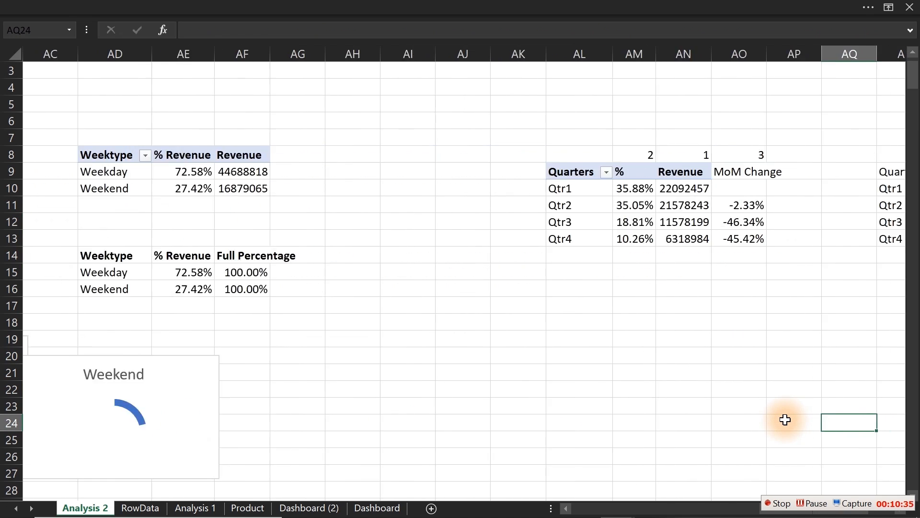
key("Right")
key("Right")
key("Right")
key("Right")
key("Right")
key("Right")
key("Right")
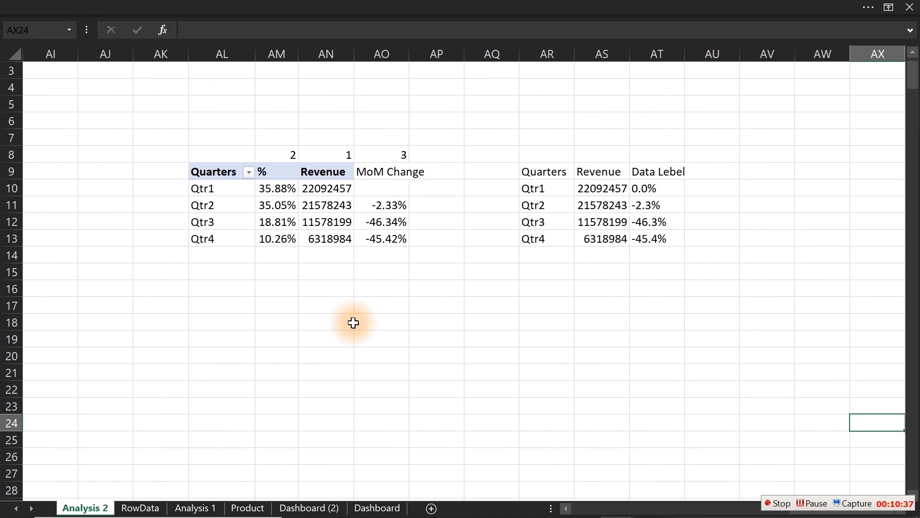
left_click(233, 307)
key("ctrl+v")
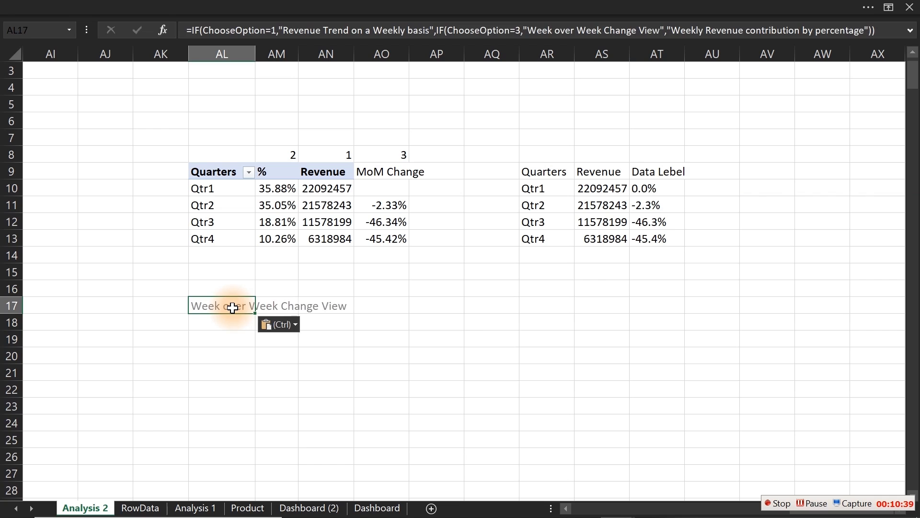
- Enter the bold heading "Caption:" in cell AL16 above the pasted formula
key("Up")
type("Ca")
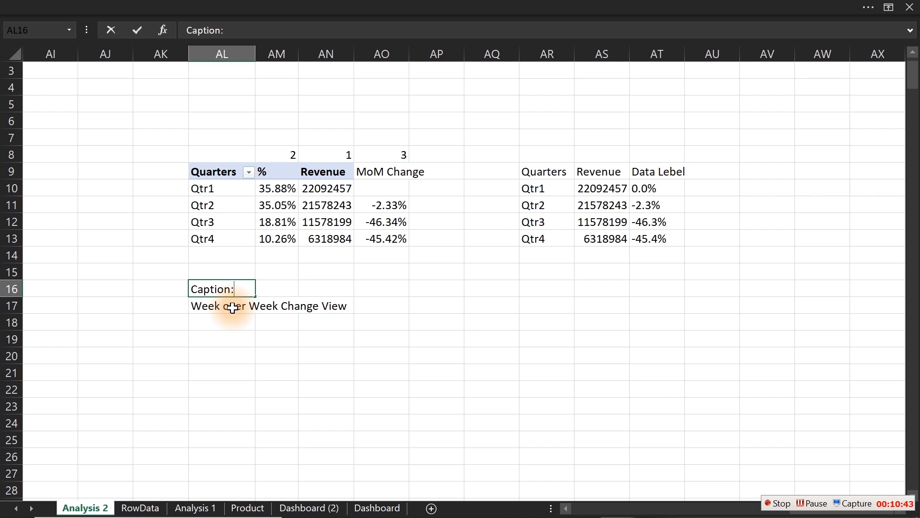
key("ctrl+b")
- Change the ChooseOption=1 caption in the AL17 formula to "Revenue Trend on a Quarterly basis"
double_click(206, 305)
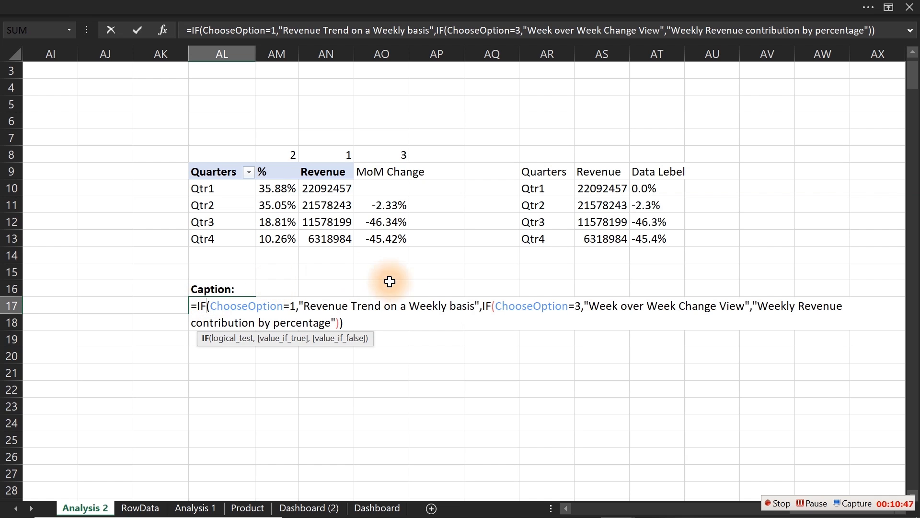
double_click(438, 305)
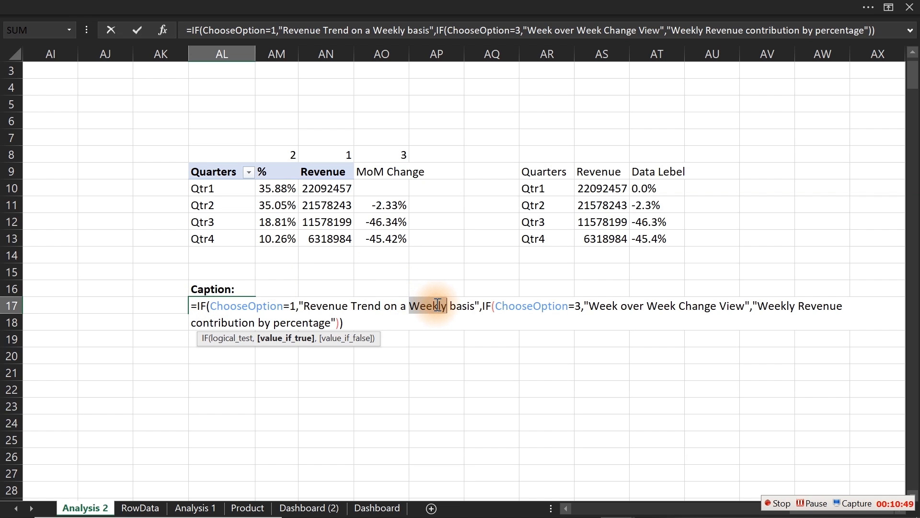
type("Quarter")
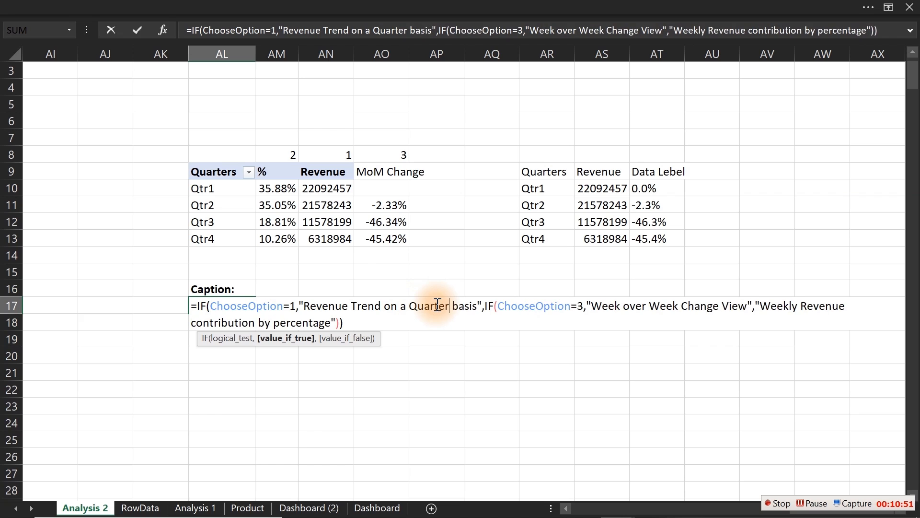
type("ly")
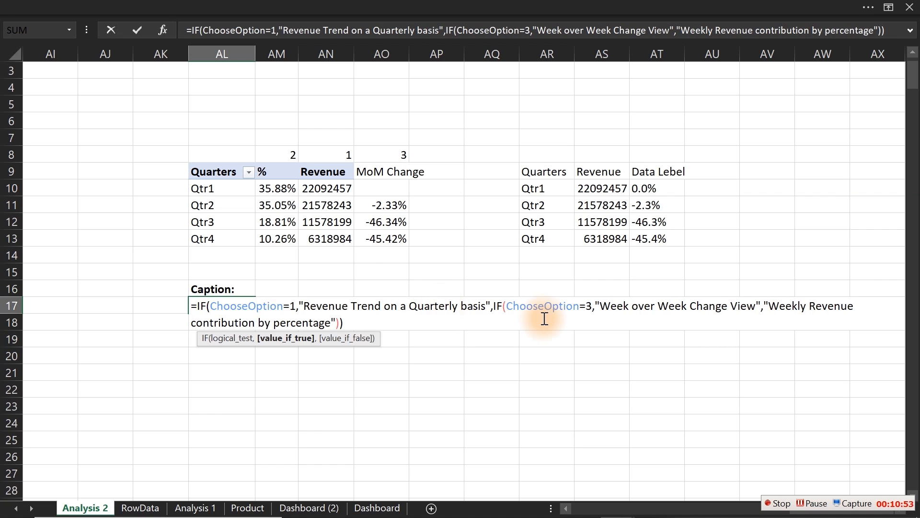
- Change the ChooseOption=3 caption in the AL17 formula to "Qtr over Qtr Change View"
double_click(614, 307)
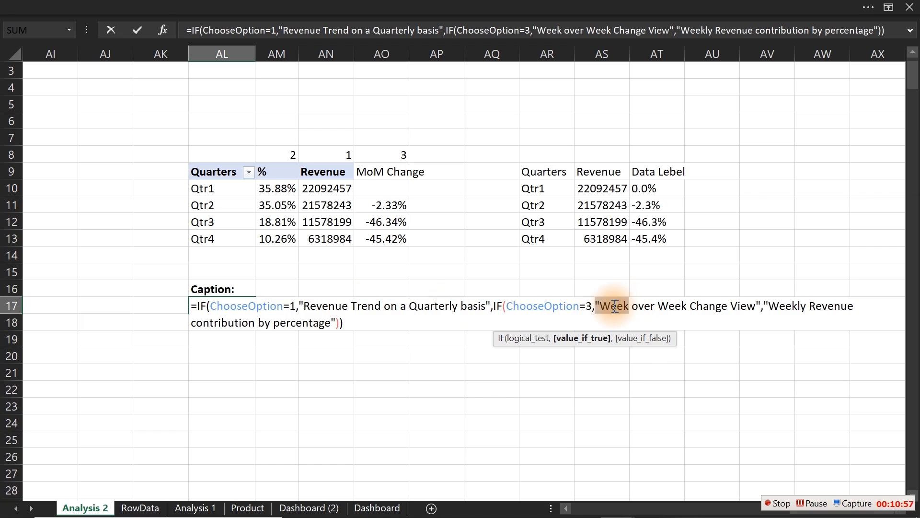
type("Q")
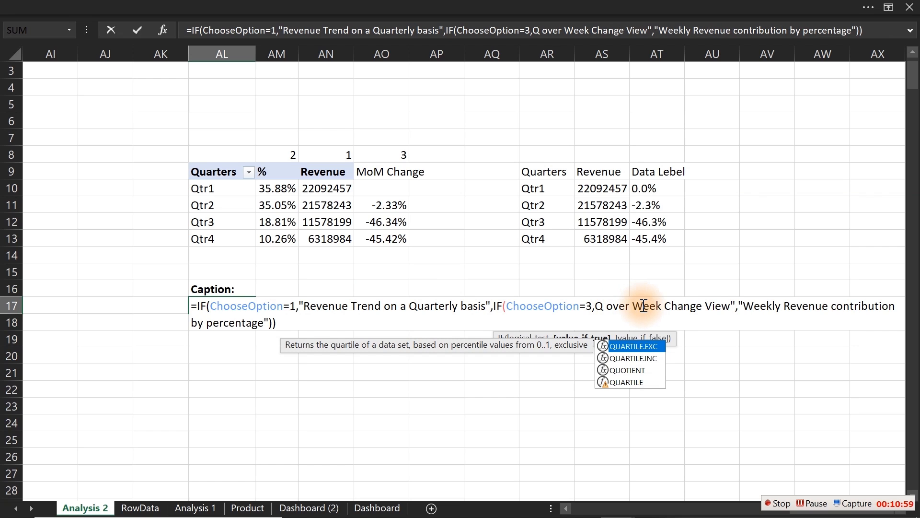
type("tr")
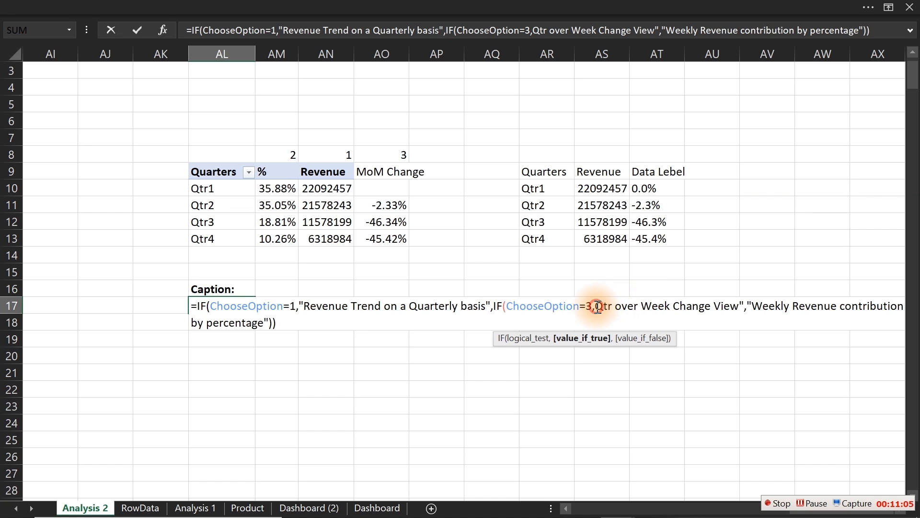
type("\"")
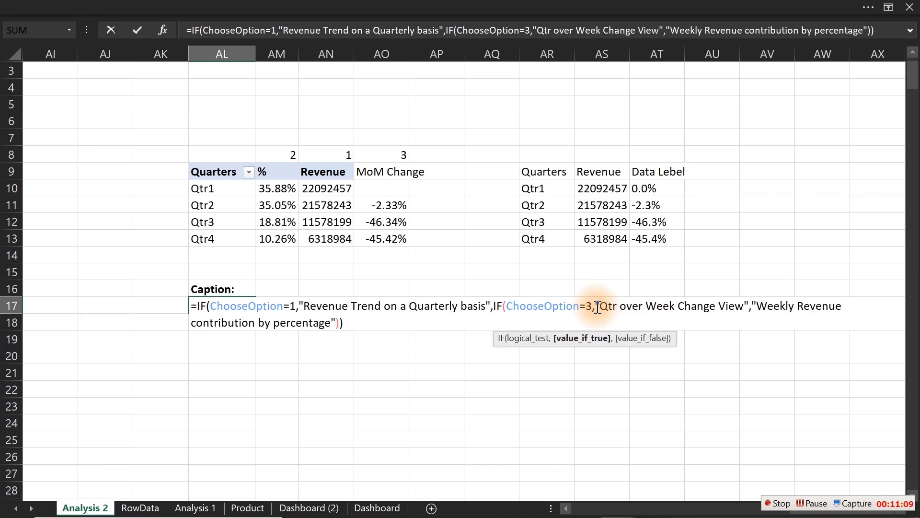
double_click(665, 304)
type("Qtr")
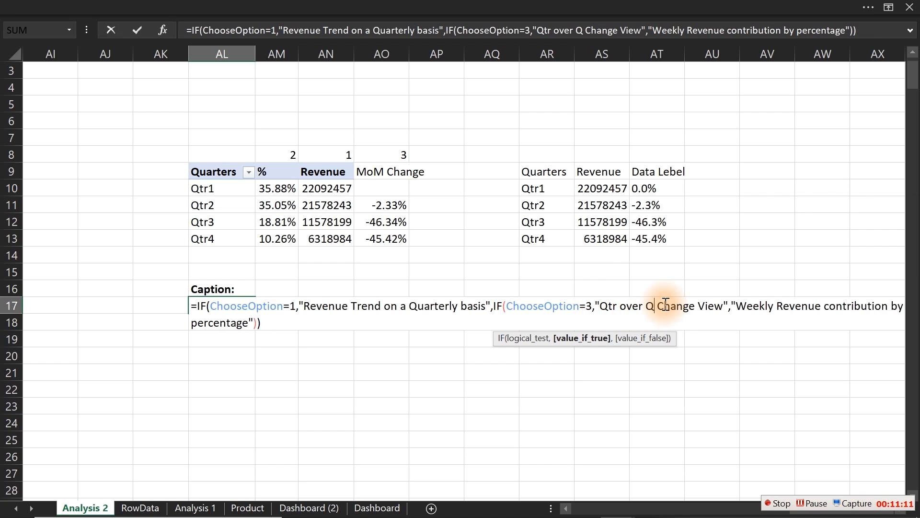
- Change the last caption in the AL17 formula to "Quarterly Revenue contribution by percentage" and commit the formula
double_click(773, 308)
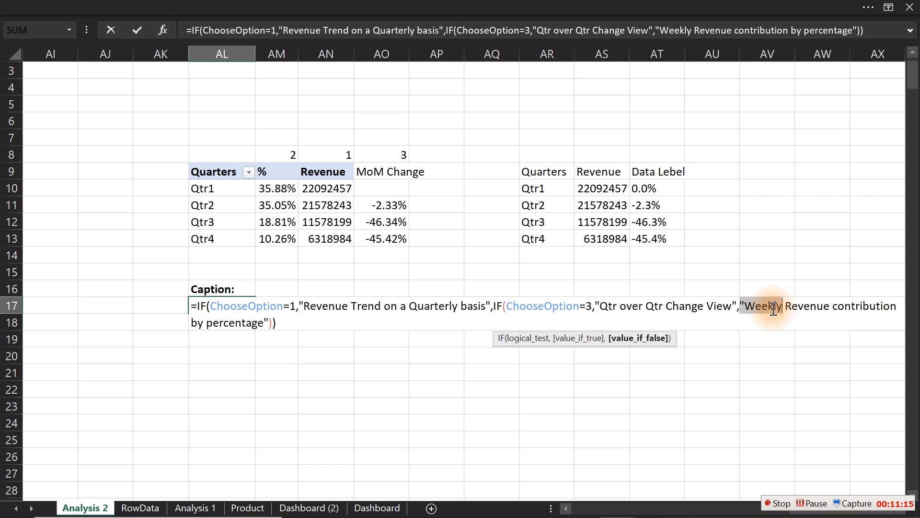
type("\"Quar")
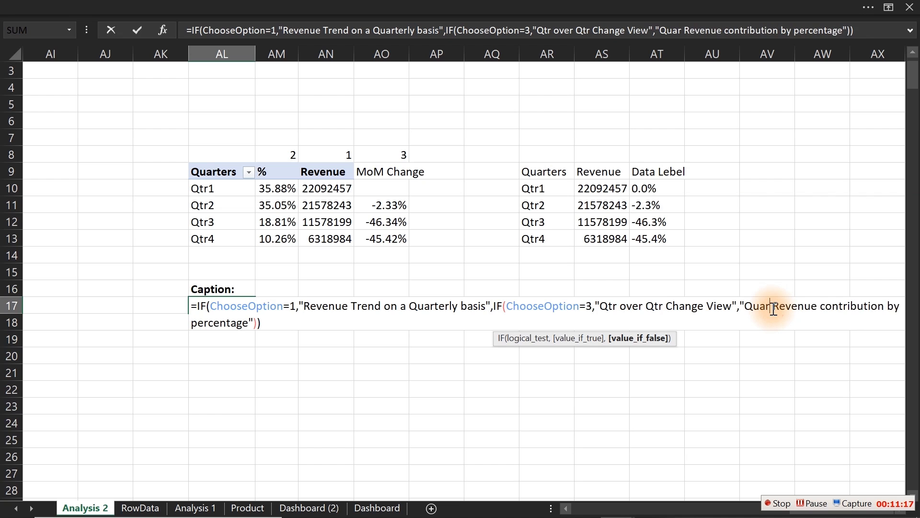
type("terly")
key("Return")
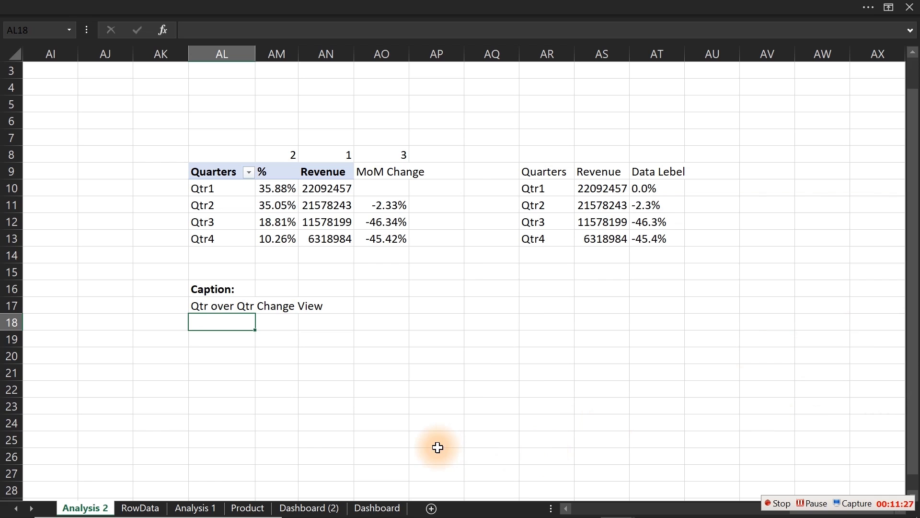
- On the Dashboard (2) sheet, select the quarterly, monthly and weekday charts together and move them down below the visible dashboard area
left_click(616, 506)
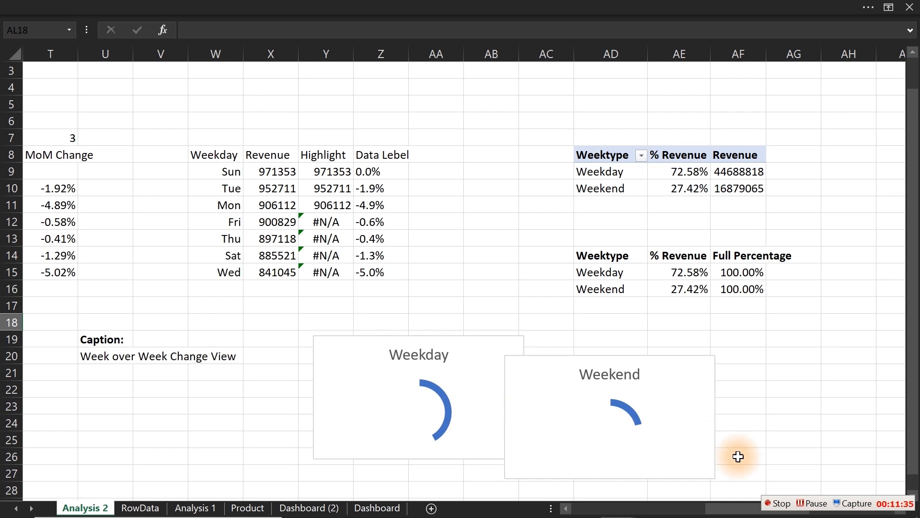
left_click(775, 502)
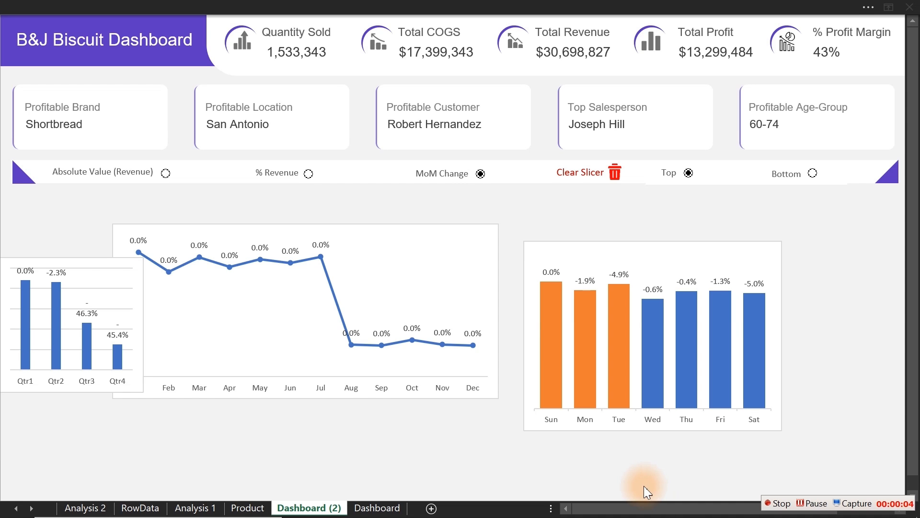
left_click(569, 247)
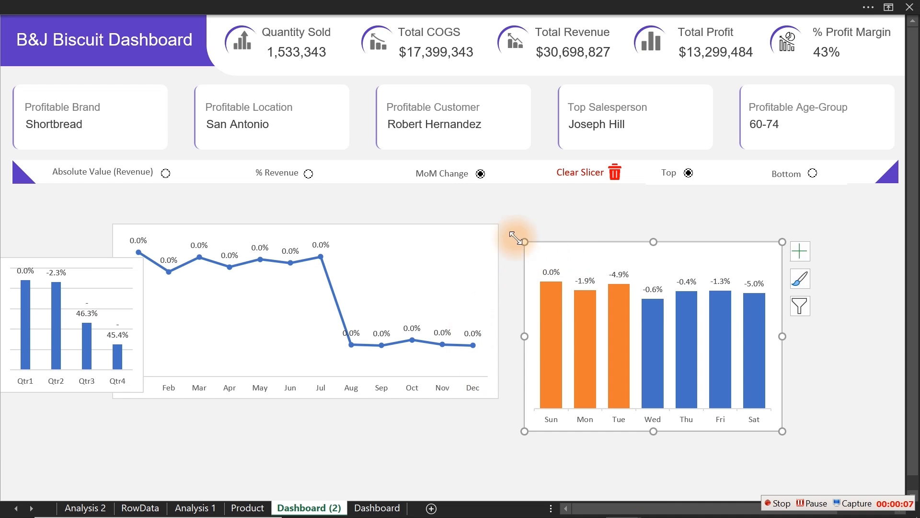
left_click(448, 227, "ctrl")
left_click(81, 261, "ctrl")
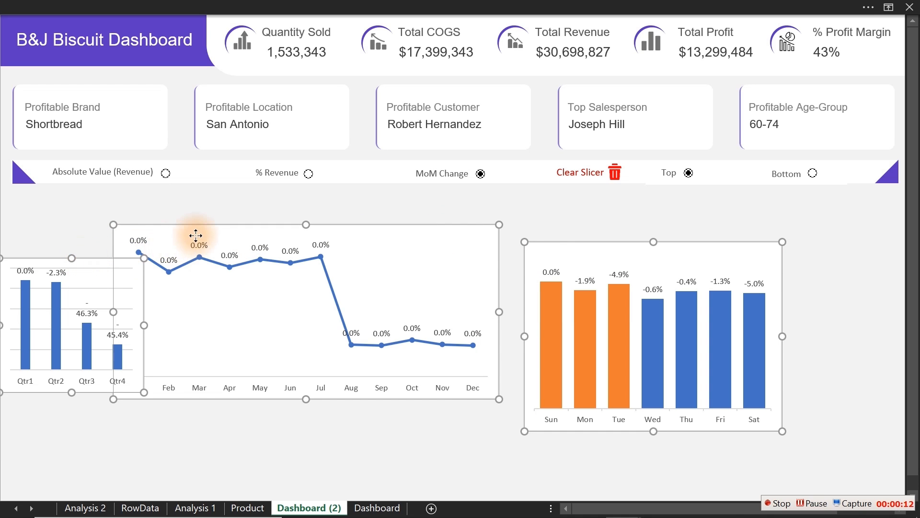
left_click_drag(202, 226, 239, 491)
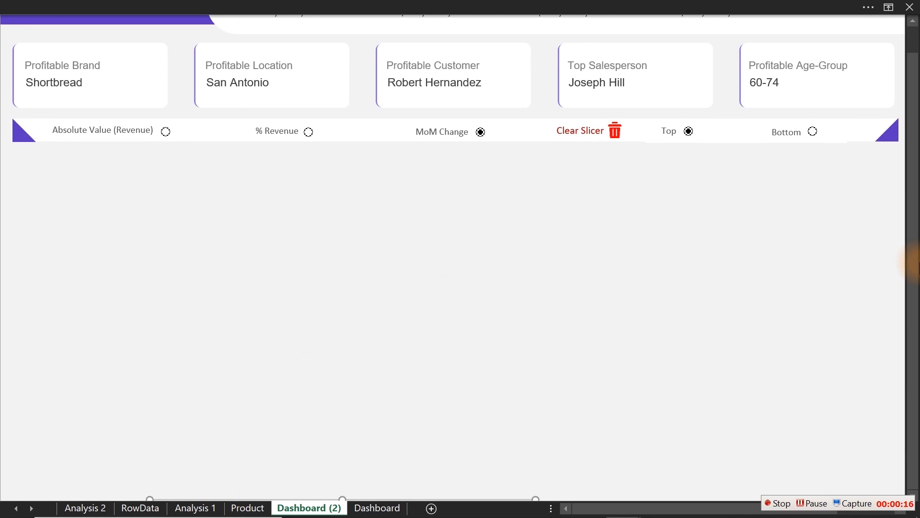
- Paste the five copied white panels below the options bar and align their outer edges with the bar's ends
left_click_drag(910, 256, 910, 131)
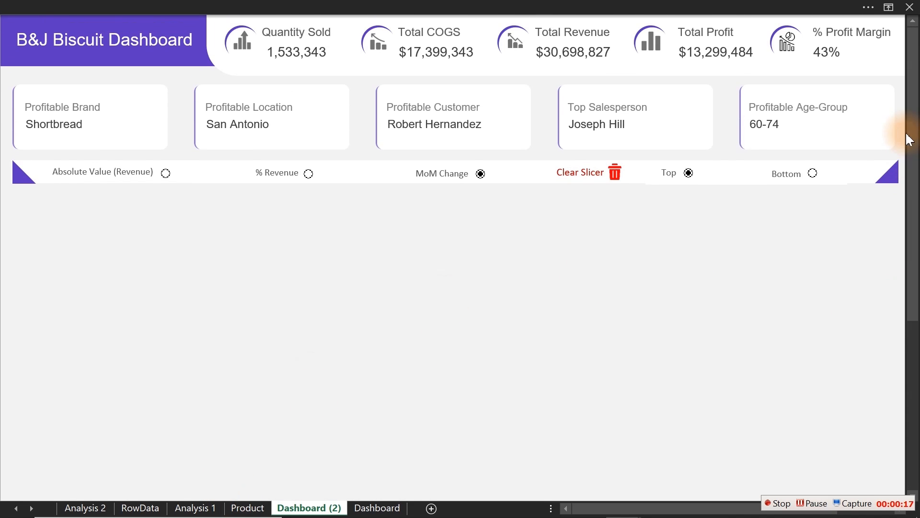
left_click(23, 197)
key("ctrl+v")
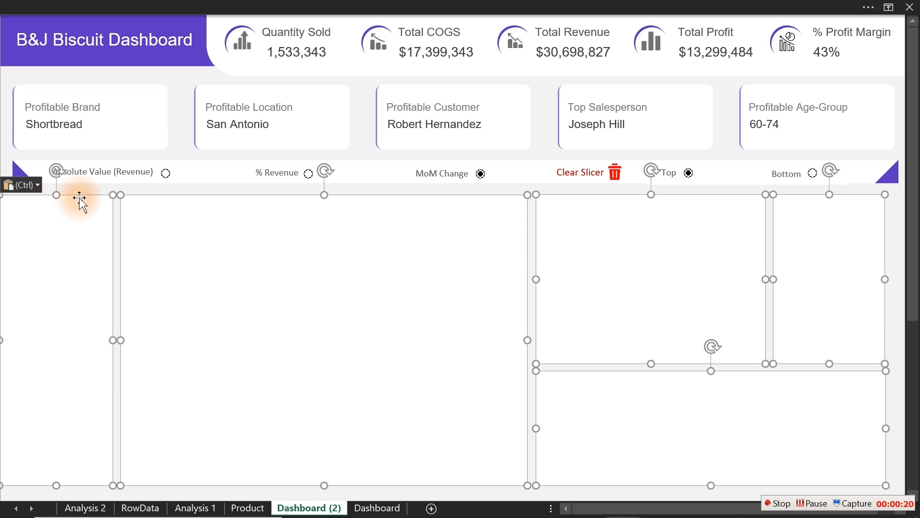
left_click_drag(97, 194, 101, 194)
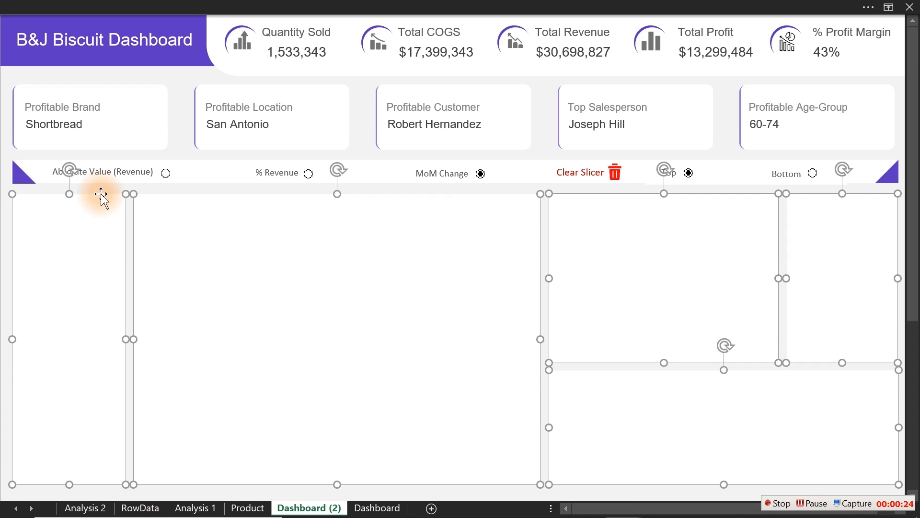
left_click(3, 143)
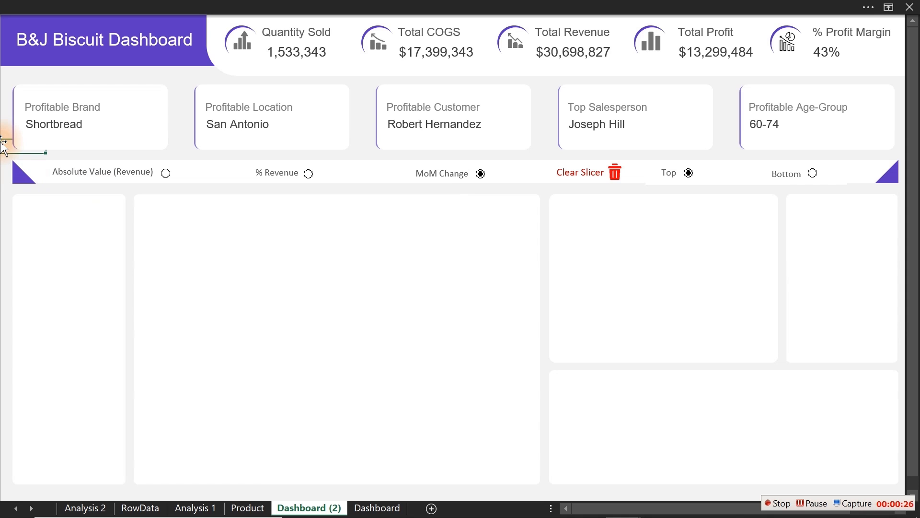
- Draw a rectangle shape inside the large middle panel and reposition it within the panel
left_click(122, 4)
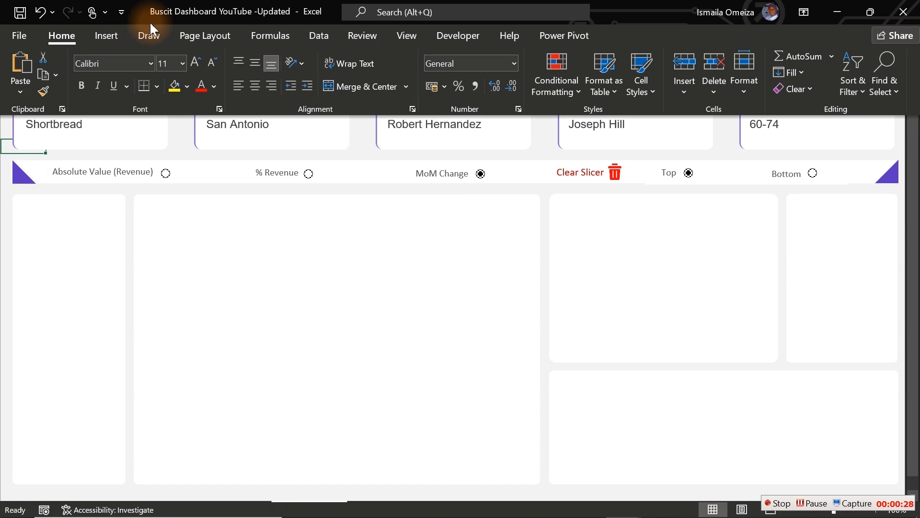
left_click(120, 37)
left_click(166, 97)
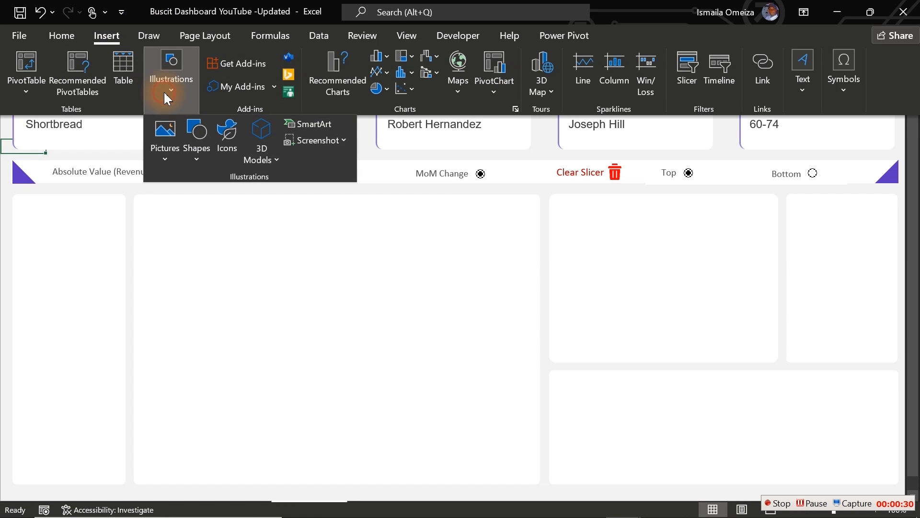
left_click(199, 160)
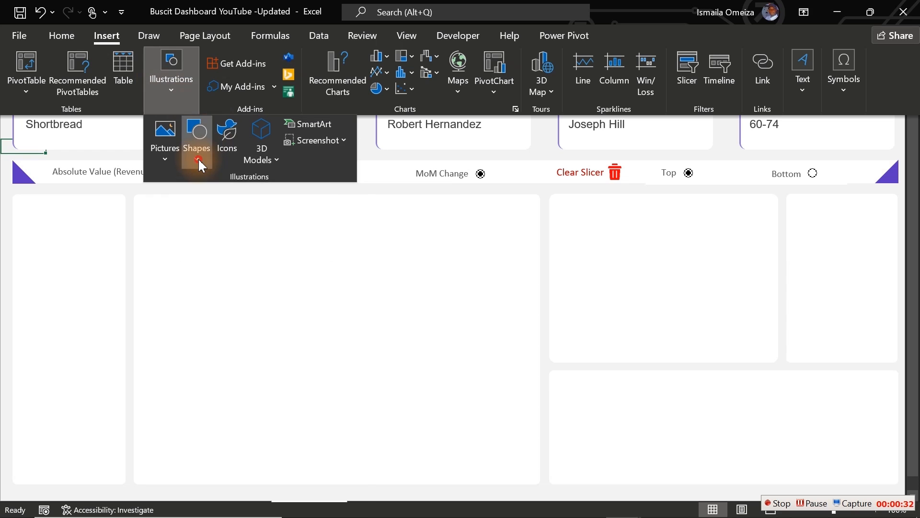
left_click(234, 206)
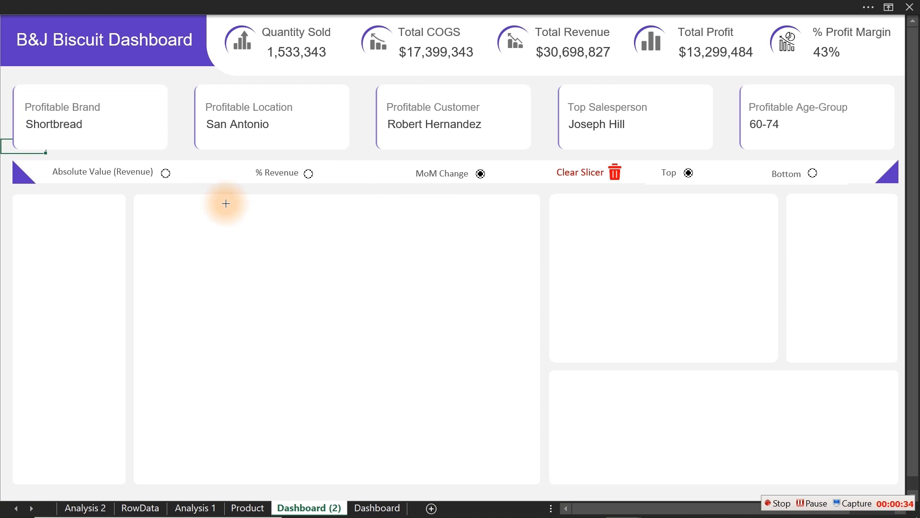
left_click_drag(206, 208, 435, 363)
left_click_drag(349, 263, 295, 286)
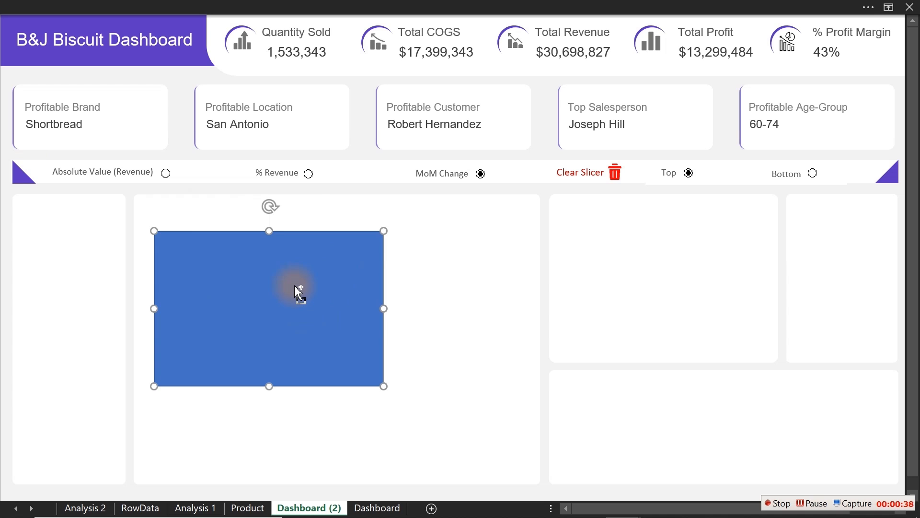
- Give the drawn rectangle a light blue solid fill and no outline, then delete it
key("ctrl+1")
left_click(319, 215)
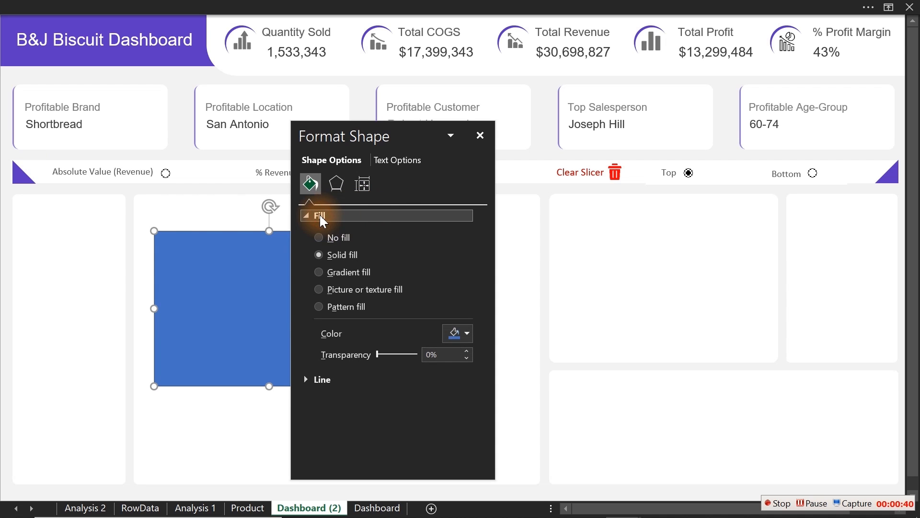
left_click(461, 332)
left_click(524, 254)
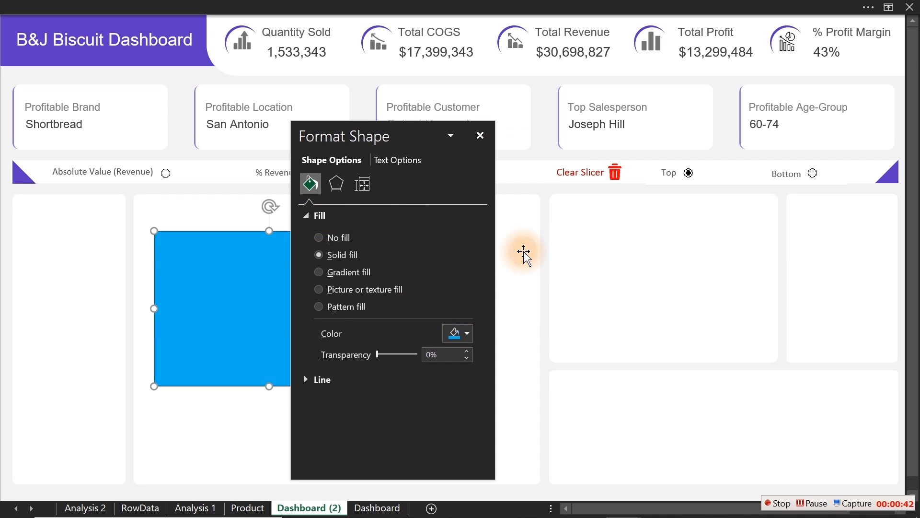
left_click(311, 378)
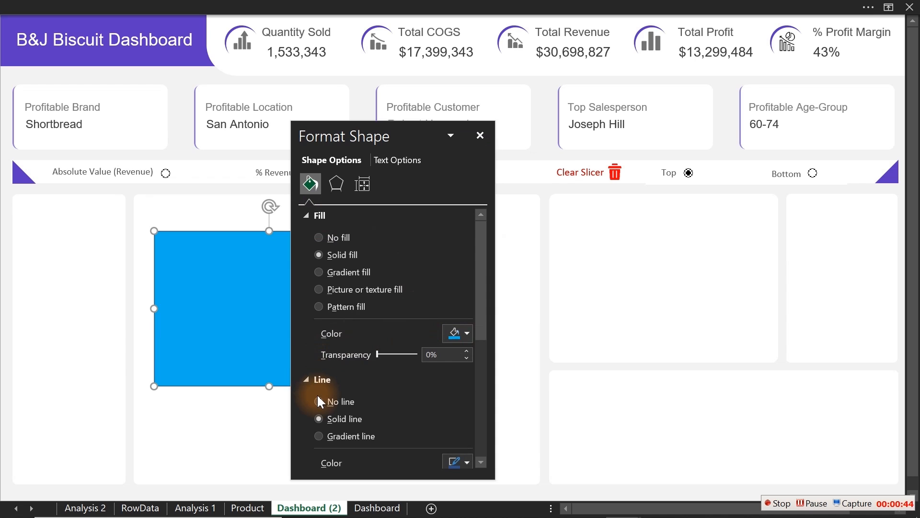
left_click(319, 401)
left_click(480, 137)
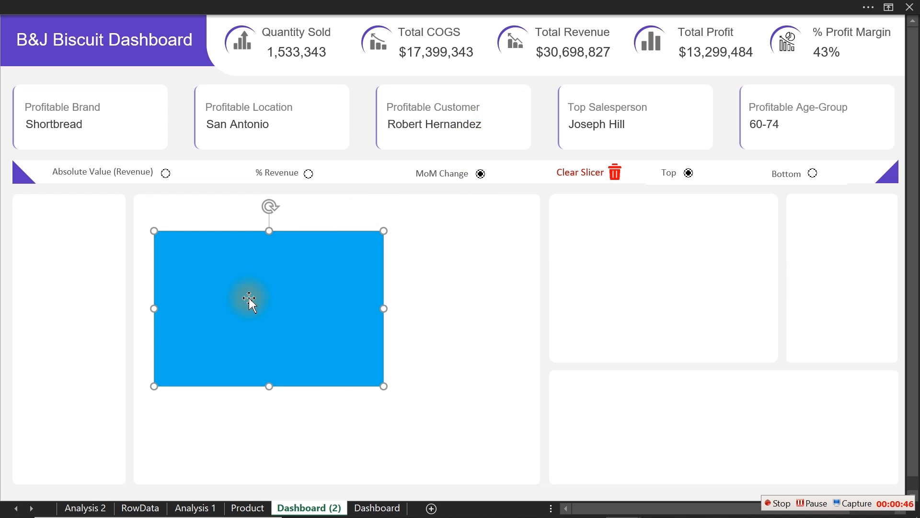
key("Delete")
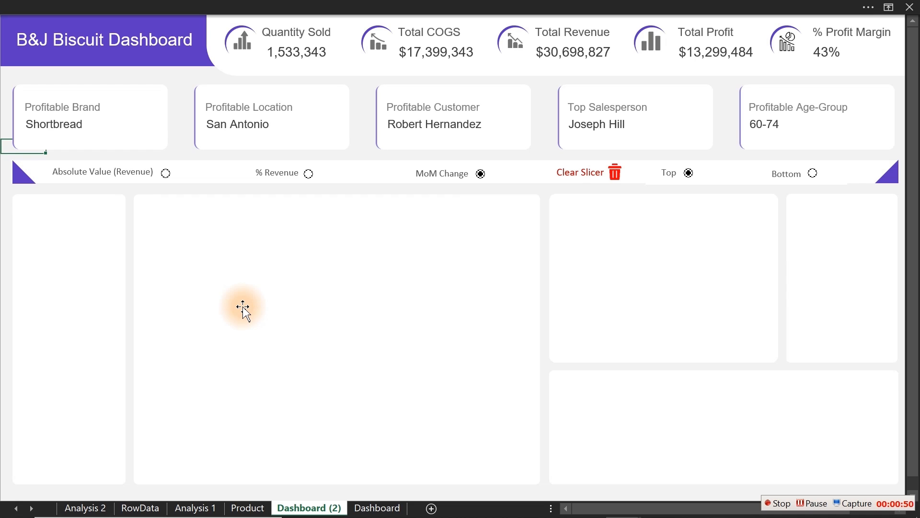
- Duplicate the large middle white panel and switch the copy's fill to a gradient
left_click(243, 309)
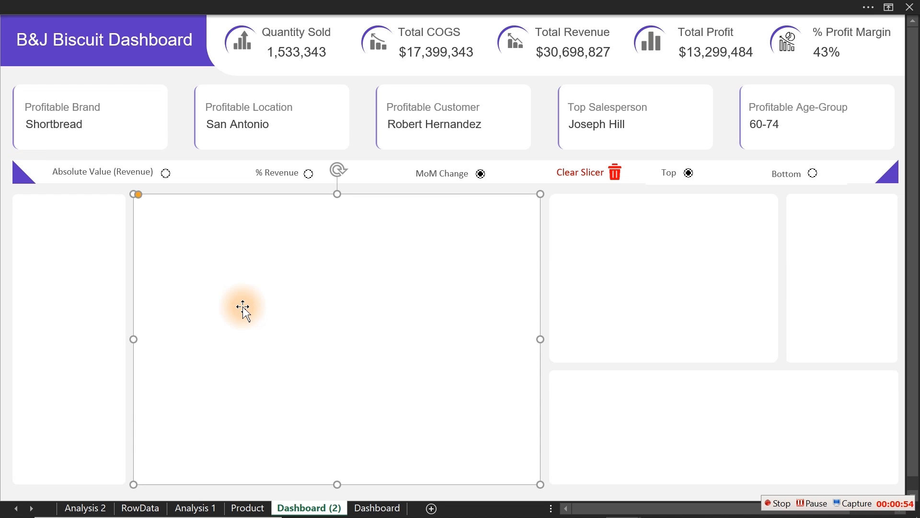
key("ctrl+d")
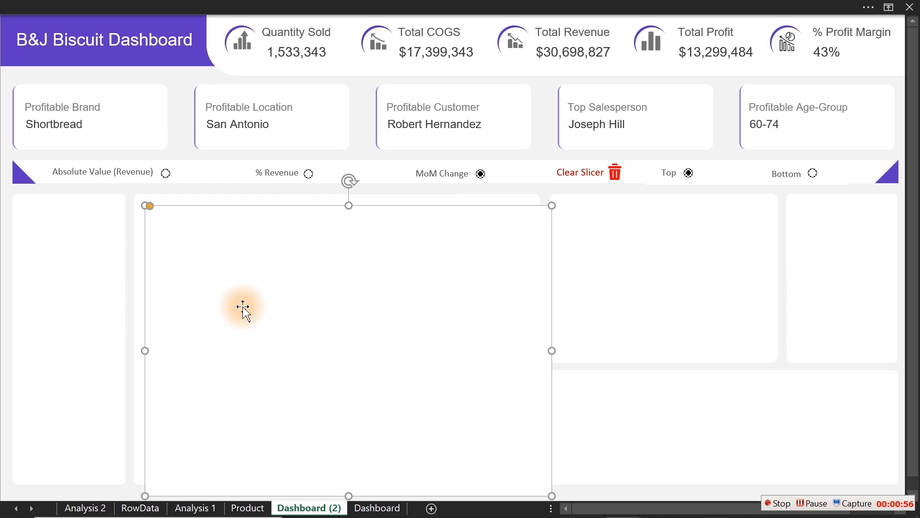
key("ctrl+1")
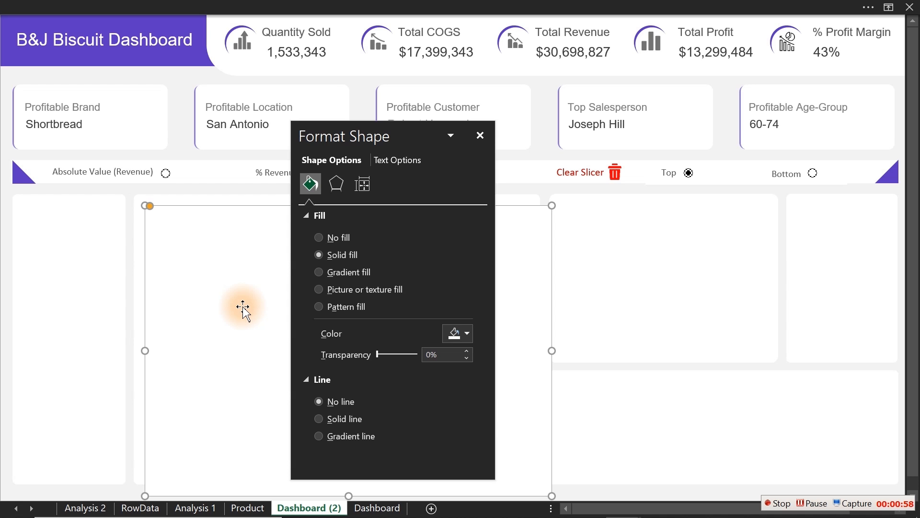
left_click(345, 273)
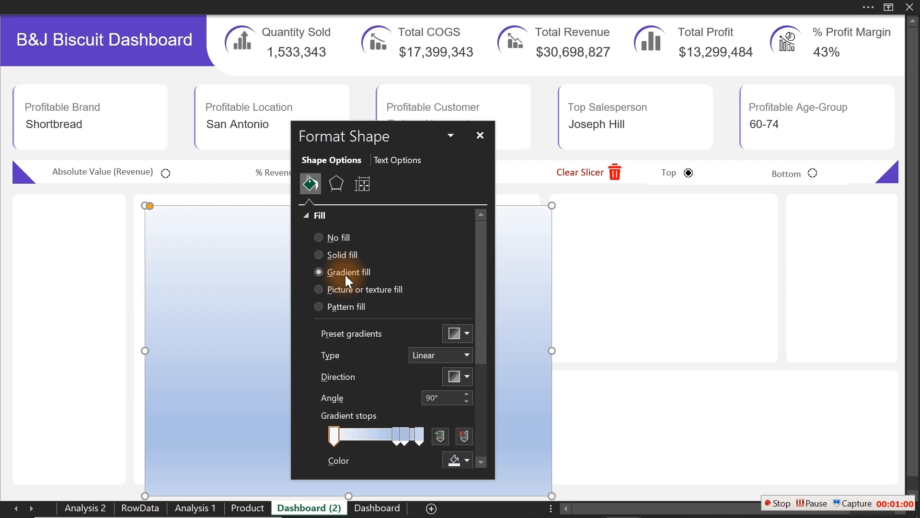
- Remove the gradient stop at the 83% position from the duplicated panel's fill
left_click_drag(368, 138, 676, 75)
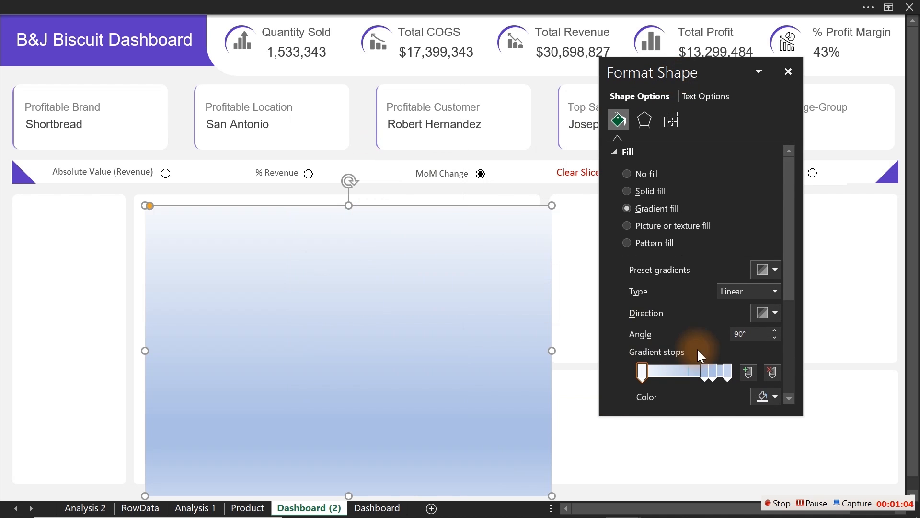
left_click(715, 372)
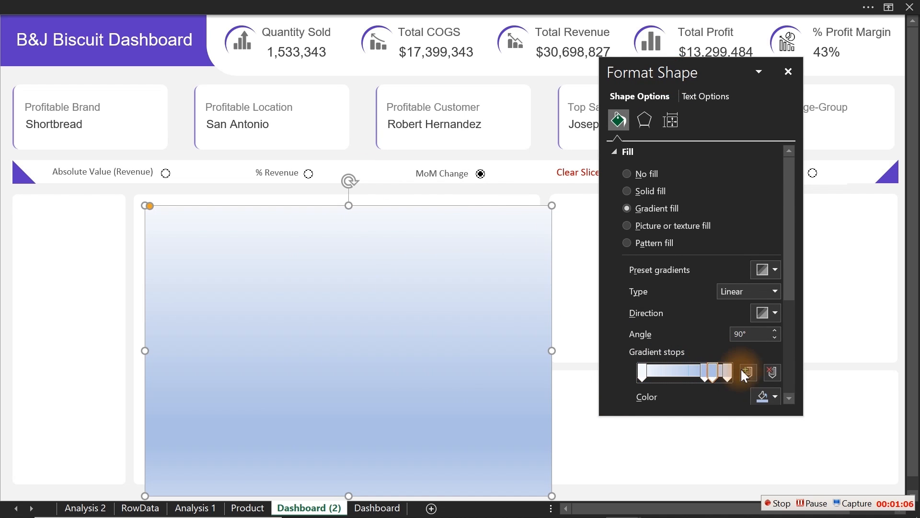
left_click_drag(792, 278, 790, 305)
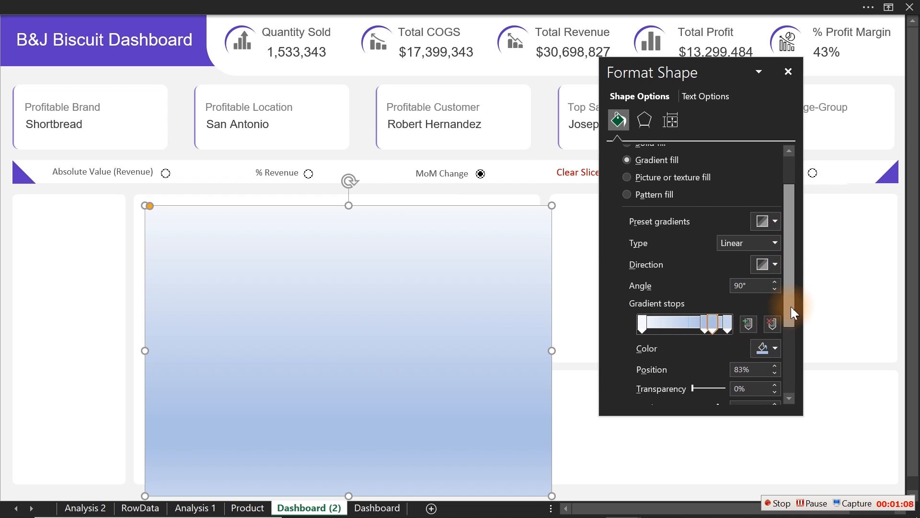
left_click(771, 322)
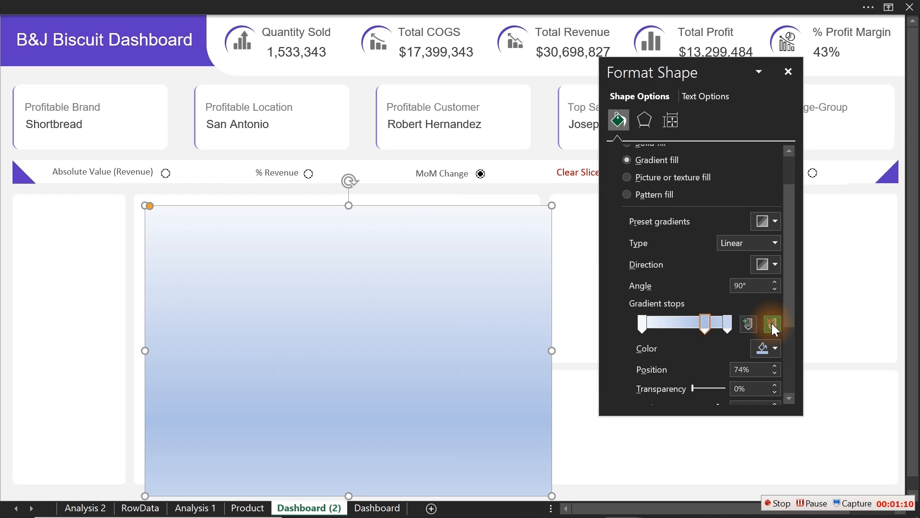
- Move the middle gradient stop of the duplicated panel to the 50% position and color it white
left_click_drag(699, 323, 683, 321)
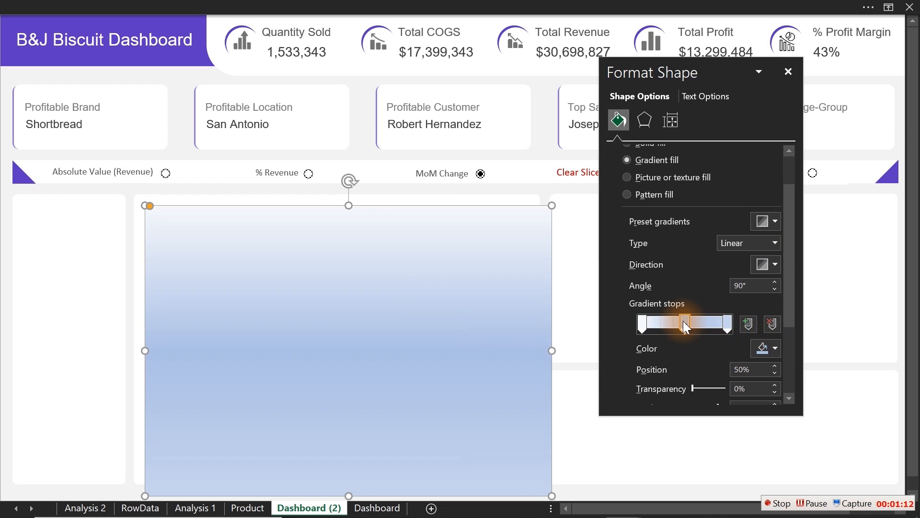
left_click(771, 348)
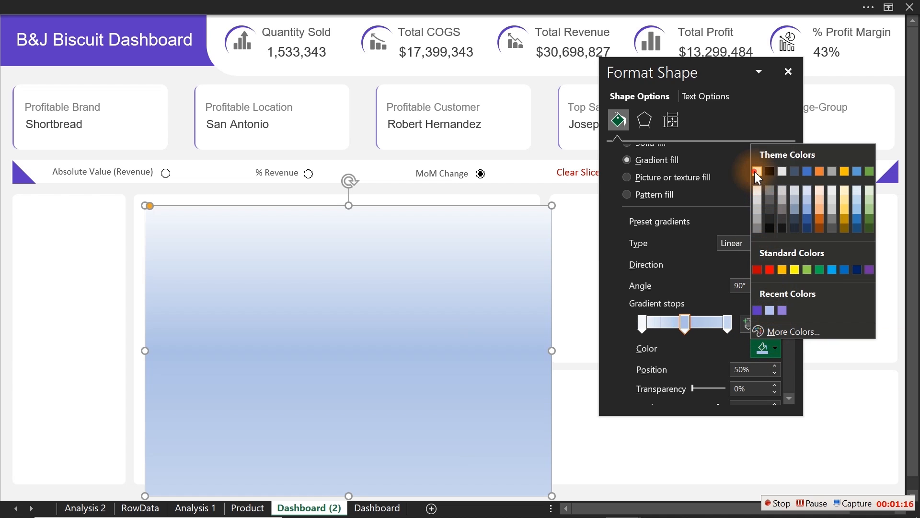
left_click(756, 170)
- Color the first gradient stop at the 0% position dark purple
left_click(642, 326)
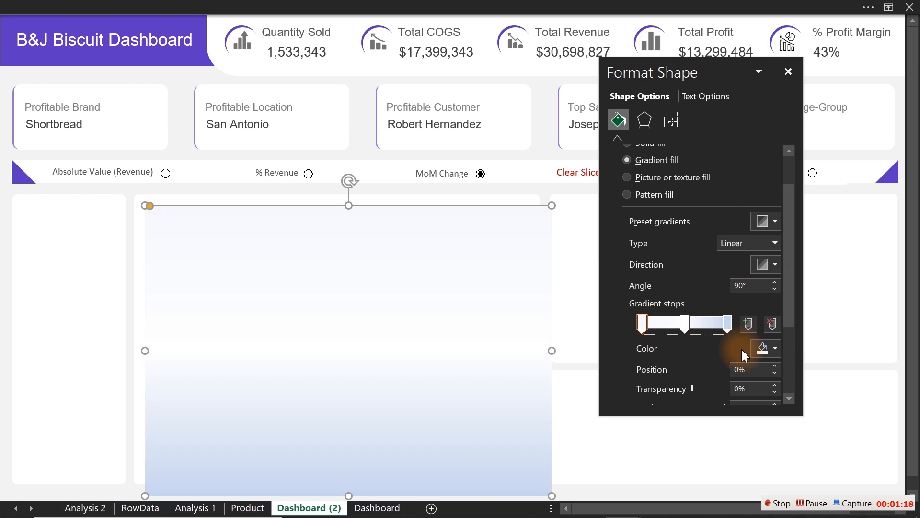
left_click(771, 348)
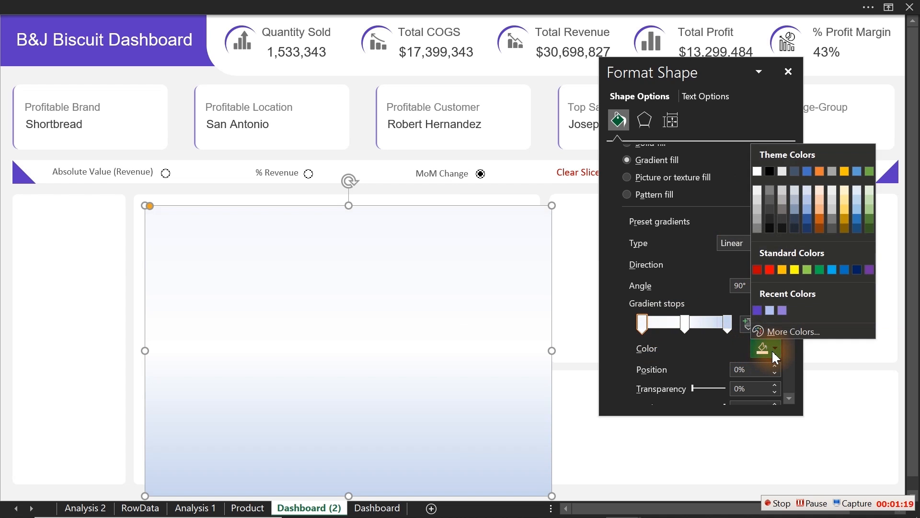
left_click(757, 311)
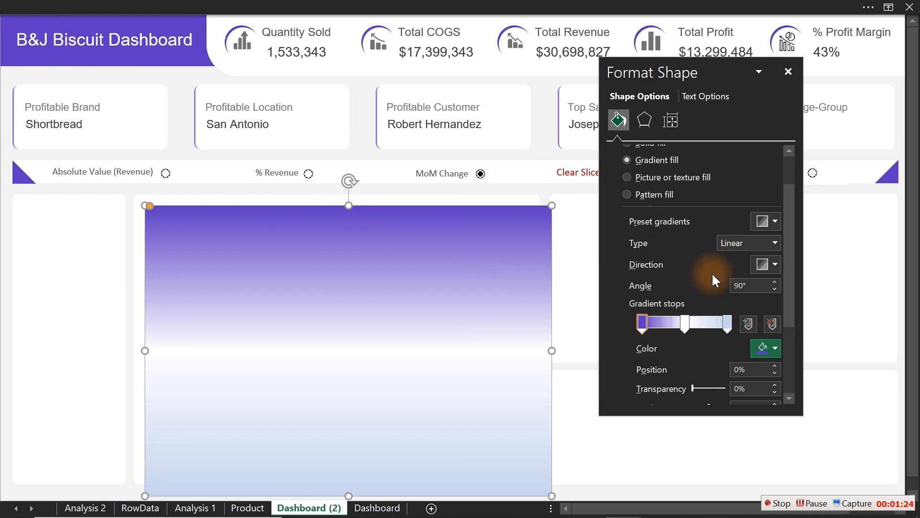
- Color the gradient stops at 100% and 0% light purple and run the linear gradient horizontally at a 0° angle
left_click(724, 321)
left_click(769, 347)
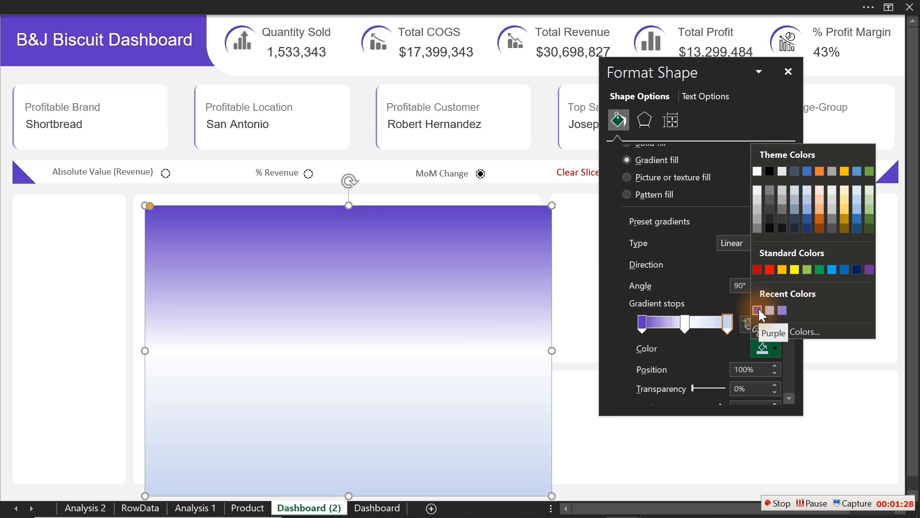
left_click(781, 311)
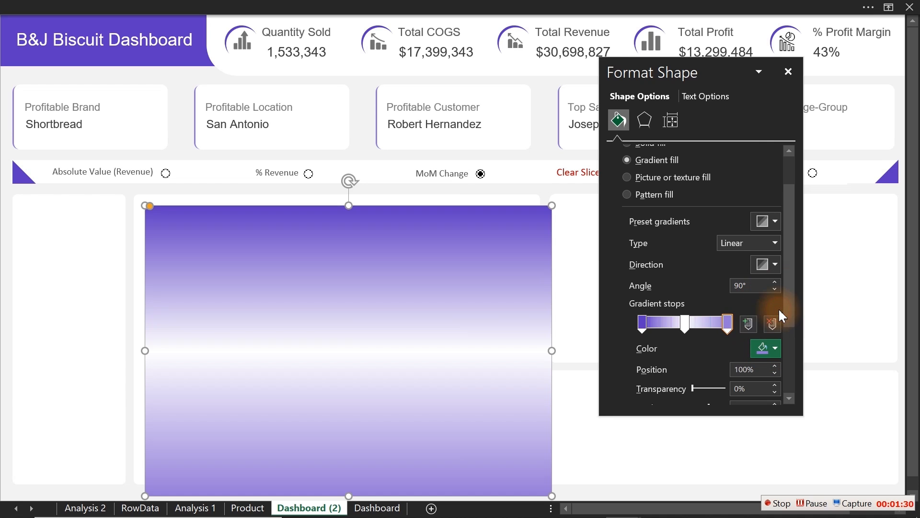
left_click(642, 322)
left_click(768, 348)
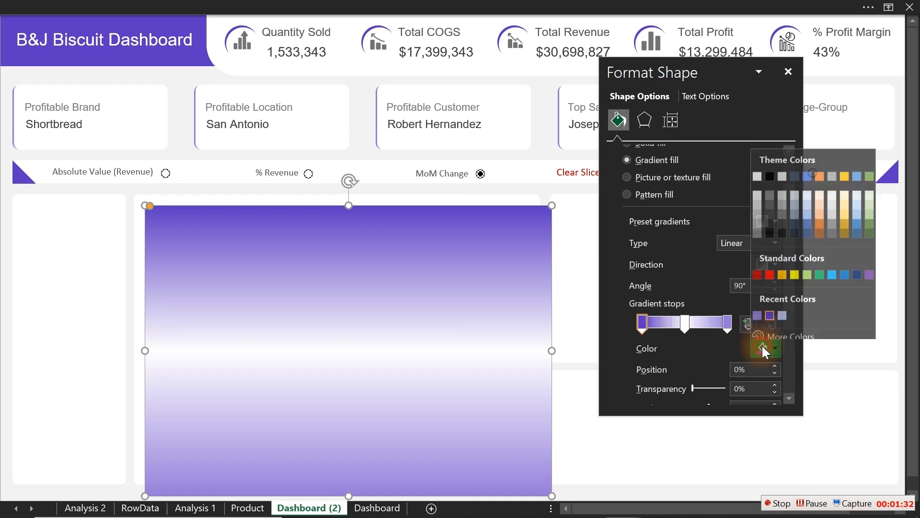
left_click(757, 310)
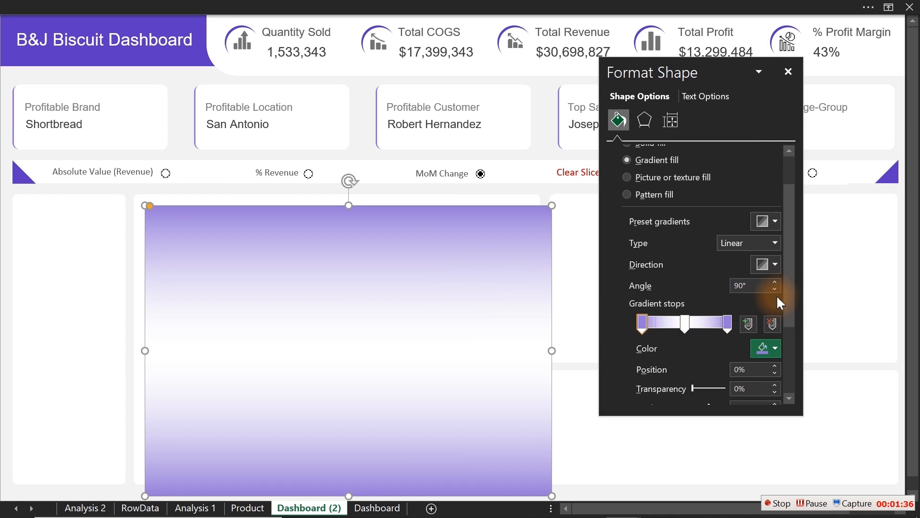
left_click(767, 264)
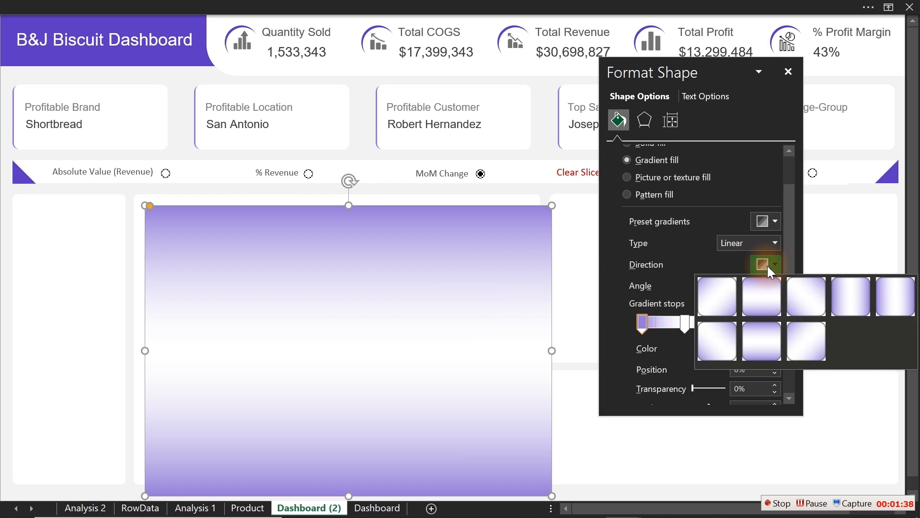
left_click(854, 297)
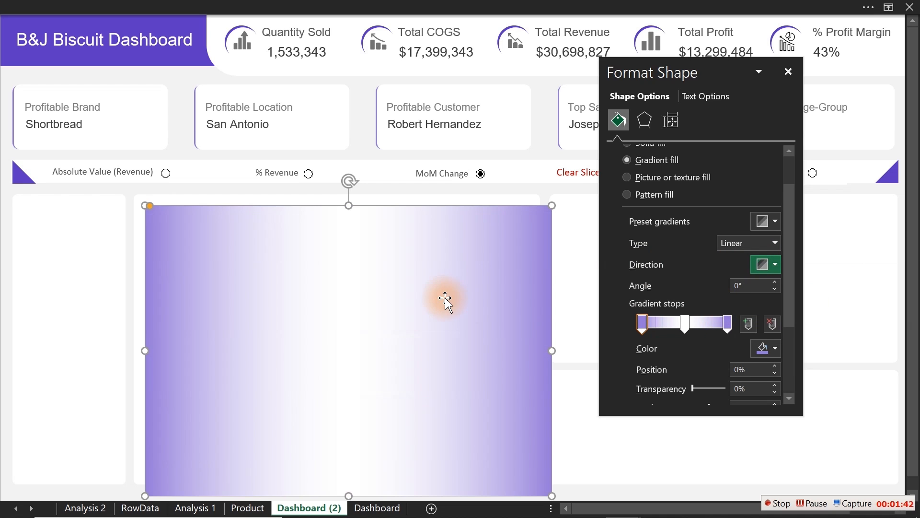
- Align the gradient copy over the large middle white panel and send it to the back
left_click_drag(391, 293, 378, 284)
right_click(378, 284)
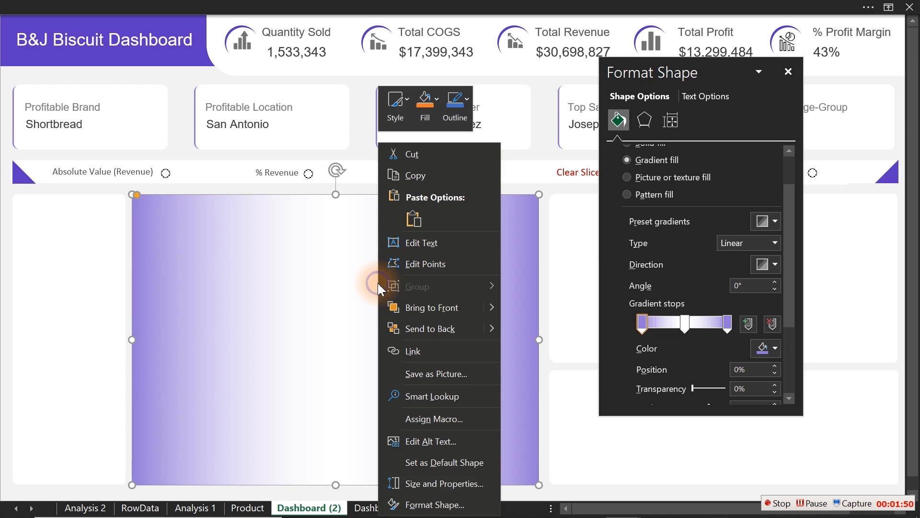
left_click(432, 329)
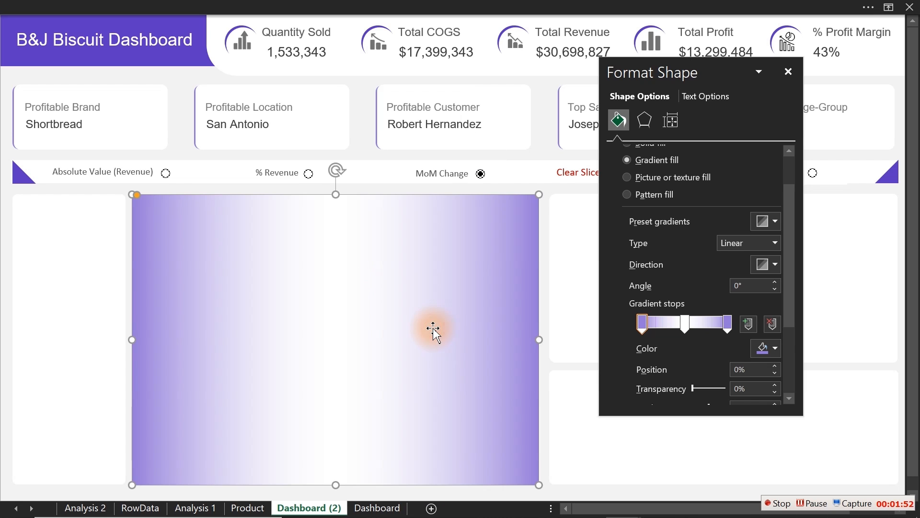
- Nudge the gradient copy behind the middle panel until only a thin purple strip shows along the panel's upper edge
key("Right")
key("Right")
key("Right")
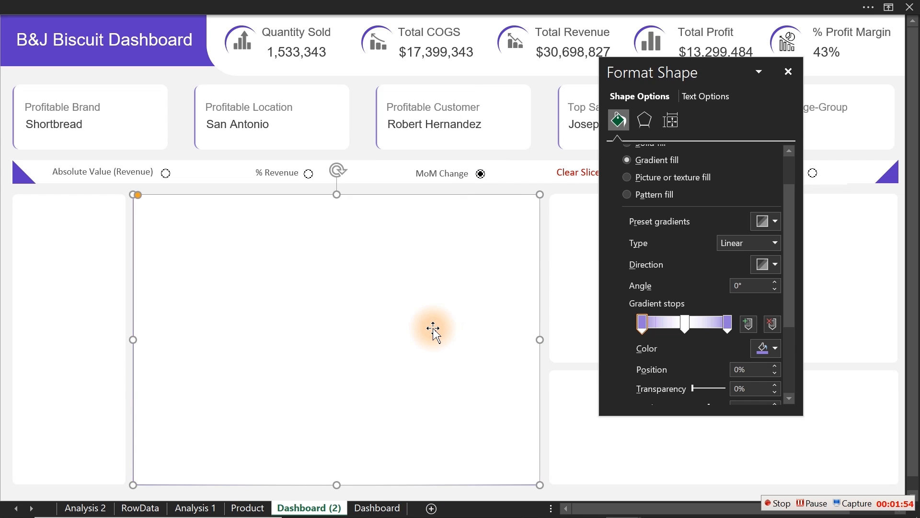
key("Right")
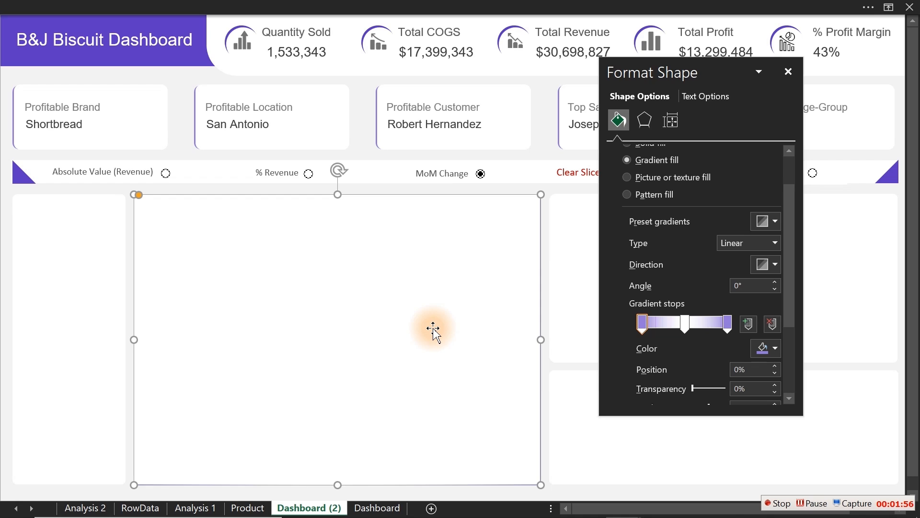
key("Left")
key("Up")
key("Up")
key("Up")
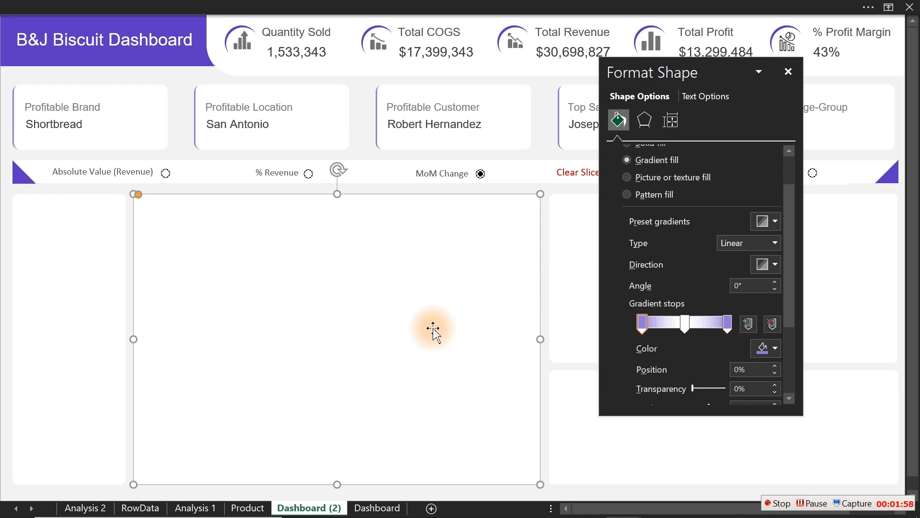
key("Up")
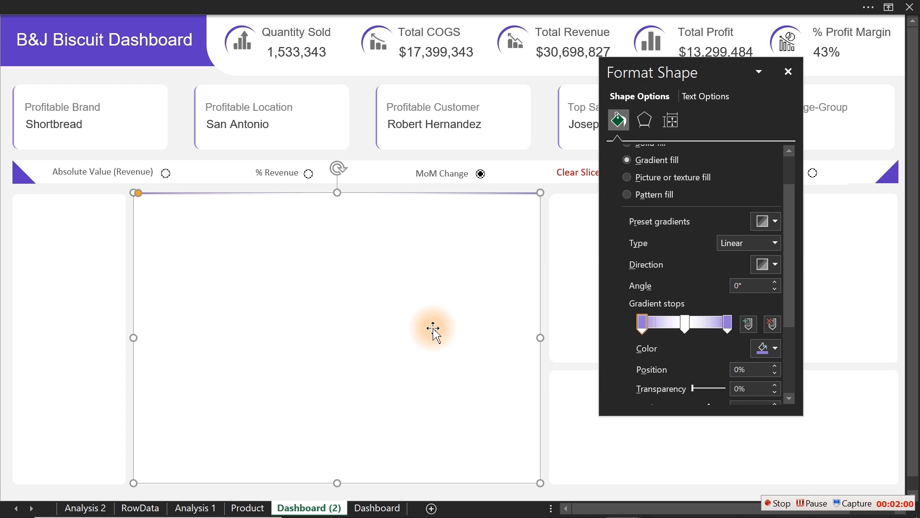
left_click(181, 77)
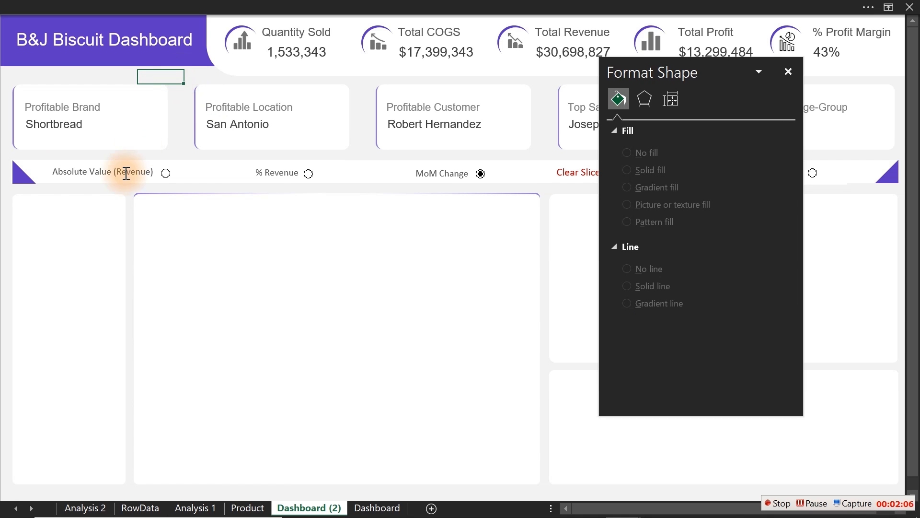
- Duplicate the narrow white panel beside the middle one and give the copy the purple-white gradient fill at a 270° angle
left_click(97, 226)
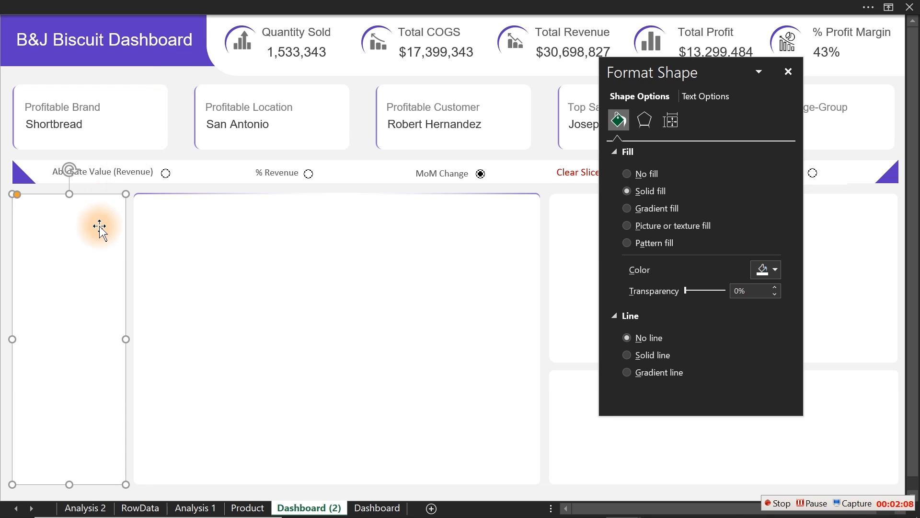
key("ctrl+d")
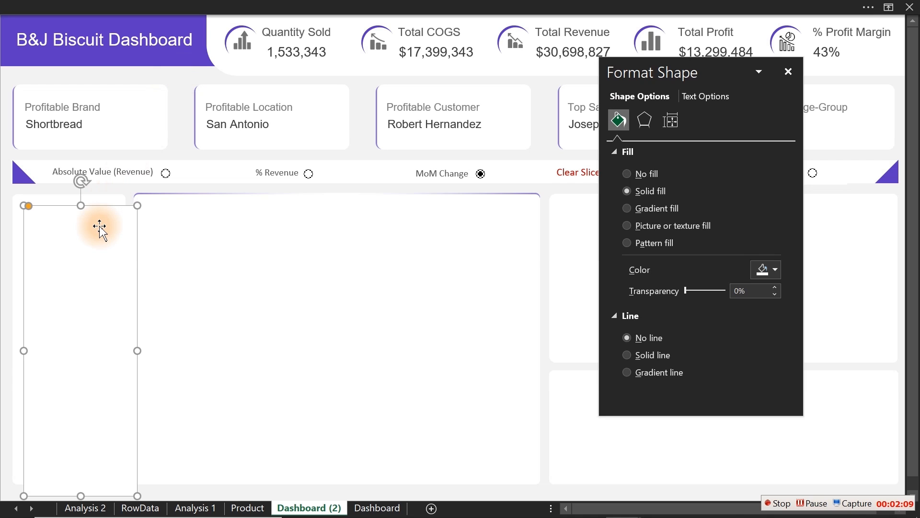
left_click(628, 208)
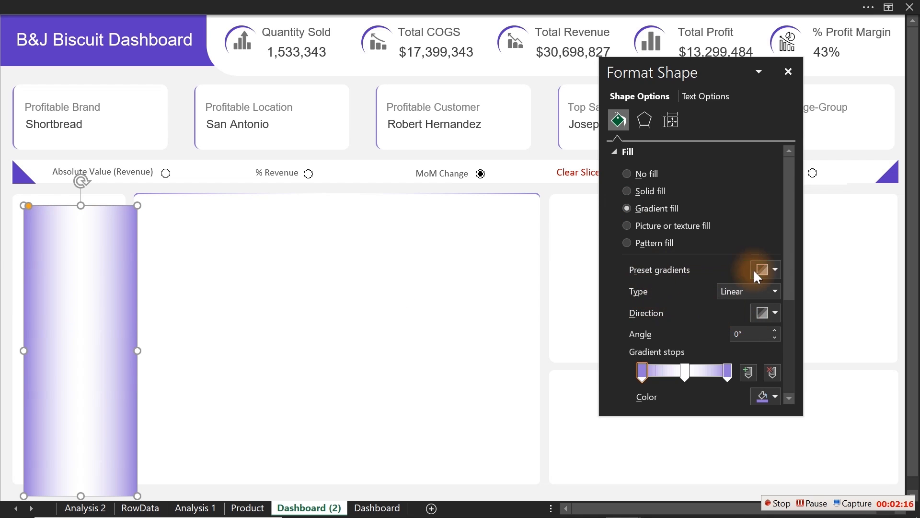
left_click_drag(784, 259, 786, 320)
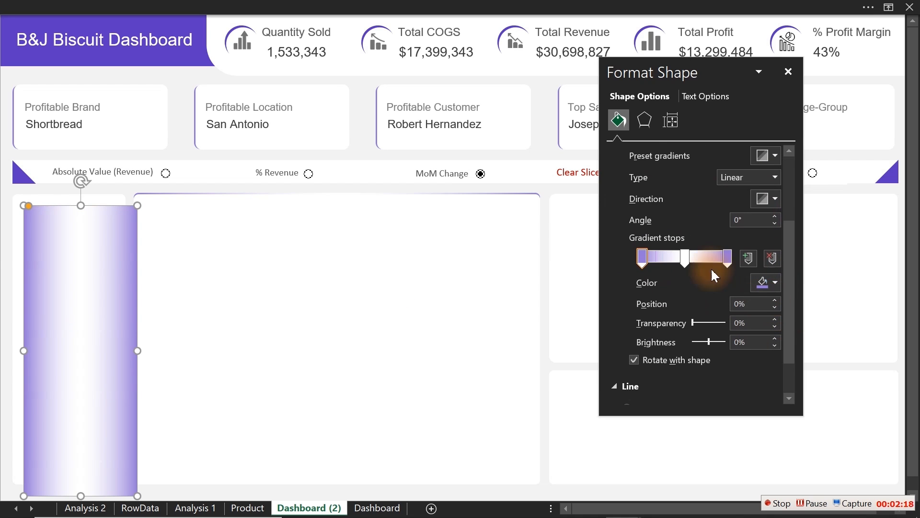
left_click(773, 198)
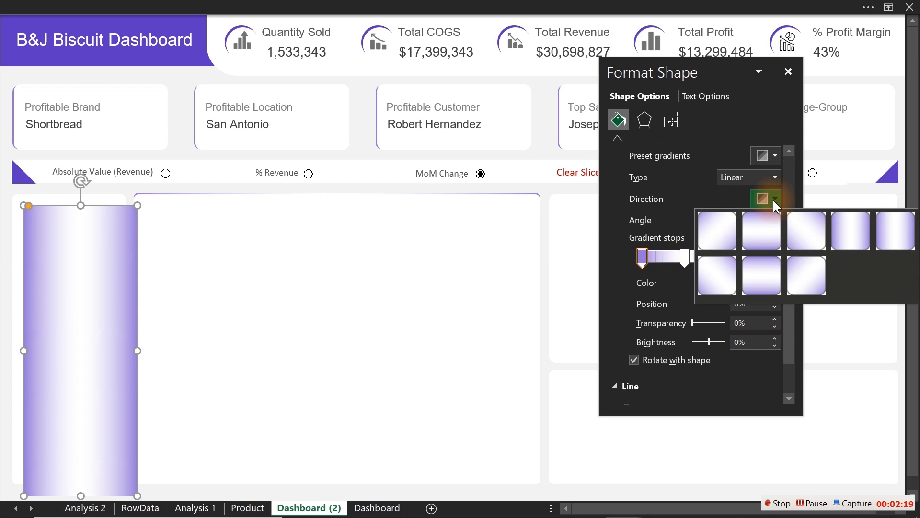
left_click(769, 278)
- Place the gradient copy behind the narrow panel, offset slightly so a thin purple strip shows along its right edge
left_click_drag(99, 328, 86, 317)
right_click(87, 320)
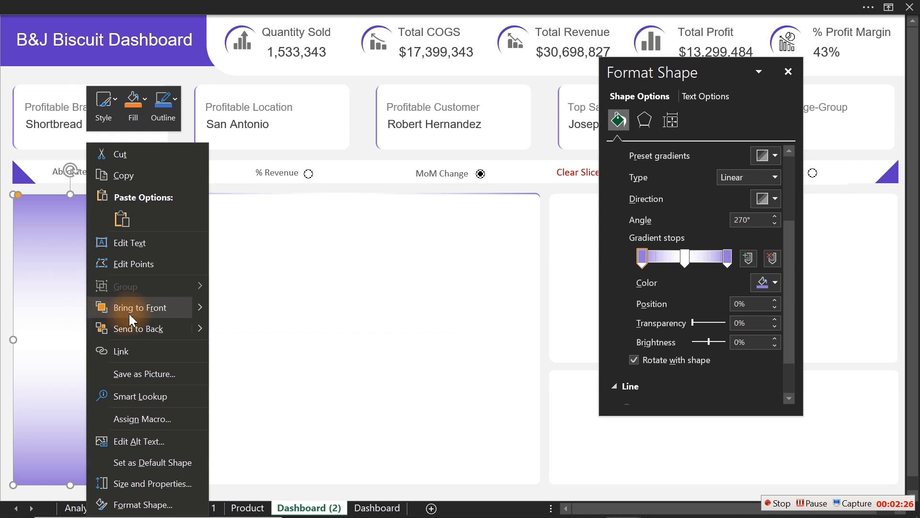
left_click(146, 329)
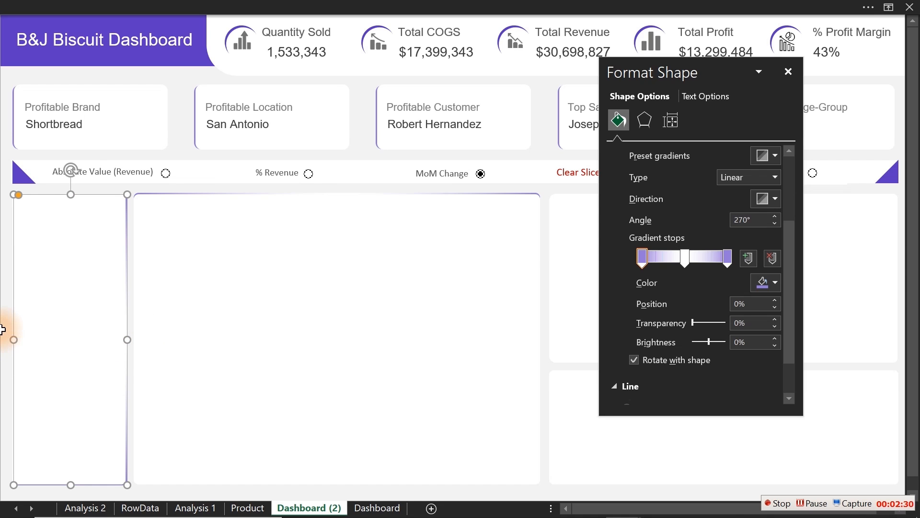
left_click(5, 313)
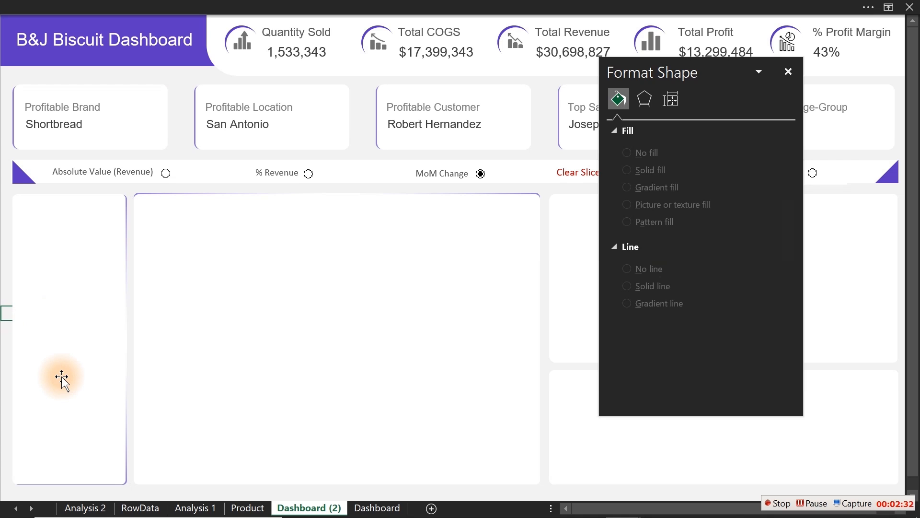
left_click(76, 494)
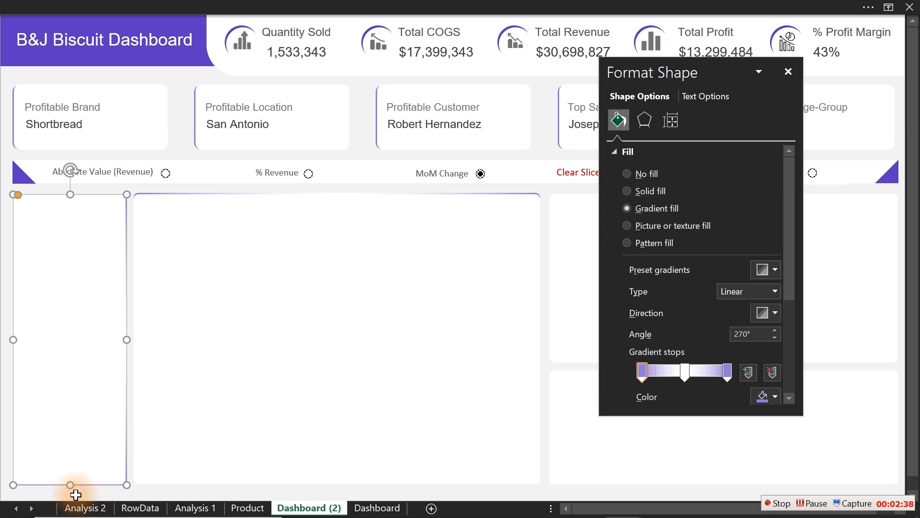
key("Up")
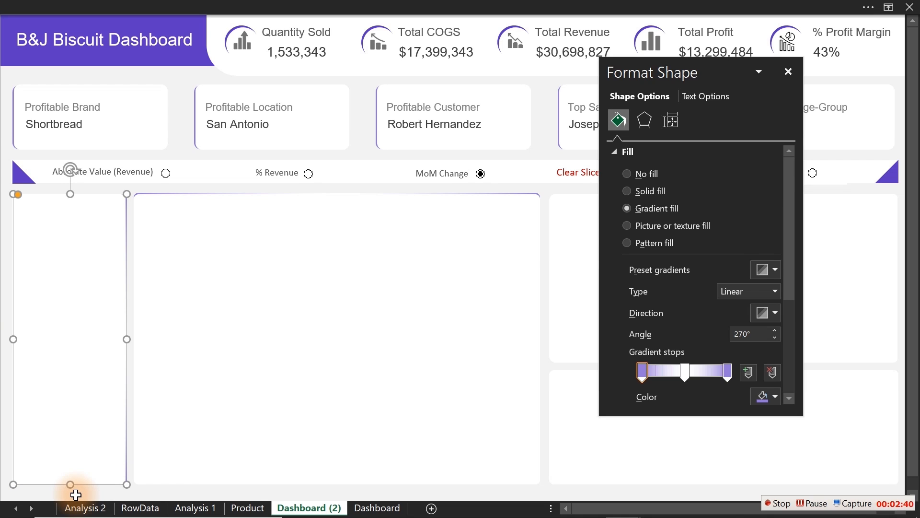
left_click(5, 381)
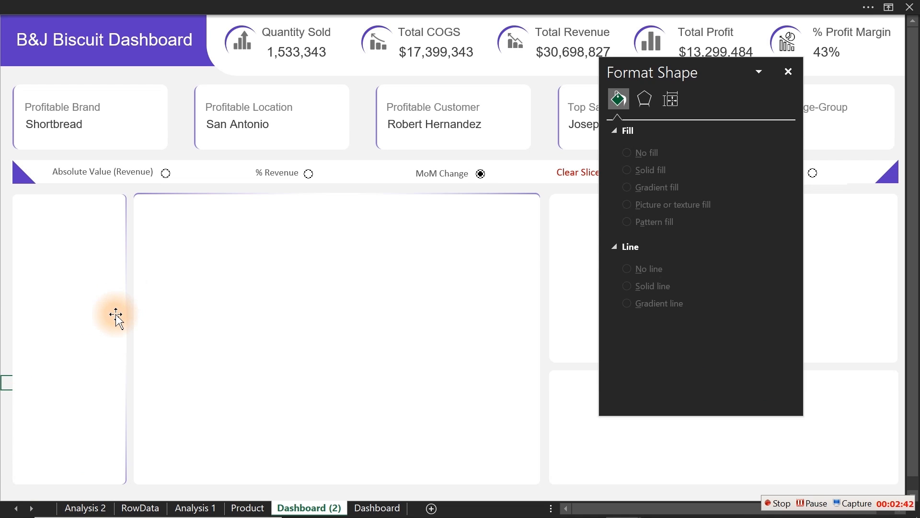
- Duplicate the three white panels to the right of the large middle panel together
left_click_drag(731, 72, 348, 136)
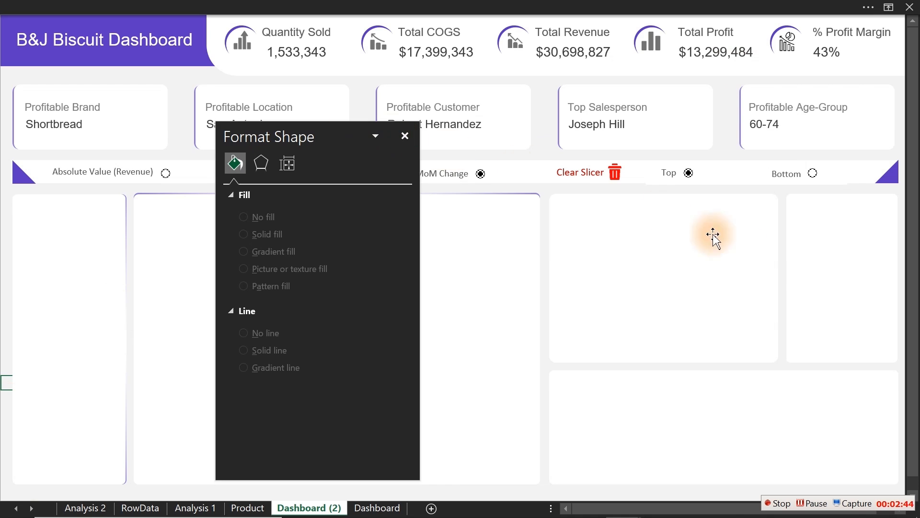
left_click(704, 275)
left_click(831, 275, "shift")
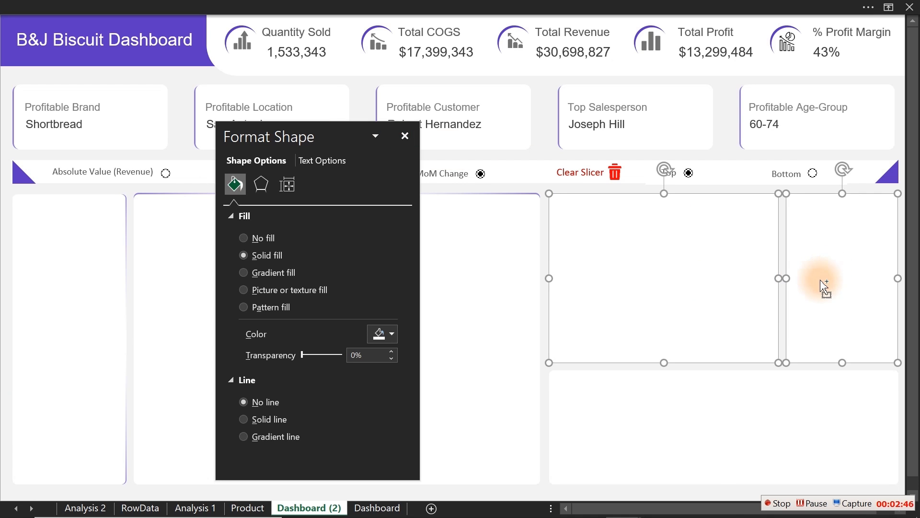
left_click(777, 420, "shift")
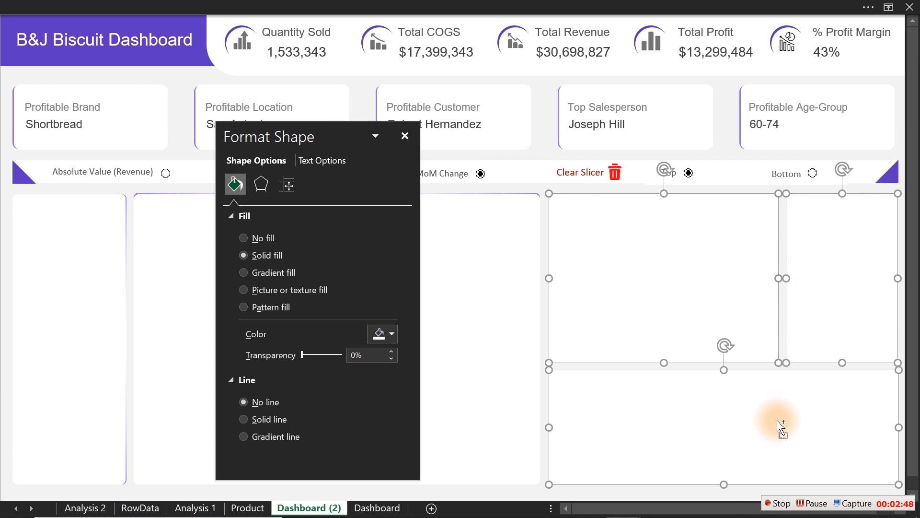
key("ctrl+d")
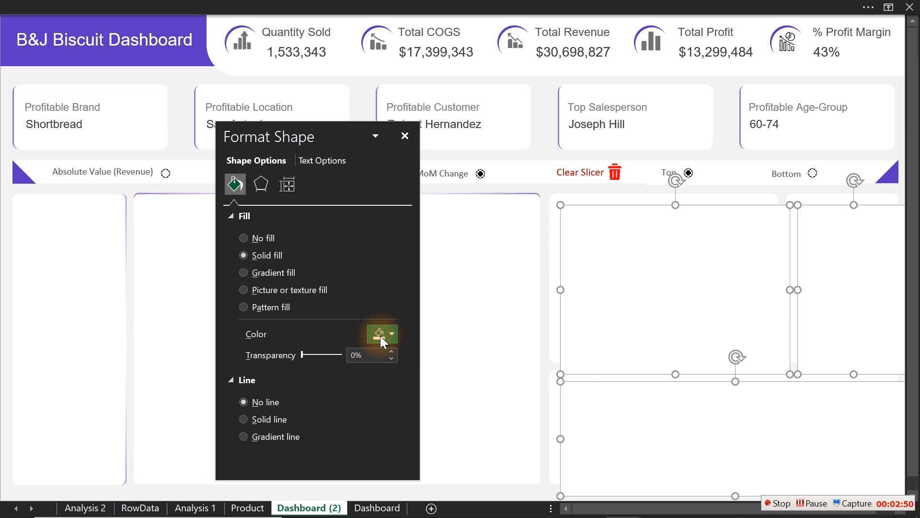
- Give the three panel copies the purple-white linear gradient fill with its direction set to a 0° angle
left_click(255, 273)
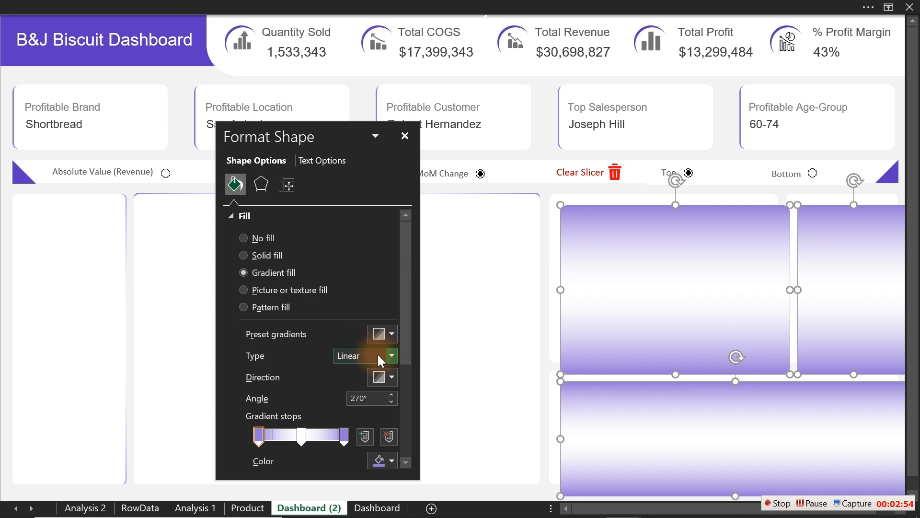
left_click(389, 377)
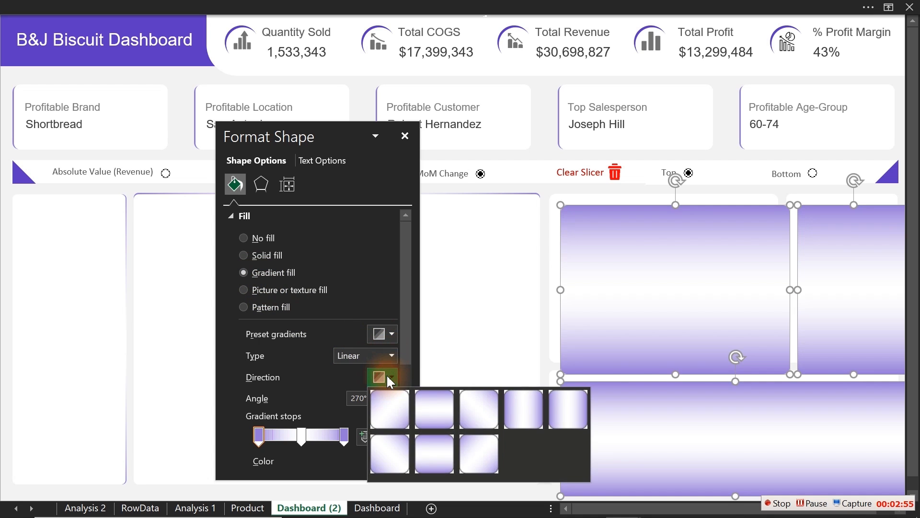
left_click(520, 411)
- Align the three gradient copies exactly over their original white panels and send them to the back
left_click_drag(716, 297, 707, 288)
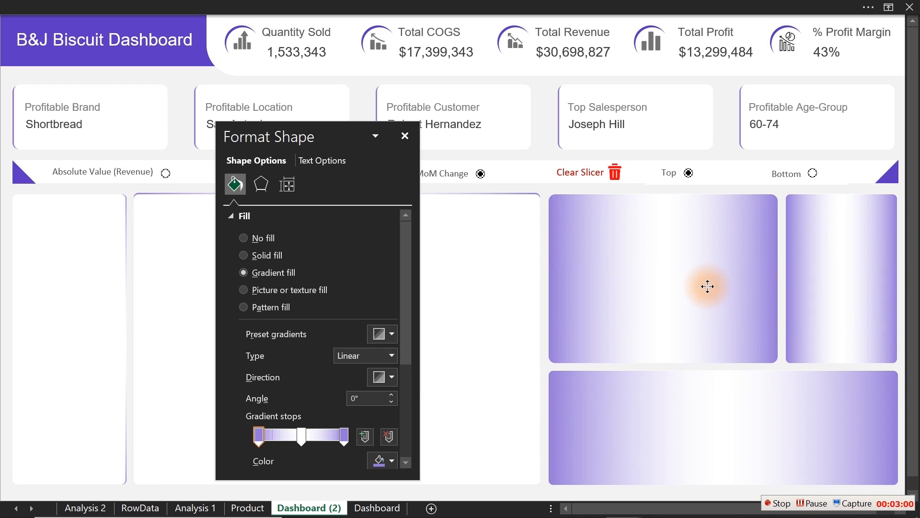
left_click_drag(707, 286, 708, 286)
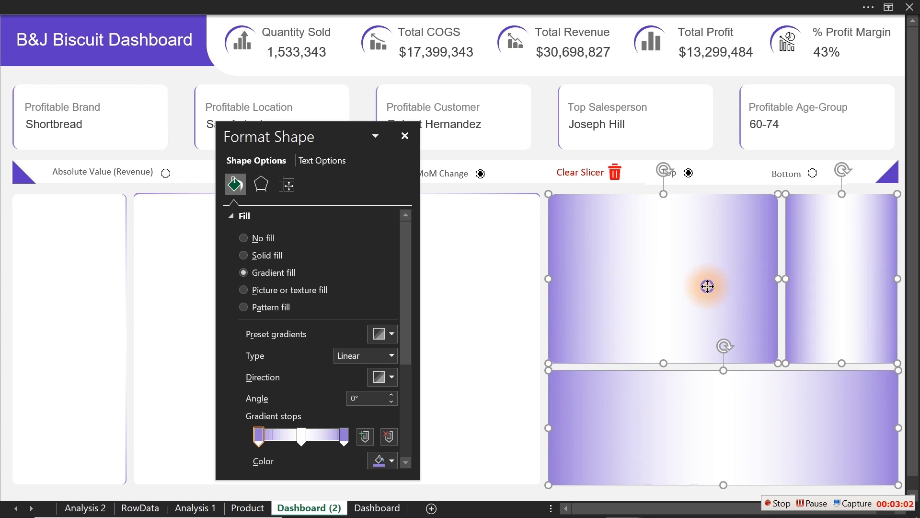
right_click(707, 286)
left_click(761, 142)
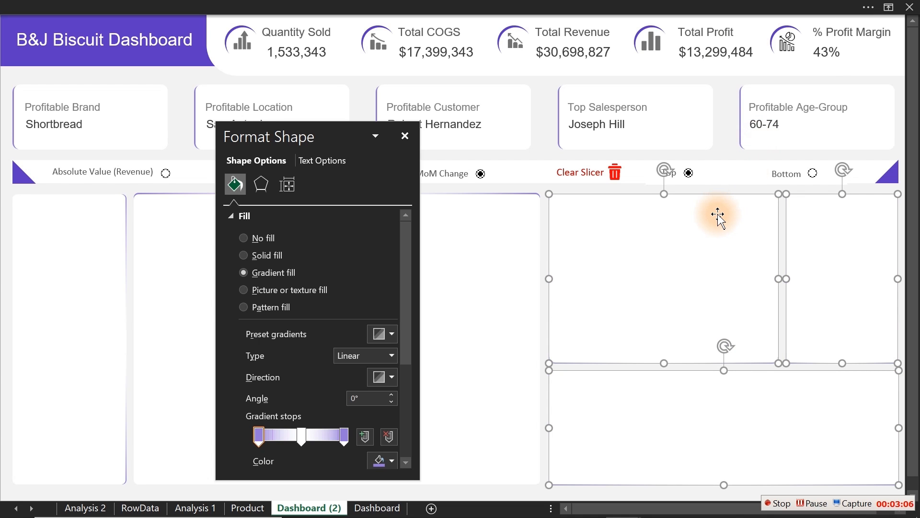
- Nudge the three gradient copies upward until a thin purple strip shows along each panel's upper edge, and close the formatting pane
key("Up")
key("Up")
key("Up")
key("Up")
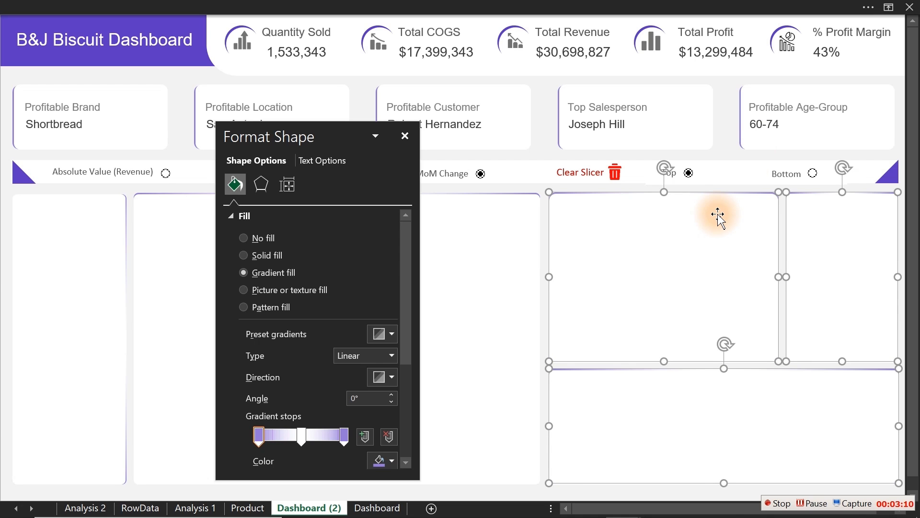
left_click(405, 136)
left_click(366, 113)
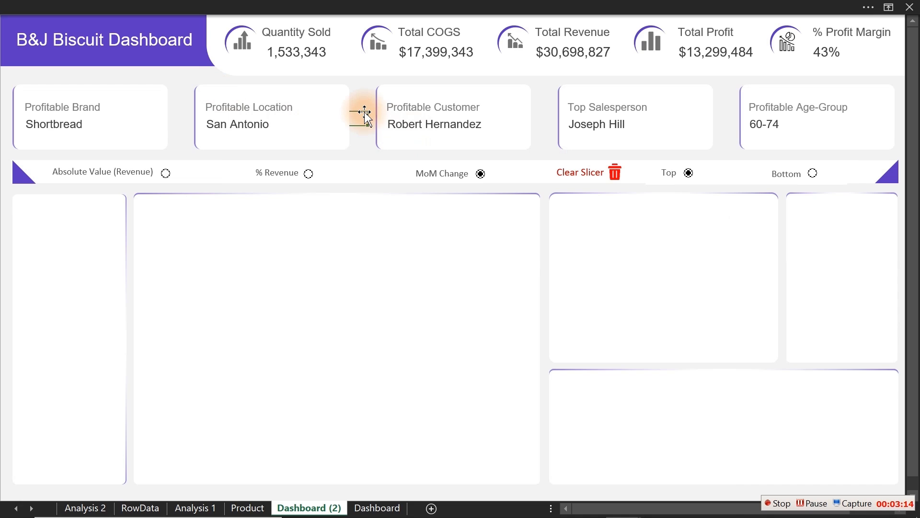
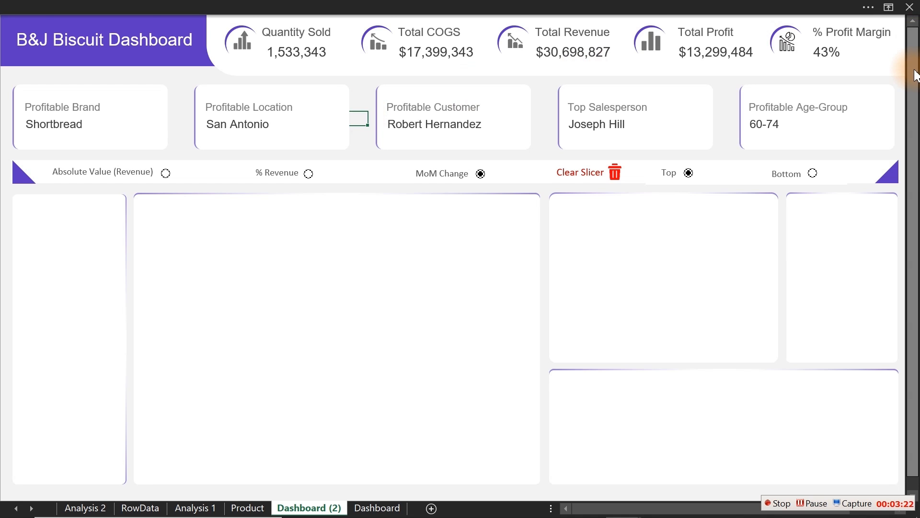
- Bring the monthly line chart, weekday column chart and quarterly column chart below the dashboard to the front
left_click_drag(913, 70, 913, 253)
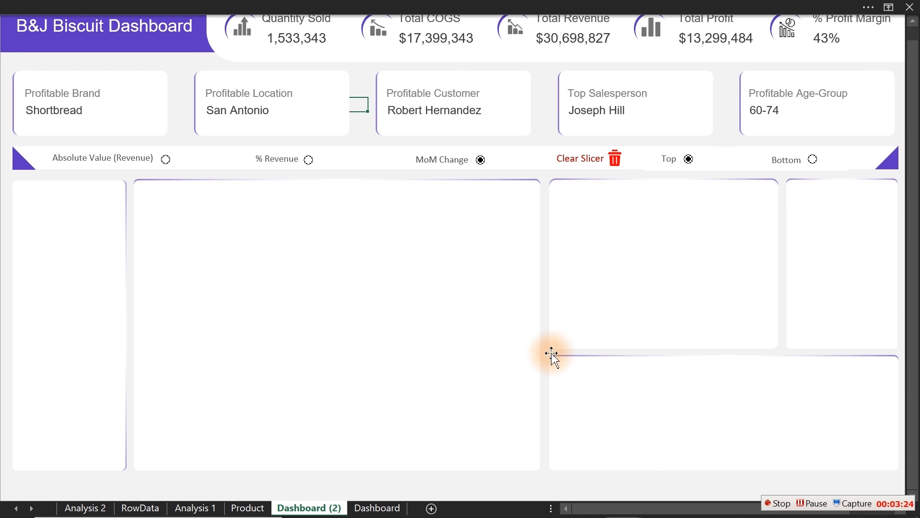
left_click(544, 330)
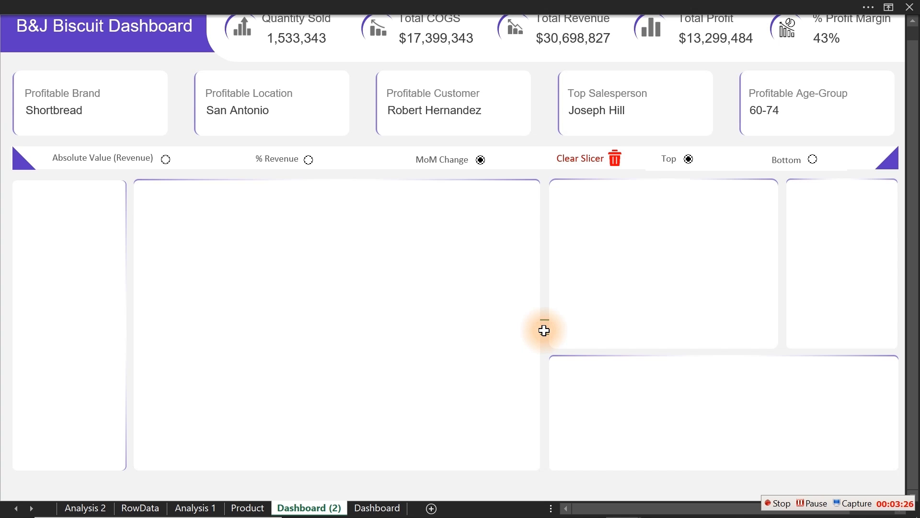
key("Down")
key("Down")
key("Down")
key("Down")
key("Down")
key("Down")
key("Down")
key("Down")
key("Down")
key("Down")
key("Down")
key("Down")
key("Down")
key("Down")
key("Down")
key("Down")
key("Down")
key("Down")
key("Down")
key("Down")
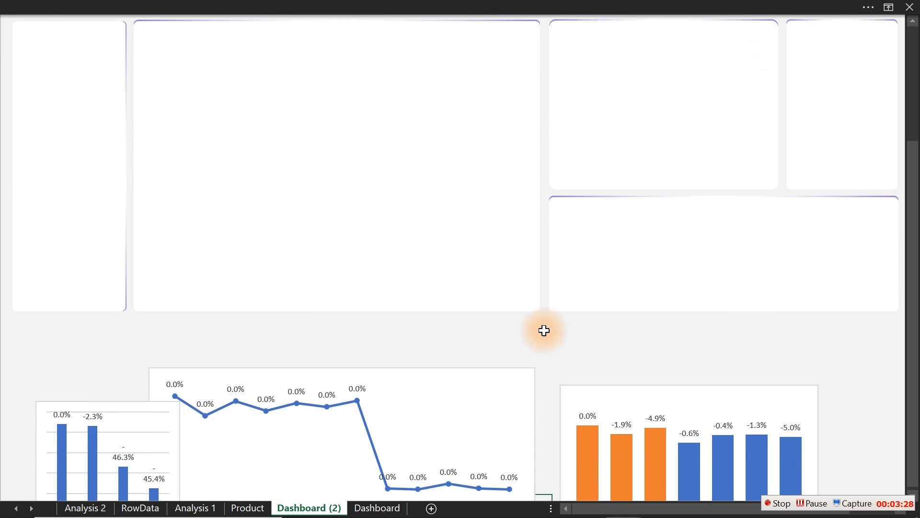
left_click(511, 335)
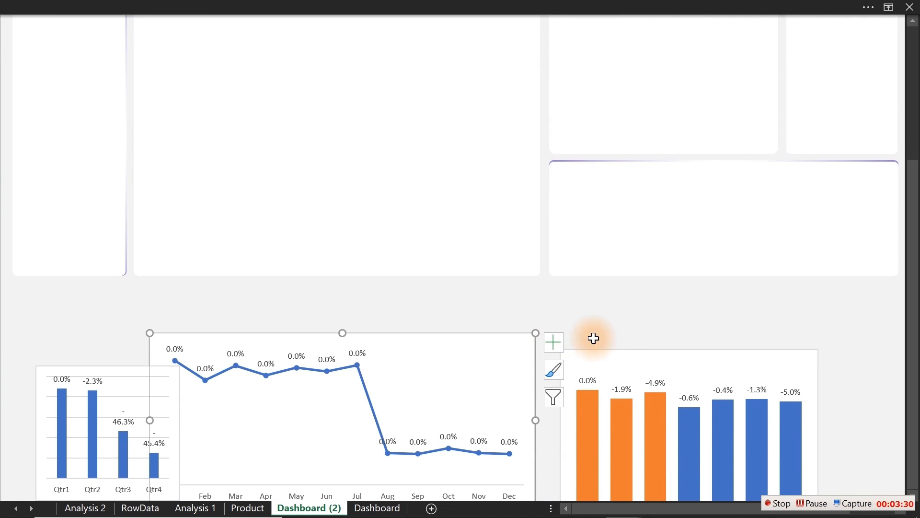
left_click(622, 353, "ctrl")
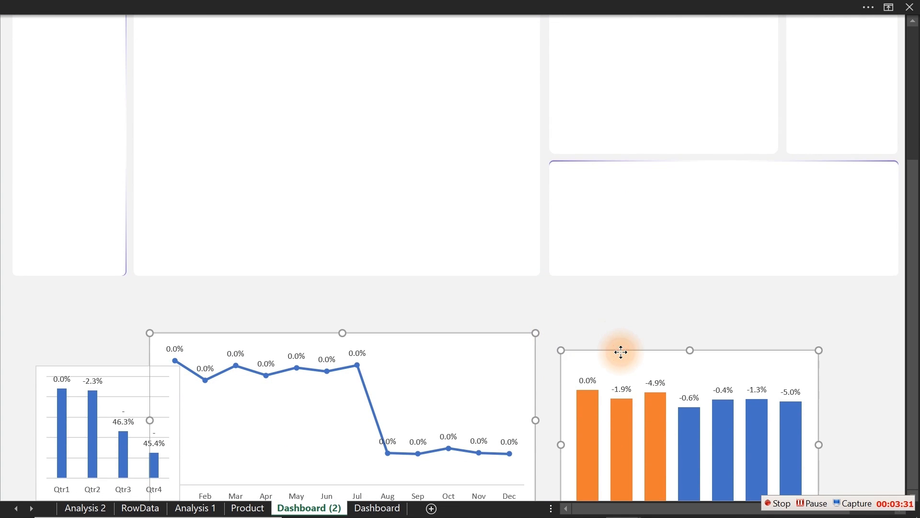
left_click(93, 368, "ctrl")
right_click(94, 370)
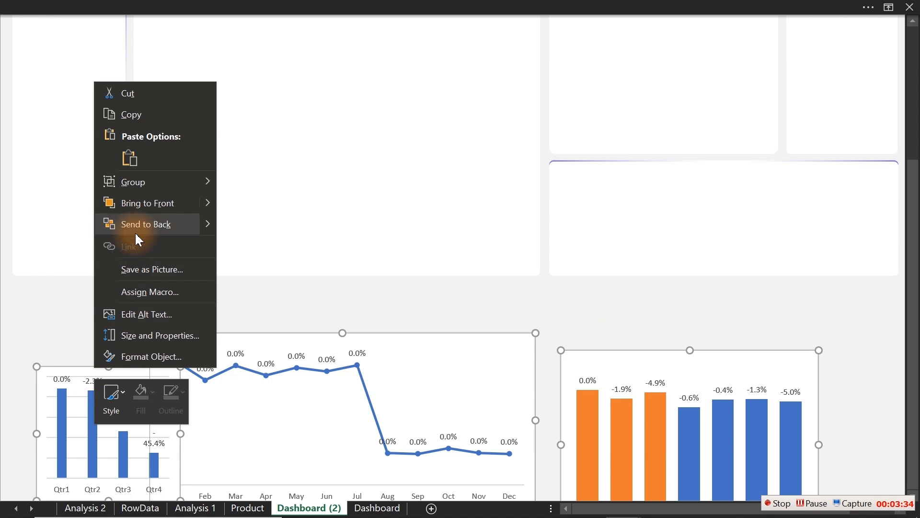
left_click(138, 204)
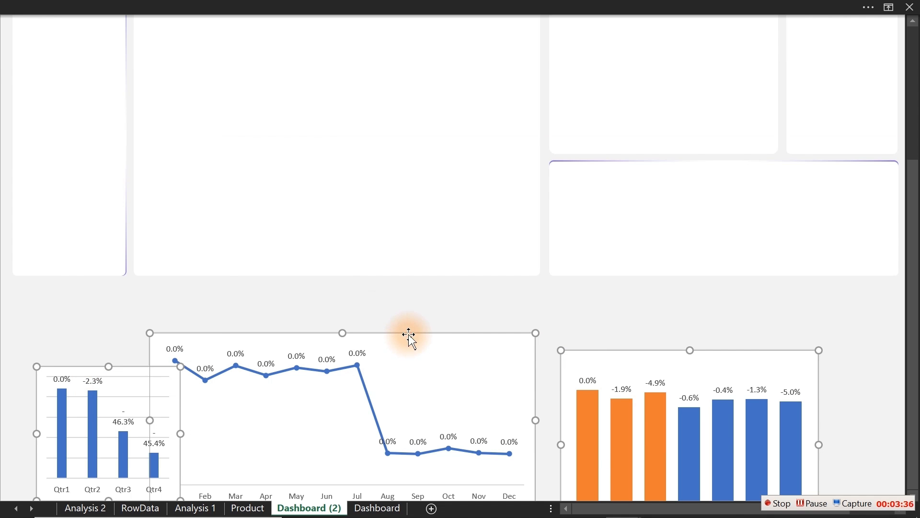
- Move the three charts together up onto the white dashboard panels and deselect them
left_click_drag(408, 335, 411, 69)
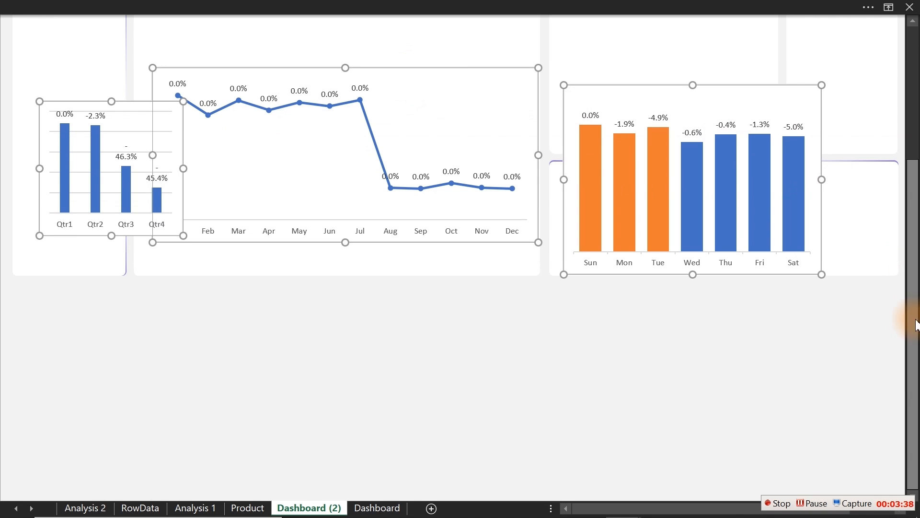
left_click_drag(914, 318, 914, 158)
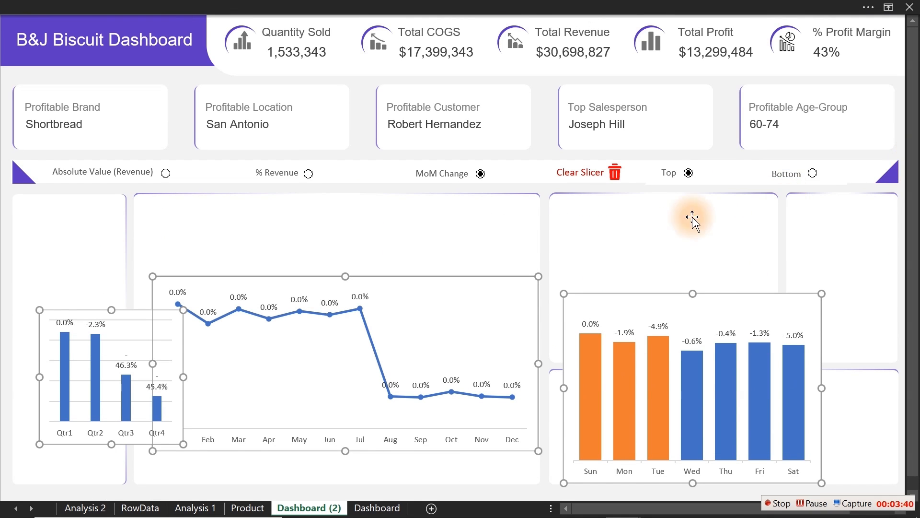
left_click_drag(494, 278, 519, 246)
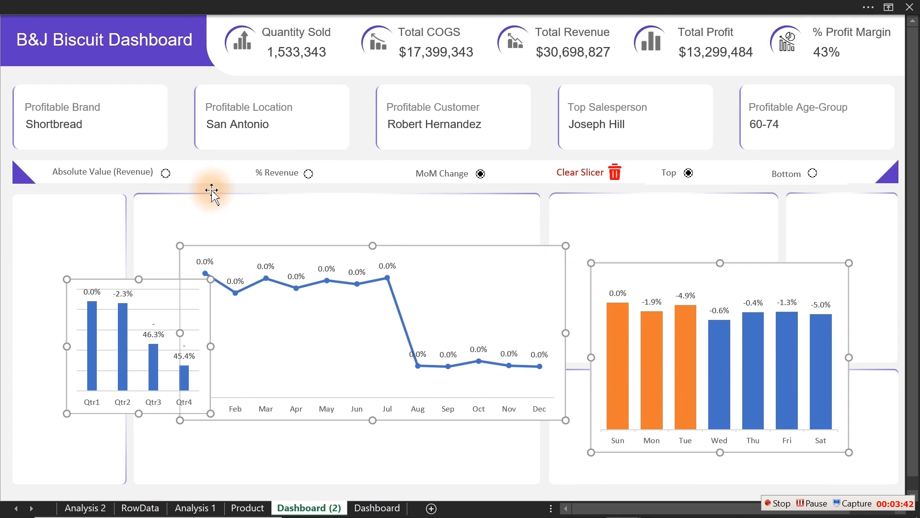
left_click(181, 118)
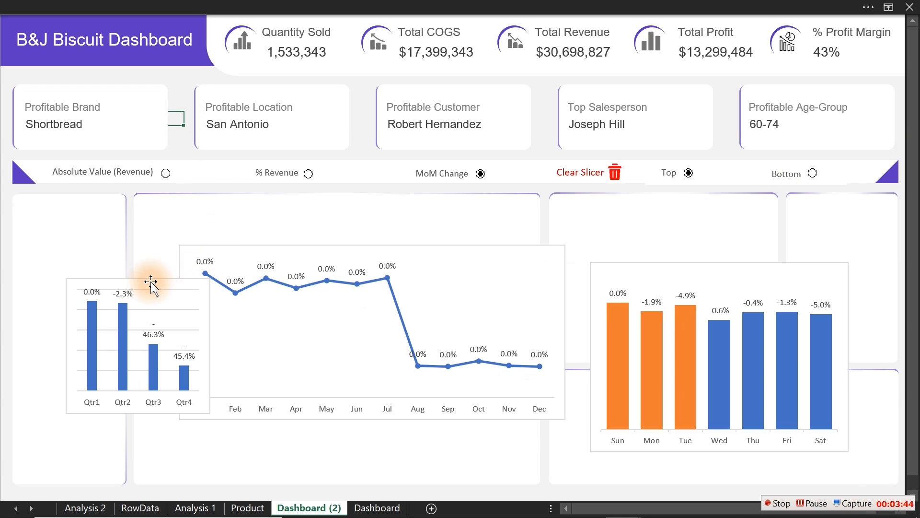
- Place the quarterly column chart over the narrow panel beside the middle one, narrowing it to fit and making it taller
left_click_drag(150, 281, 57, 345)
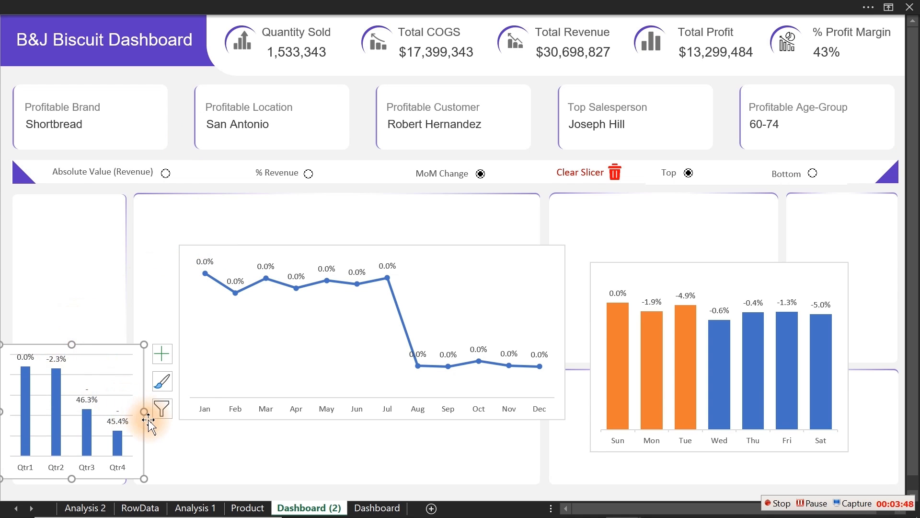
left_click_drag(143, 411, 131, 411)
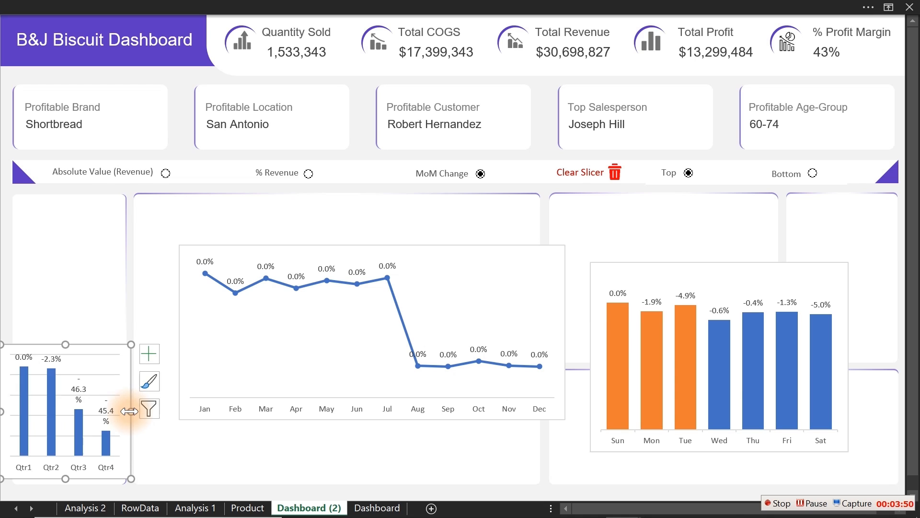
left_click_drag(61, 345, 58, 260)
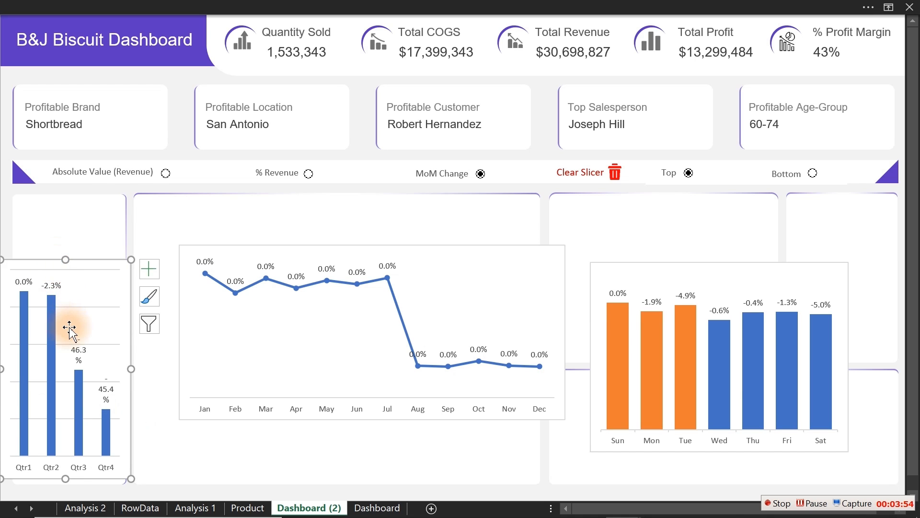
- Delete the quarterly chart's gridlines and set its chart area to no fill and no border line
left_click(83, 306)
key("Delete")
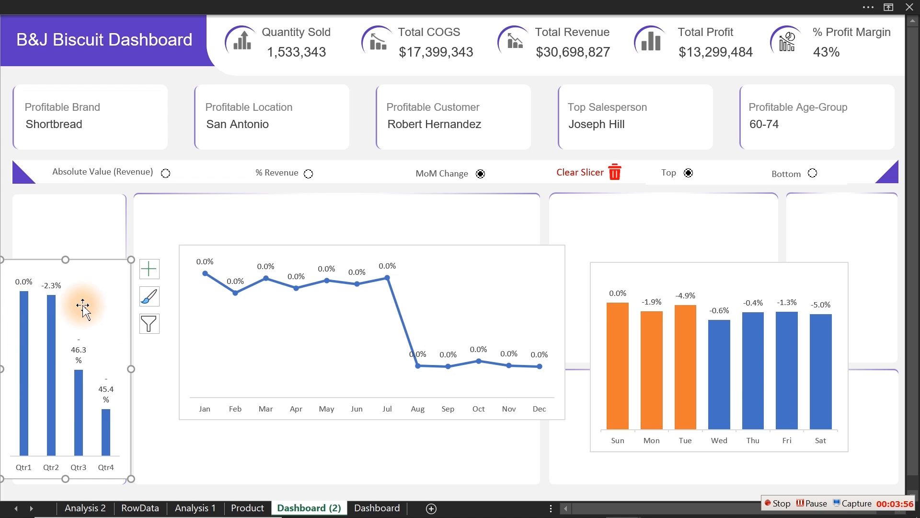
double_click(132, 327)
left_click(272, 236)
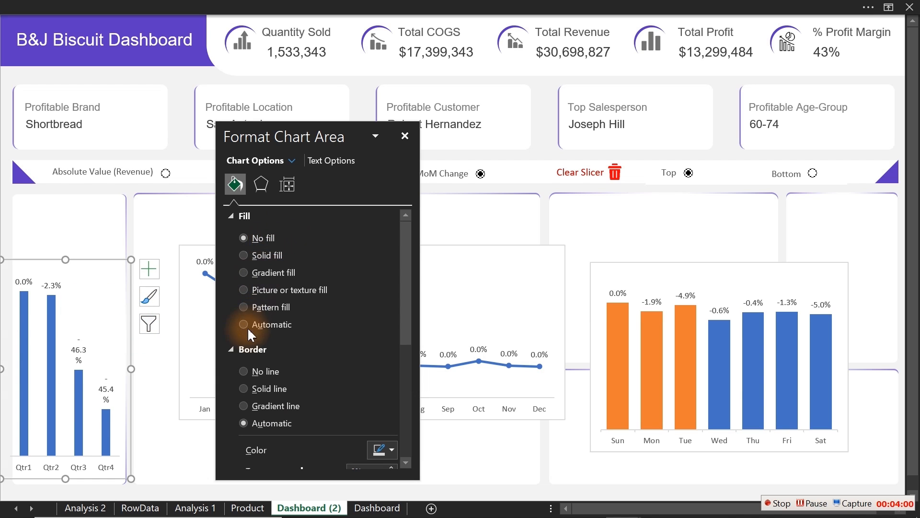
left_click(246, 371)
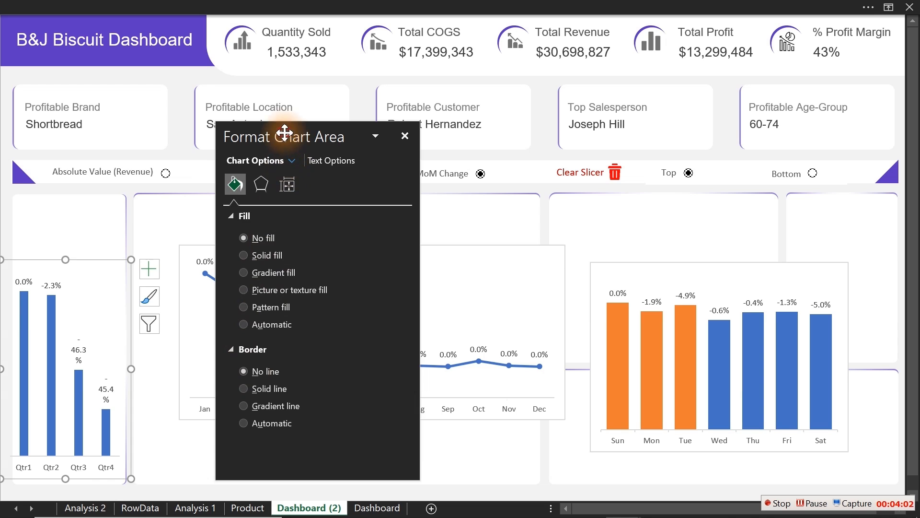
- Fill the quarterly chart's columns with the custom purple-blue color #95A7E7, a darker shade of the recent light blue
left_click_drag(283, 131, 446, 126)
left_click(51, 331)
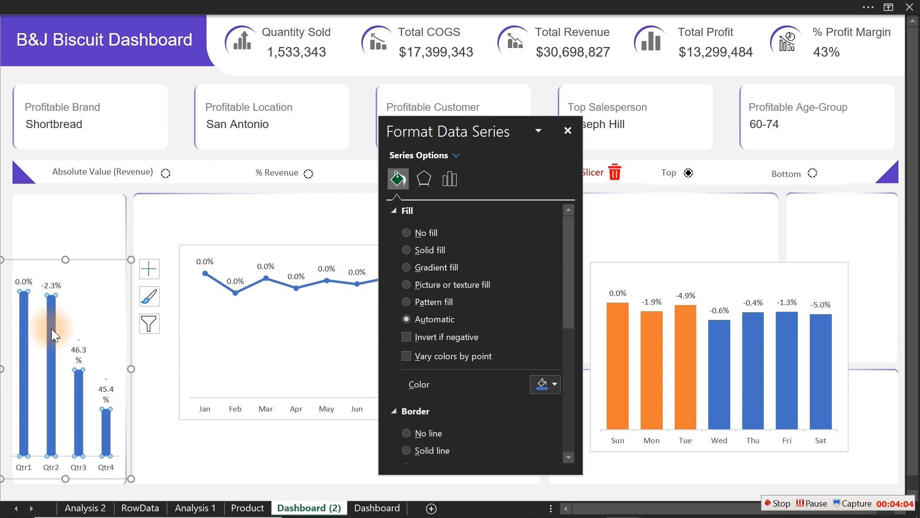
left_click(553, 380)
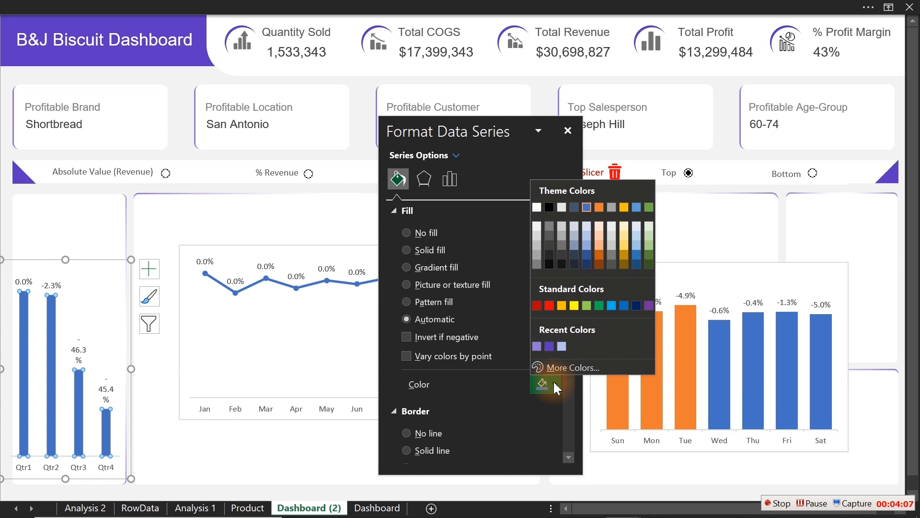
left_click(562, 346)
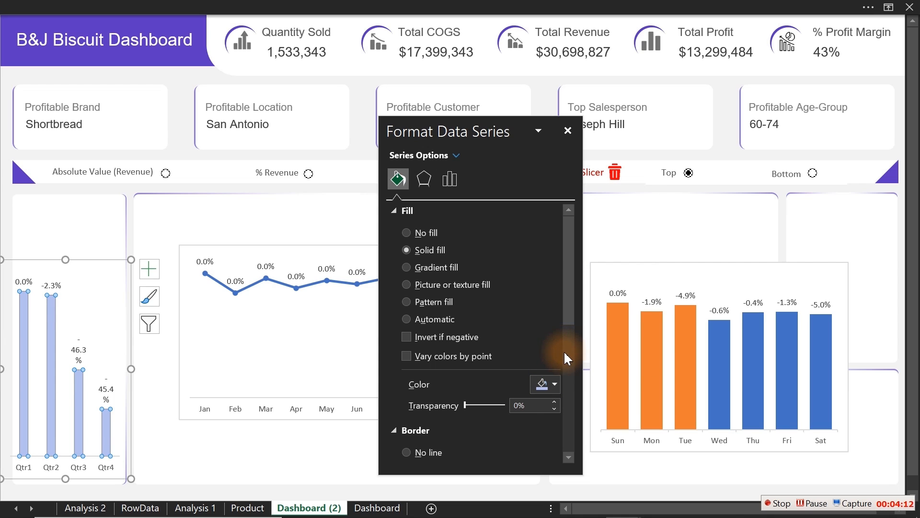
left_click(547, 379)
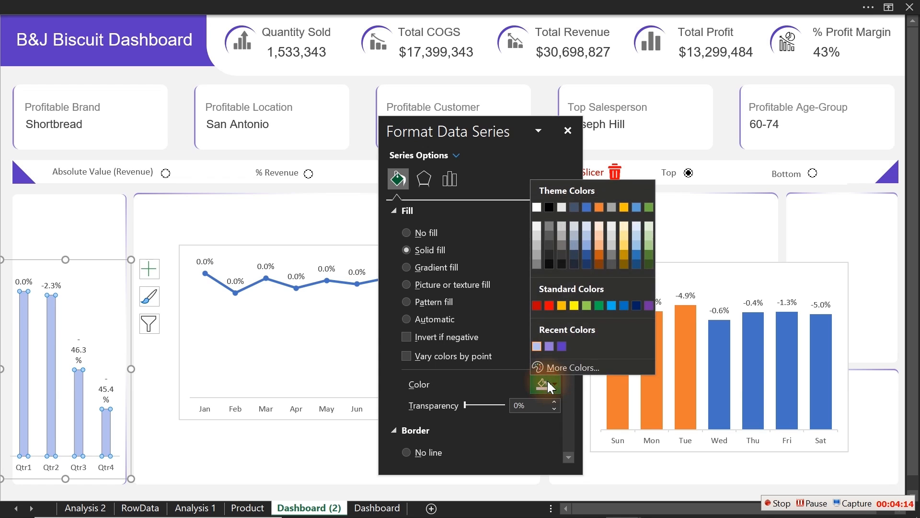
left_click(557, 361)
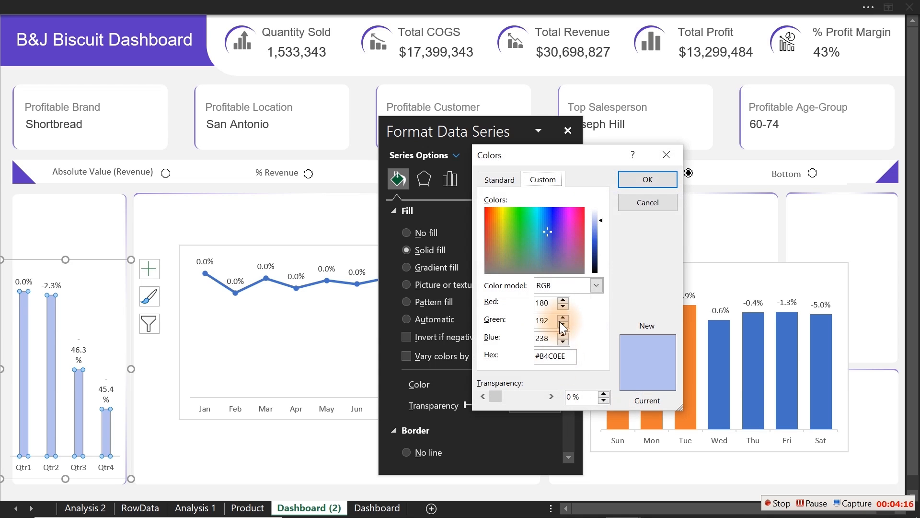
left_click_drag(601, 220, 601, 226)
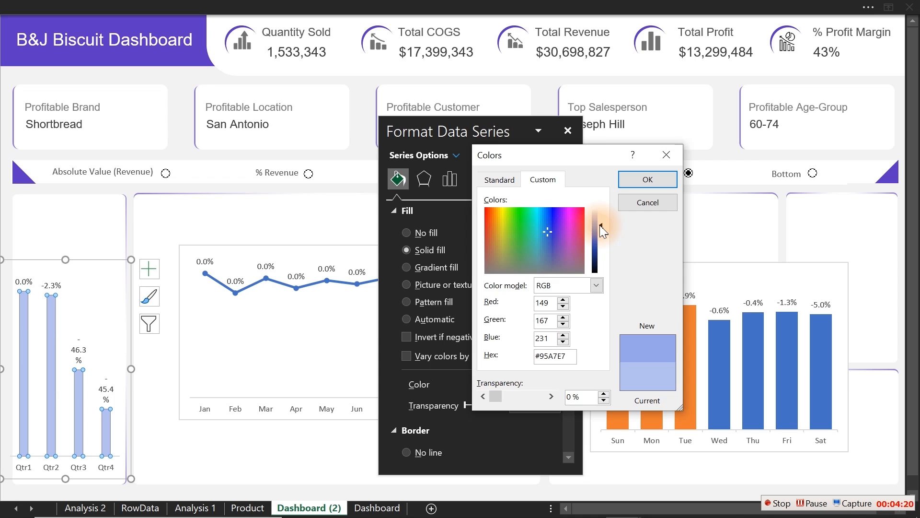
left_click(647, 176)
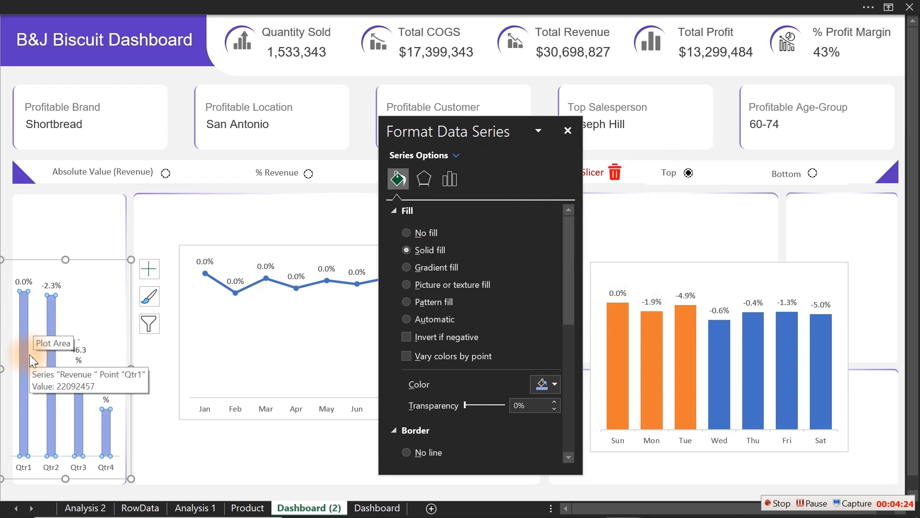
- Set the gap width of the quarterly chart's columns to 70%
left_click(448, 184)
left_click(542, 286)
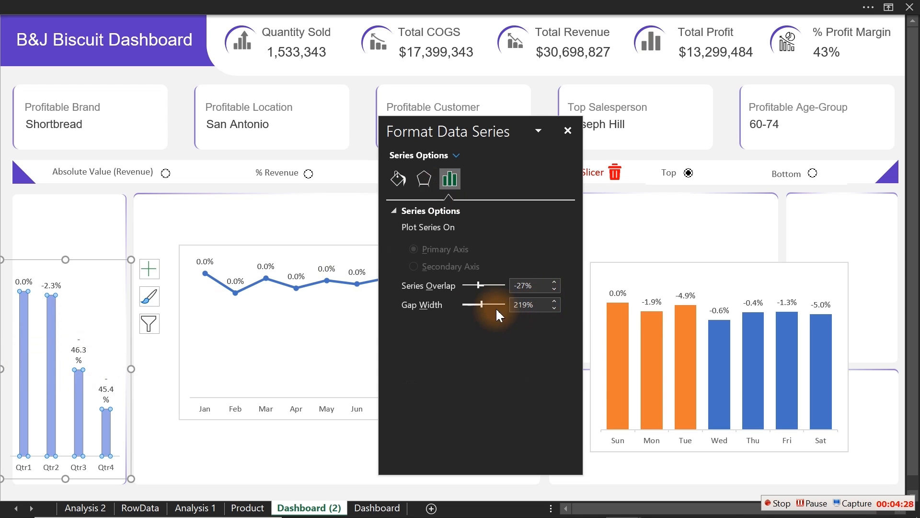
left_click_drag(481, 304, 471, 303)
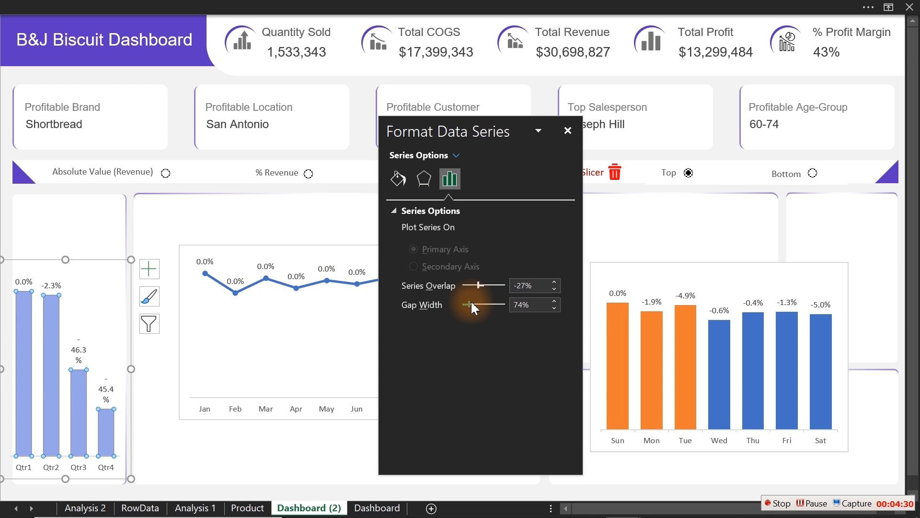
left_click(517, 307)
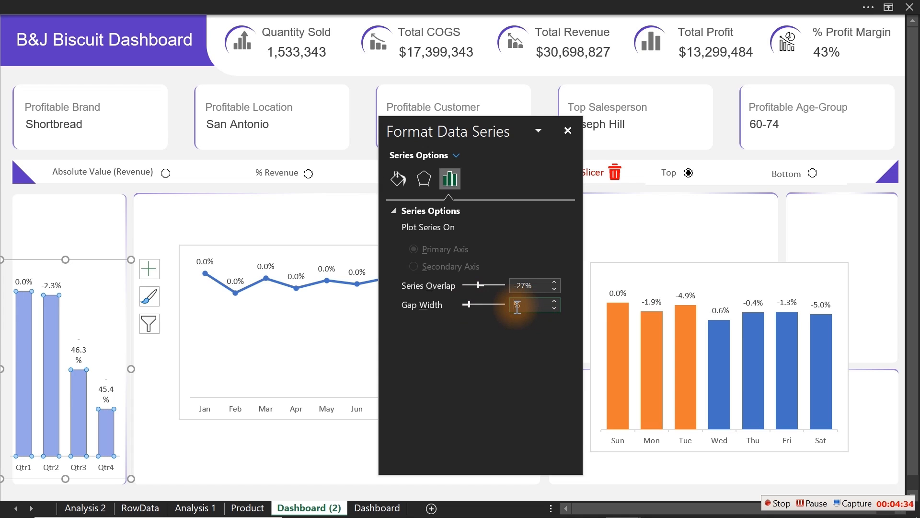
type("70")
key("Return")
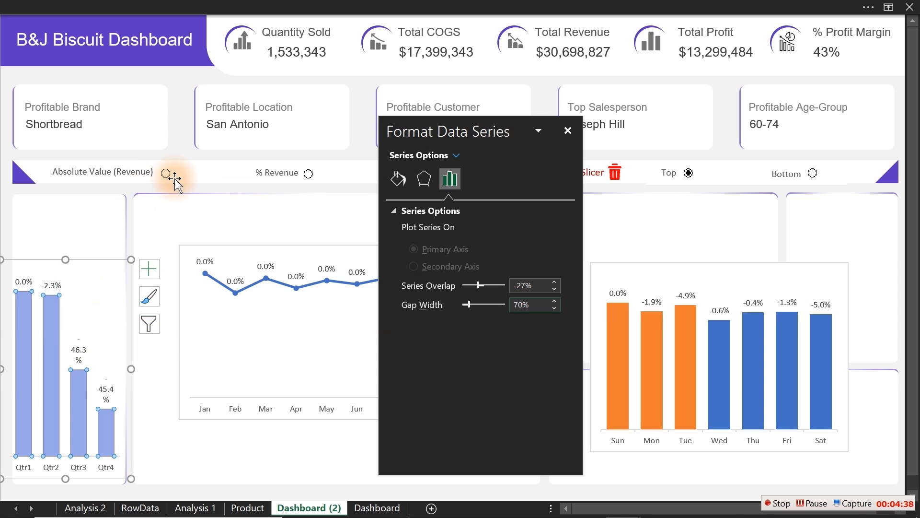
- Set the monthly line chart's chart area to no fill and no border line
left_click_drag(503, 132, 757, 115)
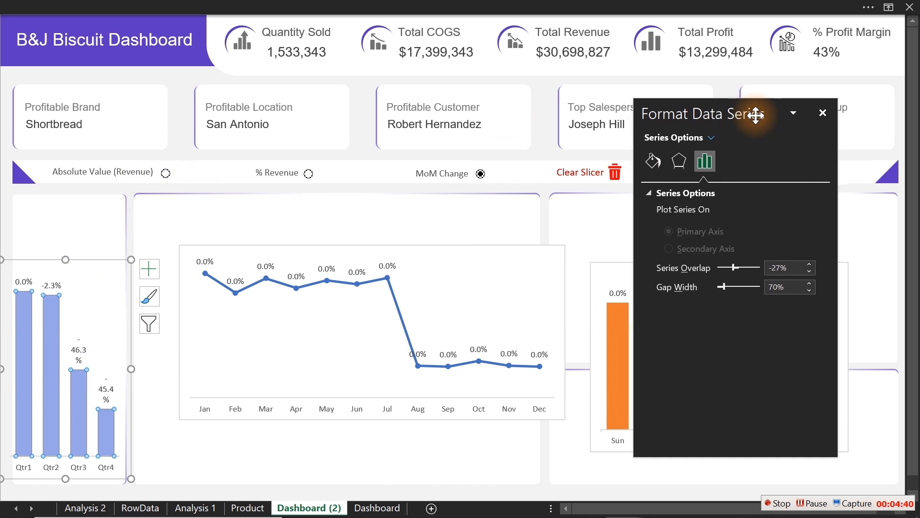
left_click(530, 246)
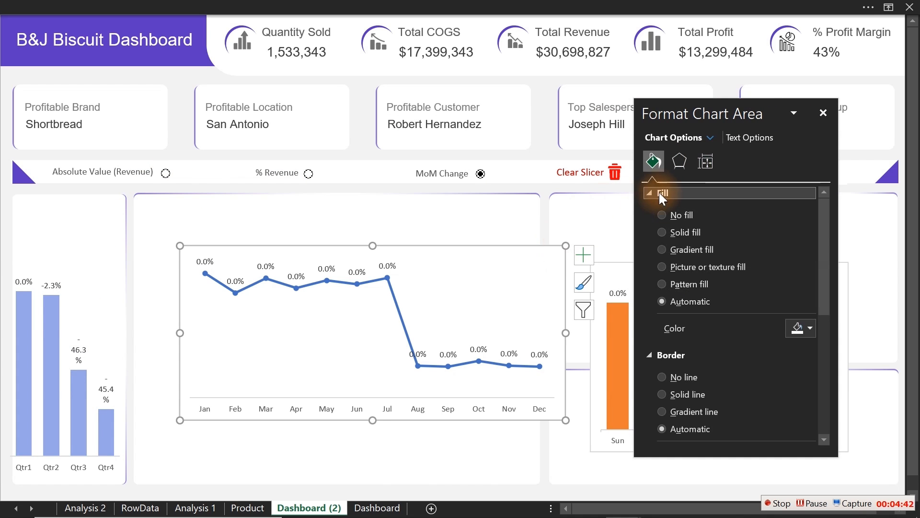
left_click(664, 214)
left_click(662, 347)
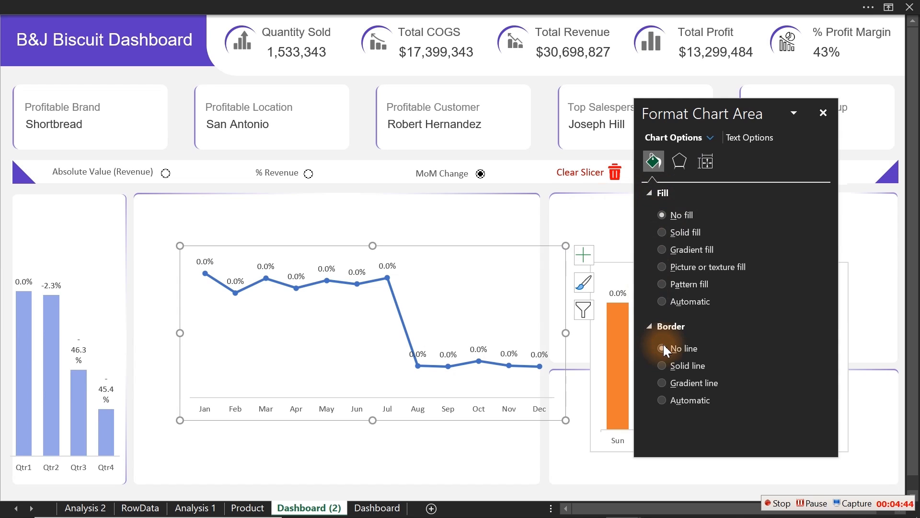
- Place the monthly line chart in the lower part of the wide panel beside the quarterly chart, widening it to fit and making it slightly taller
left_click_drag(547, 247, 492, 303)
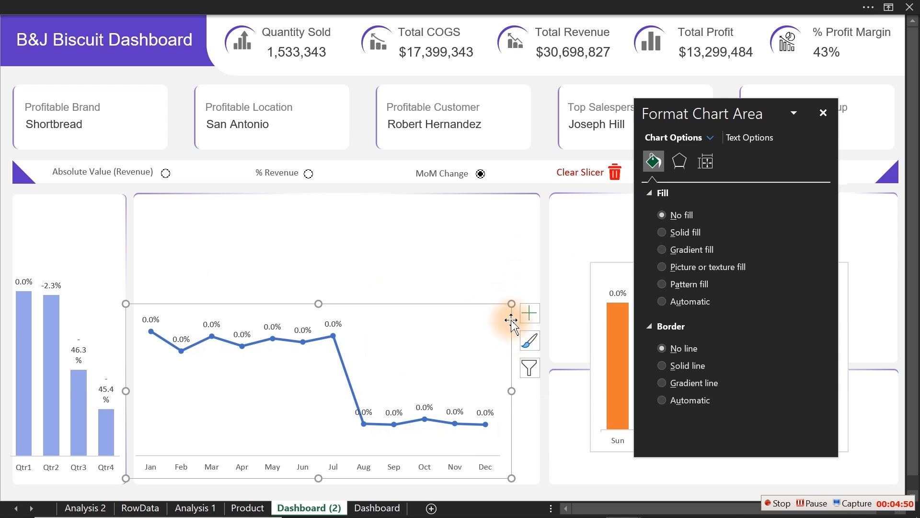
left_click_drag(513, 391, 550, 391)
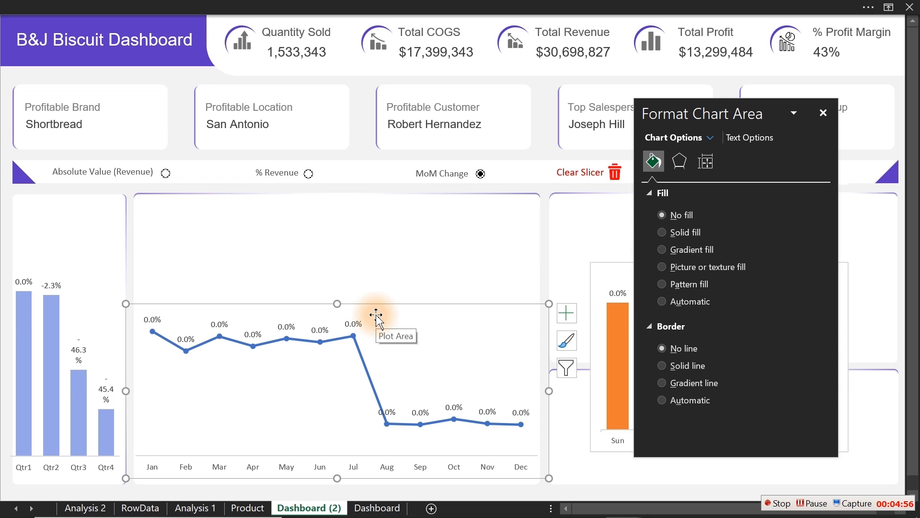
left_click_drag(335, 303, 334, 286)
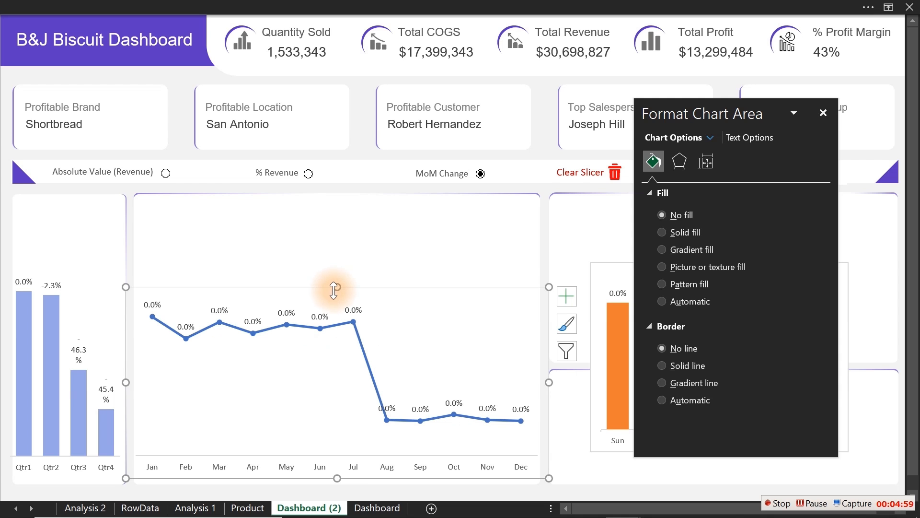
- Try bold formatting on the monthly line chart's data labels and remove it again
left_click(357, 310)
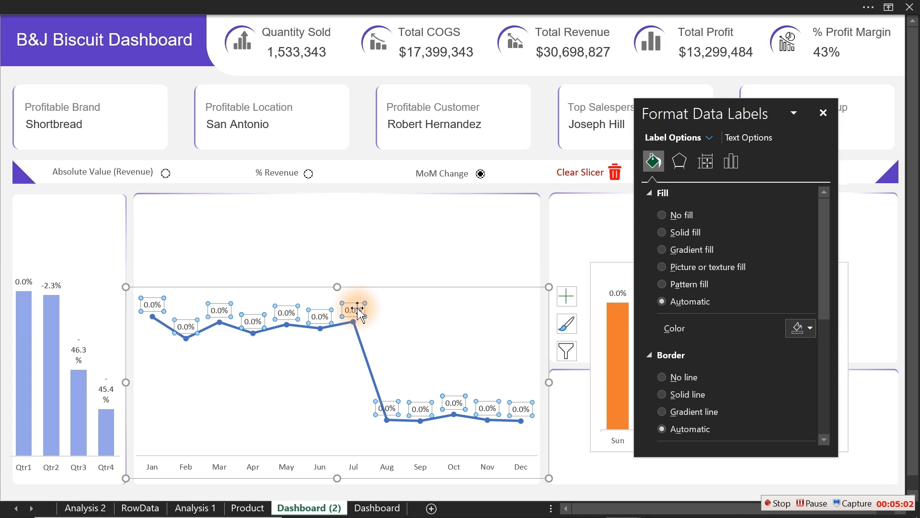
key("ctrl+b")
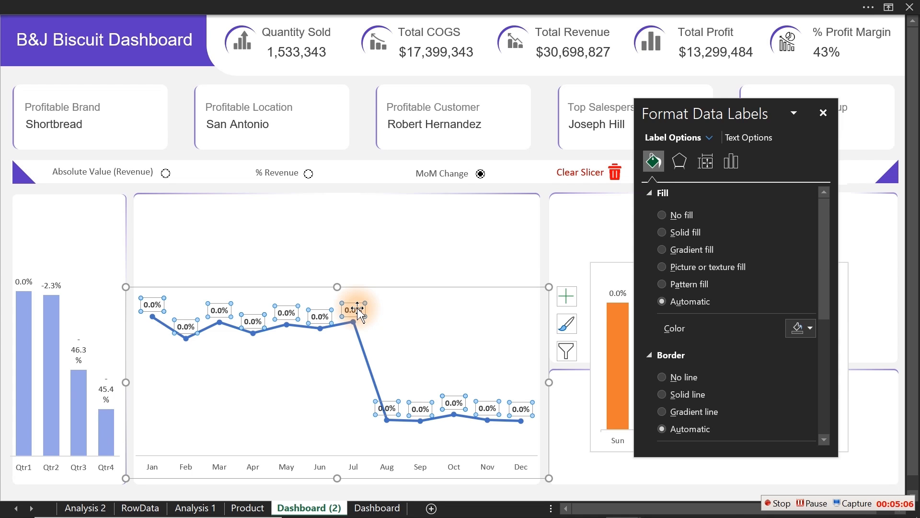
key("ctrl+b")
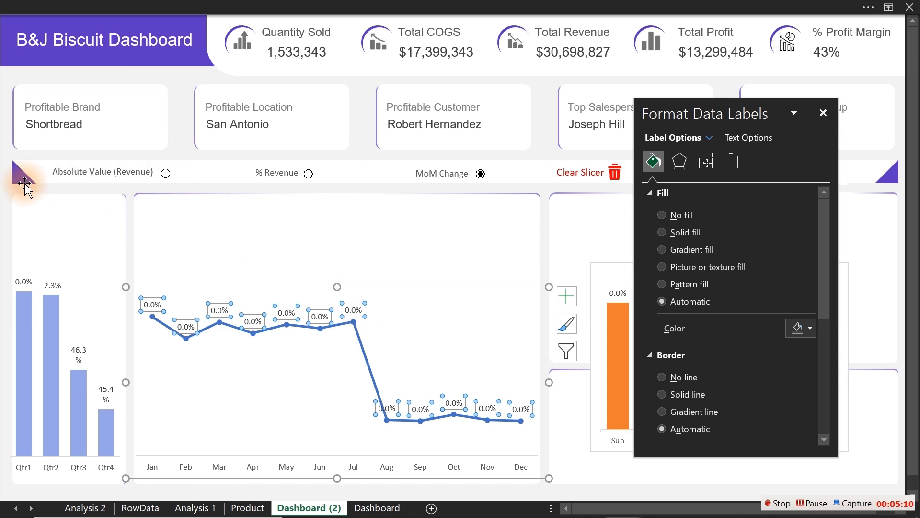
- Check the charts' data labels under the Absolute Value (Revenue), % Revenue and MoM Change options
left_click(4, 167)
left_click(165, 172)
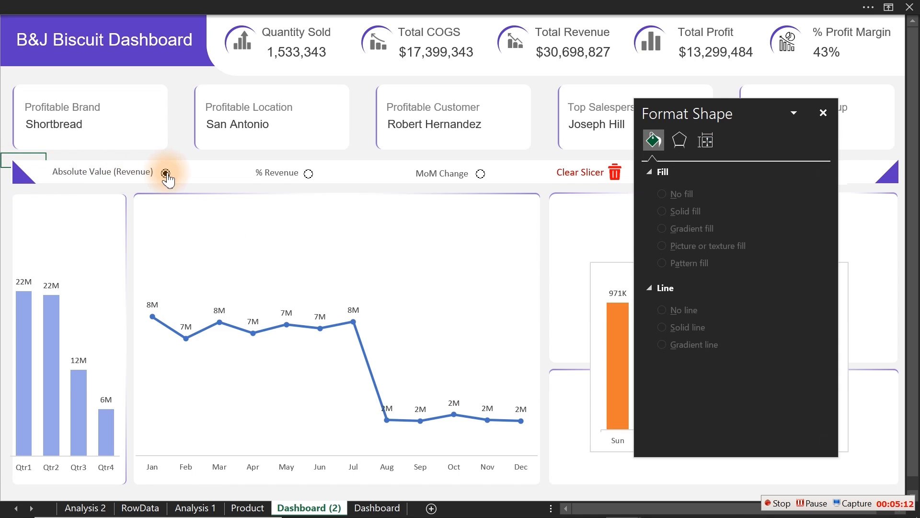
left_click(308, 173)
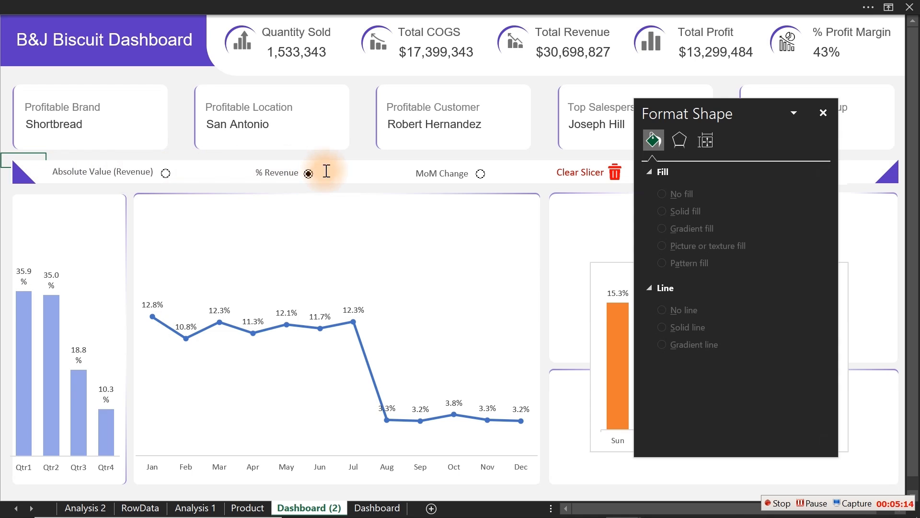
left_click(480, 173)
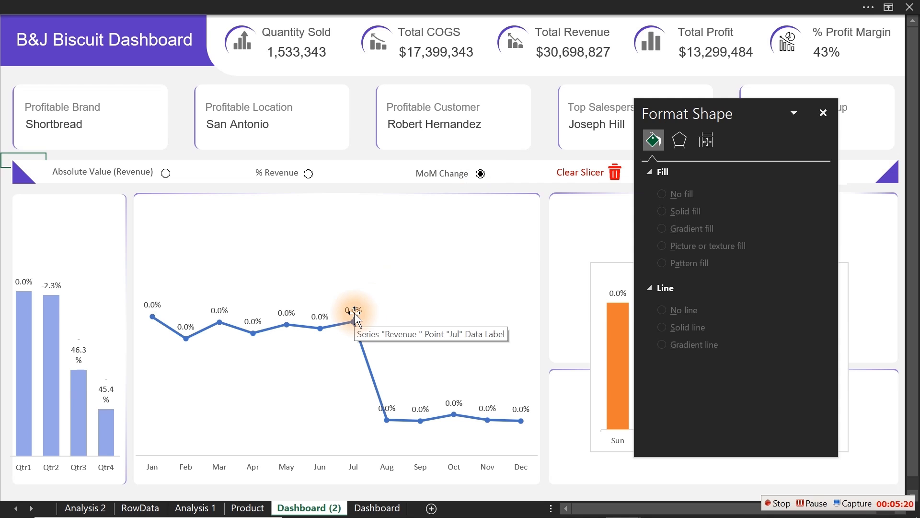
- Examine the Jan data label formula in M9 on the Analysis 2 sheet and the cells H9:H20 that feed the monthly change labels
left_click(93, 507)
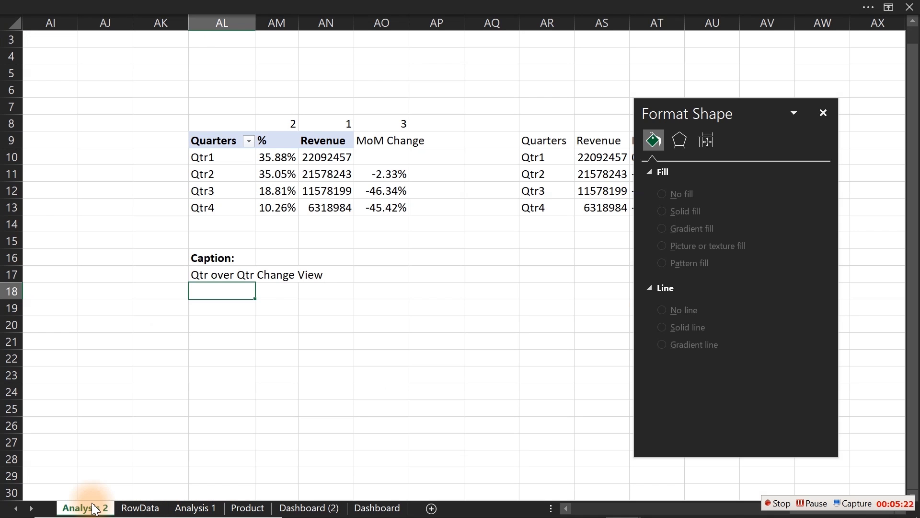
left_click(435, 315)
left_click(635, 508)
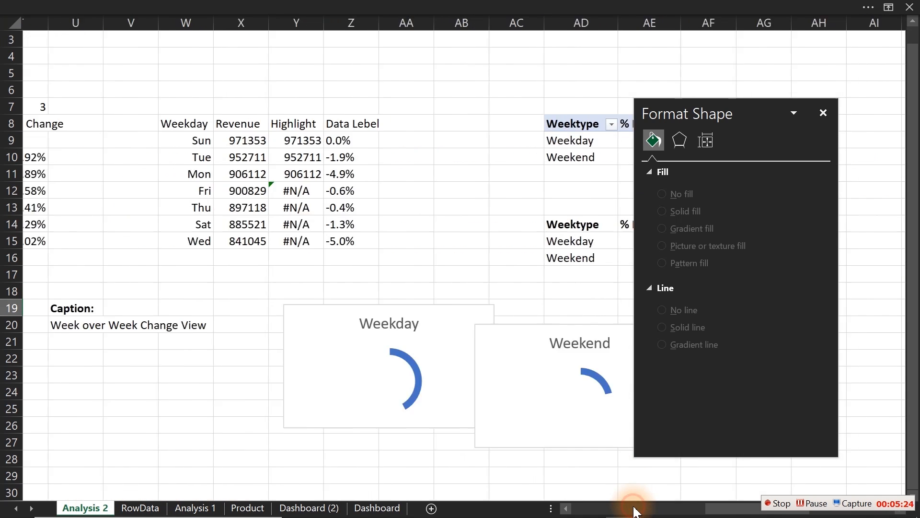
left_click(635, 508)
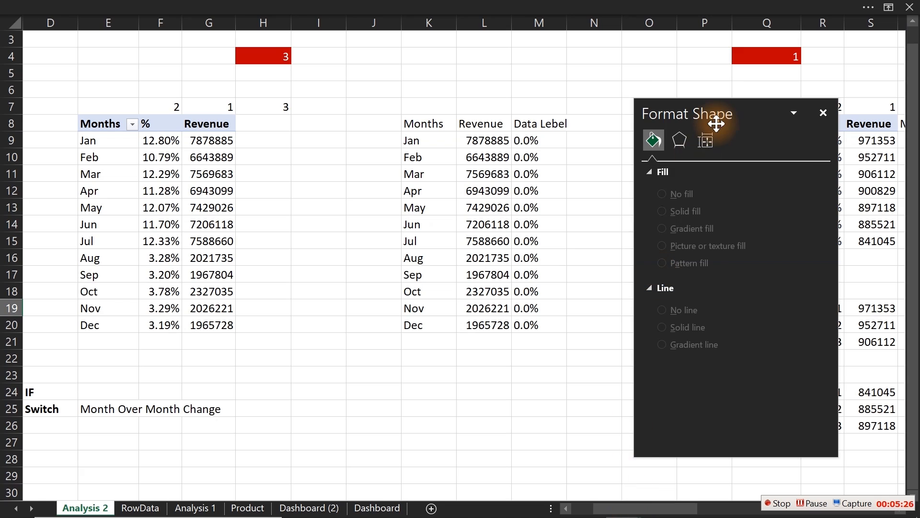
left_click(538, 140)
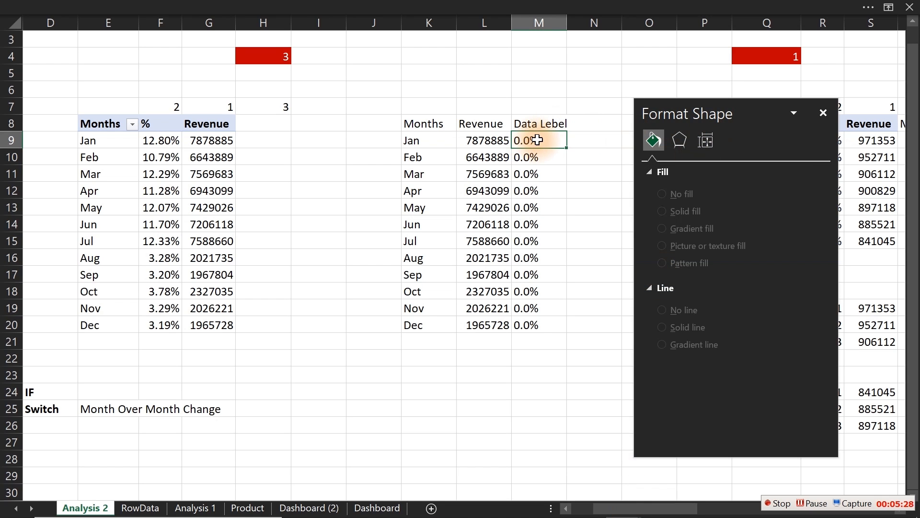
double_click(538, 139)
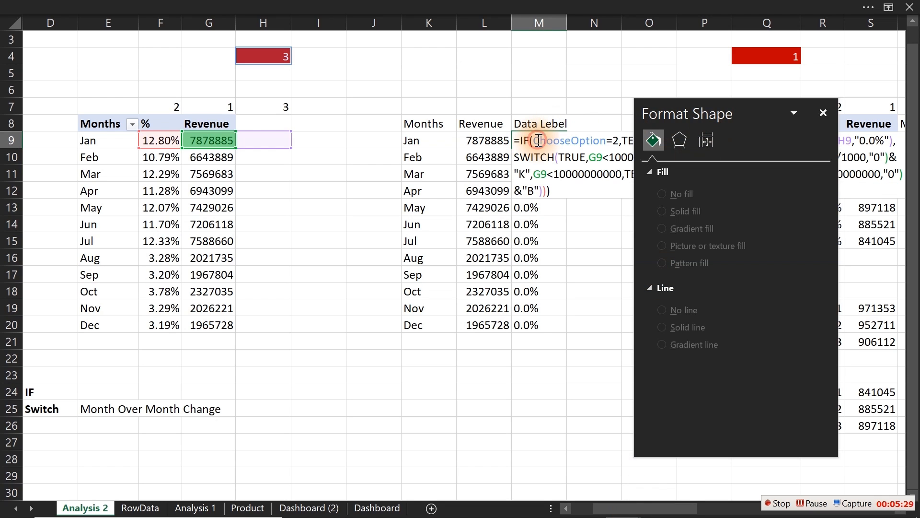
left_click(831, 117)
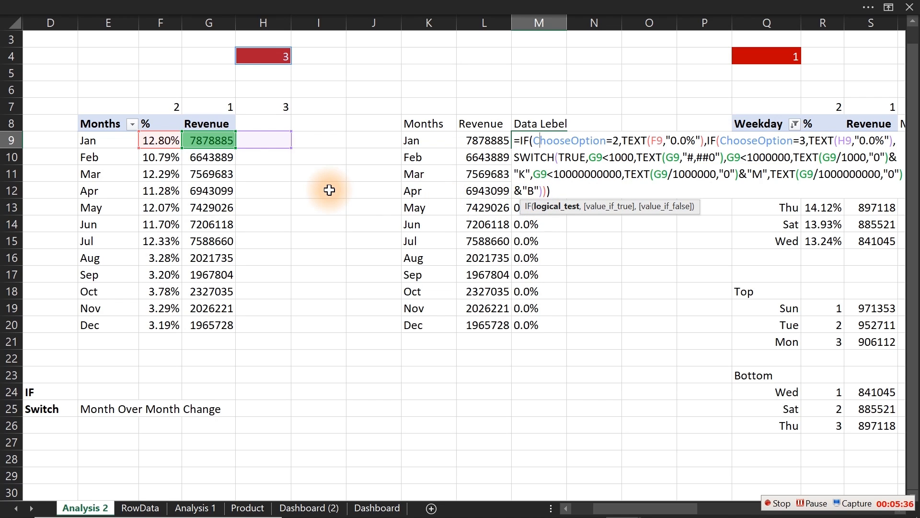
key("Escape")
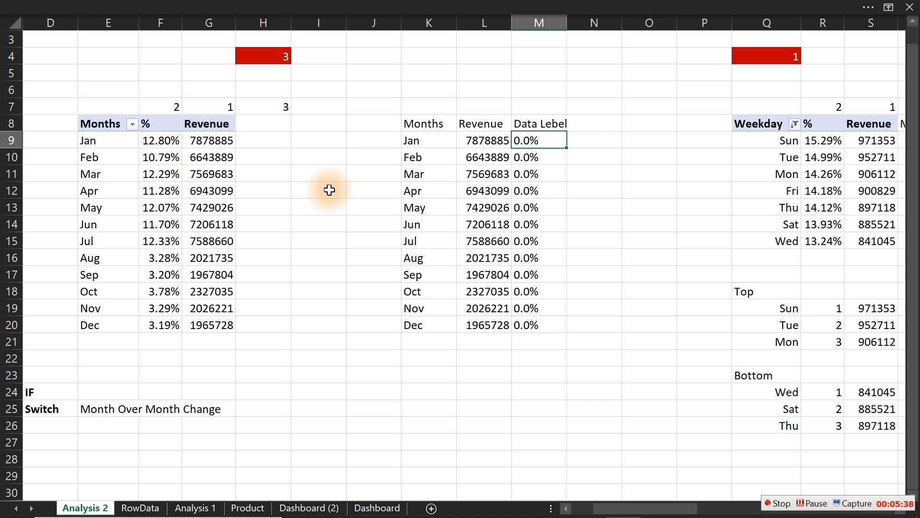
left_click(265, 140)
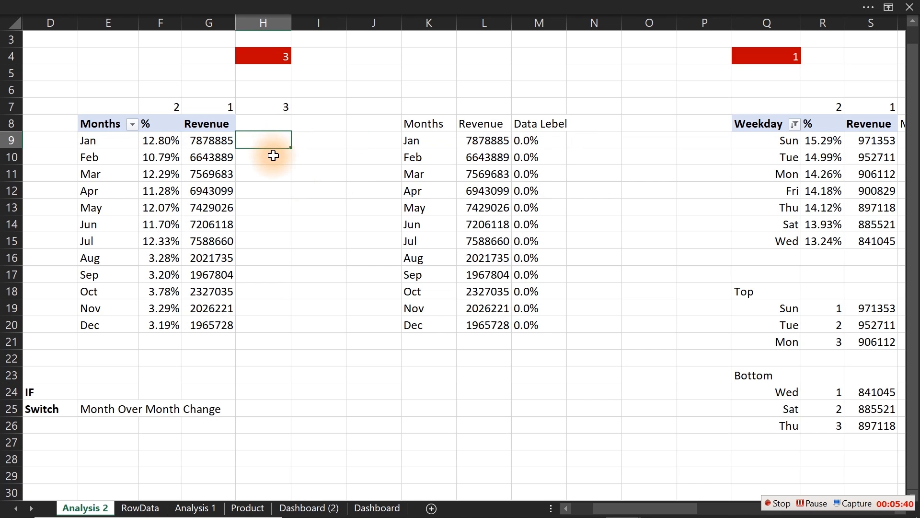
left_click(273, 155)
left_click(271, 137)
left_click_drag(271, 137, 277, 317)
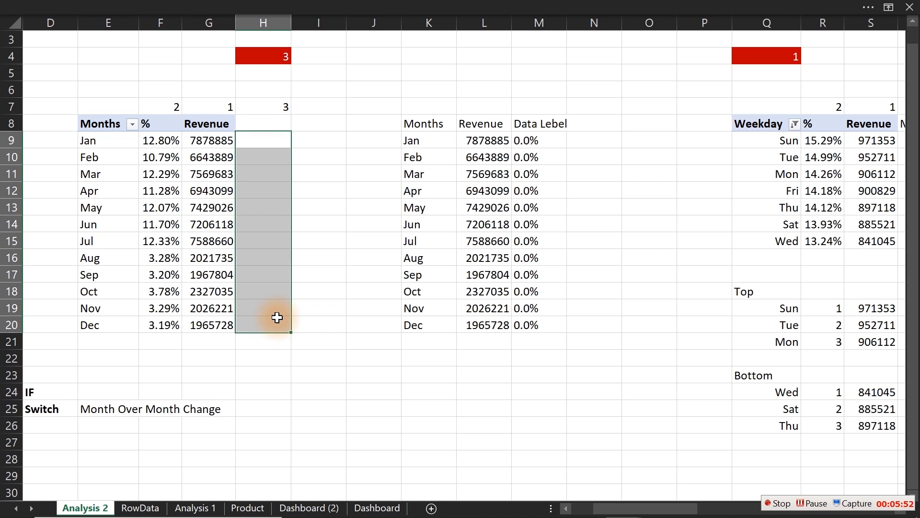
- Enter the header MoM Change in H8 beside the monthly Revenue column and go to the Feb cell H10
left_click(254, 123)
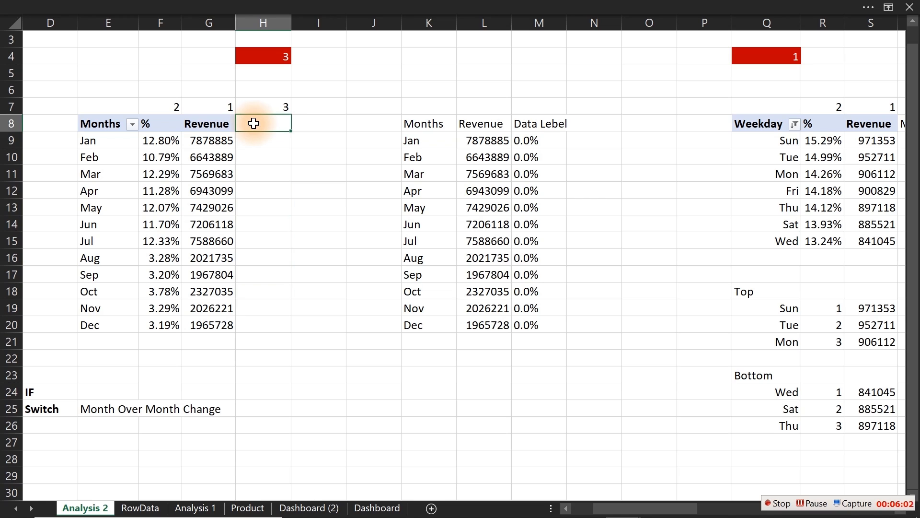
type("MoM Change")
key("Return")
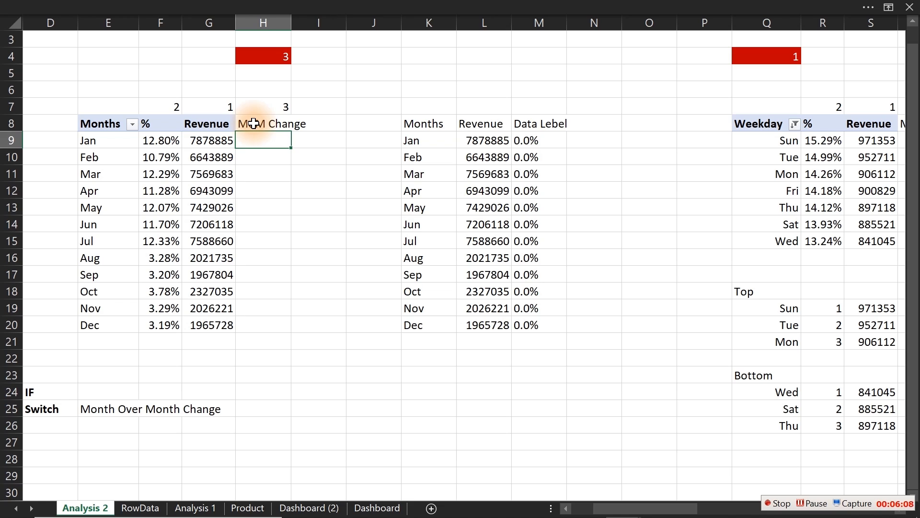
key("Down")
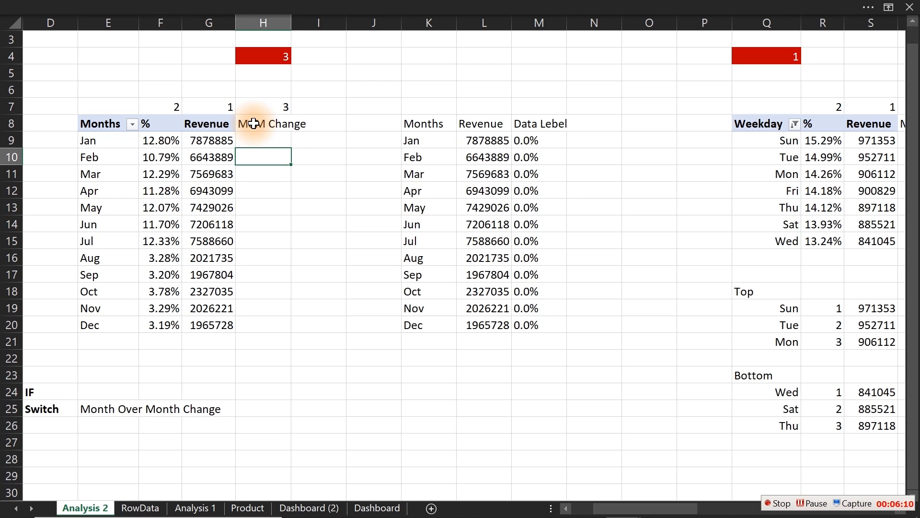
- Enter =(G10-G9)/G9 as the Feb MoM Change in H10 and fill the formula down to Dec in H20
type("=(")
left_click(199, 158)
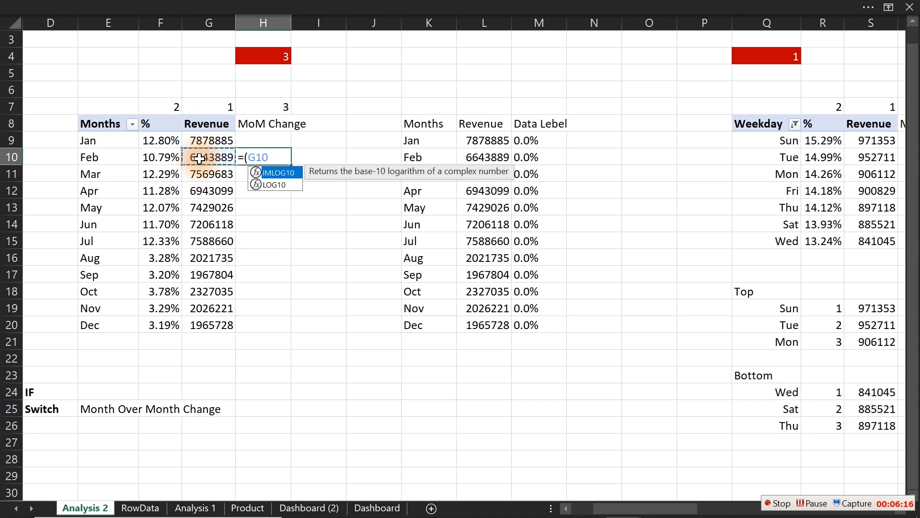
type("-")
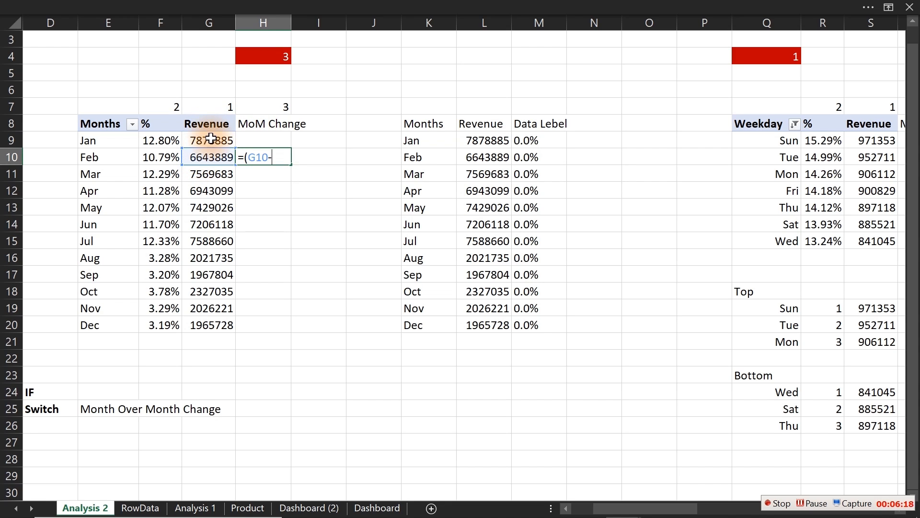
left_click(210, 140)
type(")/")
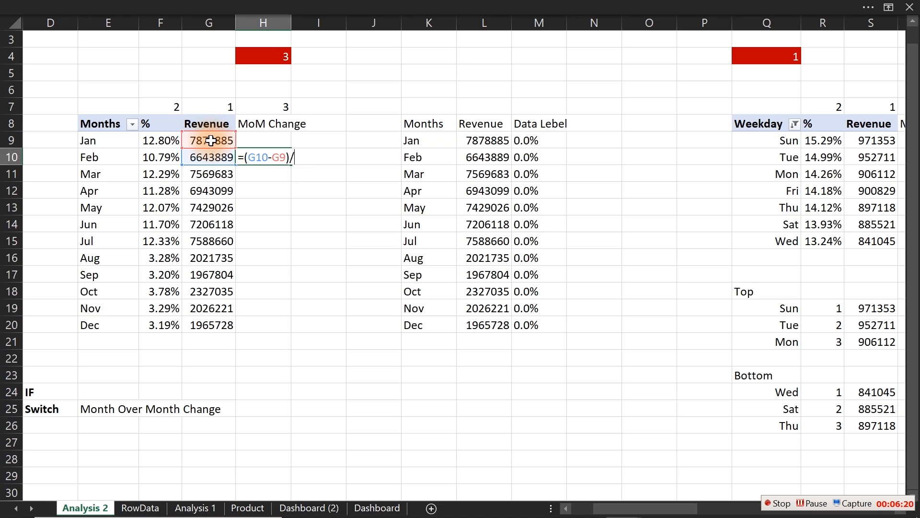
left_click(211, 140)
key("ctrl+Return")
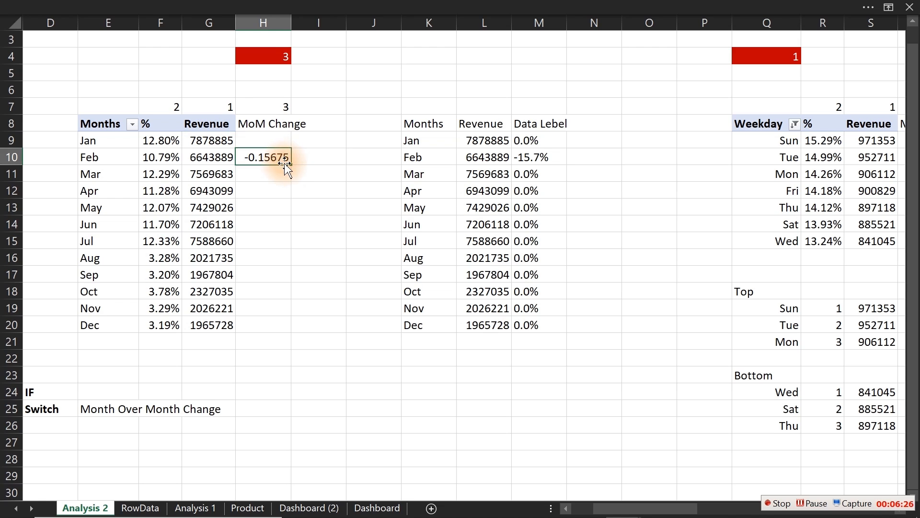
left_click_drag(285, 163, 286, 332)
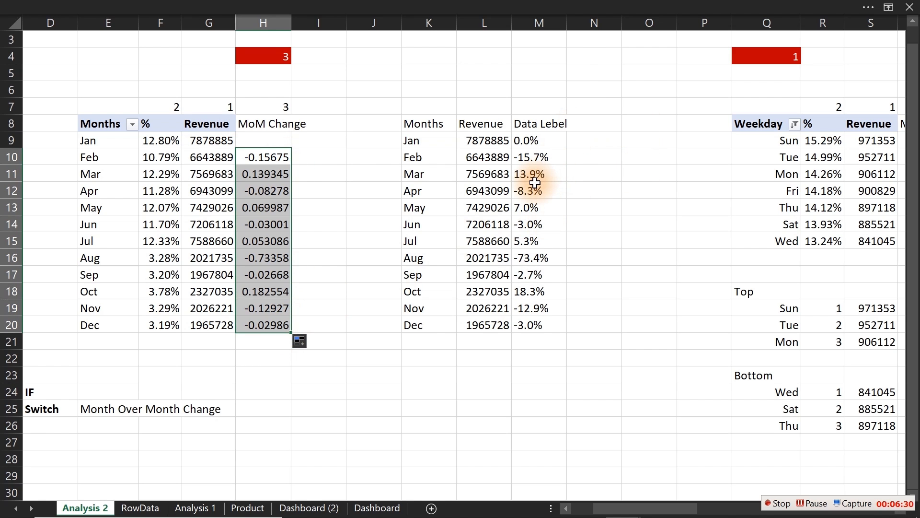
- Try to copy the format of the Feb data label in M10 onto the MoM Change cells H9:H20
left_click(530, 152)
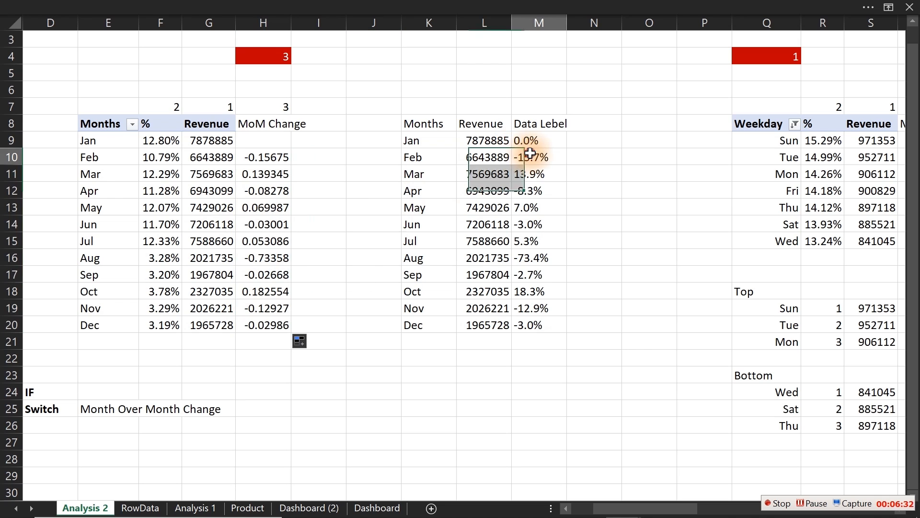
left_click(98, 6)
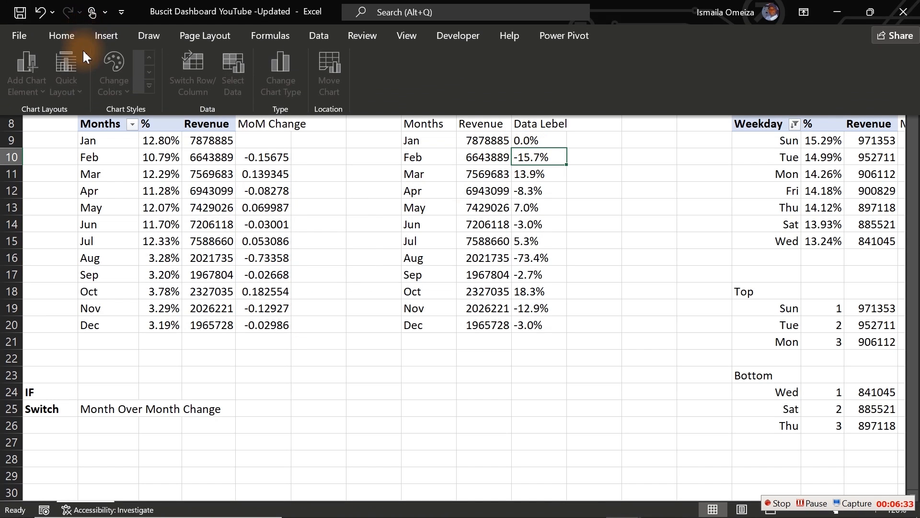
left_click(47, 37)
left_click(43, 103)
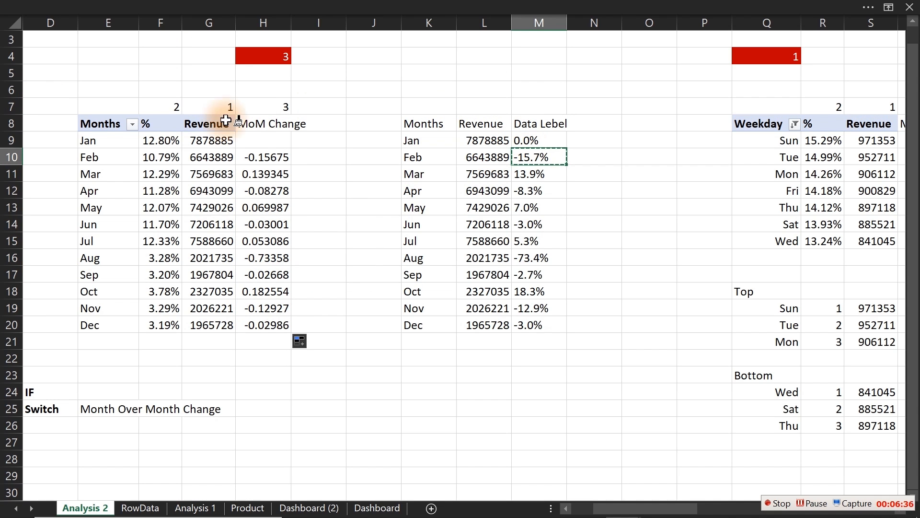
left_click_drag(277, 138, 268, 323)
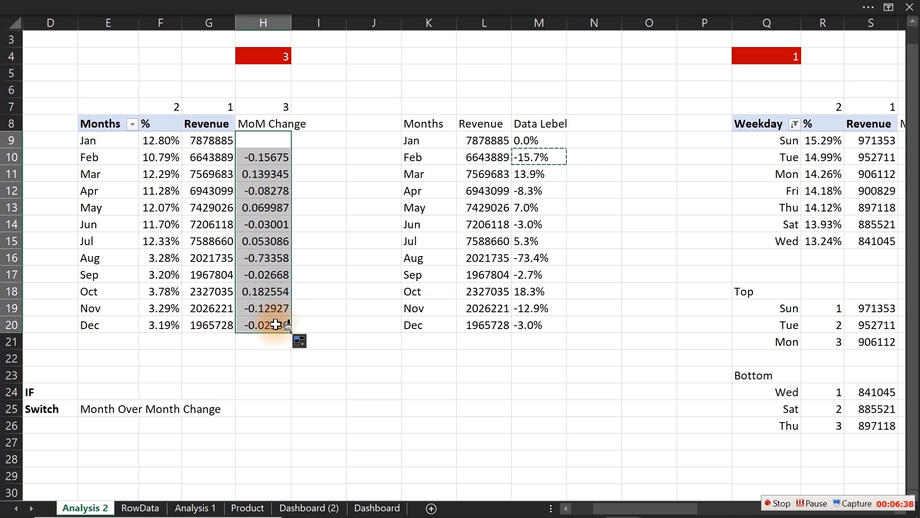
left_click(265, 274)
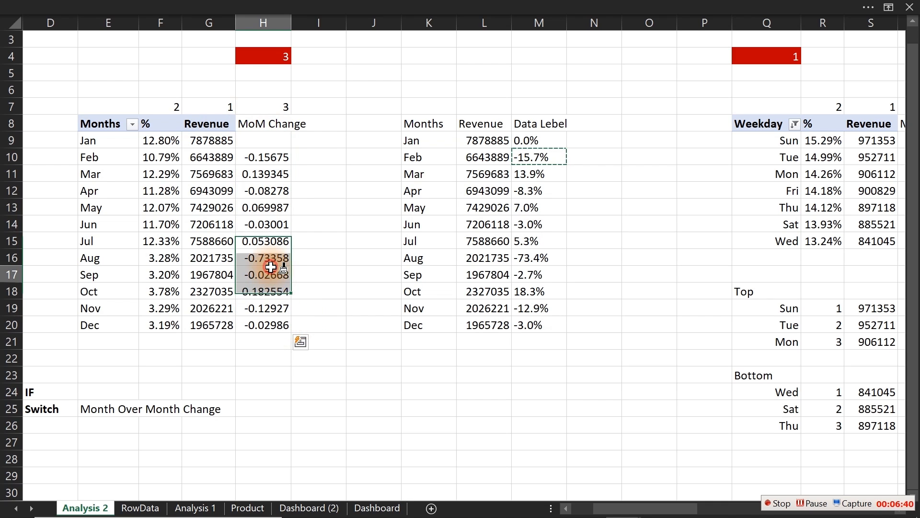
left_click(259, 158)
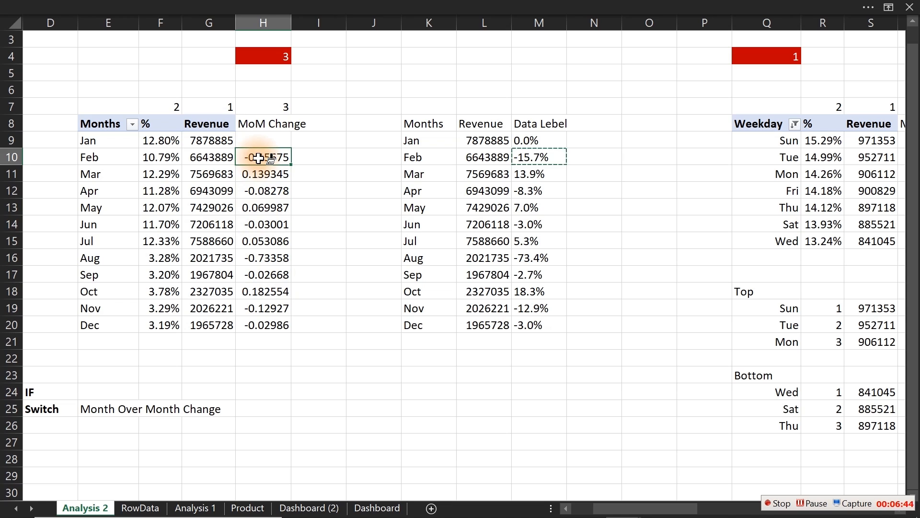
key("Escape")
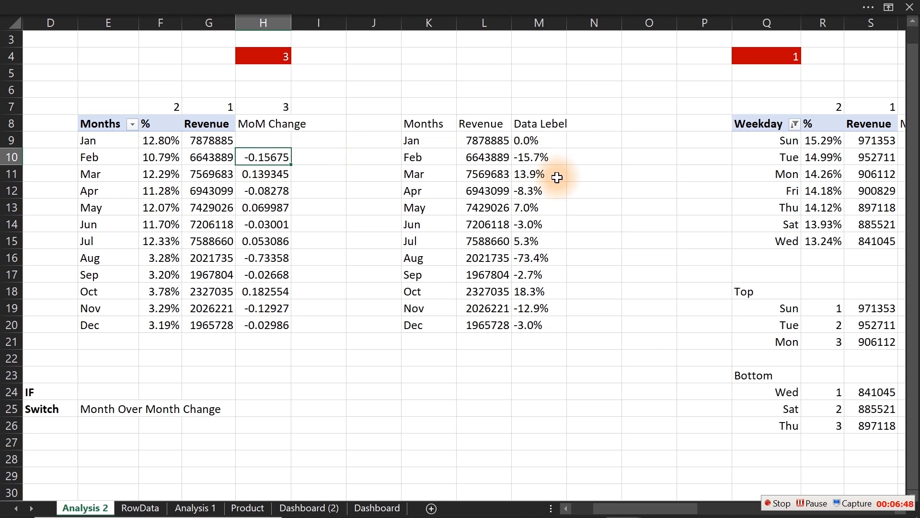
- Examine the Mar data label formula in M11 and the cells it refers to
left_click(542, 173)
double_click(542, 174)
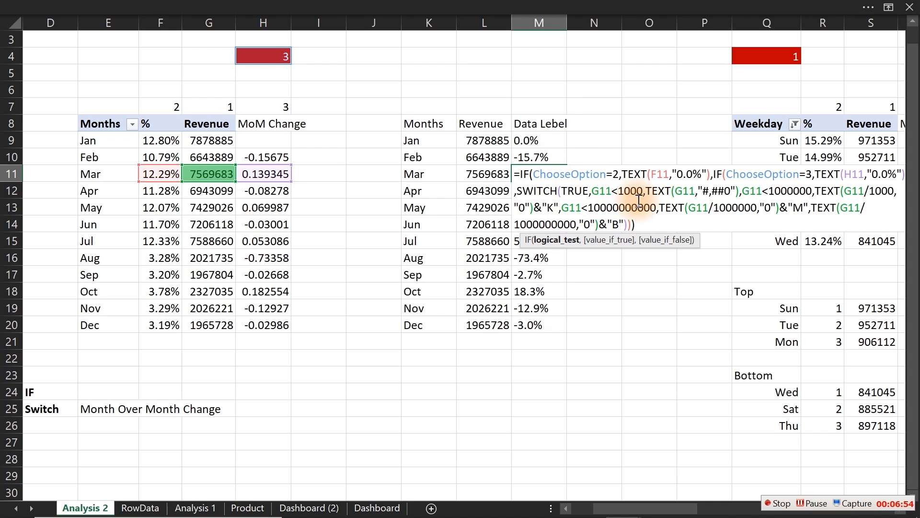
key("Escape")
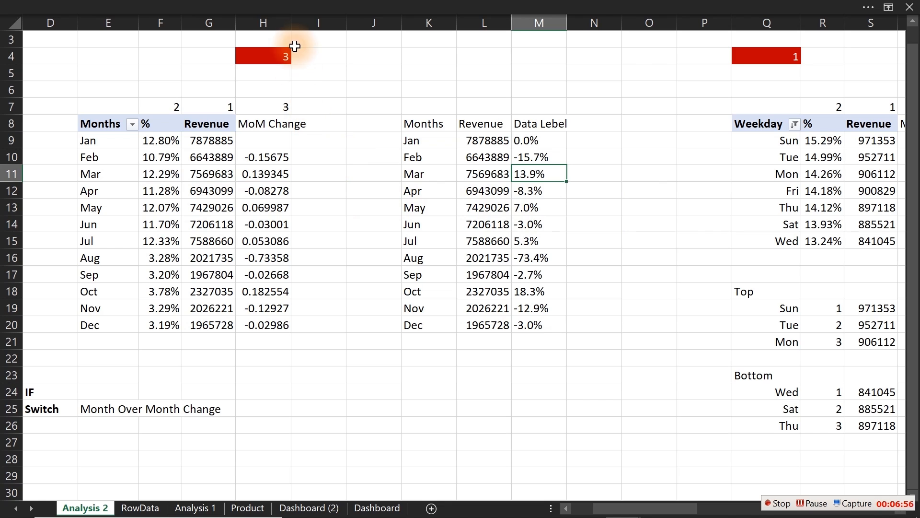
- Widen the MoM Change and Data Lebel columns and format H9:H20 as percentages with one decimal place
left_click_drag(292, 23, 312, 22)
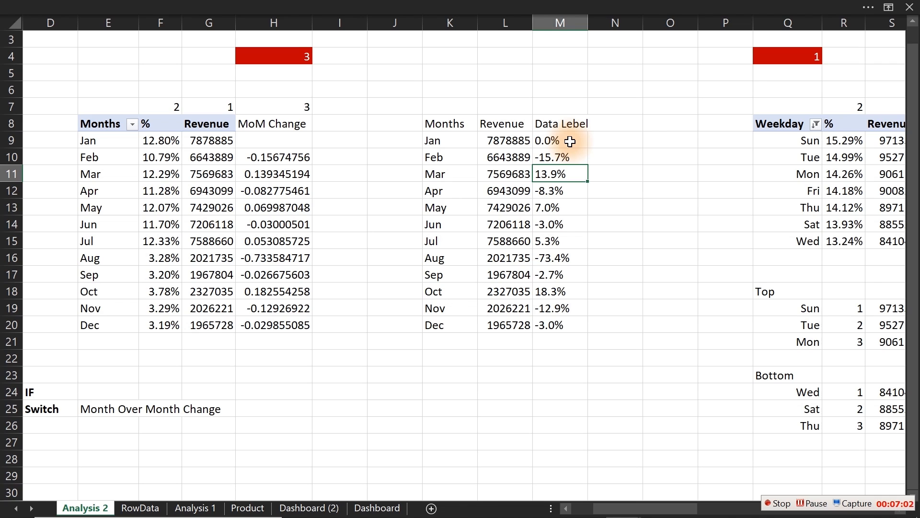
left_click_drag(252, 139, 265, 322)
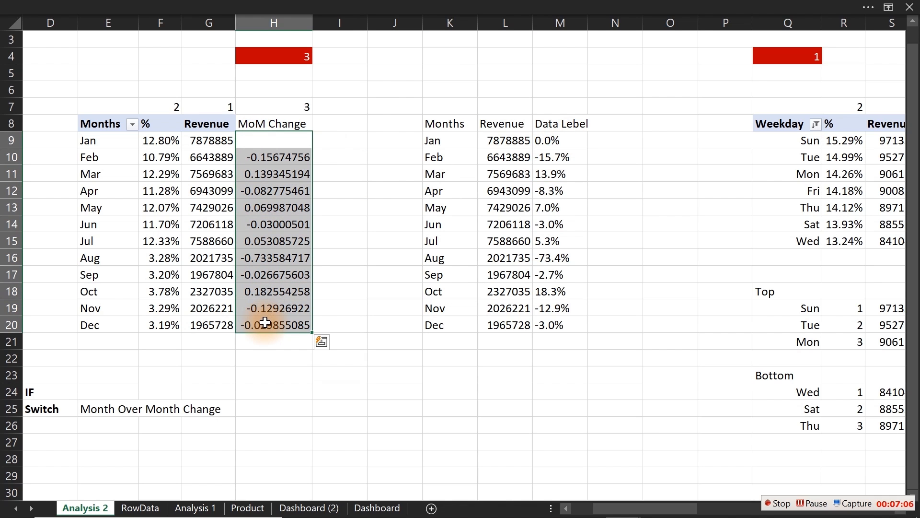
key("ctrl+1")
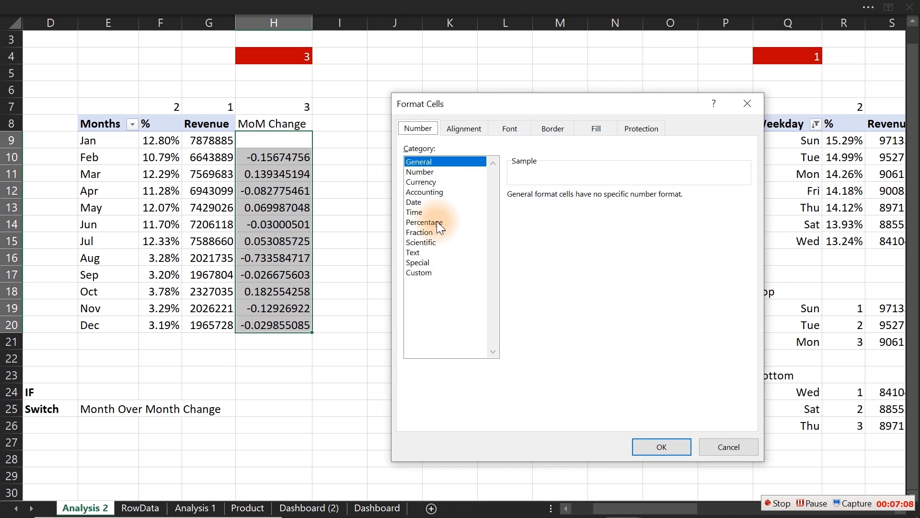
left_click(424, 221)
left_click(603, 199)
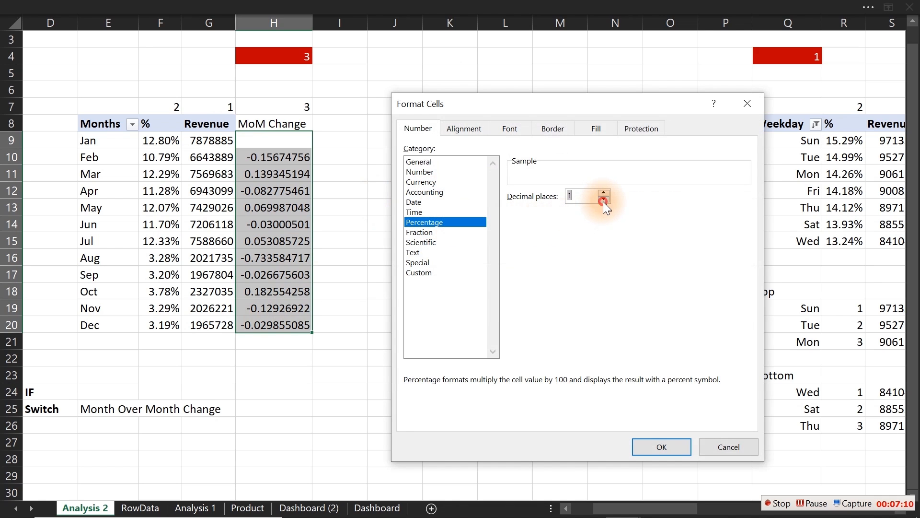
left_click(654, 449)
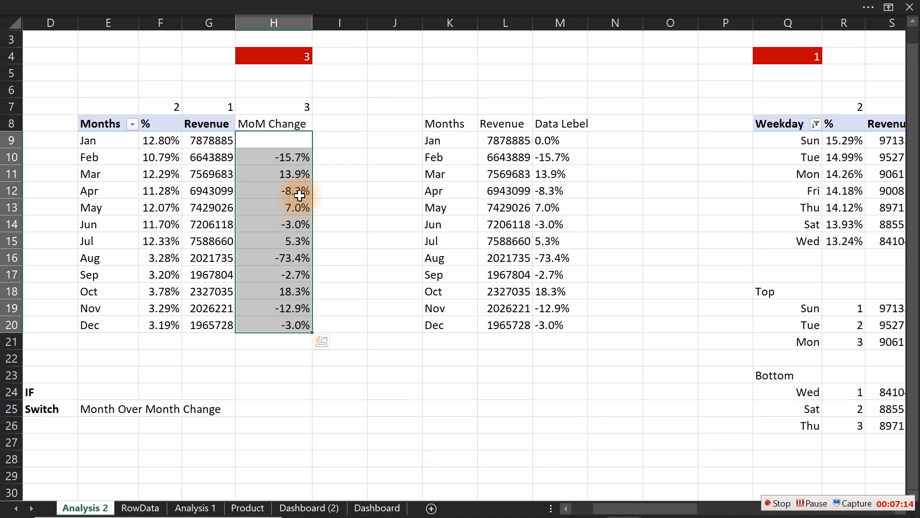
left_click_drag(293, 144, 308, 329)
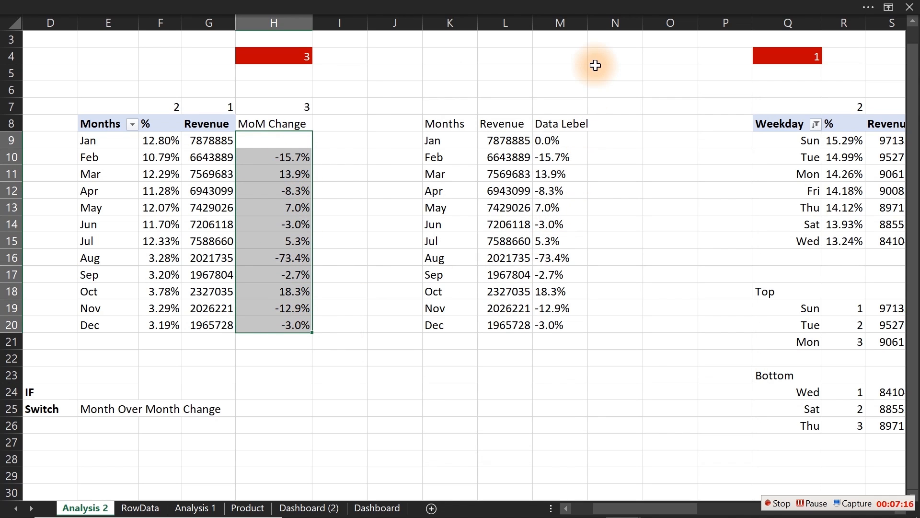
left_click_drag(589, 23, 622, 23)
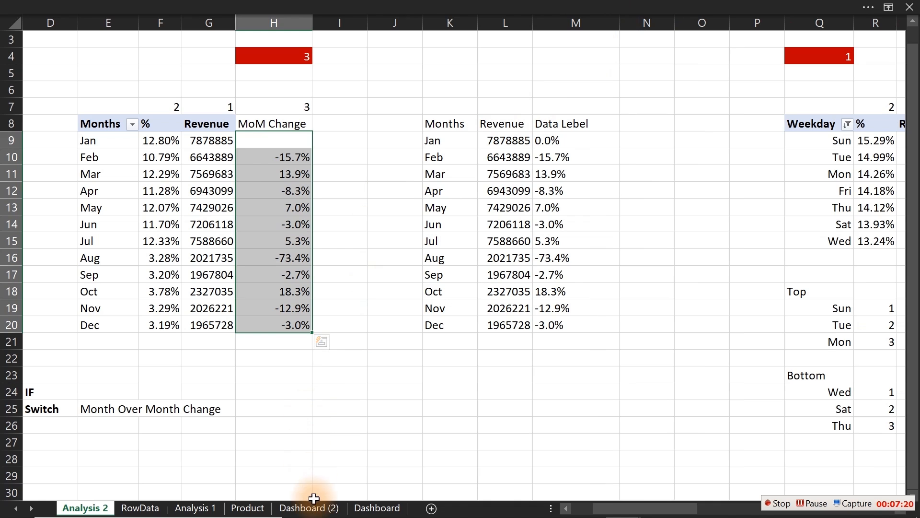
- On the Dashboard (2) sheet, recolor the monthly chart's line to the light periwinkle blue of the quarterly columns
left_click(309, 507)
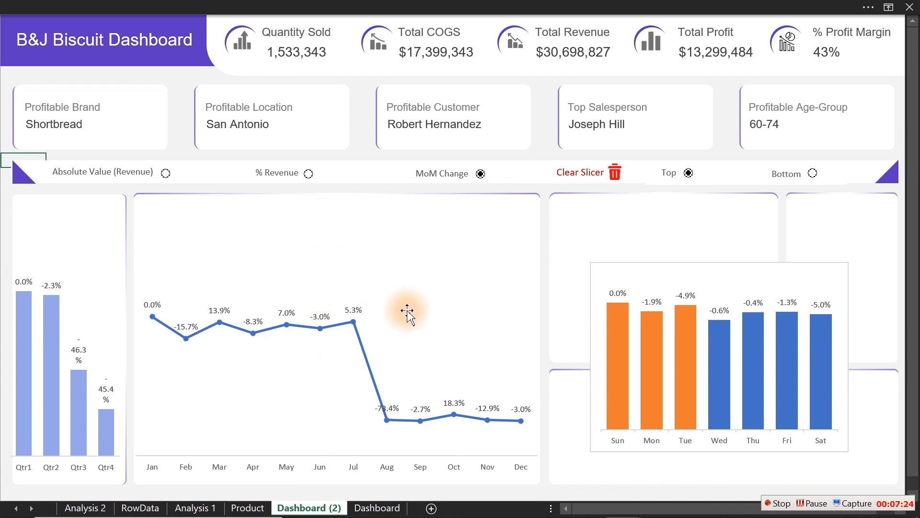
left_click(364, 356)
double_click(365, 357)
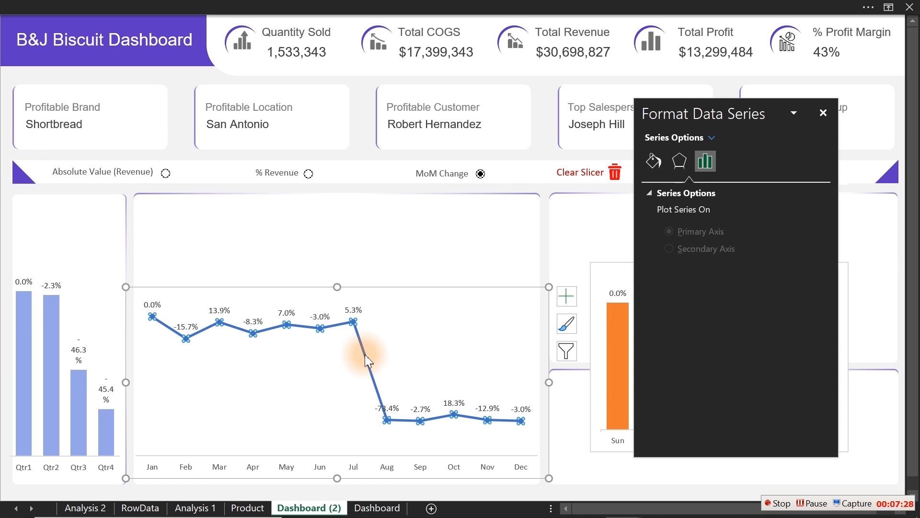
left_click(654, 164)
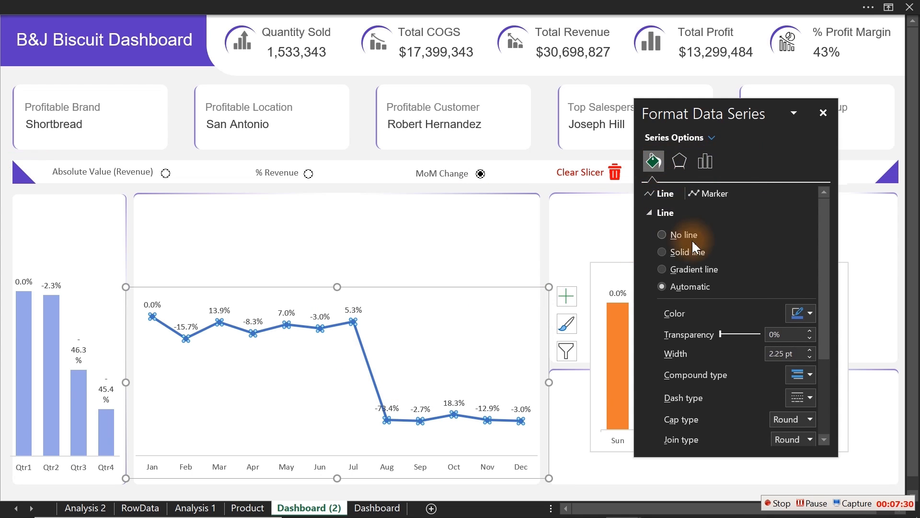
left_click(798, 313)
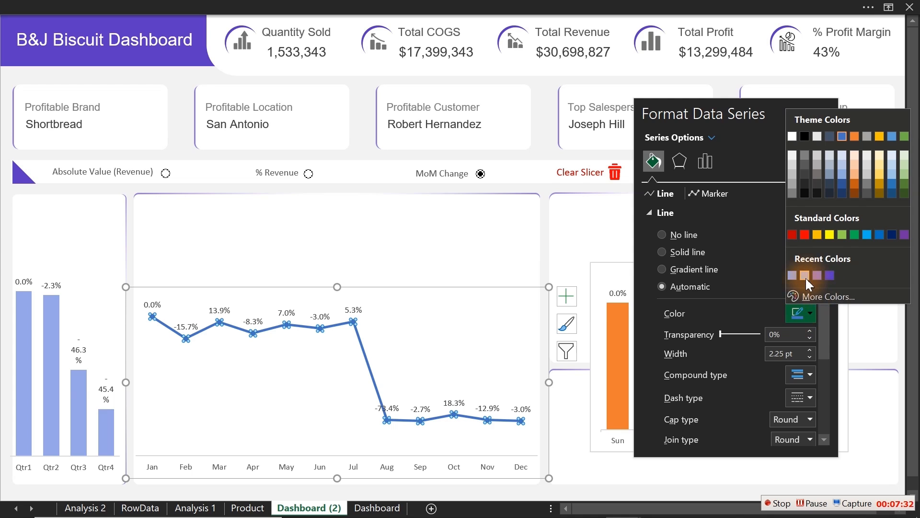
left_click(792, 275)
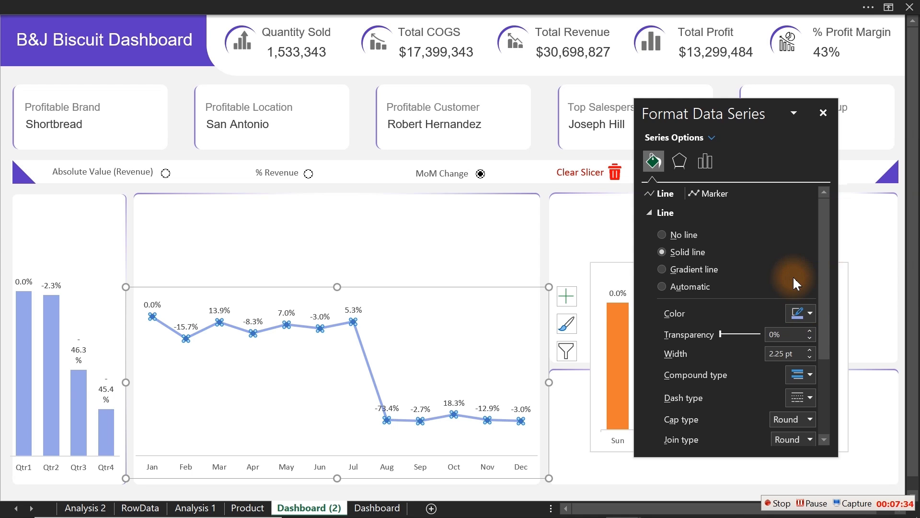
left_click(179, 105)
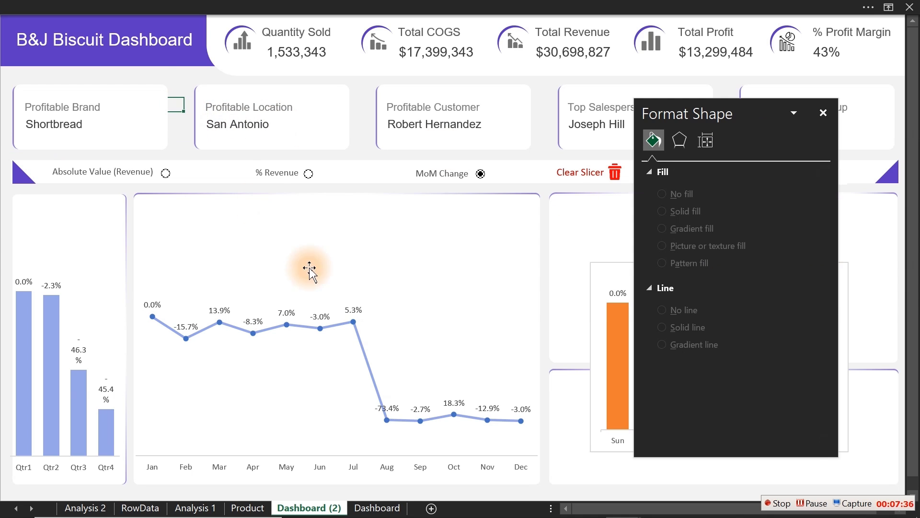
- Keep the monthly line's markers as built-in circles, trying size 6 and returning to size 5
mouse_move(343, 324)
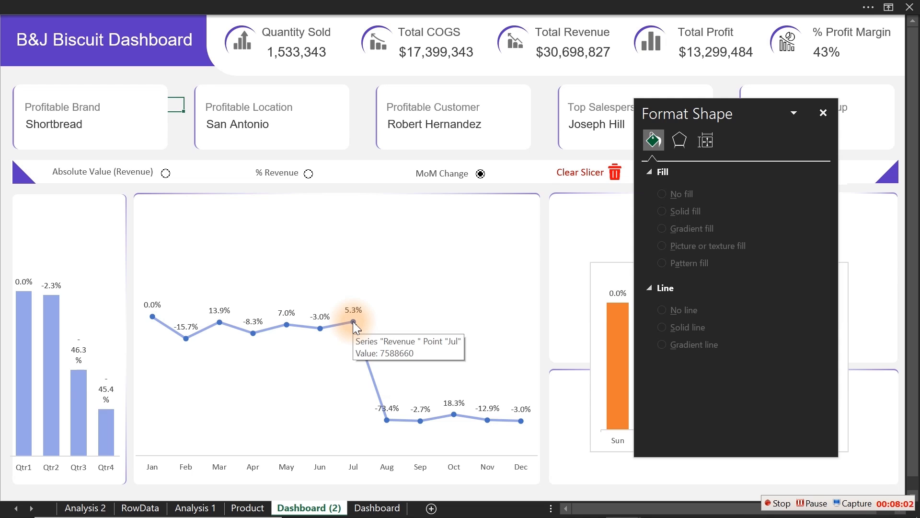
left_click(354, 322)
left_click(654, 161)
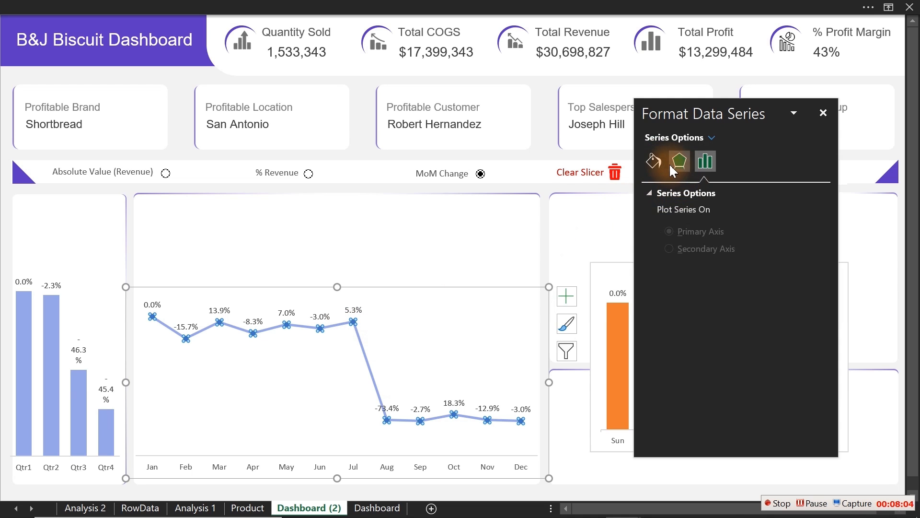
left_click(702, 191)
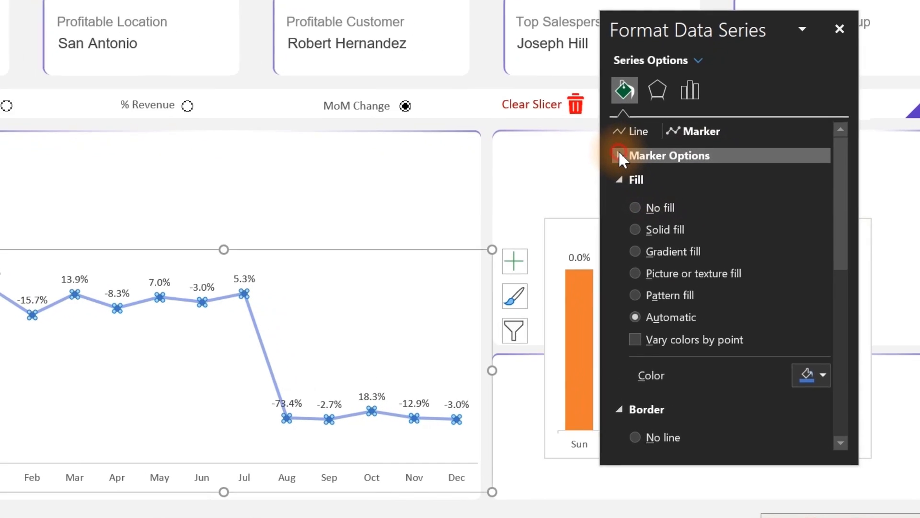
left_click(636, 186)
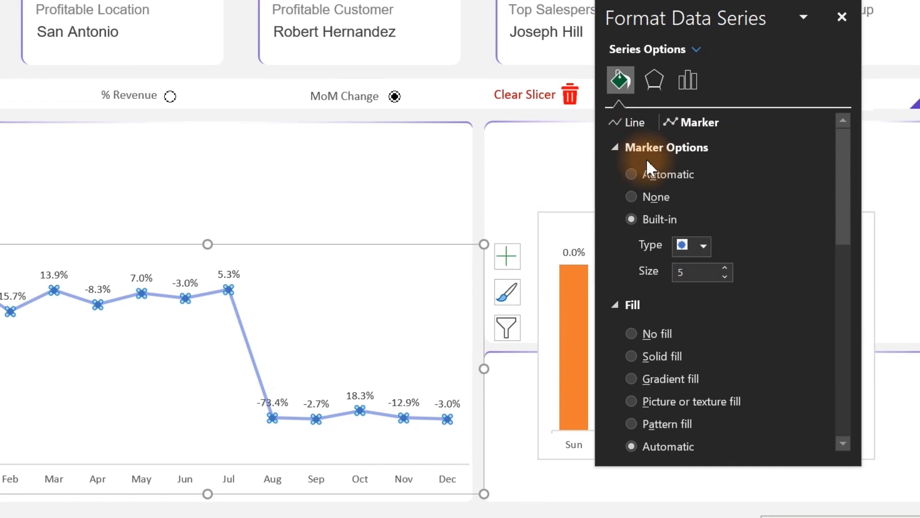
left_click(703, 246)
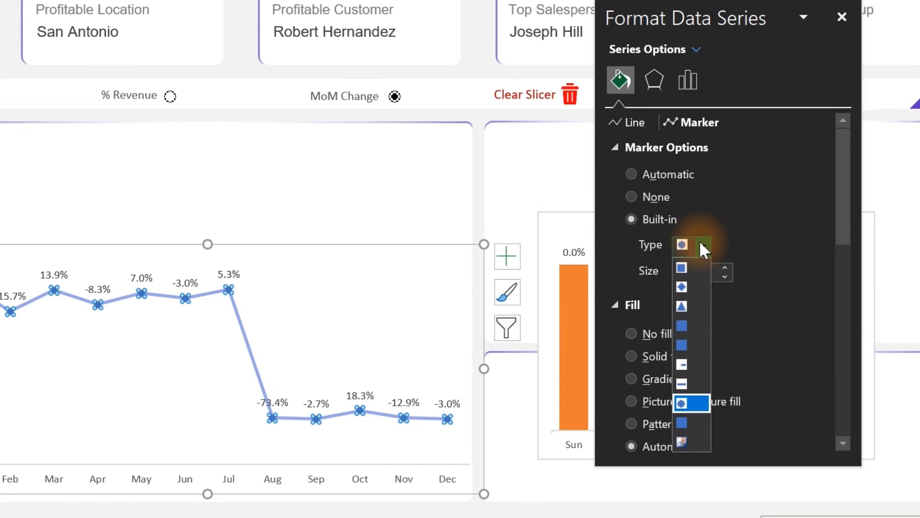
left_click(693, 401)
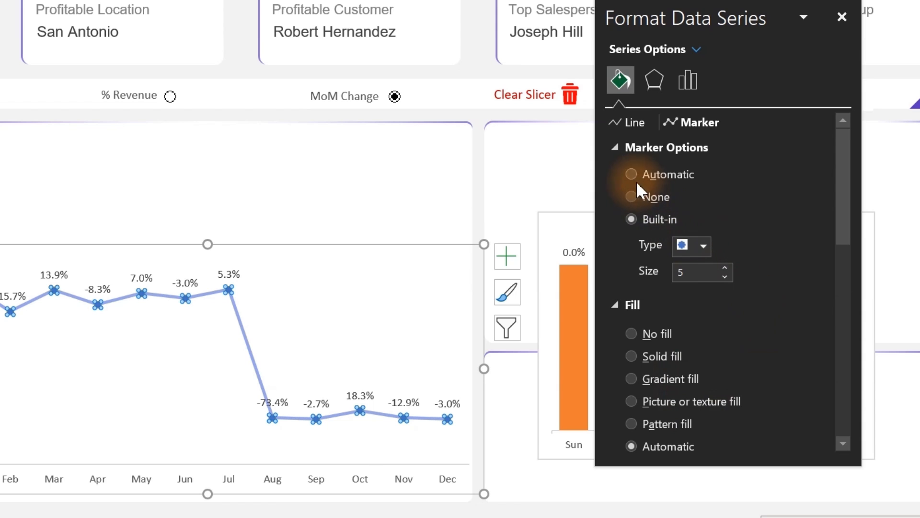
left_click(725, 267)
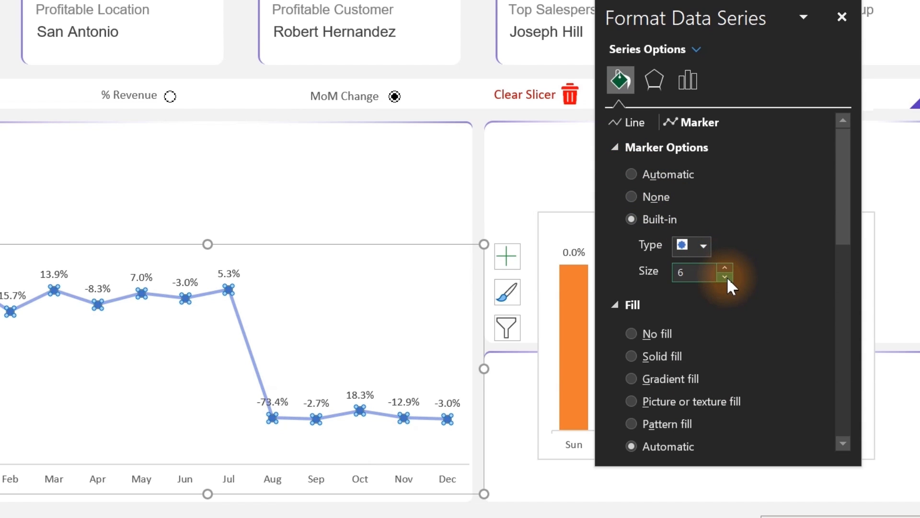
left_click(724, 277)
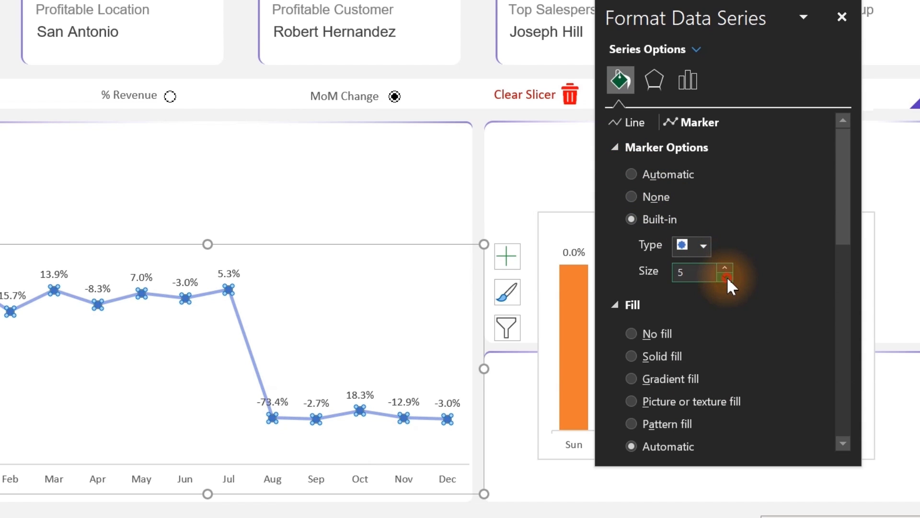
- Give the monthly line's markers a lighter blue theme fill and a periwinkle border, and close the formatting pane
left_click(617, 146)
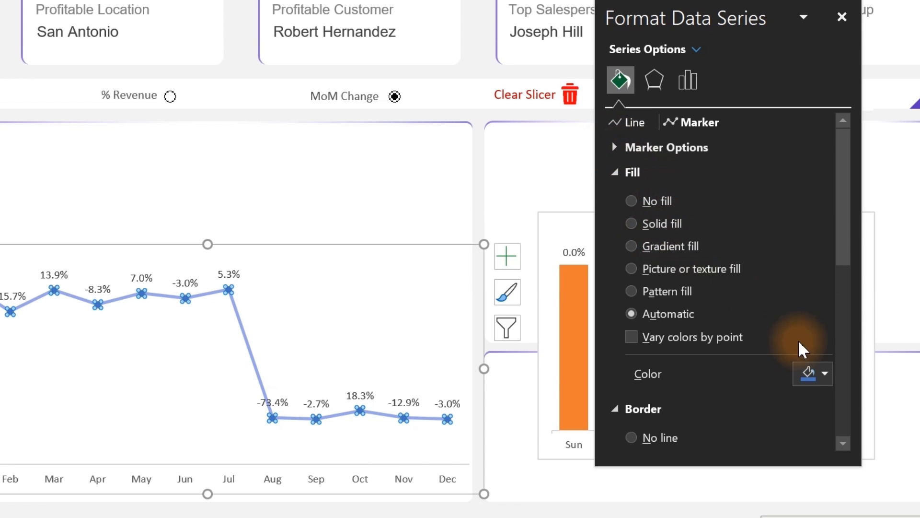
left_click(813, 373)
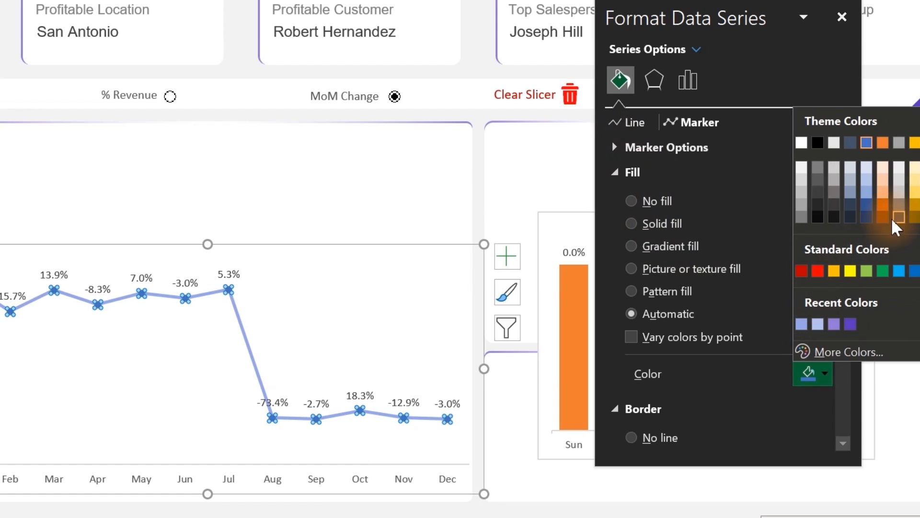
left_click(868, 193)
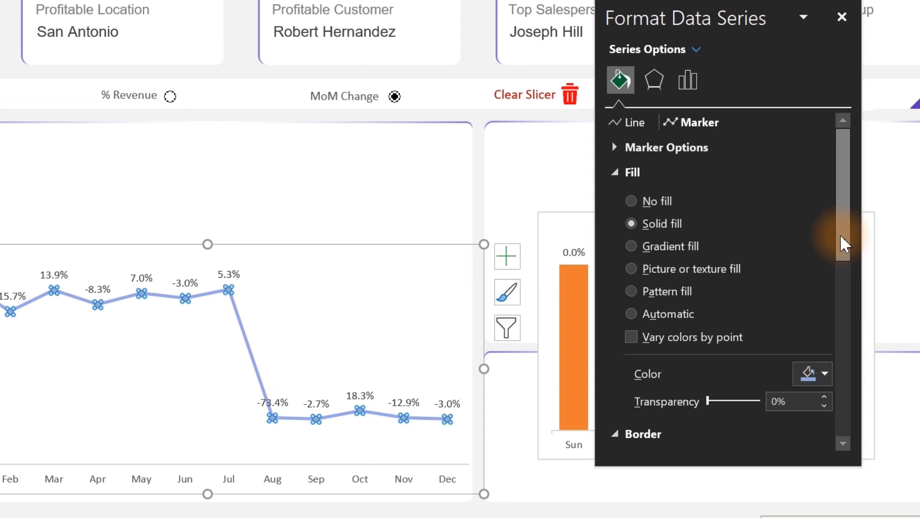
left_click_drag(842, 232, 822, 330)
left_click(817, 321)
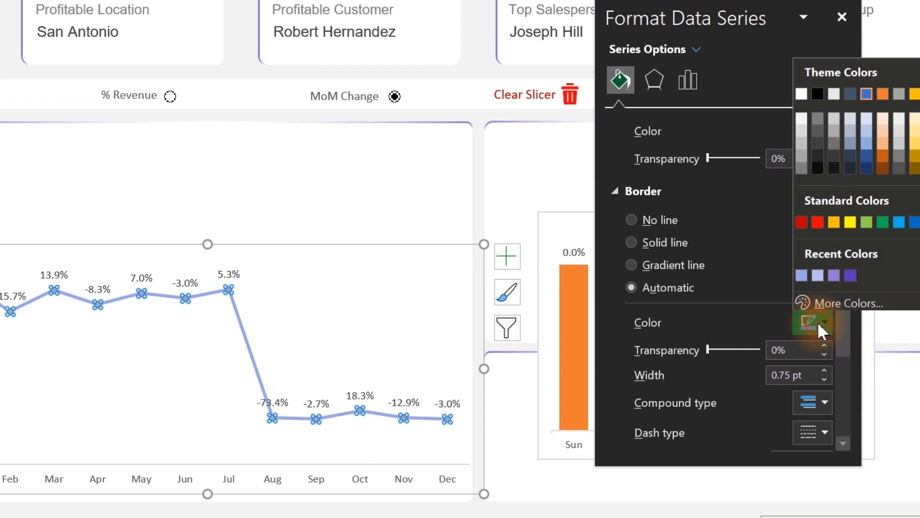
left_click(802, 273)
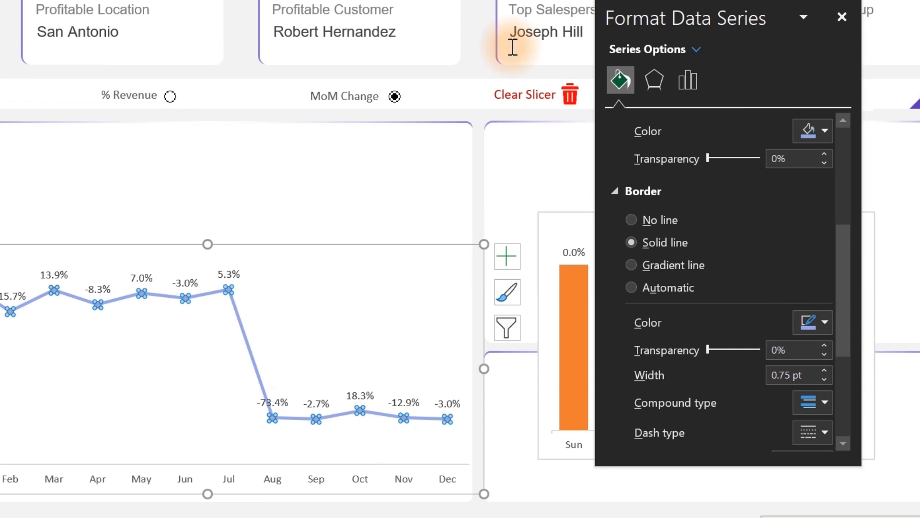
left_click(486, 35)
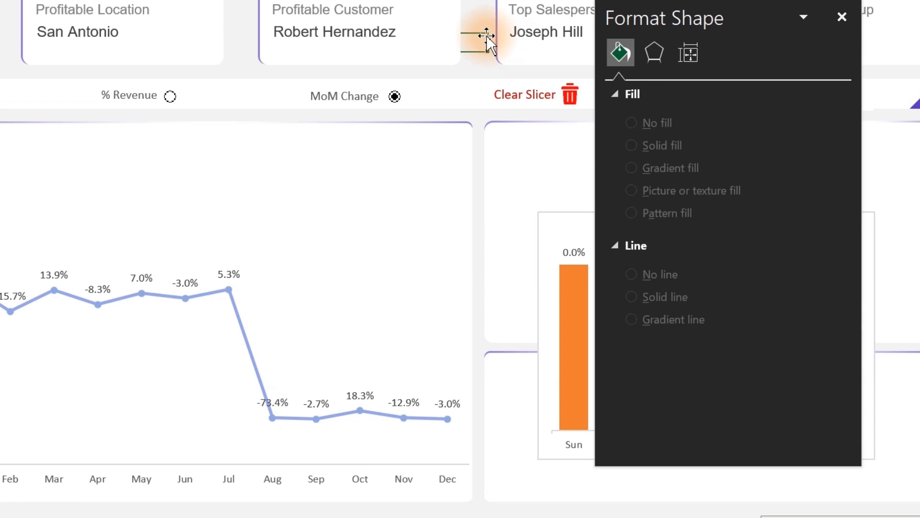
left_click(836, 15)
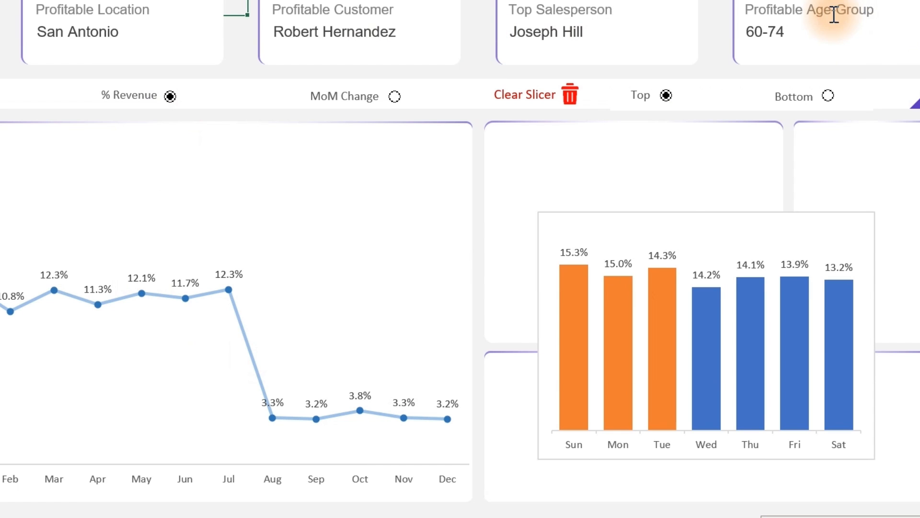
- Move the weekday column chart into the card beside the monthly chart and resize it to the card's width and lower part
left_click(715, 218)
left_click_drag(715, 217, 653, 191)
left_click_drag(817, 278, 769, 280)
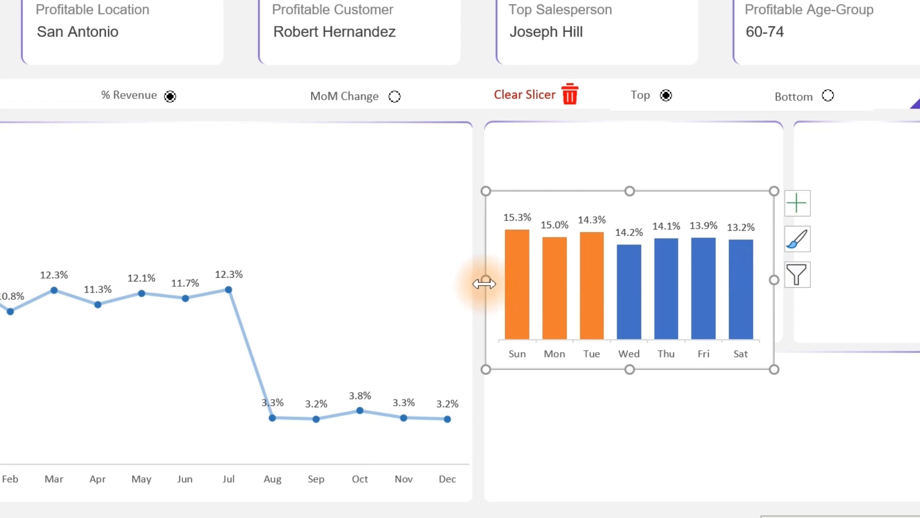
mouse_move(484, 281)
left_mouse_down()
mouse_move(485, 269)
mouse_move(485, 277)
left_mouse_up()
left_click_drag(627, 369, 655, 341)
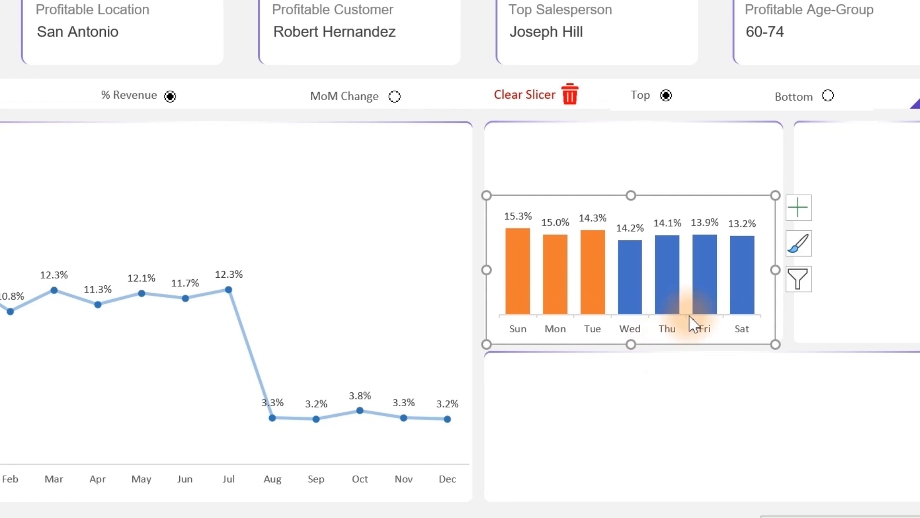
left_click_drag(775, 269, 784, 268)
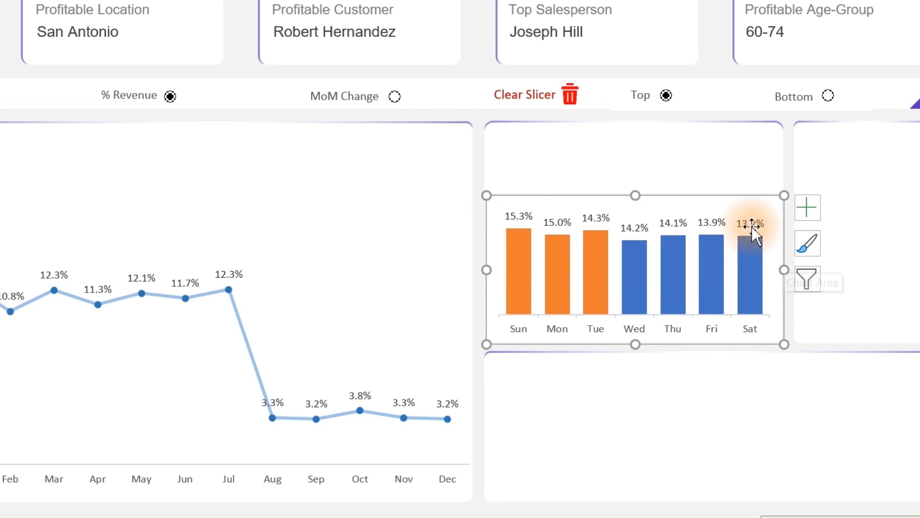
- Remove the weekday chart's background fill and border line
double_click(726, 197)
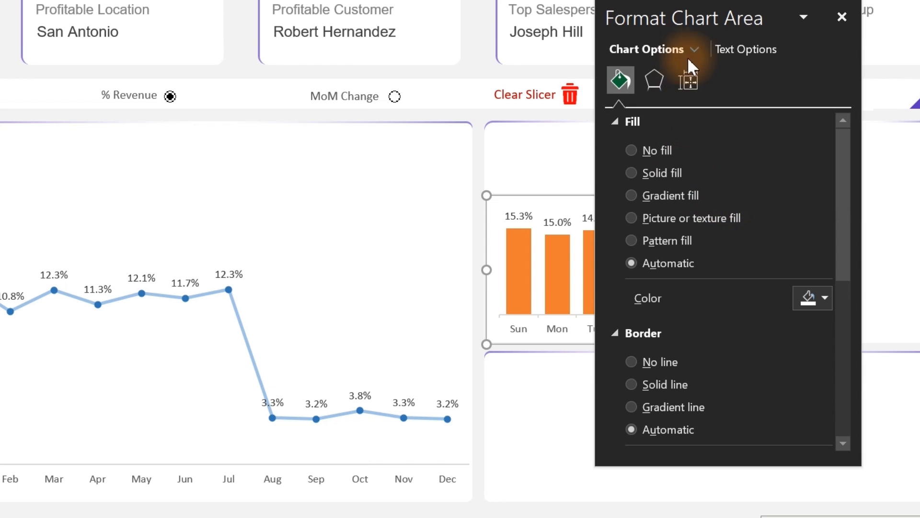
left_click_drag(689, 20, 289, 51)
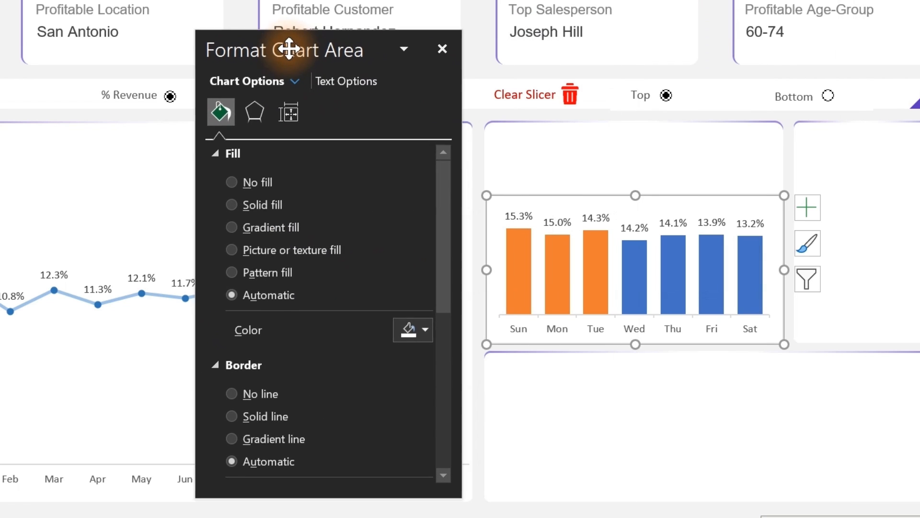
left_click(228, 179)
left_click(249, 357)
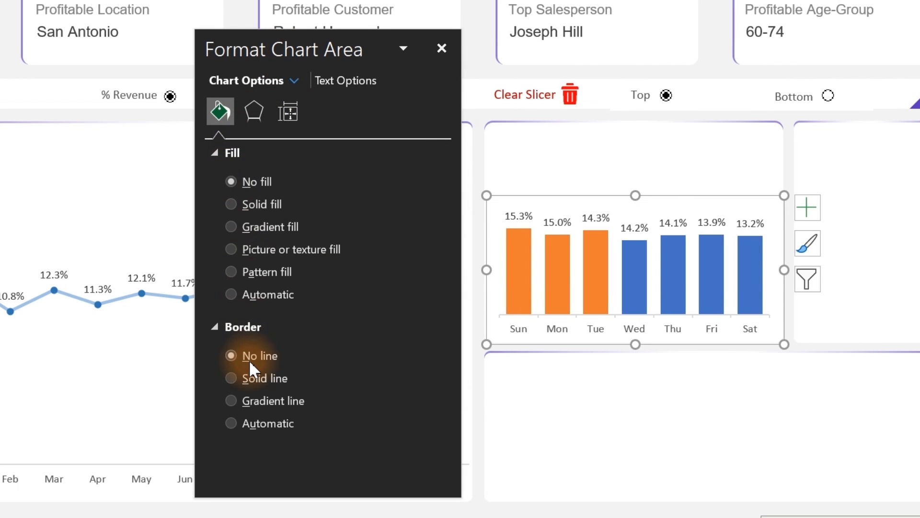
- Recolor the weekday chart's base column series with the recently used periwinkle blue
left_click(669, 260)
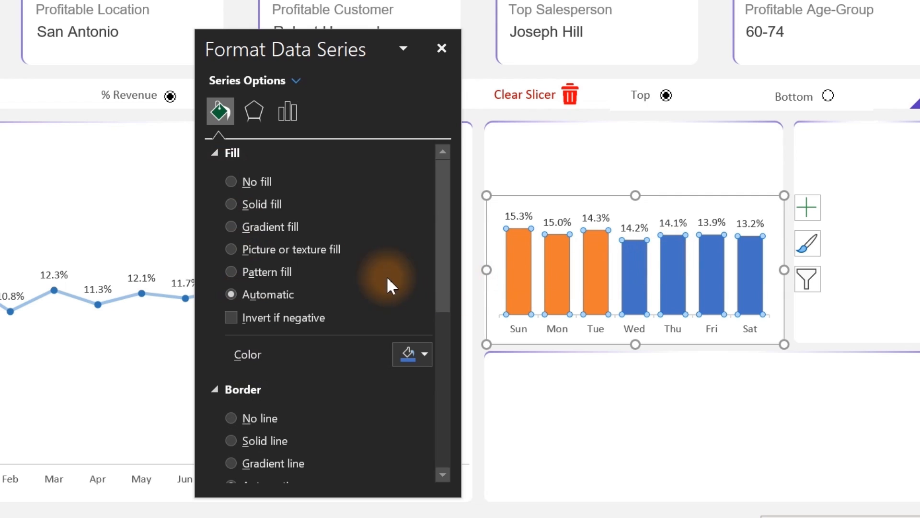
left_click(413, 367)
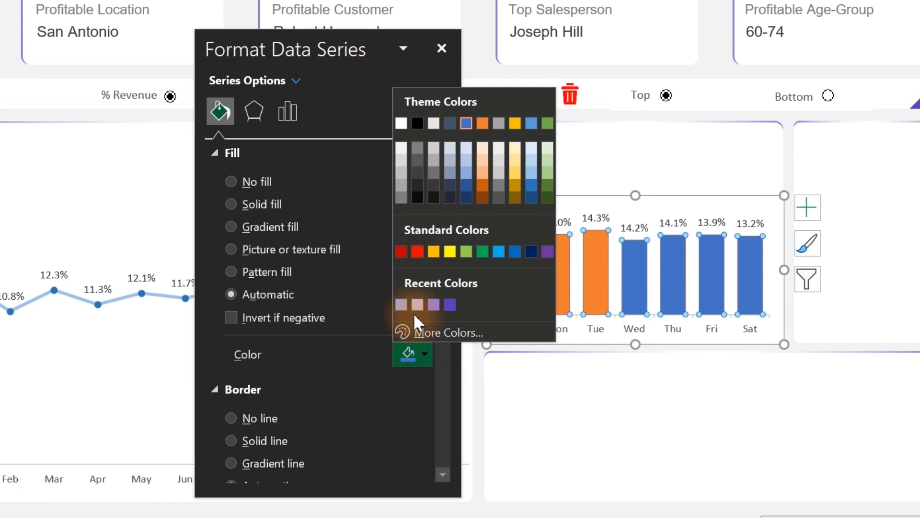
left_click(401, 303)
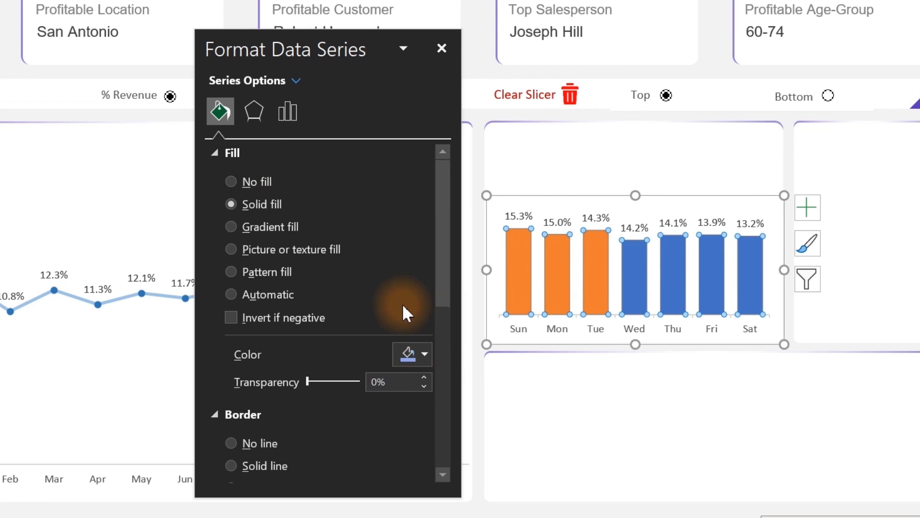
- Fill the weekday chart's orange highlight series with dark blue and switch the dashboard's highlight option to Bottom
left_click(556, 250)
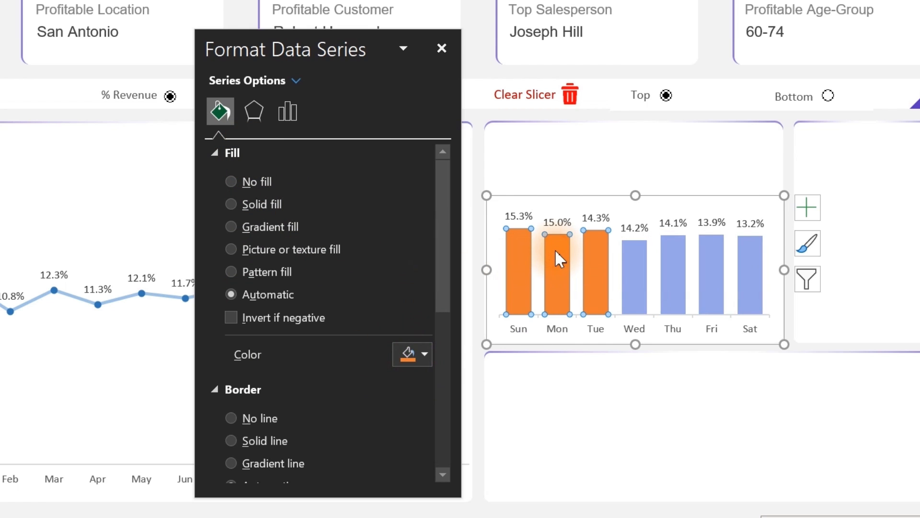
left_click(422, 362)
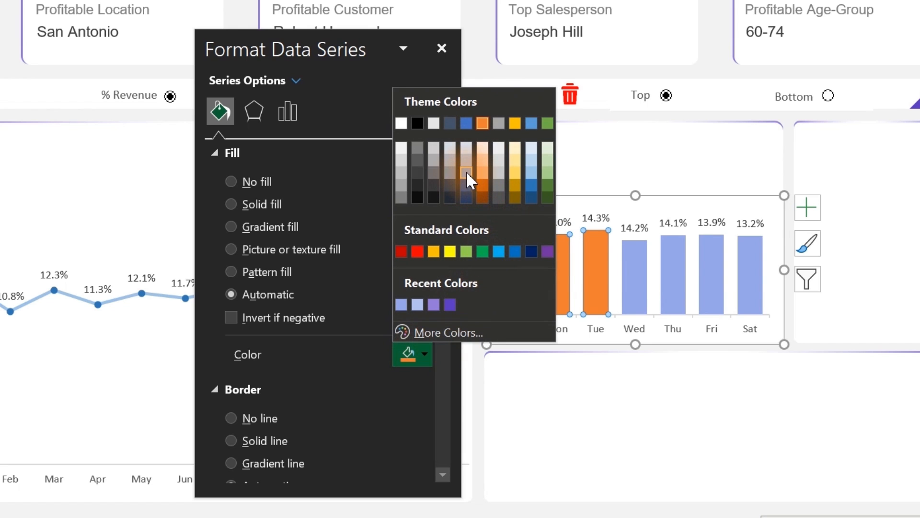
left_click(532, 186)
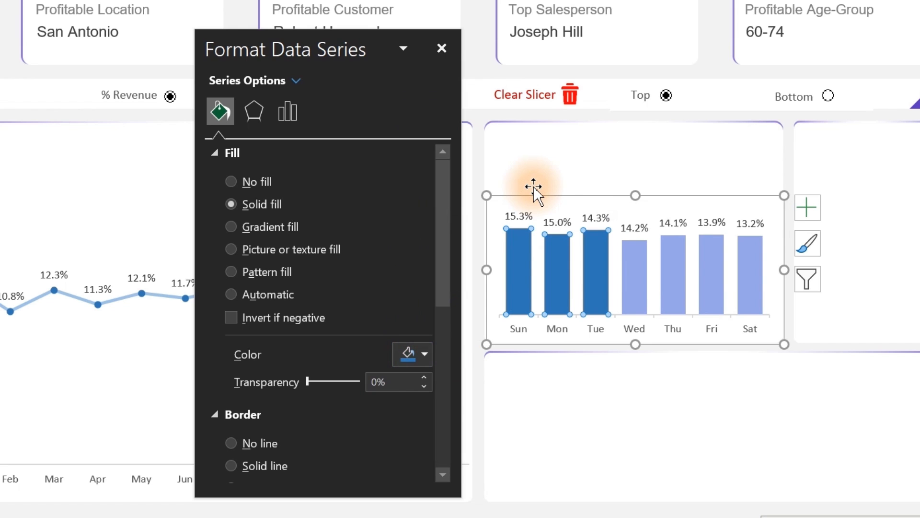
left_click(441, 48)
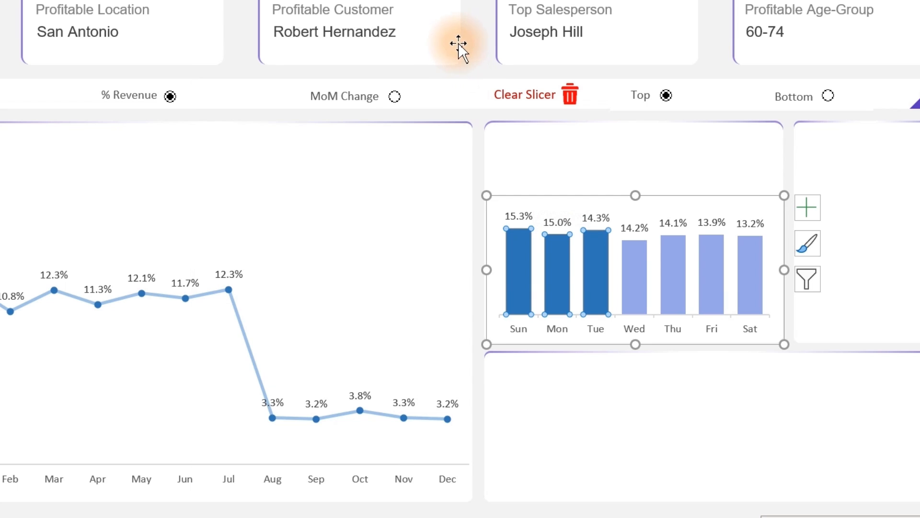
left_click(475, 41)
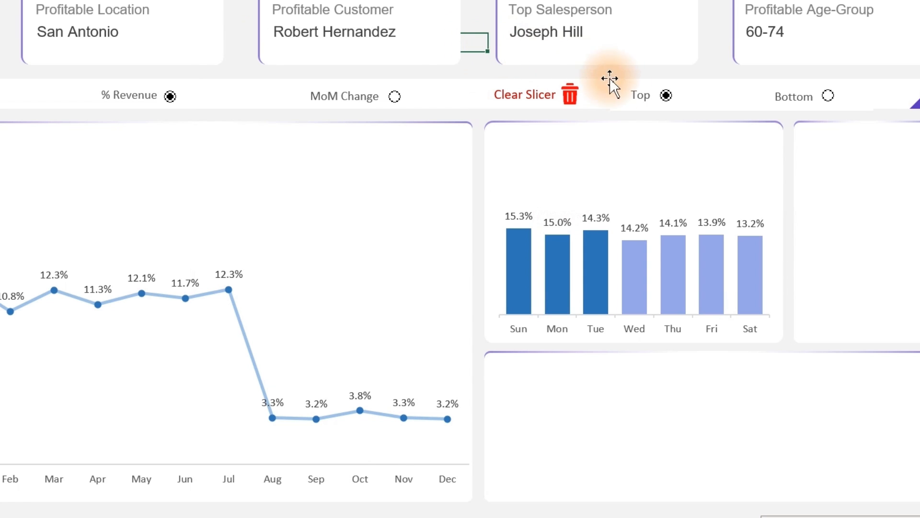
left_click(820, 102)
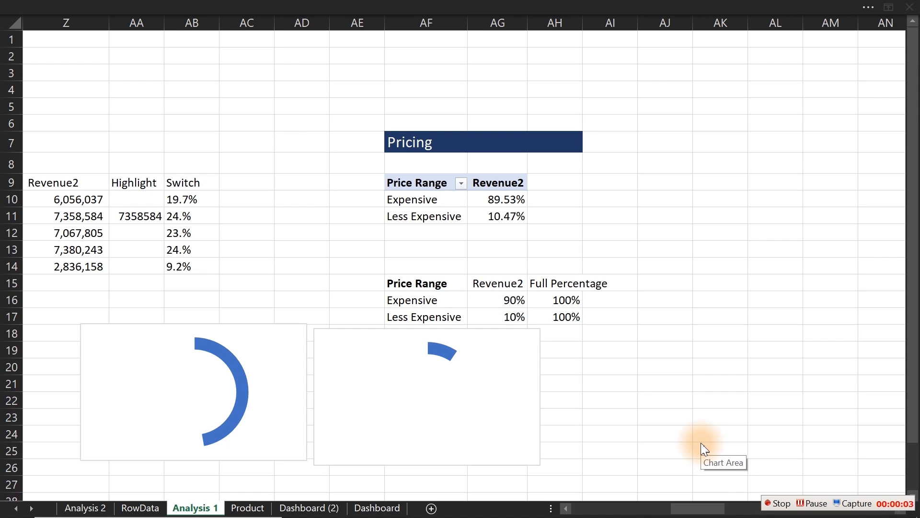
- Cut the two pricing doughnut charts from the Analysis 1 sheet and paste them onto the Dashboard (2) sheet
left_click(533, 381)
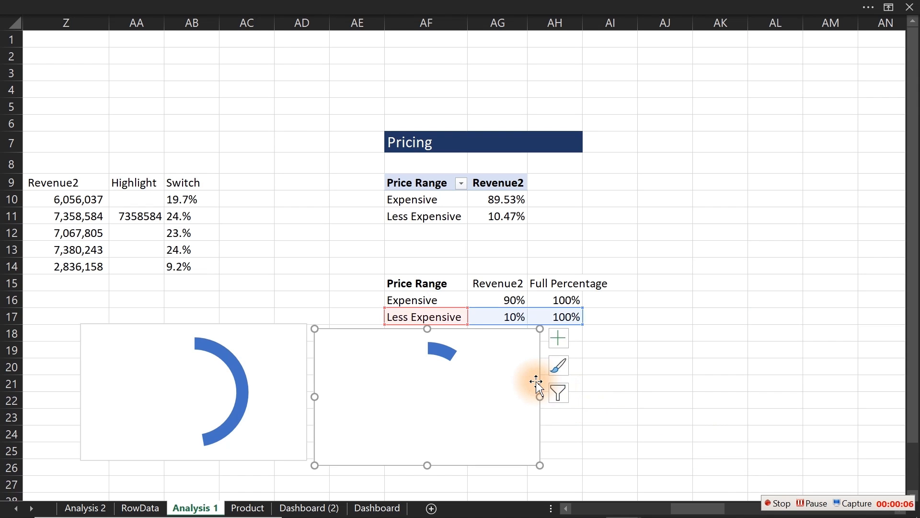
left_click(290, 325, "ctrl")
key("ctrl+x")
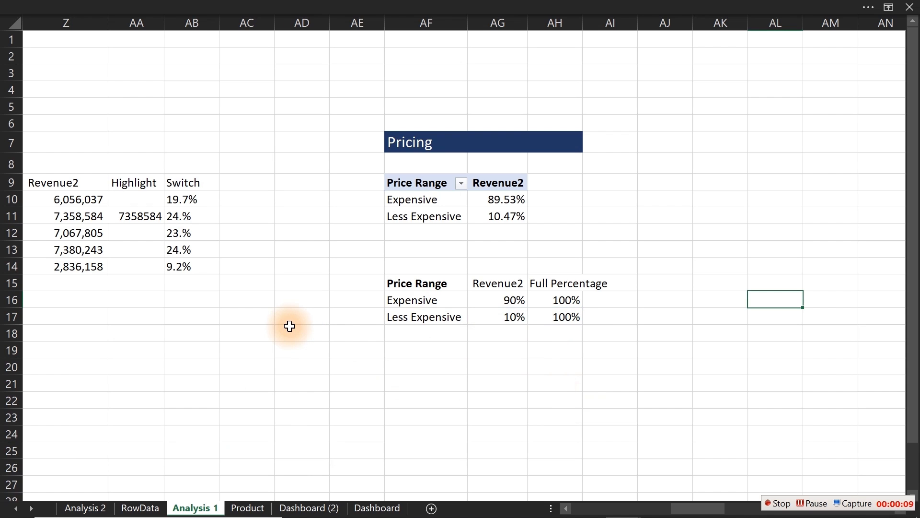
left_click(327, 509)
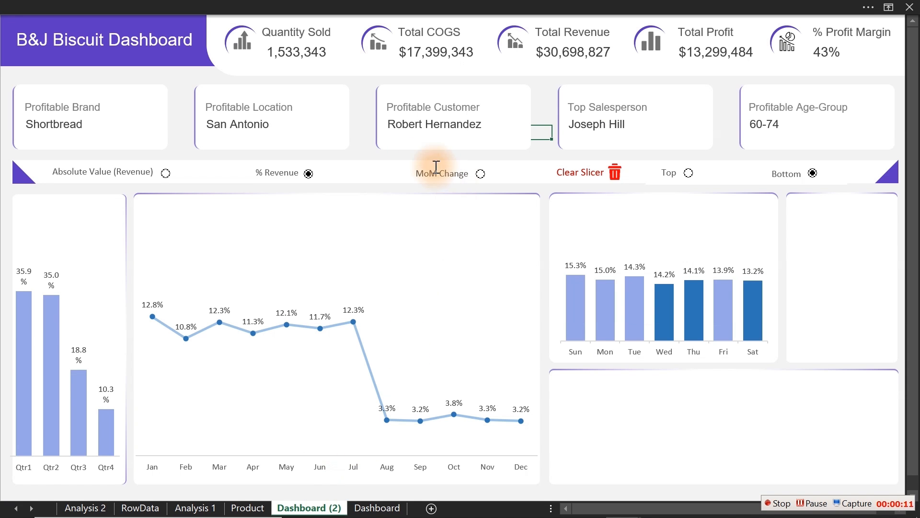
left_click(362, 132)
key("ctrl+v")
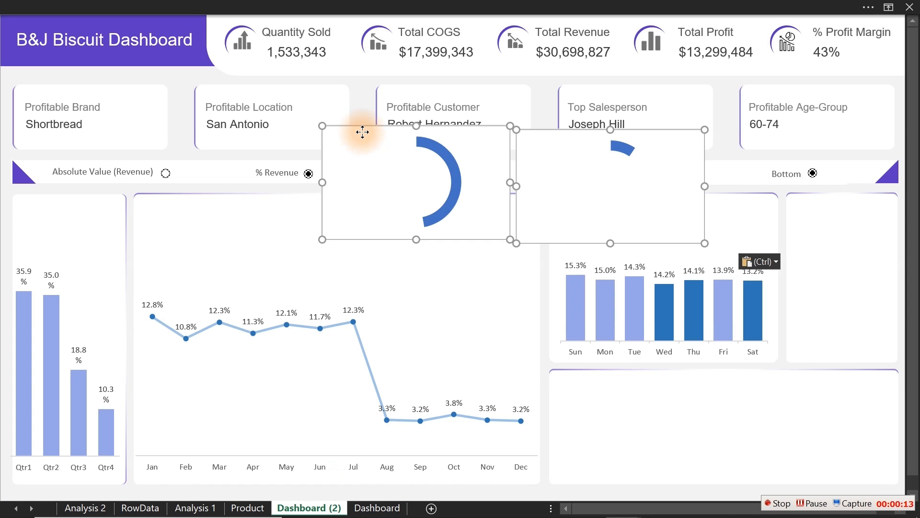
left_click(363, 102)
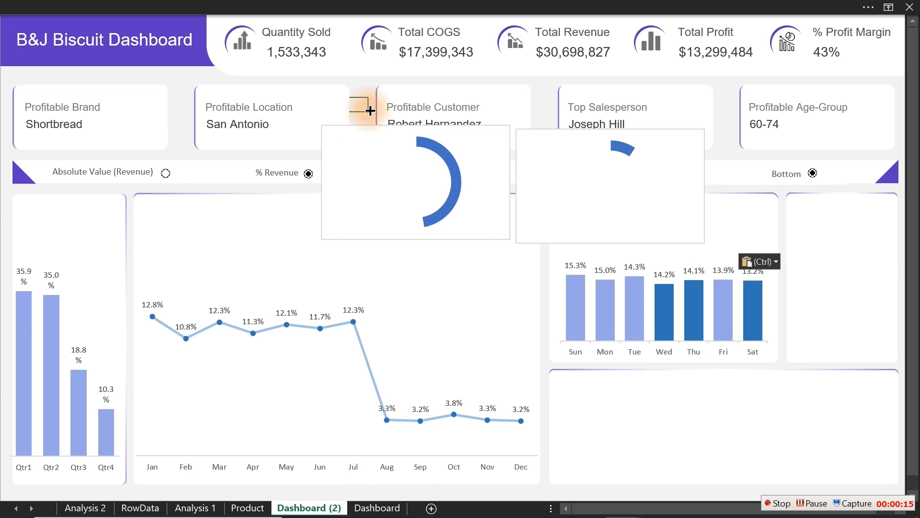
- Shrink the doughnut chart with the longer arc and place it in the lower part of the narrow card beside the weekday chart
left_click(368, 127)
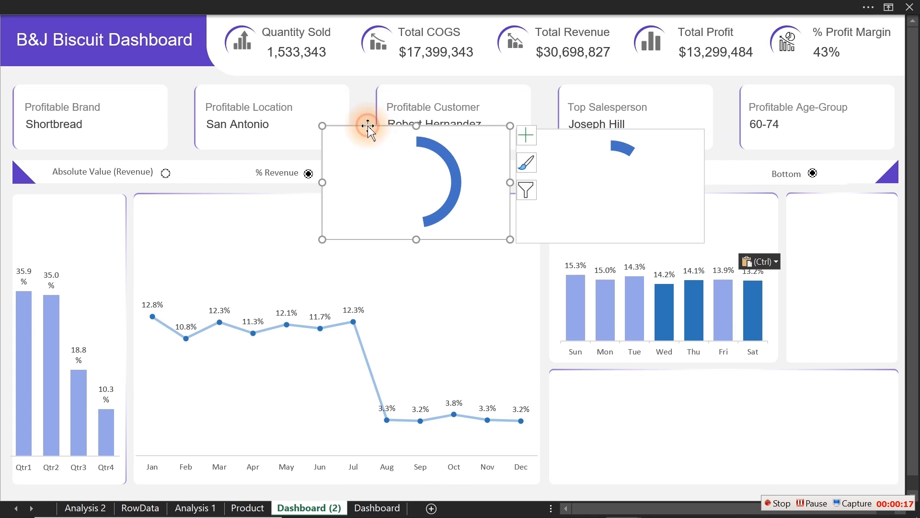
left_click_drag(321, 125, 833, 281)
key("ctrl+z")
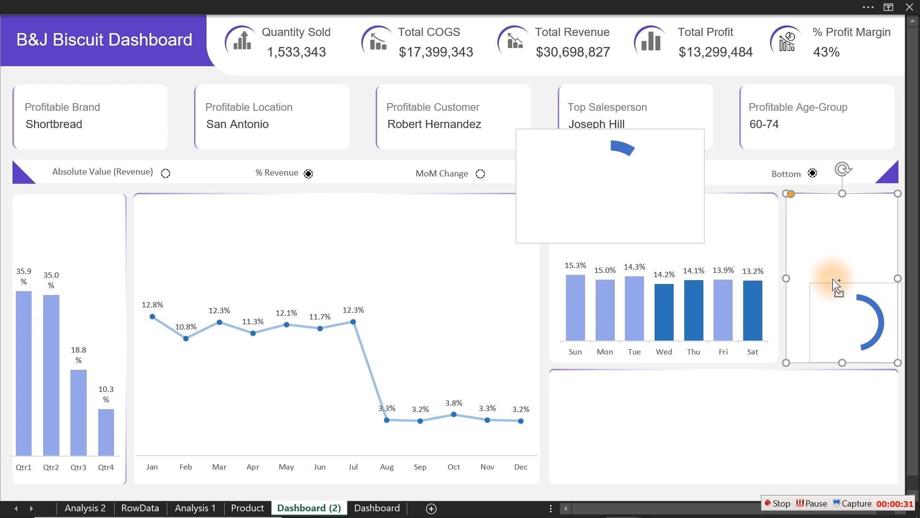
left_click(859, 286)
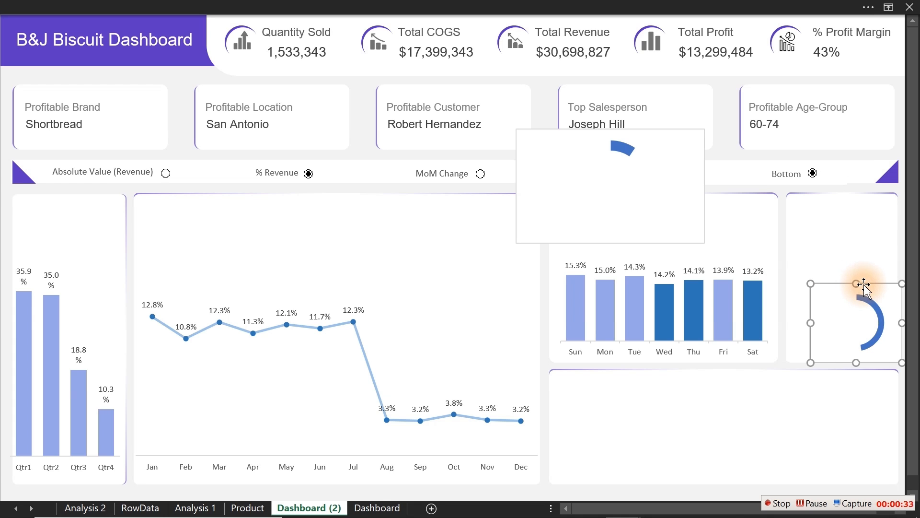
left_click_drag(859, 282, 853, 279)
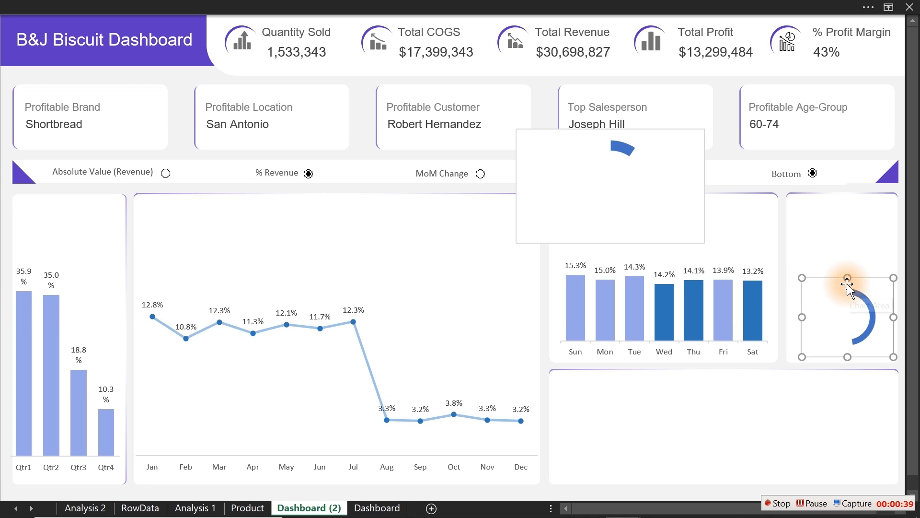
- Set the doughnut hole size of the ring in the narrow card to 60%
left_click(861, 297)
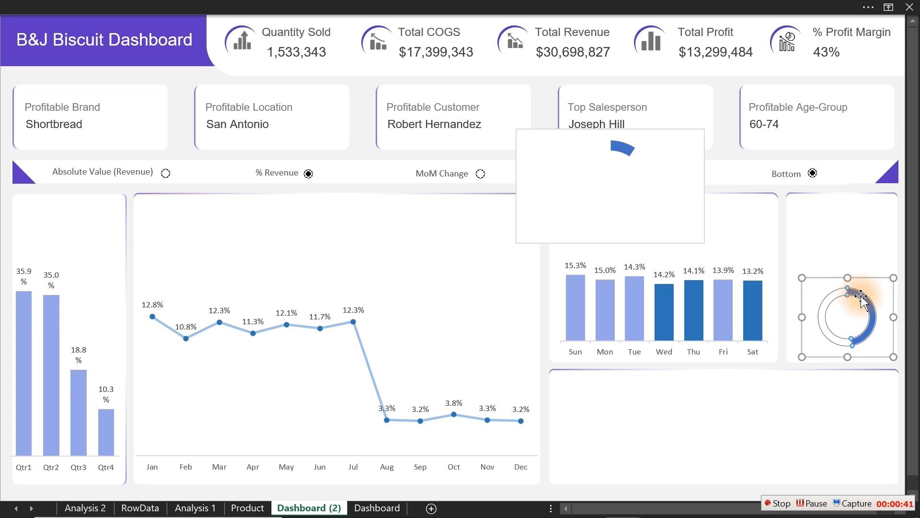
double_click(861, 297)
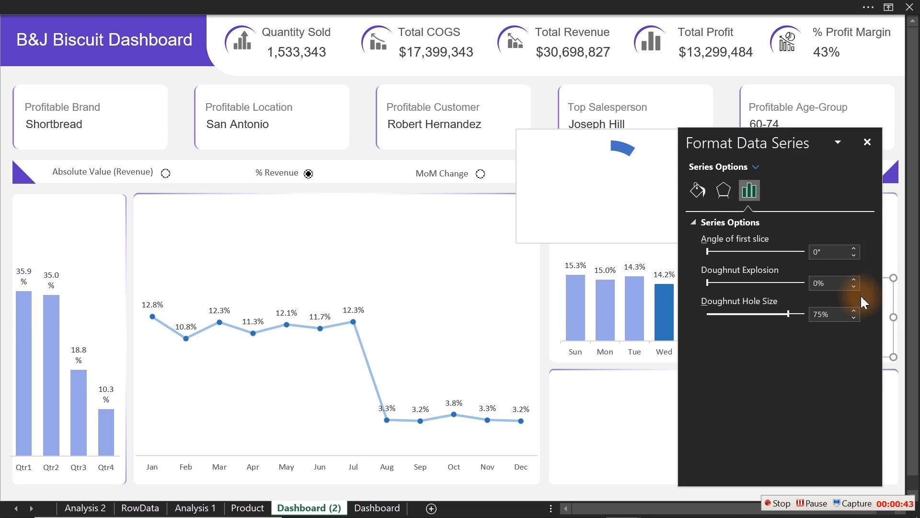
left_click_drag(797, 148, 467, 147)
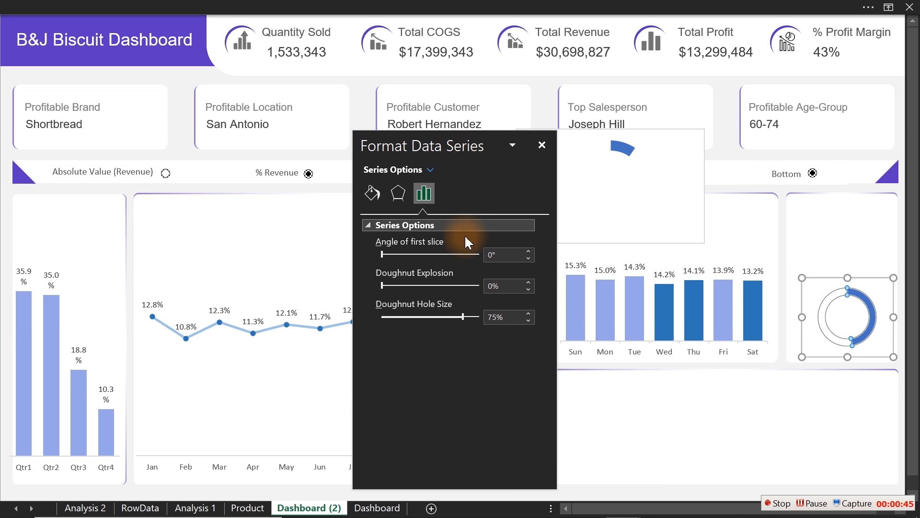
left_click_drag(457, 316, 447, 315)
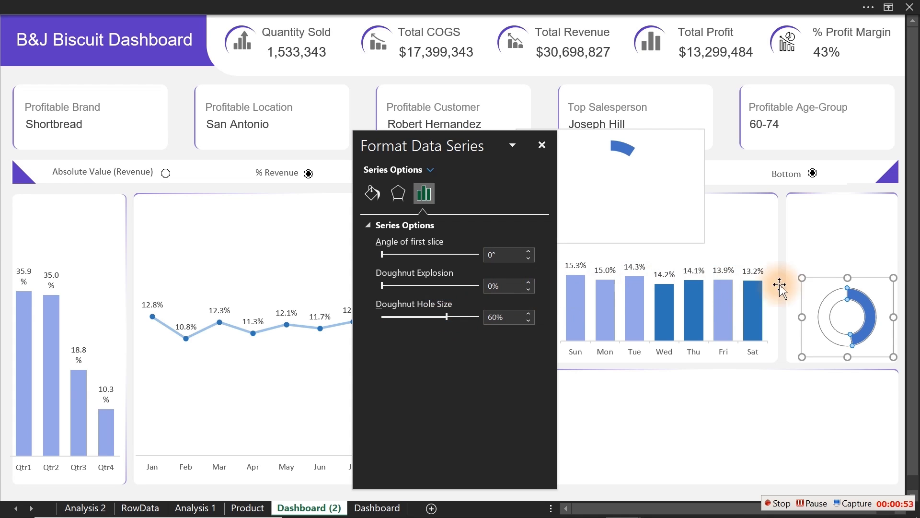
- Delete the loose short-arc doughnut chart and remove the fill and border line from the doughnut chart in the narrow card
left_click(703, 161)
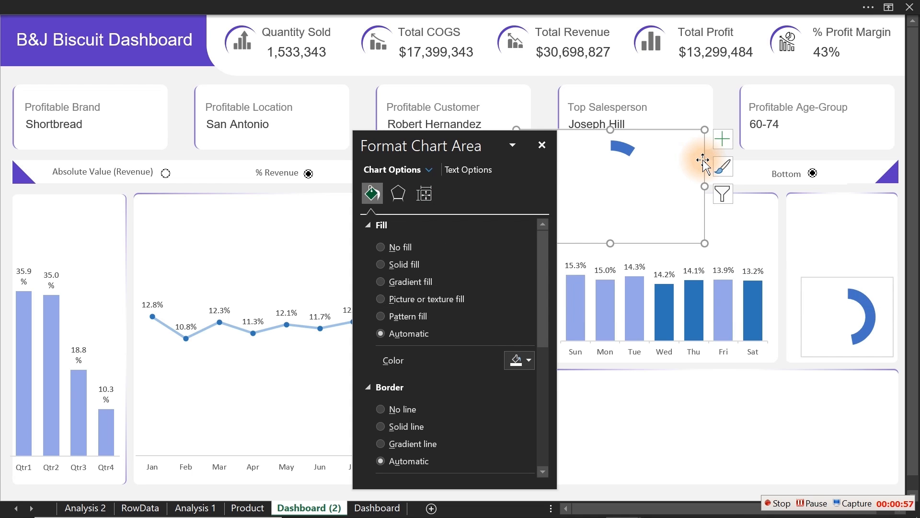
key("Delete")
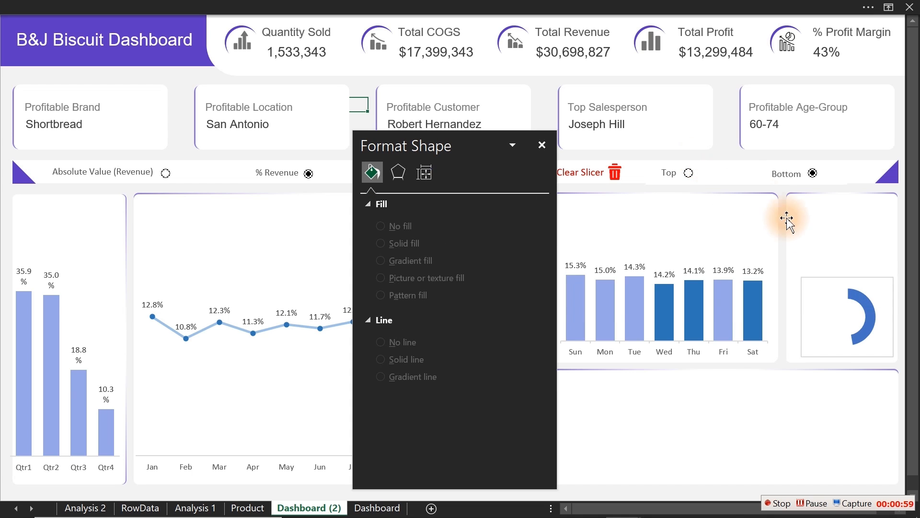
left_click(821, 279)
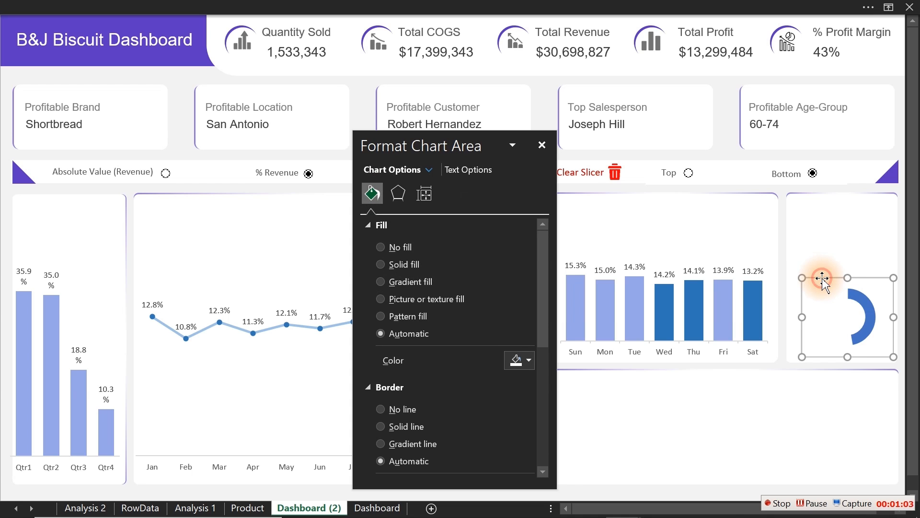
left_click(396, 247)
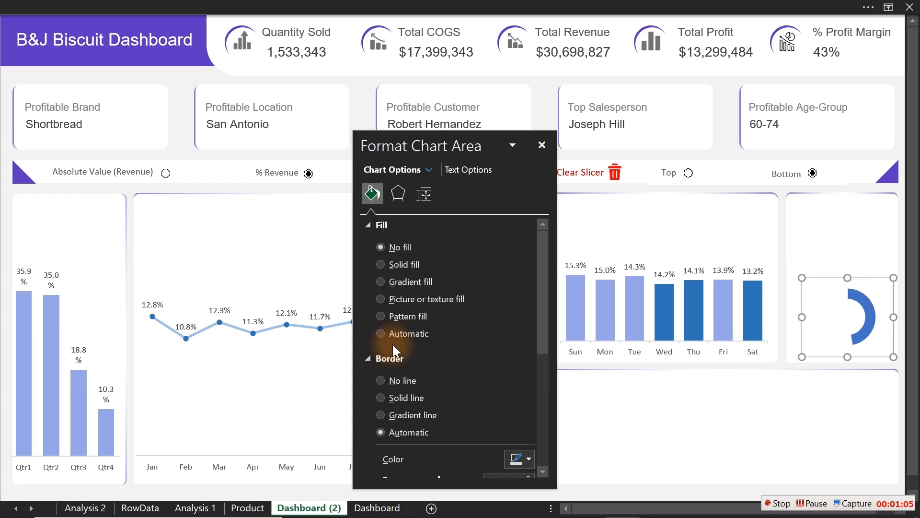
left_click(392, 381)
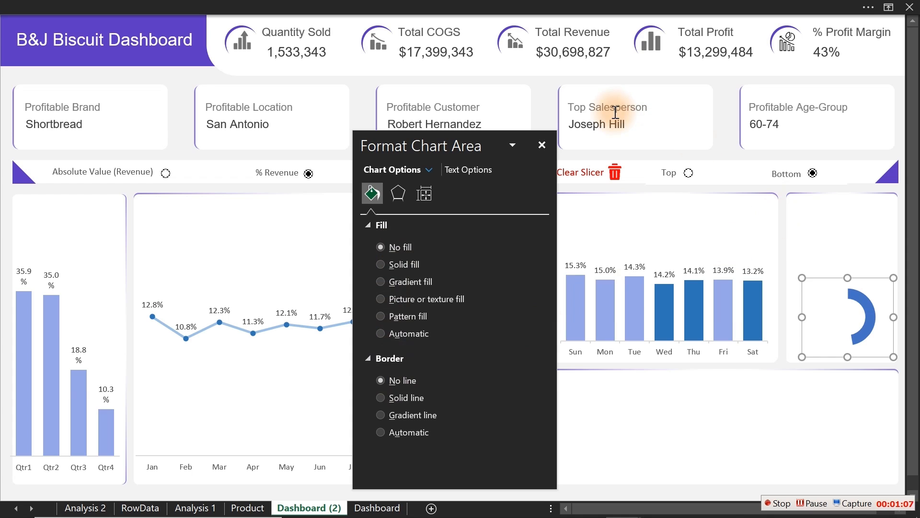
left_click(542, 92)
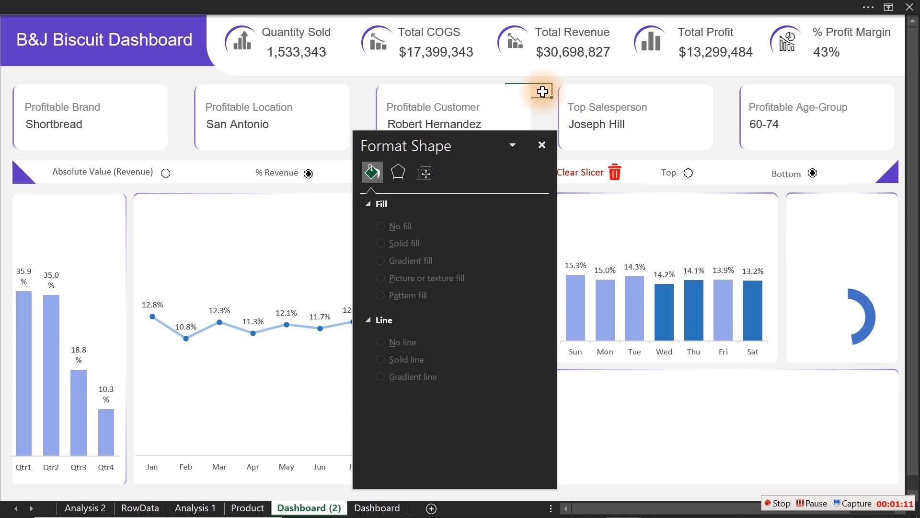
- Duplicate the narrow card's doughnut chart and arrange the copies one above the other within the card
left_click(861, 302)
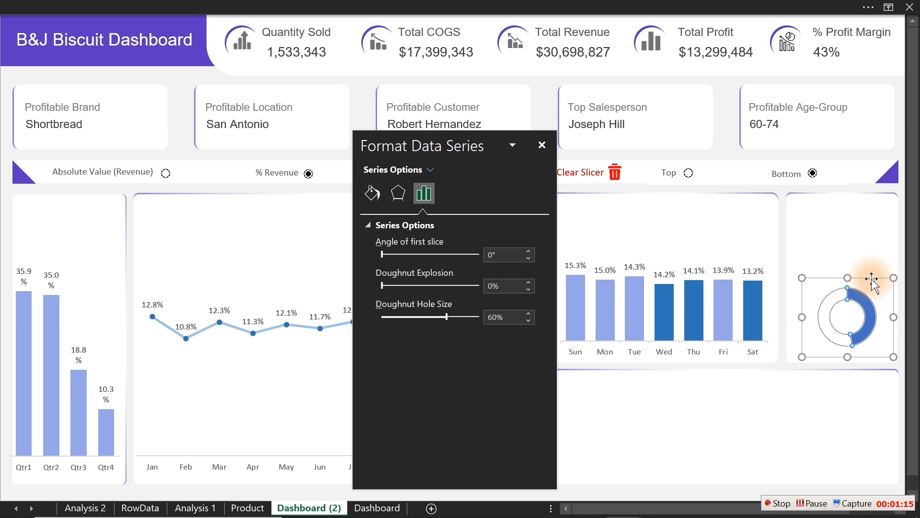
left_click(871, 279)
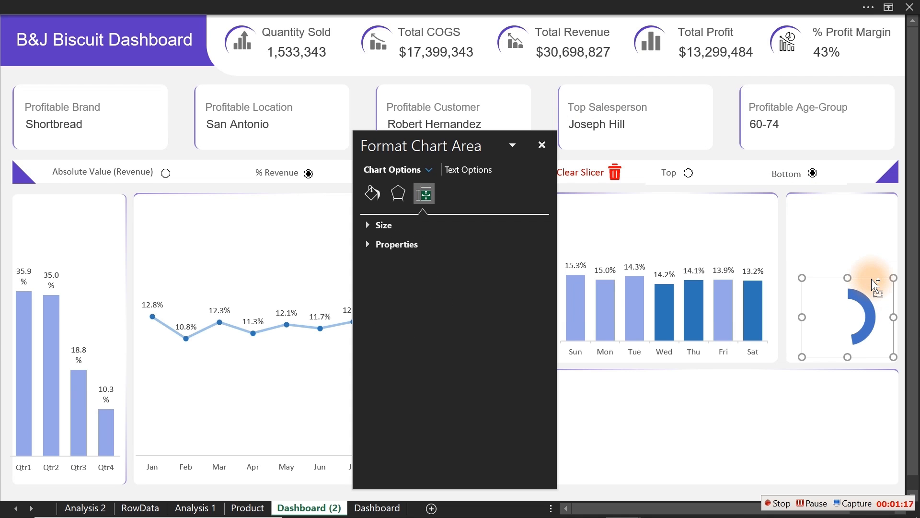
key("ctrl+v")
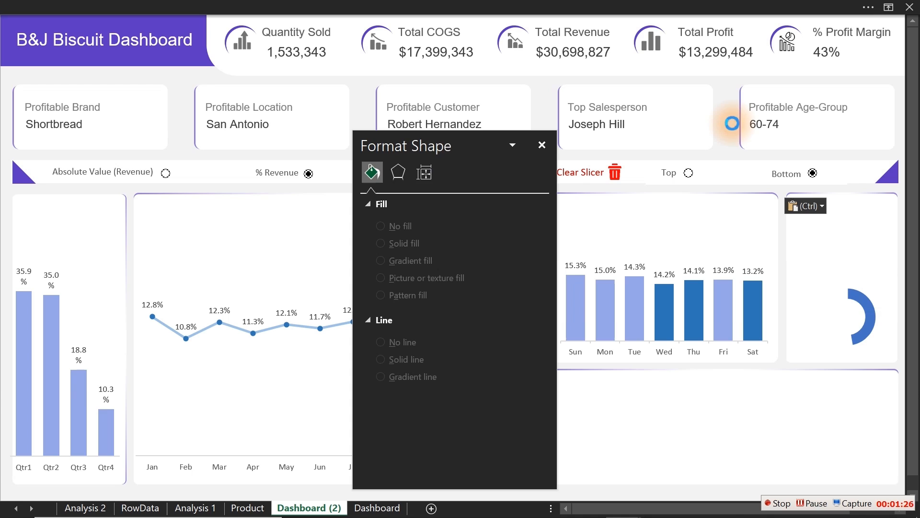
left_click(730, 118)
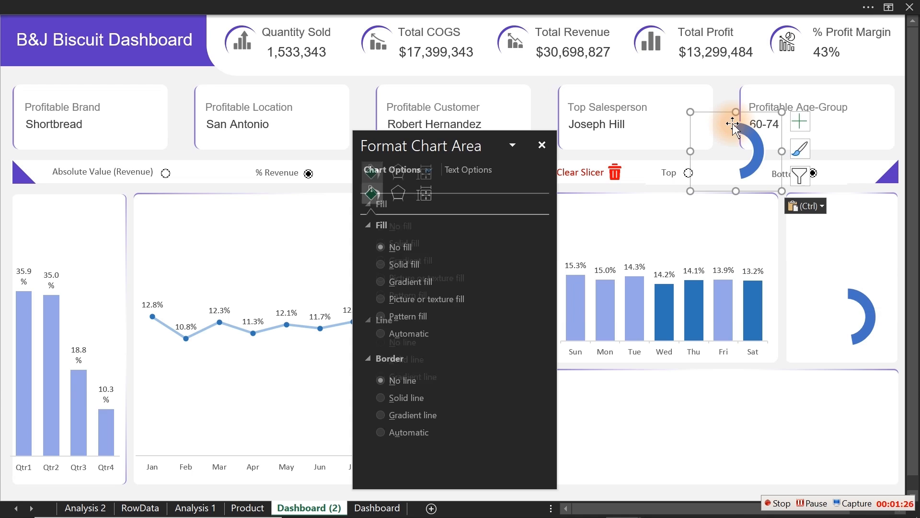
left_click_drag(731, 118, 837, 211)
left_click(889, 316)
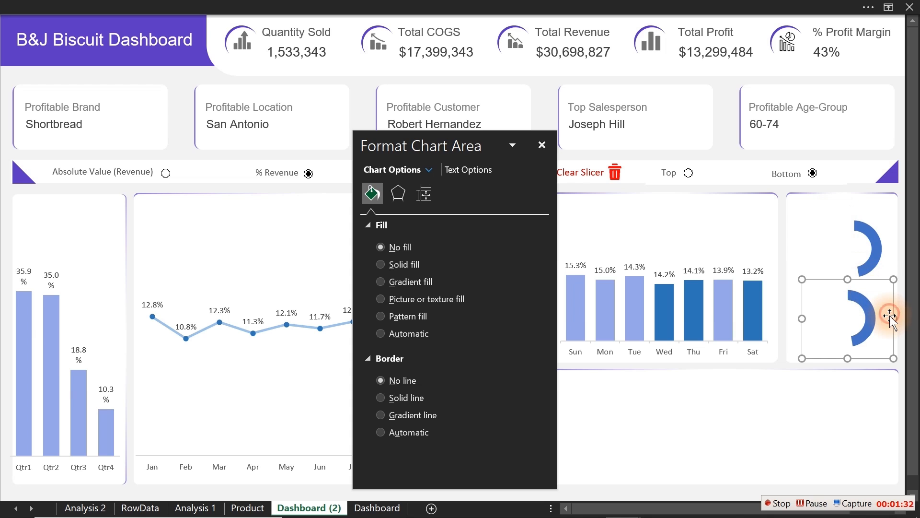
left_click_drag(893, 331, 895, 339)
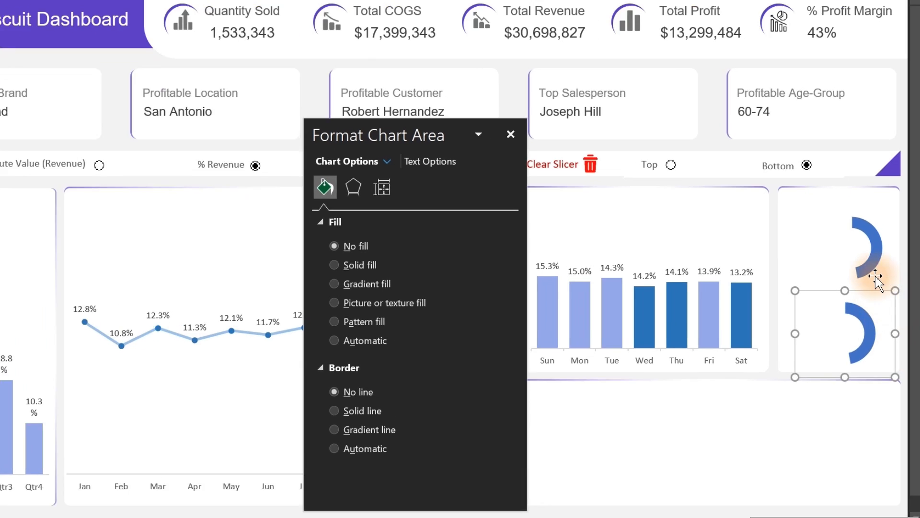
left_click(876, 259)
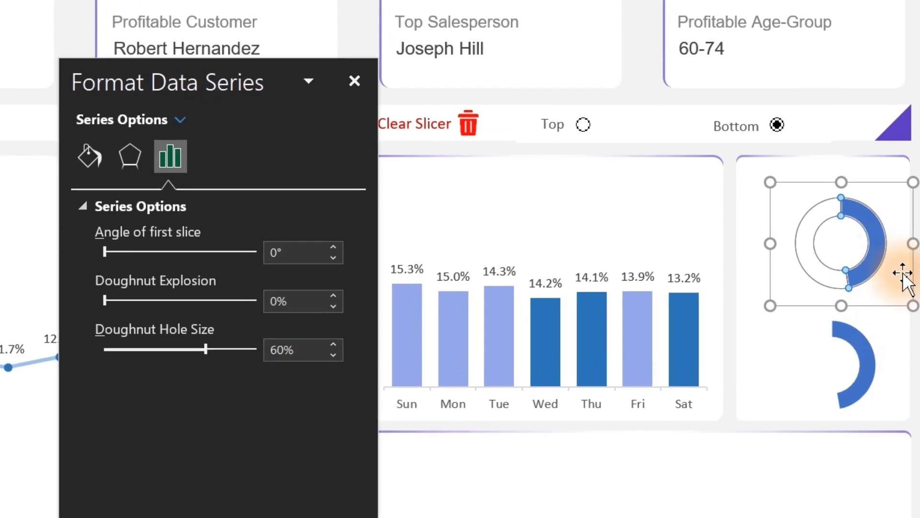
left_click_drag(913, 277, 894, 264)
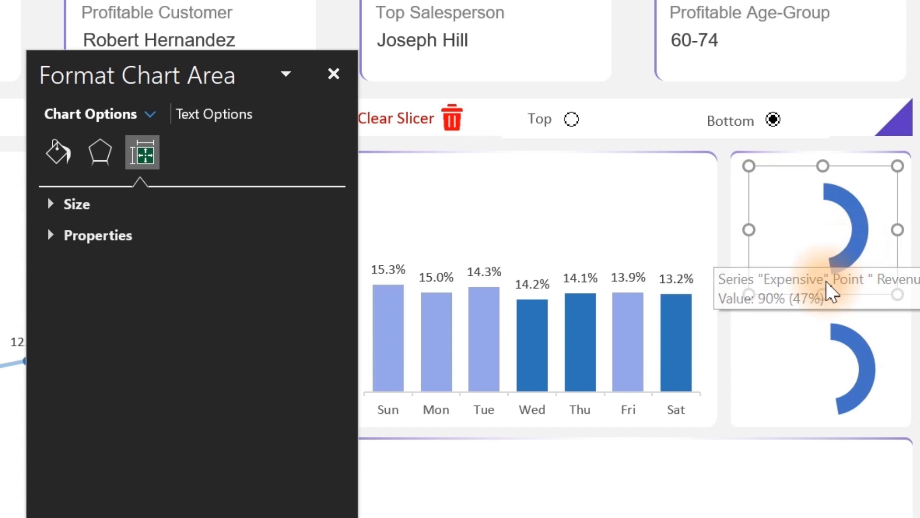
- Change the upper doughnut chart's data range to the Less Expensive row, 'Analysis 1'!$AF$17:$AH$17
right_click(851, 251)
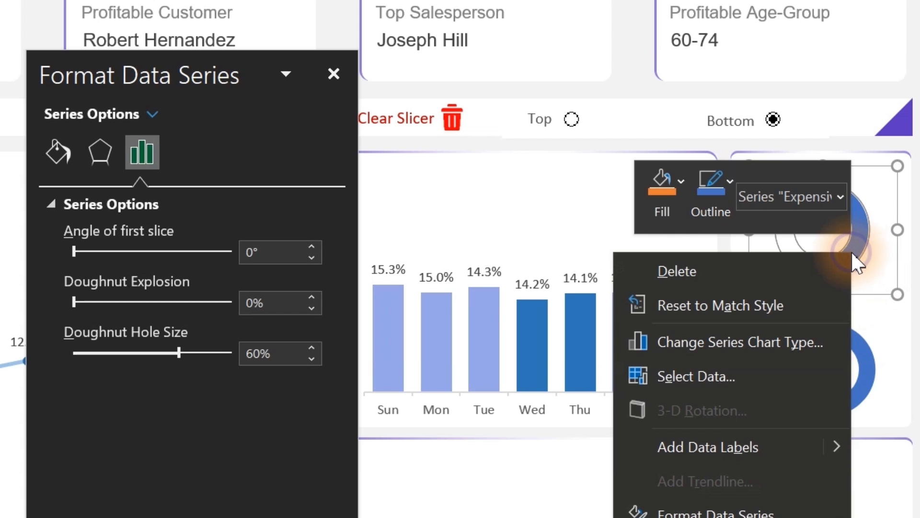
left_click(710, 368)
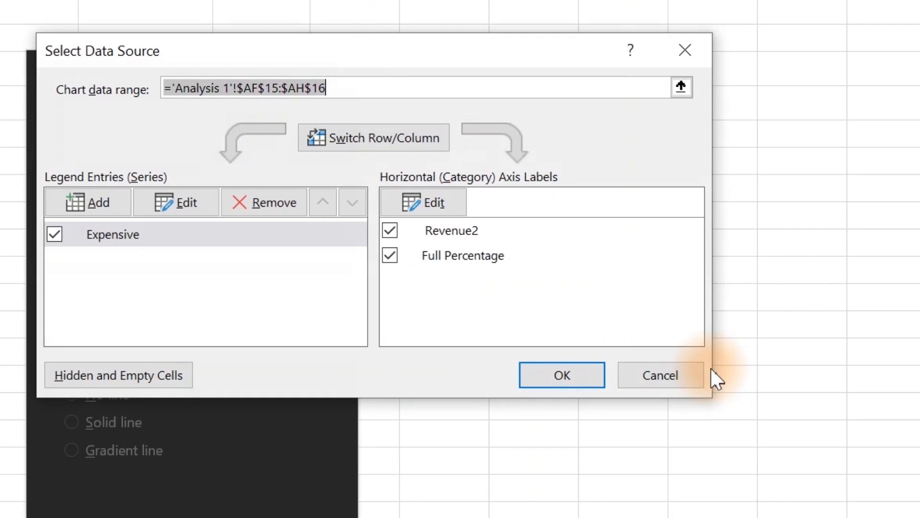
left_click_drag(166, 47, 541, 128)
left_click_drag(252, 63, 0, 122)
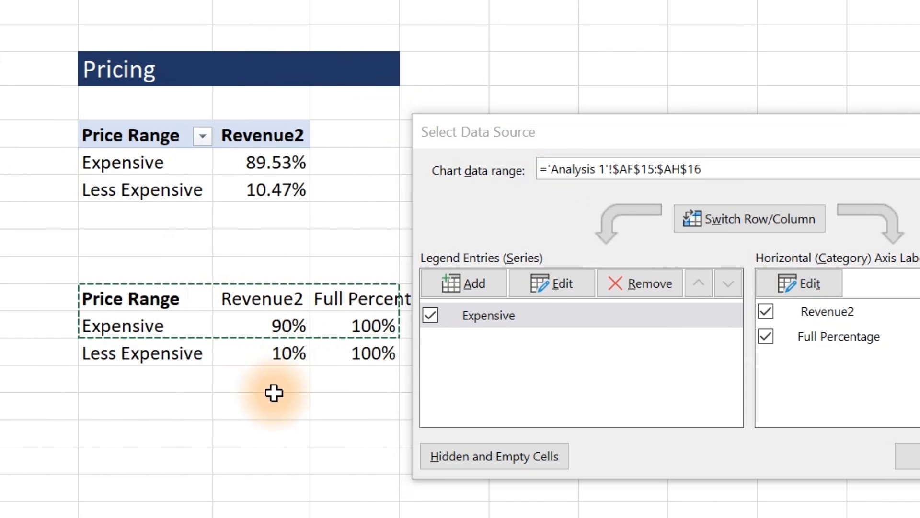
left_click_drag(82, 355, 353, 353)
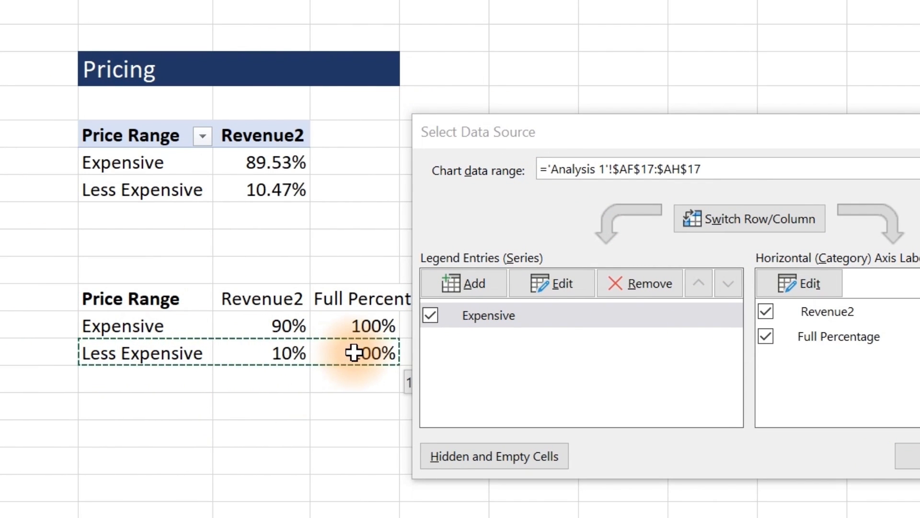
left_click(908, 457)
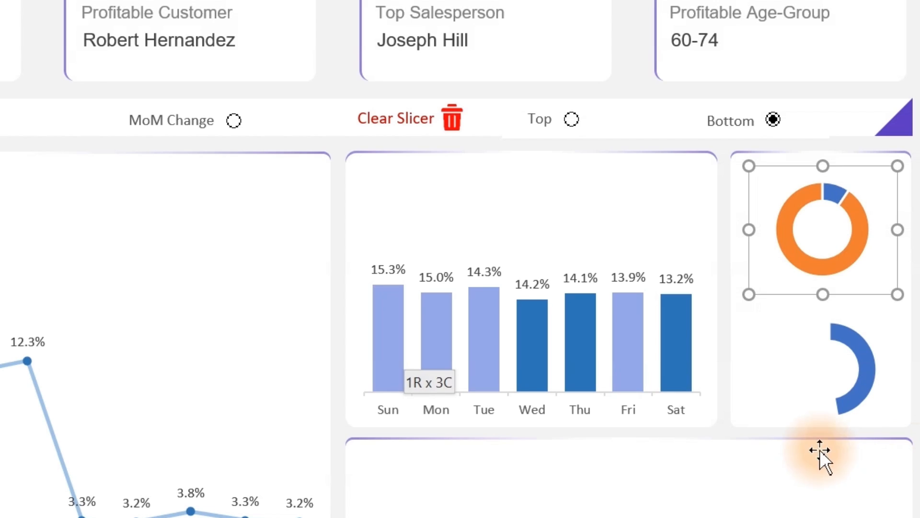
- Set the upper doughnut's large orange slice to no fill and no border line
left_click(789, 241)
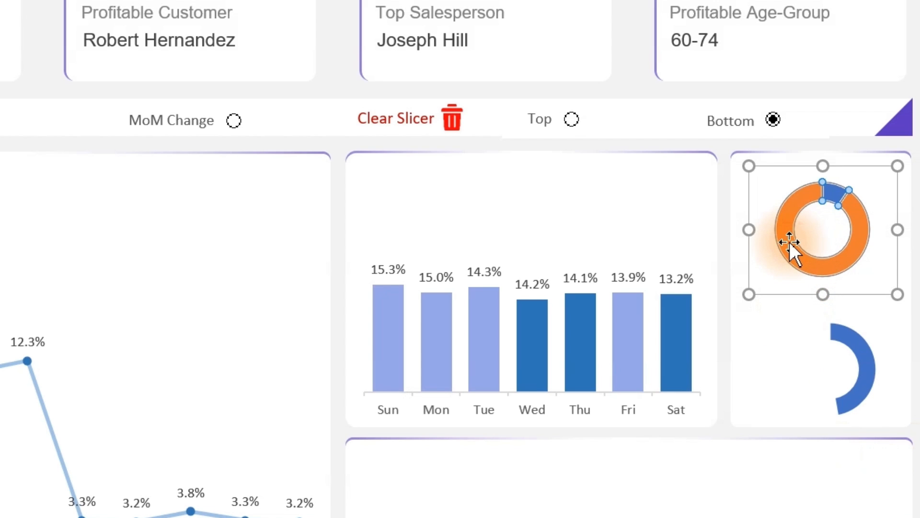
left_click(789, 241)
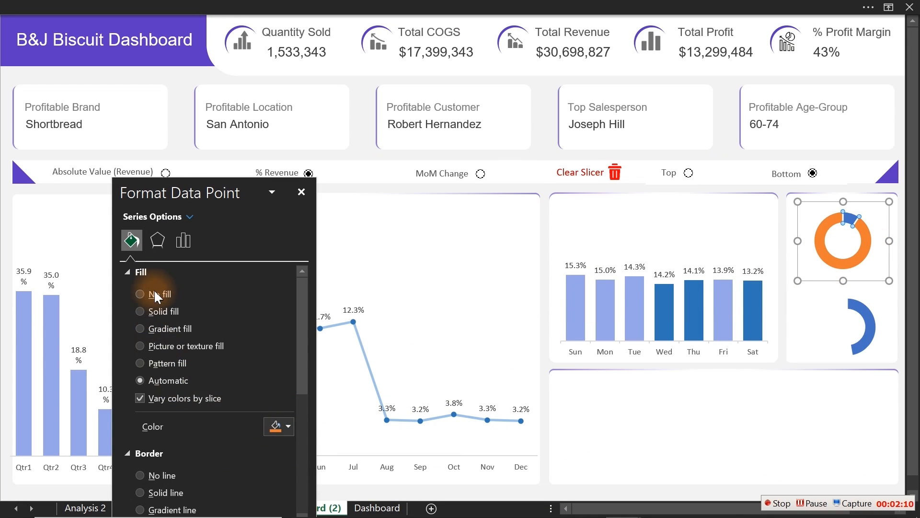
left_click(155, 295)
left_click(157, 445)
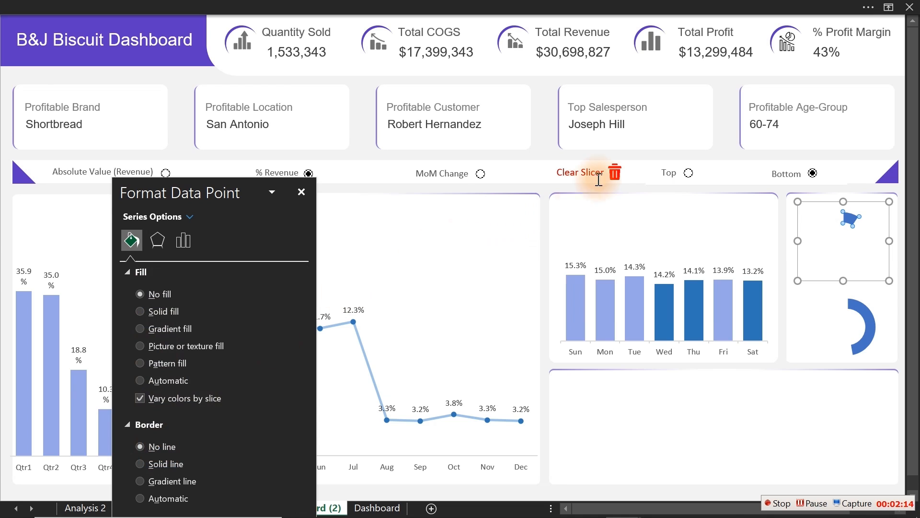
left_click(301, 191)
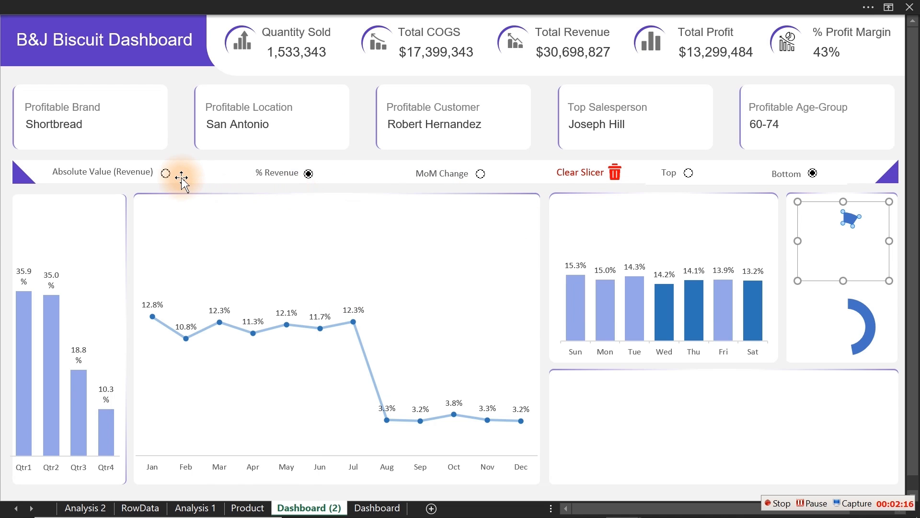
- Try the Absolute Value (Revenue) view, switch the dashboard to MoM Change and set the highlight option to Top
left_click(165, 173)
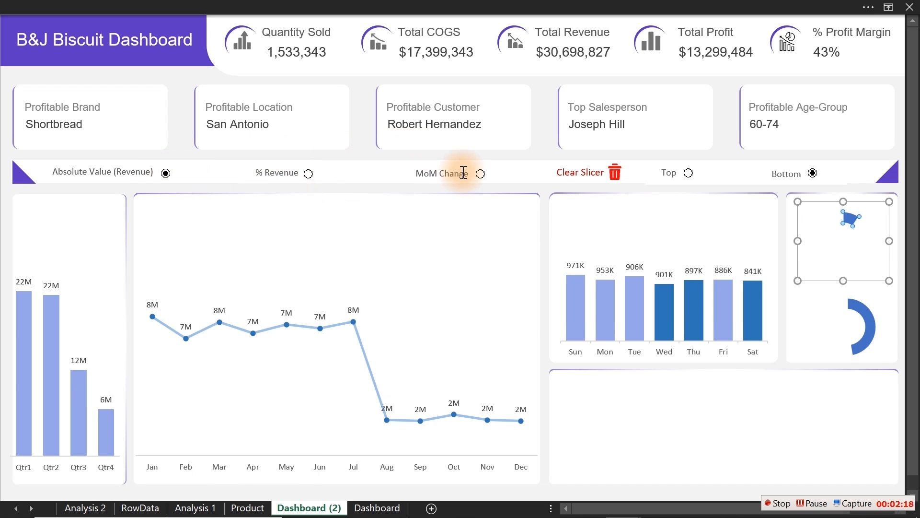
left_click(481, 173)
mouse_move(843, 269)
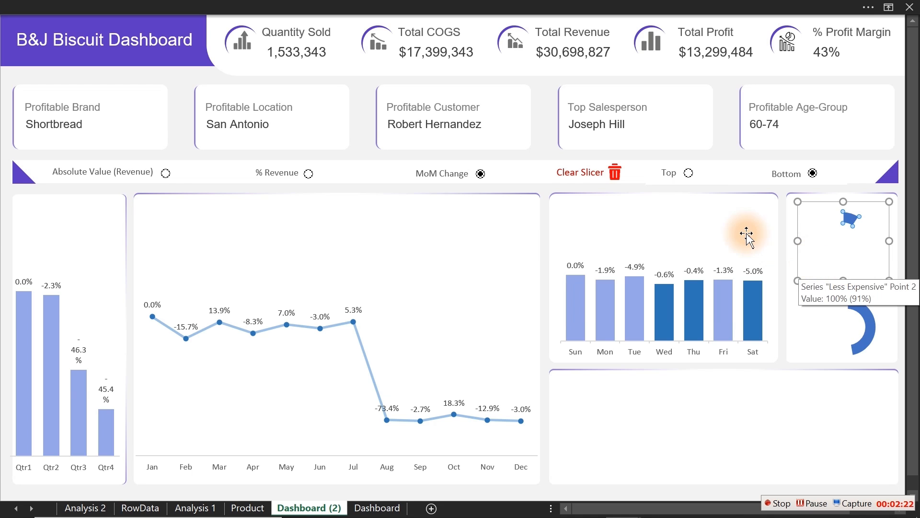
left_click(688, 174)
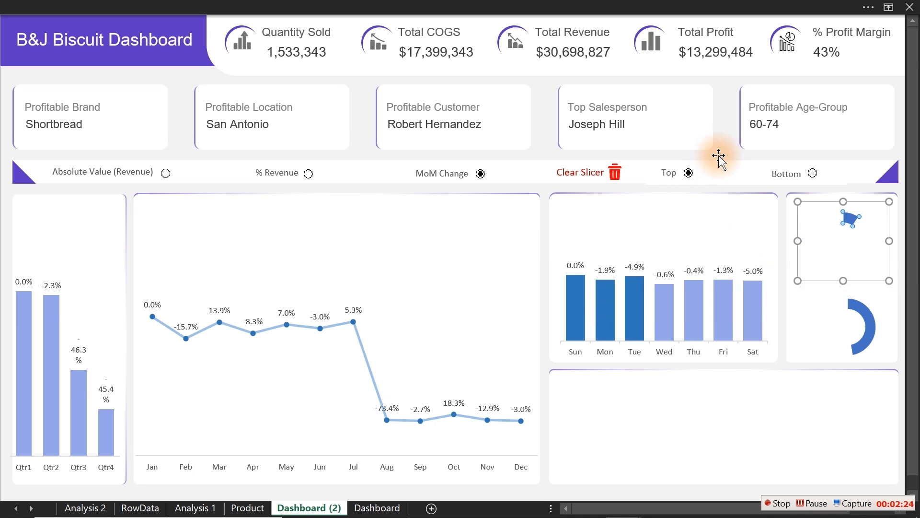
left_click(726, 146)
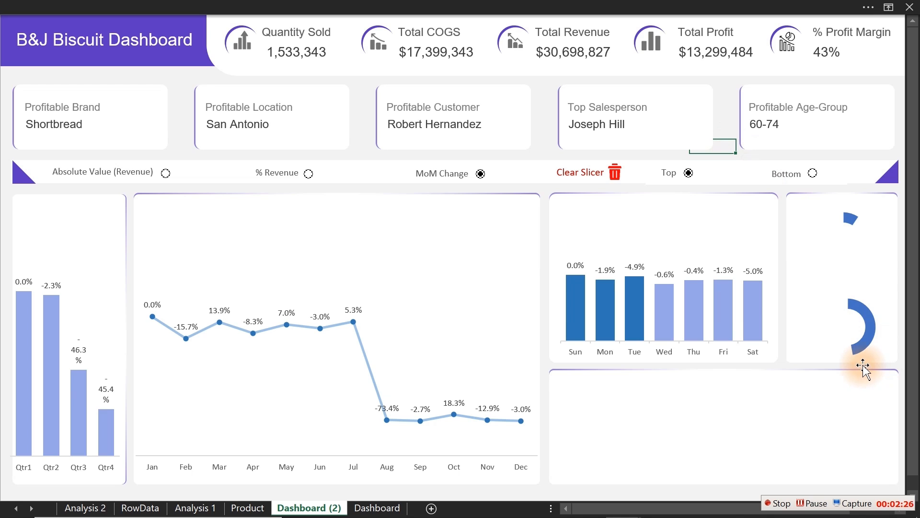
- Open the fill color choices for the blue arc of the lower doughnut chart
double_click(870, 327)
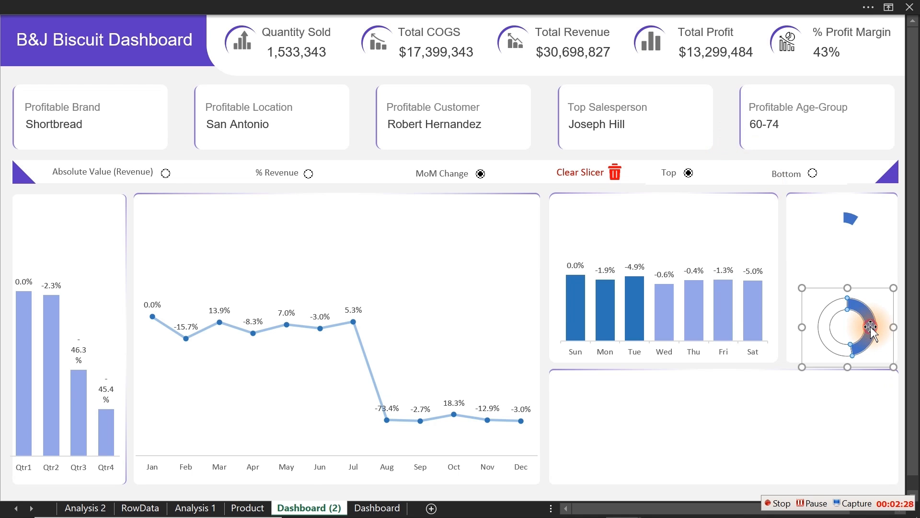
left_click(132, 240)
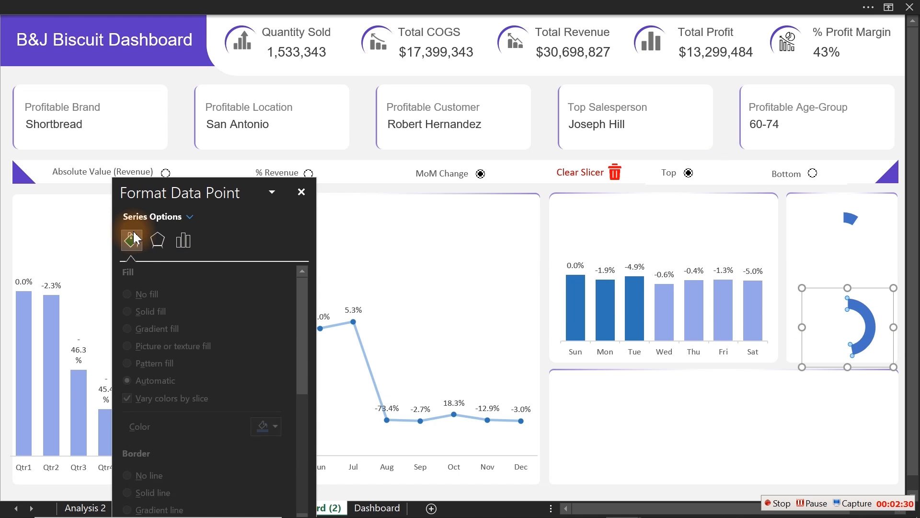
left_click(280, 434)
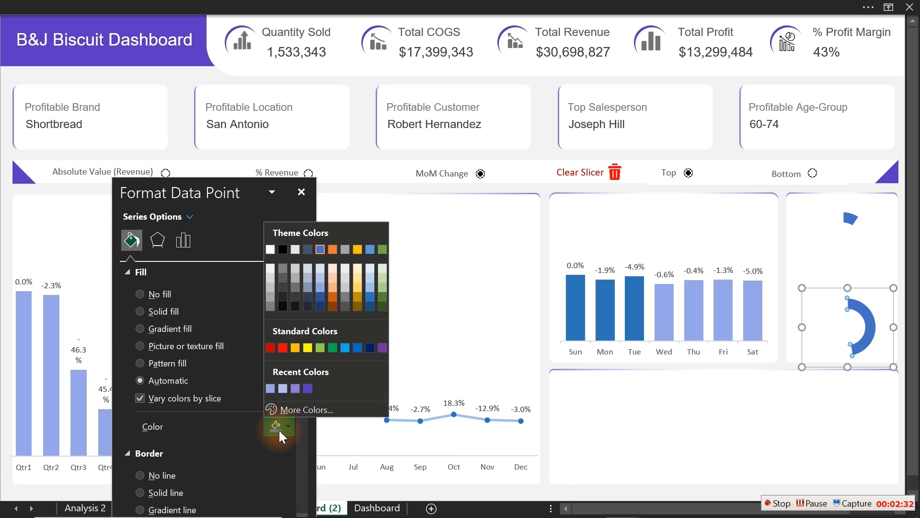
- Fill the lower doughnut chart's slice with the recent light periwinkle and the upper doughnut chart's slice with the recent dark purple
left_click(271, 389)
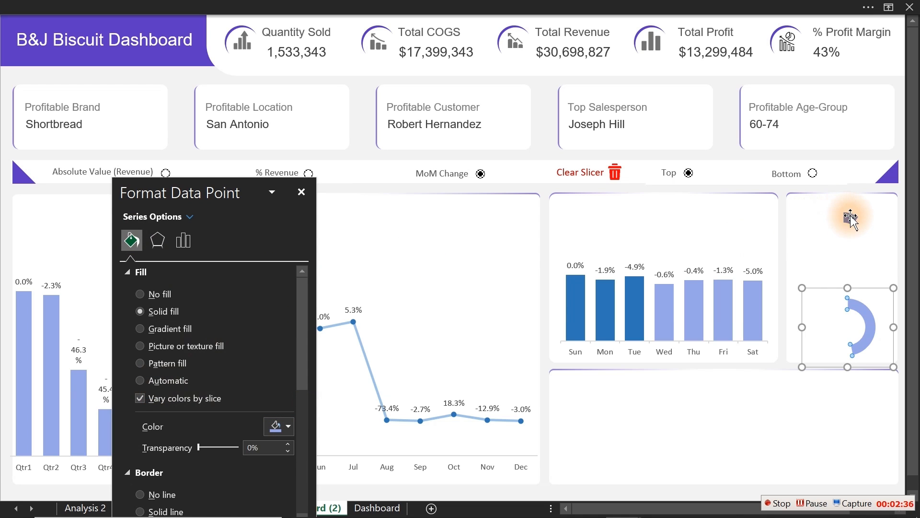
left_click(850, 218)
left_click(851, 218)
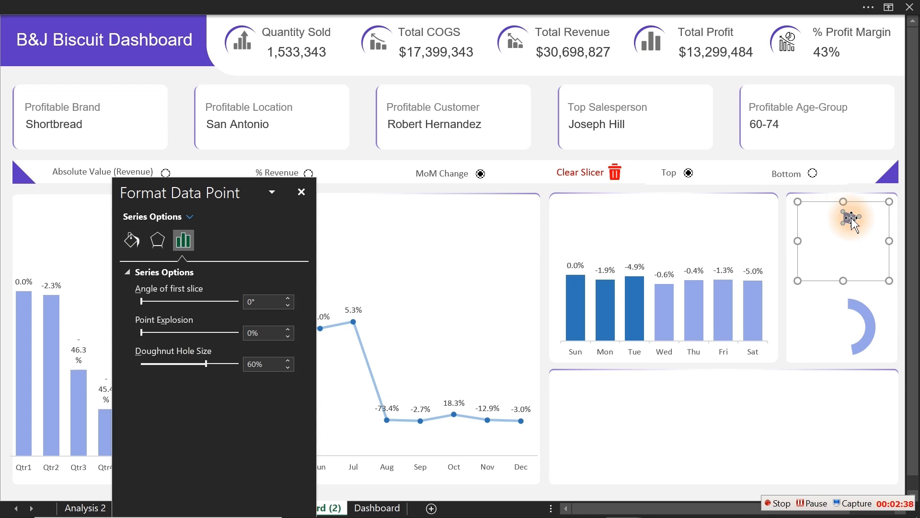
left_click(132, 239)
left_click(274, 426)
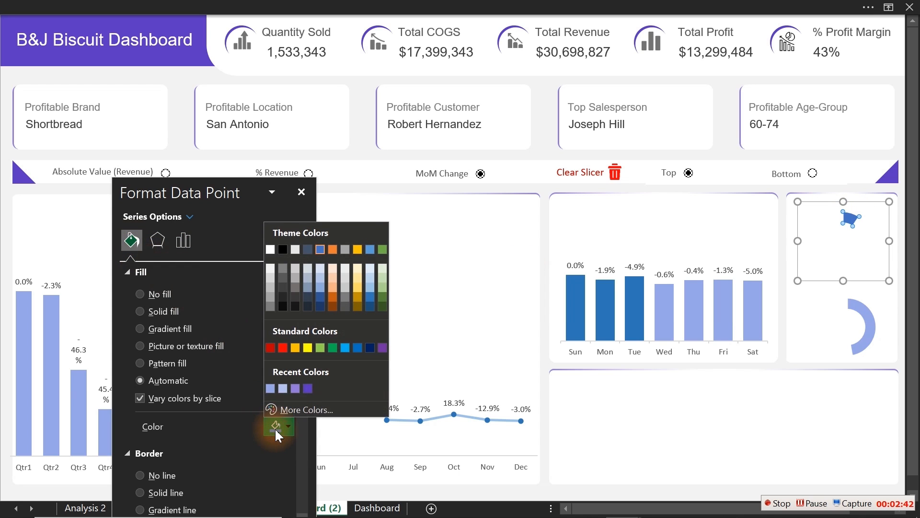
left_click(307, 386)
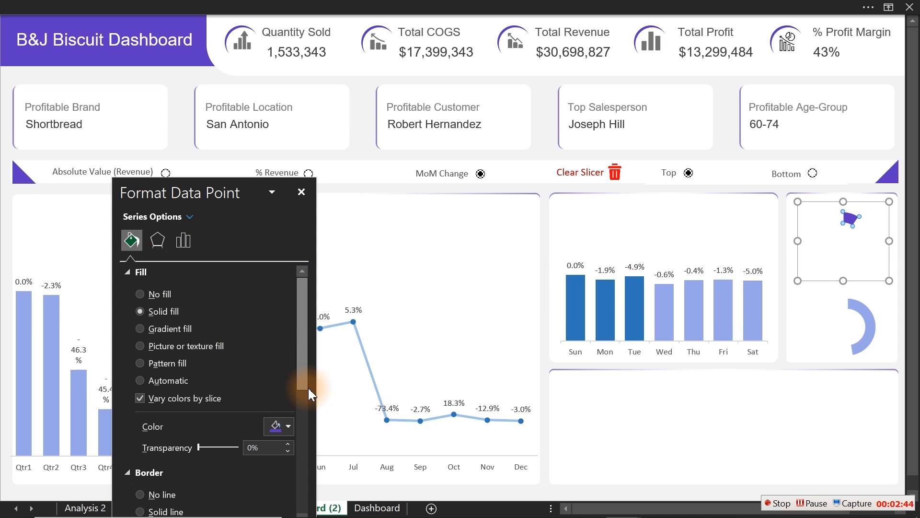
- Insert a small circle shape on the dashboard and place it over the lower doughnut chart
left_click(362, 127)
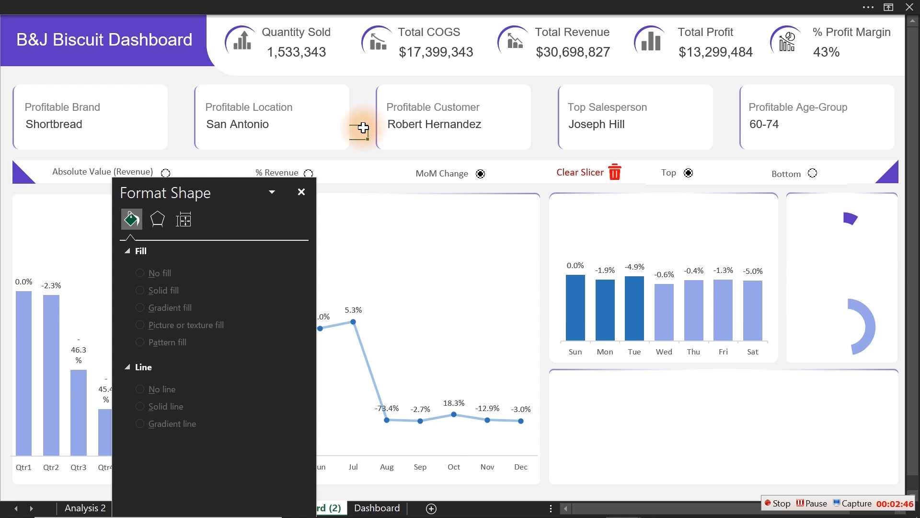
left_click(213, 11)
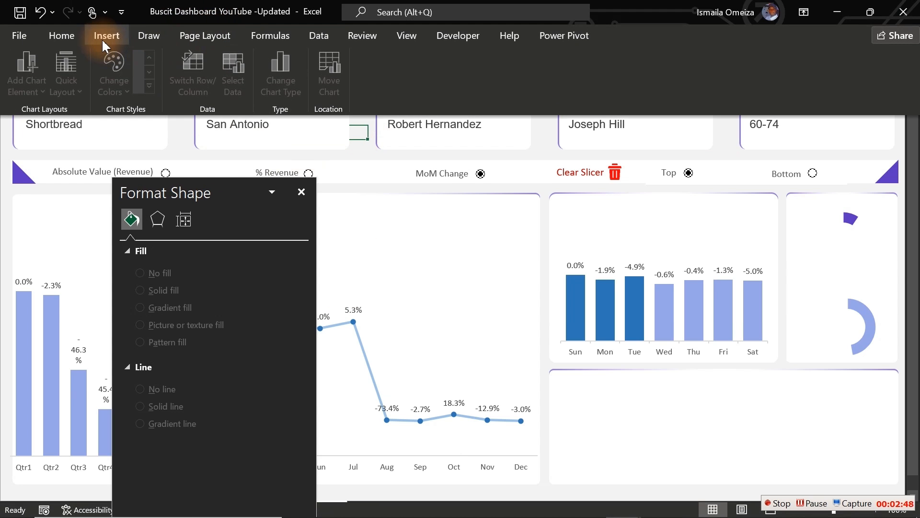
left_click(102, 37)
left_click(168, 85)
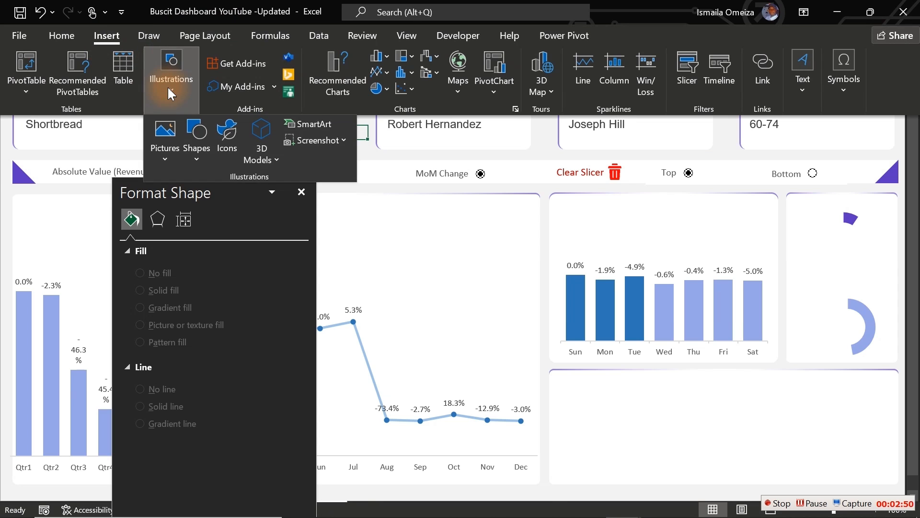
left_click(196, 144)
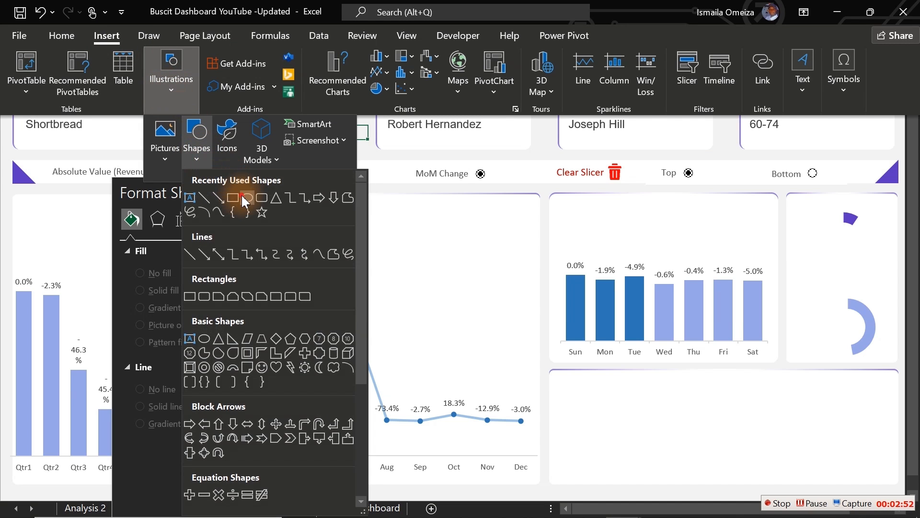
left_click(241, 195)
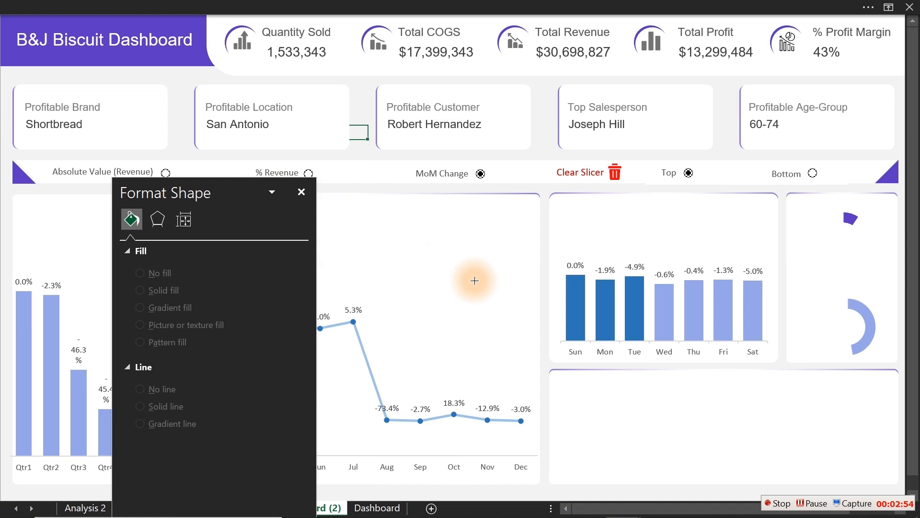
left_click_drag(475, 281, 502, 331)
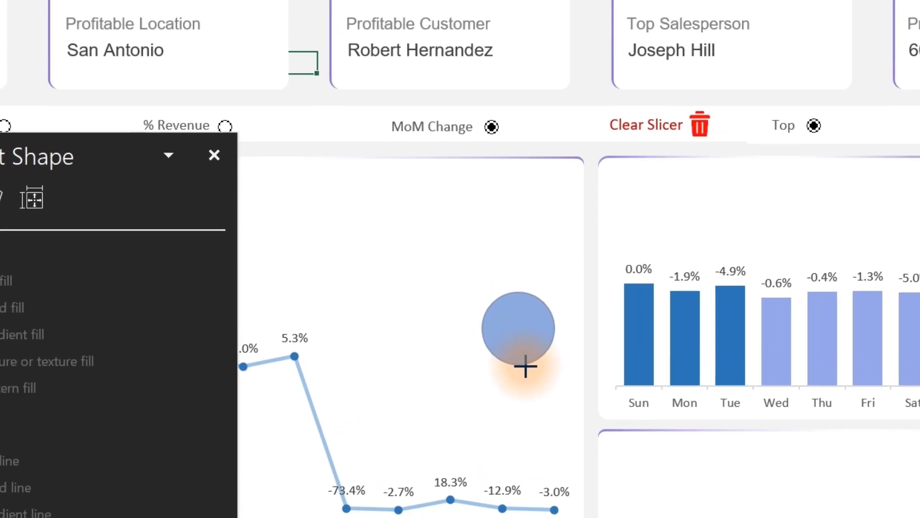
left_click_drag(545, 404, 545, 402)
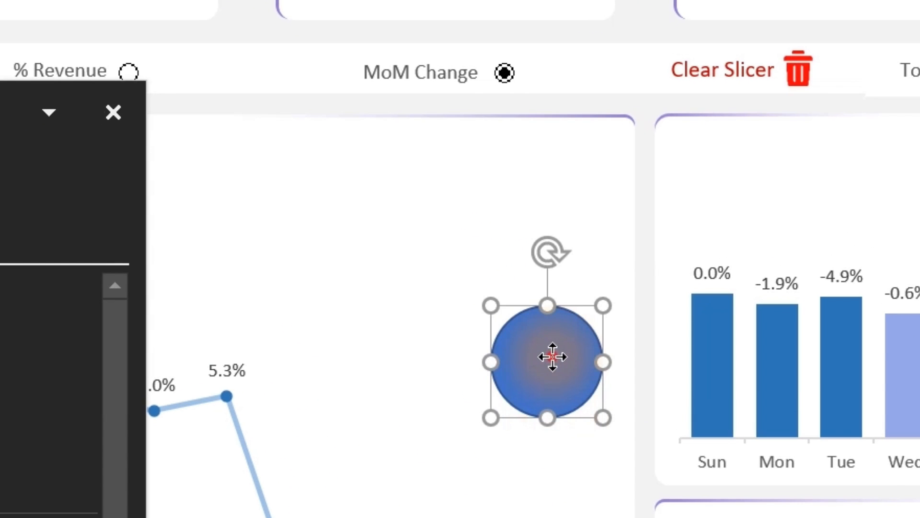
key("Delete")
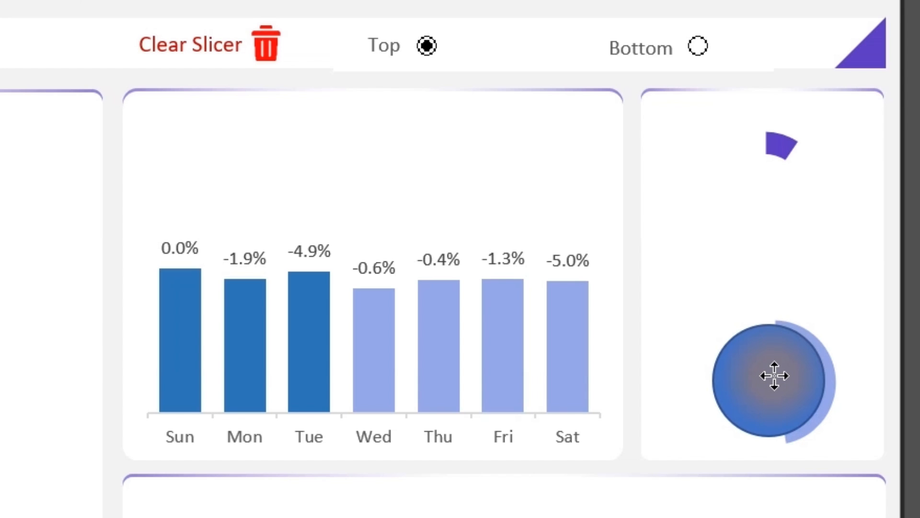
left_click(775, 375)
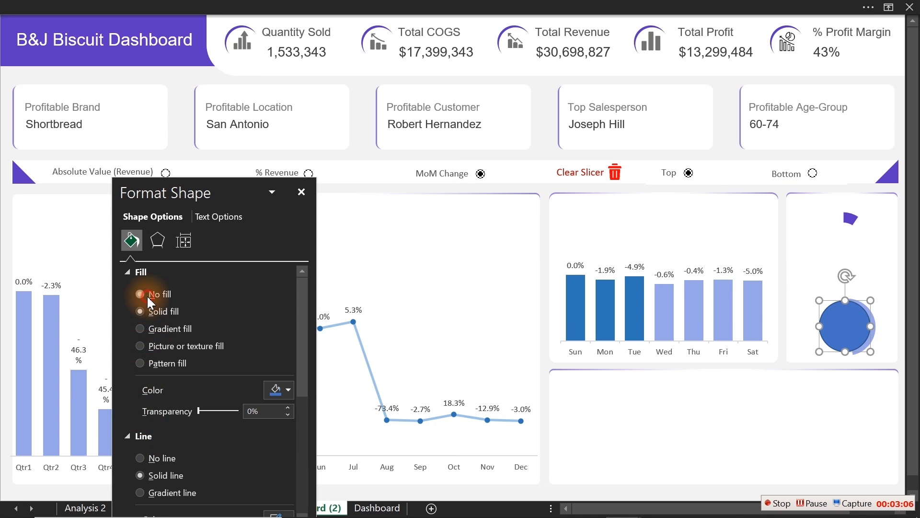
- Remove the circle's fill and set its outline width to 2 pt
left_click(146, 294)
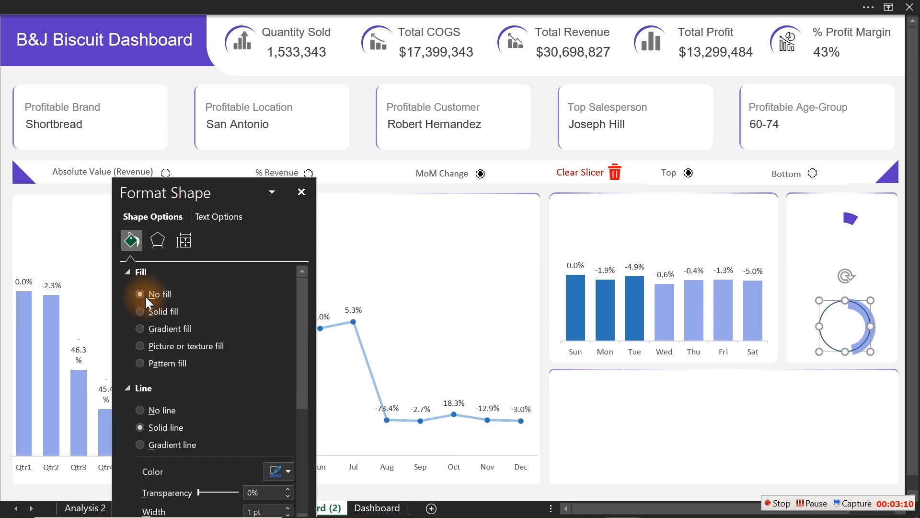
left_click_drag(300, 301, 296, 372)
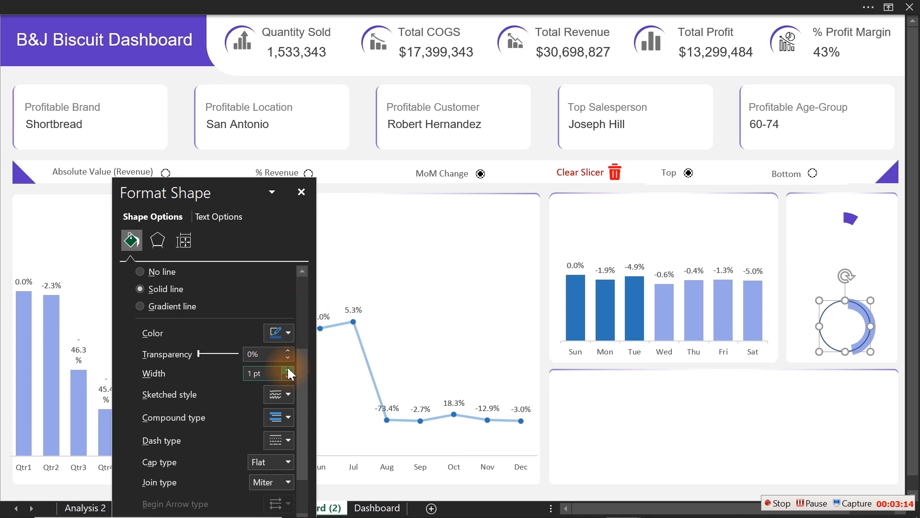
left_click(288, 370)
left_click(288, 370)
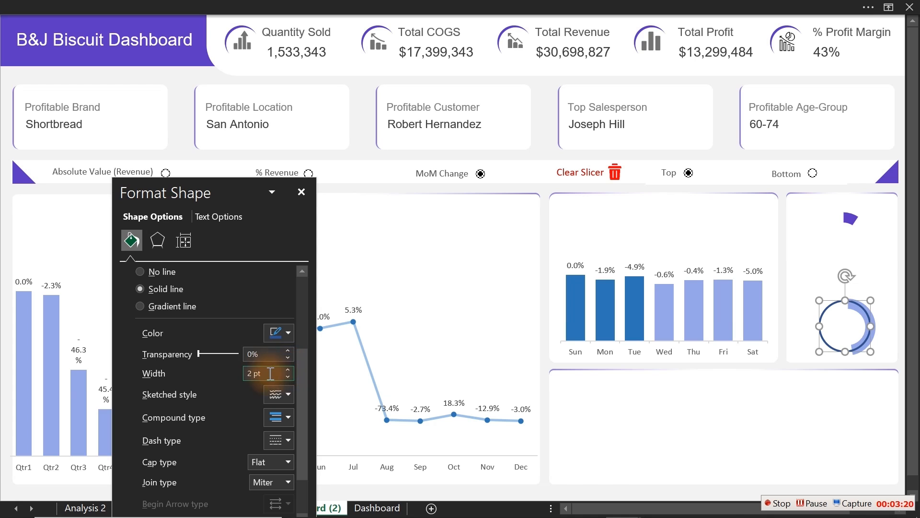
- Recolour the circle's outline with a darker white theme shade that reads as light gray, and set its width to 2.5 pt
left_click(278, 332)
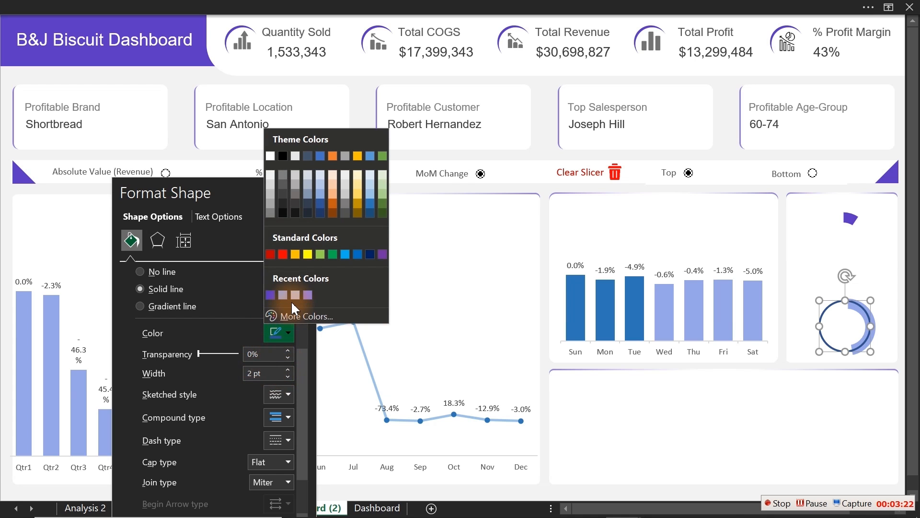
left_click(270, 179)
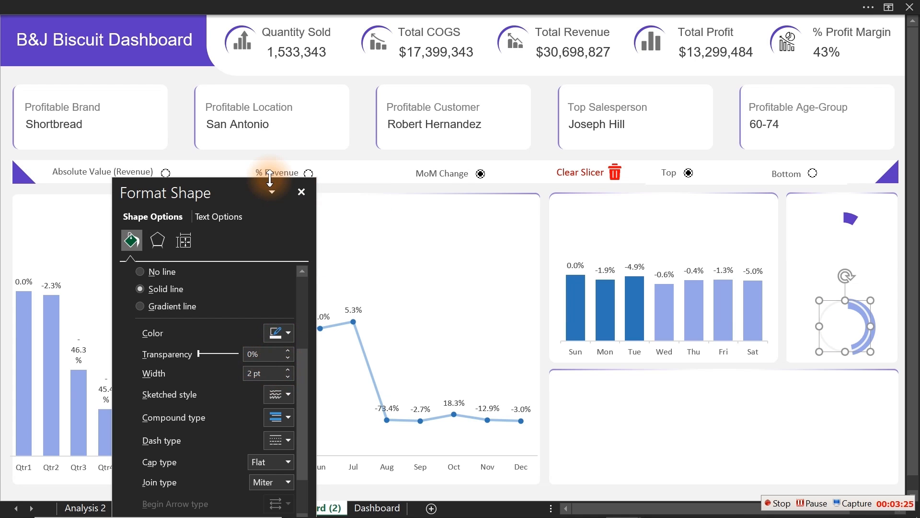
left_click(285, 332)
left_click(270, 194)
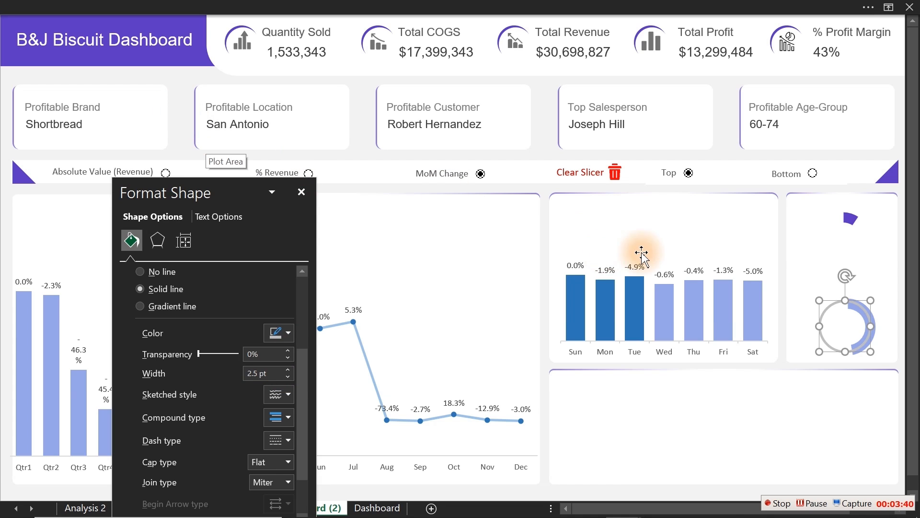
- Duplicate the gray circle to the gap beside the Profitable Age-Group card, and bring the lower doughnut chart to the front
mouse_move(828, 307)
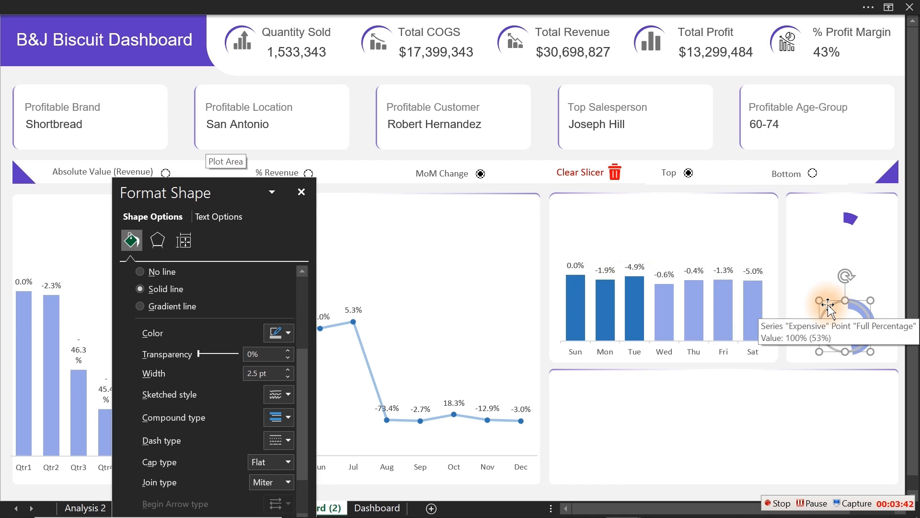
left_click_drag(828, 306, 725, 67)
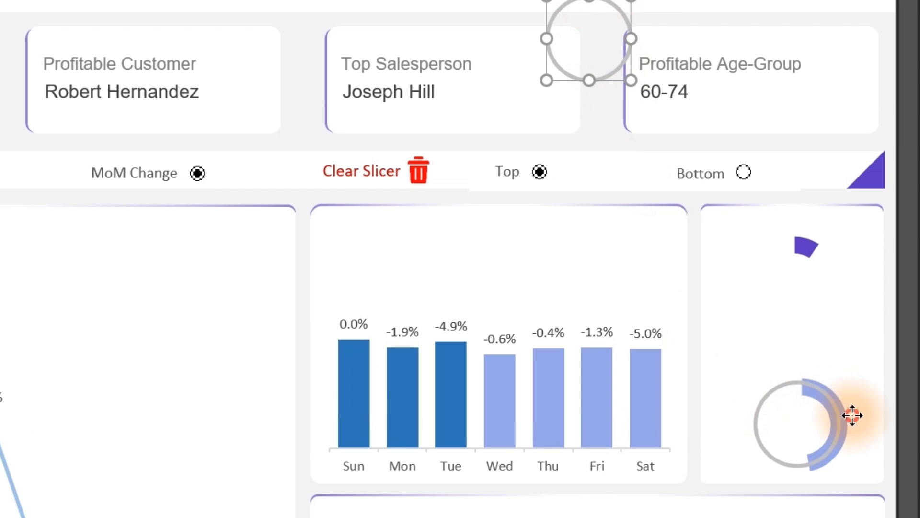
left_click(853, 415)
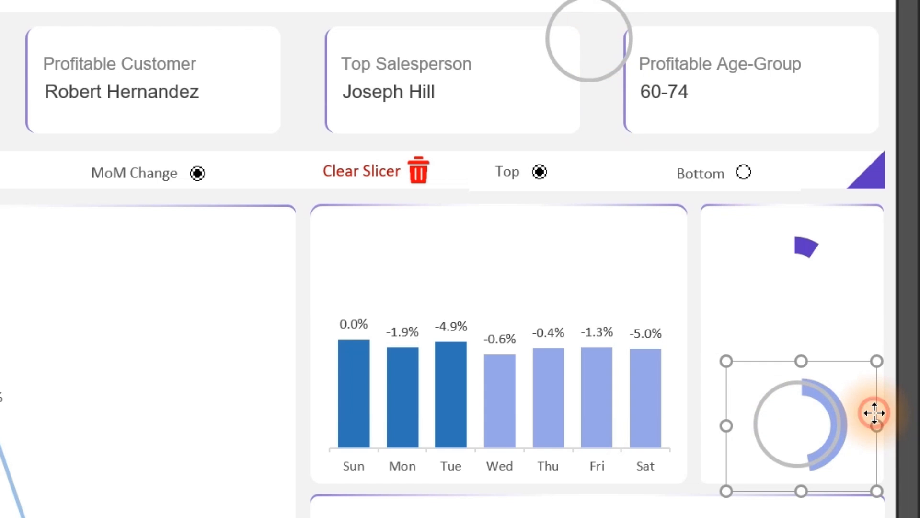
right_click(874, 412)
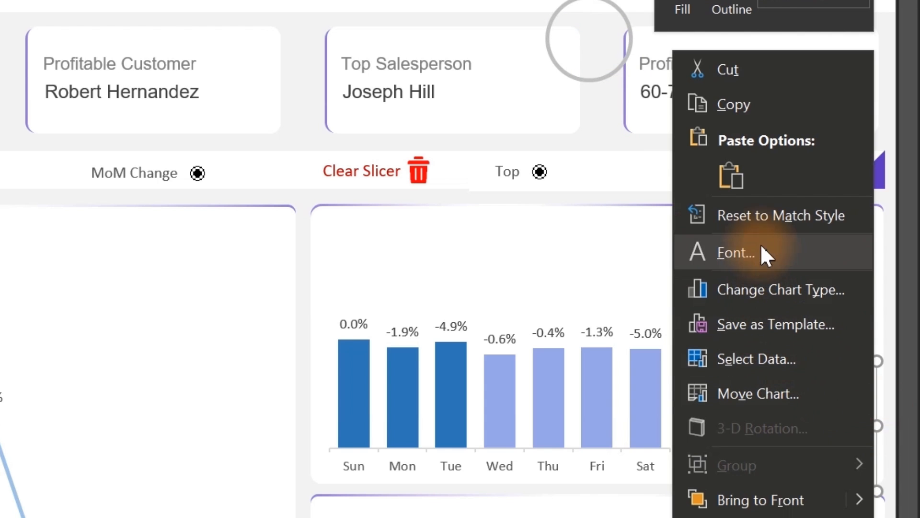
left_click(743, 500)
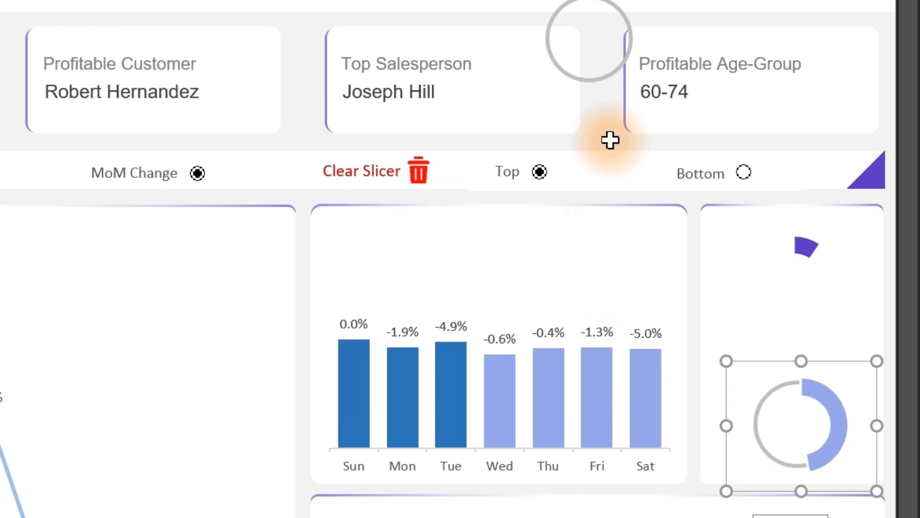
- Move the duplicated gray circle over the upper doughnut chart with the dark purple slice
left_click(602, 83)
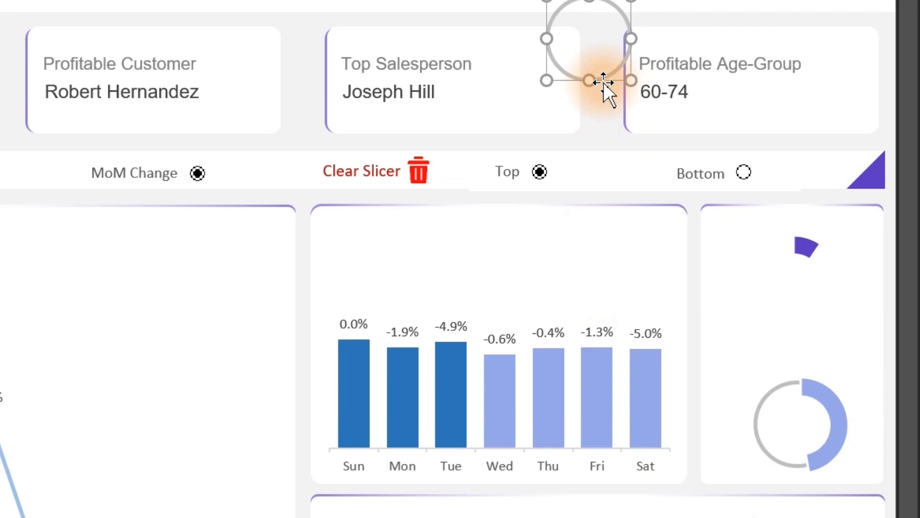
left_click_drag(602, 83, 803, 326)
- Select the duplicated circle together with the upper doughnut chart, without the card behind them, and align both to center and middle
left_click(856, 318, "ctrl")
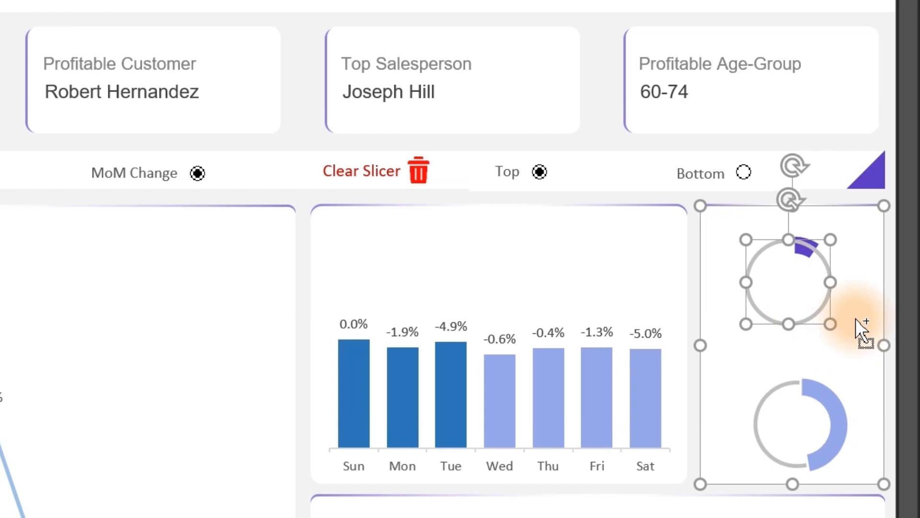
left_click(845, 305, "ctrl")
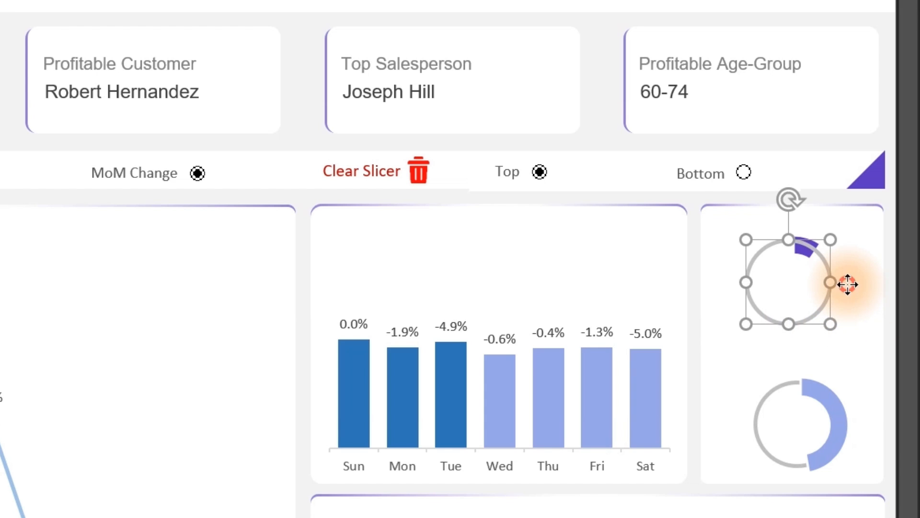
left_click(847, 284, "ctrl")
left_click(835, 273, "ctrl")
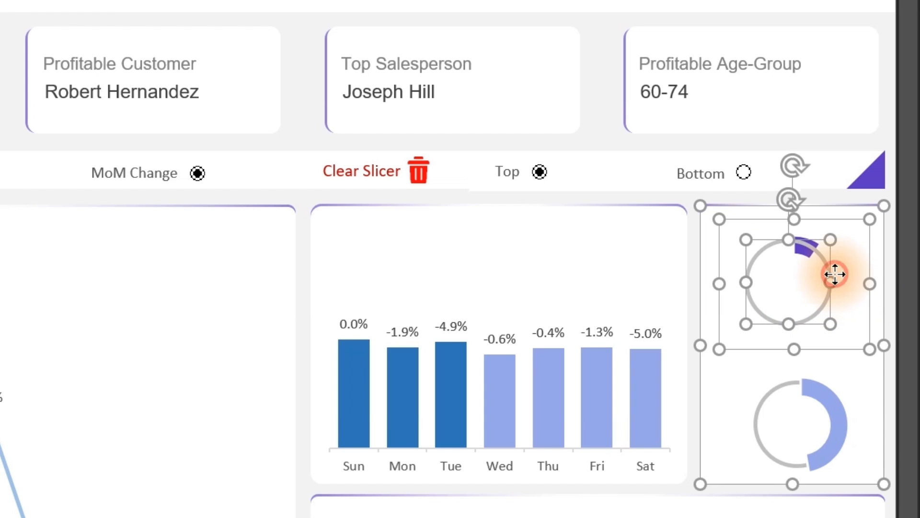
left_click(880, 284, "ctrl")
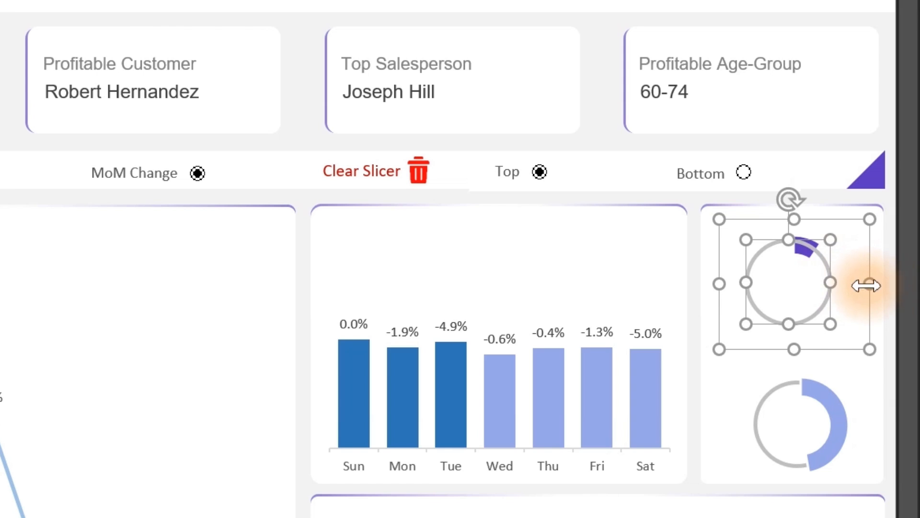
right_click(868, 263)
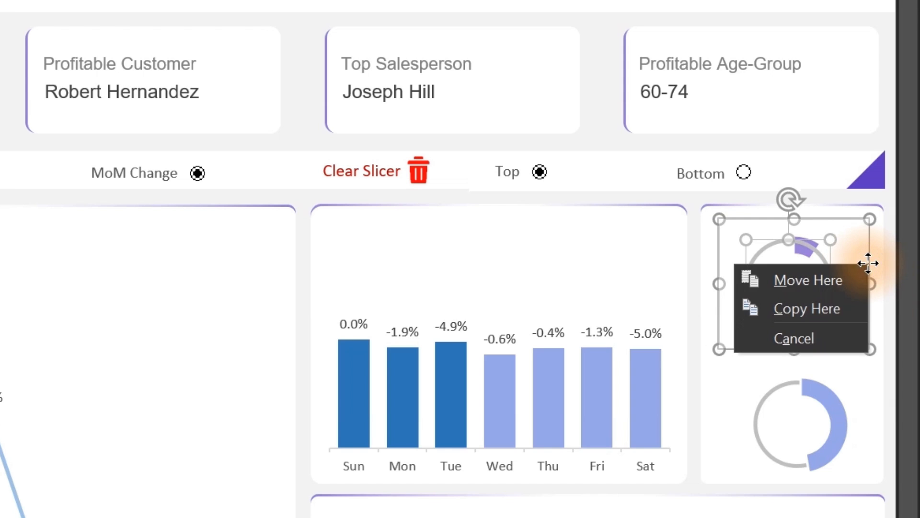
key("Escape")
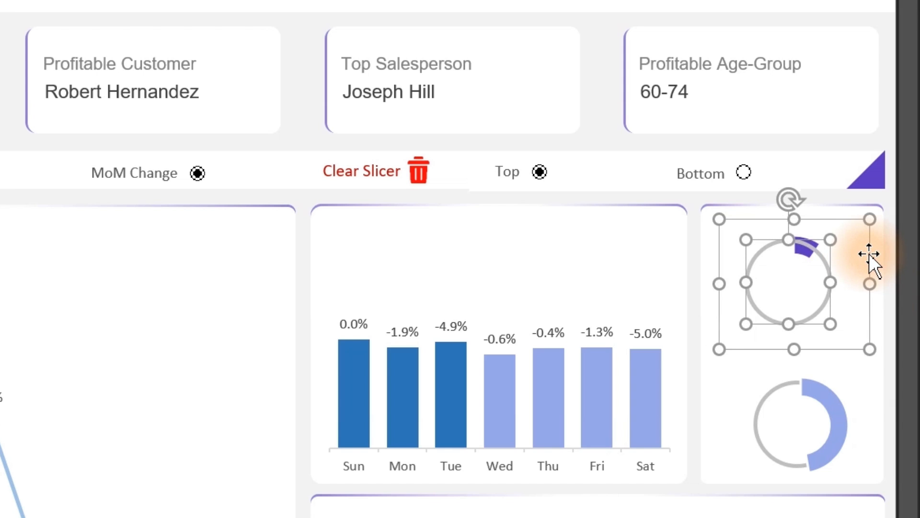
left_click(249, 1)
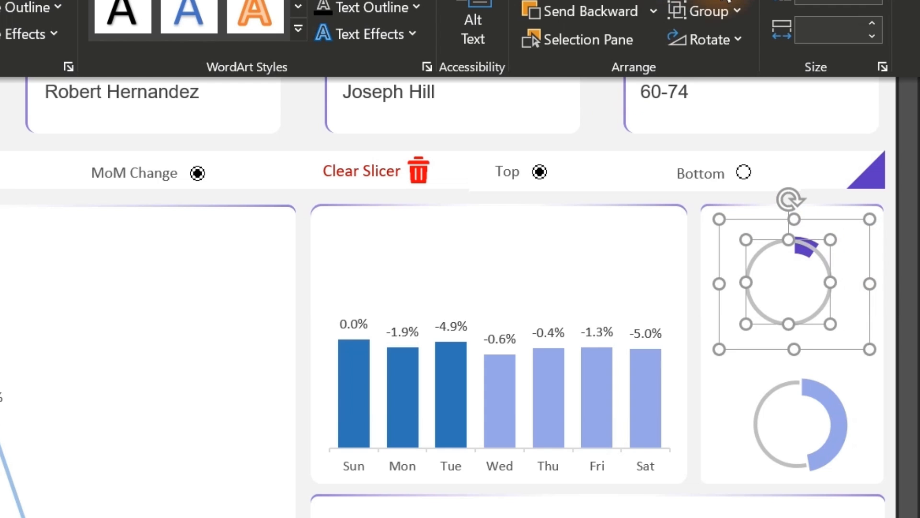
left_click(722, 2)
left_click(767, 71)
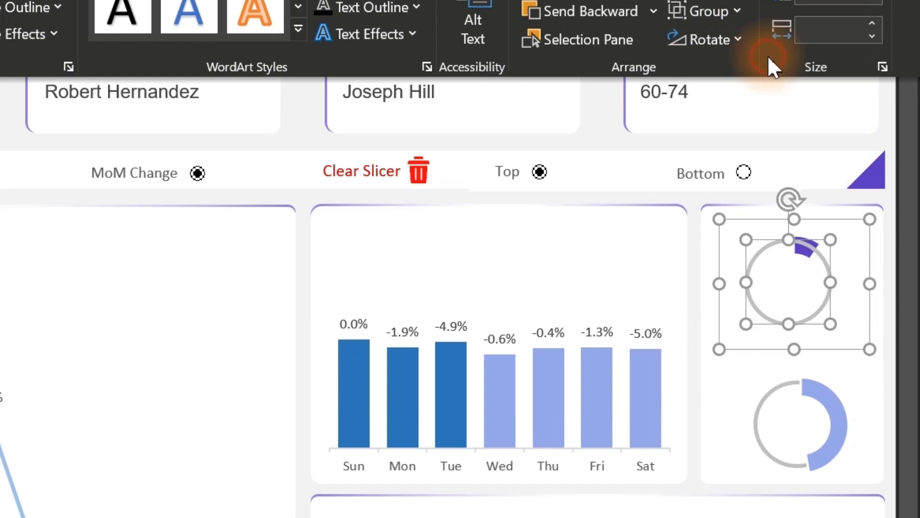
left_click(744, 4)
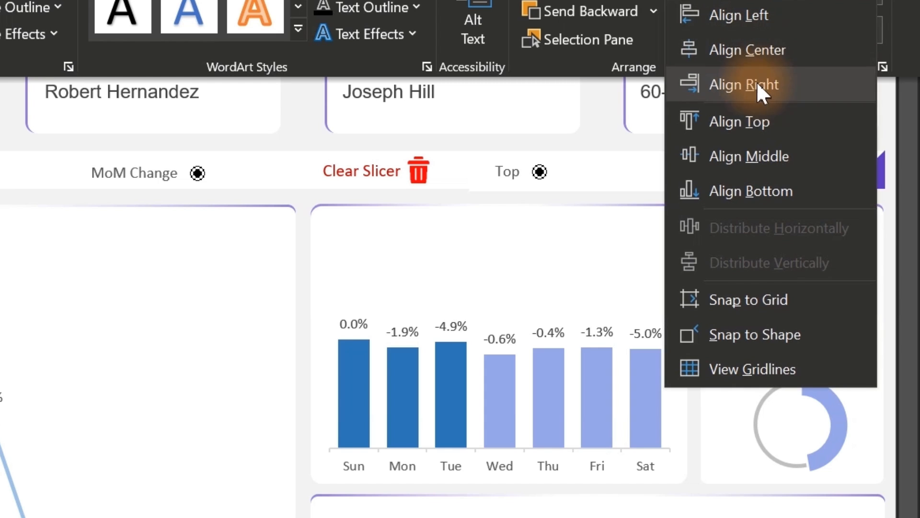
left_click(716, 156)
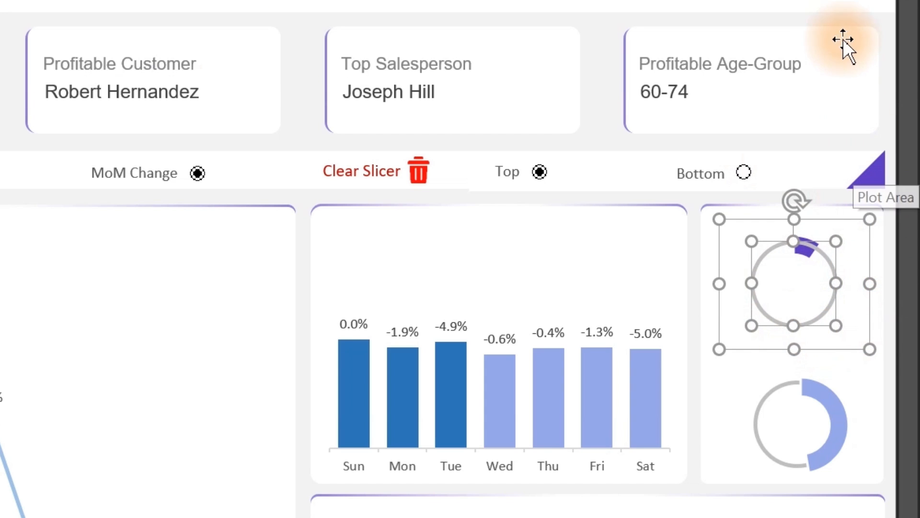
- Nudge the gray circle on the upper doughnut chart down by two small increments
left_click(835, 17)
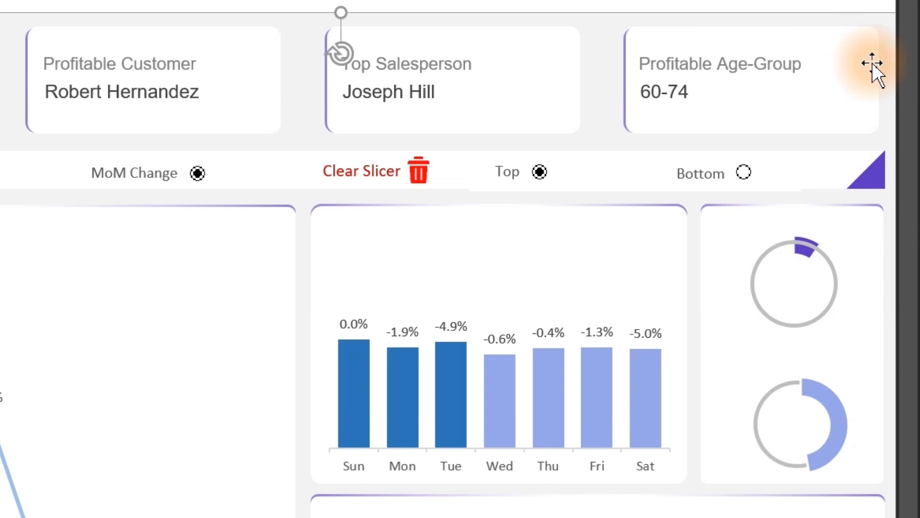
left_click(821, 252)
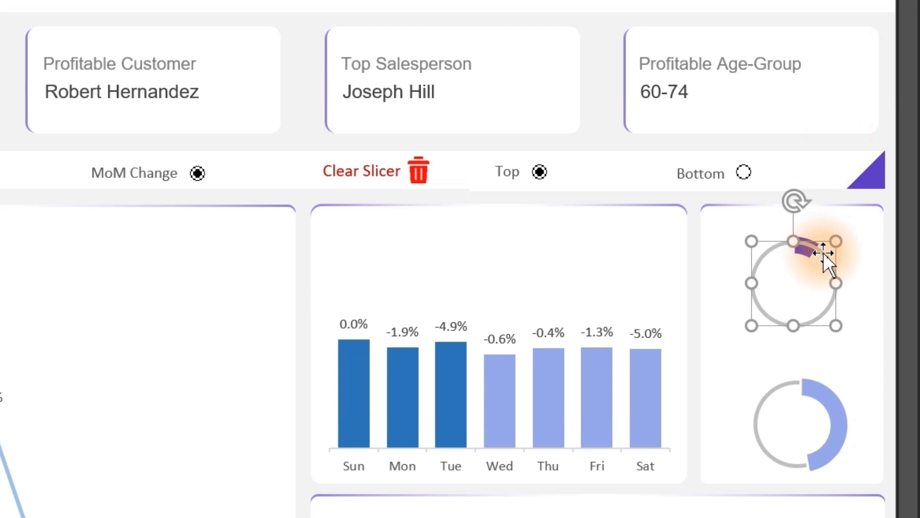
key("Down")
key("Down")
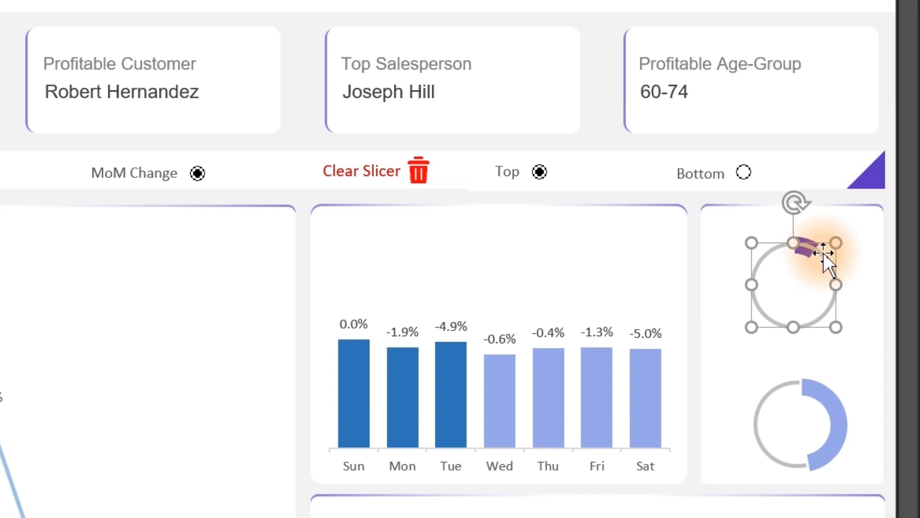
left_click(597, 87)
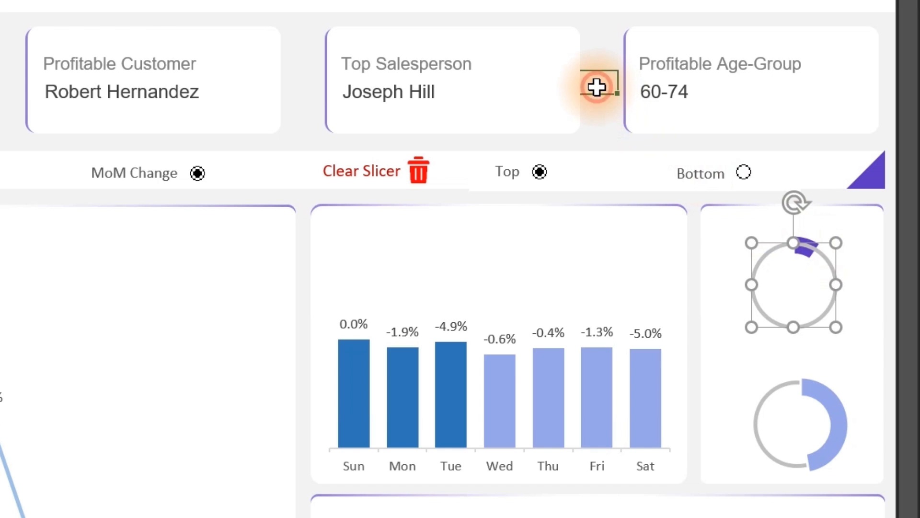
- Bring the upper doughnut chart with the dark purple slice in front of its gray circle
left_click(850, 257)
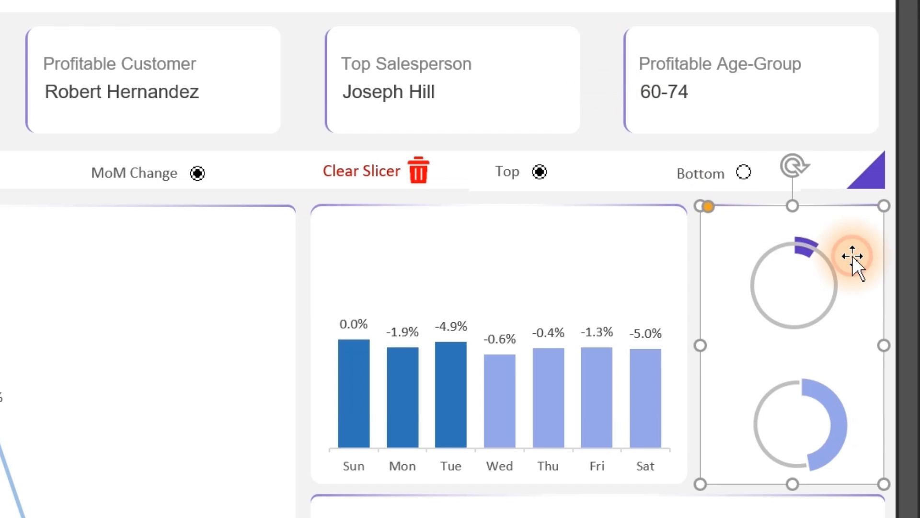
left_click(832, 251)
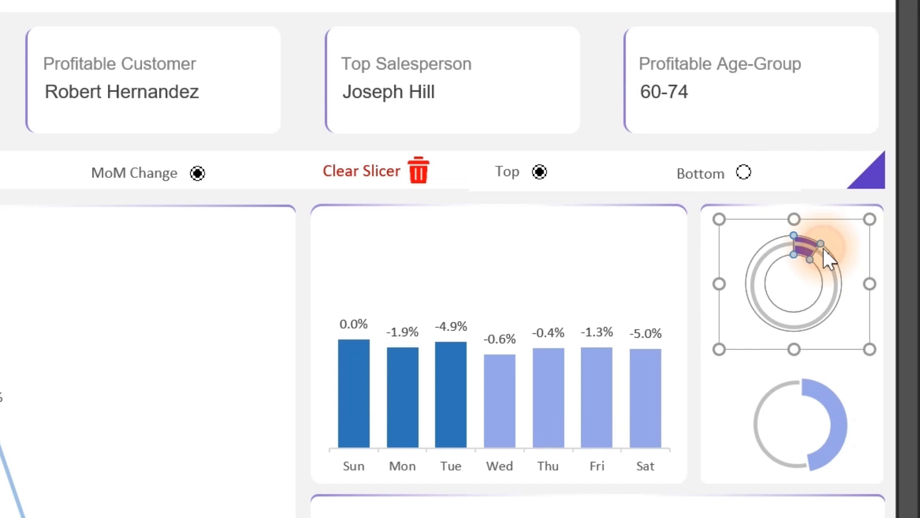
right_click(868, 301)
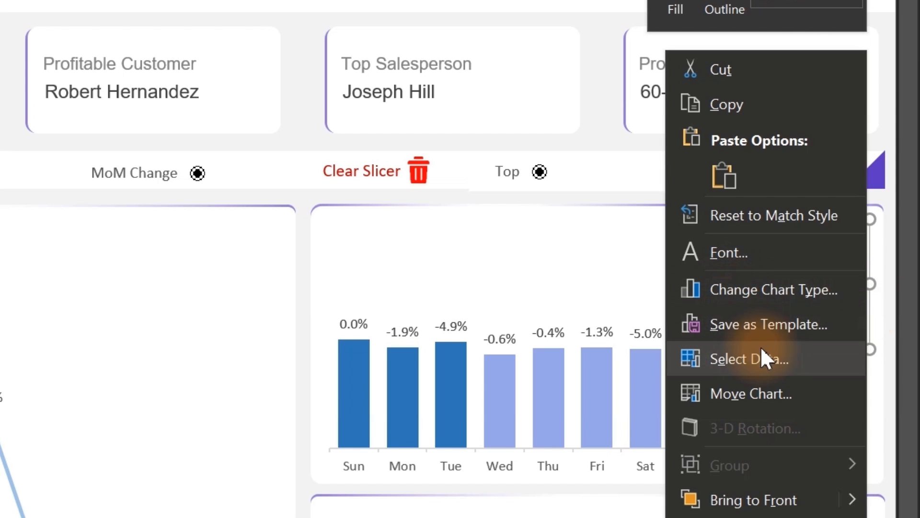
left_click(757, 498)
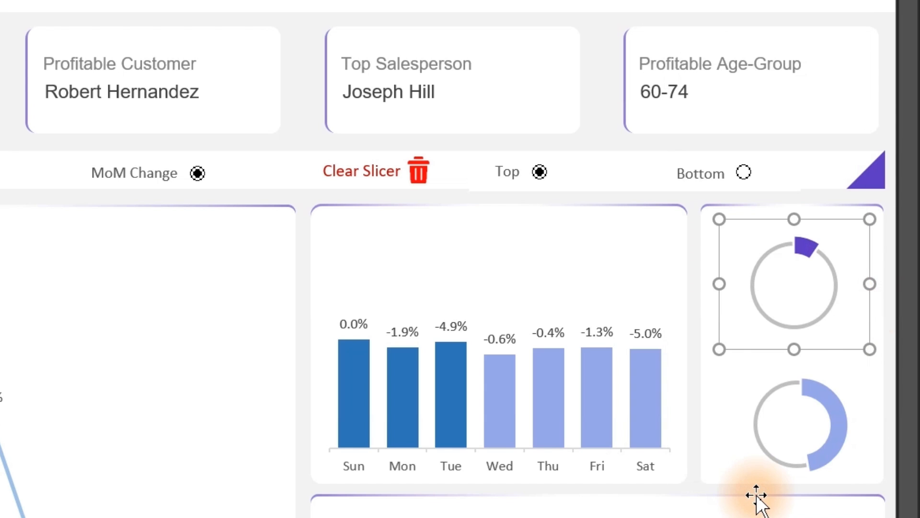
left_click(599, 85)
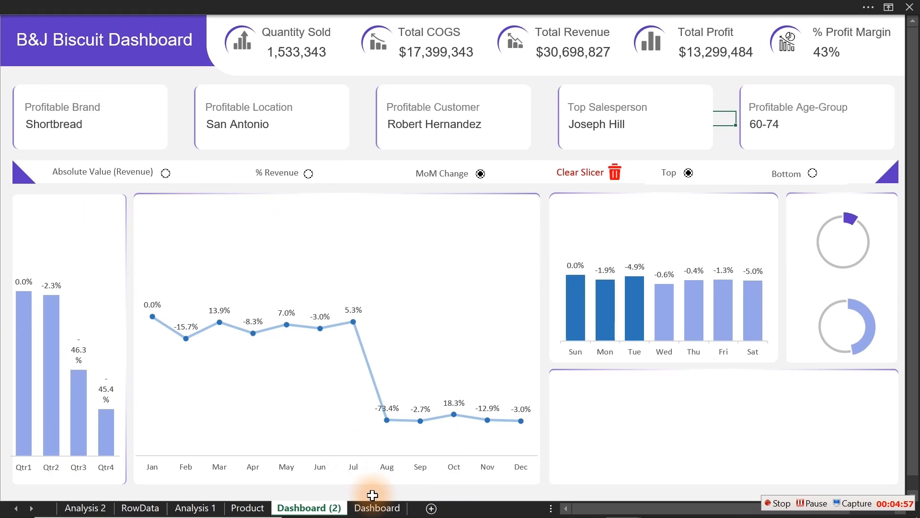
- Copy the payment-type and location slicers from the Dashboard sheet to Dashboard (2), and move them so the payment slicer overlies the monthly line chart
left_click(378, 508)
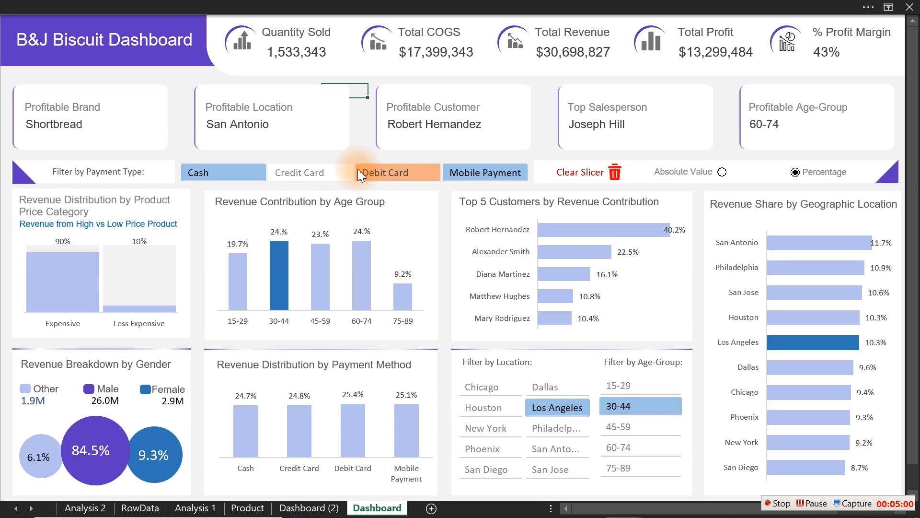
left_click(542, 172)
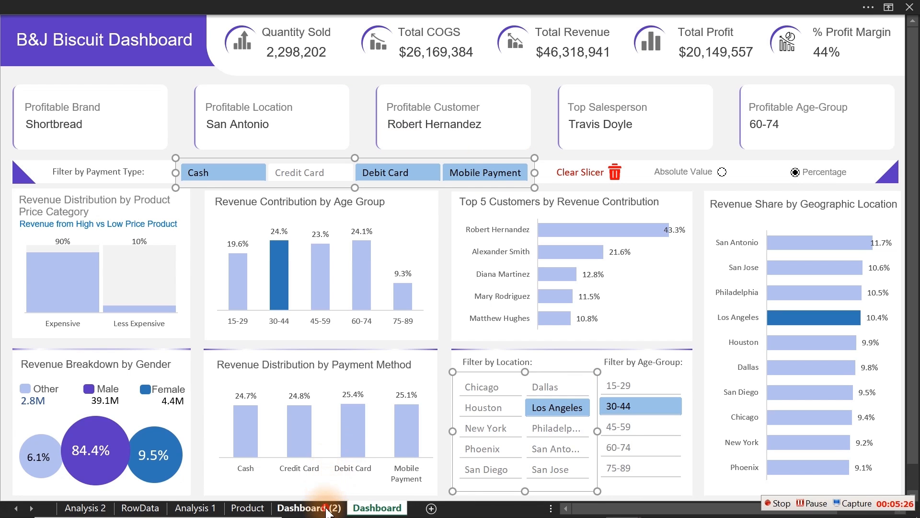
left_click(326, 508)
key("ctrl+v")
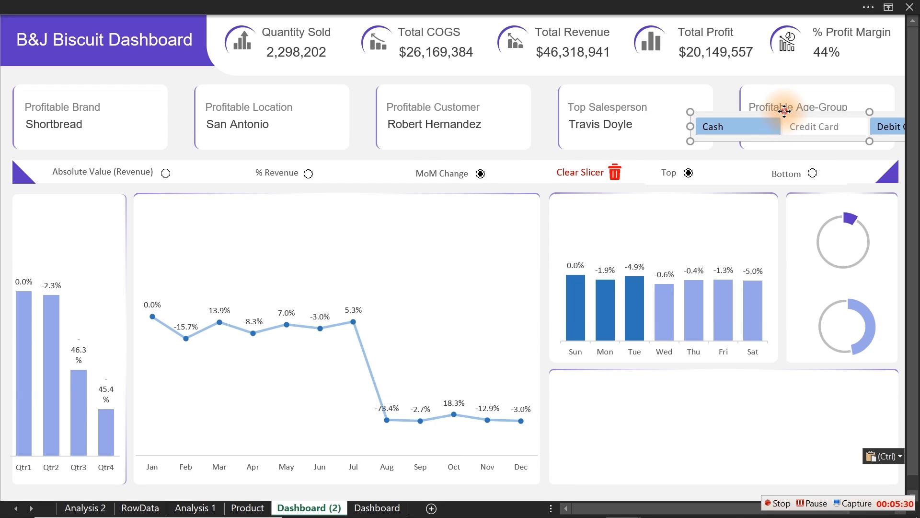
left_click_drag(784, 112, 378, 212)
left_click_drag(366, 210, 356, 208)
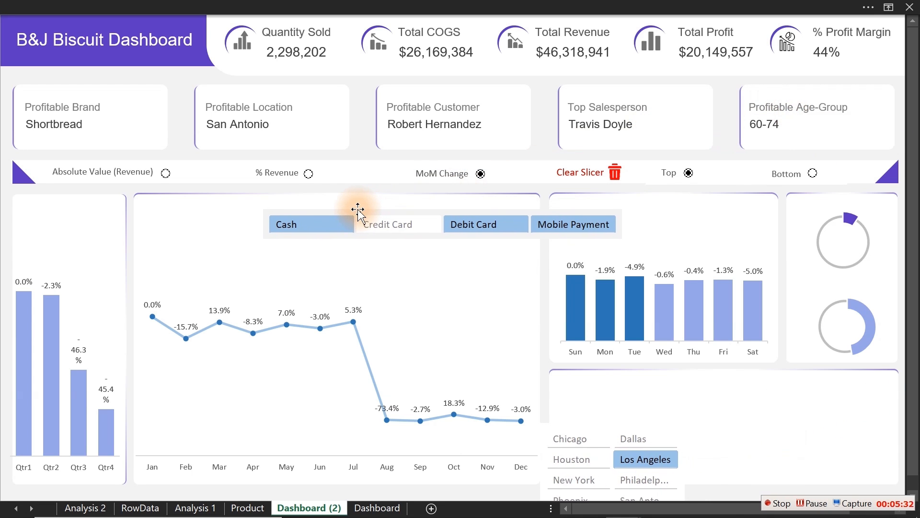
left_click(180, 81)
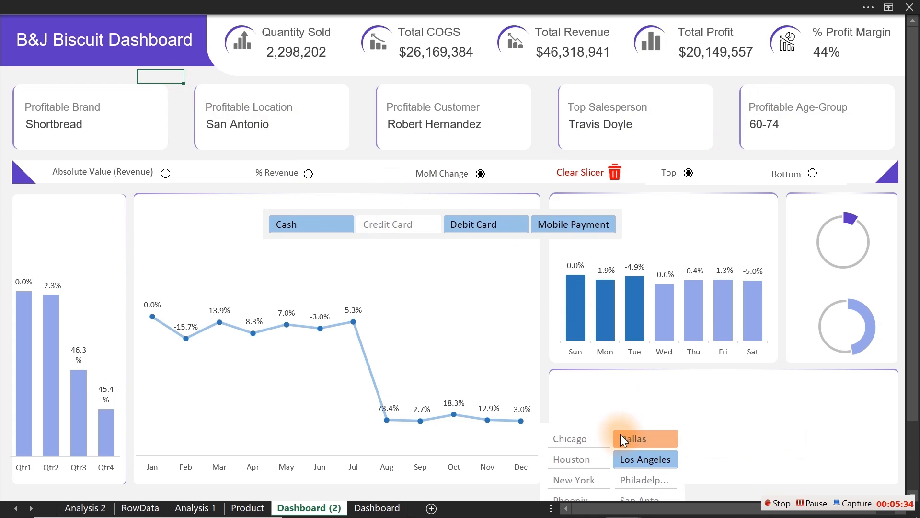
- Test the pasted slicers with several locations and payment types, ending with Philadelphia and Debit Card selected
left_click(600, 435)
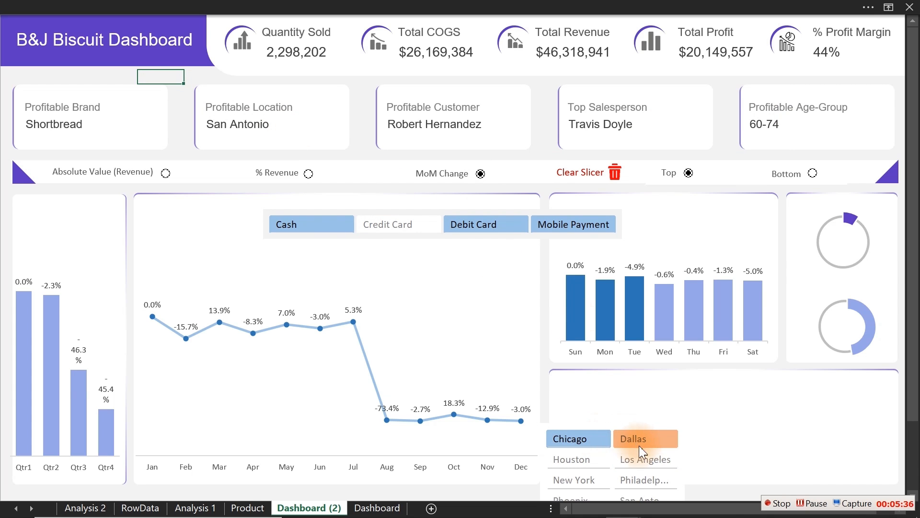
left_click(640, 461)
left_click(582, 477)
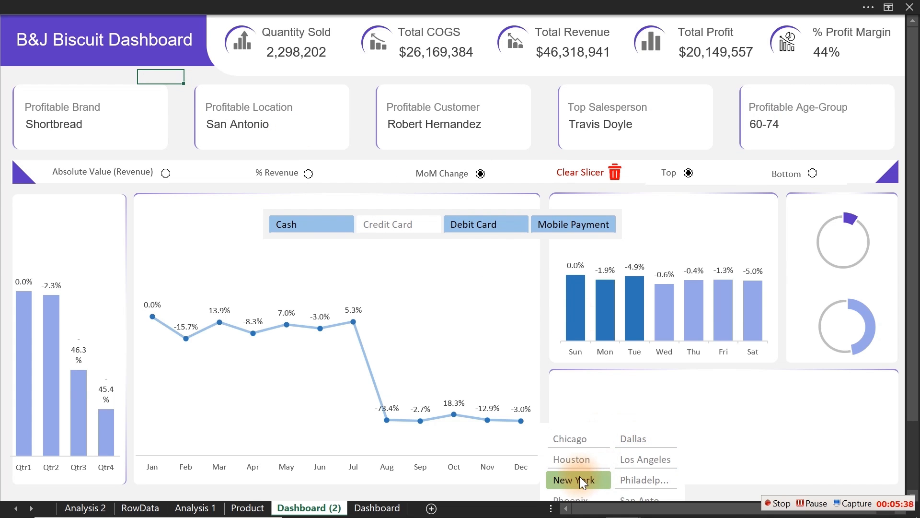
left_click(571, 460)
left_click(604, 478)
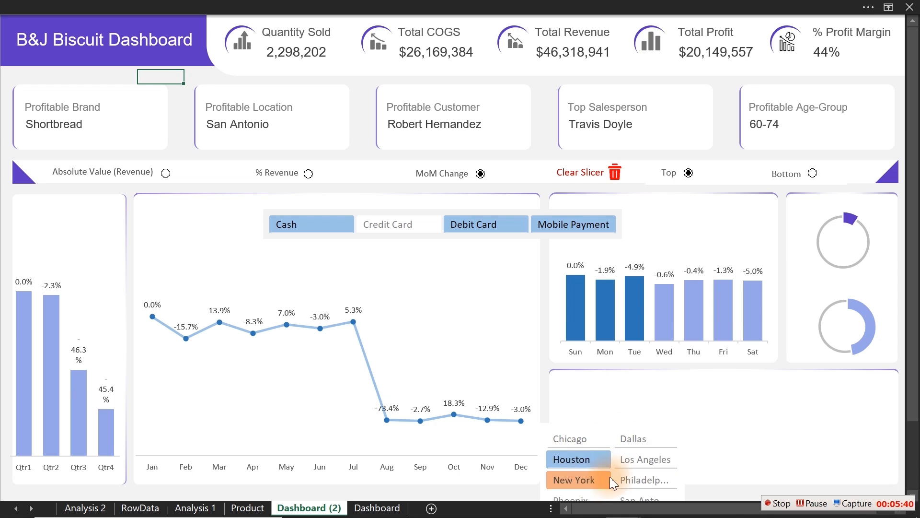
left_click(633, 479)
left_click(563, 229)
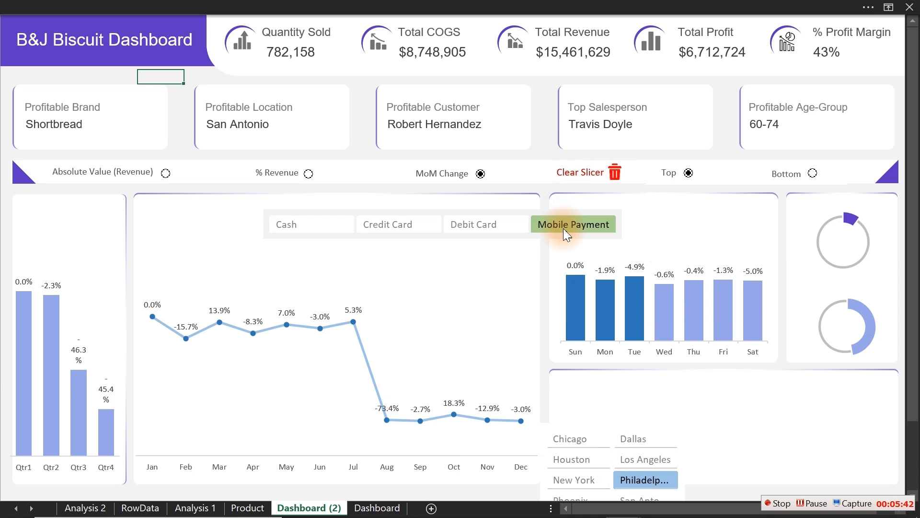
left_click(499, 226)
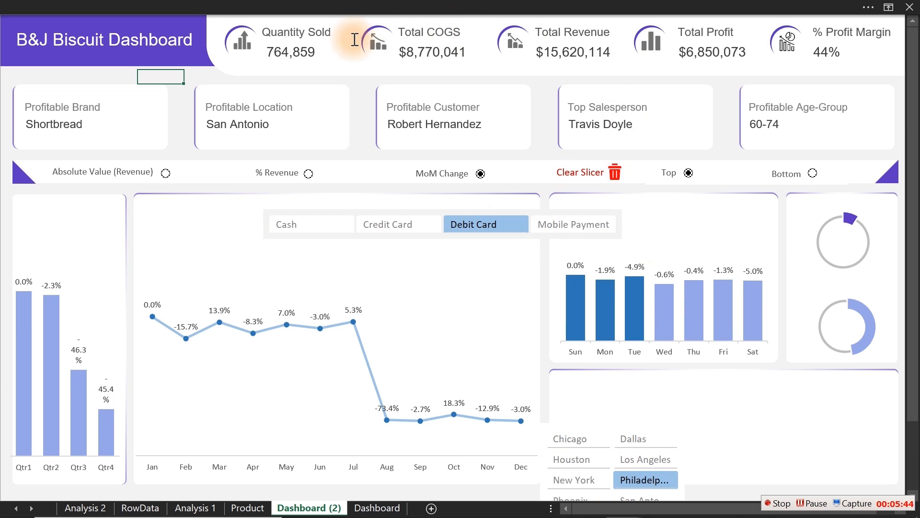
- Move the location slicer into the empty card below the weekday chart and slightly reduce its height
left_click_drag(595, 429, 604, 382)
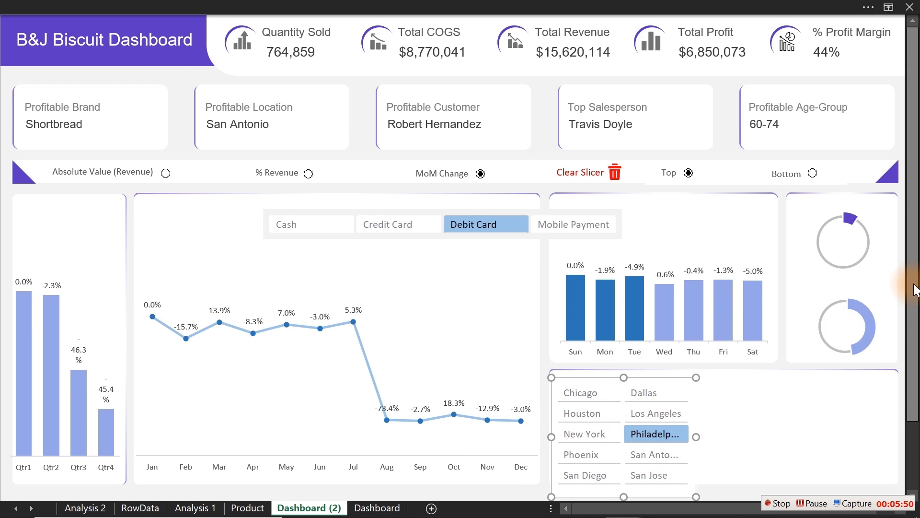
left_click_drag(913, 286, 917, 330)
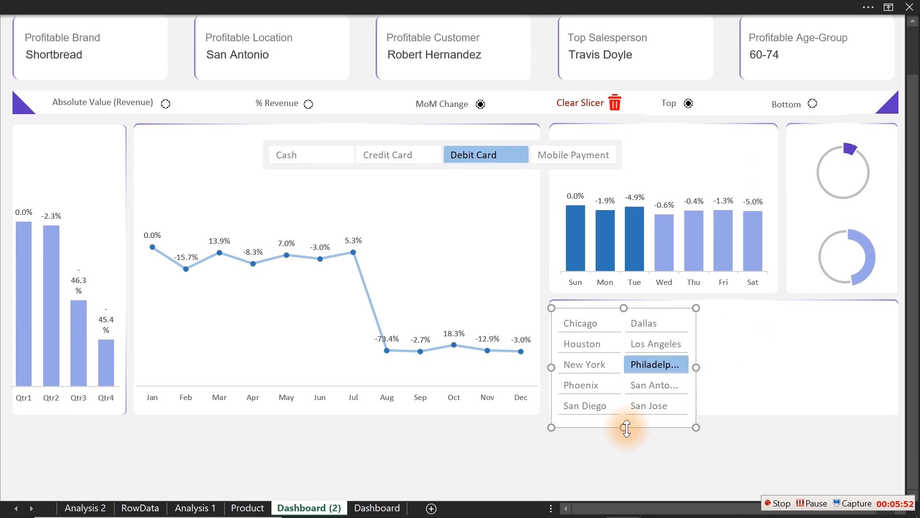
left_click_drag(623, 426, 620, 419)
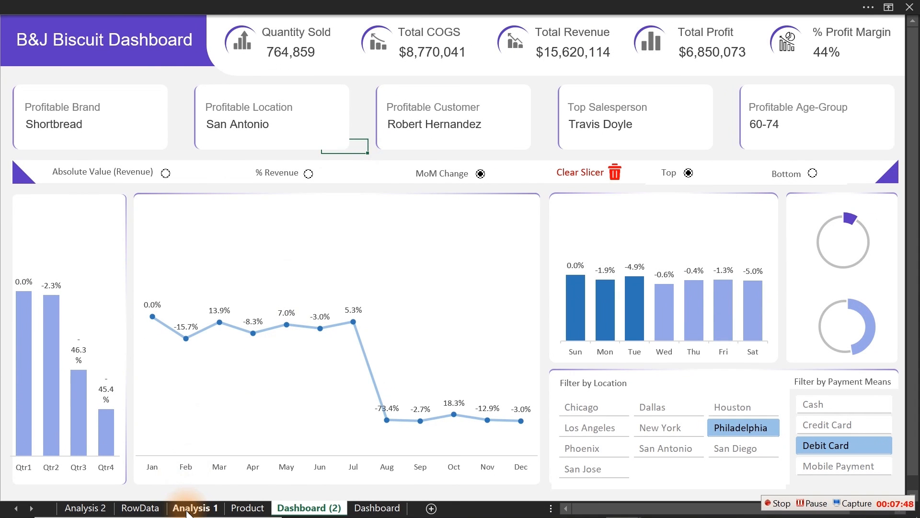
- Rename the Months PivotTable on the Analysis 2 sheet as Analyze2Month
left_click(86, 508)
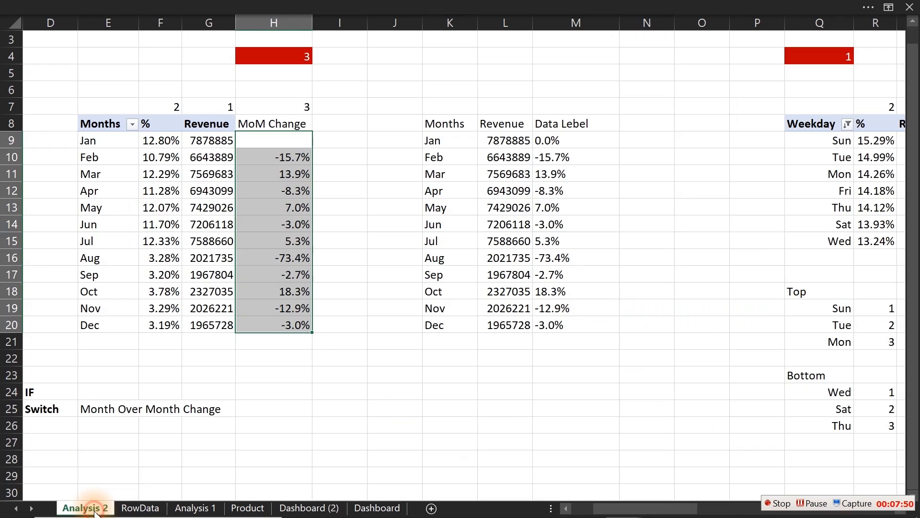
left_click(192, 238)
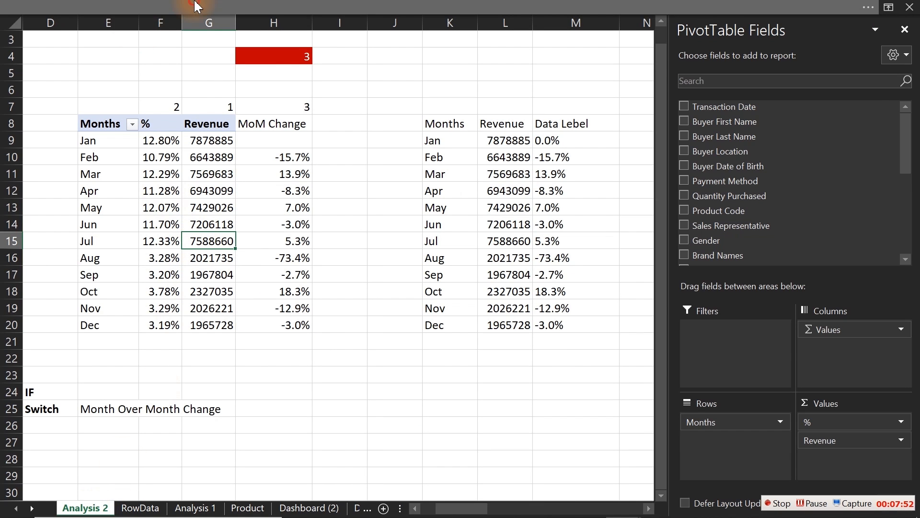
left_click(353, 16)
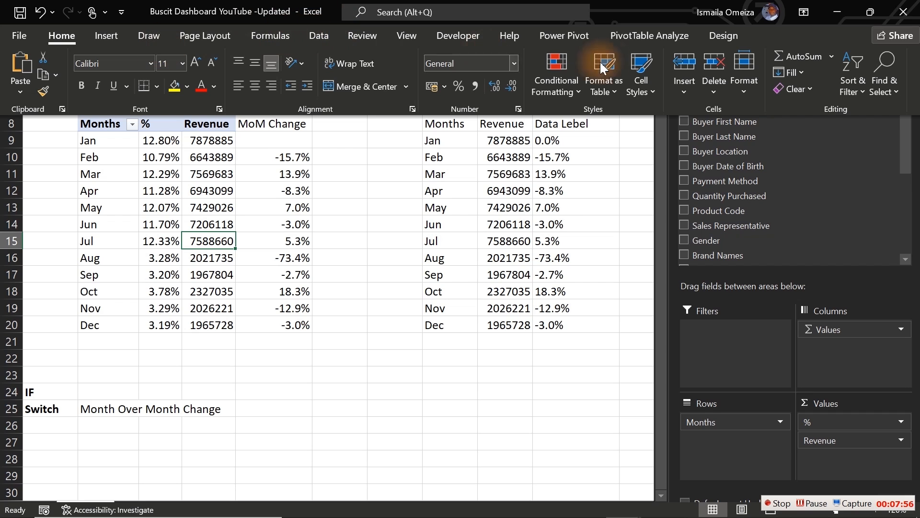
left_click(724, 35)
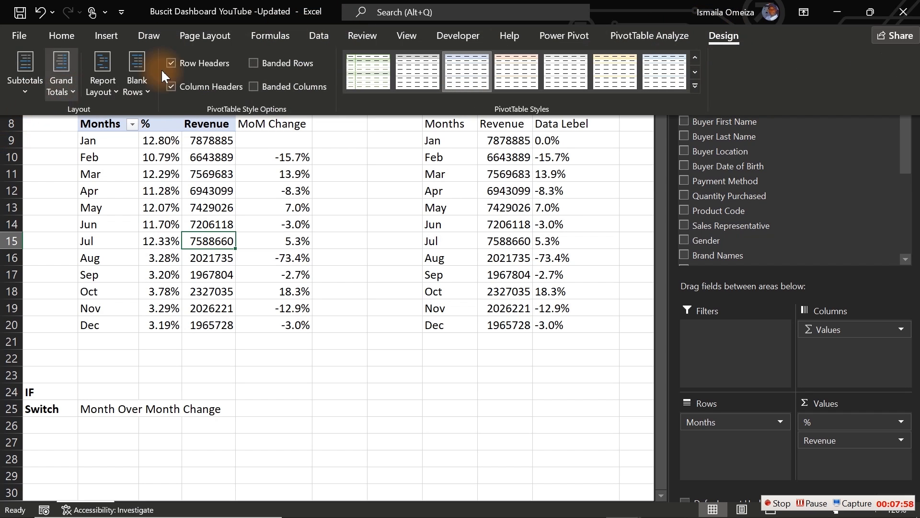
left_click(670, 43)
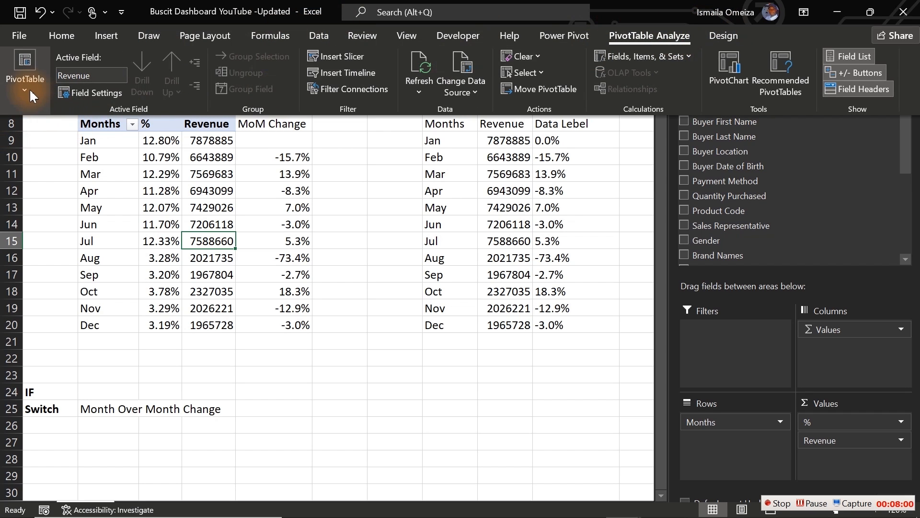
left_click(25, 77)
left_click(47, 143)
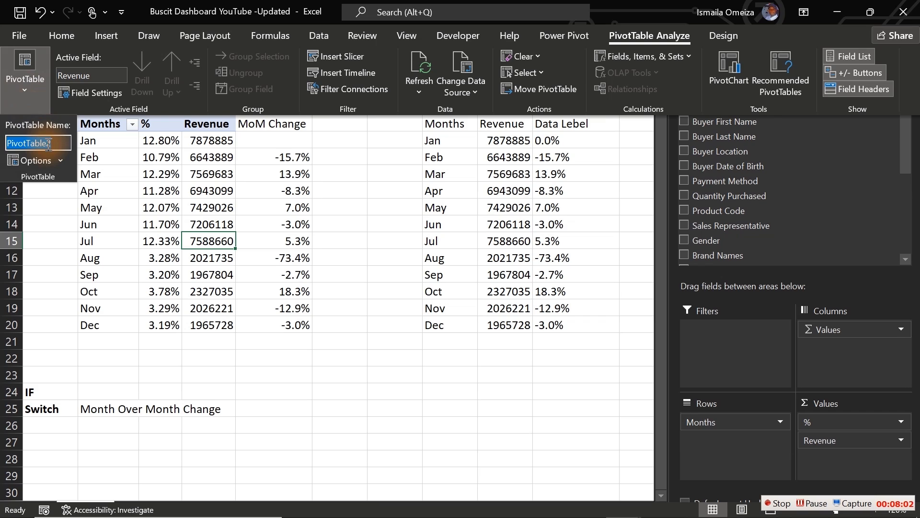
type("Analyze2Month")
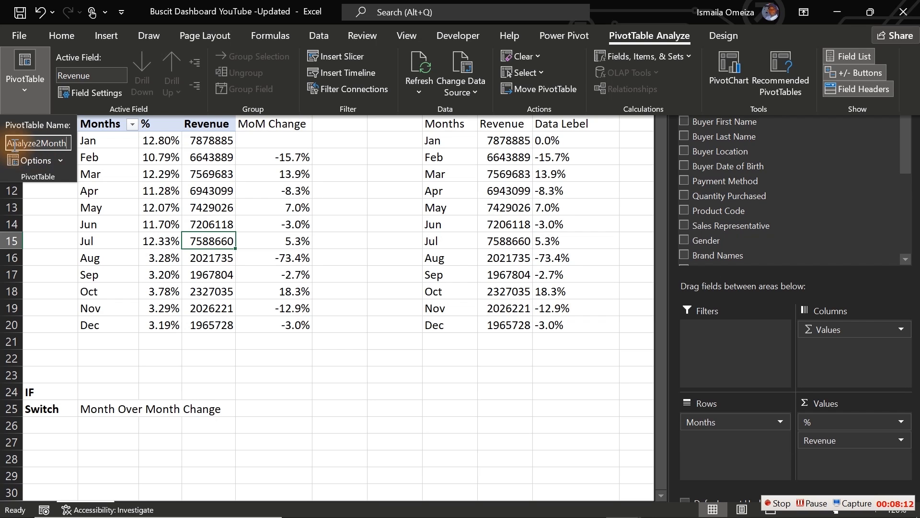
left_click_drag(41, 144, 2, 143)
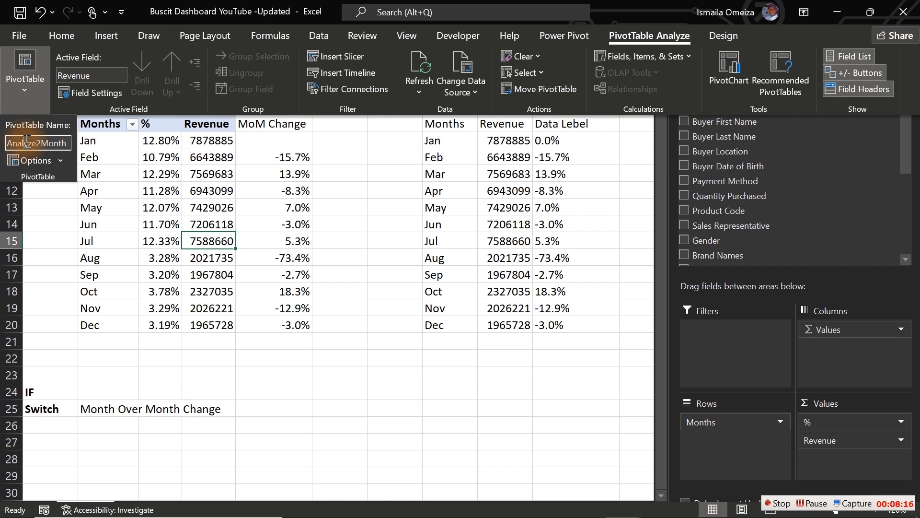
key("ctrl+shift+F1")
left_click(340, 222)
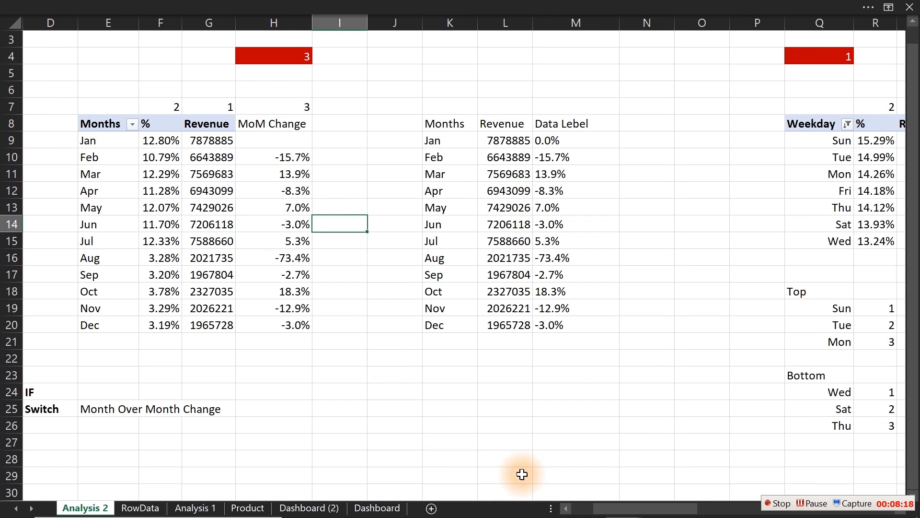
- Rename the Weekday PivotTable on the Analysis 2 sheet as Analyze2Weekday
mouse_move(624, 505)
left_click_drag(623, 504, 668, 496)
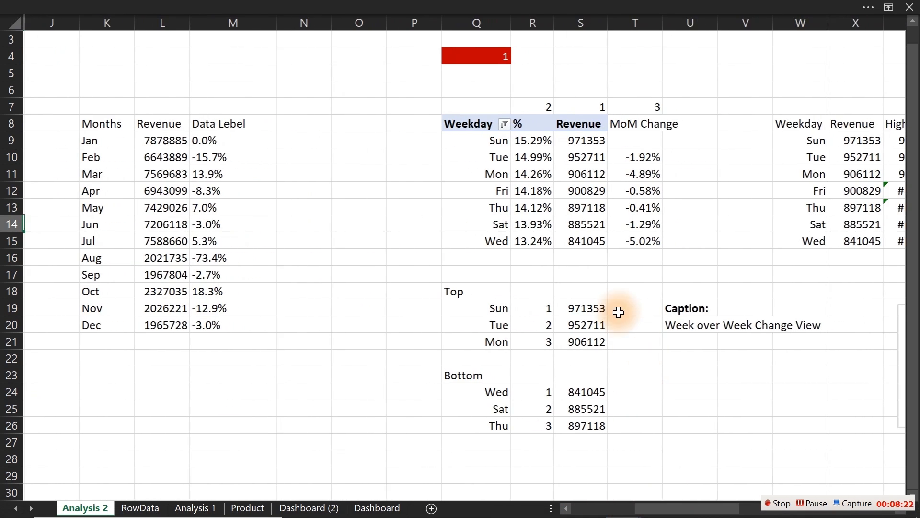
left_click(531, 241)
left_click(279, 5)
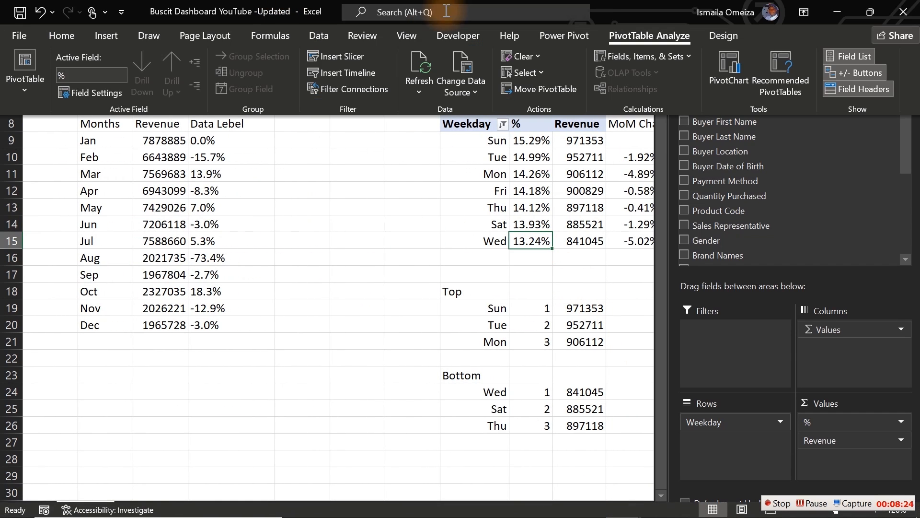
left_click(33, 95)
double_click(54, 143)
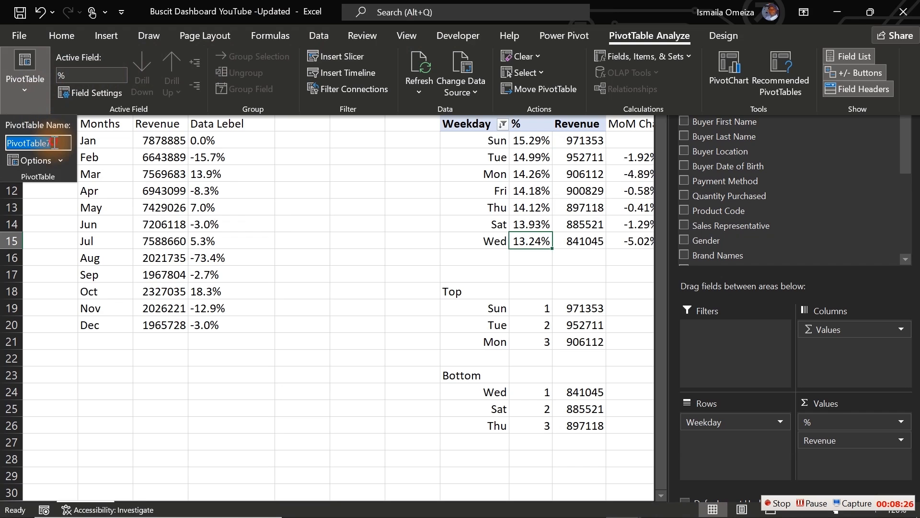
type("Analyze2W")
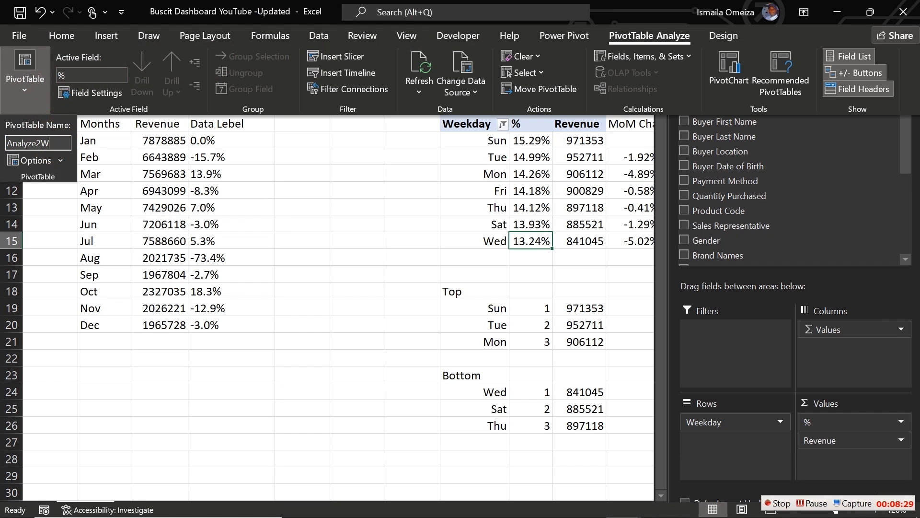
type("eekday")
key("Return")
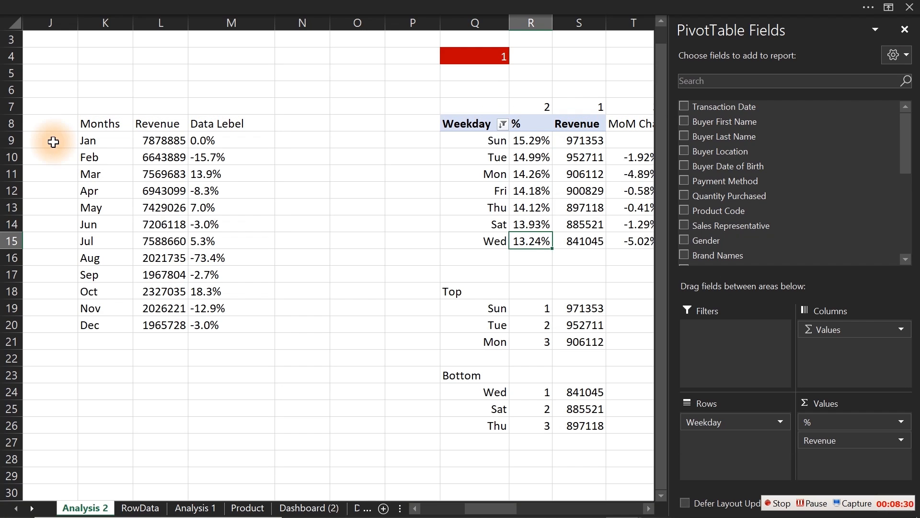
left_click(356, 274)
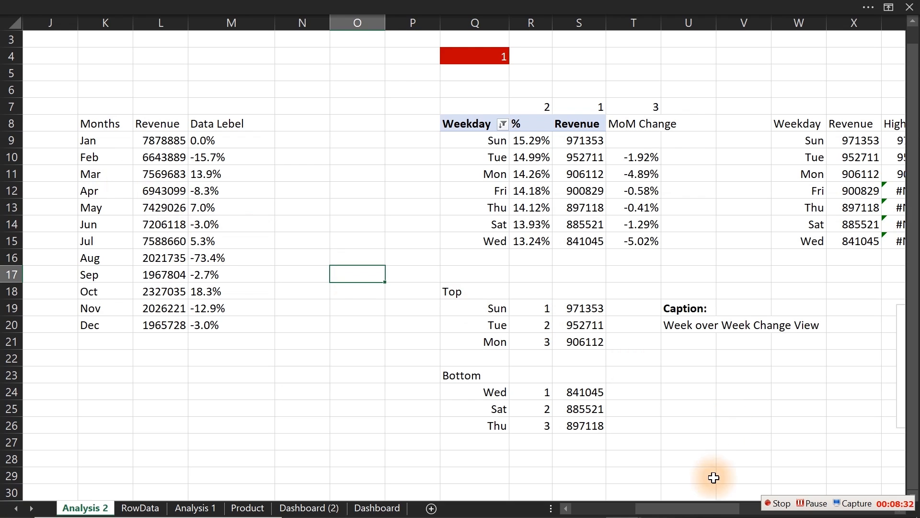
- Rename the Weektype PivotTable on the Analysis 2 sheet as Analyze2Weektype
left_click_drag(704, 508, 793, 511)
left_click(482, 155)
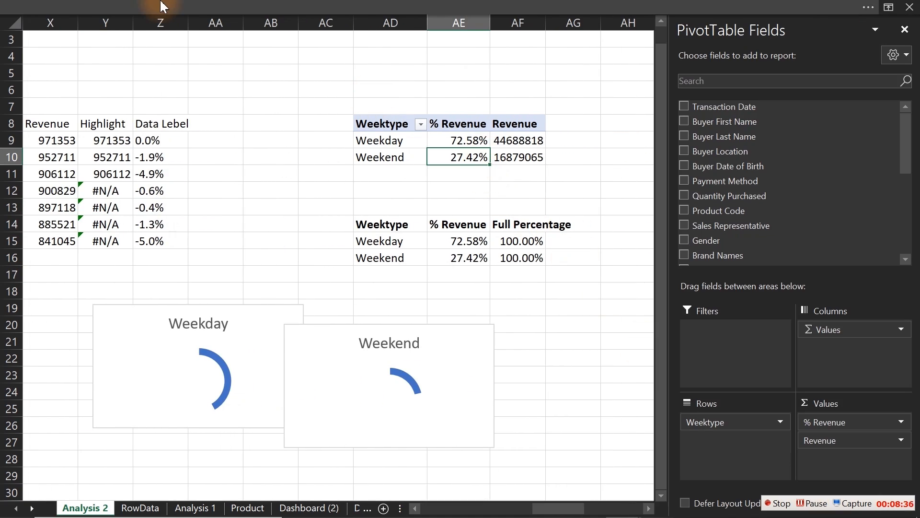
left_click(160, 4)
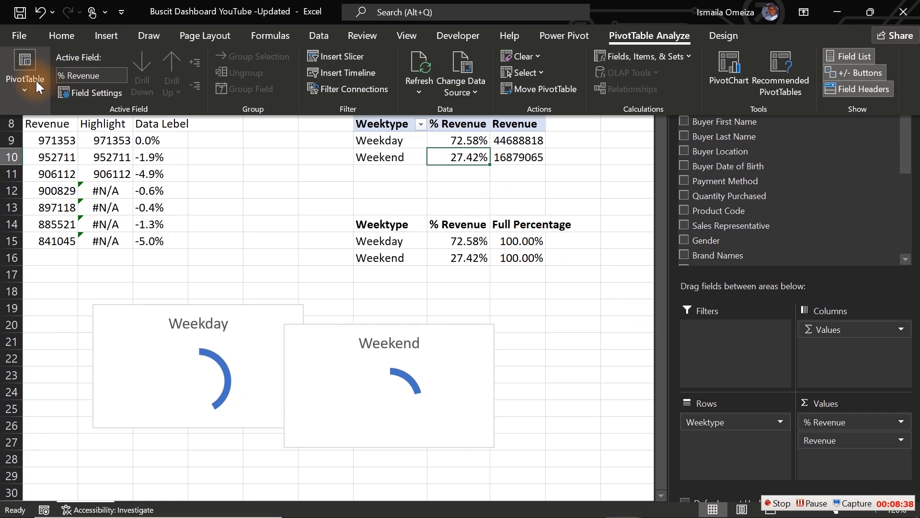
left_click(25, 69)
left_click(38, 144)
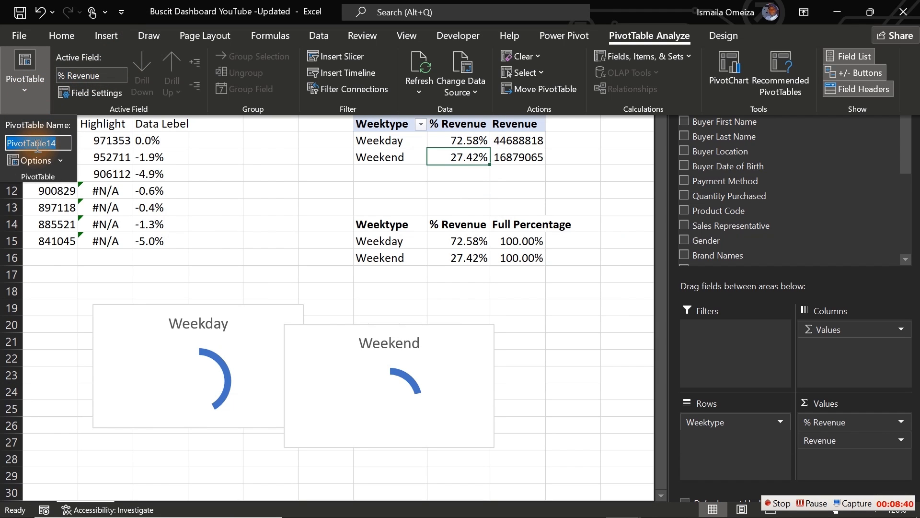
type("Analyze2We")
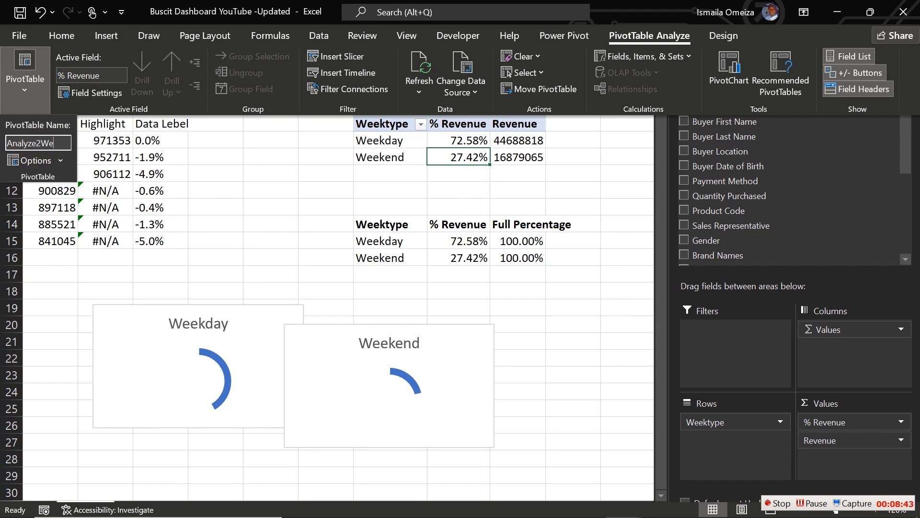
type("ektype")
key("Return")
left_click(349, 310)
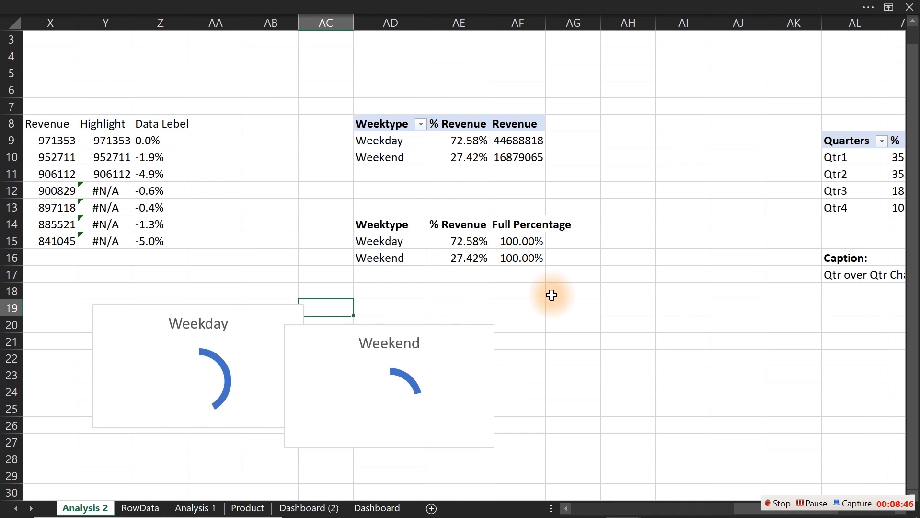
- Connect the location slicer on Dashboard (2) to the Analyze2Month, Analyze2Weekday and Analyze2Weektype PivotTables as well
left_click_drag(749, 512, 643, 499)
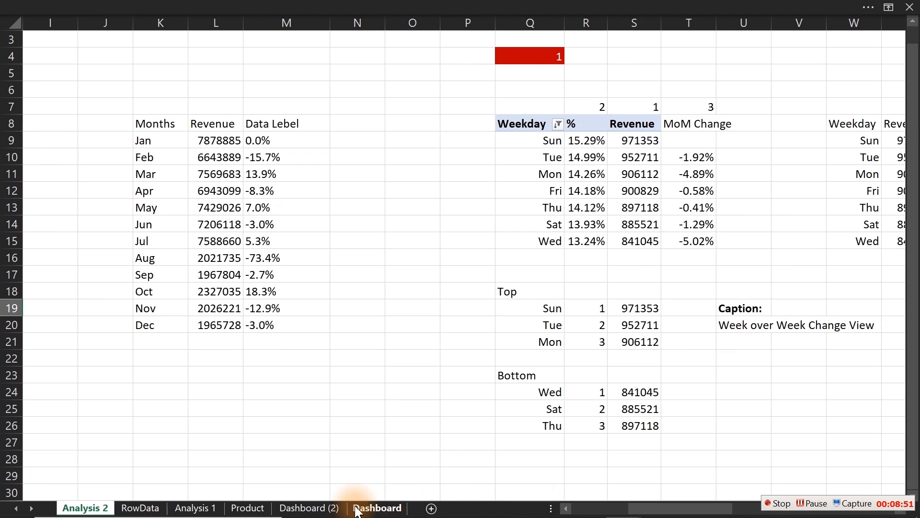
left_click(309, 507)
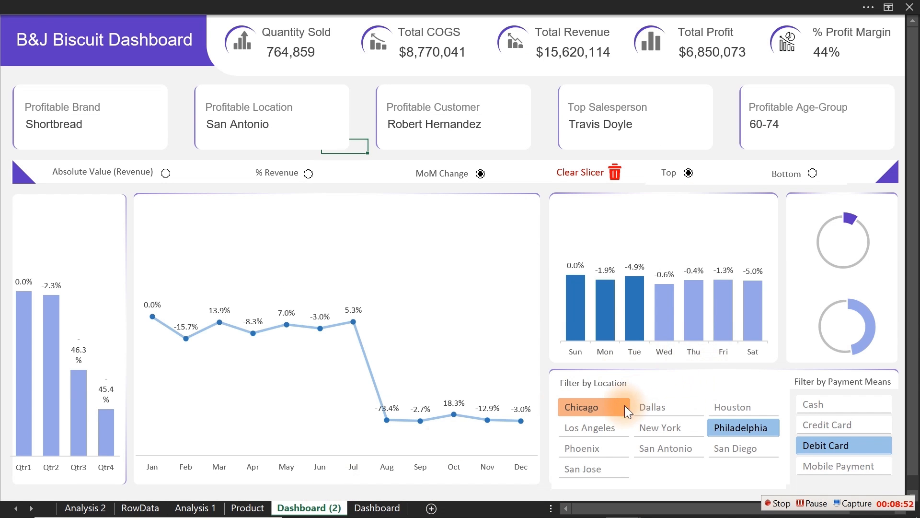
right_click(682, 394)
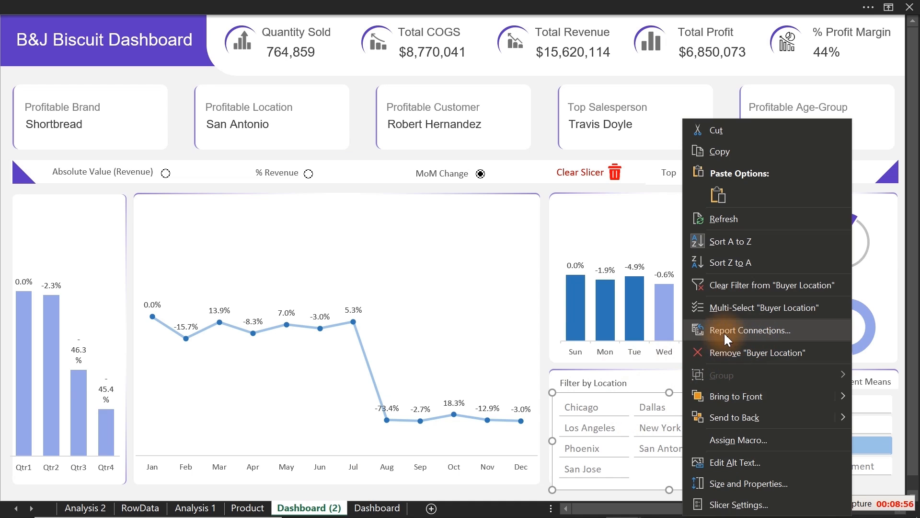
left_click(724, 330)
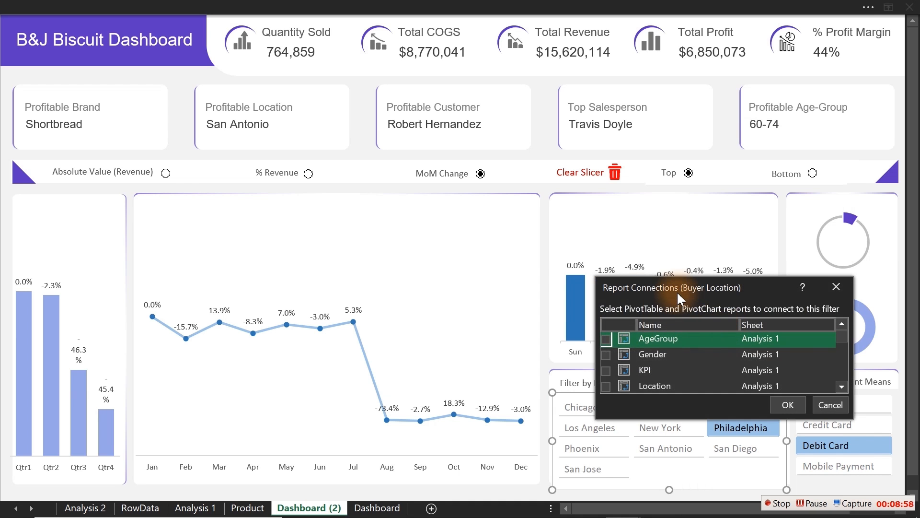
left_click_drag(677, 285, 164, 34)
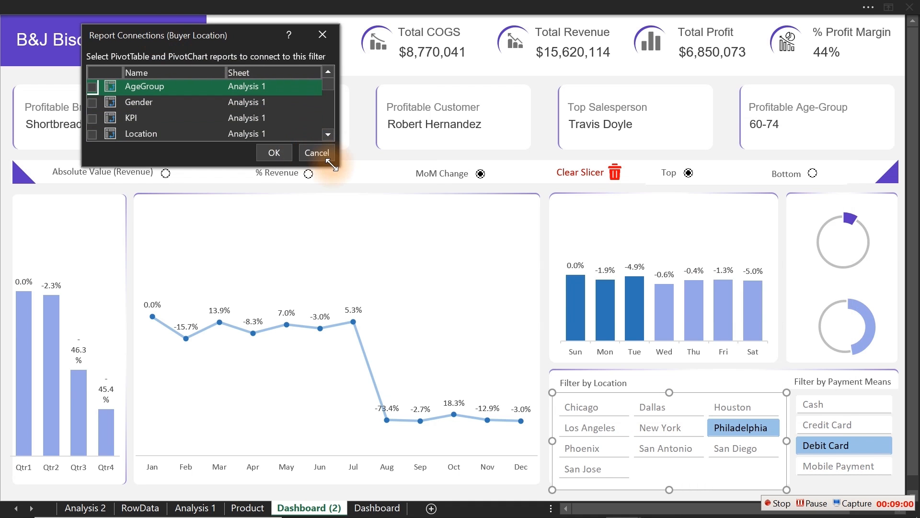
left_click_drag(332, 165, 404, 465)
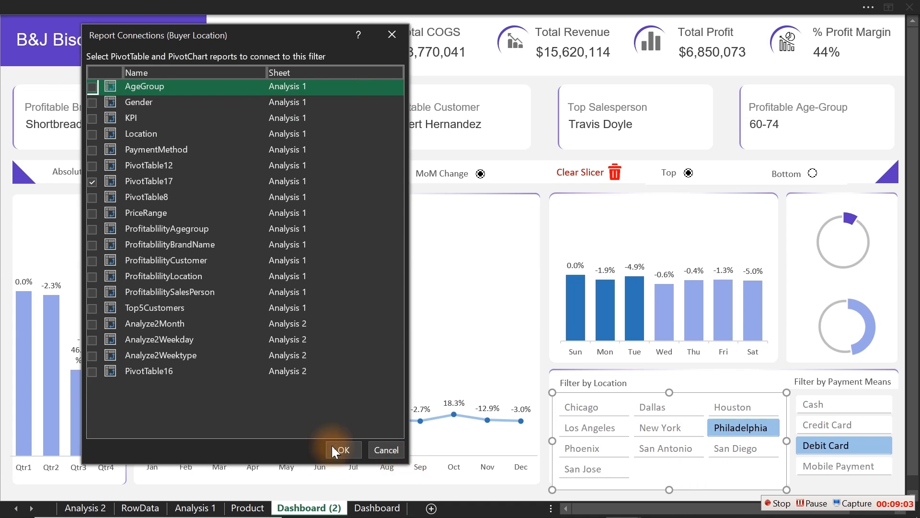
left_click(92, 326)
left_click(92, 341)
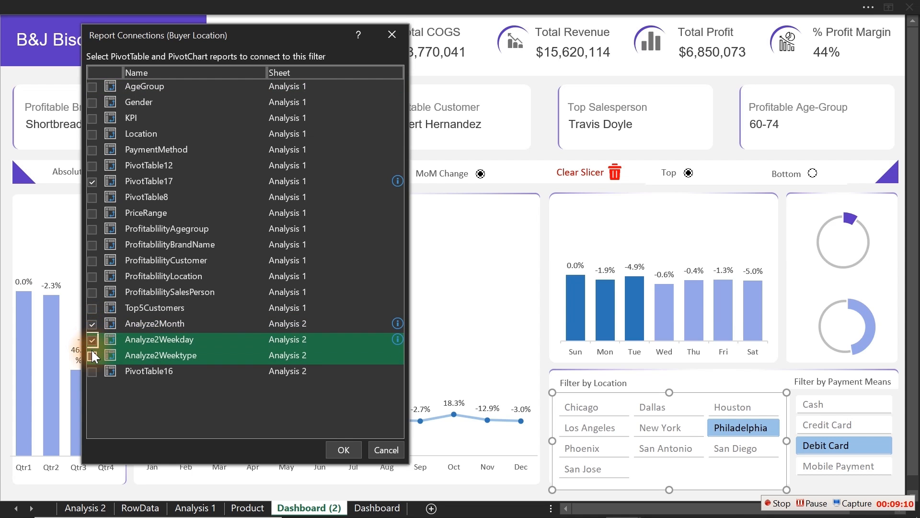
left_click(92, 355)
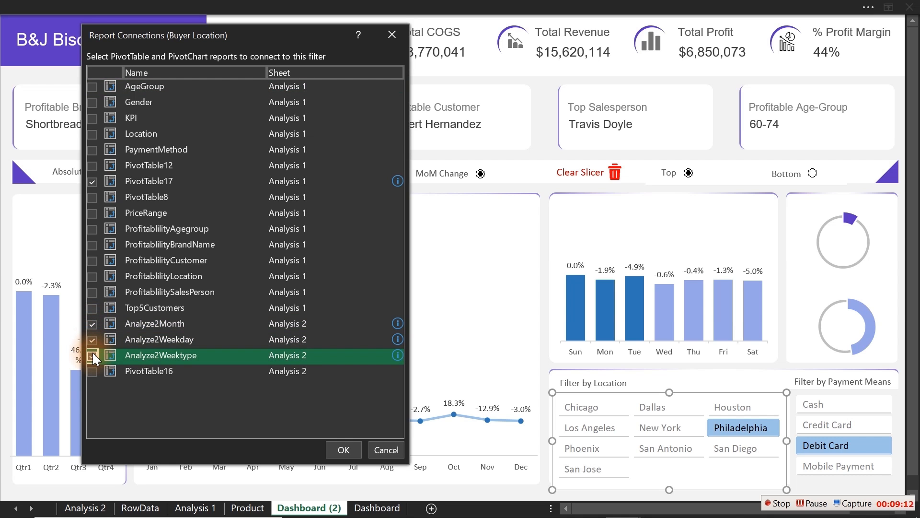
left_click(344, 450)
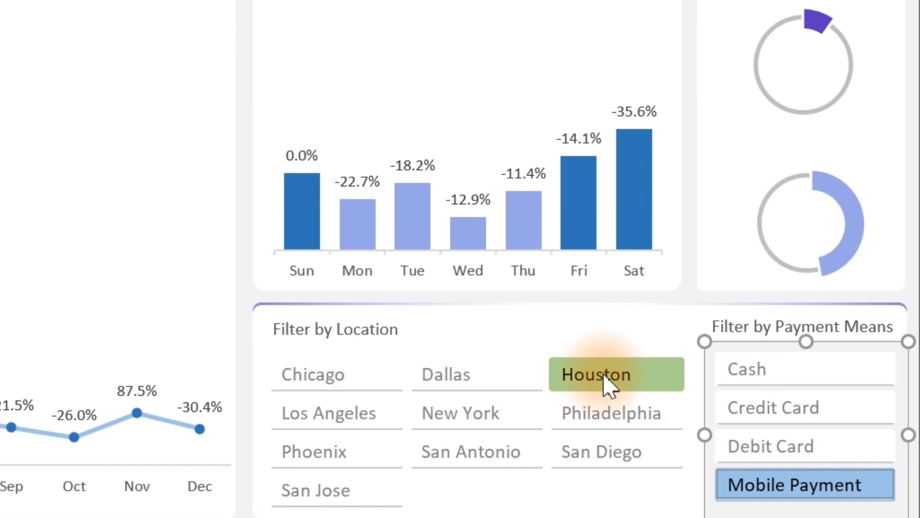
- Test the payment slicer on Dashboard (2) with Credit Card, Cash and Mobile Payment for the Houston location
left_click(809, 407)
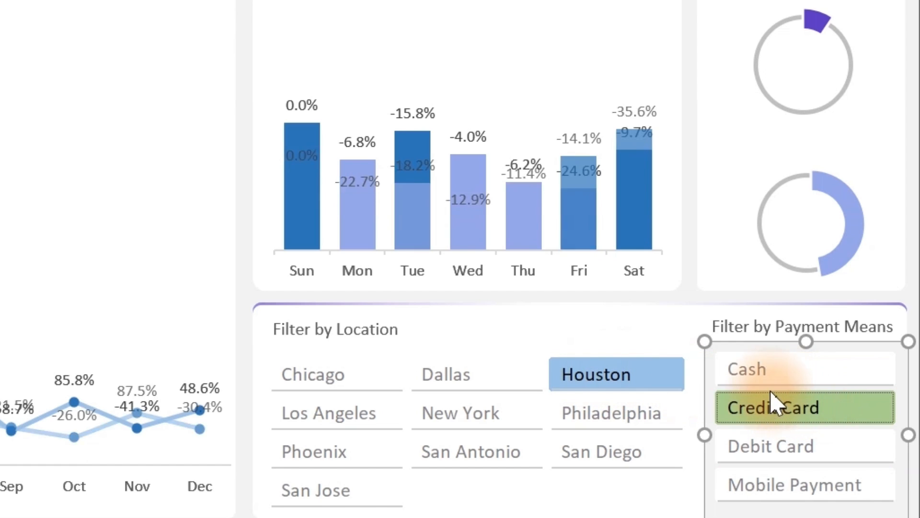
left_click(766, 370)
left_click(808, 492)
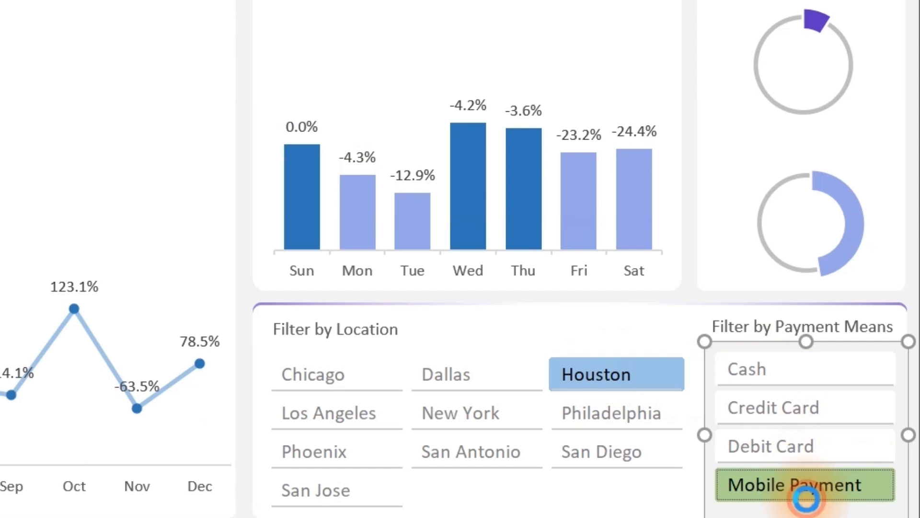
mouse_move(788, 199)
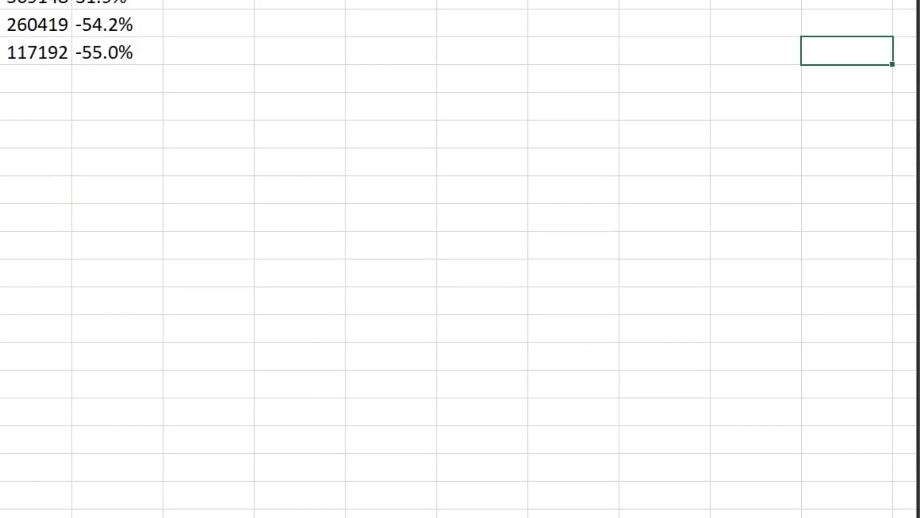
- Copy the weekday data label formula from Z9 on the Analysis 2 sheet into AG15 beside the weektype helper table
left_click(126, 230)
key("Right")
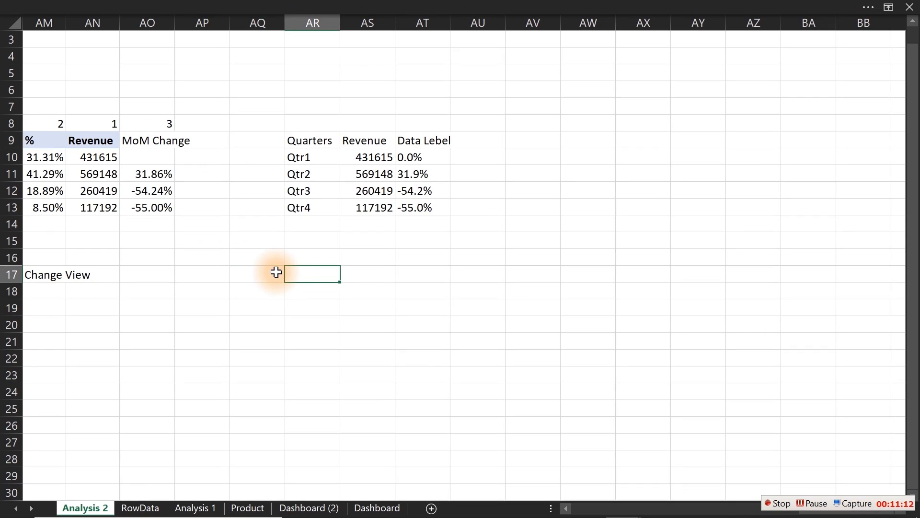
left_click(676, 507)
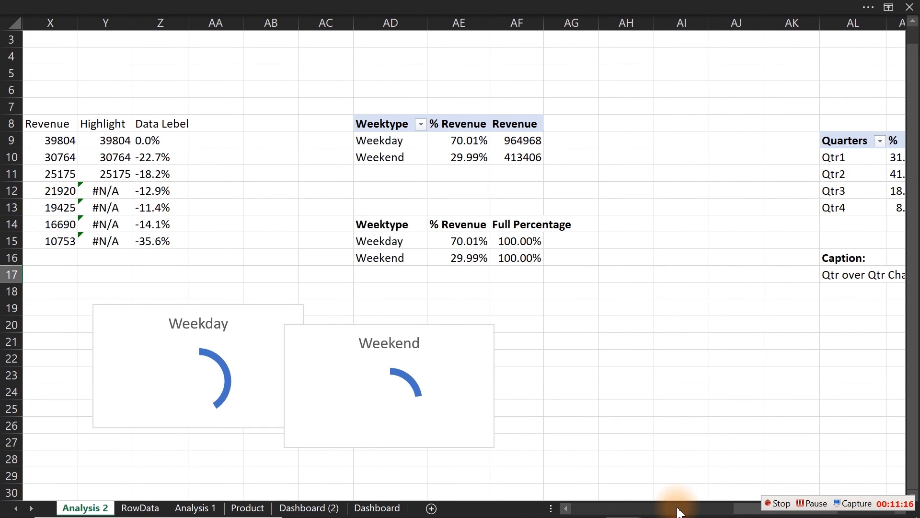
left_click(581, 242)
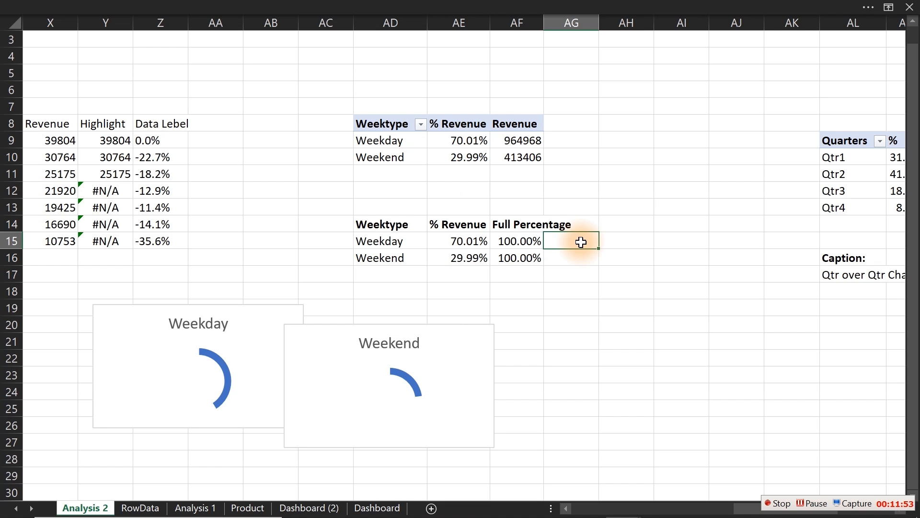
double_click(161, 140)
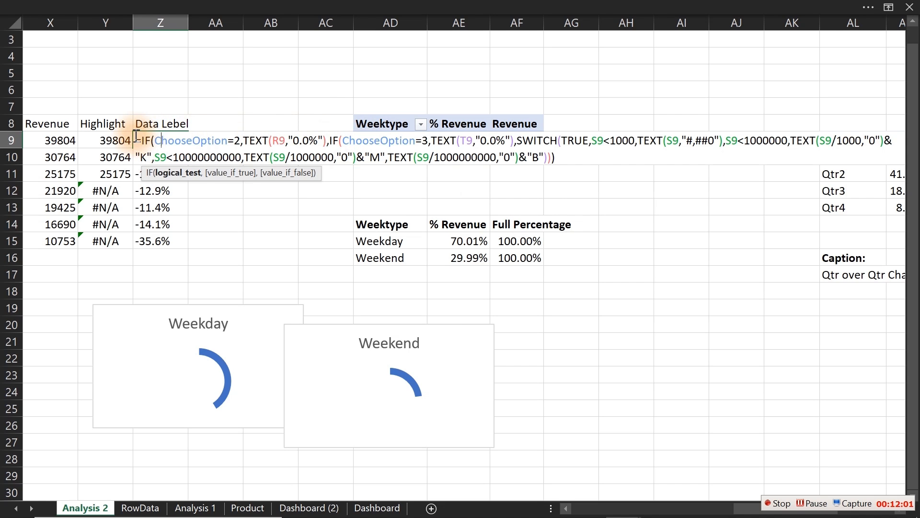
left_click_drag(136, 140, 584, 160)
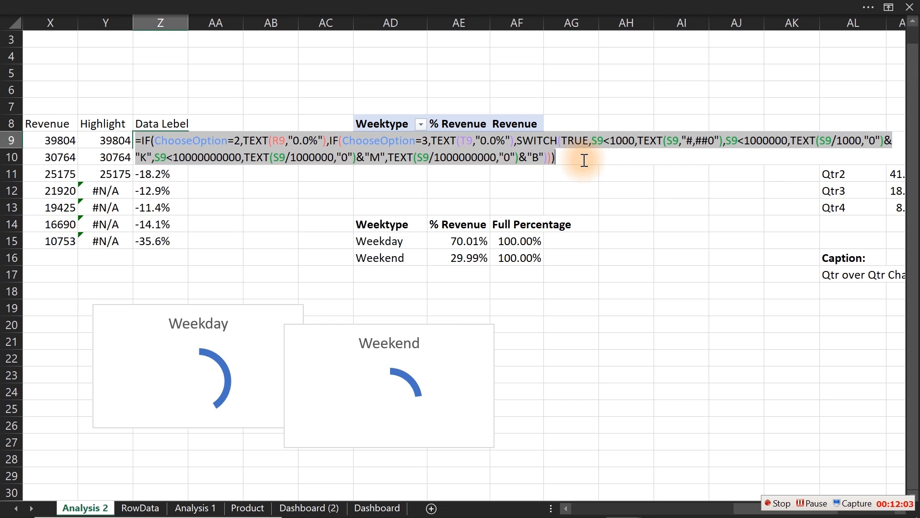
key("Escape")
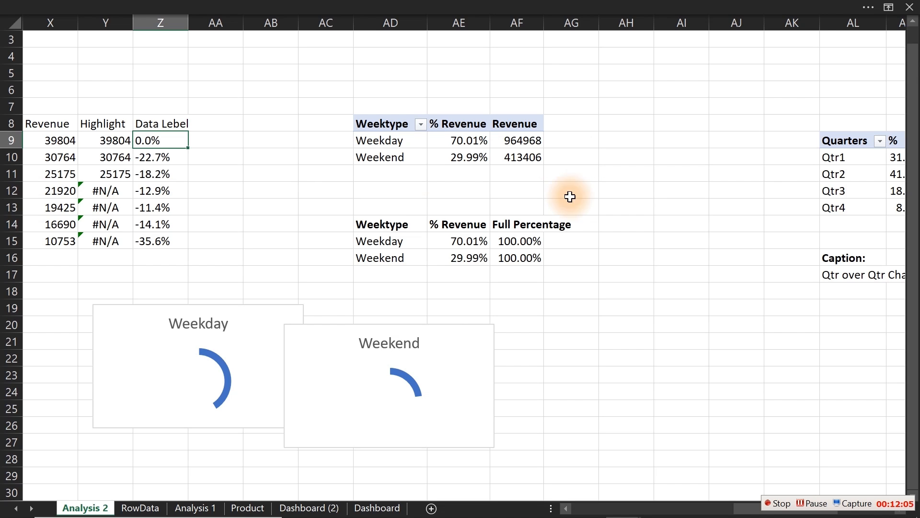
left_click(574, 242)
type("0.0%")
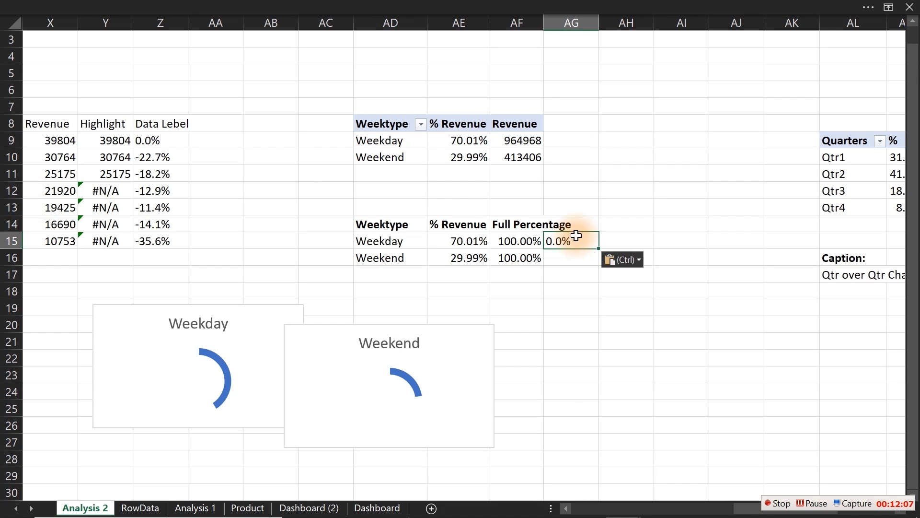
- Enter the header Data Label in AG14 above the copied formula
left_click(576, 225)
type("Dat")
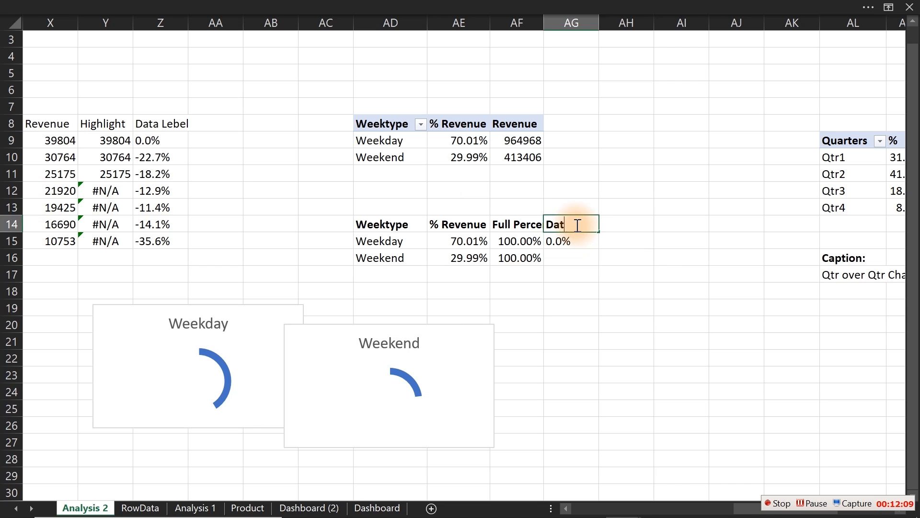
type("a Label")
left_click(580, 242)
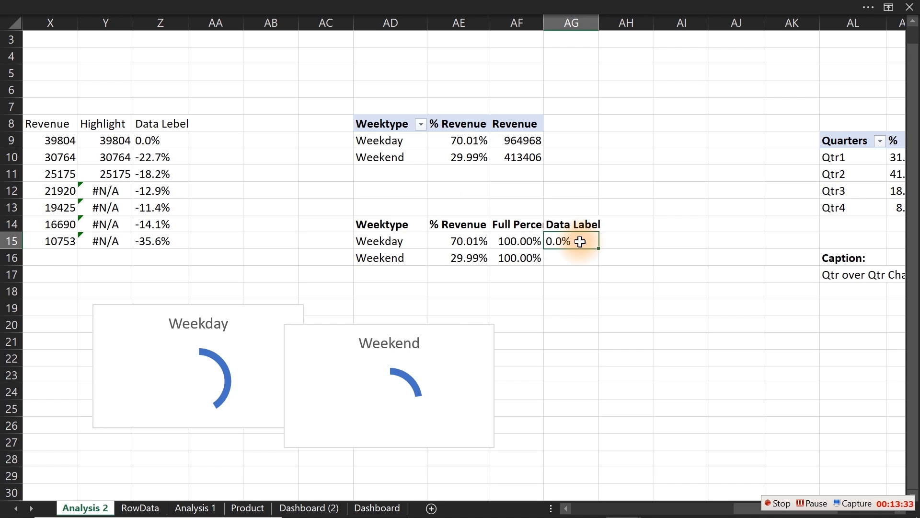
- In the AG15 data label formula, replace R9 with AE9 for ChooseOption=2 and T9 with AE10 for ChooseOption=3
double_click(573, 242)
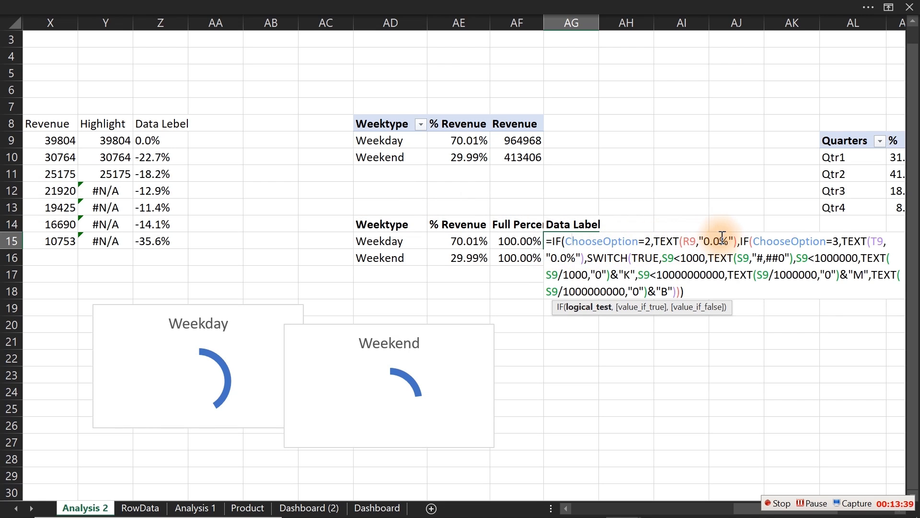
double_click(690, 241)
type("S9")
double_click(688, 240)
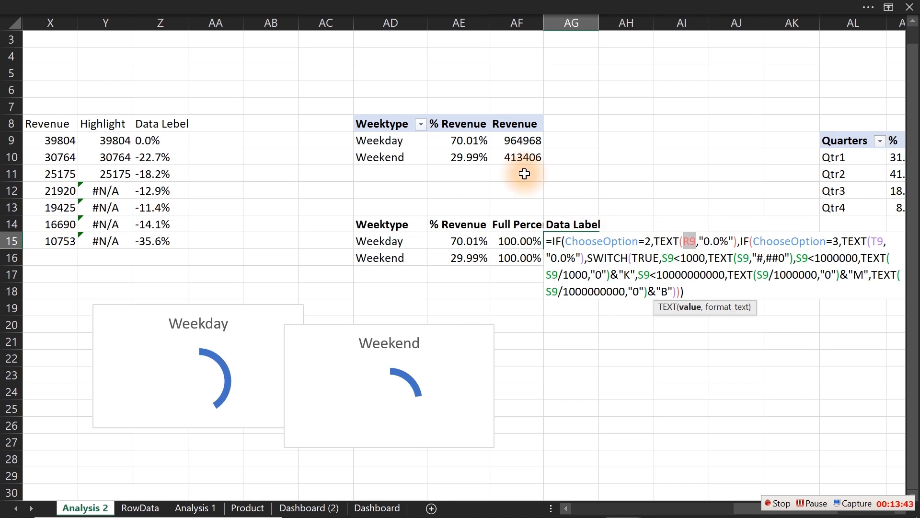
left_click(461, 139)
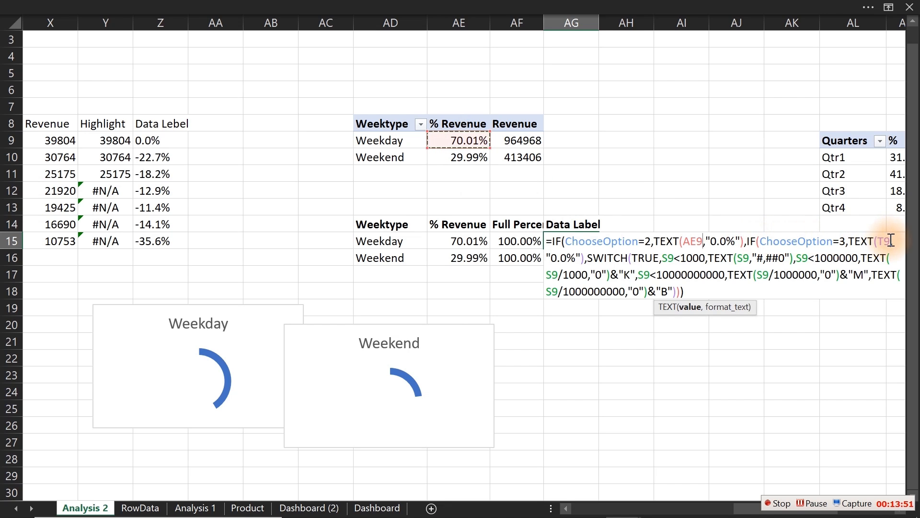
left_click_drag(891, 240, 877, 241)
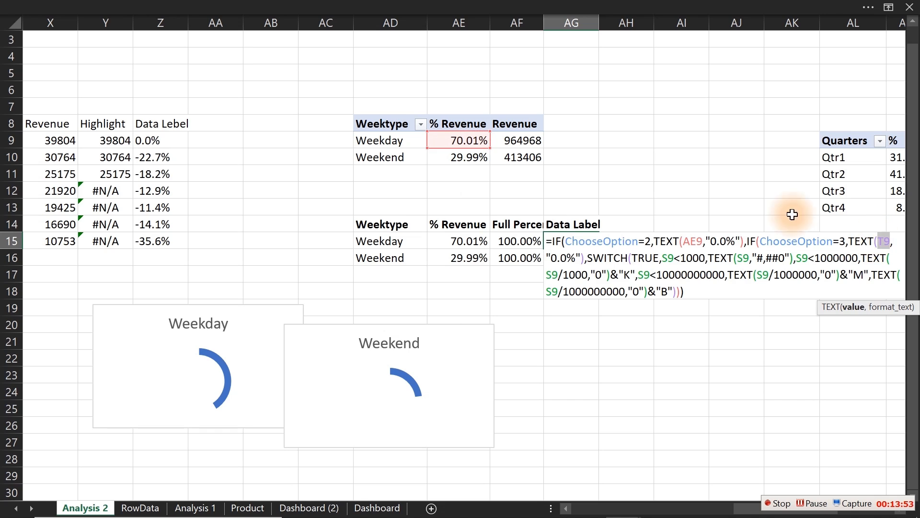
left_click(479, 157)
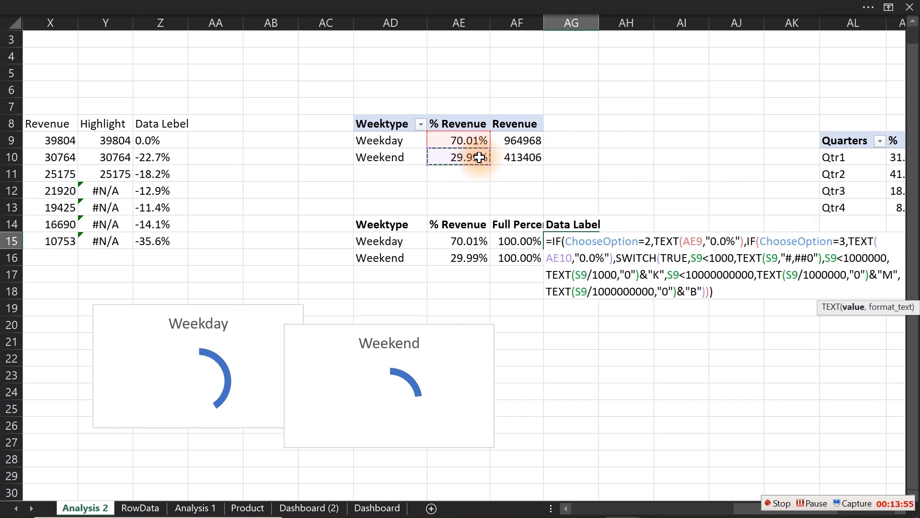
- Replace S9 with AF9 in the three SWITCH threshold tests and in the "M" text result of the AG15 formula
double_click(703, 258)
left_click(526, 142)
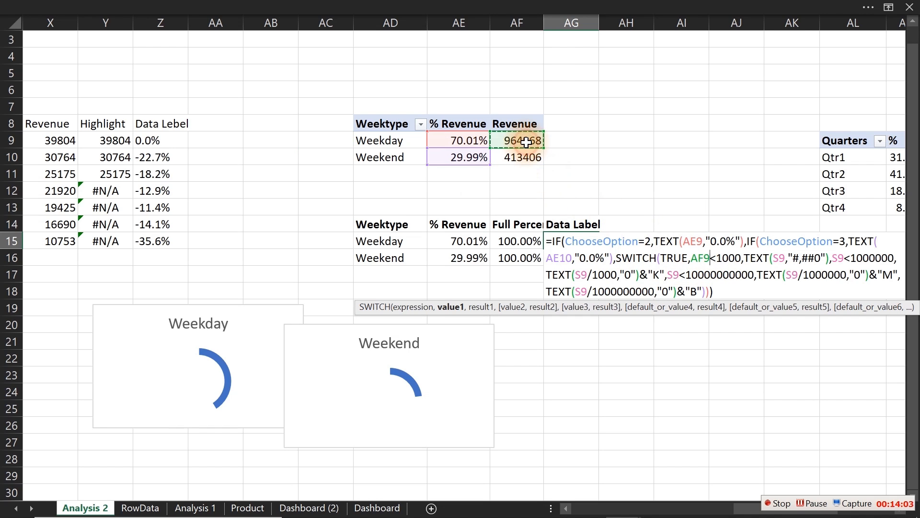
left_click_drag(709, 257, 692, 258)
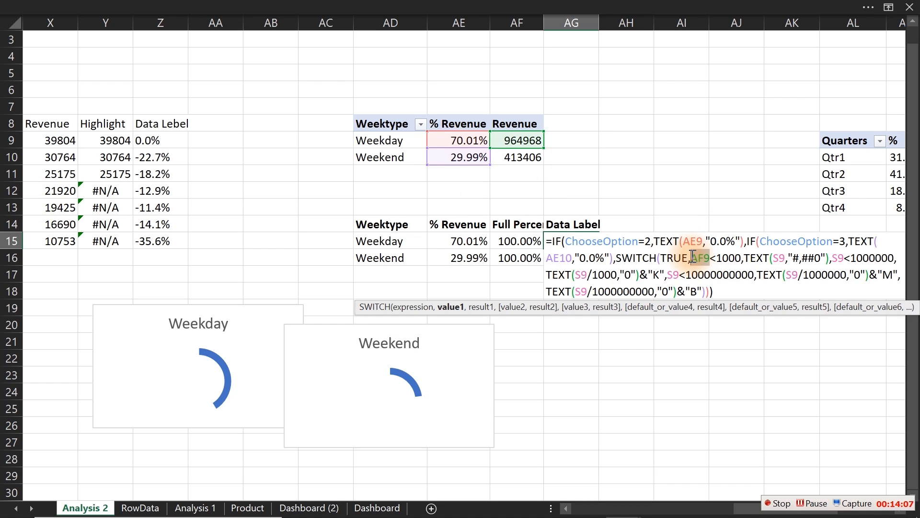
double_click(840, 258)
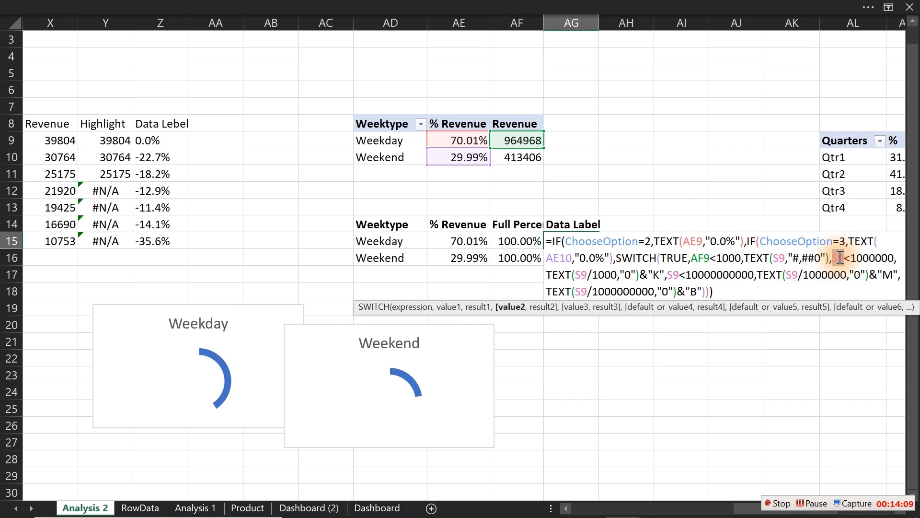
key("ctrl+v")
double_click(792, 274)
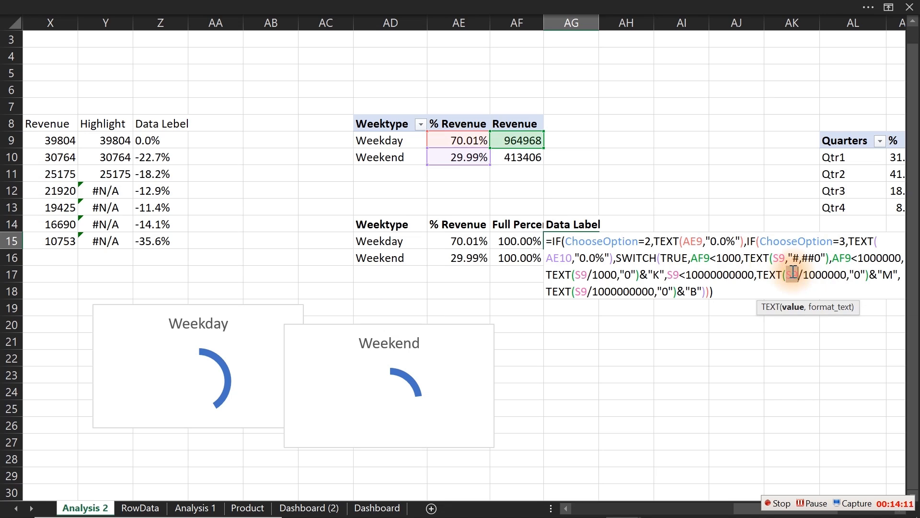
key("ctrl+v")
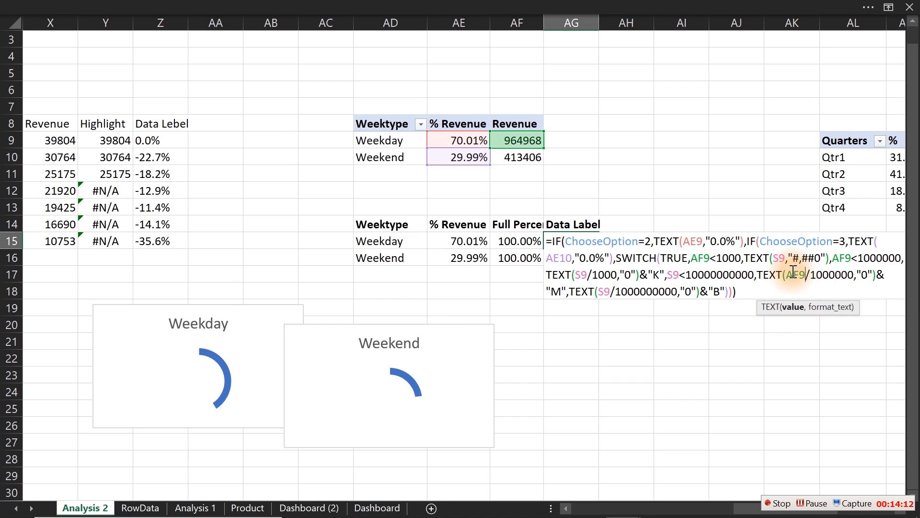
double_click(673, 275)
key("ctrl+v")
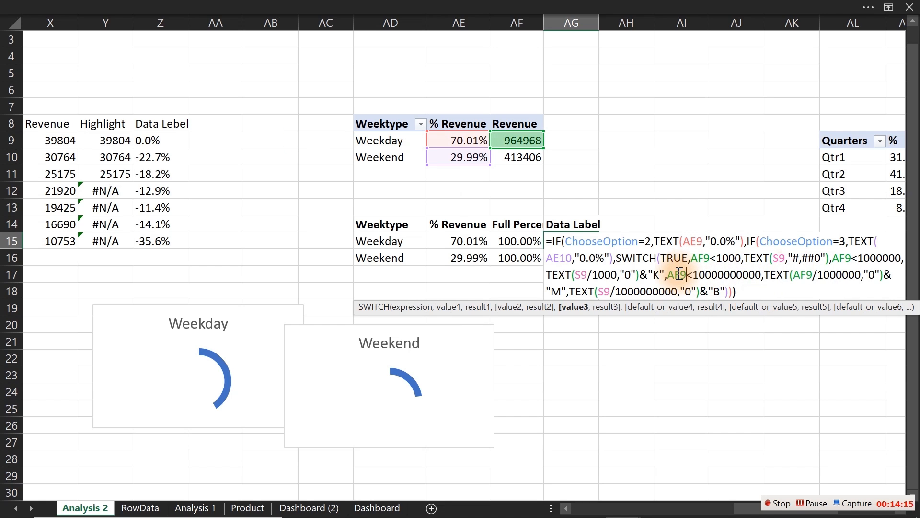
- Replace the remaining S9 references in the "K", "B" and "#,##0" text results with AF9 and commit the AG15 formula
double_click(582, 274)
key("ctrl+v")
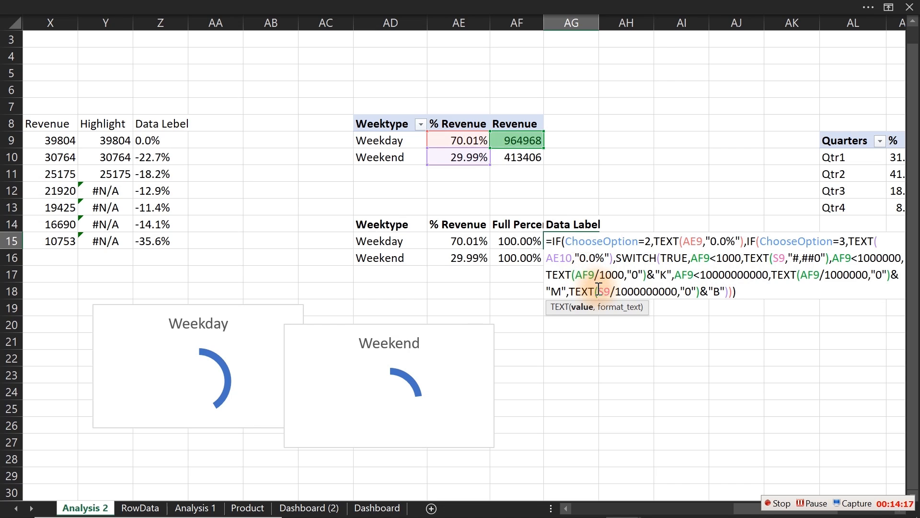
double_click(602, 291)
key("ctrl+v")
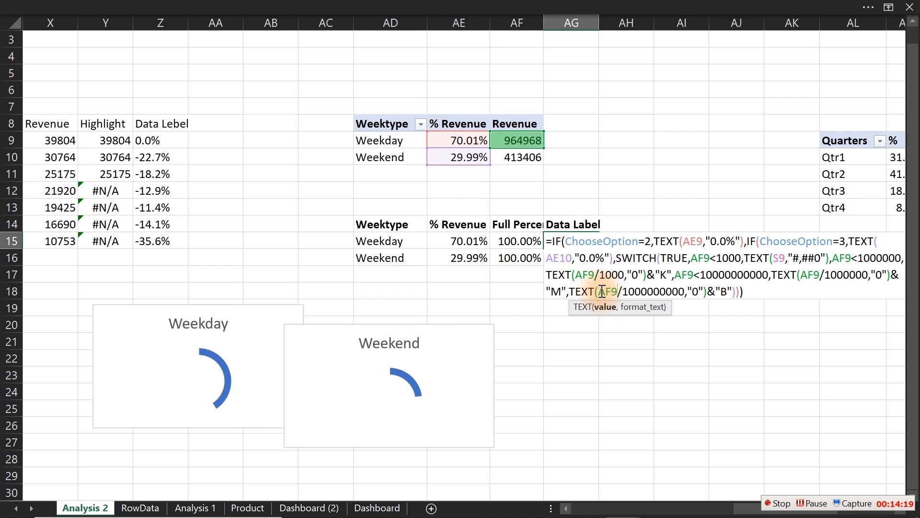
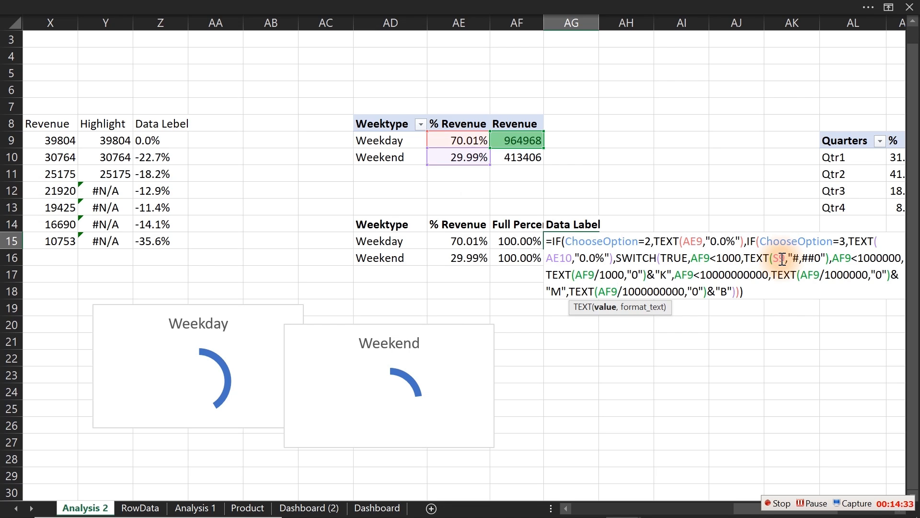
double_click(782, 259)
type("AF9")
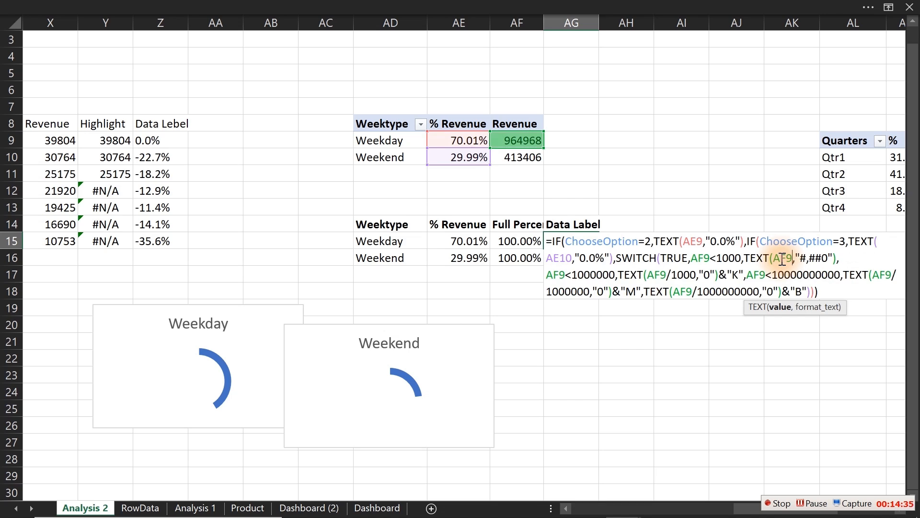
key("Return")
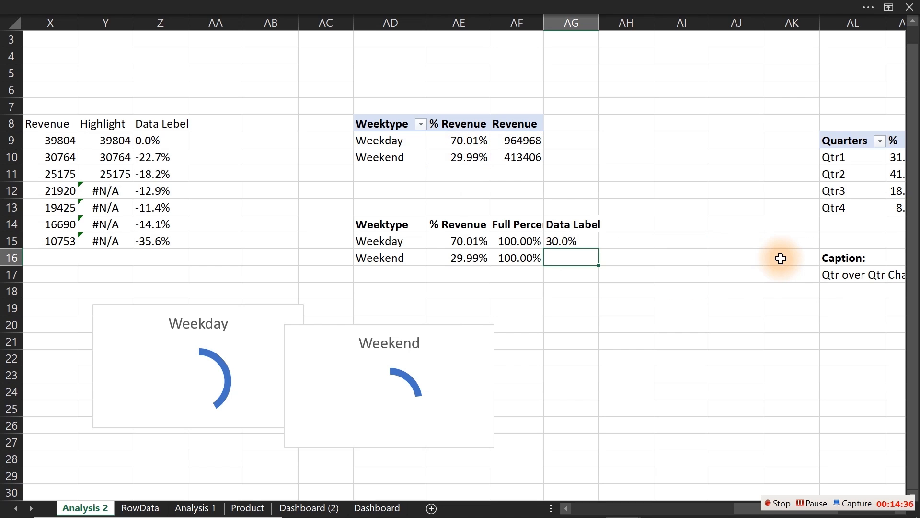
- Fill the AG15 data label formula down to AG16 and inspect the copied formula's references
left_click(593, 243)
left_click_drag(599, 248, 599, 259)
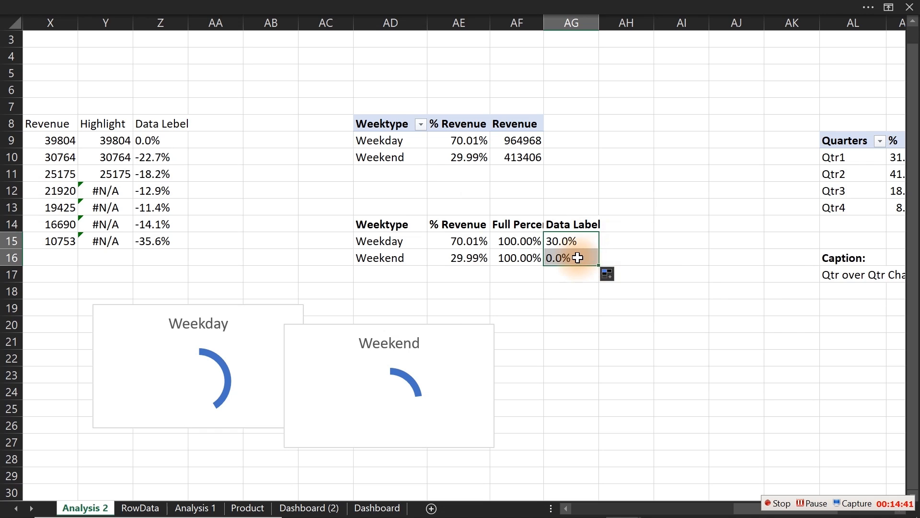
double_click(577, 258)
left_click(562, 259)
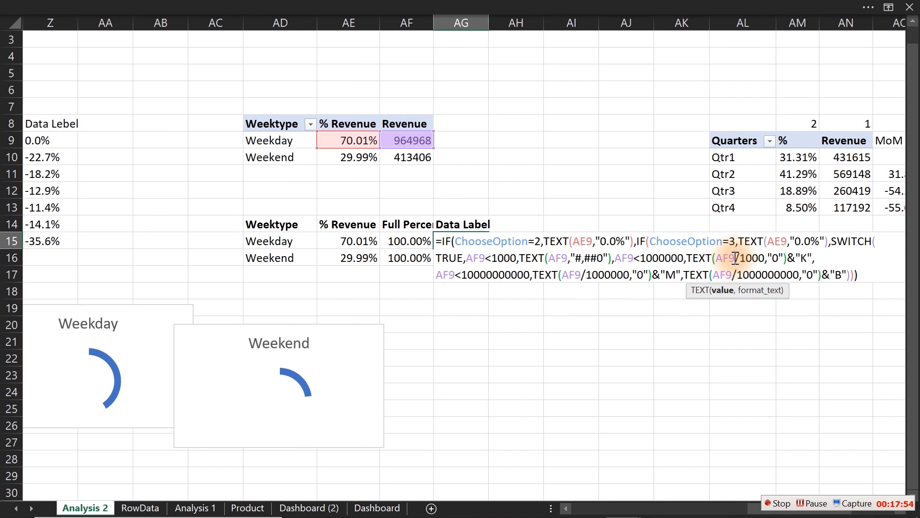
type(".")
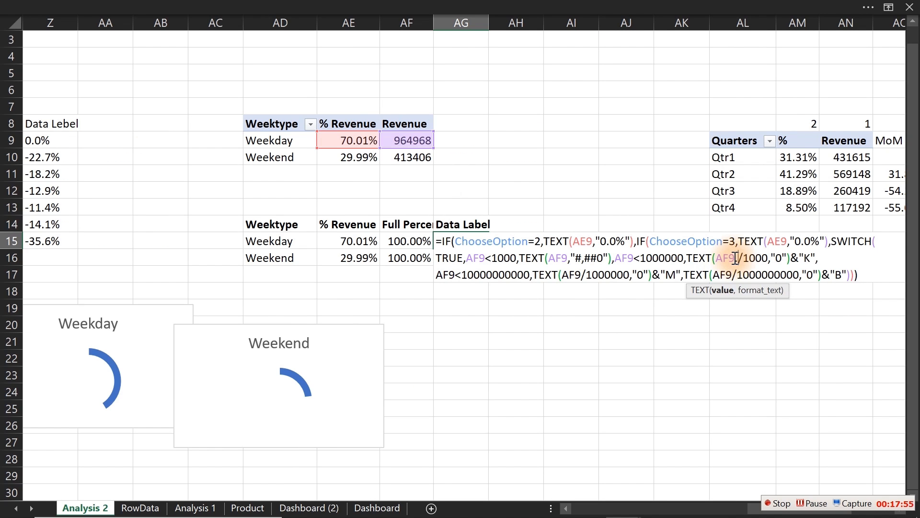
left_click(660, 258)
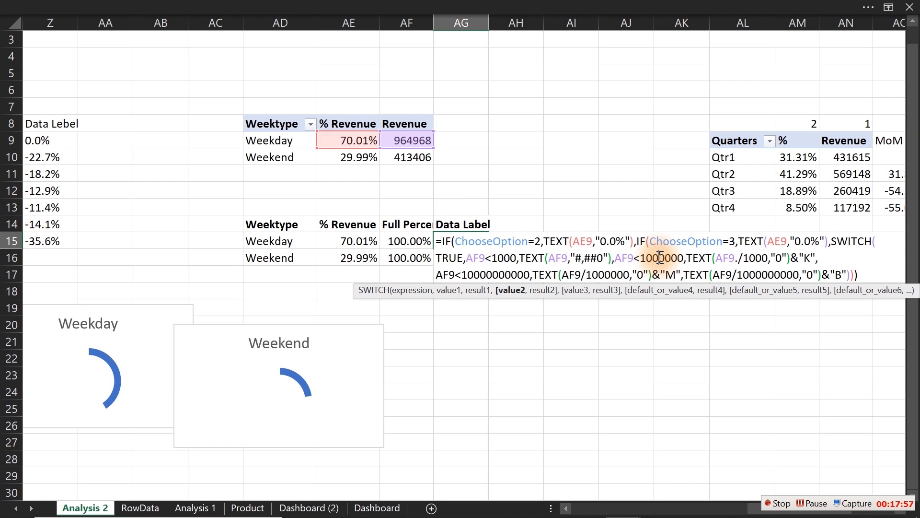
left_click(739, 259)
key("BackSpace")
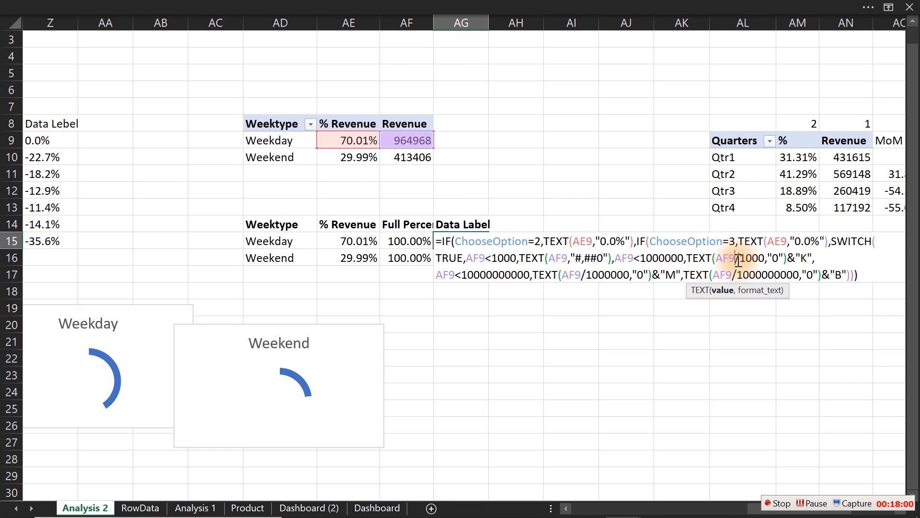
- Commit the AG15 formula with AE9 for both percentage options, fill it down to AG16 and check the copied references
key("Return")
left_click(465, 242)
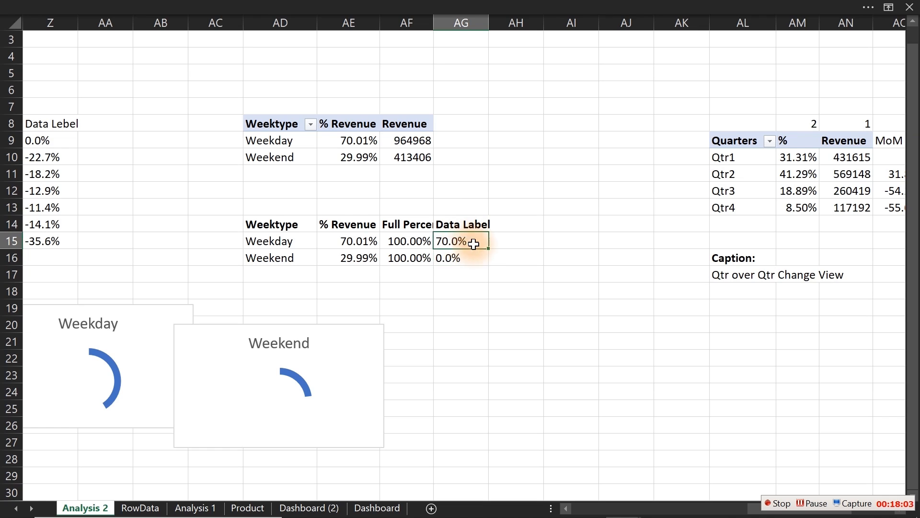
left_click_drag(488, 249, 487, 259)
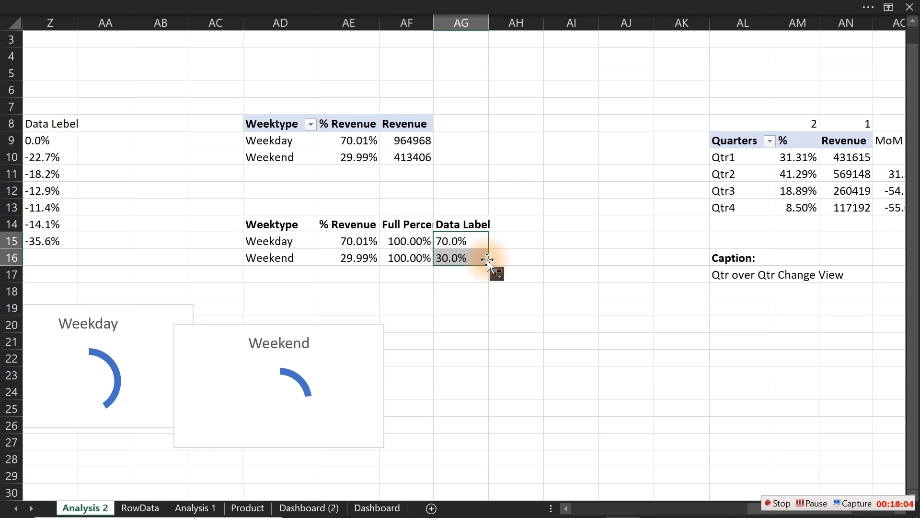
double_click(470, 258)
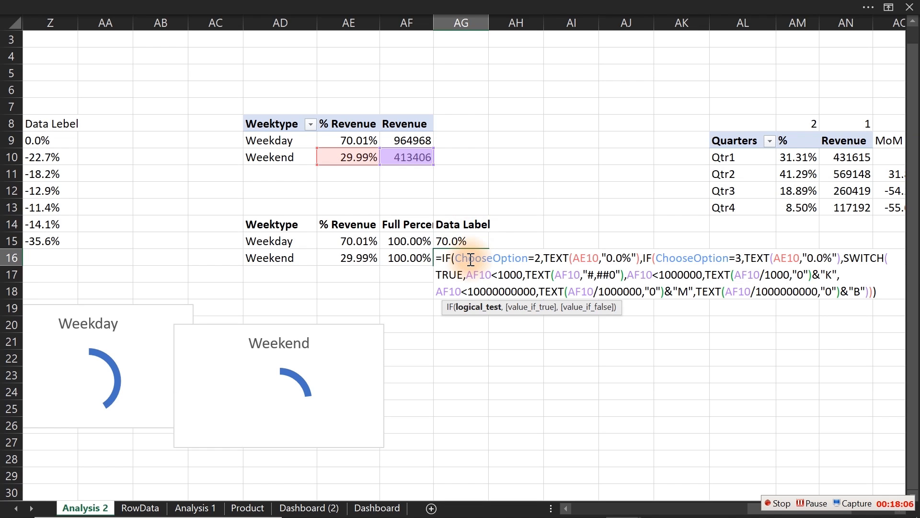
key("Escape")
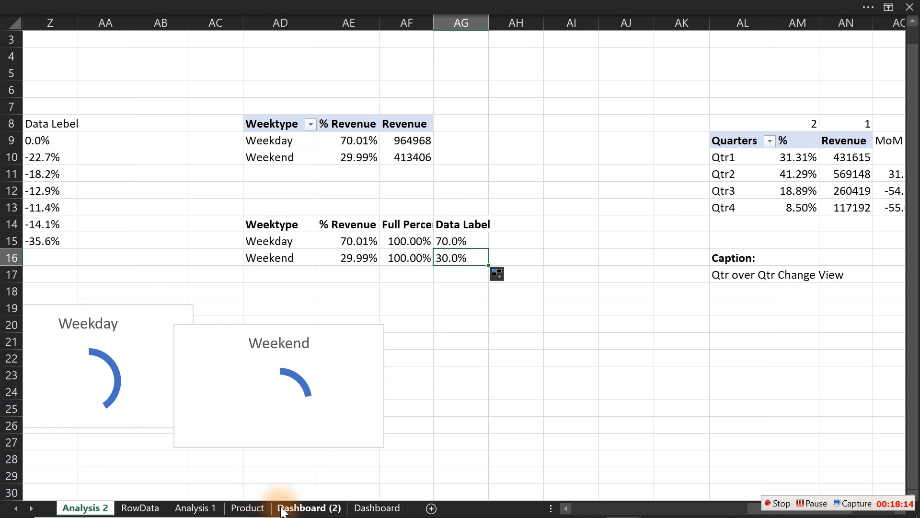
- Place a copy of the Total COGS value text box over the upper doughnut chart on Dashboard (2)
left_click(289, 508)
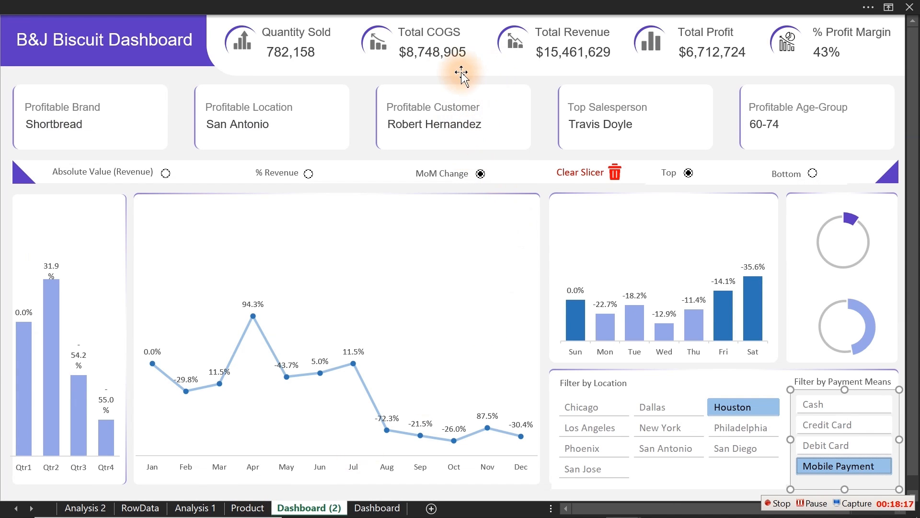
left_click(438, 62)
left_click_drag(437, 60, 841, 253)
- Show the formula bar, link the copied text box to AG16 on the Analysis 2 sheet, and fit it inside the upper doughnut
left_click(258, 6)
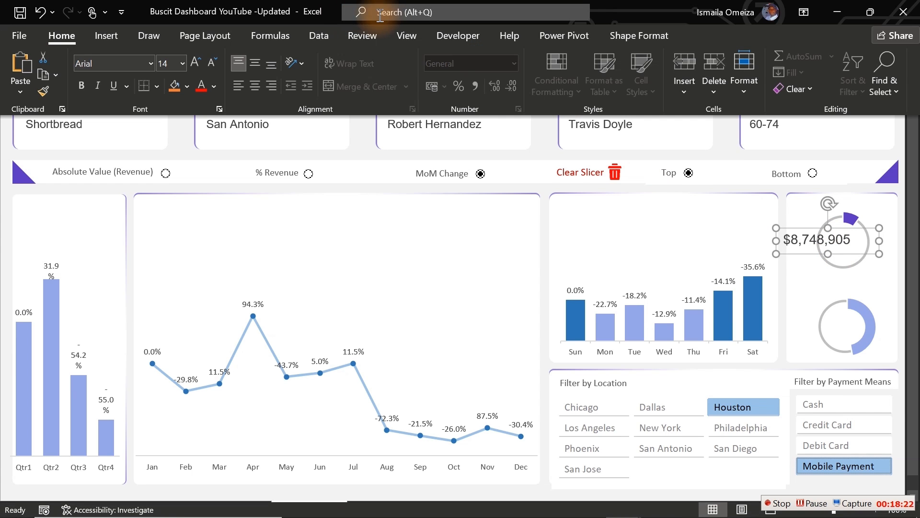
left_click(406, 35)
left_click(223, 71)
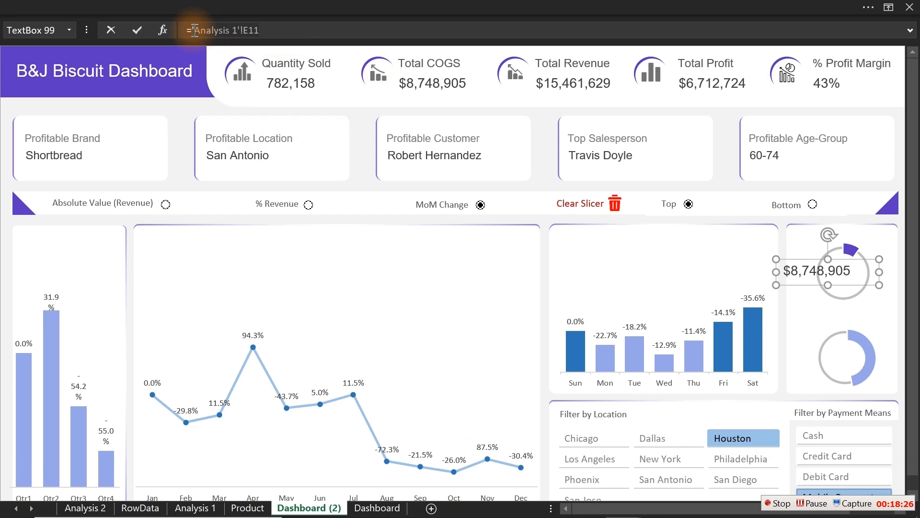
mouse_move(288, 376)
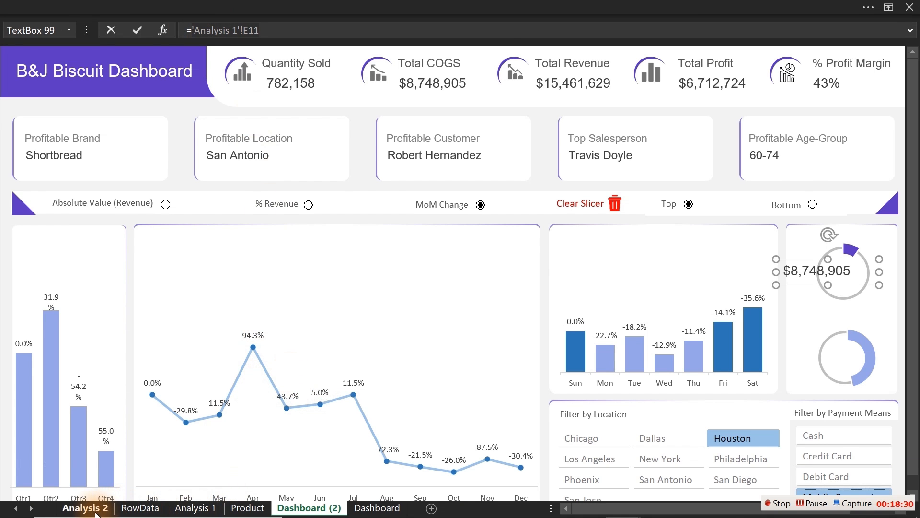
left_click(90, 509)
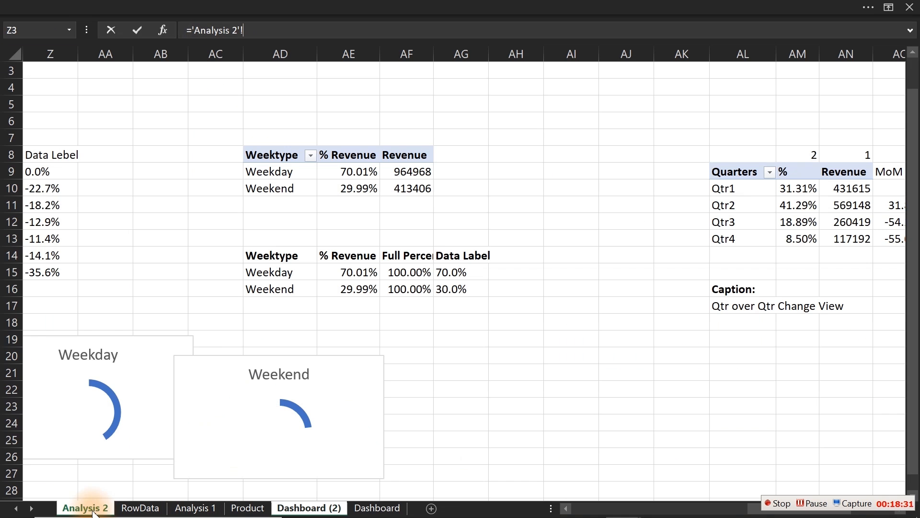
left_click(451, 288)
key("Return")
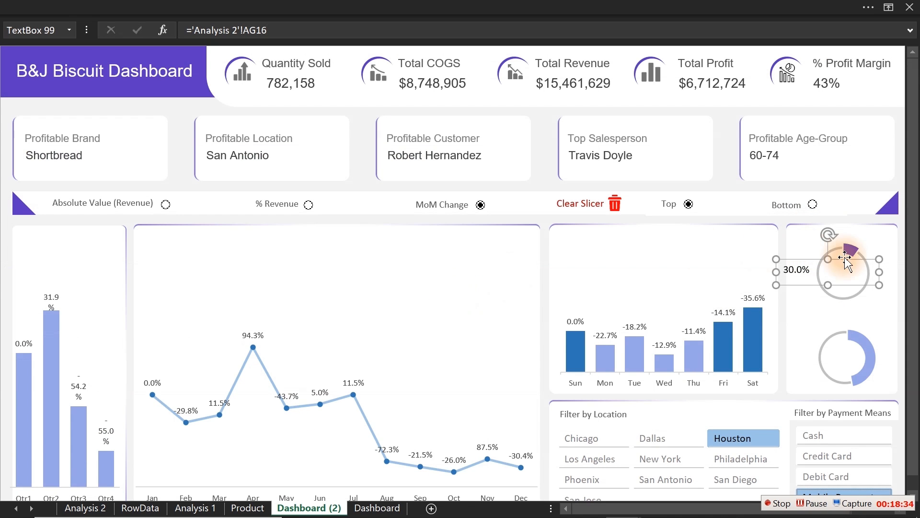
left_click_drag(778, 265, 848, 276)
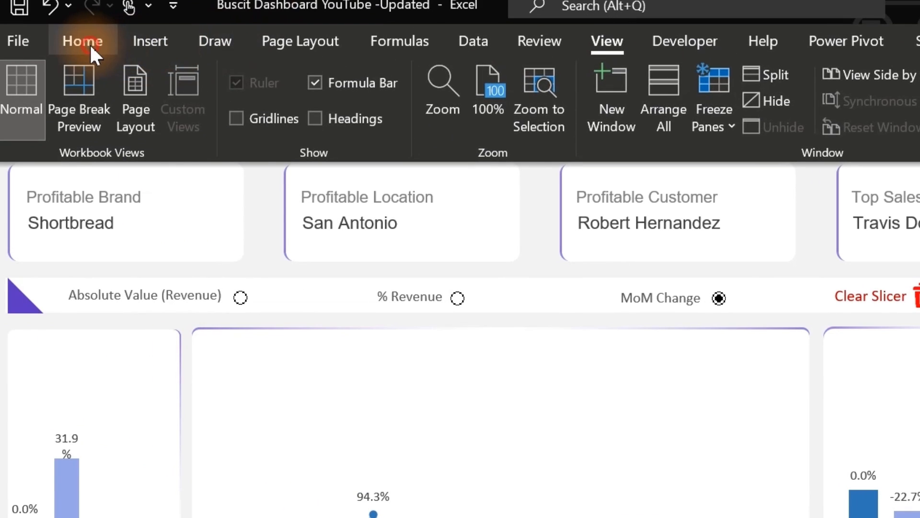
- Format the upper doughnut's value label as bold, 14 pt, dark purple text and widen its box to fit the percentage
left_click(86, 42)
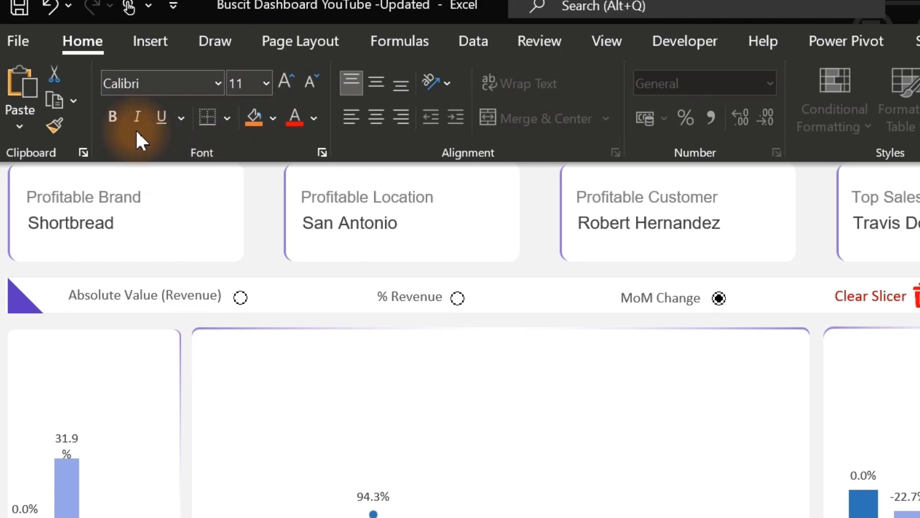
left_click(112, 115)
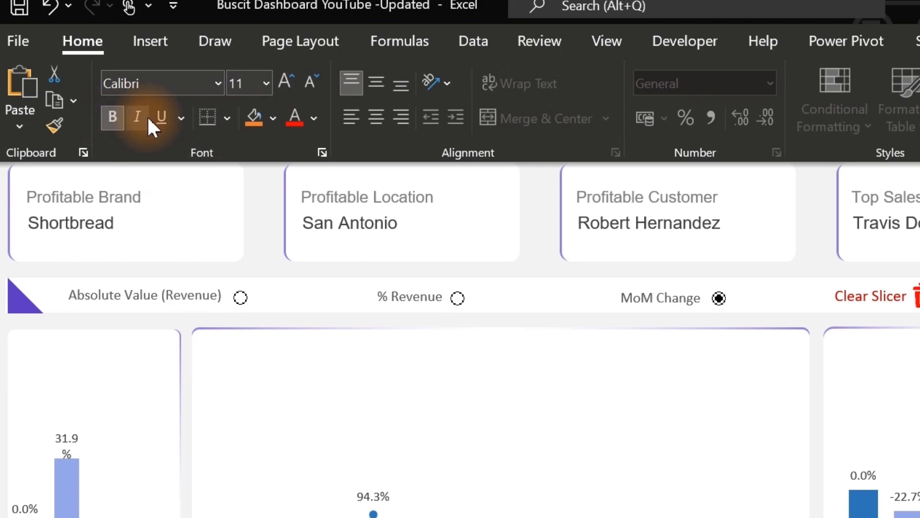
left_click(286, 79)
left_click(314, 118)
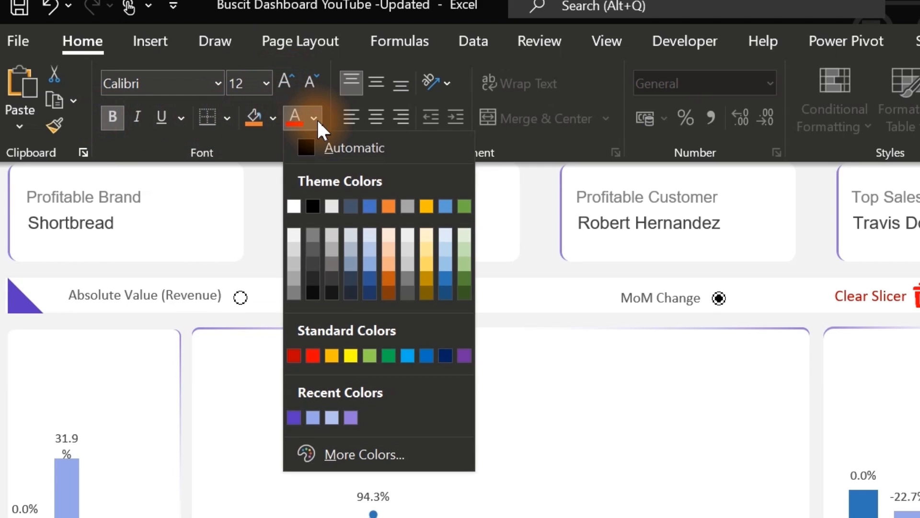
left_click(294, 417)
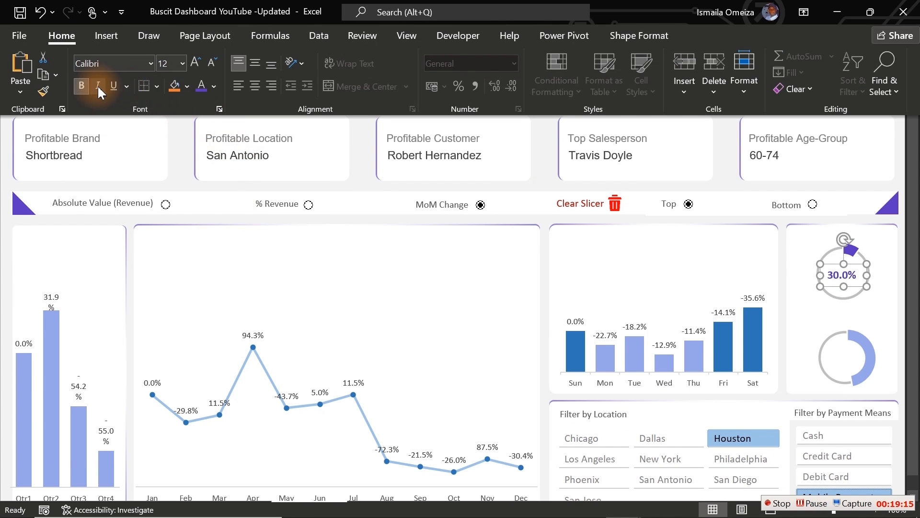
left_click(196, 68)
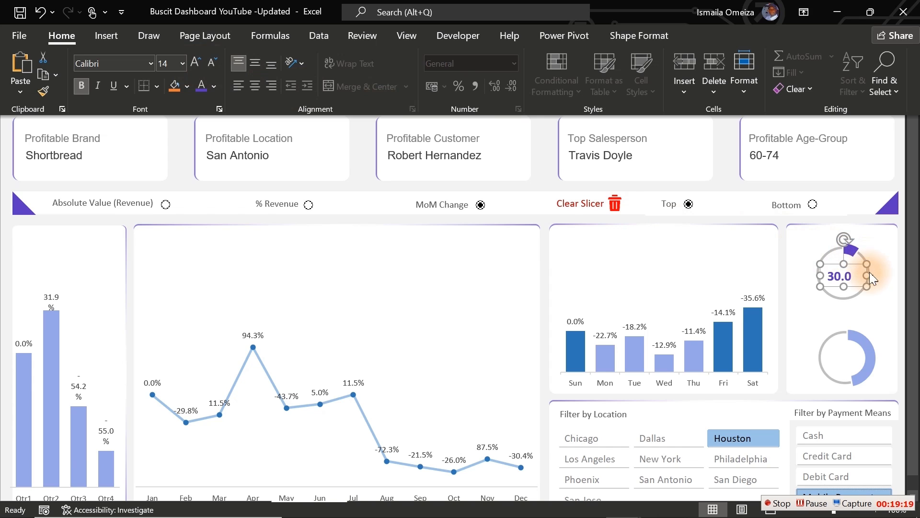
key("ctrl+shift+F1")
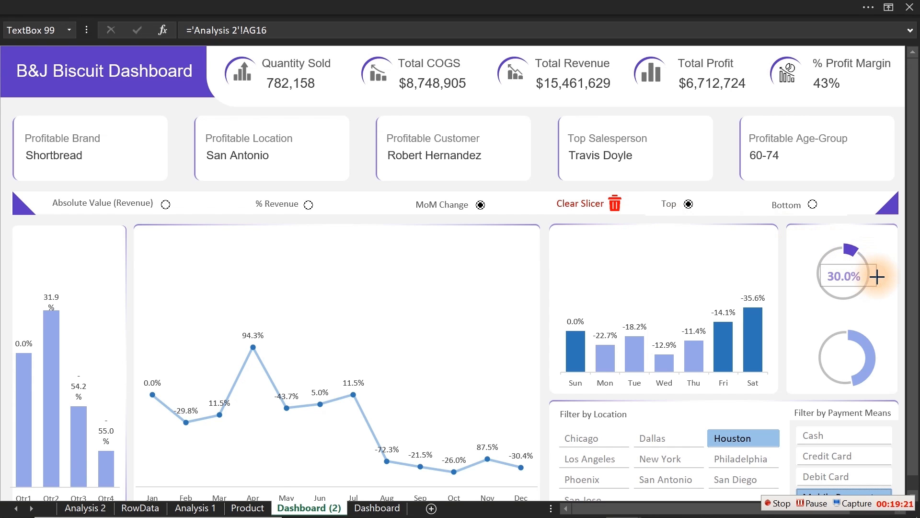
- Place a copy of the upper doughnut's label inside the lower doughnut and link it to AG15 on the Analysis 2 sheet
left_click_drag(821, 276, 842, 355)
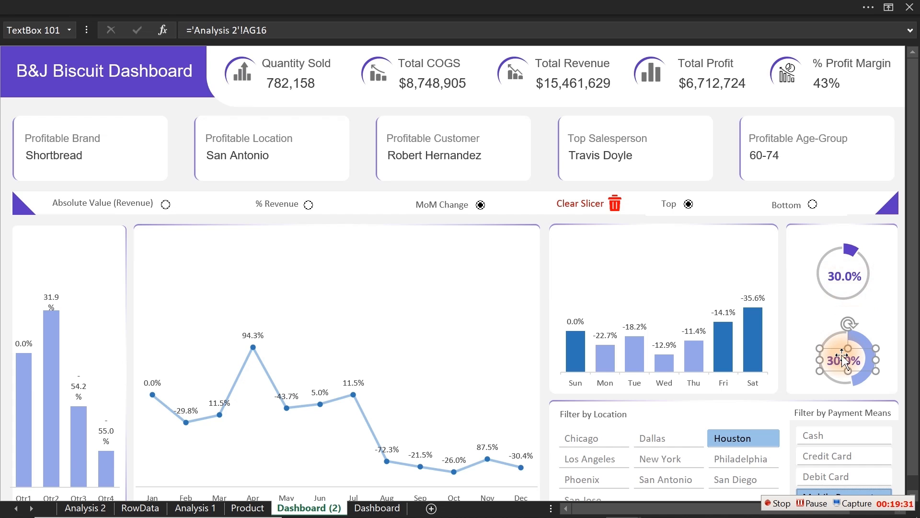
left_click(213, 30)
left_click(192, 30)
key("Delete")
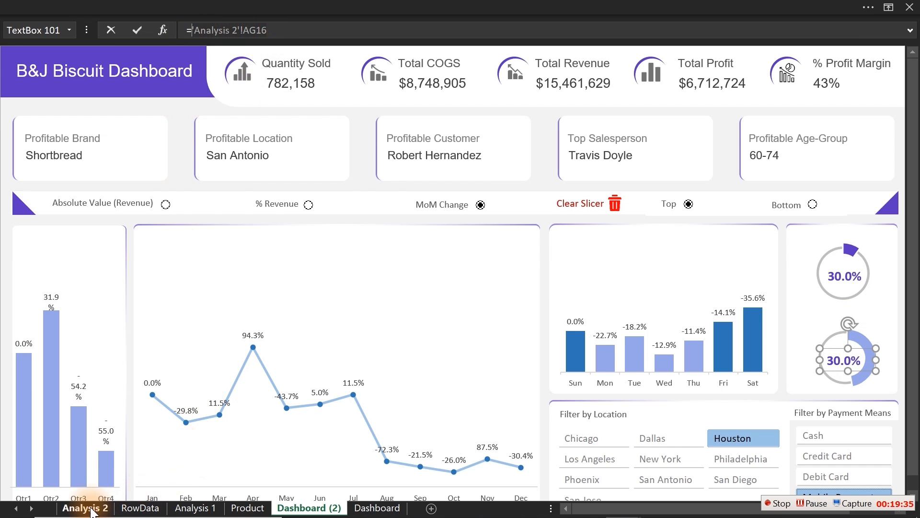
left_click(86, 508)
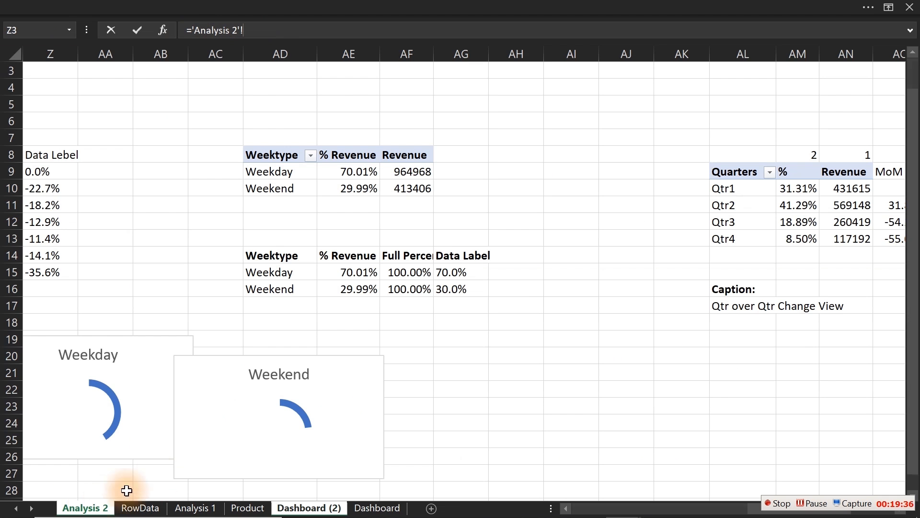
left_click(464, 272)
key("Return")
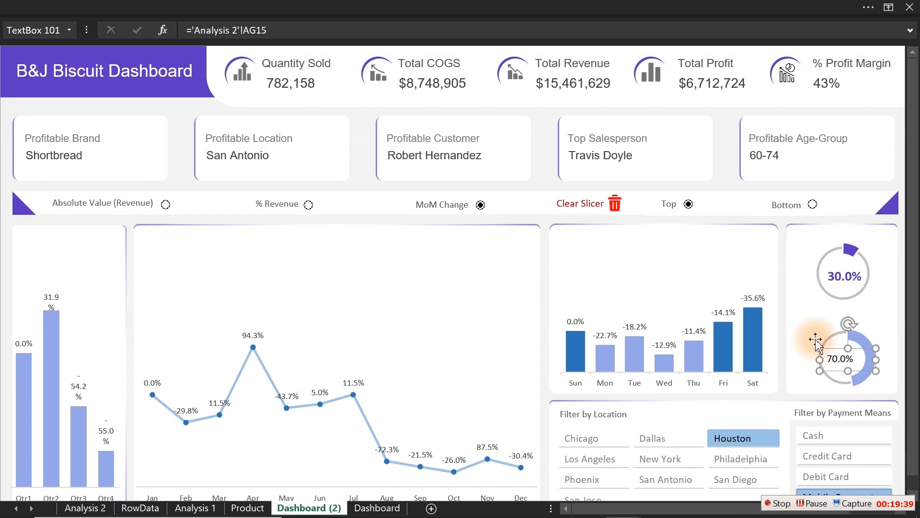
- Copy the upper label's formatting onto the lower doughnut's label and recolour that text to the light periwinkle blue of its ring
left_click(849, 274)
left_click(211, 6)
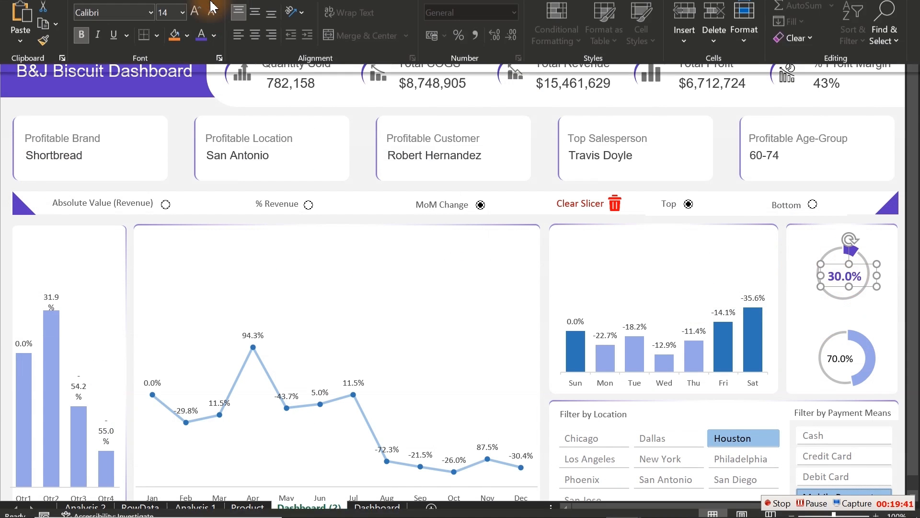
left_click(43, 91)
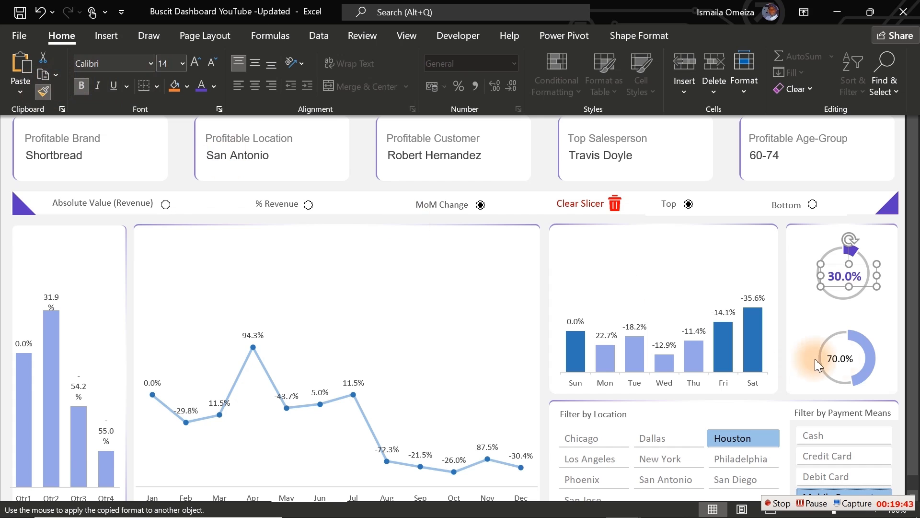
left_click(847, 365)
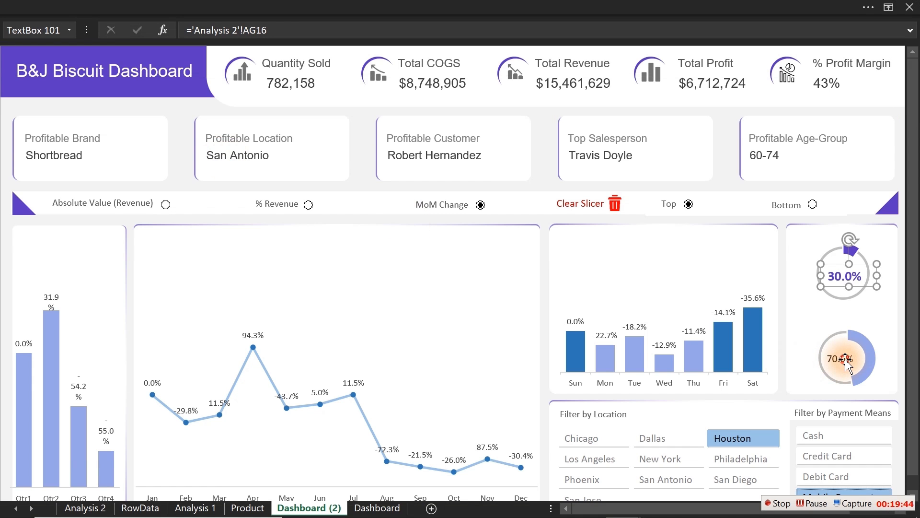
left_click(254, 6)
left_click(214, 86)
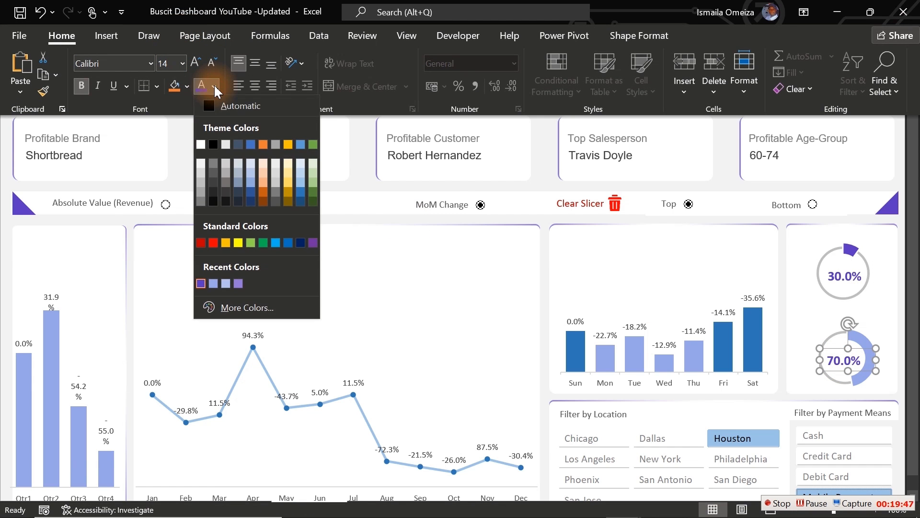
left_click(214, 284)
left_click(4, 269)
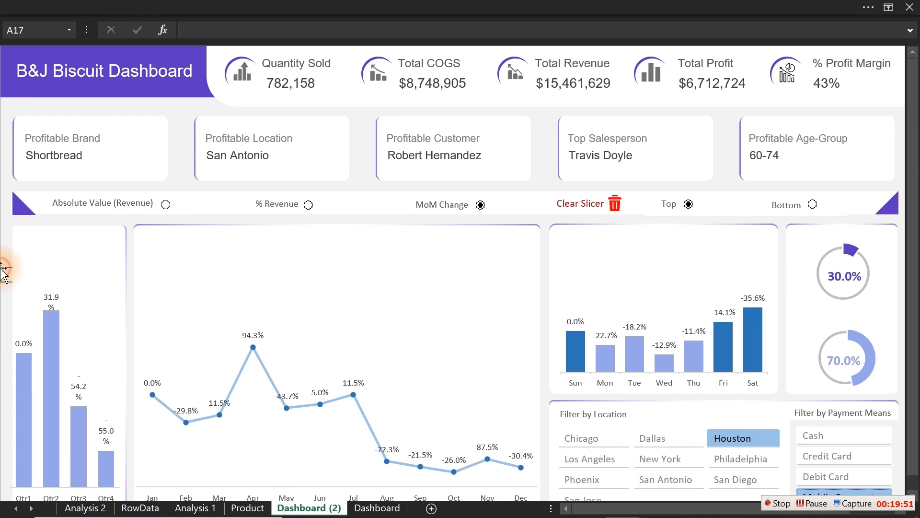
- Test the doughnut labels by switching the dashboard between Absolute Value (Revenue), MoM Change and % Revenue
left_click(165, 204)
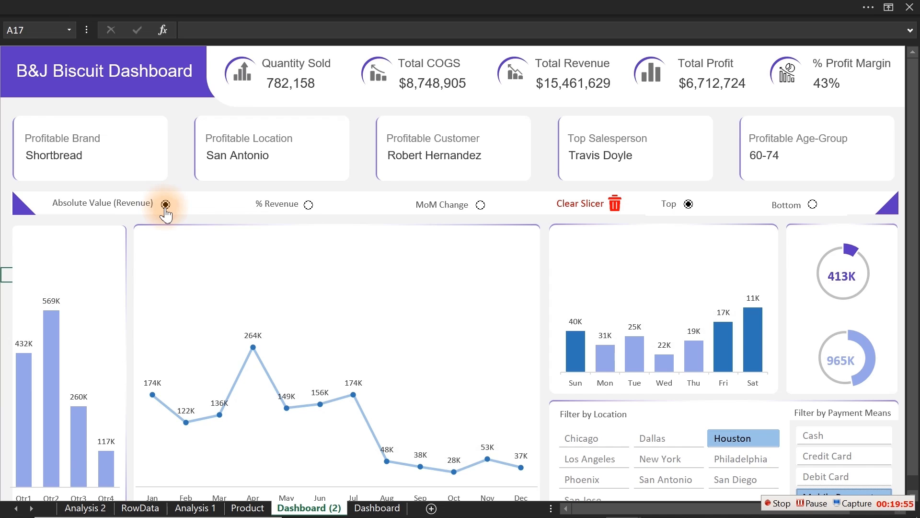
left_click(480, 205)
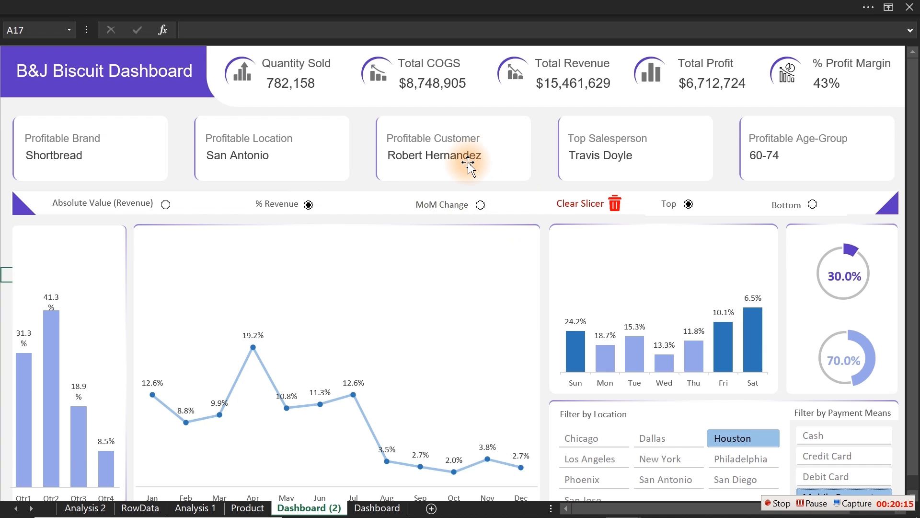
- Draw a small square legend marker beside the upper doughnut chart using the Rectangle shape
left_click(32, 6)
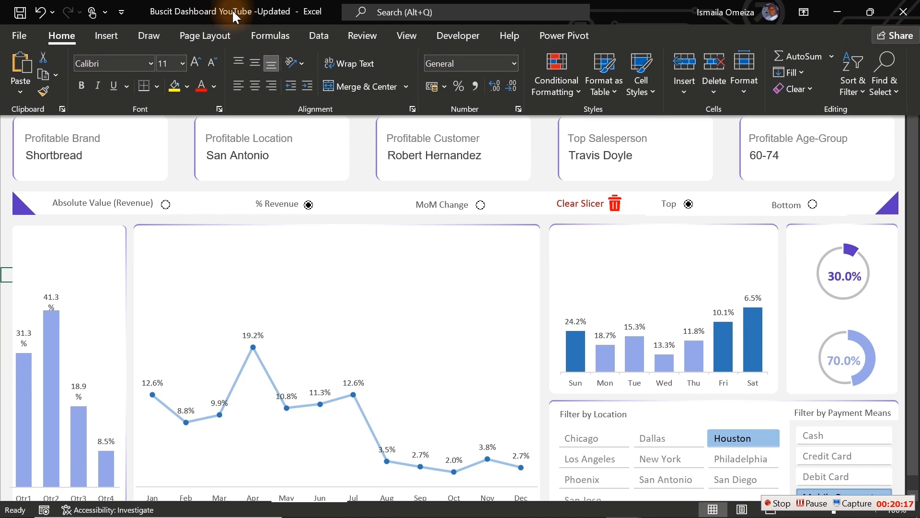
left_click(107, 36)
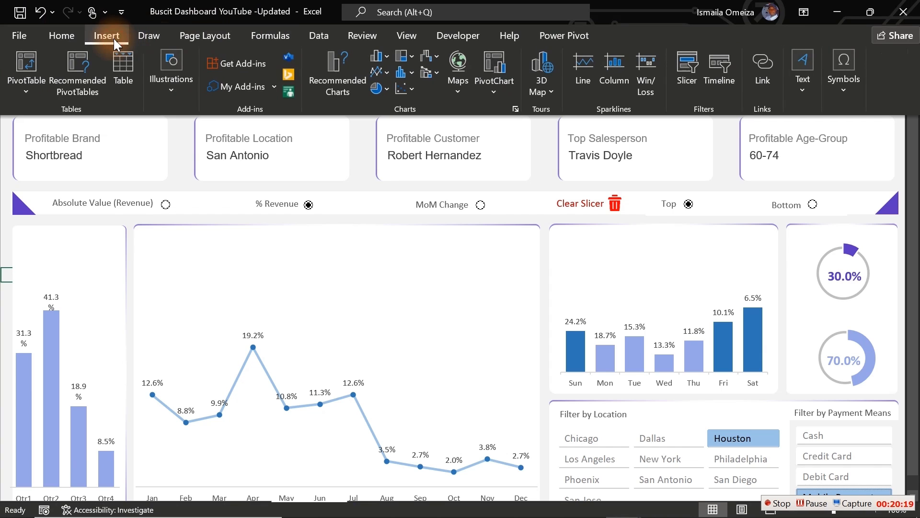
left_click(168, 80)
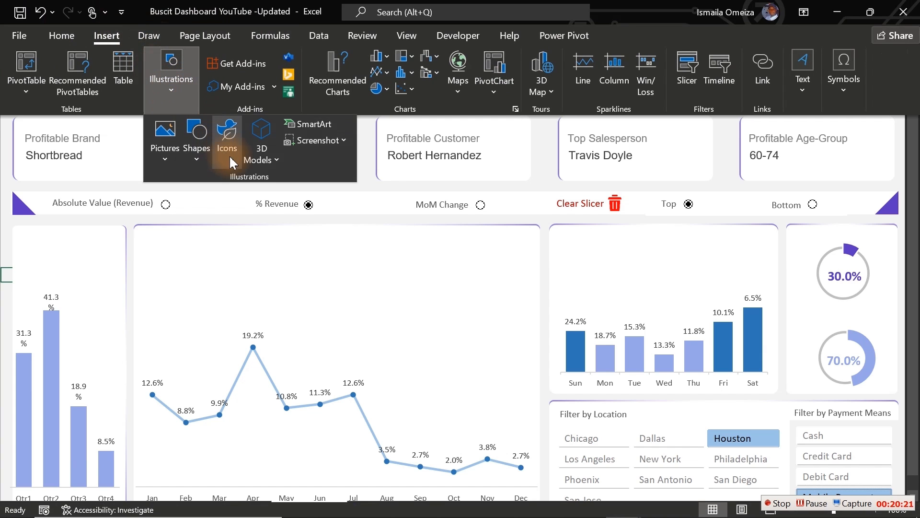
left_click(197, 158)
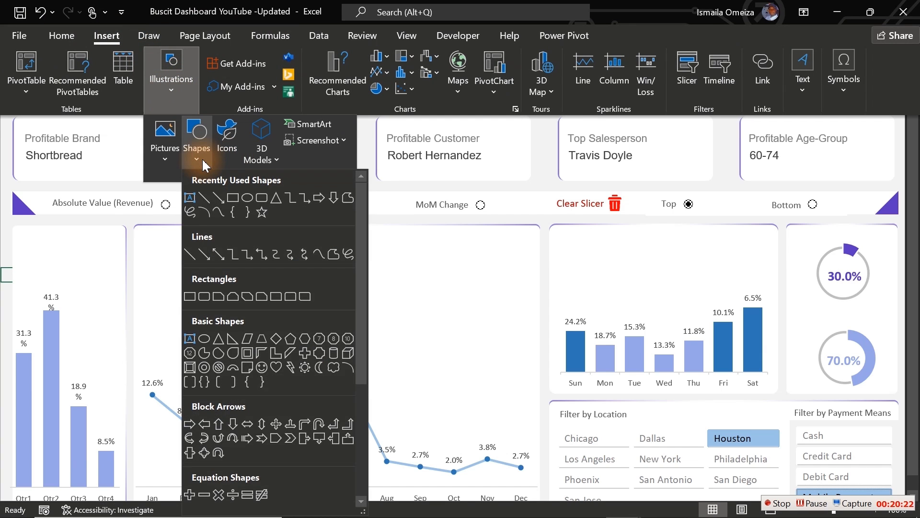
left_click(234, 205)
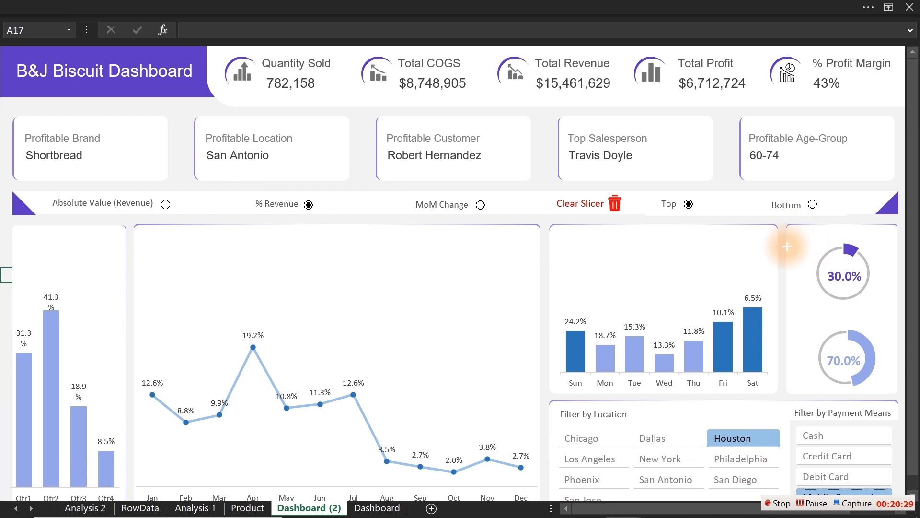
left_click_drag(785, 236, 793, 246)
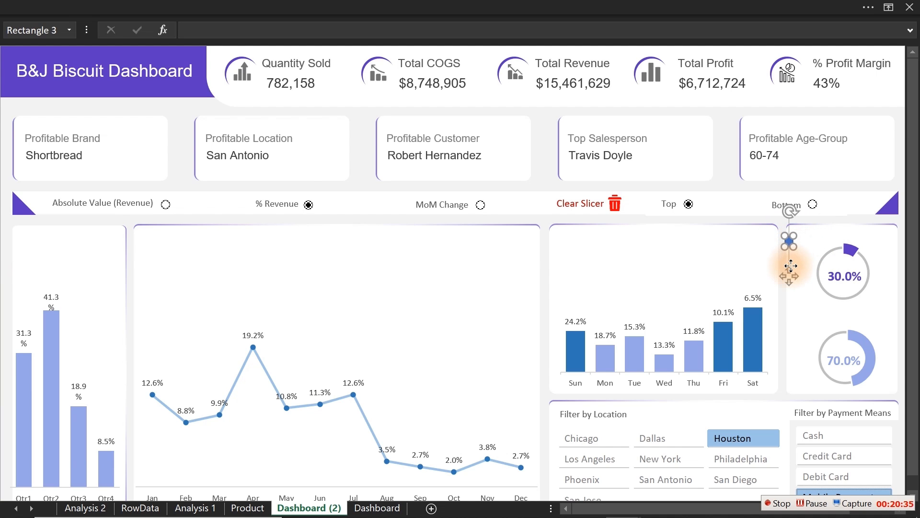
- Remove the legend marker's outline and fill it with the recent dark purple colour
key("ctrl+1")
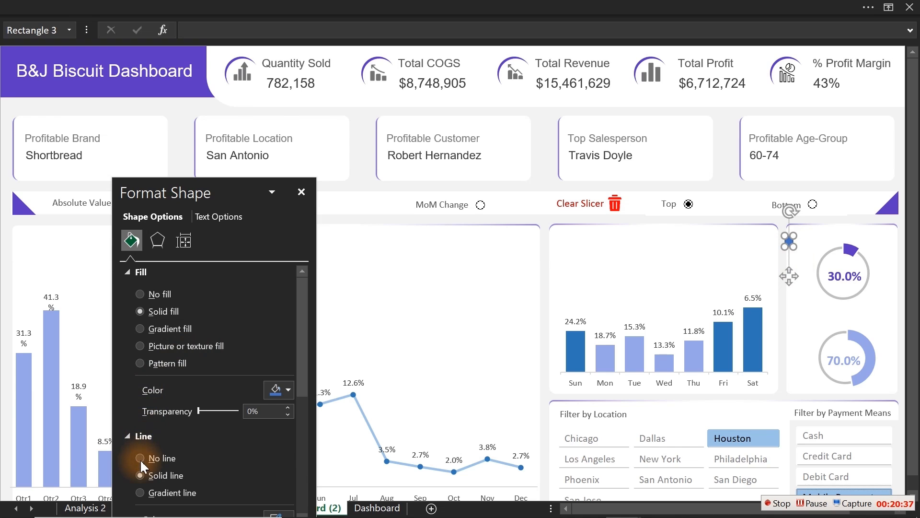
left_click(140, 459)
left_click(287, 392)
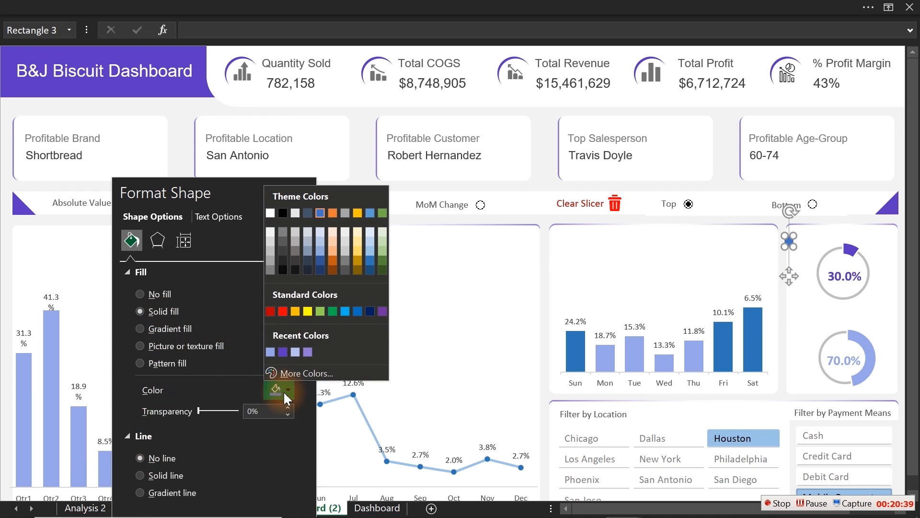
left_click(284, 349)
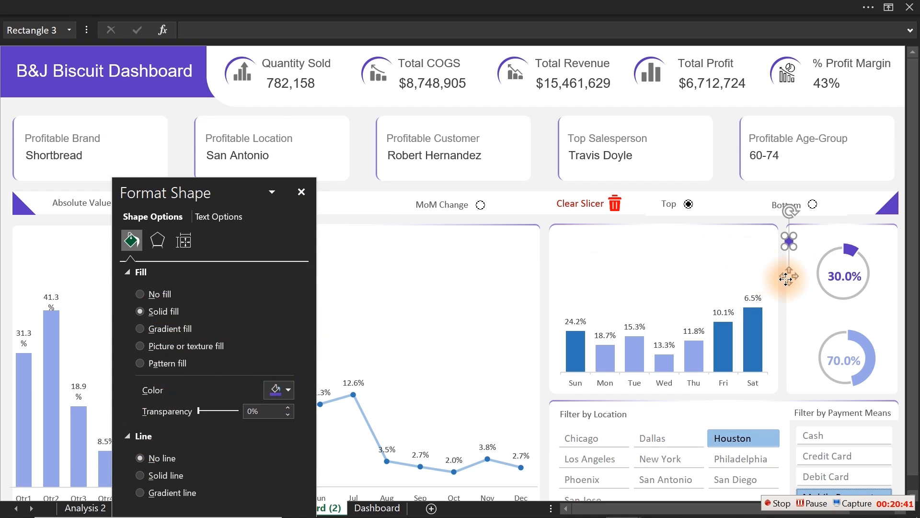
- Place a copy of the purple marker beside the lower doughnut and fill it with the recent light periwinkle blue
left_click_drag(786, 278, 793, 363)
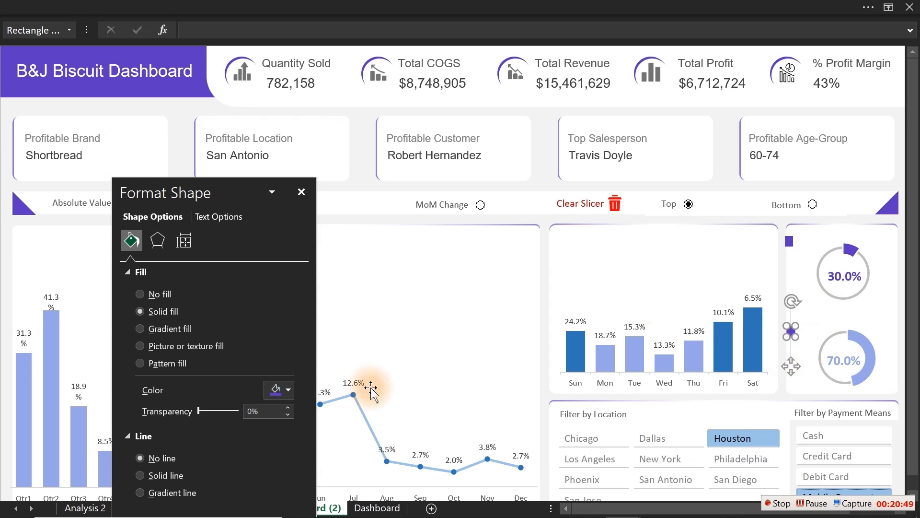
left_click(283, 391)
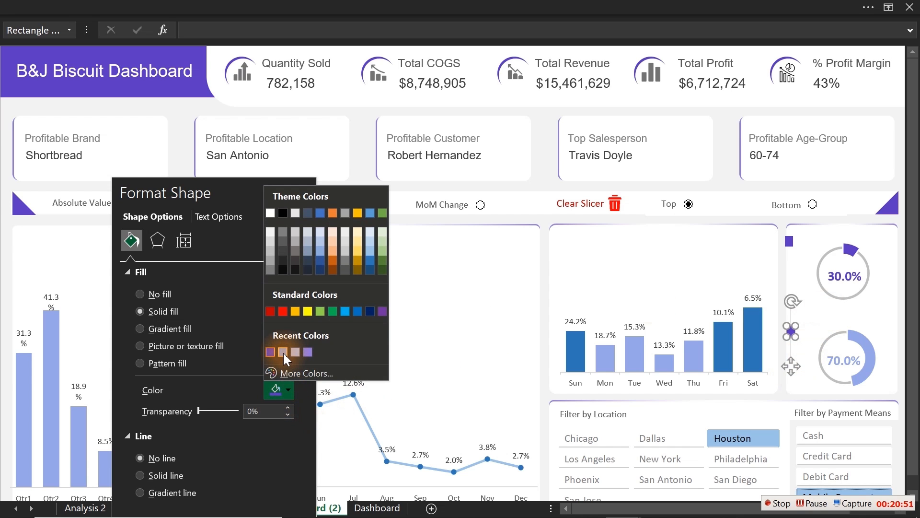
left_click(283, 354)
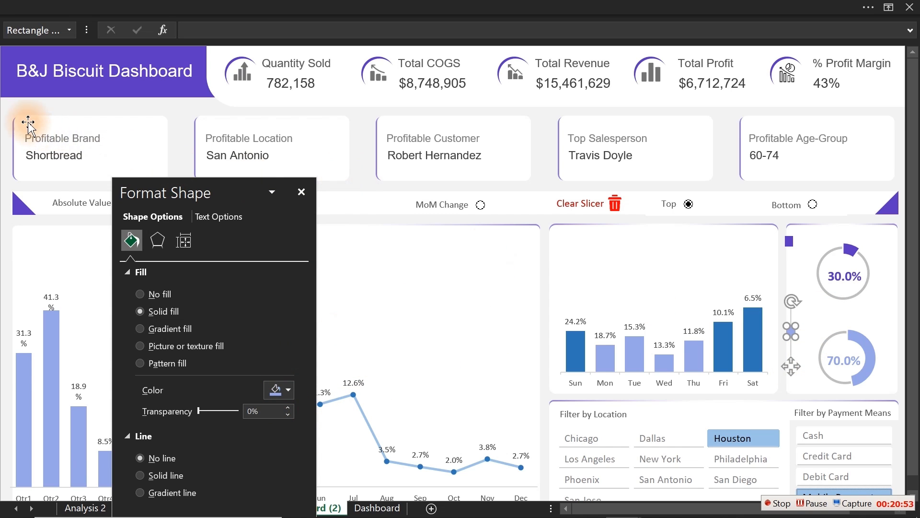
left_click(17, 109)
left_click(301, 192)
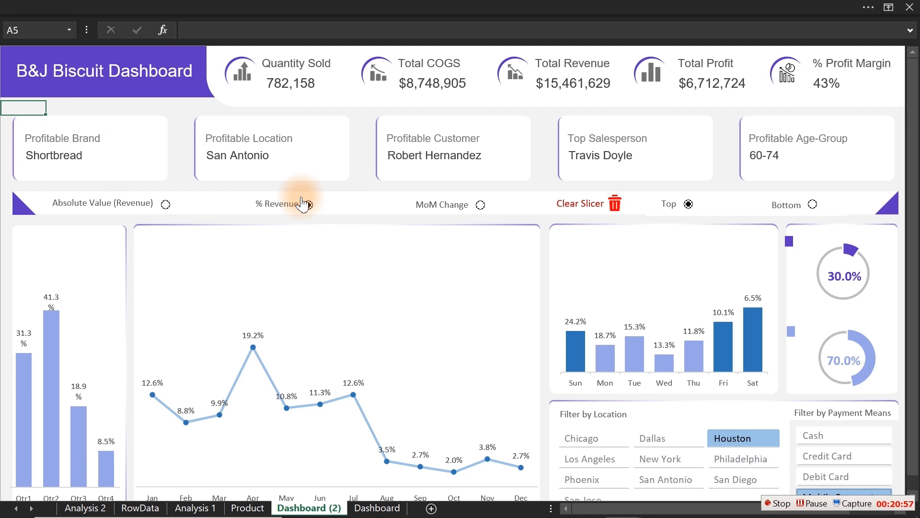
- Place a duplicate of the Profitable Customer heading text box beside the purple marker at the upper doughnut chart
left_click(244, 161)
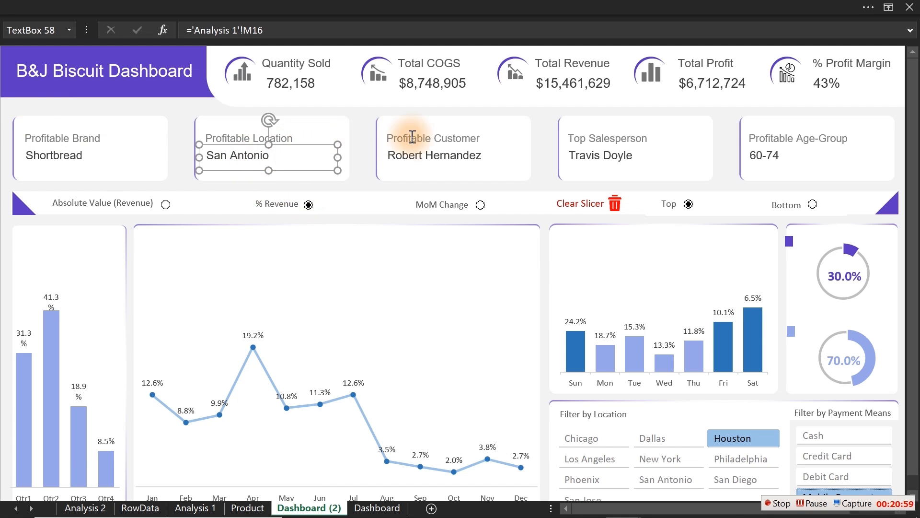
left_click(408, 133)
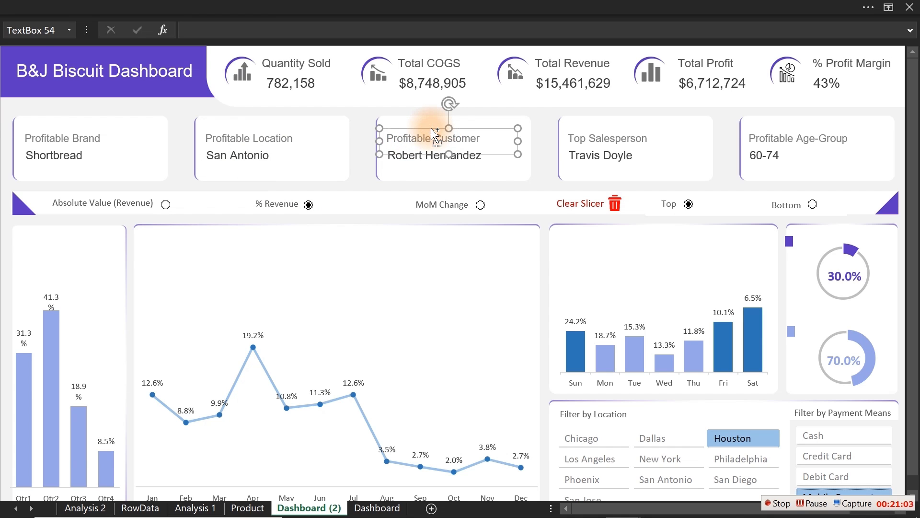
key("ctrl+d")
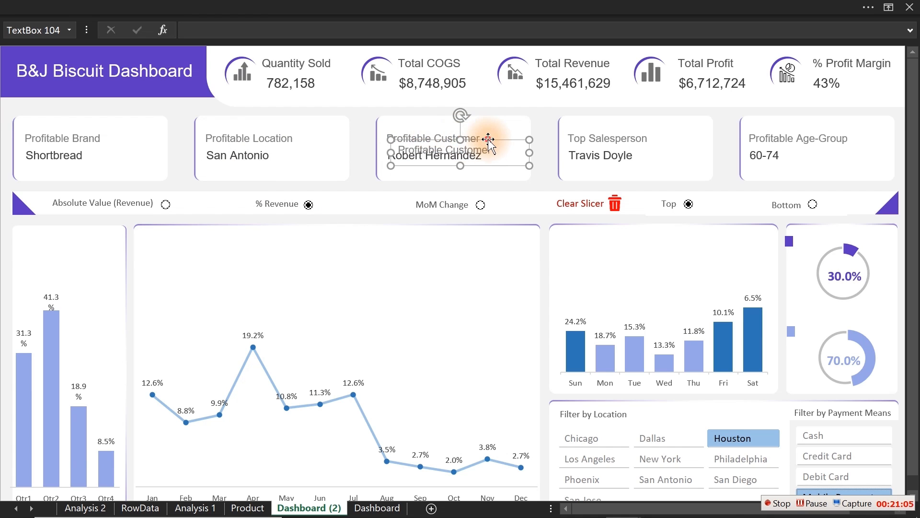
left_click_drag(488, 139, 883, 229)
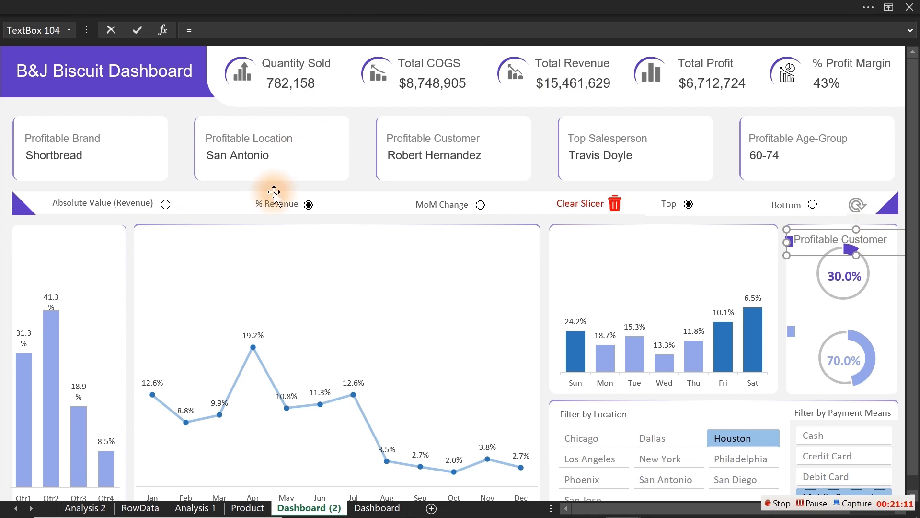
- Link the duplicated text box to the Weekend cell 'Analysis 2'!AD16 and fit it beside the purple marker
left_click(96, 508)
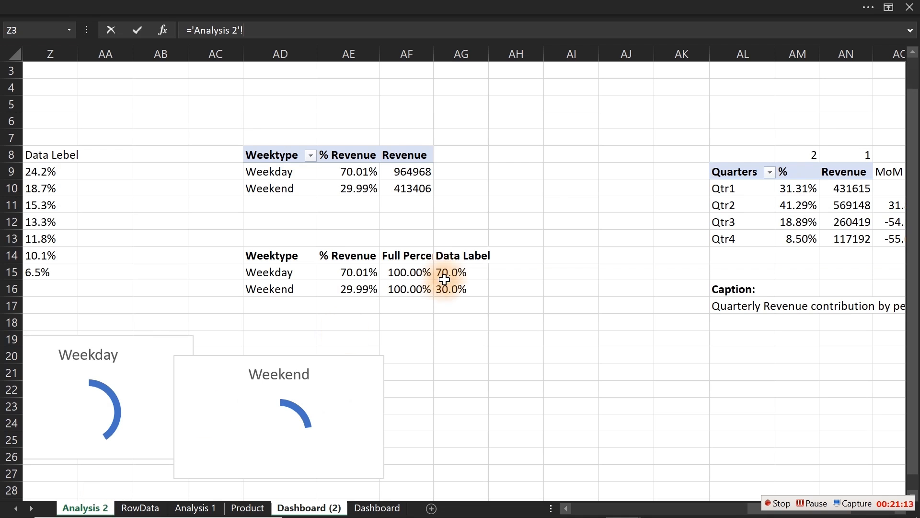
left_click(270, 291)
key("Return")
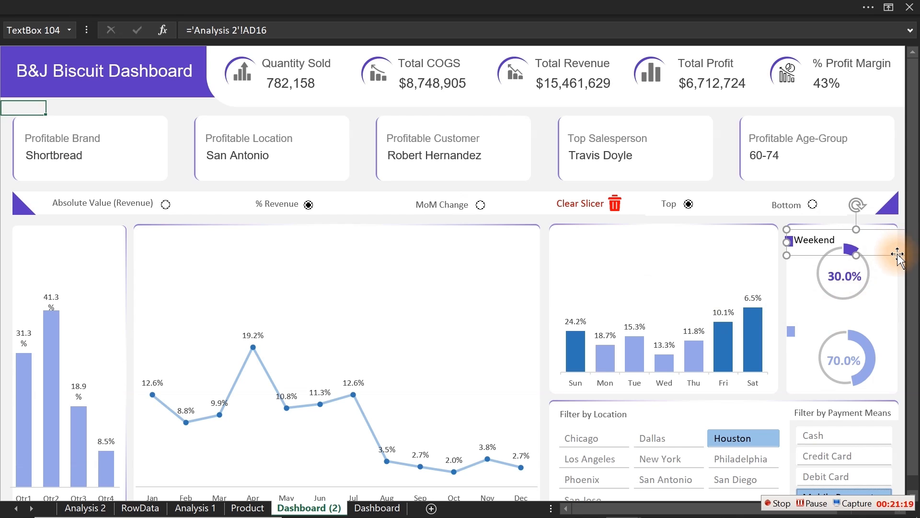
left_click_drag(786, 242, 814, 239)
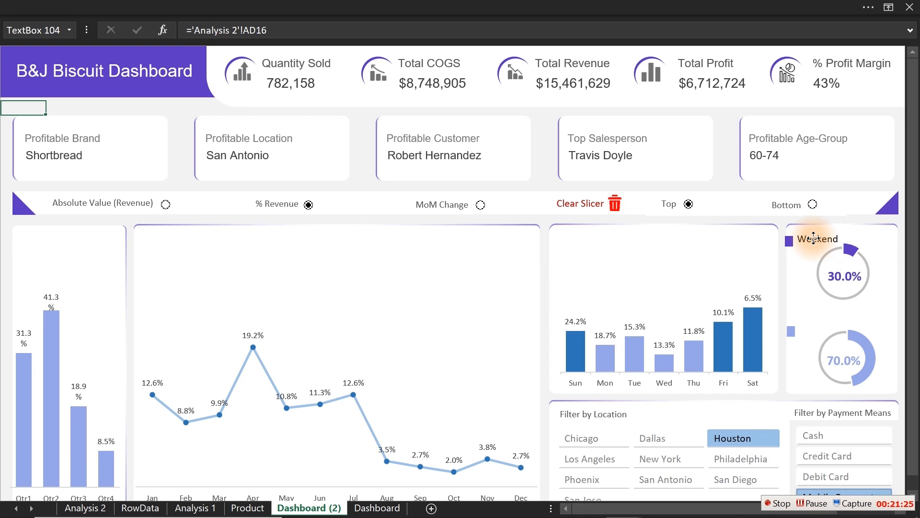
left_click_drag(813, 239, 814, 239)
- Place a copy of the Weekend label beside the lower doughnut's marker and link it to 'Analysis 2'!AD15 for Weekday
key("ctrl+d")
key("ctrl+d")
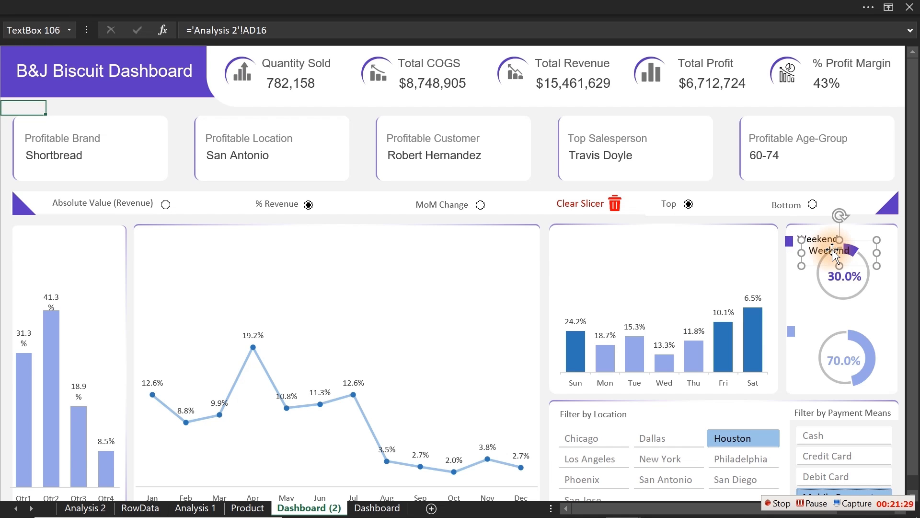
left_click_drag(832, 249, 819, 325)
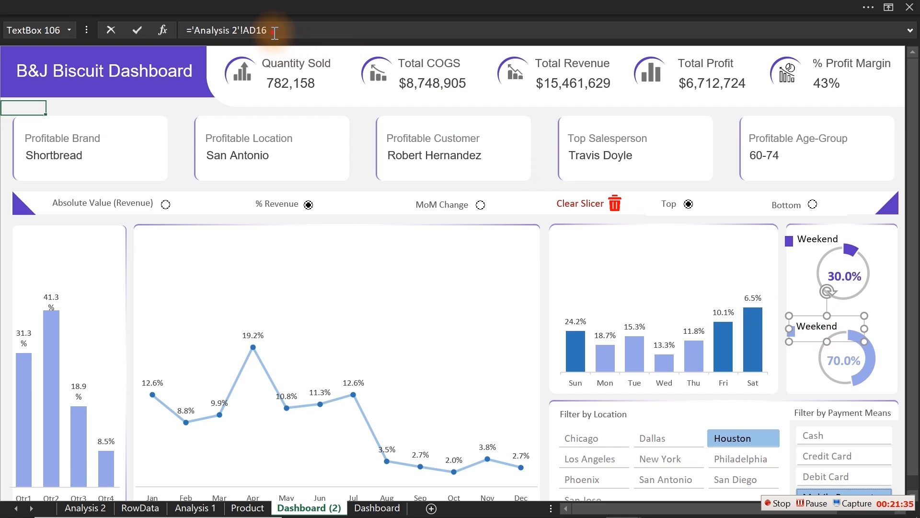
left_click(191, 28)
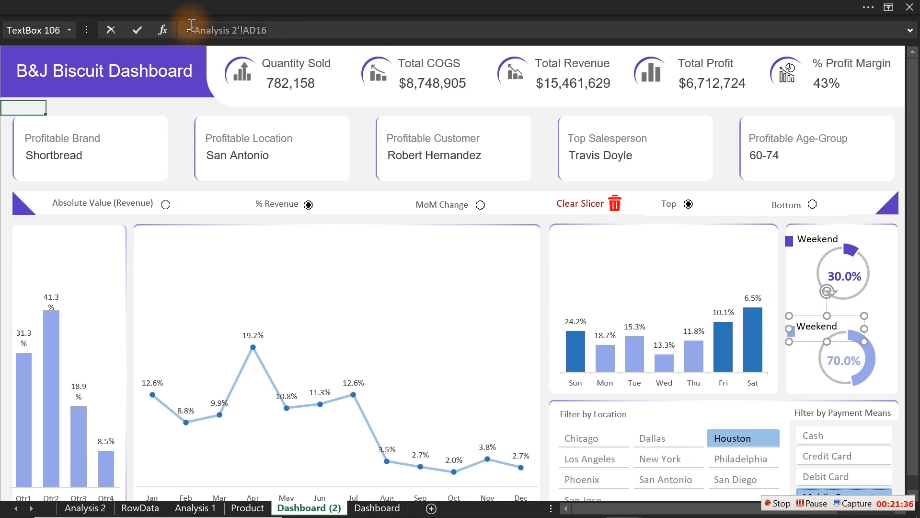
left_click(85, 507)
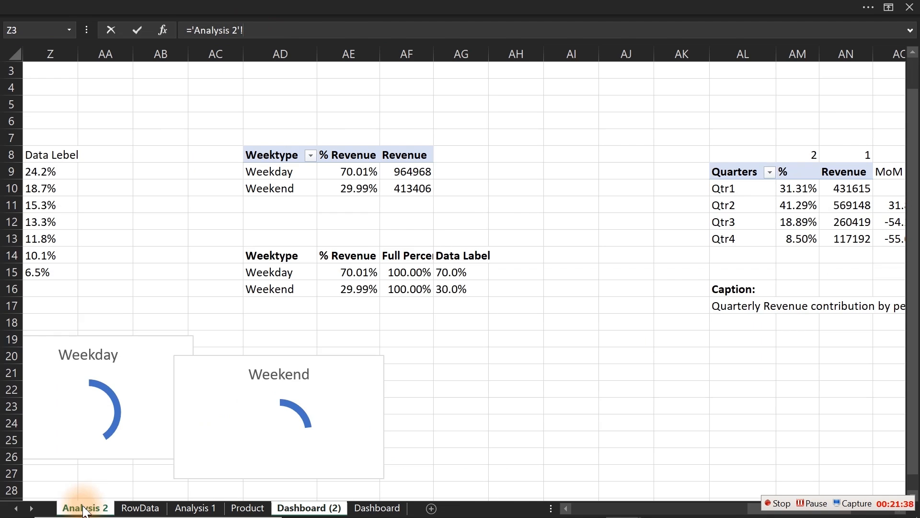
left_click(275, 272)
key("Return")
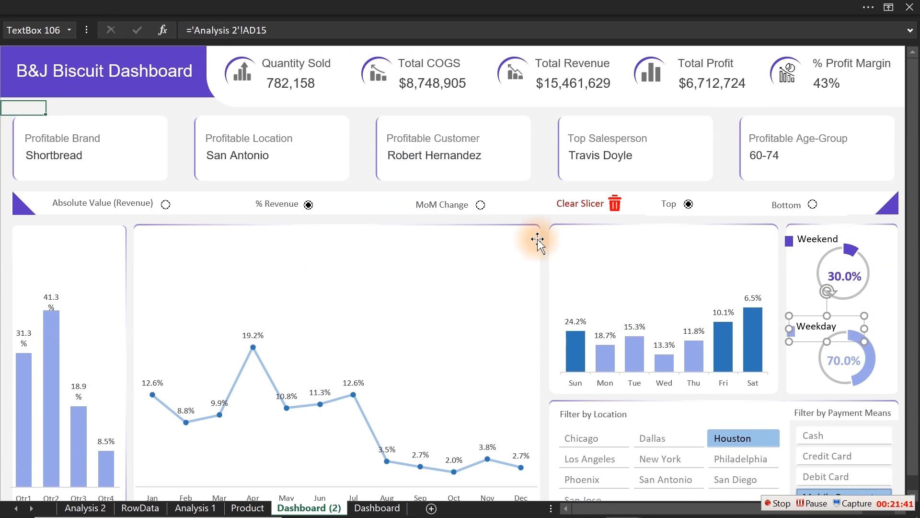
- Set the font colour of both the Weekend and Weekday labels to a dark grey theme shade
left_click(823, 237, "shift")
left_click(196, 7)
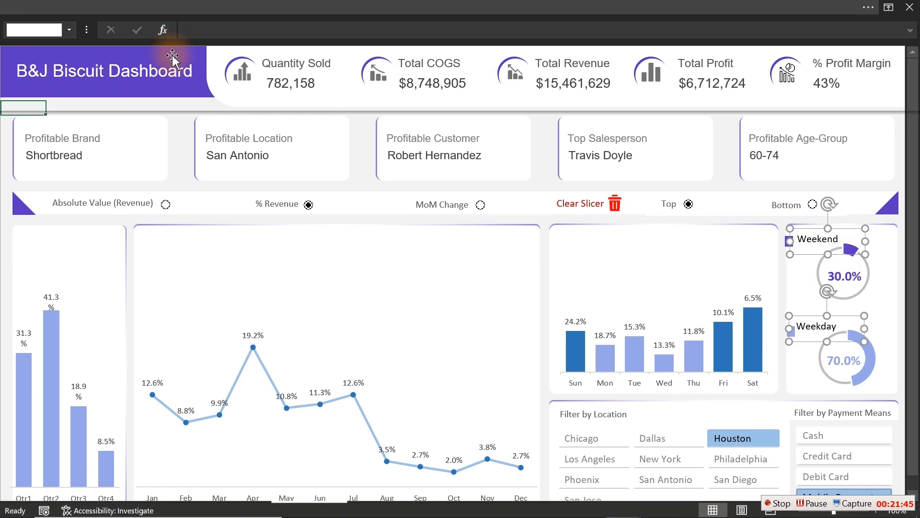
left_click(61, 36)
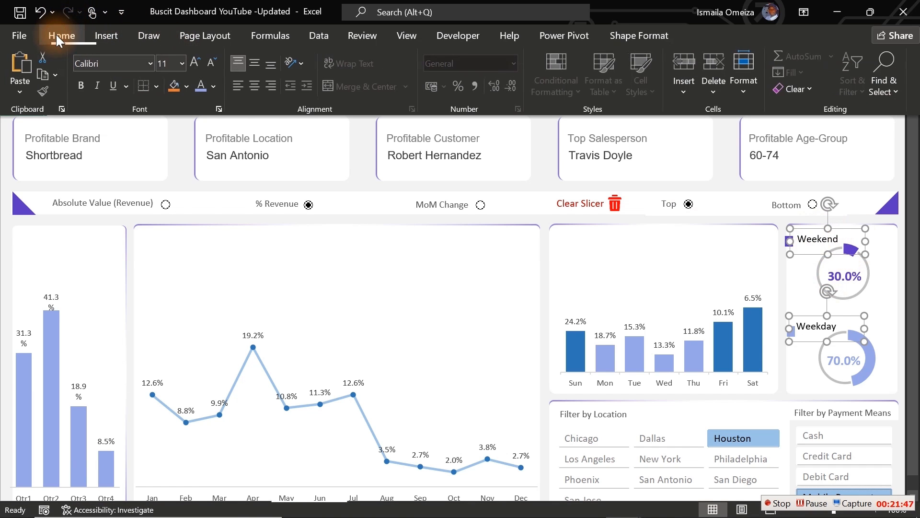
left_click(215, 87)
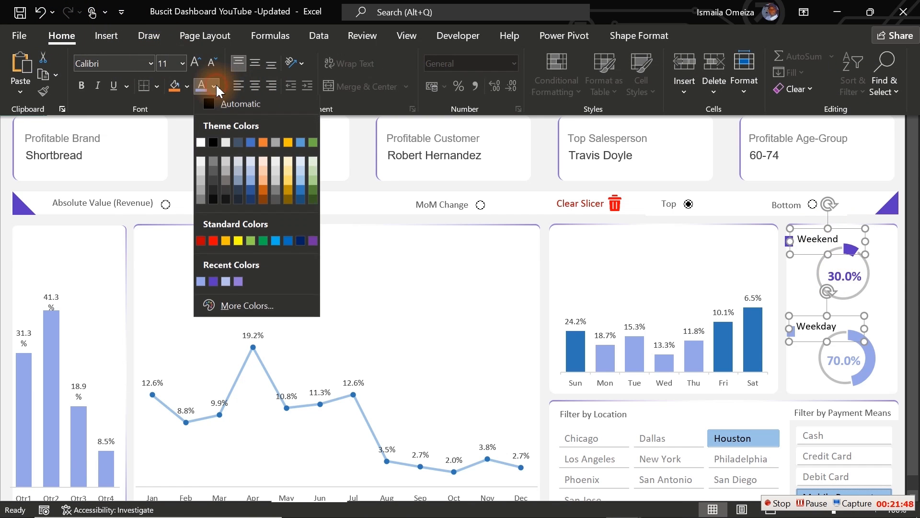
left_click(212, 183)
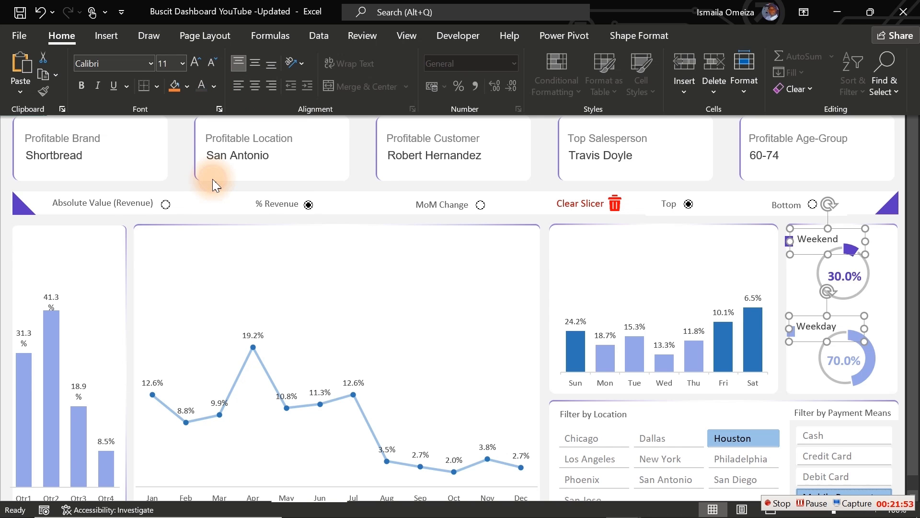
key("ctrl+shift+F1")
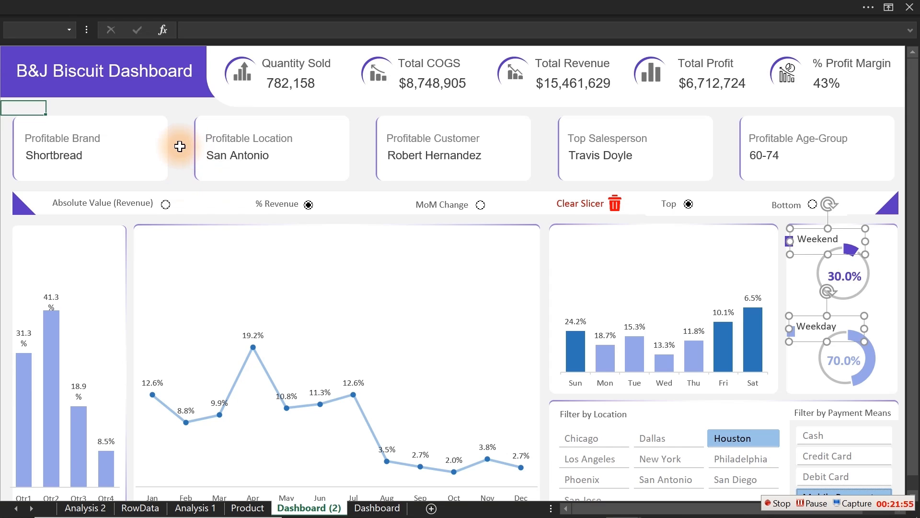
left_click(180, 146)
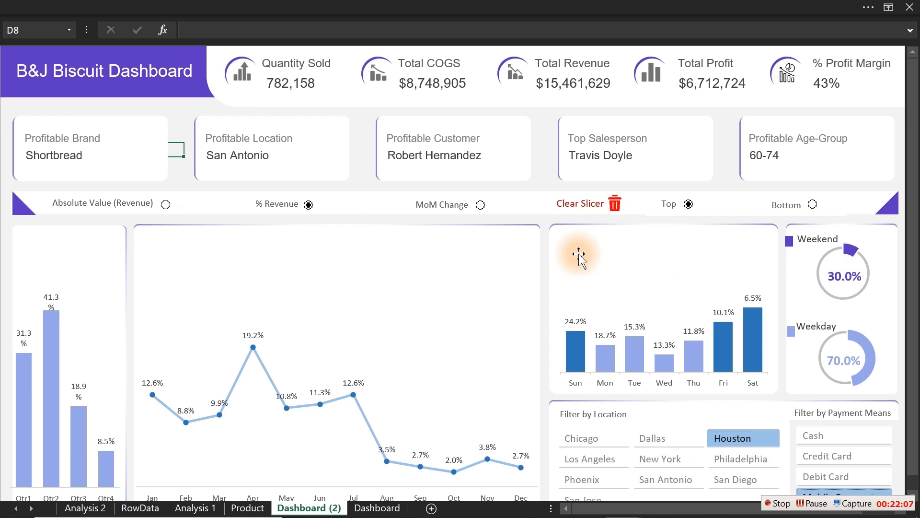
- Place an enlarged copy of the Weekend label above the quarterly column chart and link it to the caption cell 'Analysis 2'!AL17
left_click(817, 236)
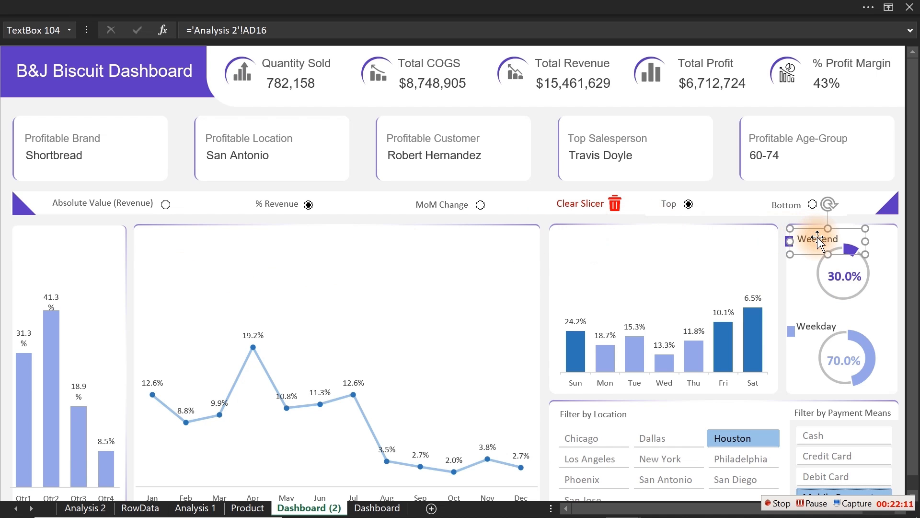
key("ctrl+d")
left_click_drag(825, 249, 123, 287)
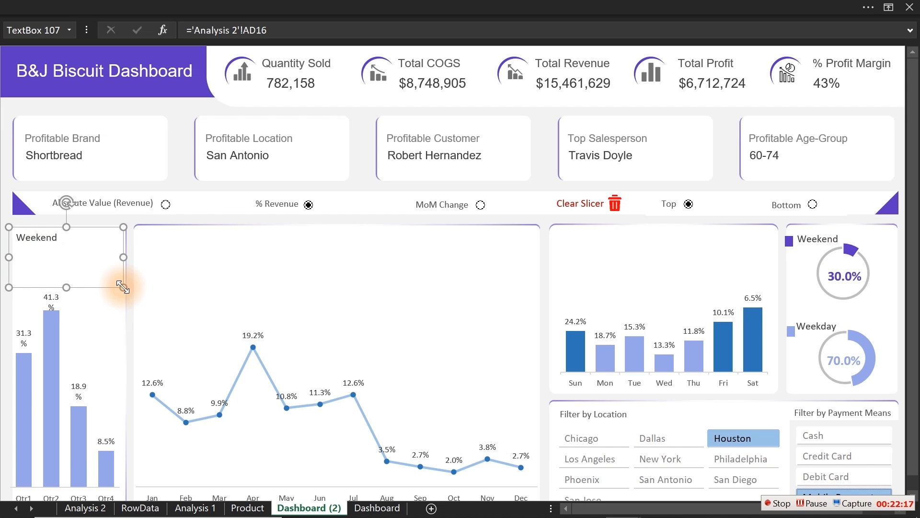
left_click(194, 30)
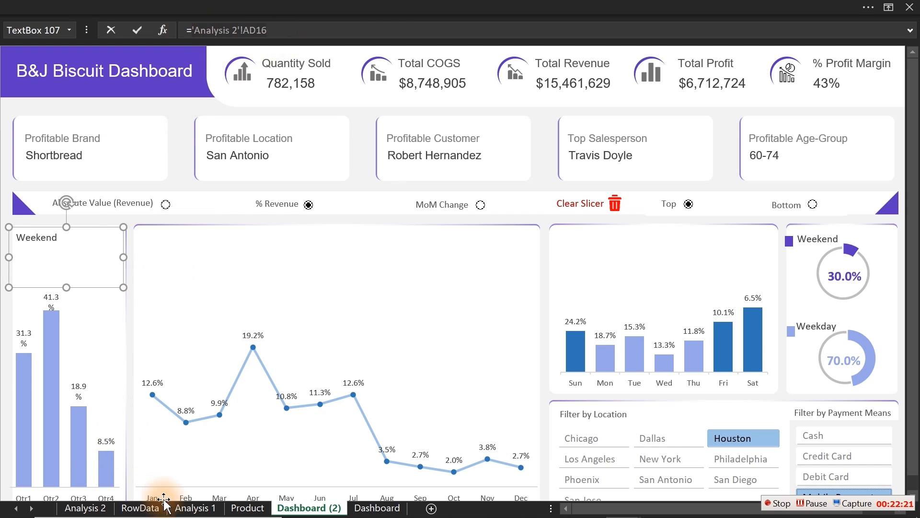
left_click(84, 509)
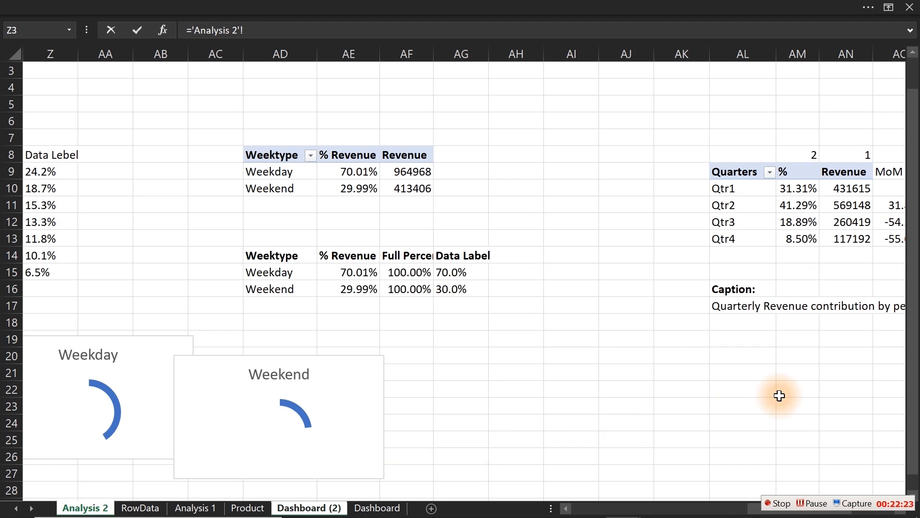
left_click(726, 303)
key("Return")
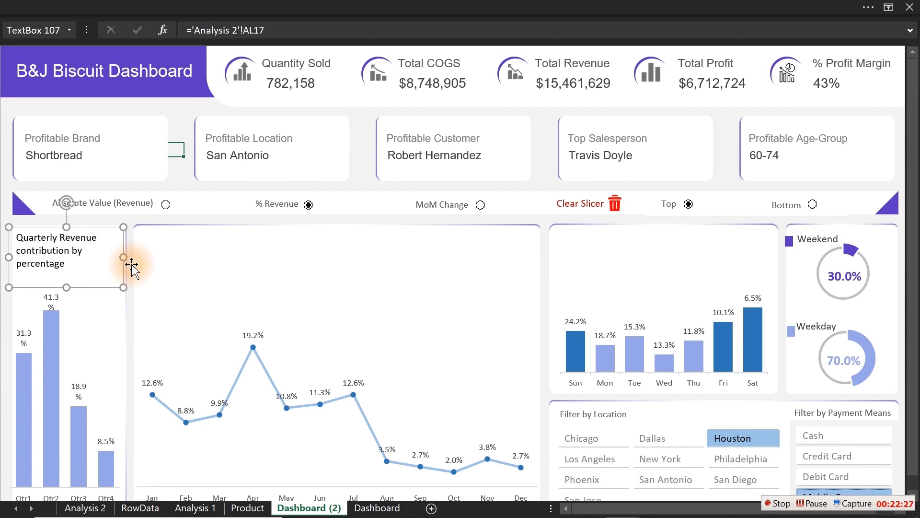
- Place a copy of the quarterly caption above the monthly line chart and widen it to fit on one line
left_click_drag(131, 263, 195, 262)
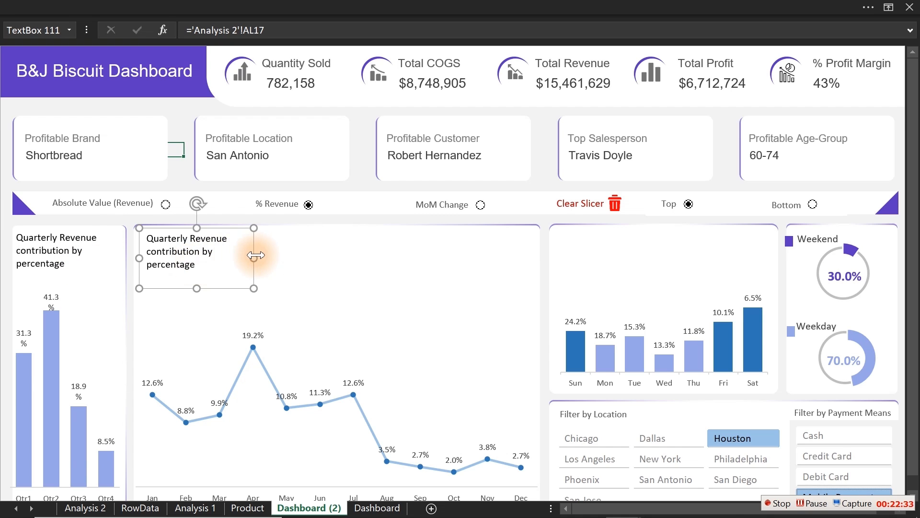
left_click(255, 257)
left_click_drag(278, 256, 390, 253)
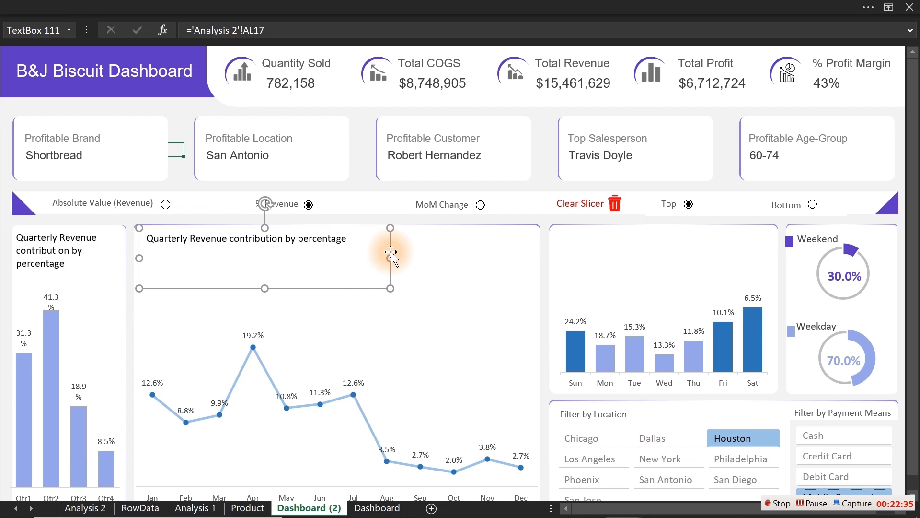
- Link the monthly chart's caption box to the Switch caption cell 'Analysis 2'!E25
left_click(279, 29)
left_click(196, 31)
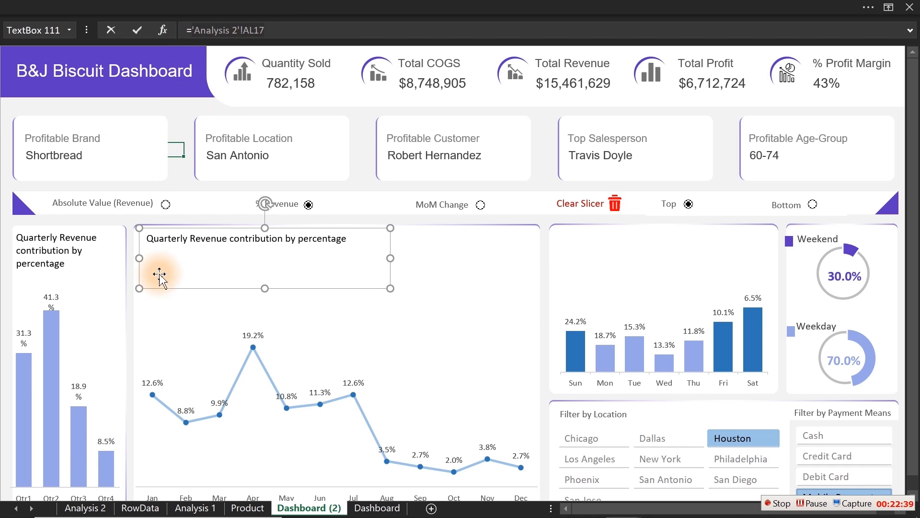
left_click(85, 508)
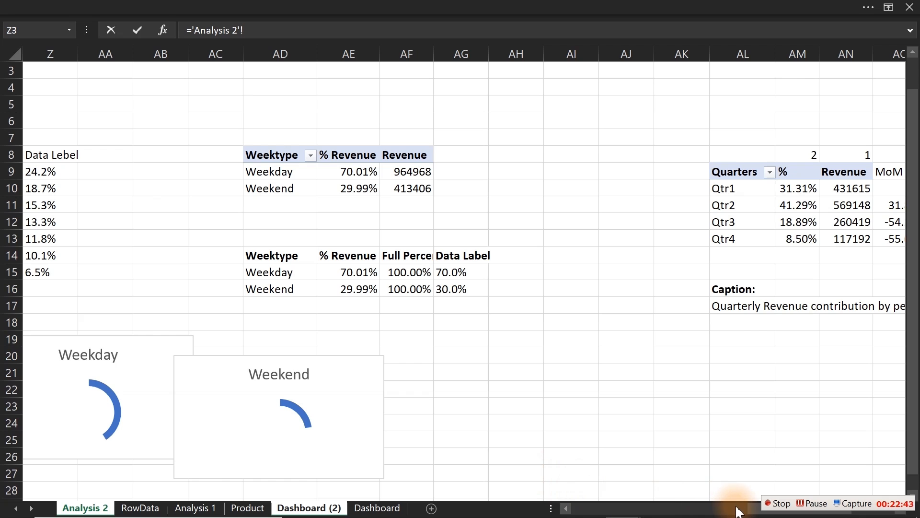
left_click_drag(753, 511, 546, 512)
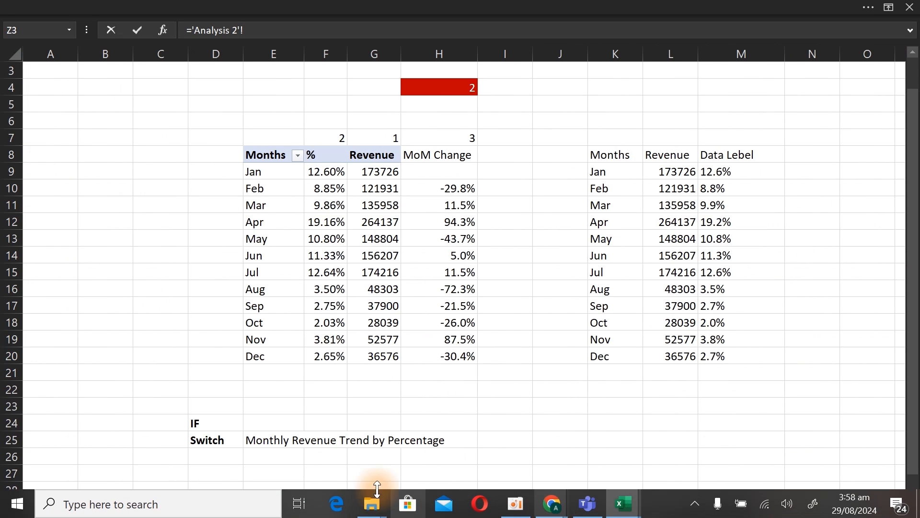
left_click(253, 442)
key("Return")
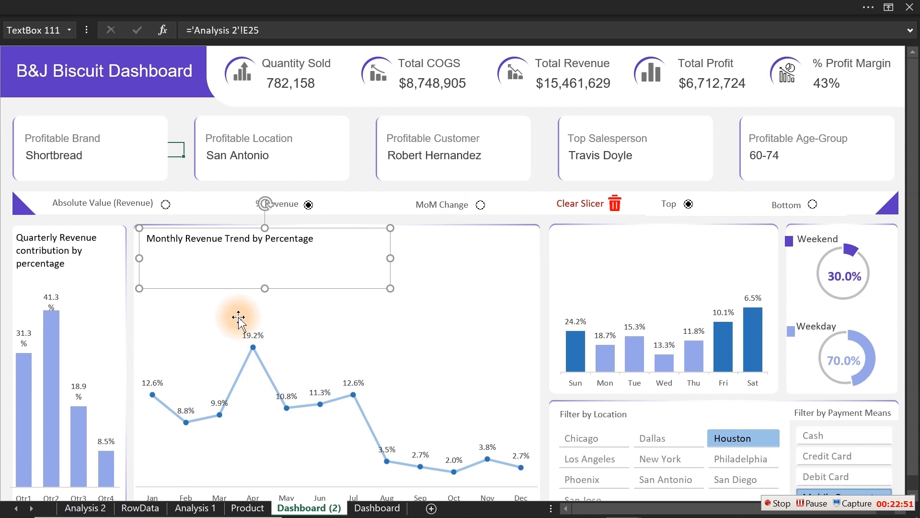
- Test the chart captions by switching the dashboard to Absolute Value (Revenue) and MoM Change
left_click(2, 116)
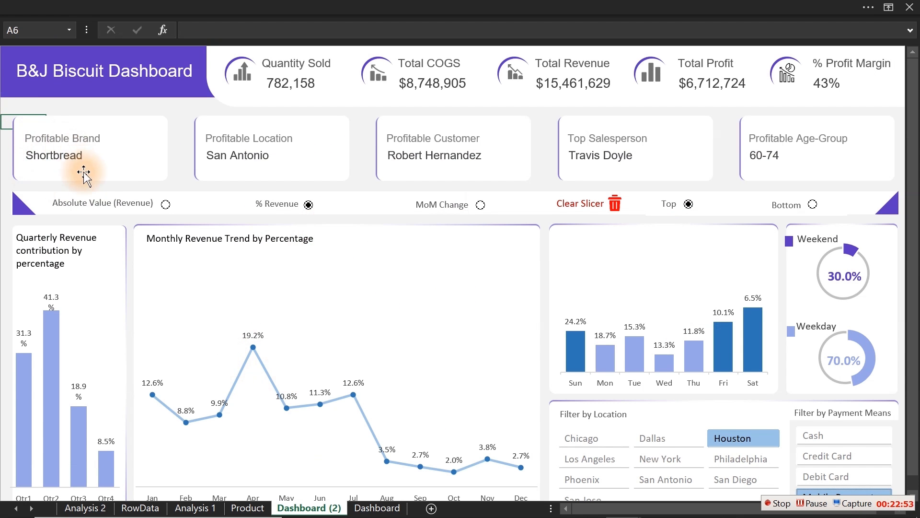
left_click(166, 204)
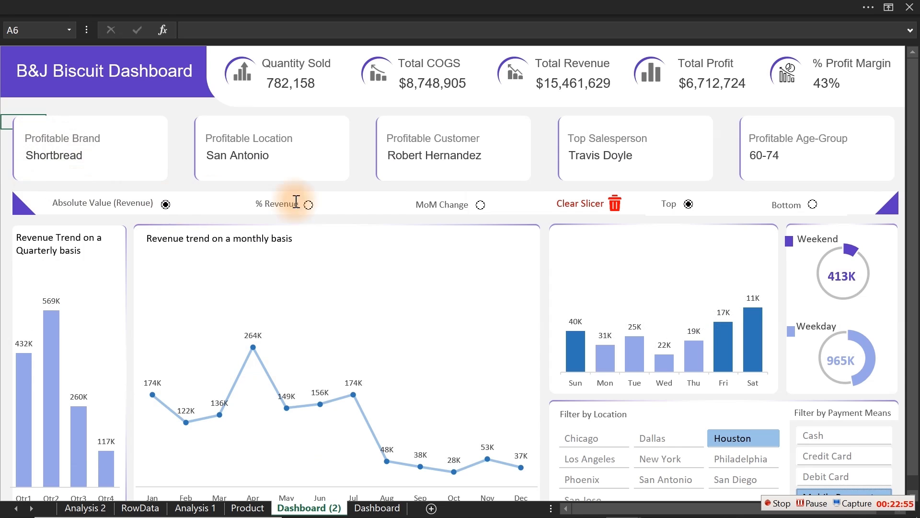
left_click(480, 205)
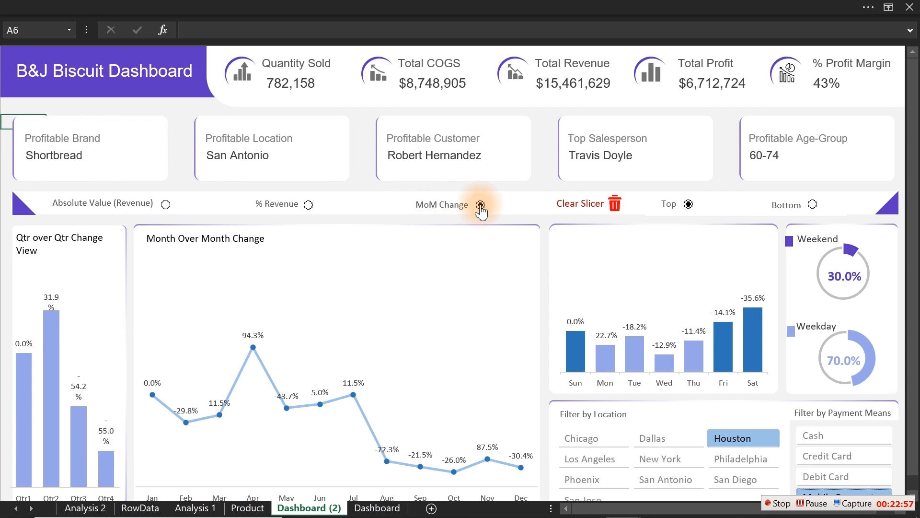
- Reduce the monthly caption box's height, place a copy above the day-of-week column chart and narrow it to the chart's width
left_click(218, 246)
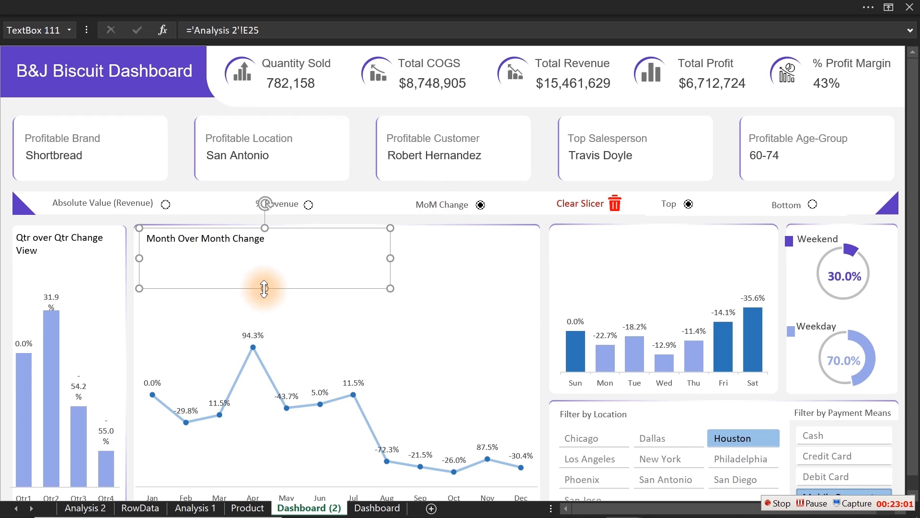
left_click_drag(263, 288, 673, 254)
key("ctrl+c")
key("ctrl+v")
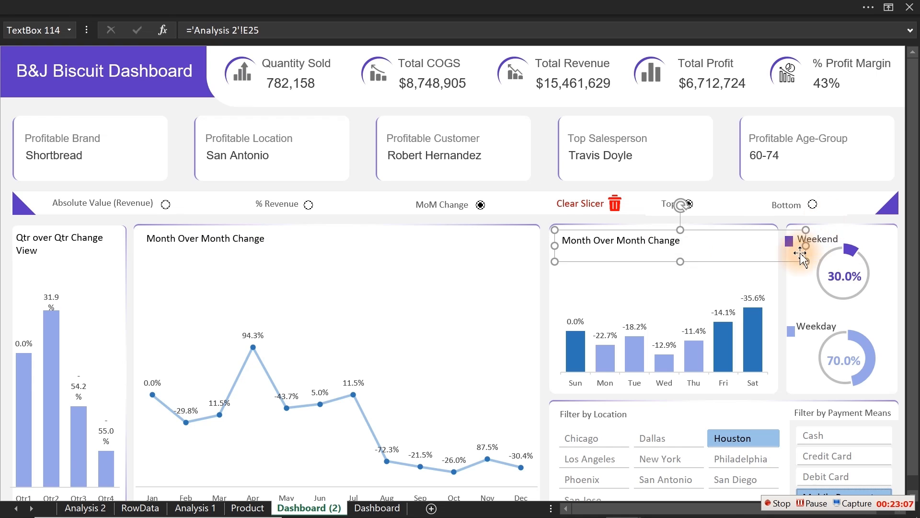
left_click_drag(806, 246, 775, 246)
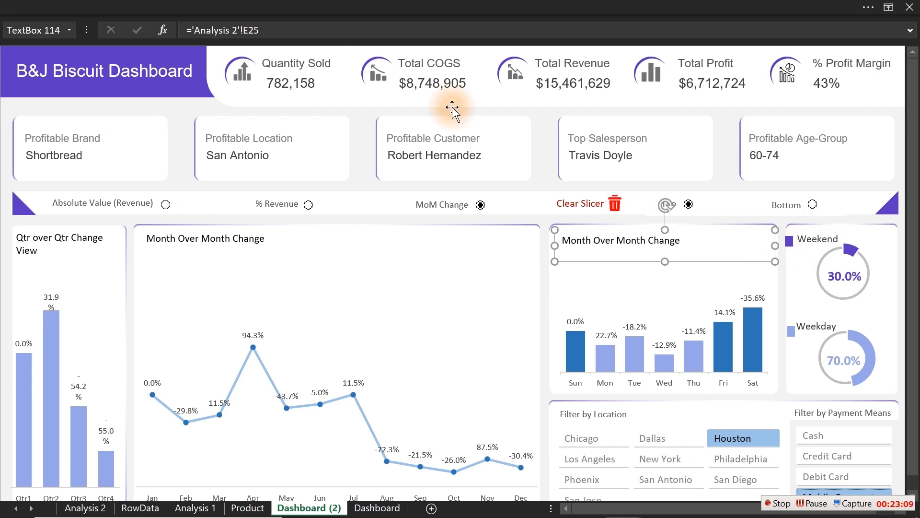
- Link the day-of-week chart's caption box to the weekday caption cell 'Analysis 2'!U20
left_click(229, 30)
left_click(194, 30)
key("BackSpace")
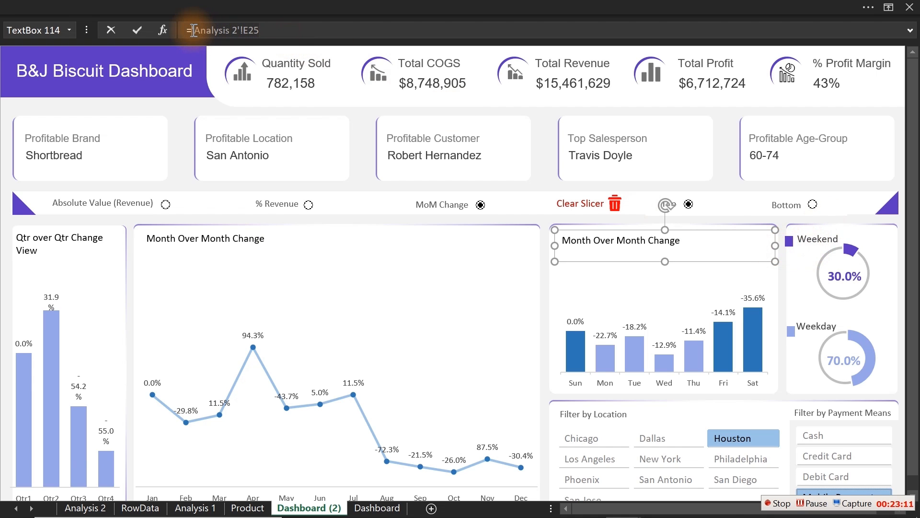
left_click(86, 508)
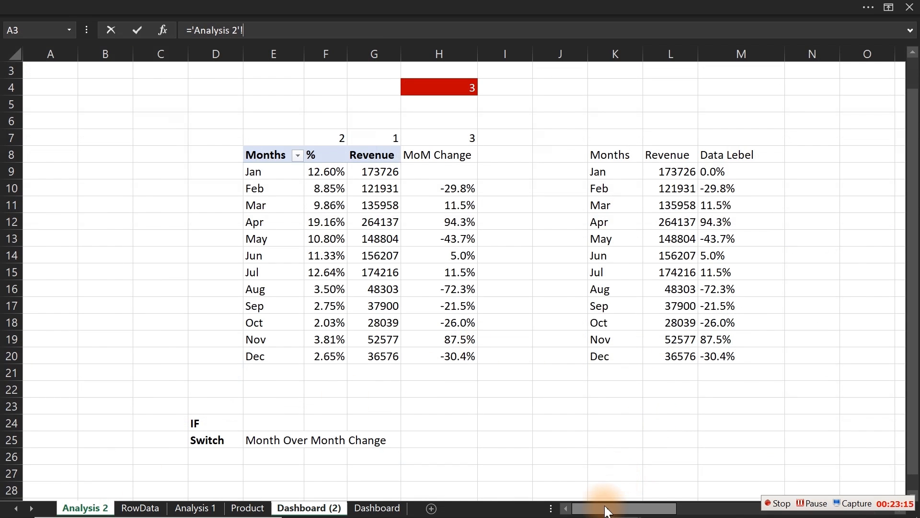
left_click_drag(606, 508, 694, 509)
left_click(572, 357)
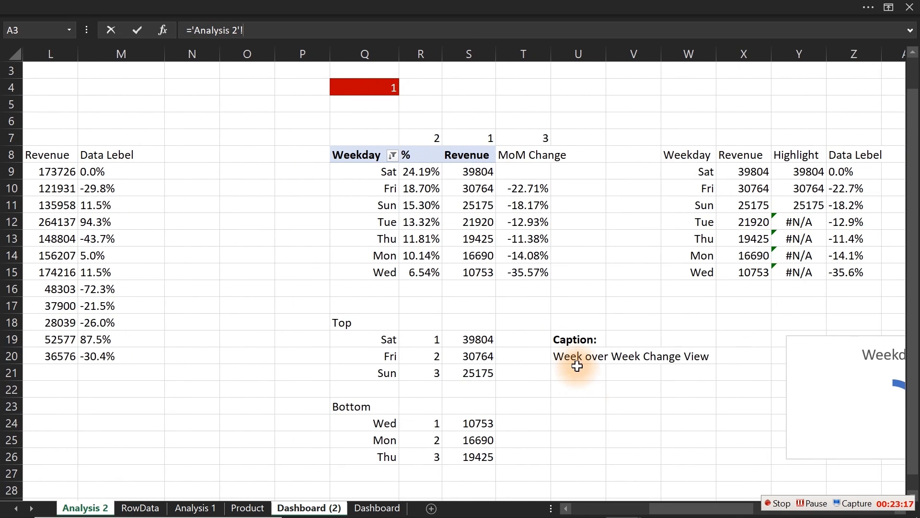
key("Return")
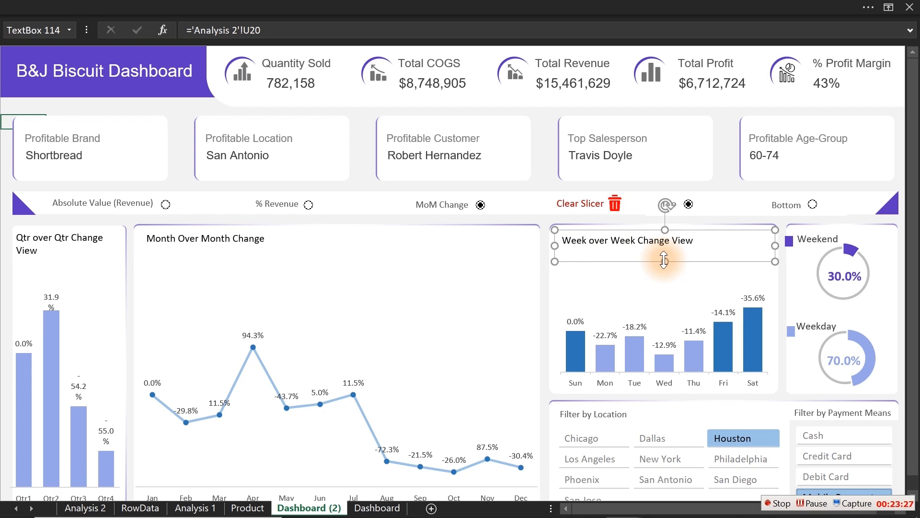
- Increase the font size of the quarterly, monthly and day-of-week caption boxes to 14
left_click(253, 239, "ctrl")
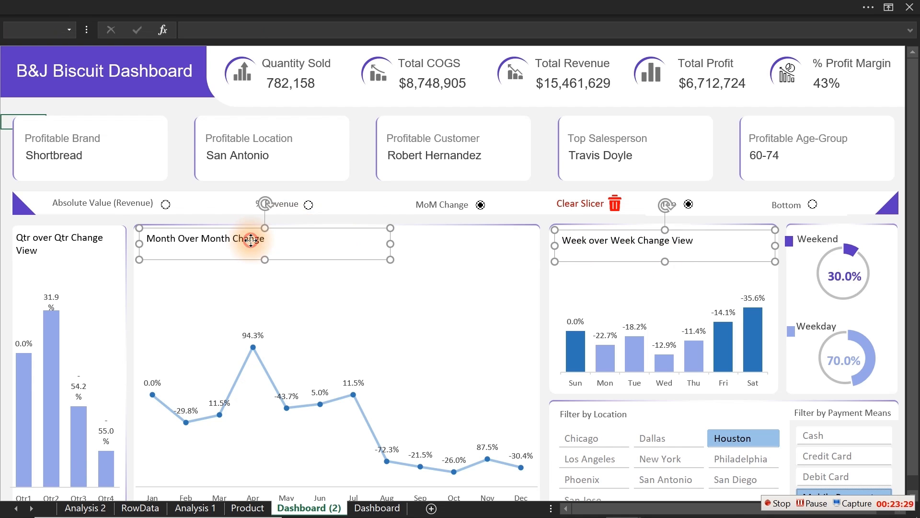
left_click(107, 240, "ctrl")
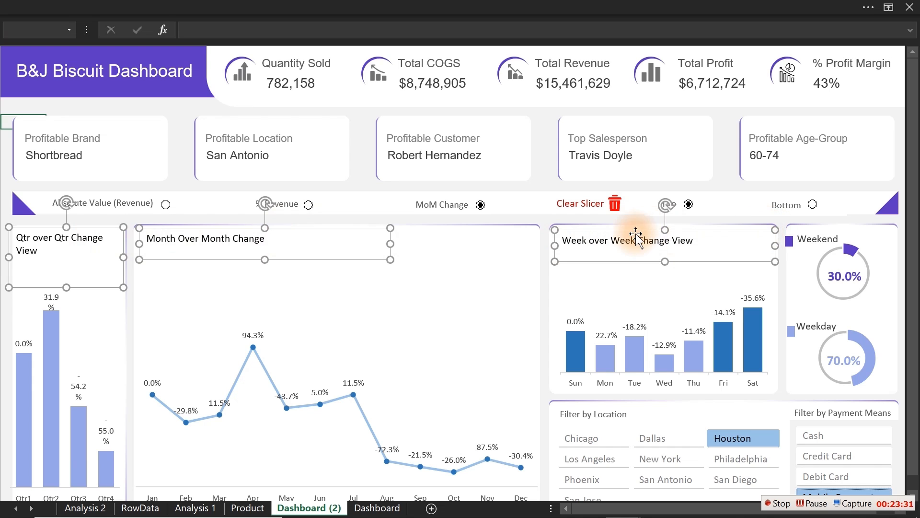
left_click(253, 10)
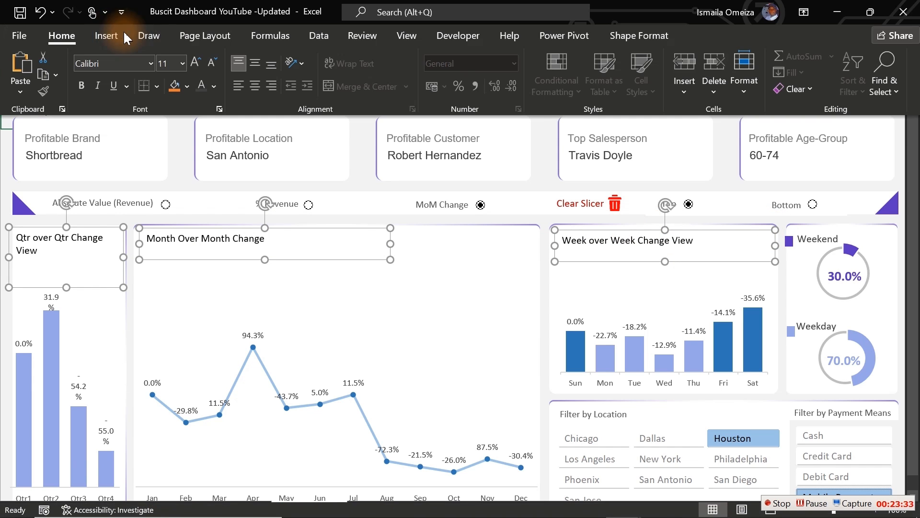
left_click(195, 63)
left_click(195, 62)
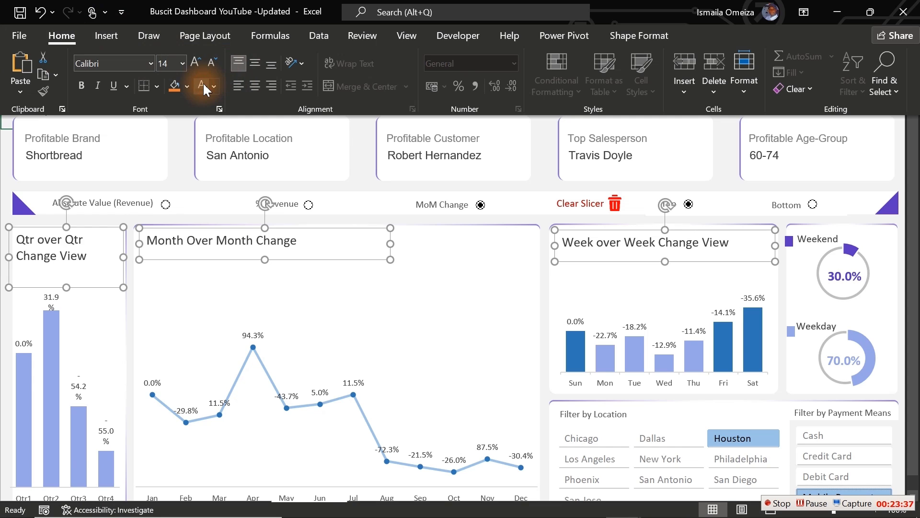
left_click(176, 170)
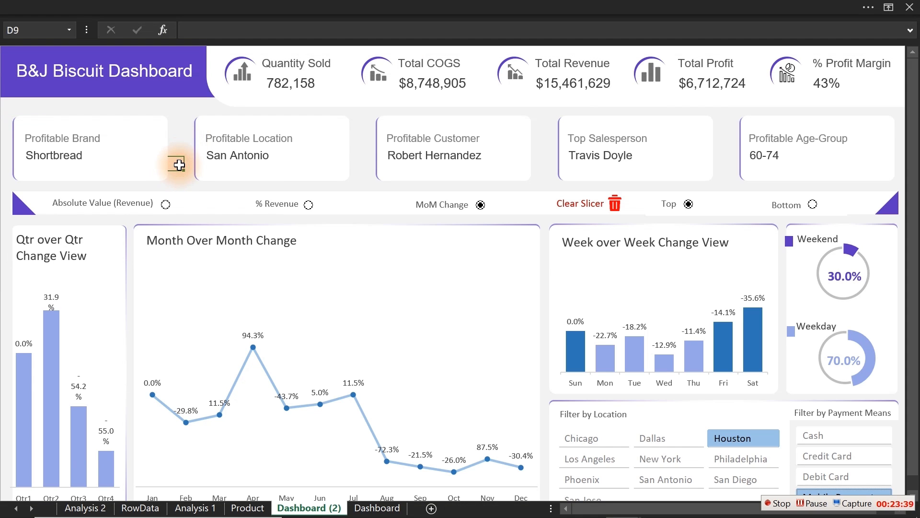
- Test all three chart captions by switching the dashboard through Absolute Value (Revenue), % Revenue and MoM Change
left_click(167, 209)
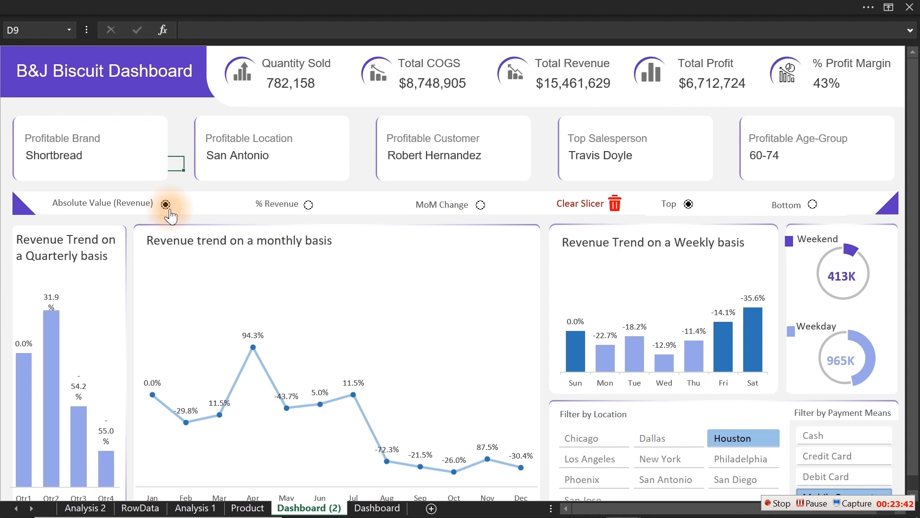
left_click(309, 205)
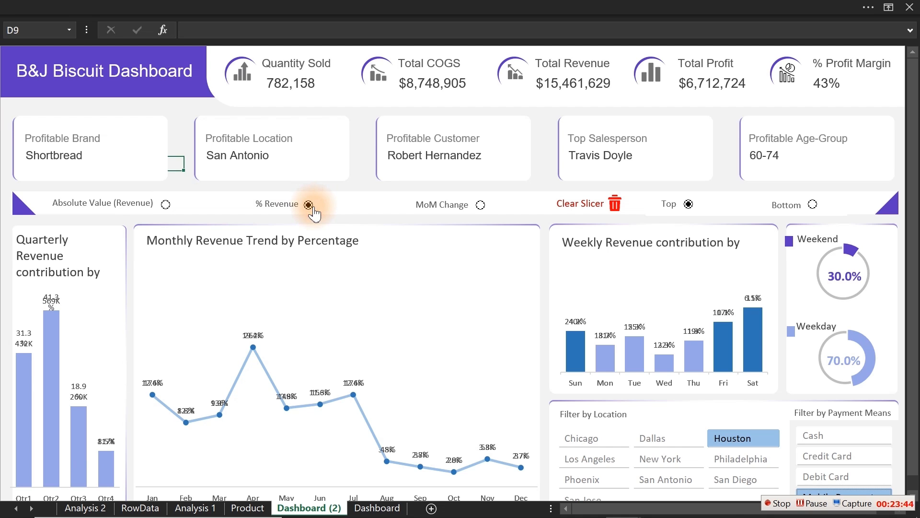
left_click(480, 205)
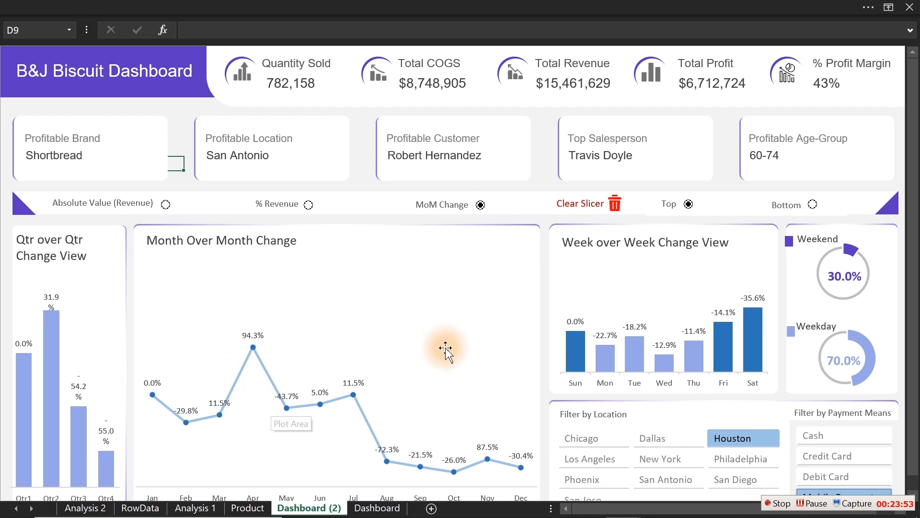
- Place a copy of the day-of-week caption and a copy of the monthly caption directly beneath their originals
left_click(612, 240)
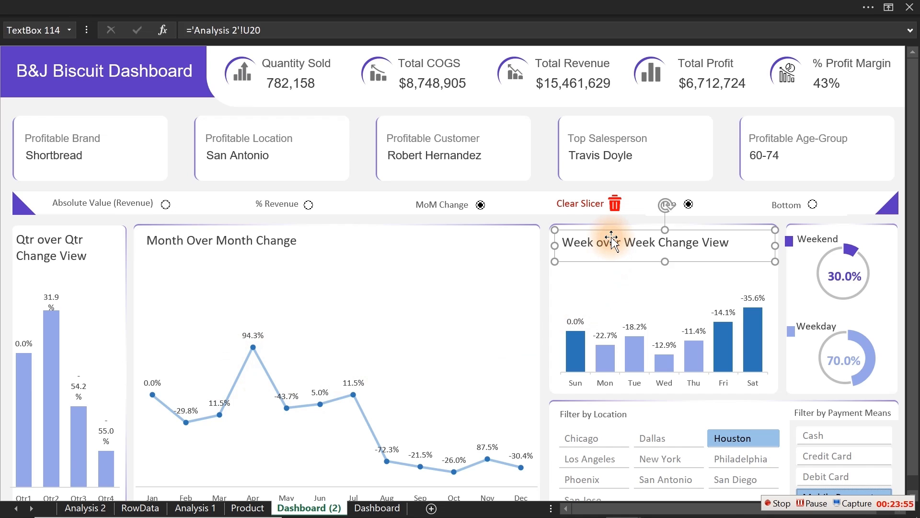
left_click_drag(612, 239, 608, 265)
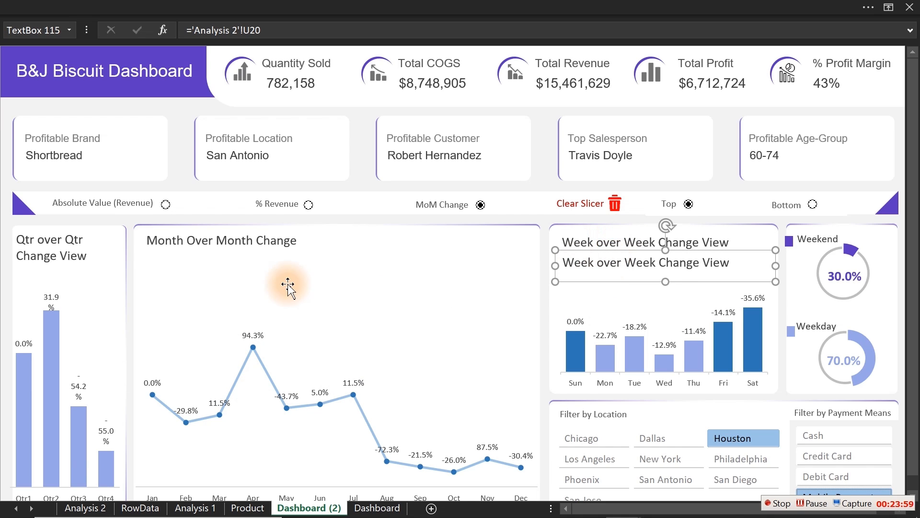
left_click_drag(246, 240, 239, 260)
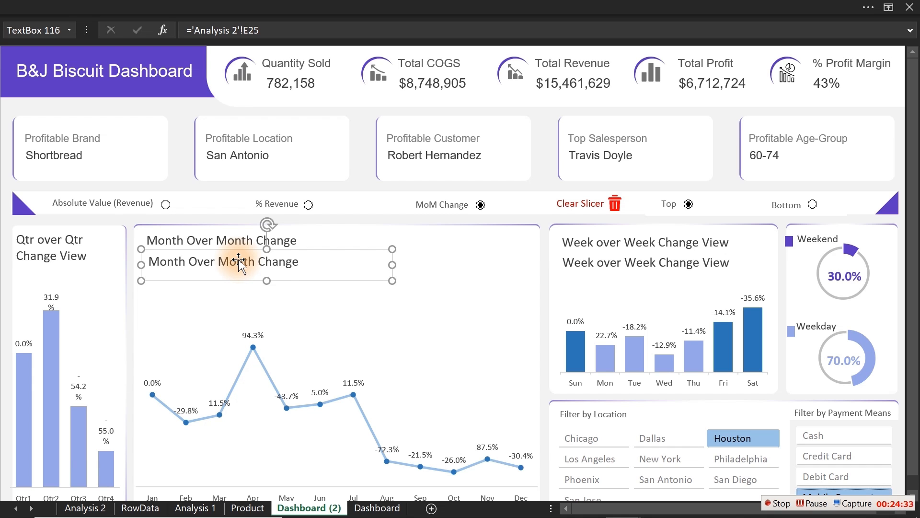
- Insert three blank columns before column A on the Analysis 2 sheet
left_click(87, 509)
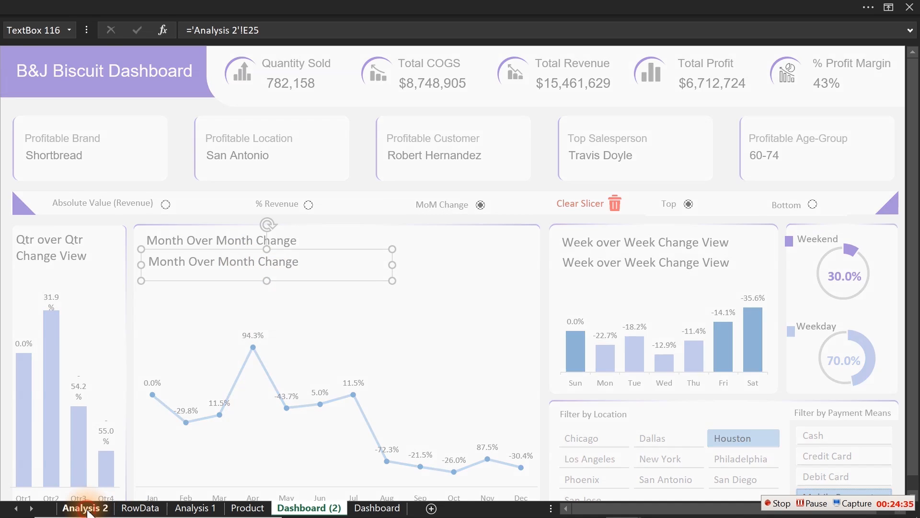
left_click(168, 424)
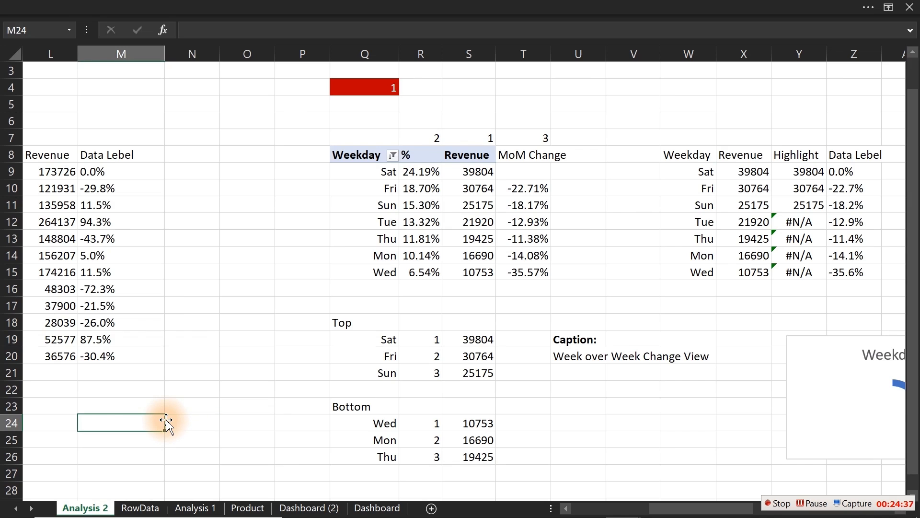
key("Home")
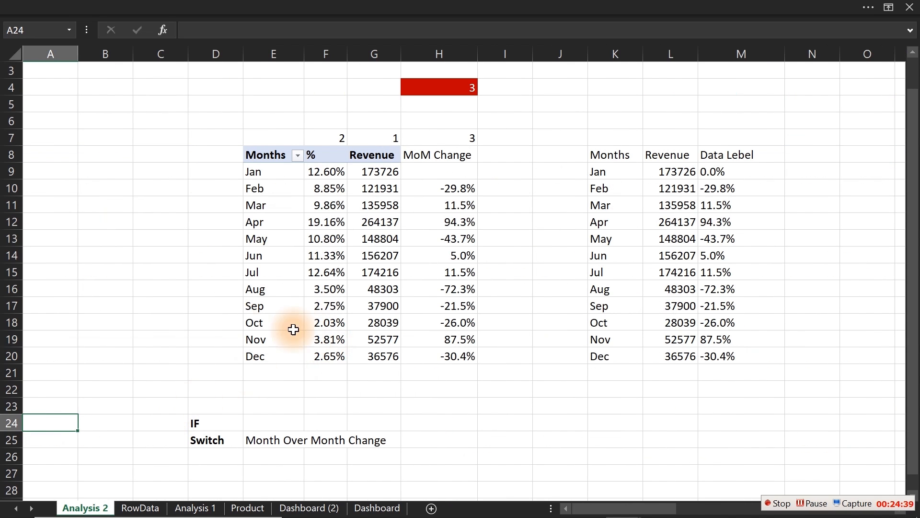
left_click_drag(48, 54, 160, 56)
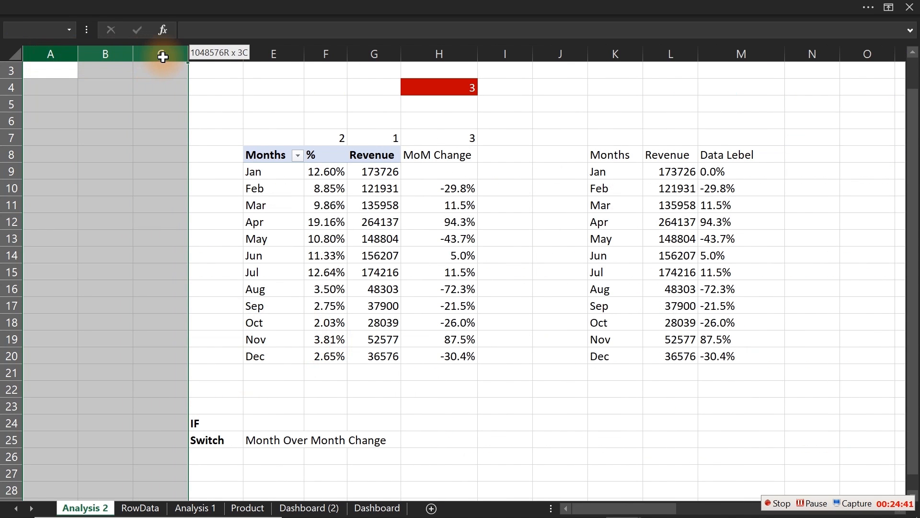
right_click(161, 57)
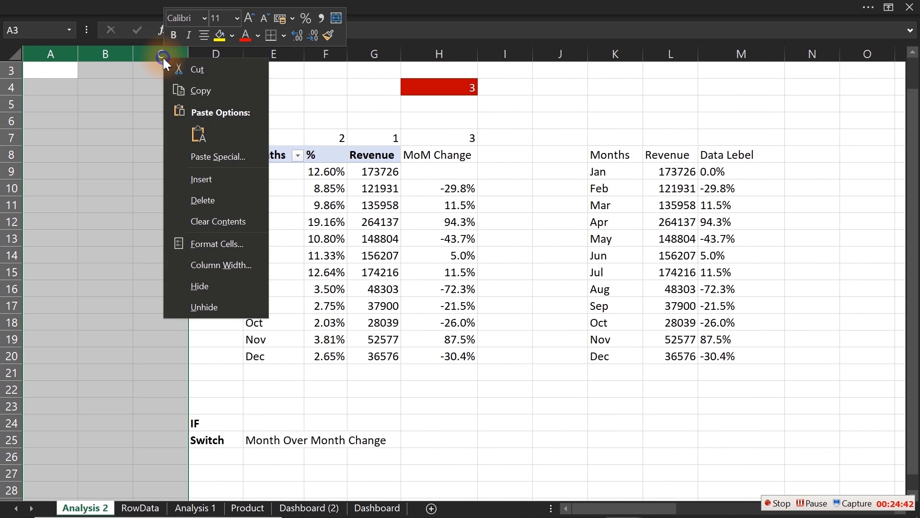
left_click(203, 180)
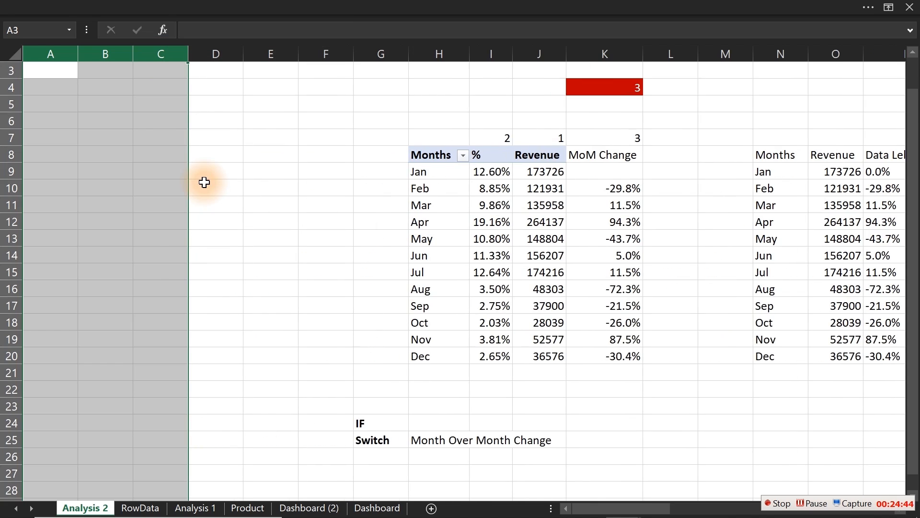
- Enter the ranks 1, 2 and 3 in B7:B9 and head them "Reference" in B6
left_click(104, 142)
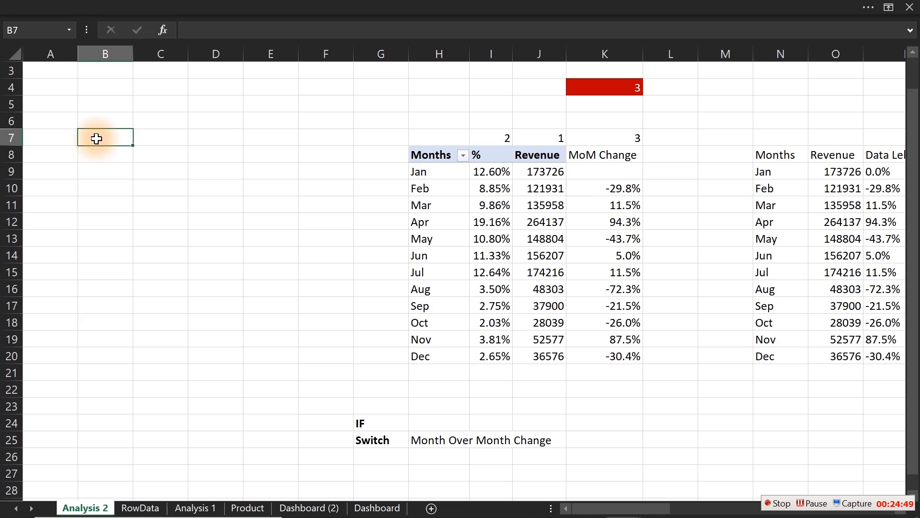
type("1")
key("Return")
type("2")
key("Return")
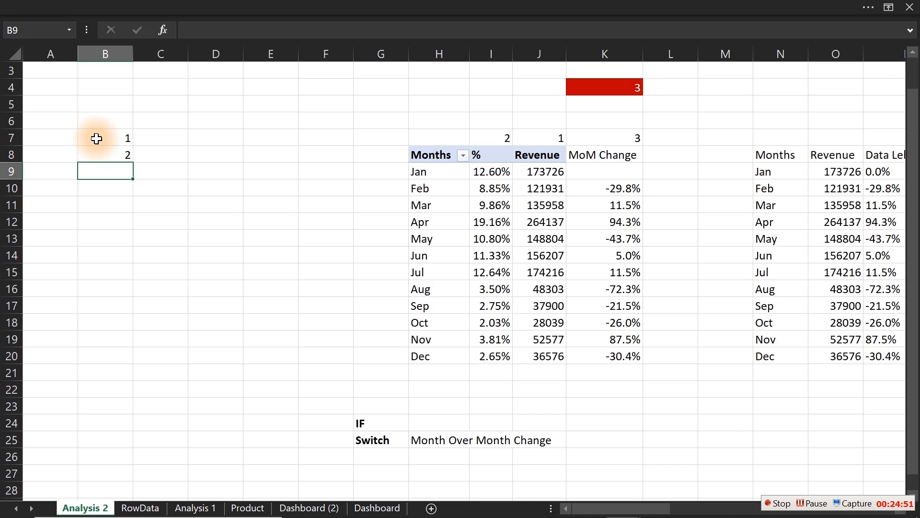
type("3")
key("Return")
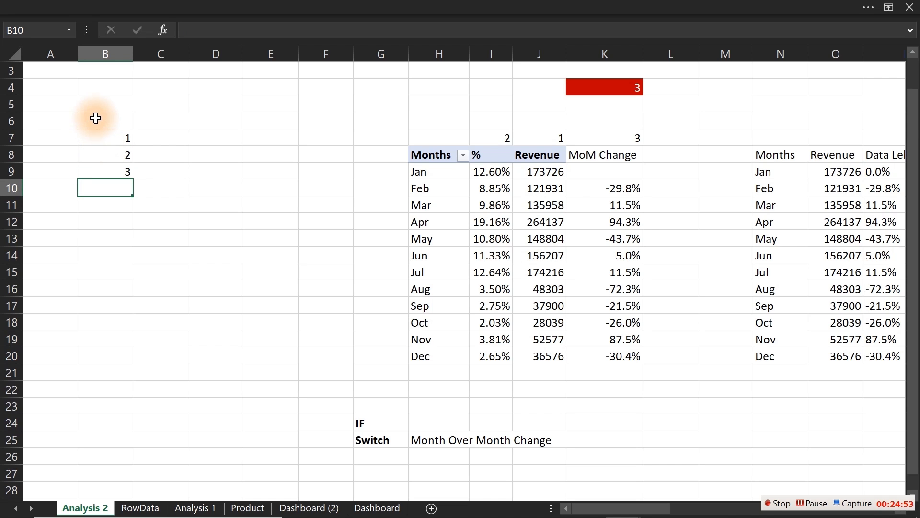
left_click(120, 122)
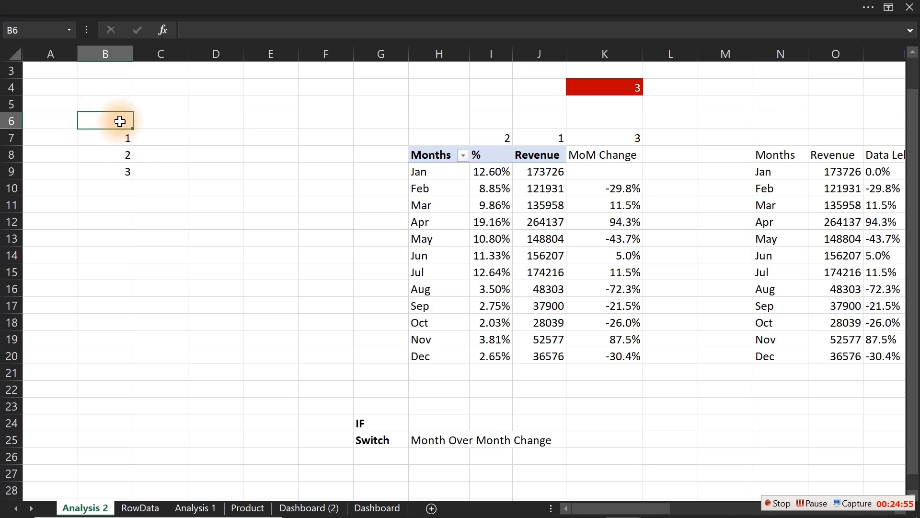
type("Ref erence")
key("Return")
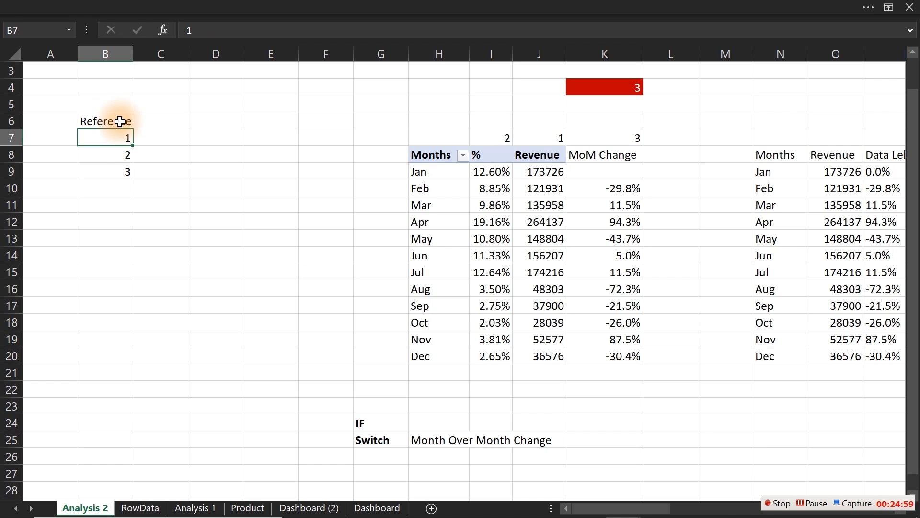
- Add the headers "Top 3 Month Values" in C6 and "Months" in D6, and fit column C's width to its text
key("Right")
key("Up")
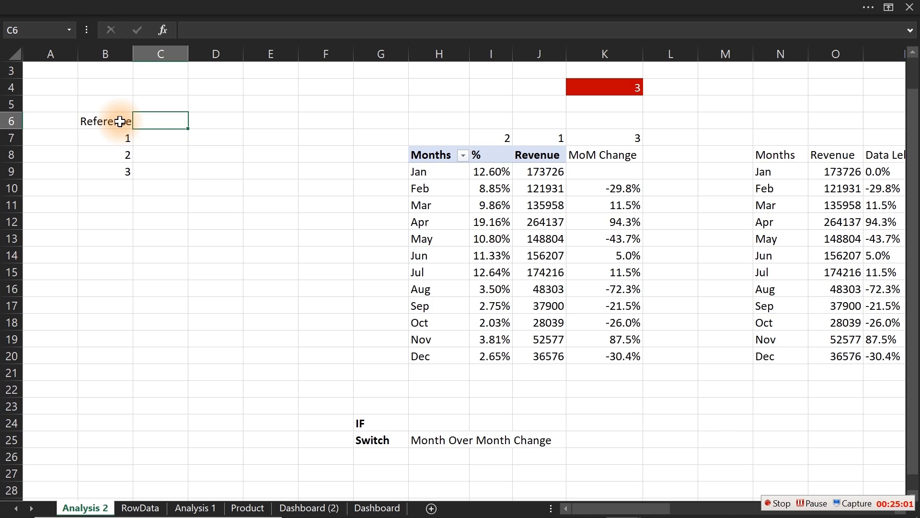
type("Top 3 Mon")
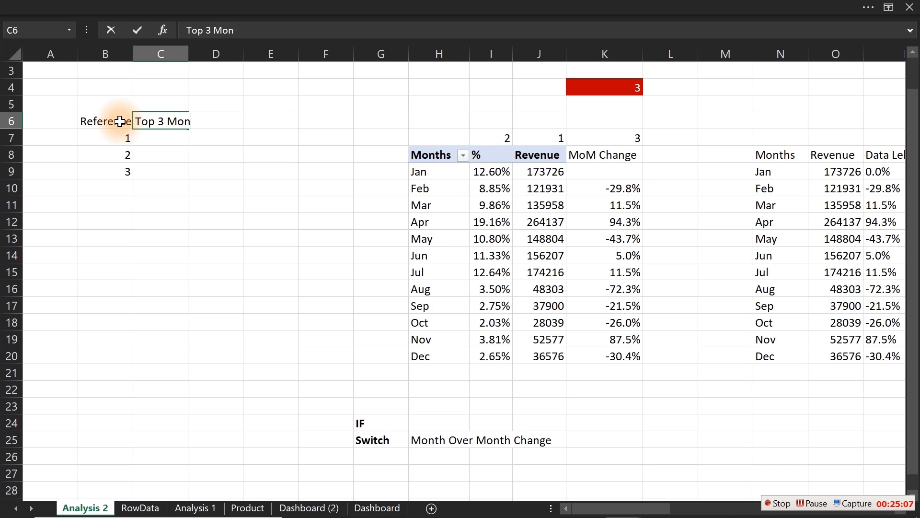
type("th Values")
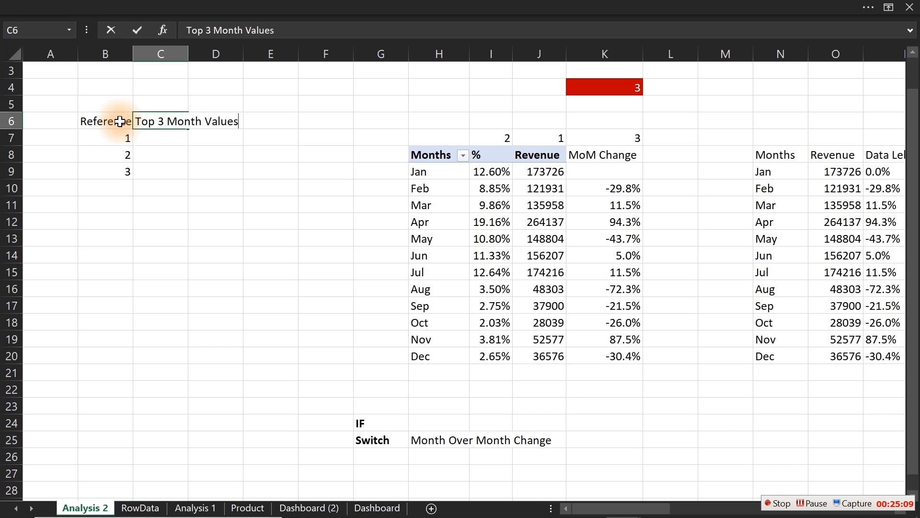
key("Tab")
type("Months")
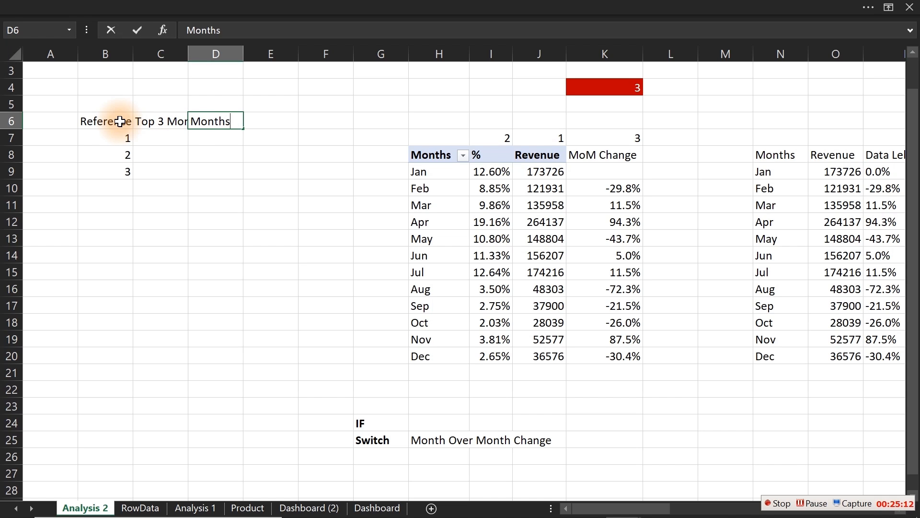
key("Return")
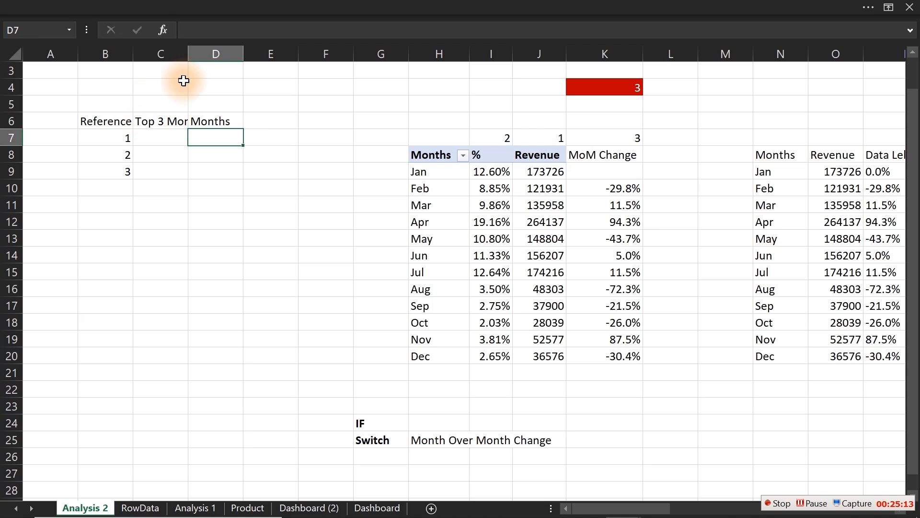
double_click(188, 54)
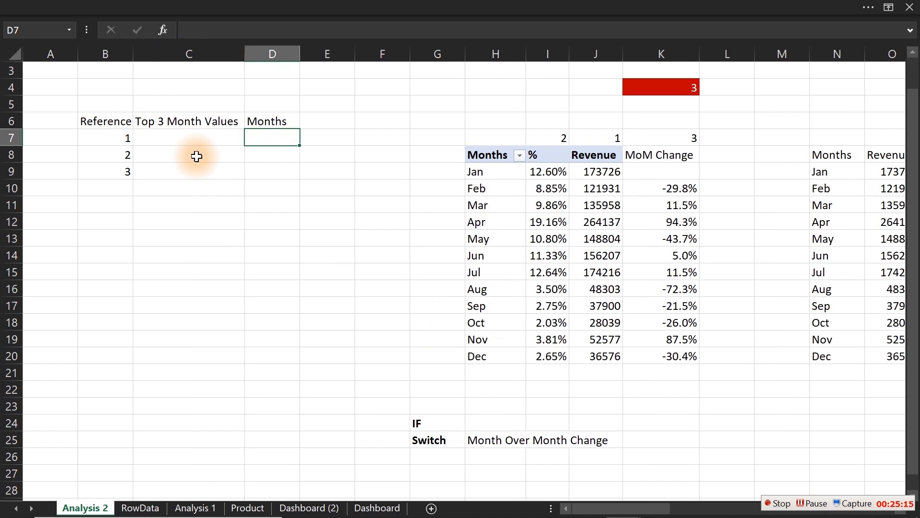
- Enter =LARGE($J$9:$J$20,B7) in C7 to rank the monthly revenues, and fill it down to C9
left_click(164, 138)
type("=lar")
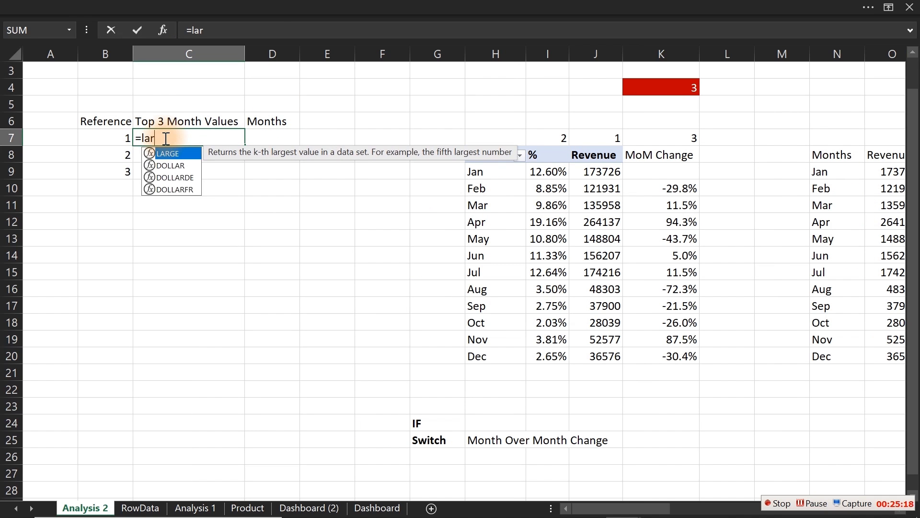
key("Tab")
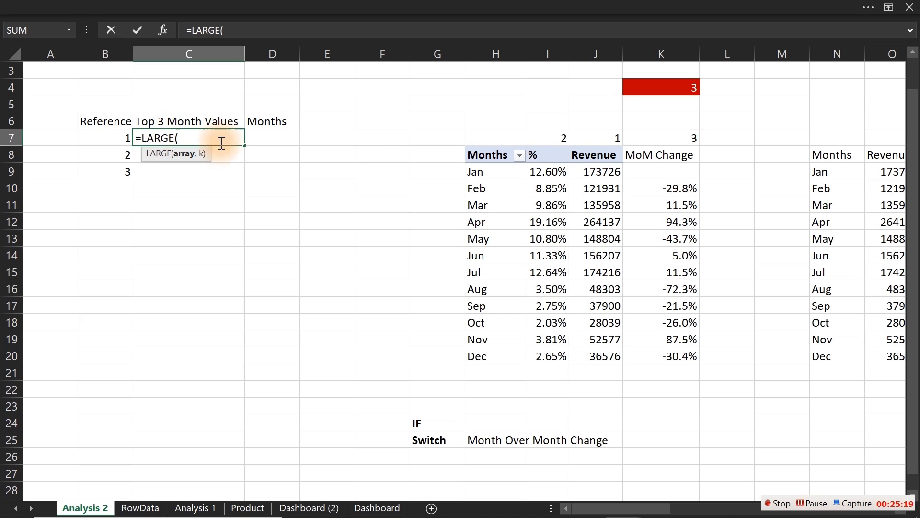
left_click_drag(608, 171, 609, 358)
type(",")
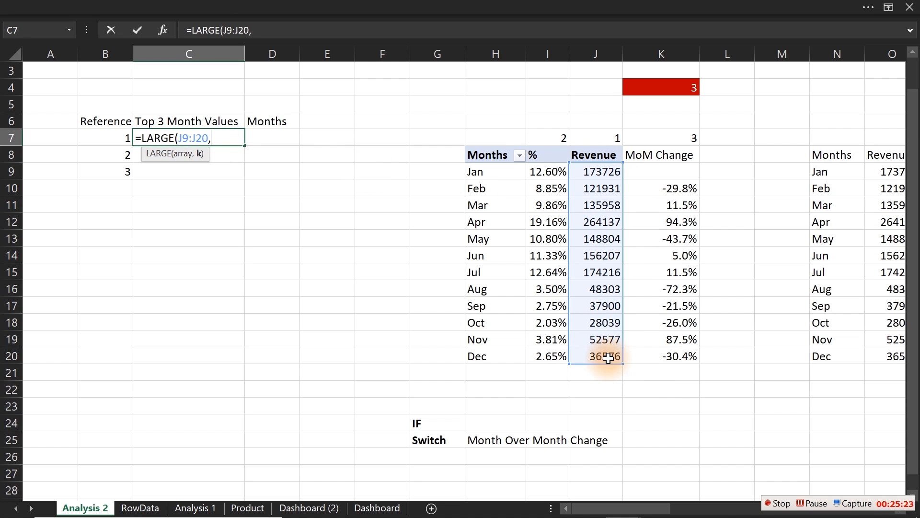
left_click(101, 143)
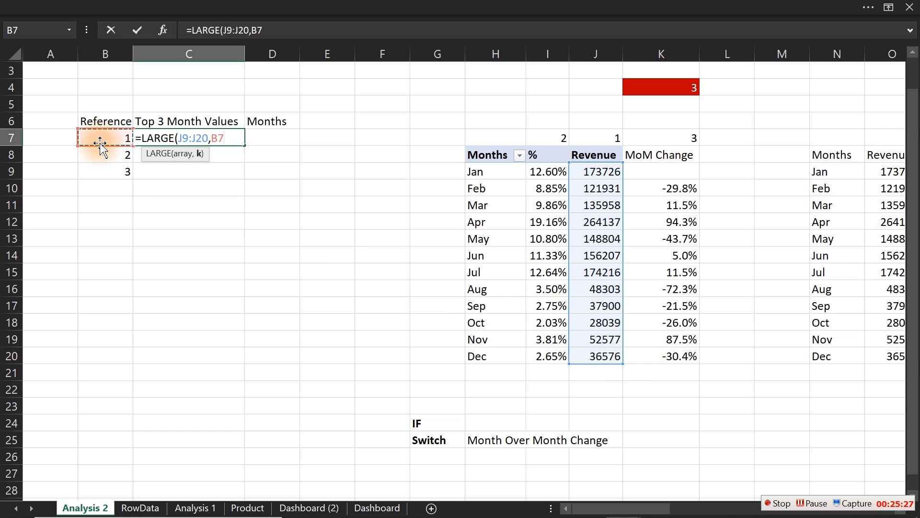
left_click(204, 137)
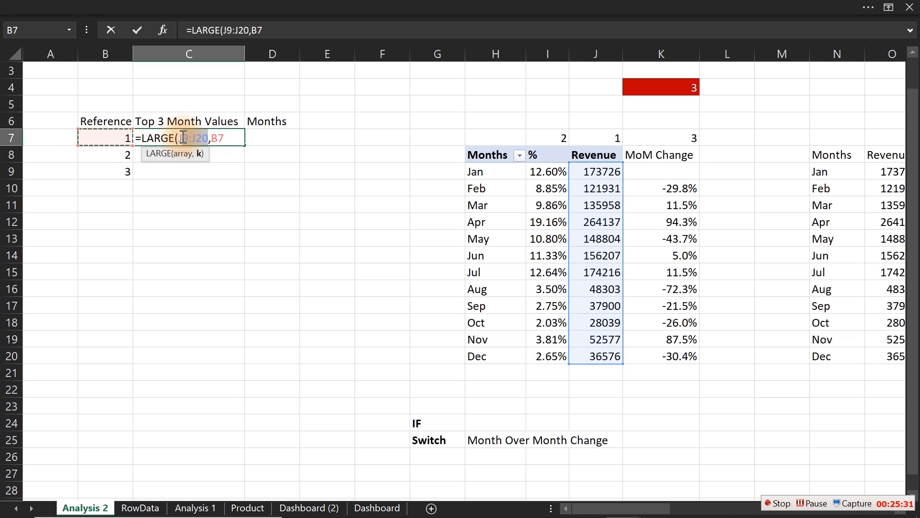
double_click(180, 137)
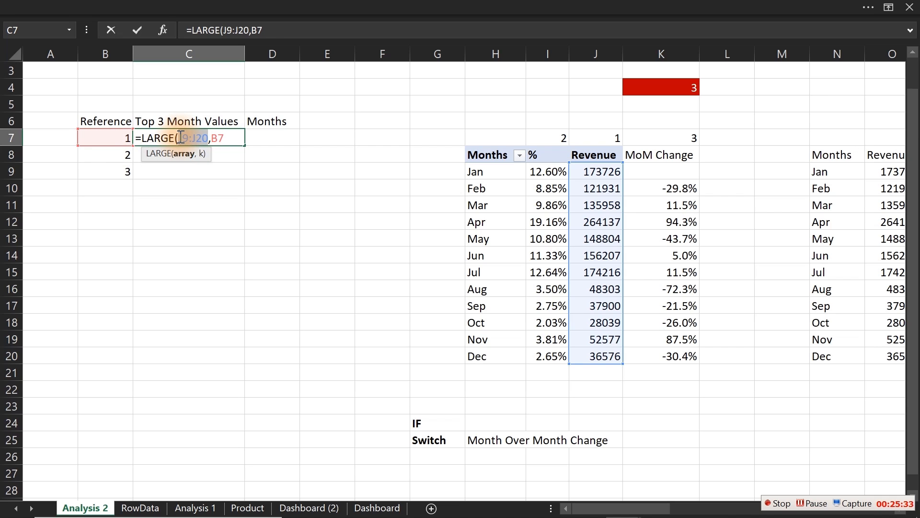
key("F4")
key("Return")
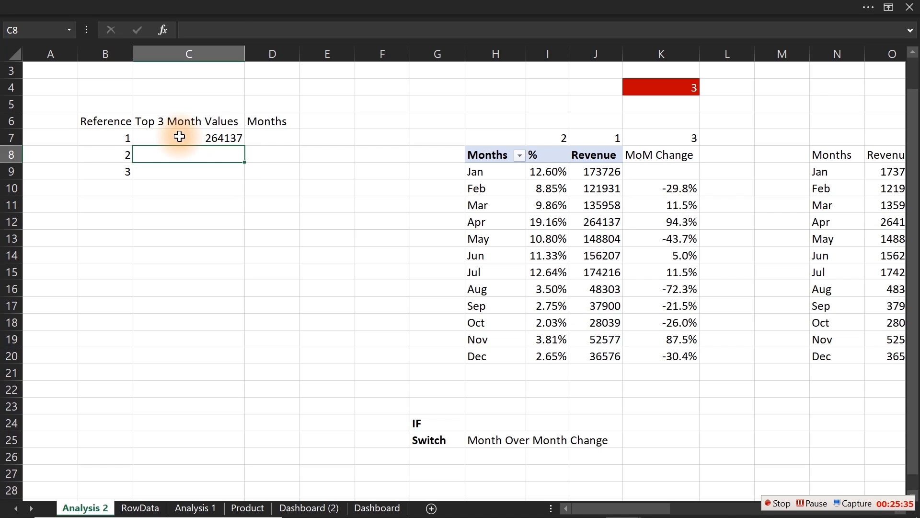
left_click(230, 140)
left_click_drag(243, 144, 238, 177)
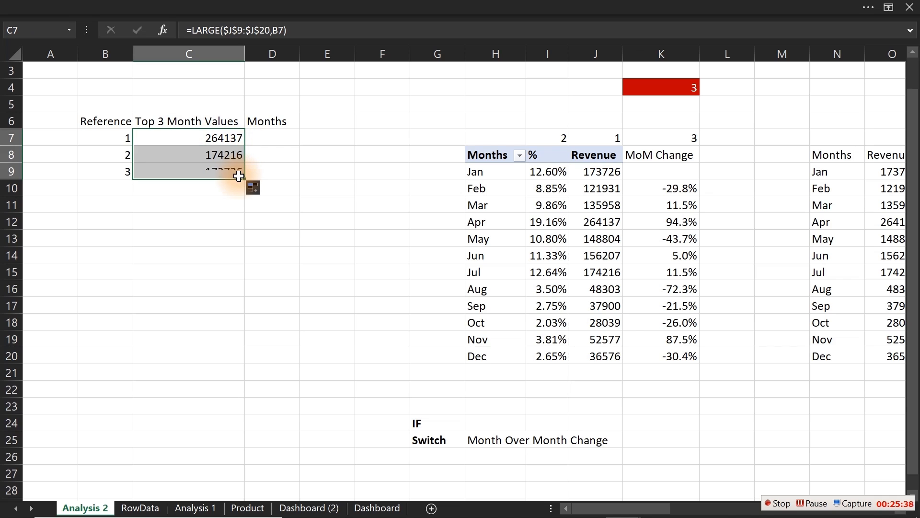
- Begin an INDEX formula in D7 that uses the month names H9:$H$20 as its array
left_click(269, 136)
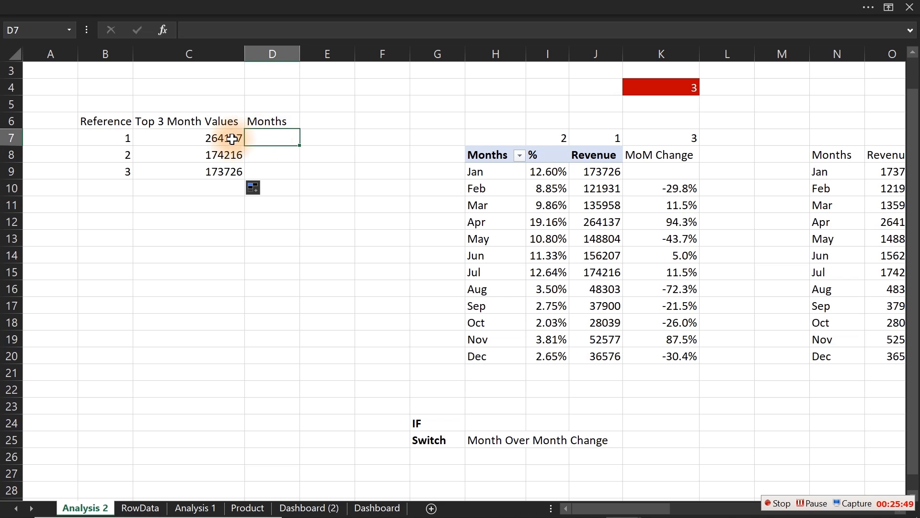
type("=ind")
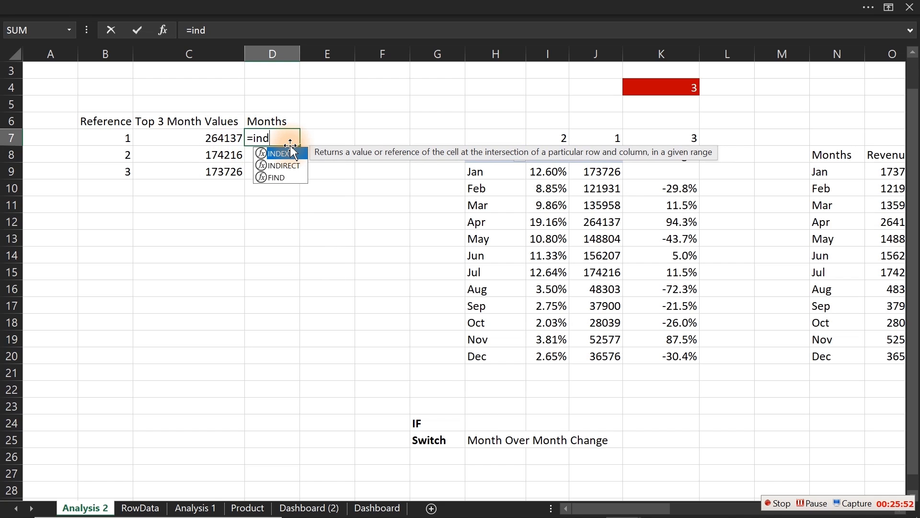
key("Tab")
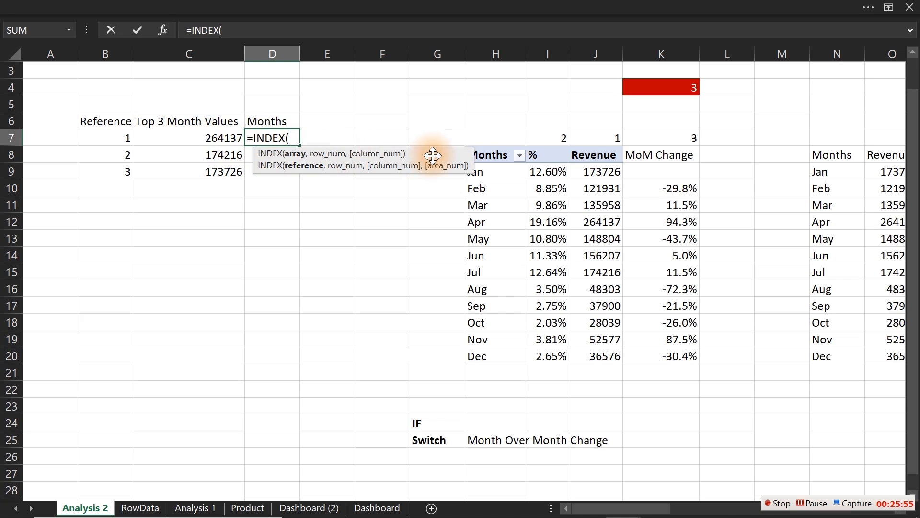
left_click_drag(433, 152, 290, 249)
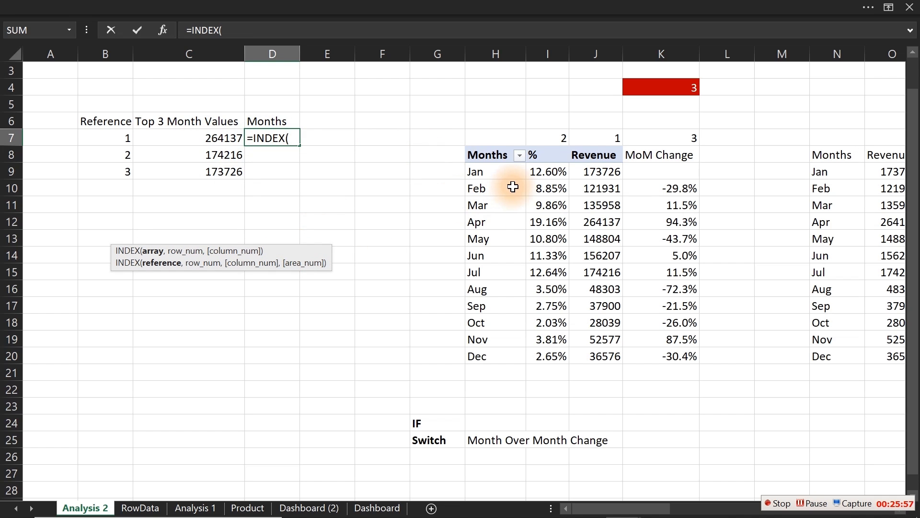
left_click_drag(500, 173, 482, 355)
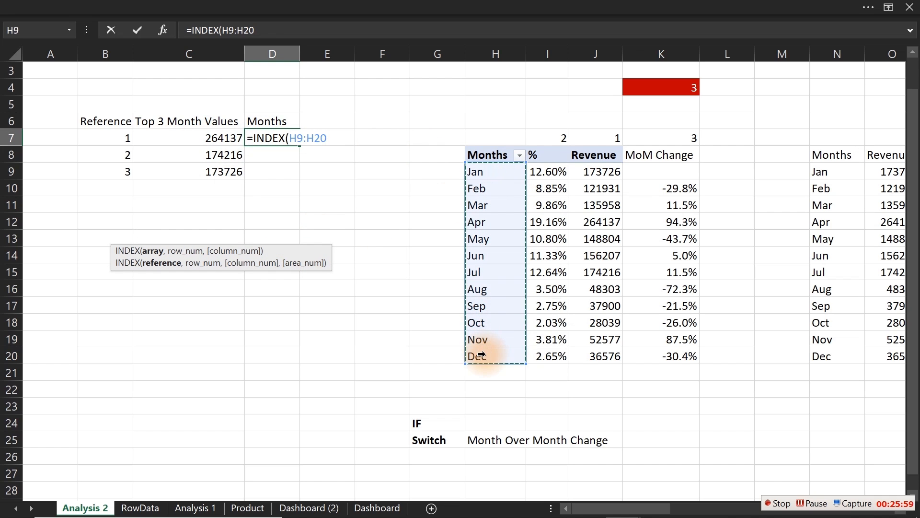
type(",")
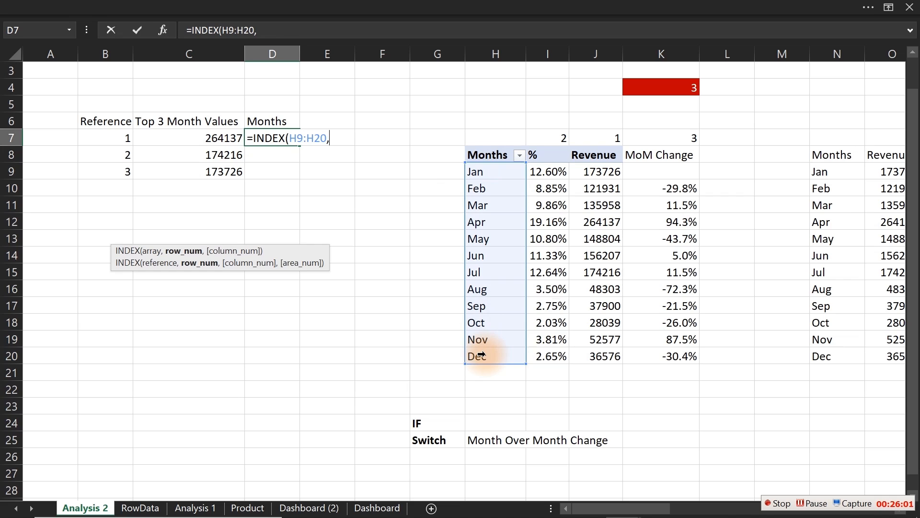
key("BackSpace")
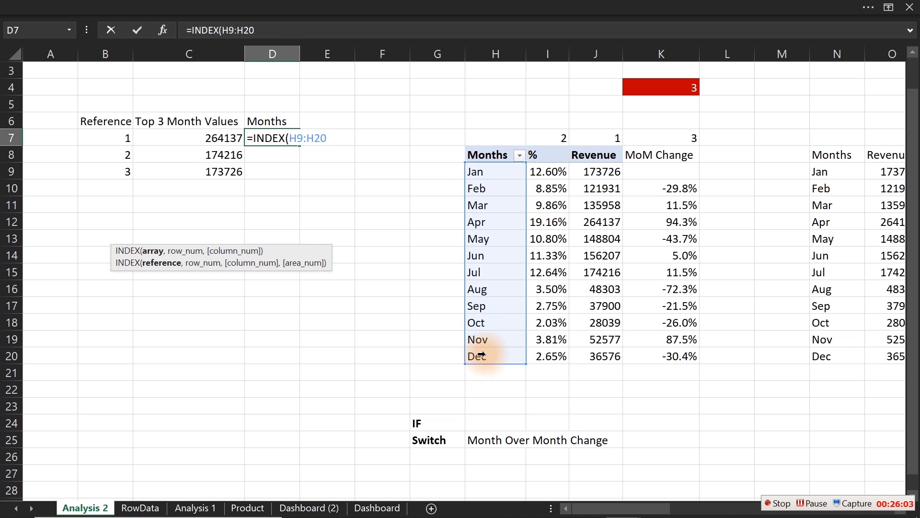
key("F4")
type(",")
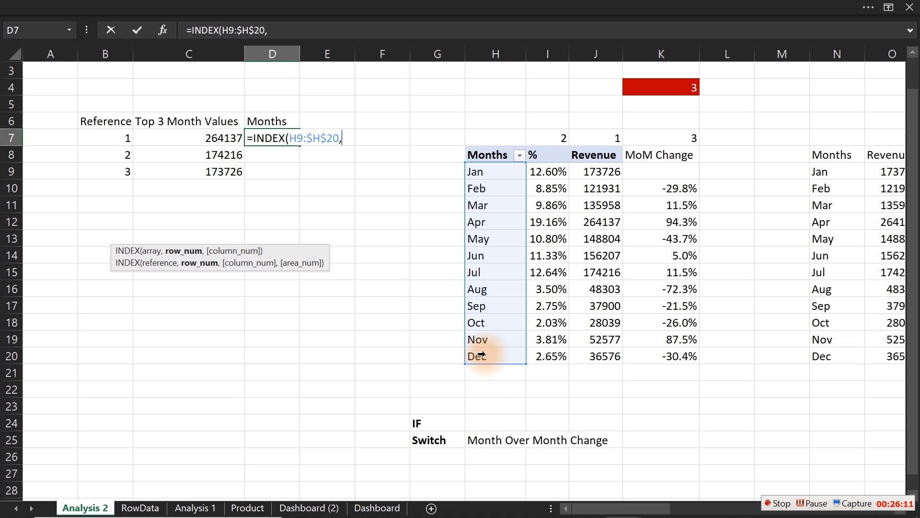
- Complete D7's INDEX formula with MATCH(C7,$J$9:$J$20,0) as the row number, and fill it down to D9
type("mat")
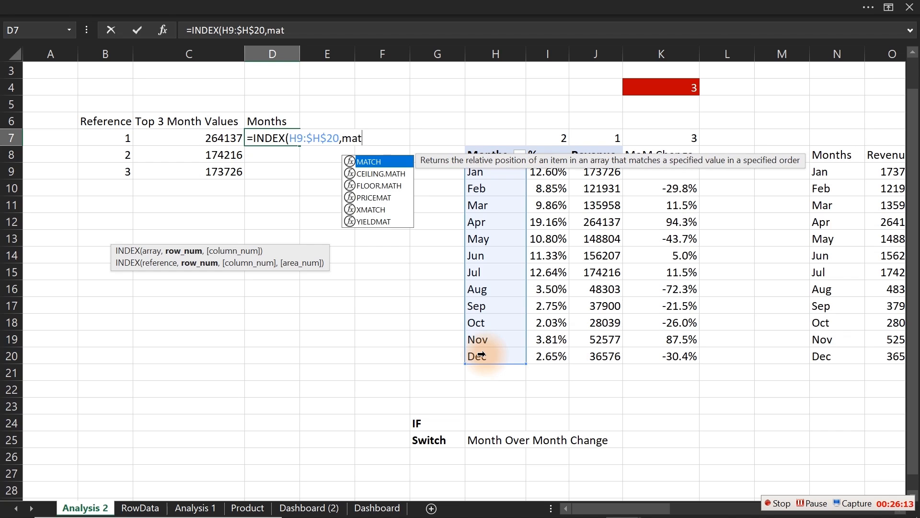
key("Tab")
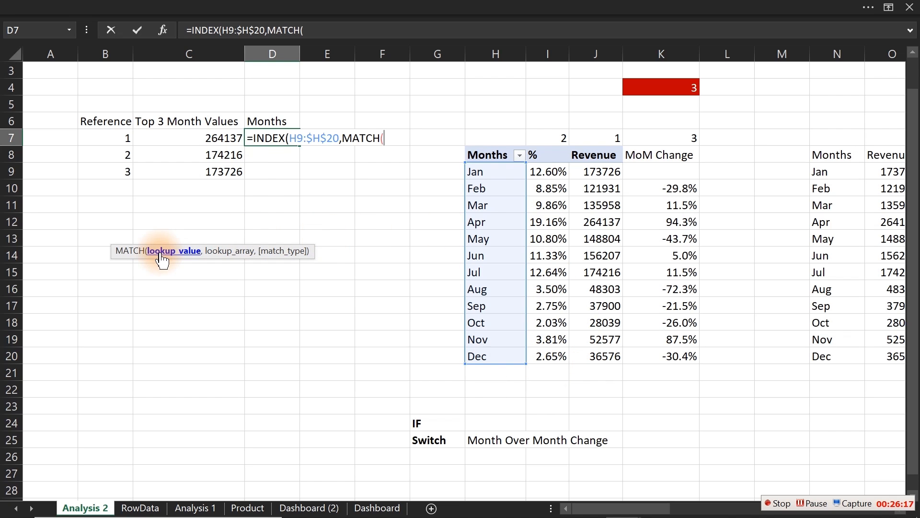
left_click(220, 138)
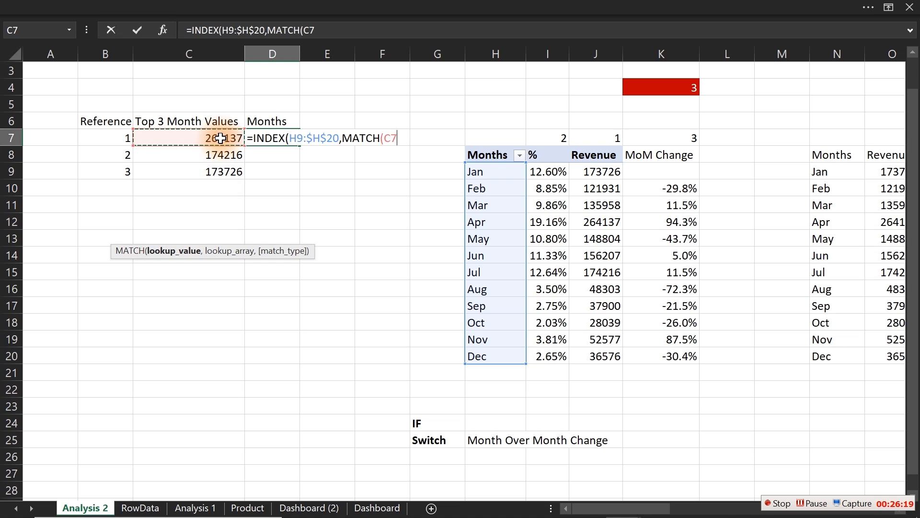
type(",")
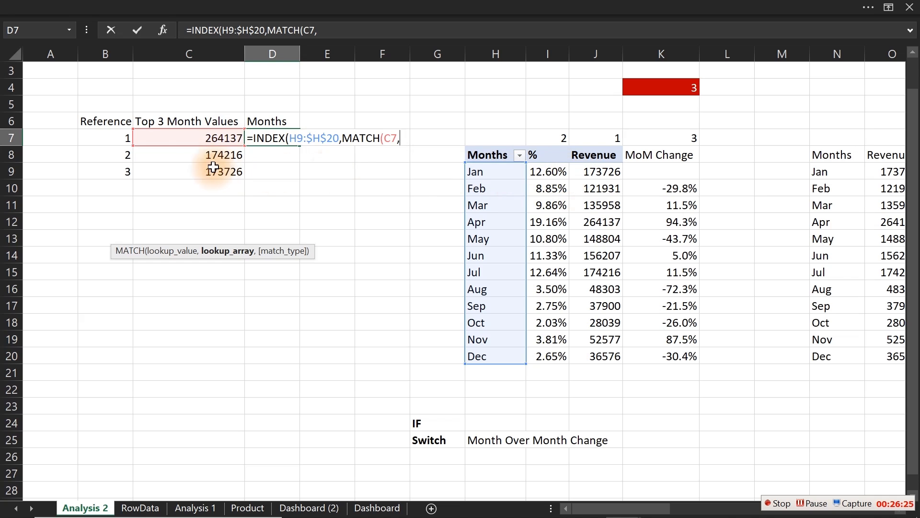
left_click(604, 173)
left_click_drag(604, 174, 600, 367)
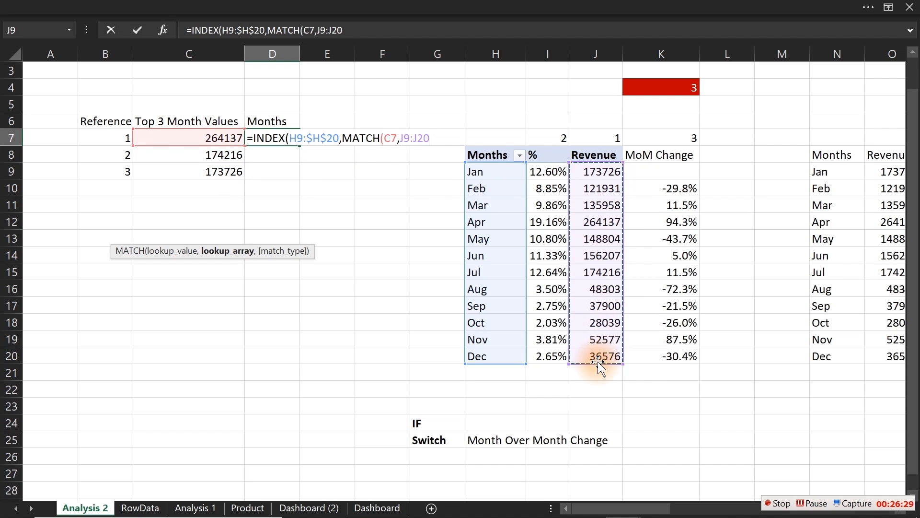
key("F4")
type(",")
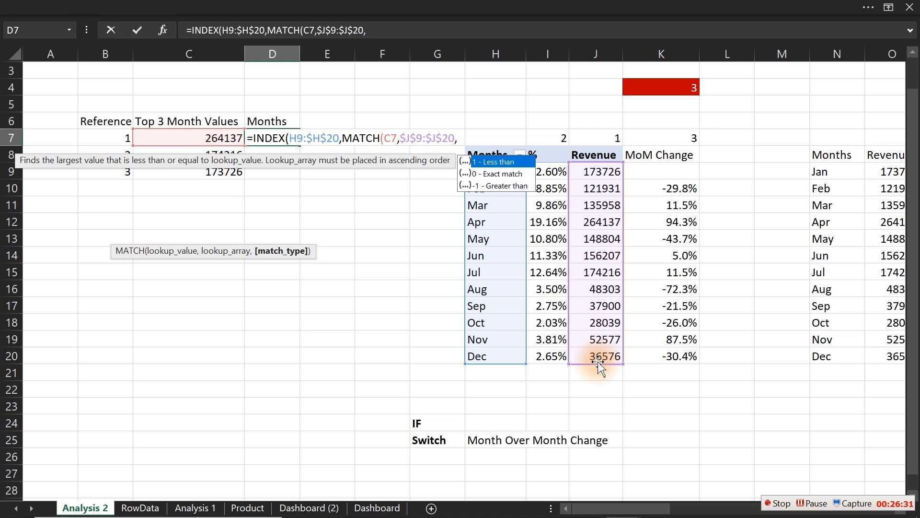
type("0)")
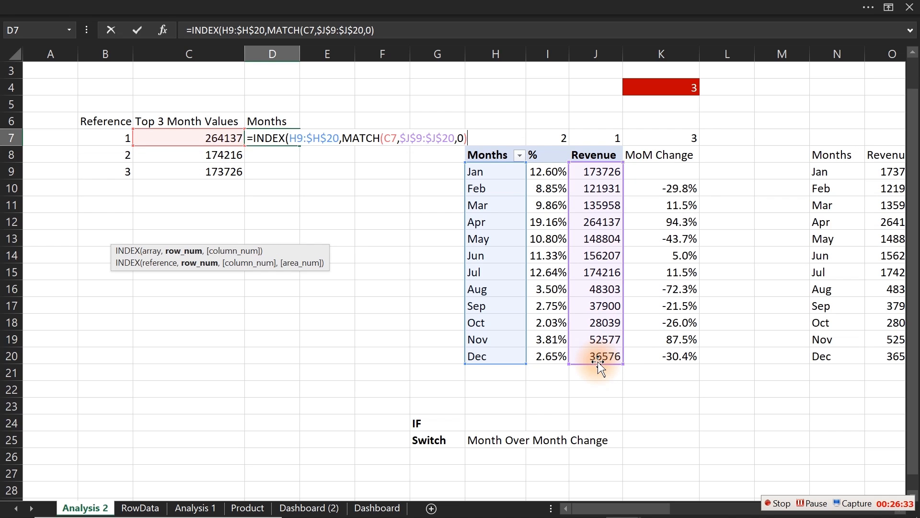
type(")")
key("Return")
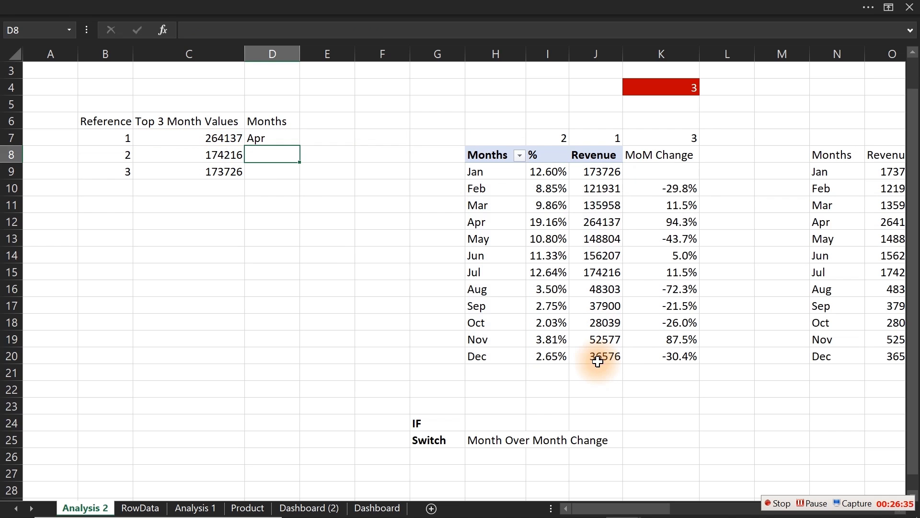
left_click(285, 138)
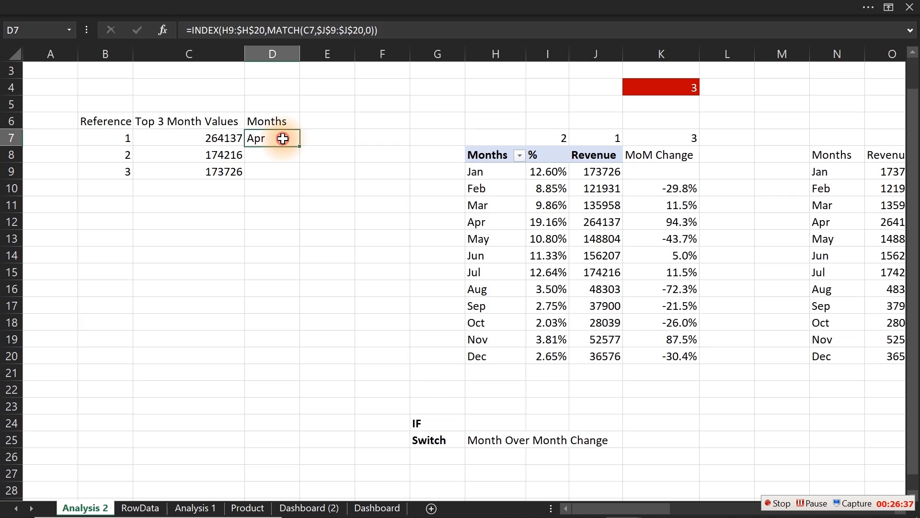
left_click_drag(299, 145, 293, 179)
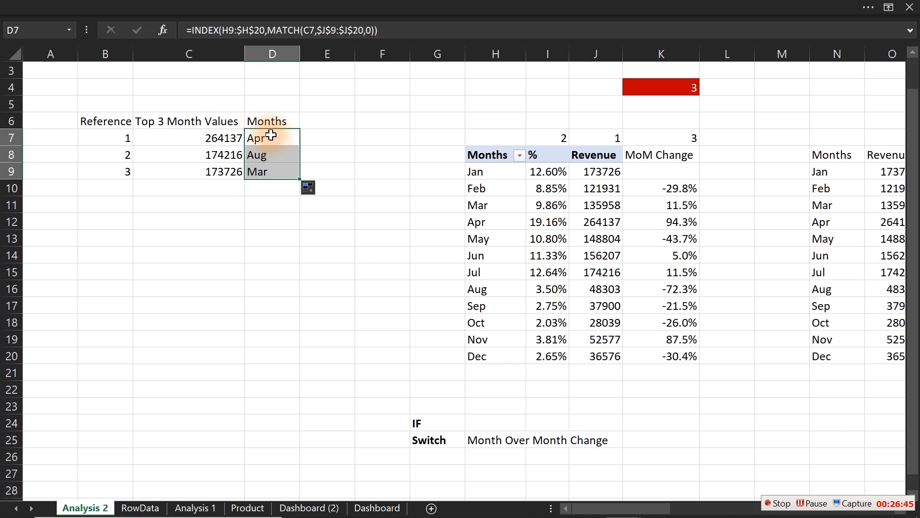
- Enter the label "Percentage contribution" in B11, beneath the top-three table
left_click(113, 208)
type("Pa")
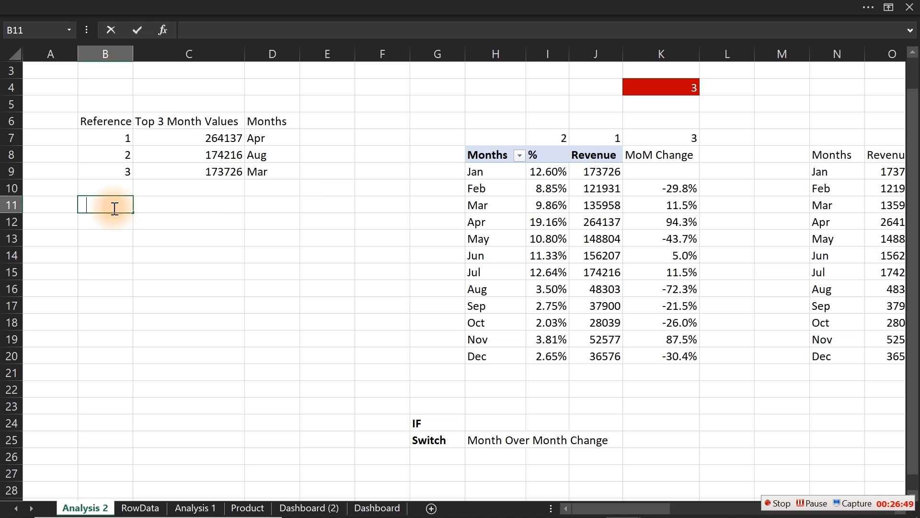
key("BackSpace")
type("ercentage contri")
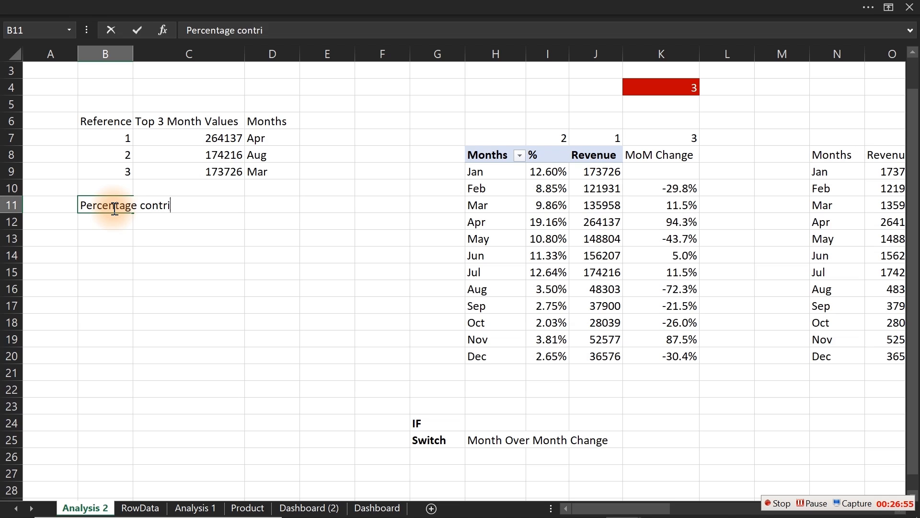
type("bution")
key("Return")
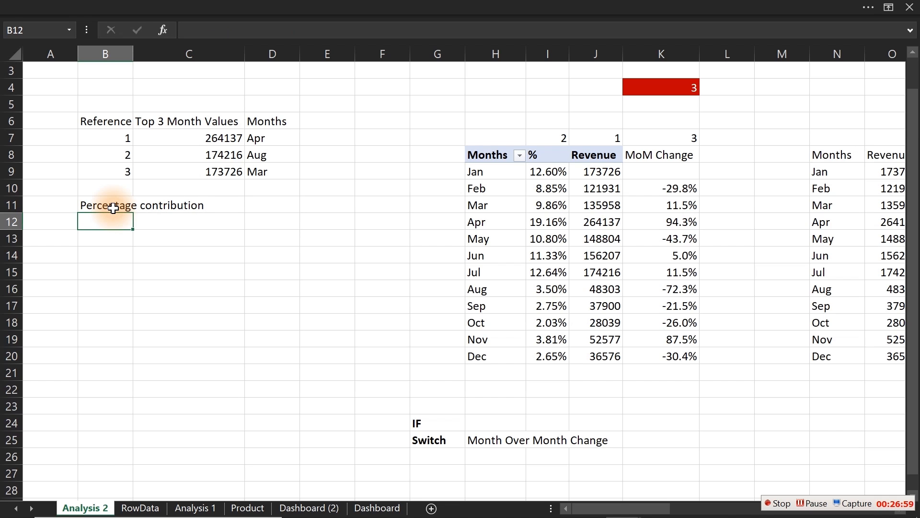
- Enter =SUM(C7:C9)/SUM(J9:J20) in B12 to compute the top three months' share of total revenue
type("=s")
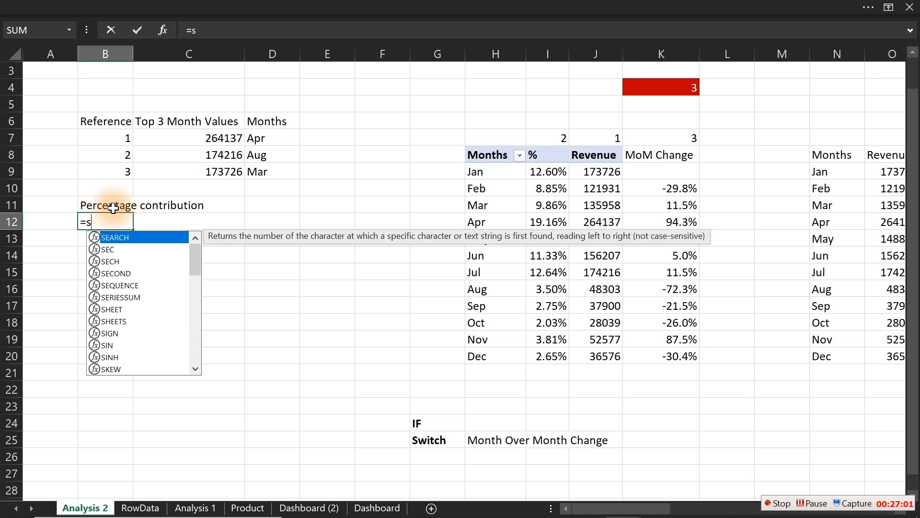
type("um")
key("Tab")
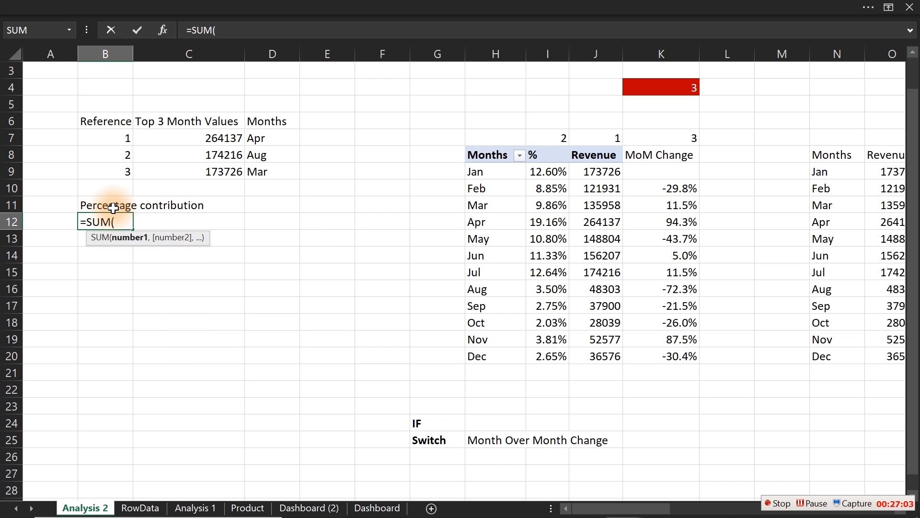
left_click_drag(228, 138, 228, 171)
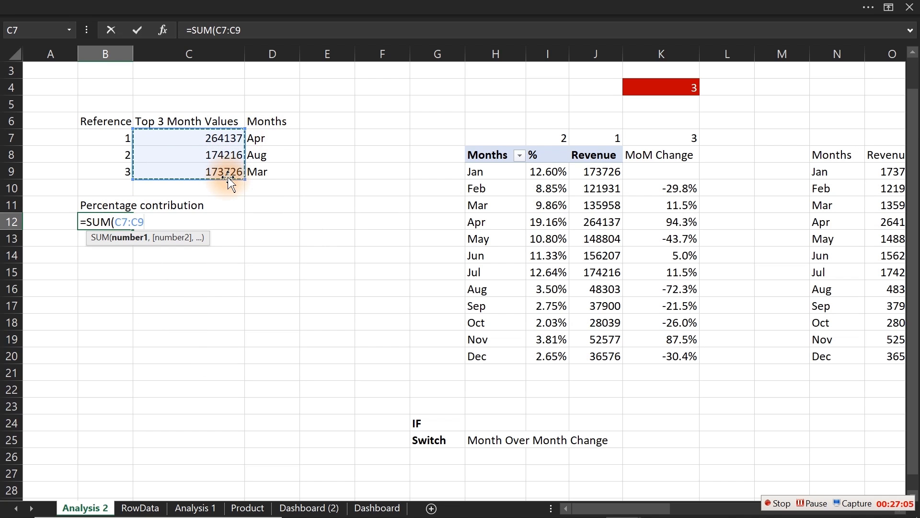
type(")/")
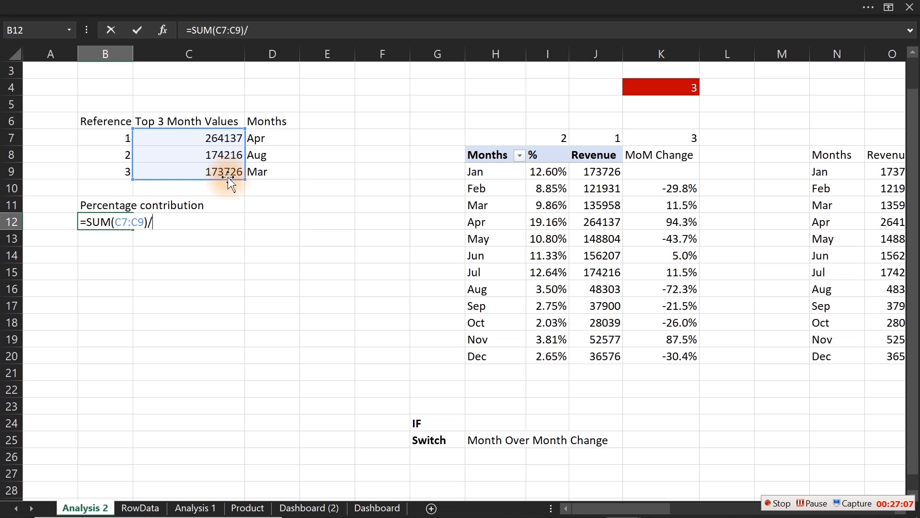
type("sum")
key("Tab")
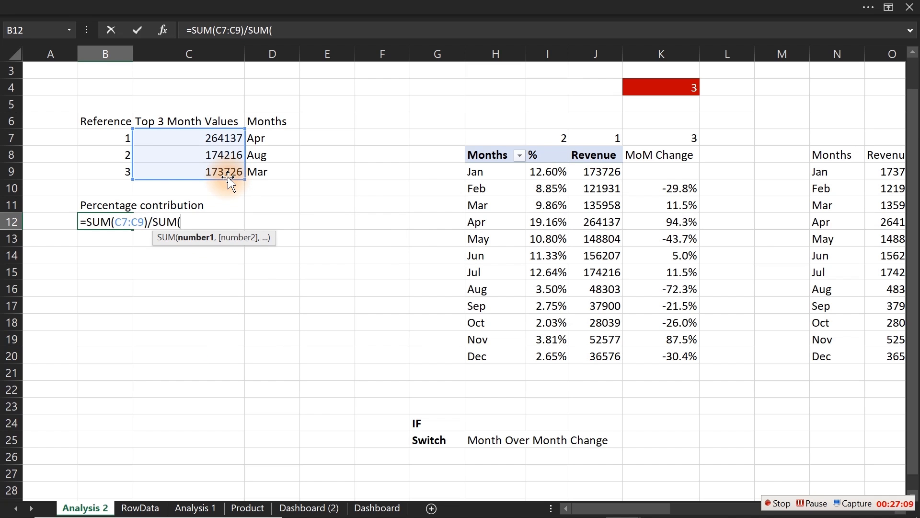
left_click_drag(594, 169, 607, 349)
type(")")
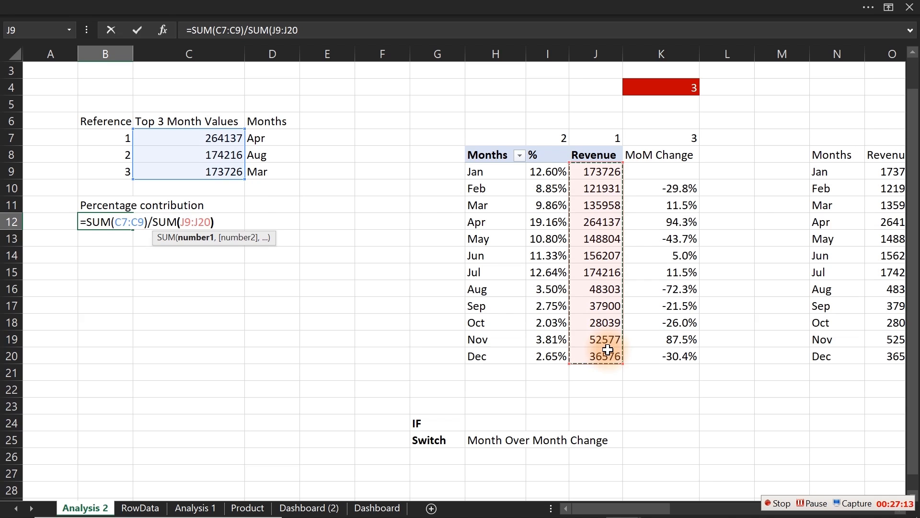
key("ctrl+Return")
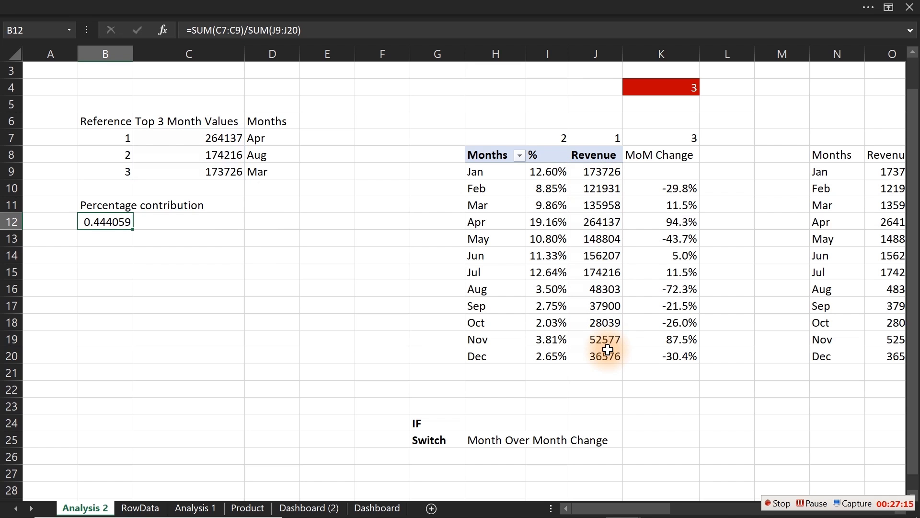
- Format the contribution value in B12 as a percentage with one decimal place
key("ctrl+1")
left_click(593, 202)
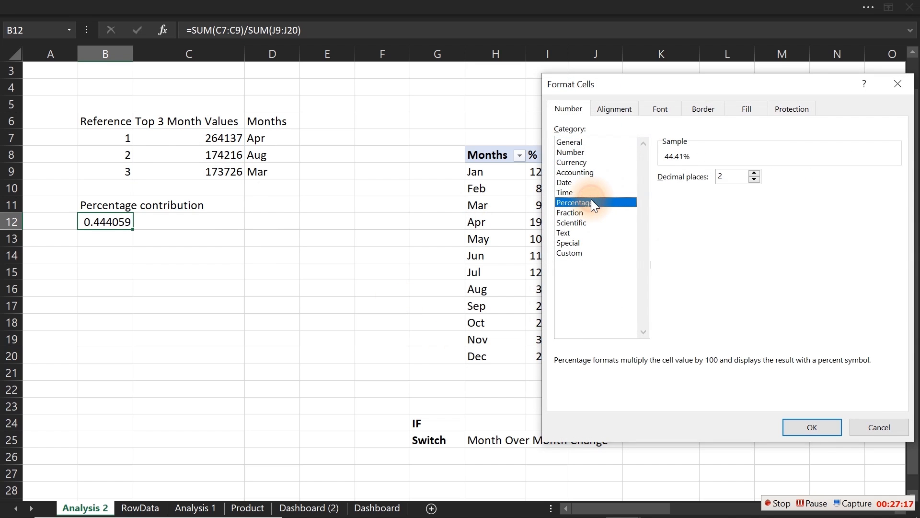
left_click(802, 422)
- Enter the label "Caption:" in B21 and make it bold
left_click(219, 316)
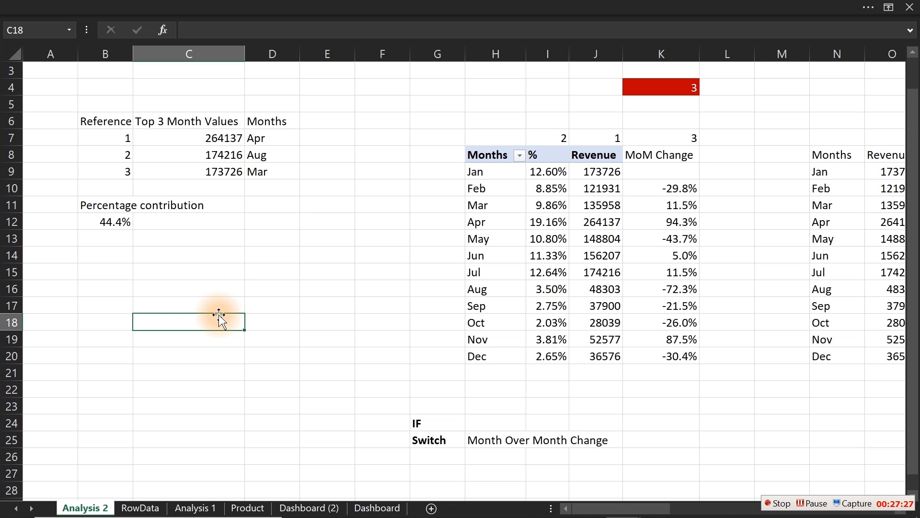
left_click(91, 386)
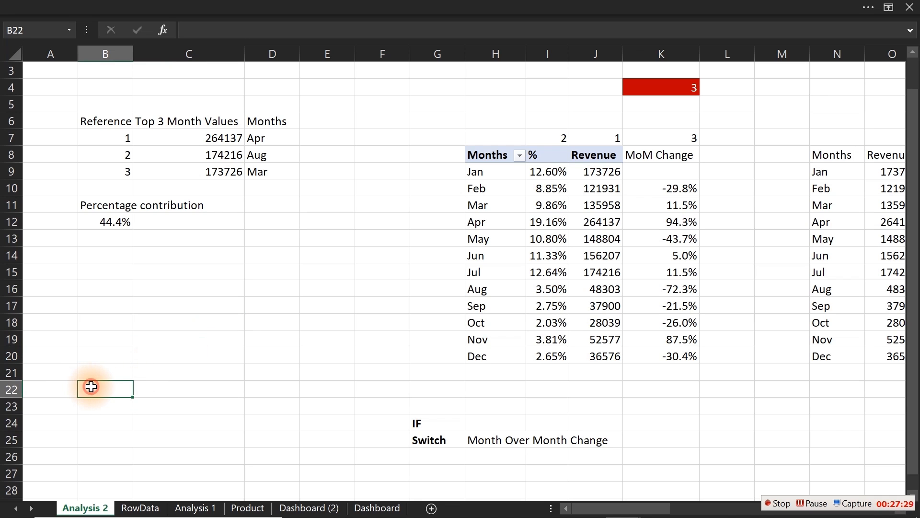
left_click(98, 365)
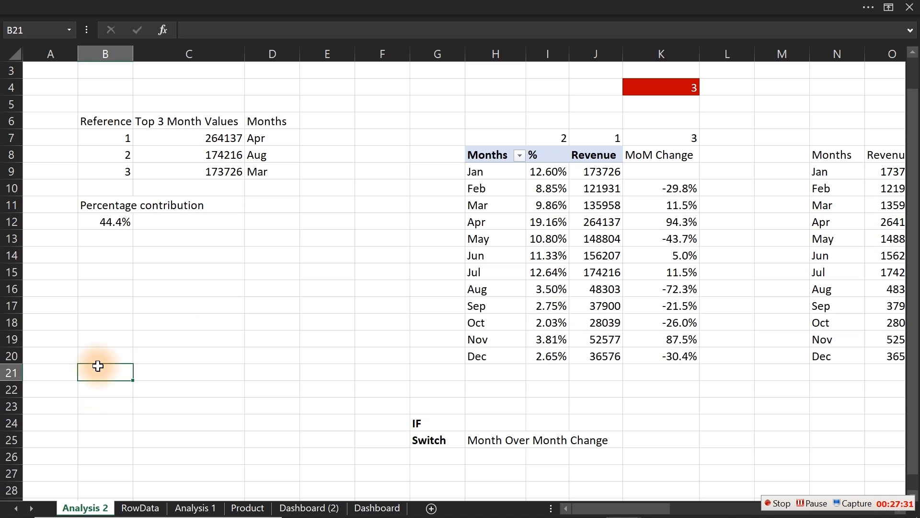
type("Caption:")
key("ctrl+Return")
key("ctrl+b")
key("Return")
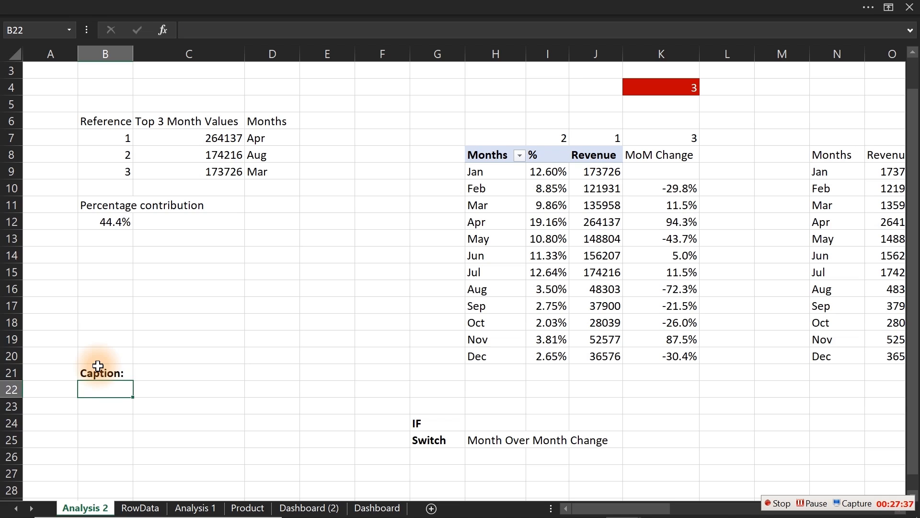
- Begin a TEXTJOIN formula in B22 with a single space as the delimiter and the ignore_empty argument left blank
type("=\"")
key("BackSpace")
type("Text")
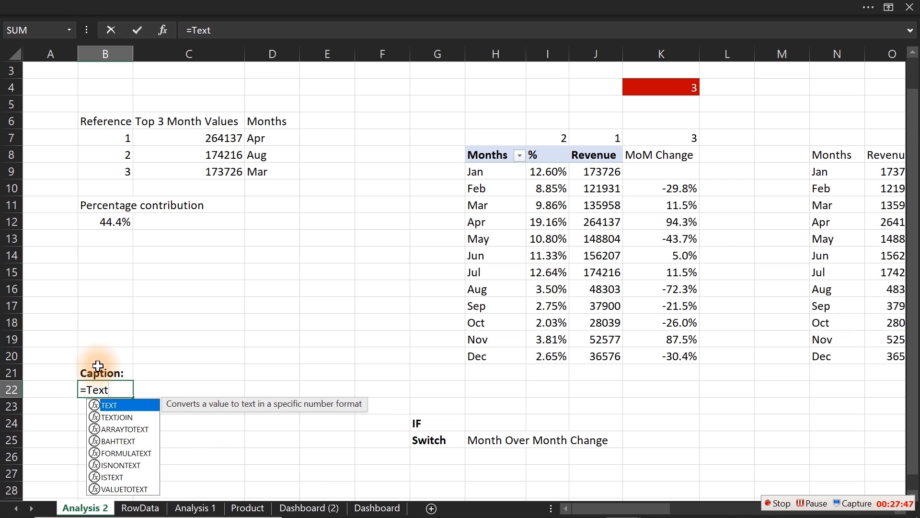
key("Down")
key("Tab")
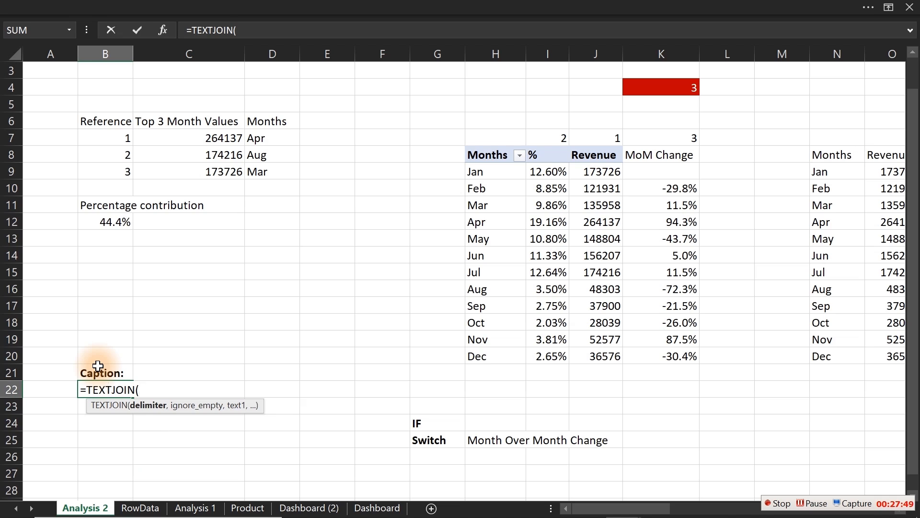
type(",")
key("BackSpace")
type("\" \",")
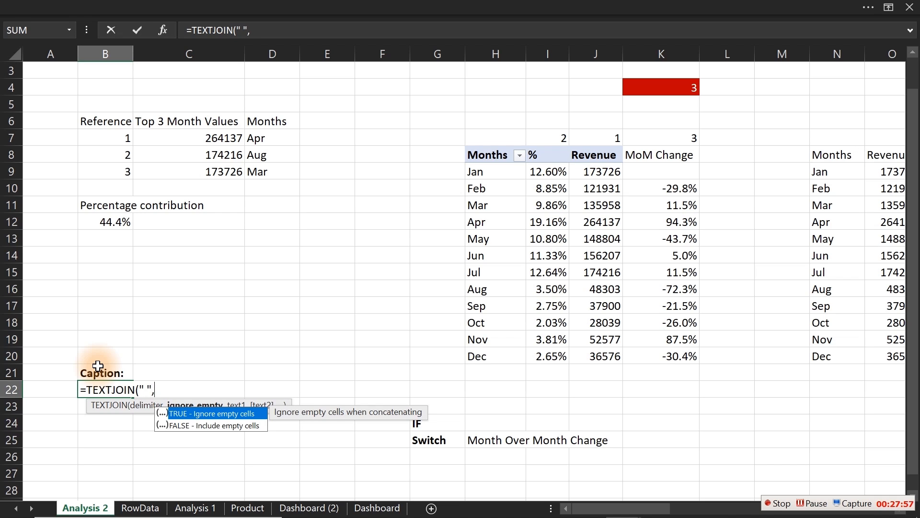
type(",")
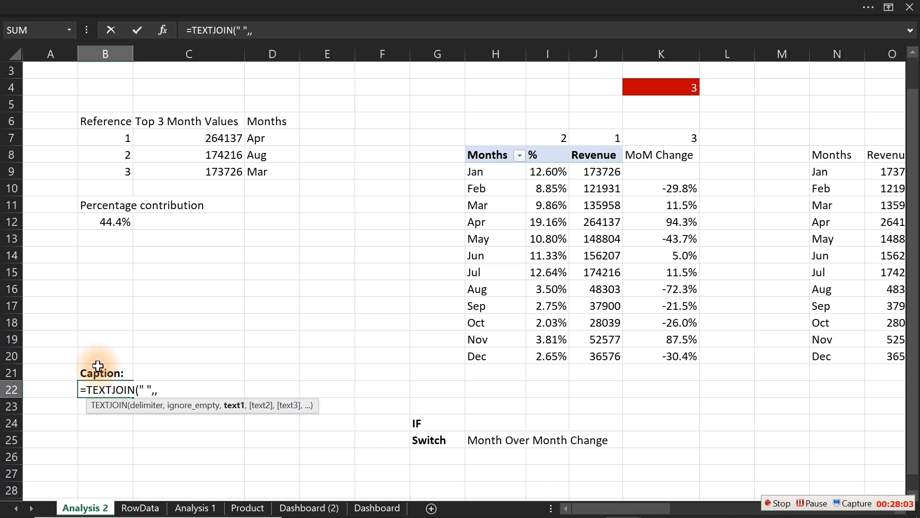
- Add "The month of", D7, a quoted comma, D8, "and" and D9 as text arguments of B22's TEXTJOIN formula
type("\"The month of ")
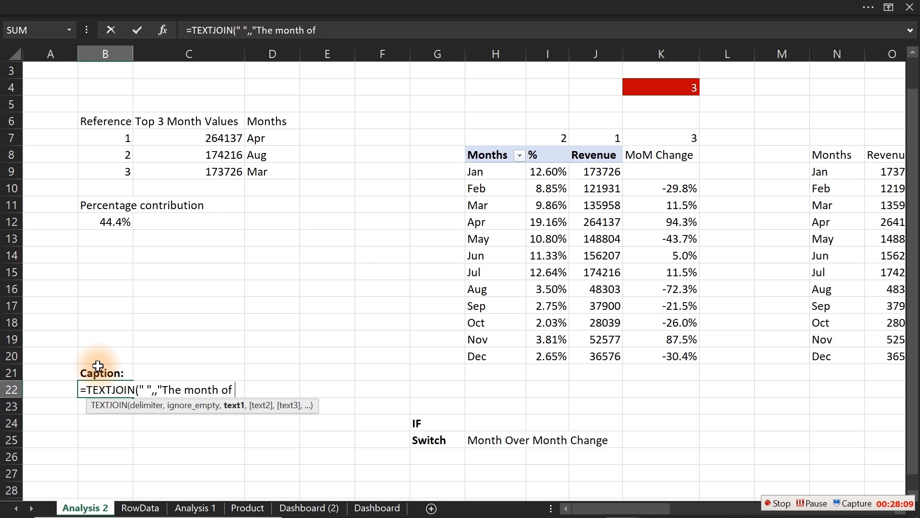
type("\",")
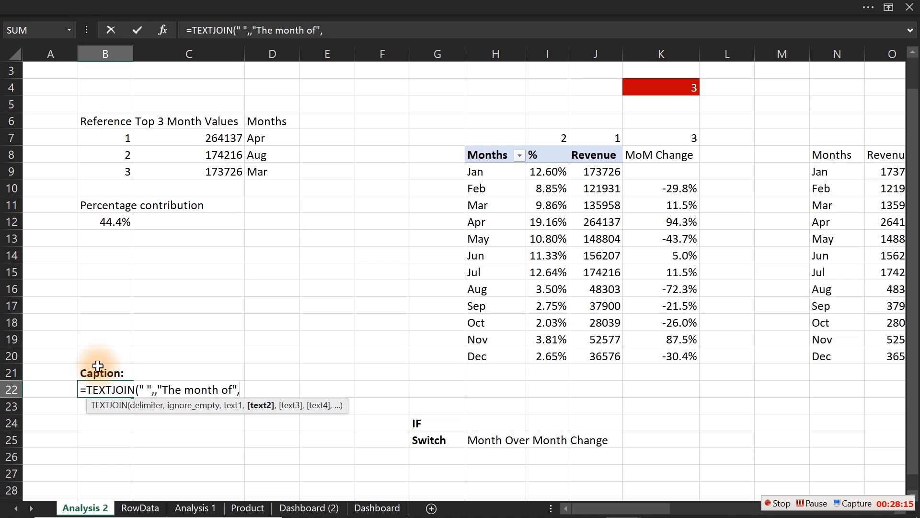
left_click(271, 140)
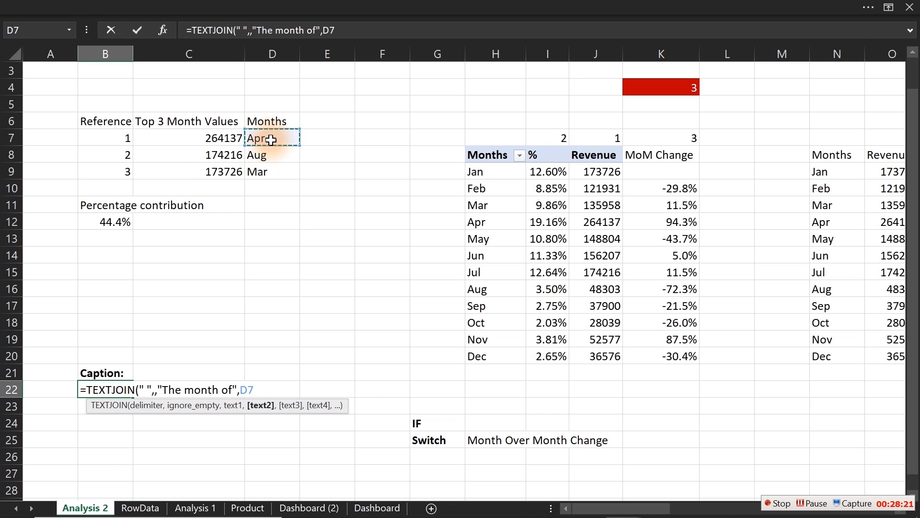
type(",")
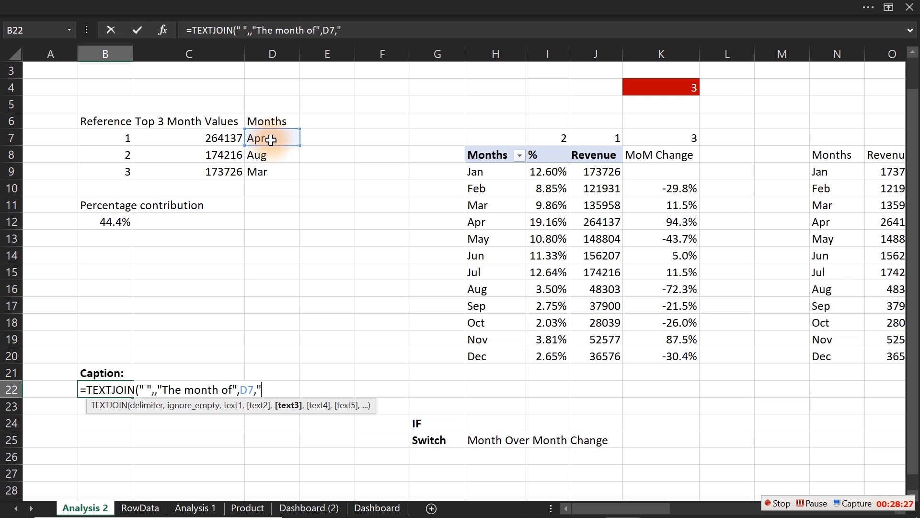
type(",\",\",")
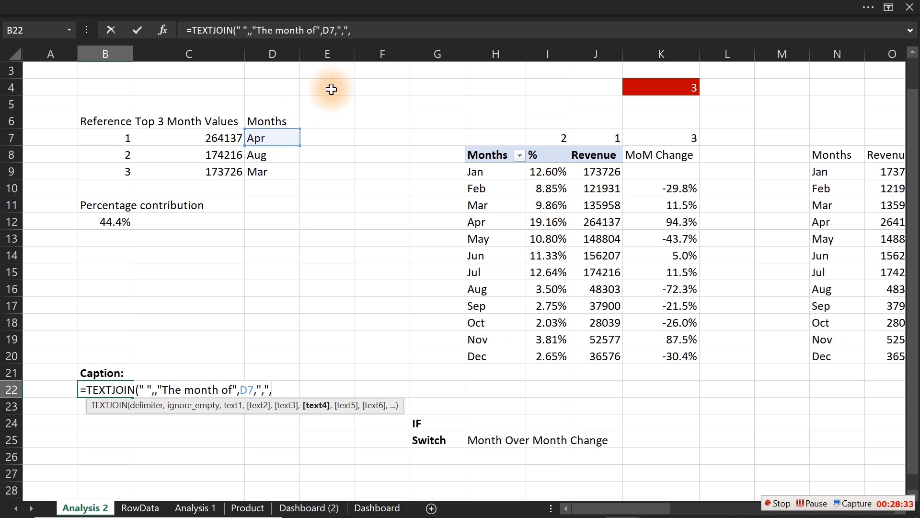
left_click(279, 154)
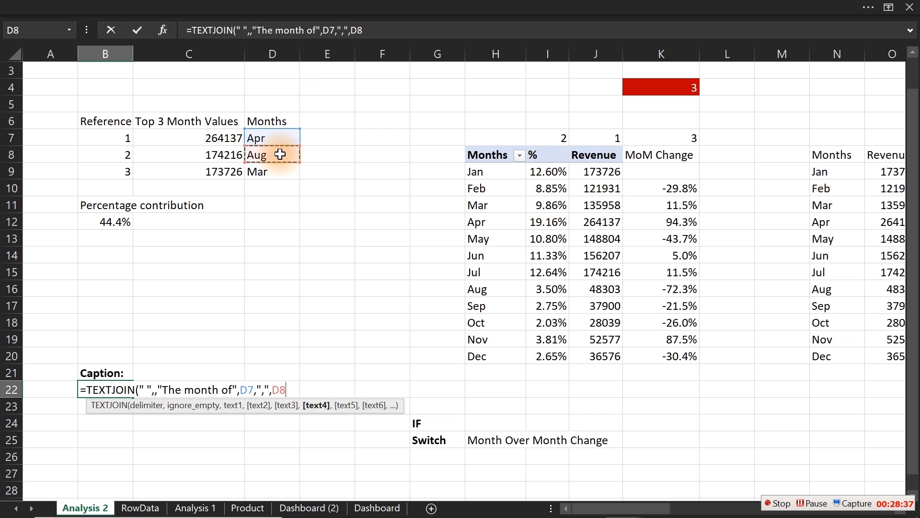
type(",")
type("\"a")
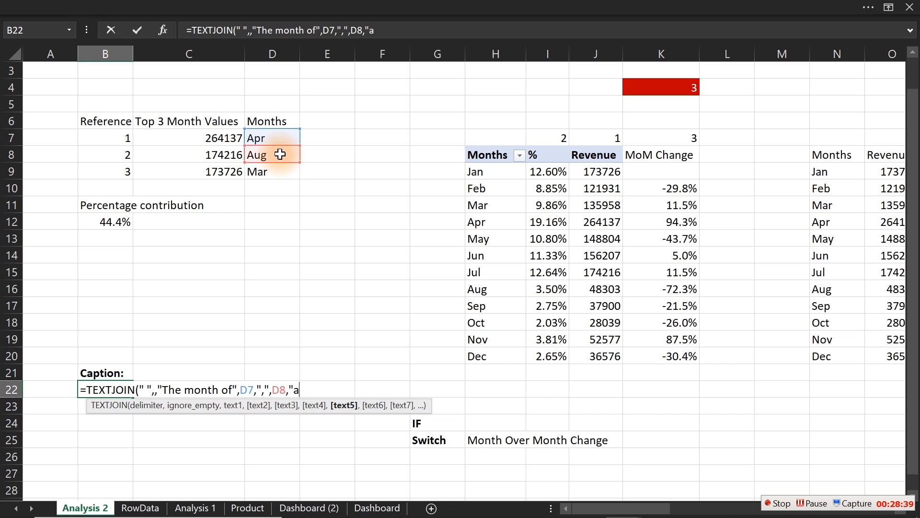
type("nd\",")
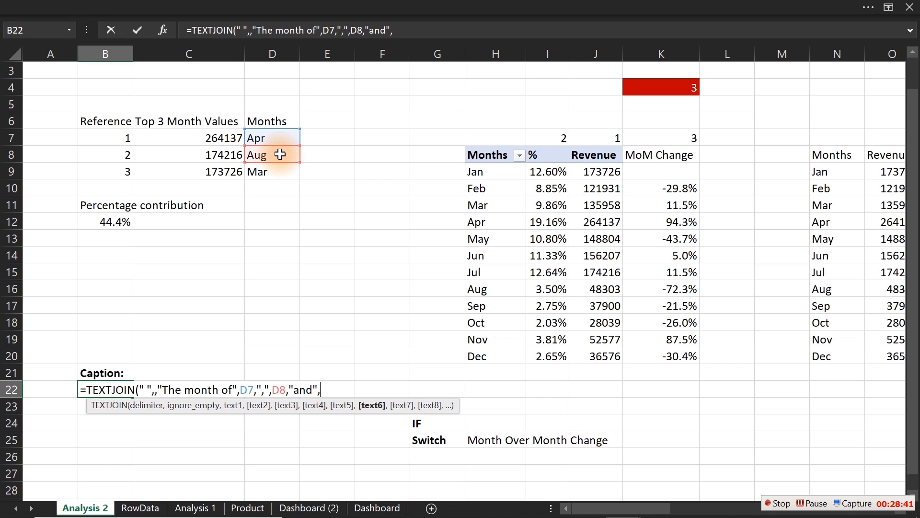
left_click(280, 170)
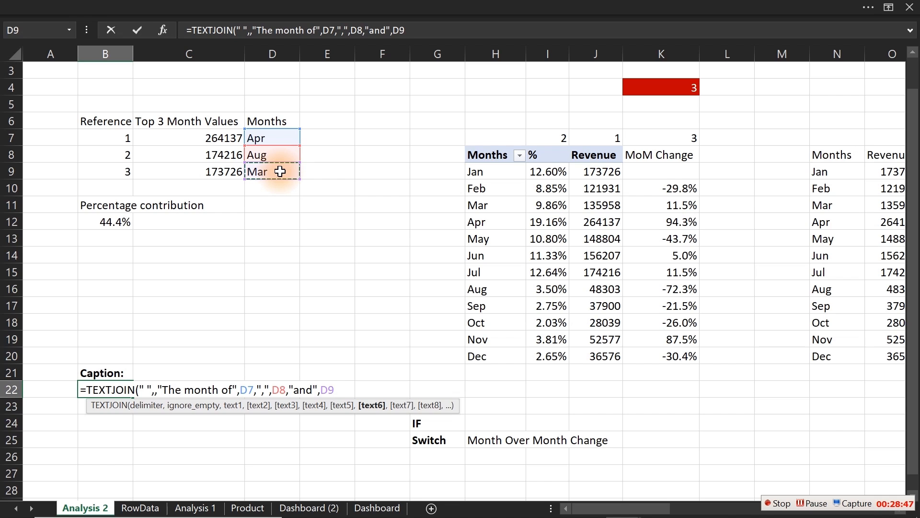
- Append the text argument "which were our top performing month generated up to" after D9 in B22's TEXTJOIN formula
type(",\"")
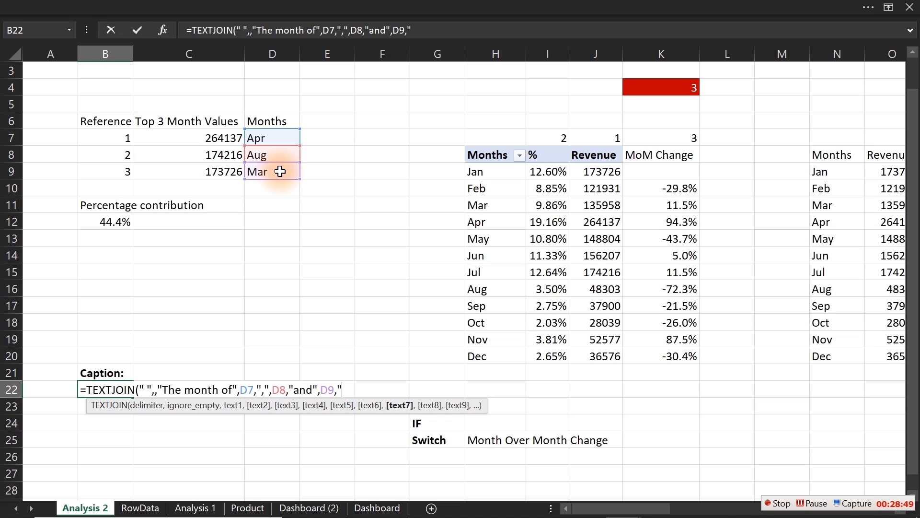
type("whi")
type("ch")
type(" were o")
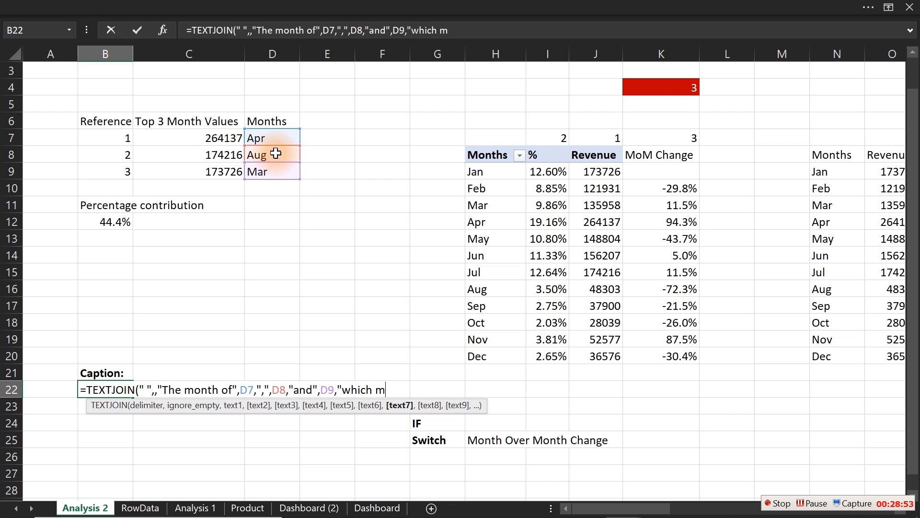
type("ut")
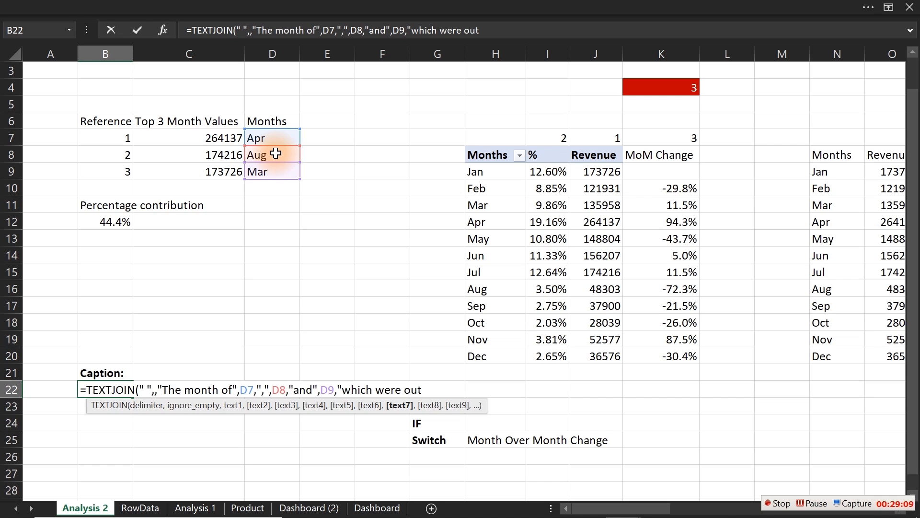
key("BackSpace")
type("r top perco")
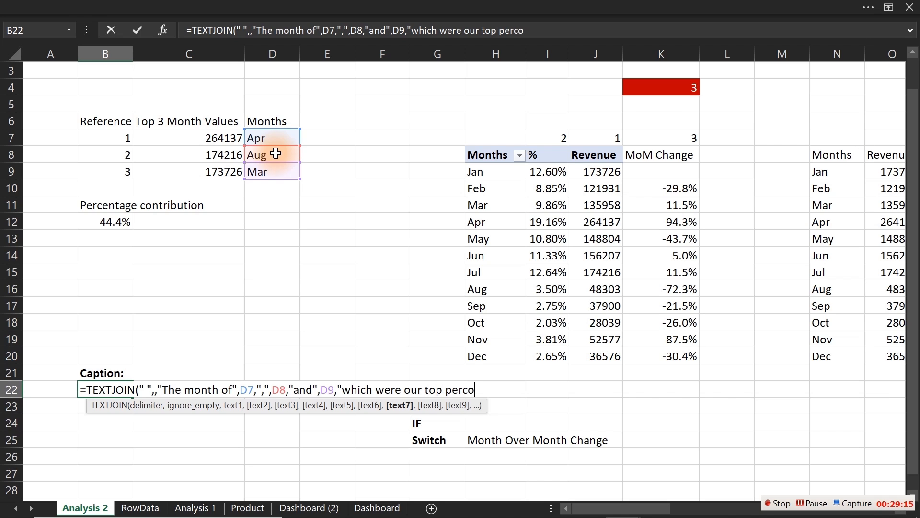
key("BackSpace")
key("BackSpace")
type("forming ")
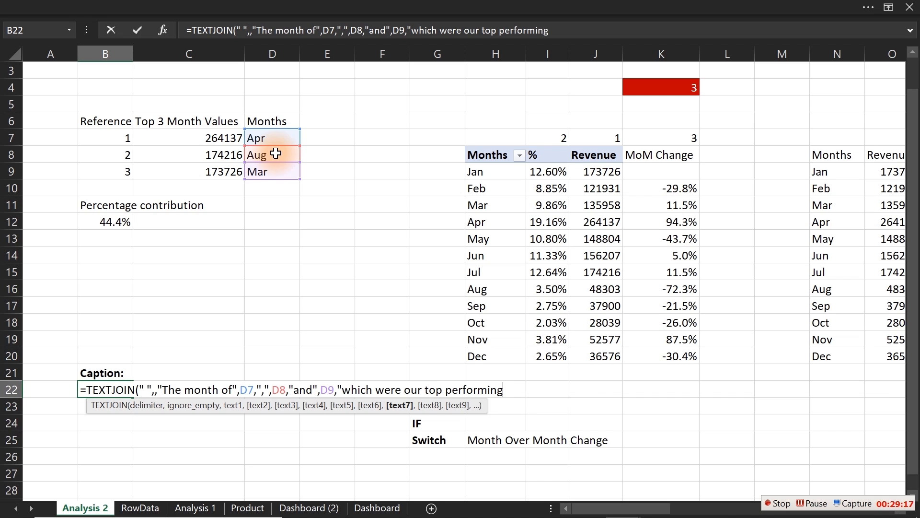
type("u")
key("BackSpace")
type("month generat")
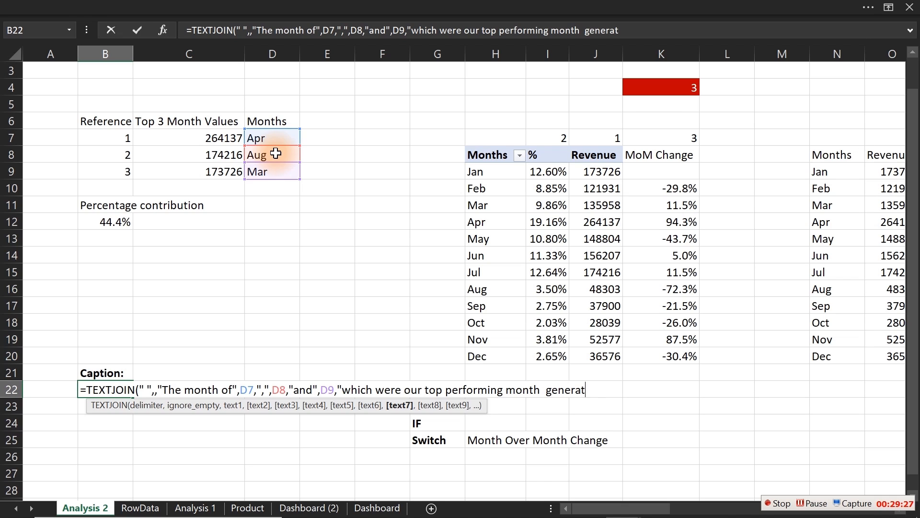
type("ed up to \"")
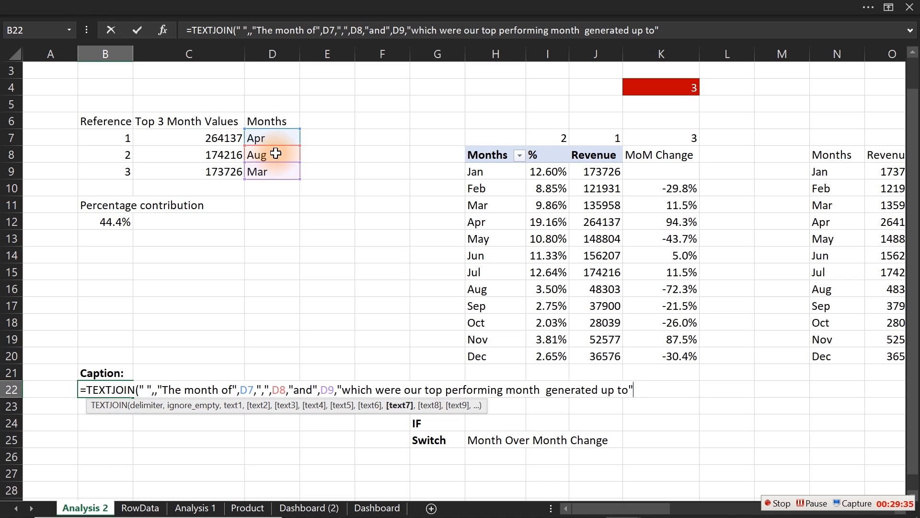
- Add TEXT(B12,"0.0") as the next text argument of B22's TEXTJOIN formula
type(",")
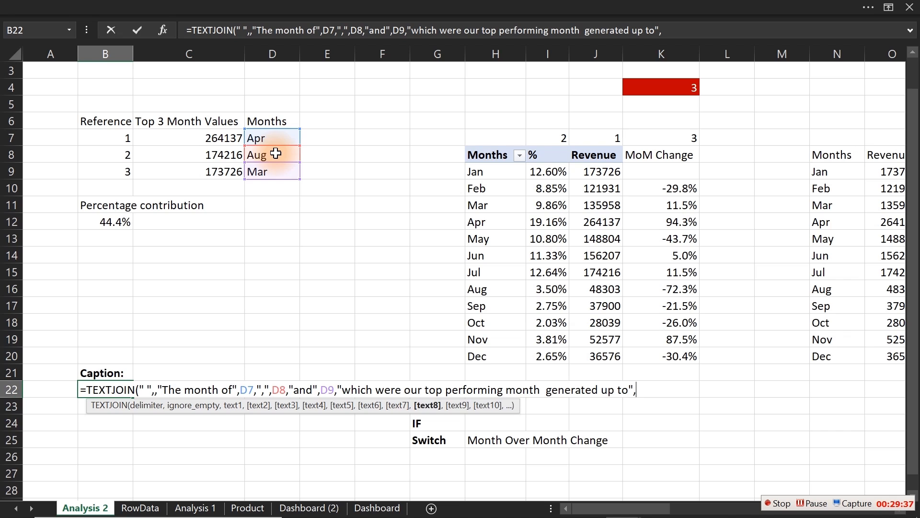
type("tex")
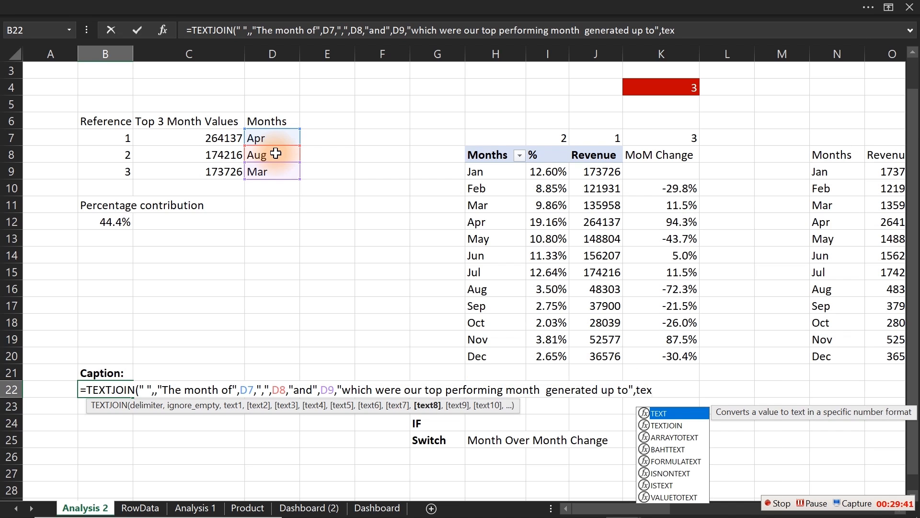
key("Tab")
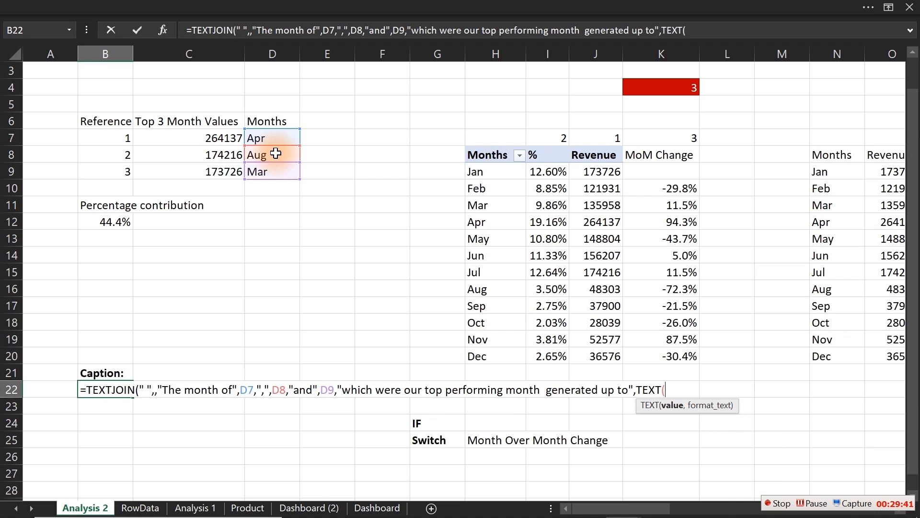
left_click(104, 222)
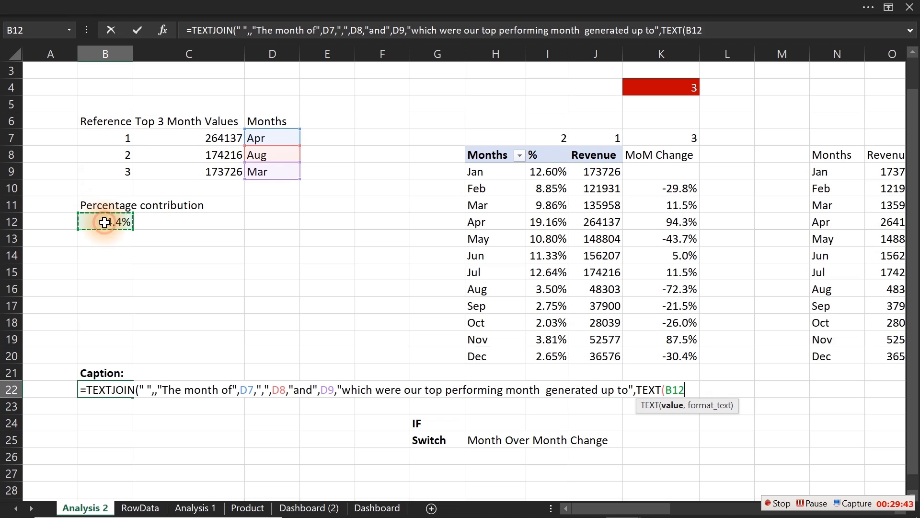
type(",")
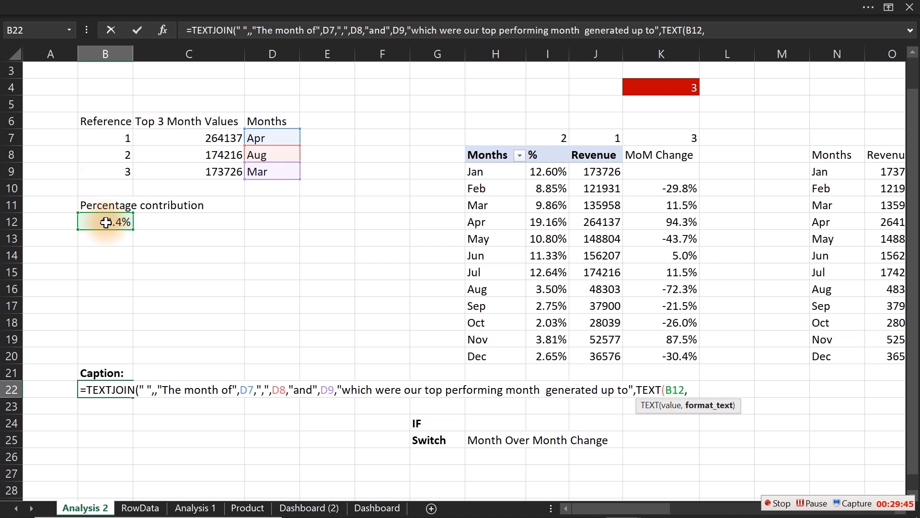
type("\"0.0\")")
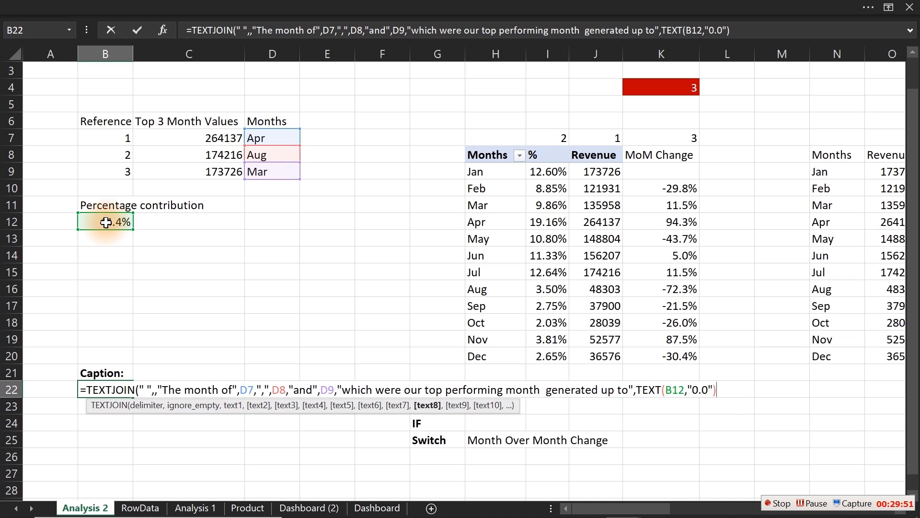
- Append the text argument "of our revenue" and complete B22's TEXTJOIN formula
type(",")
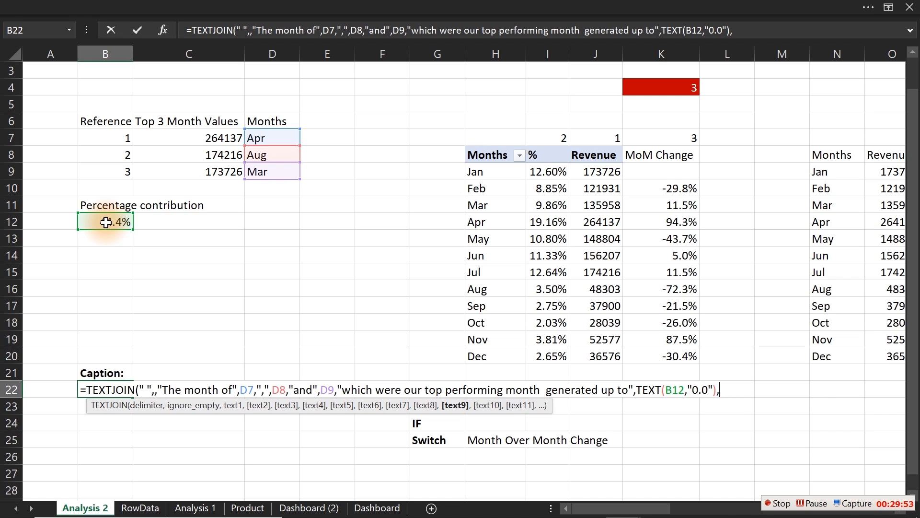
type("\"of our reven")
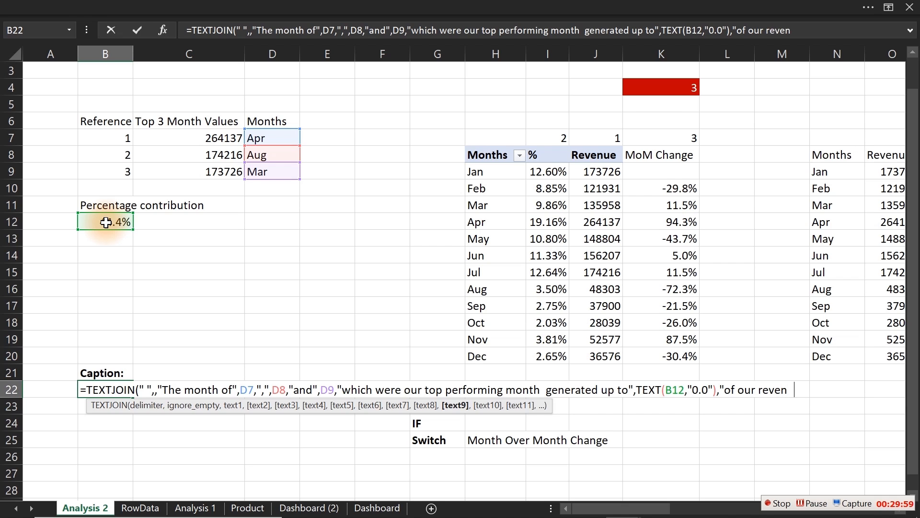
type("ue\"")
key("Return")
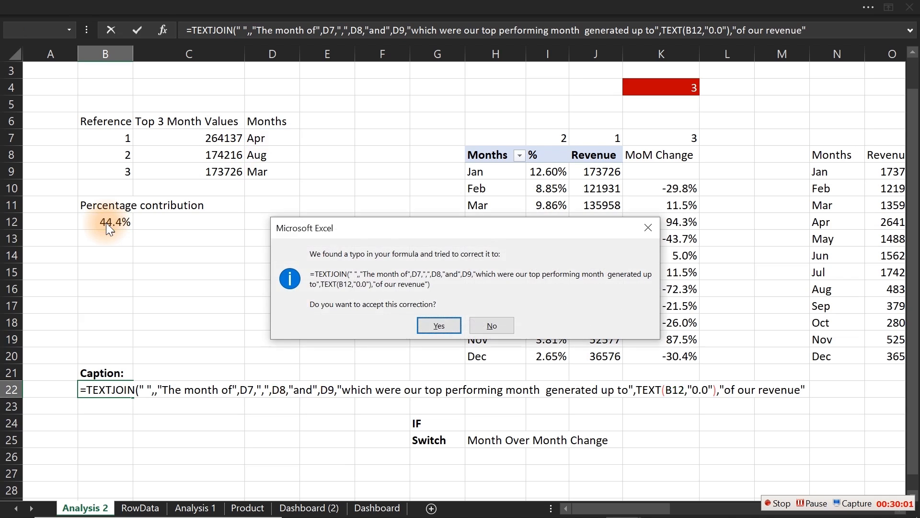
key("Return")
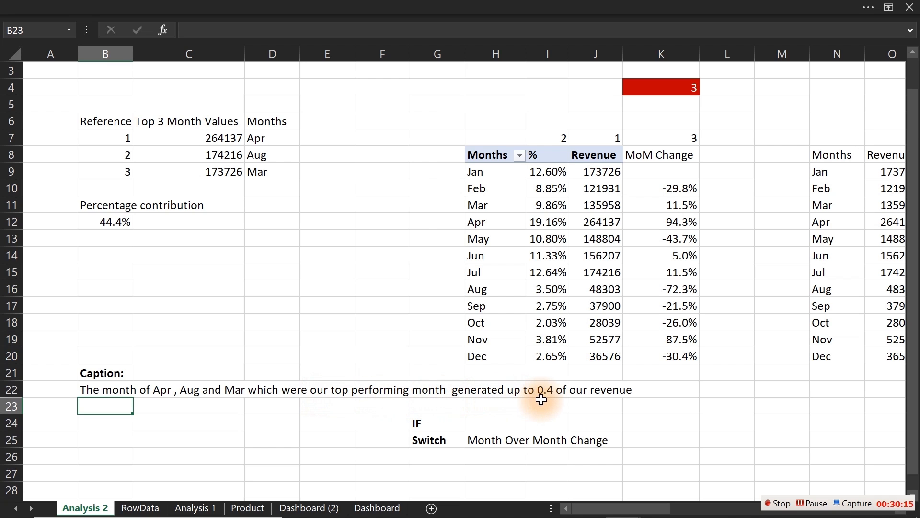
- Change the TEXT number format in B22's caption formula to "0.0%"
double_click(110, 390)
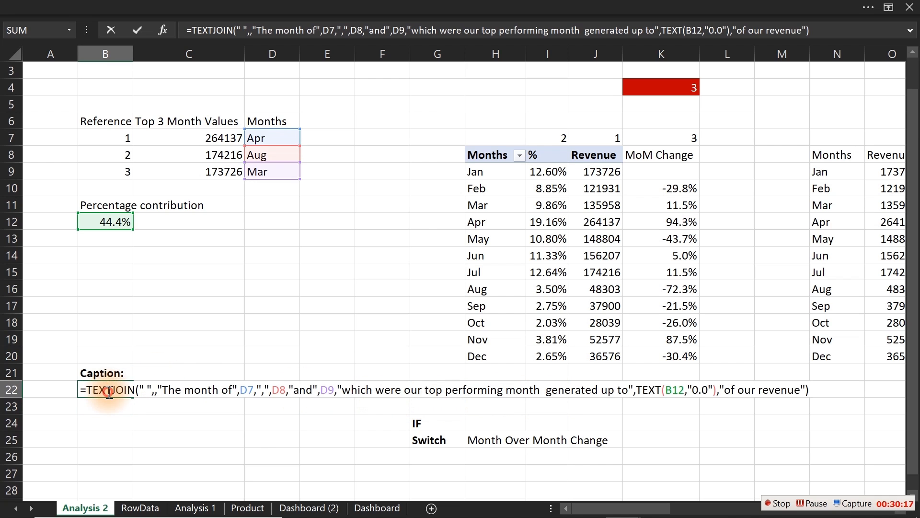
left_click(707, 389)
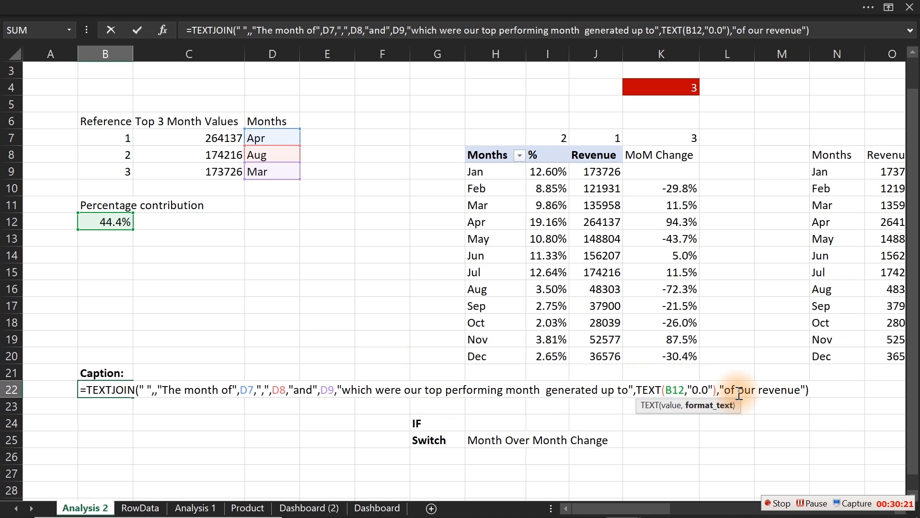
type("%")
key("Return")
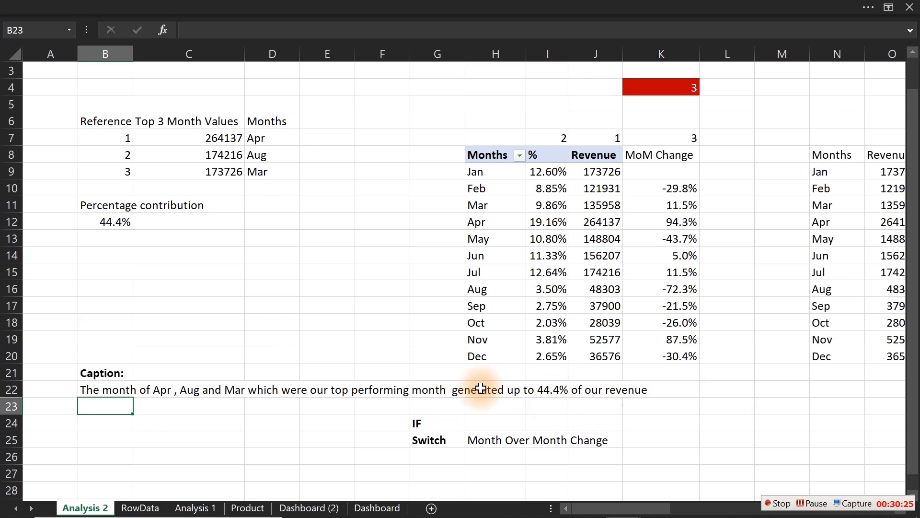
- Link the lower text box of the Dashboard (2) month chart to 'Analysis 2'!B22 and enlarge it to fit the whole caption
left_click(285, 509)
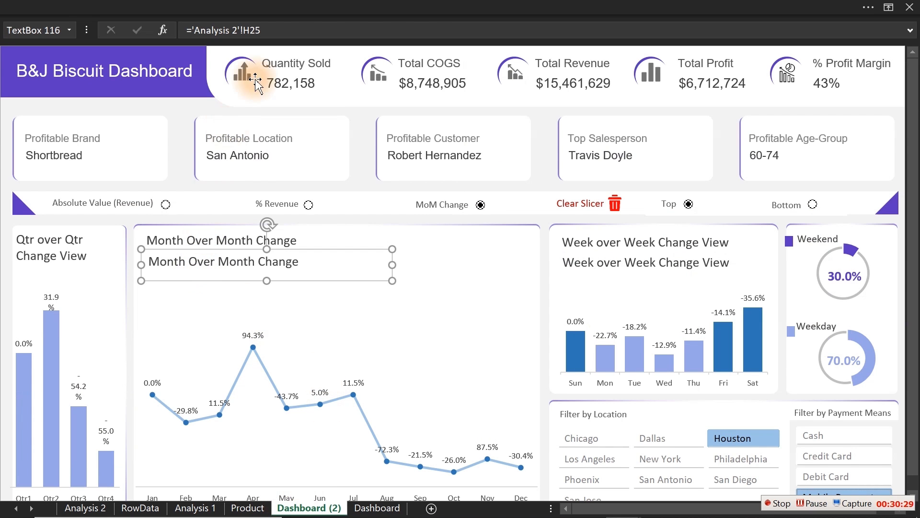
left_click(191, 30)
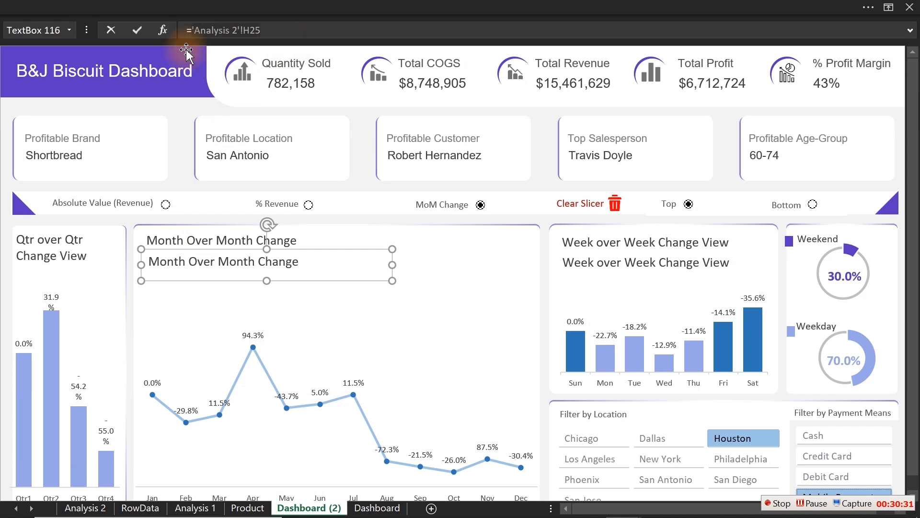
left_click(85, 508)
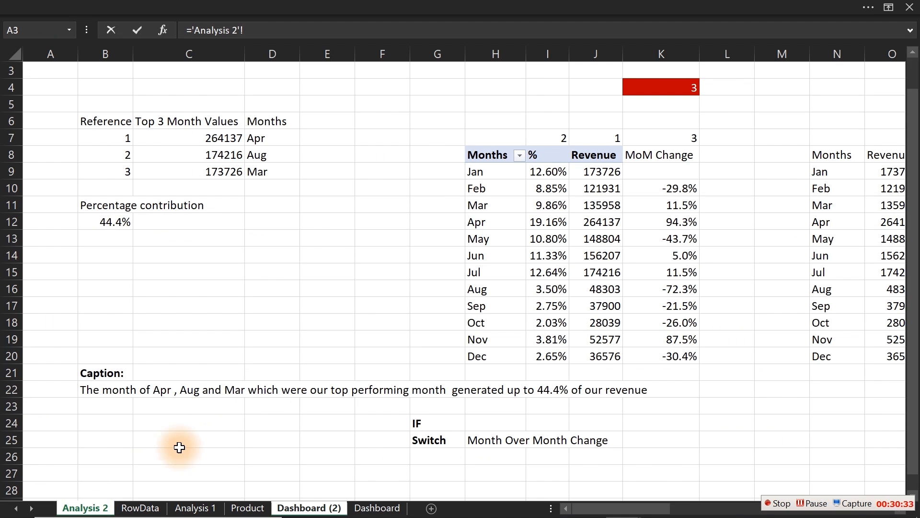
left_click(102, 389)
key("Return")
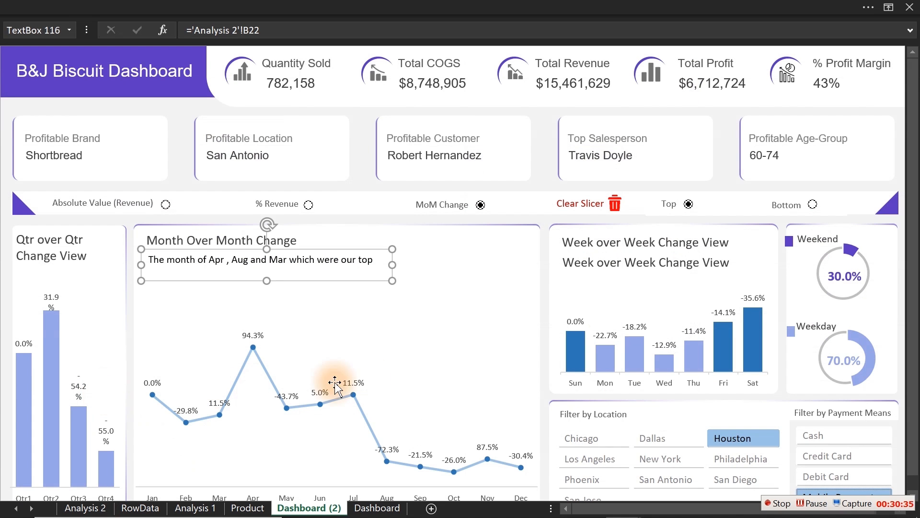
left_click_drag(392, 265, 425, 264)
left_click_drag(284, 281, 284, 290)
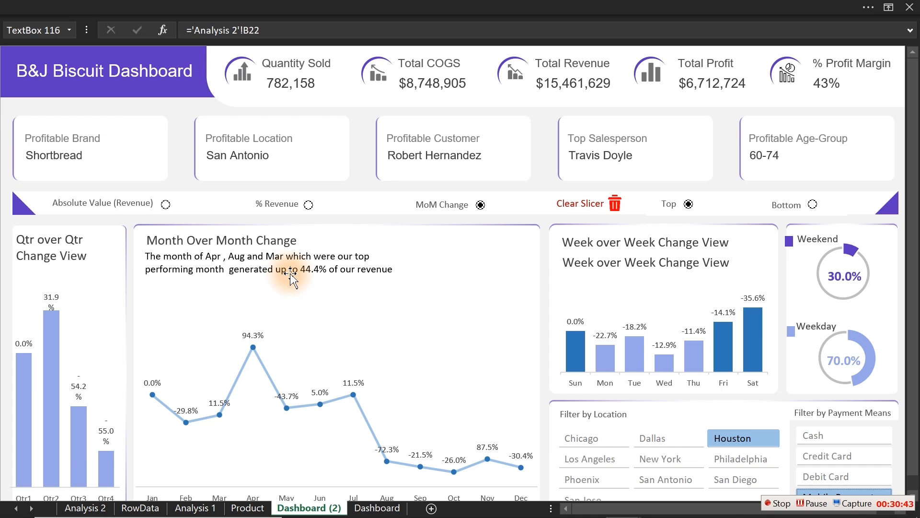
- Color the linked month caption text dark blue using the theme colors, then deselect the text box
left_click(149, 8)
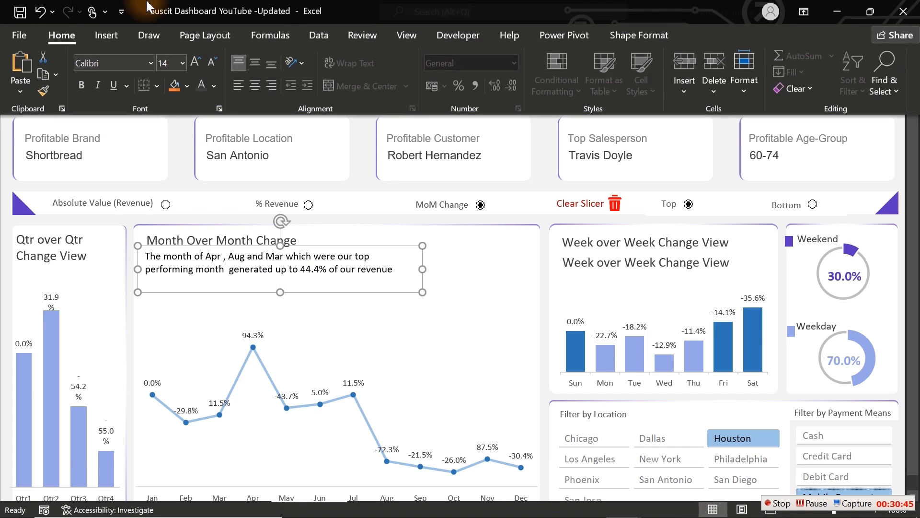
left_click(214, 86)
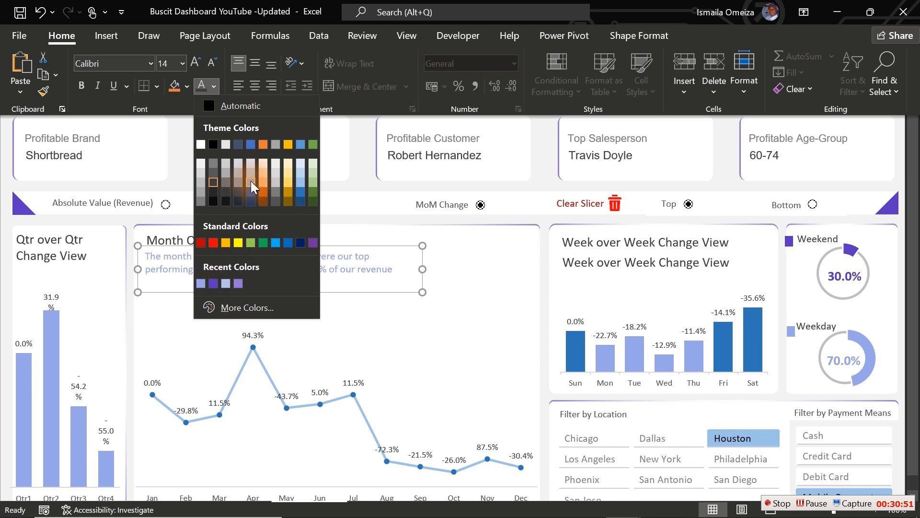
left_click(301, 194)
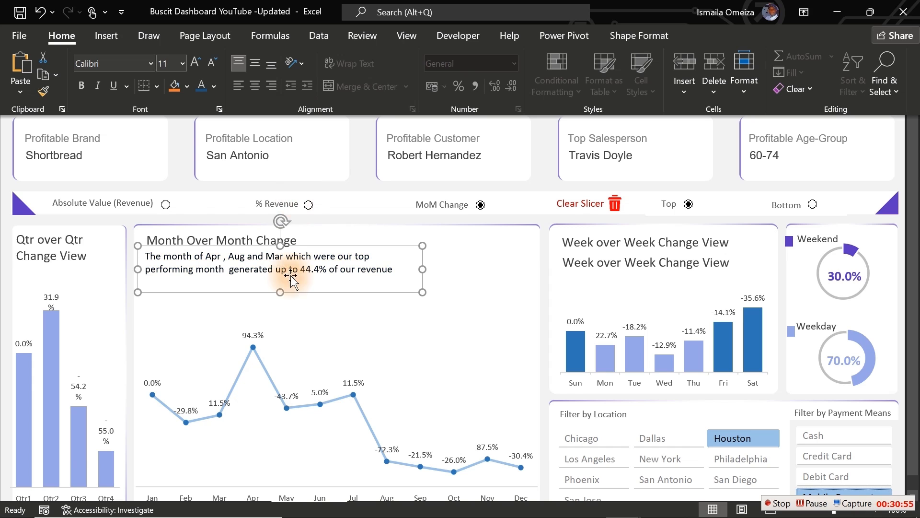
left_click(203, 87)
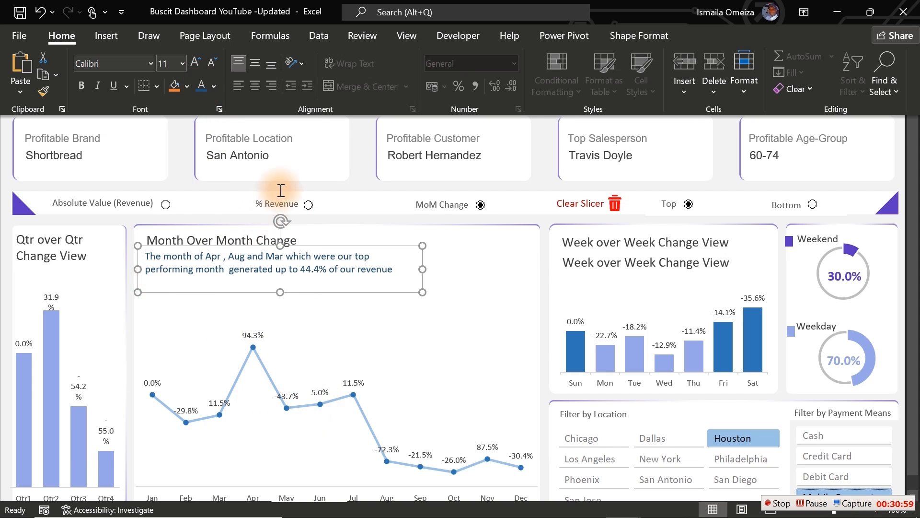
key("ctrl+shift+F1")
left_click(361, 165)
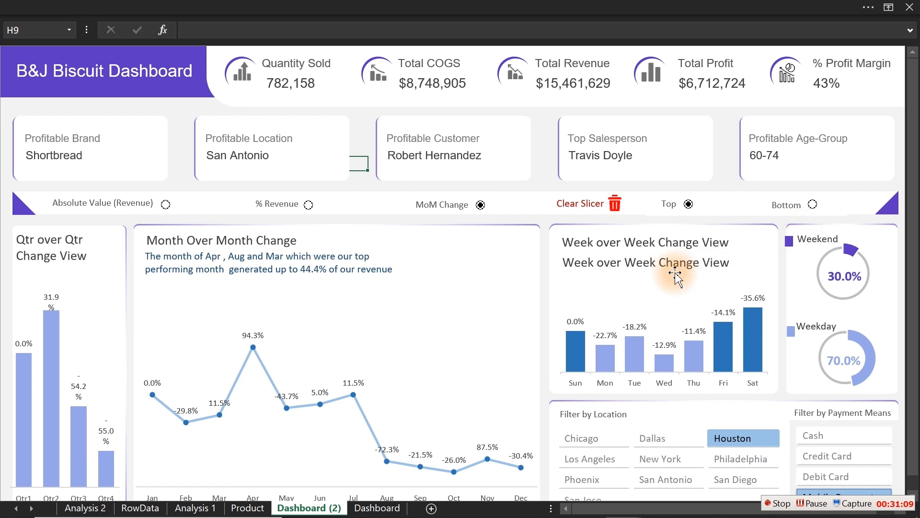
- Delete the Weekday doughnut chart and the chart overlapping it below the weekday tables on Analysis 2
left_click(664, 264)
left_click(86, 507)
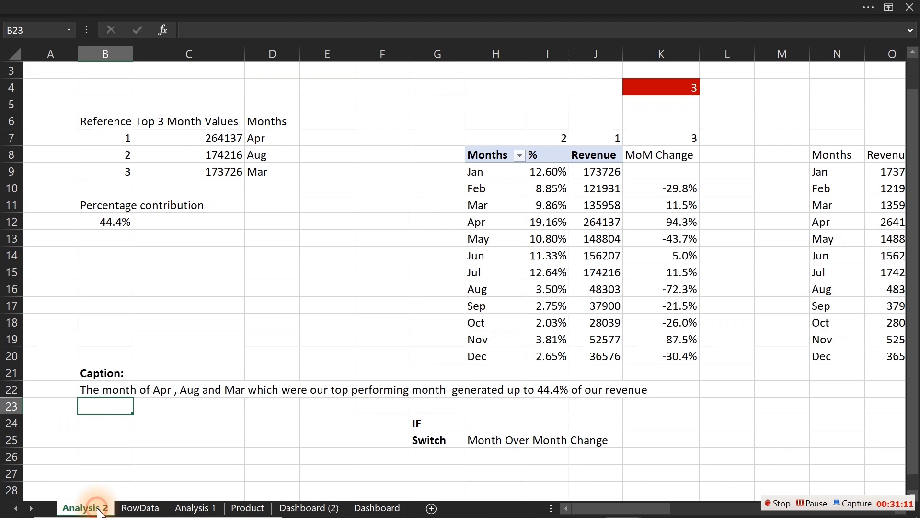
left_click(762, 228)
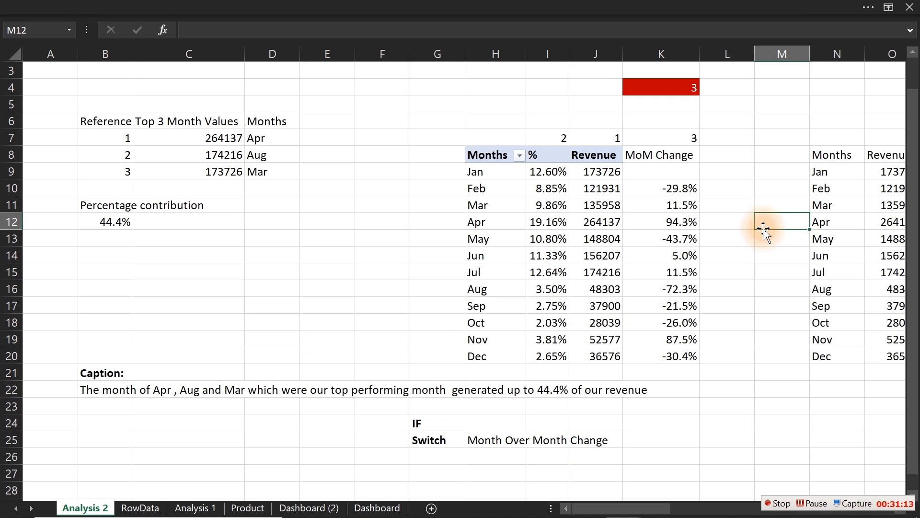
key("Right")
key("Right")
key("Right")
key("Right")
key("Right")
key("Right")
key("Right")
key("Right")
key("Right")
key("Right")
key("Right")
key("Right")
key("Right")
key("Right")
key("Right")
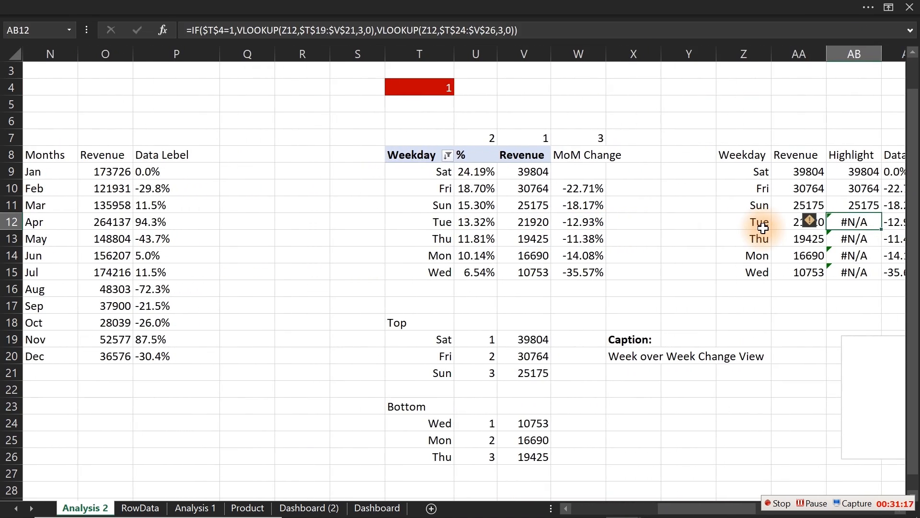
key("Right")
key("Right")
key("Right")
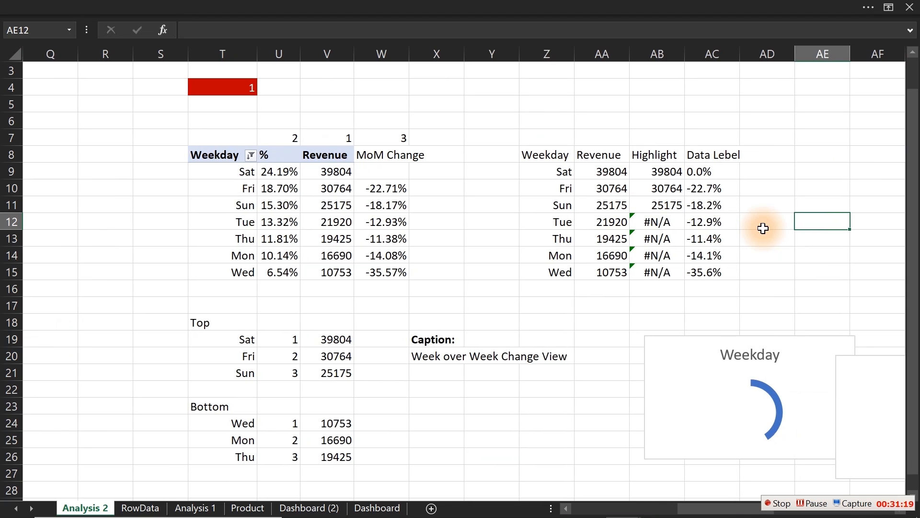
left_click(749, 338)
key("Delete")
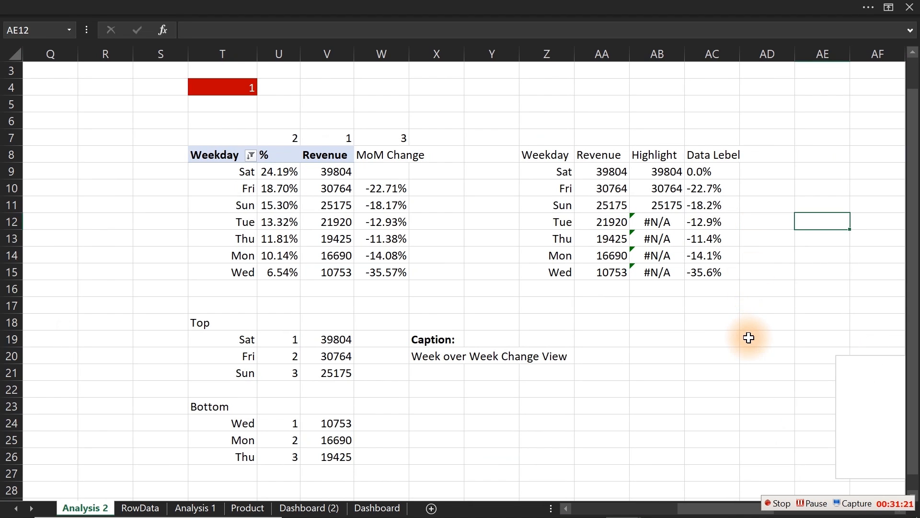
left_click(851, 360)
key("Delete")
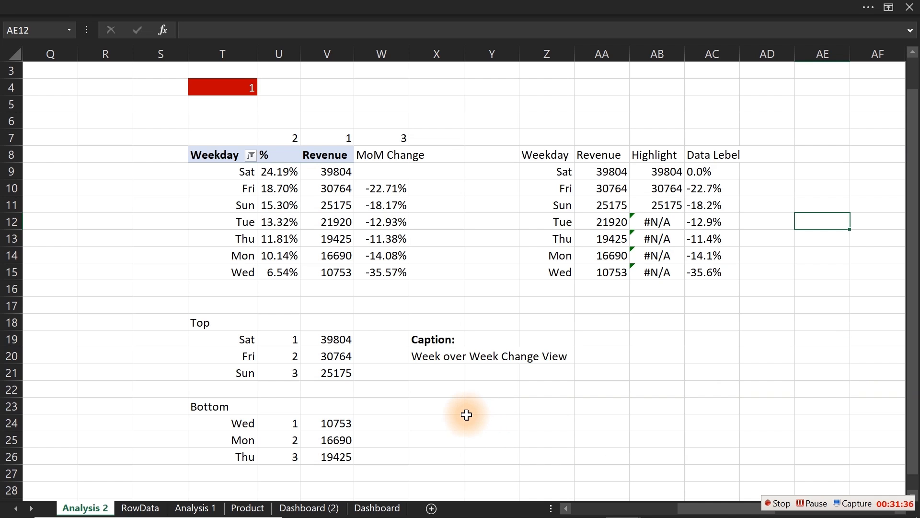
- Set the Dashboard (2) highlight option to Bottom and return to the weekday tables on Analysis 2
left_click(309, 508)
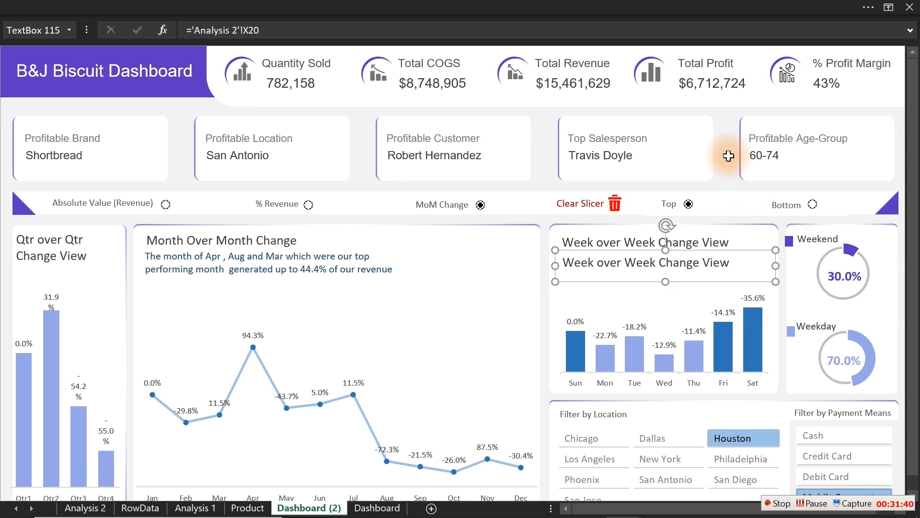
left_click(726, 150)
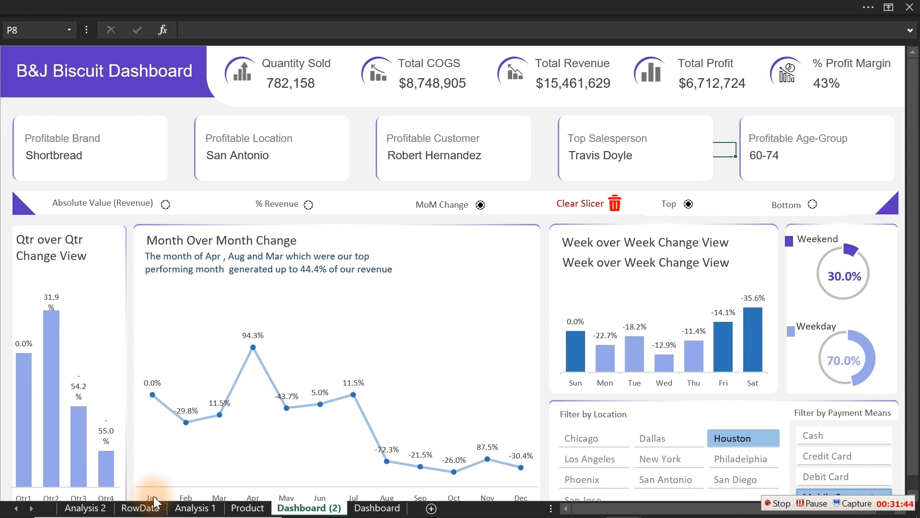
left_click(104, 509)
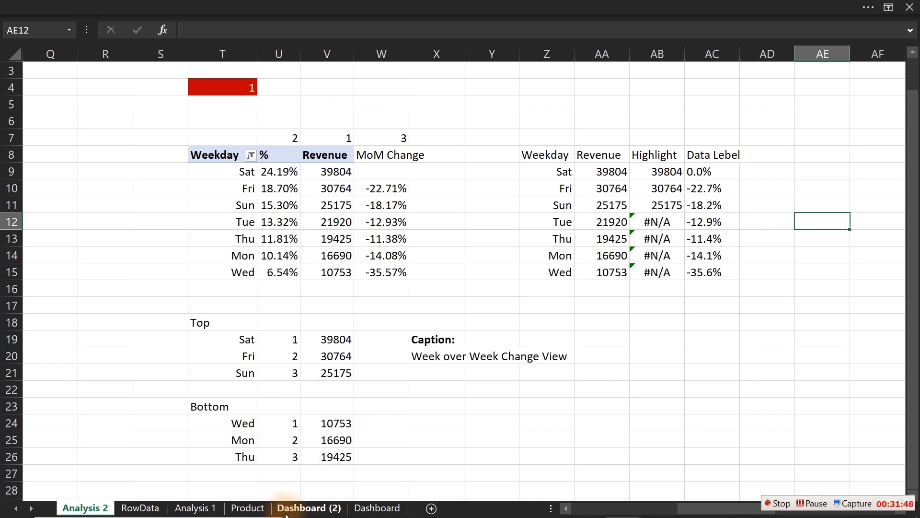
mouse_move(257, 514)
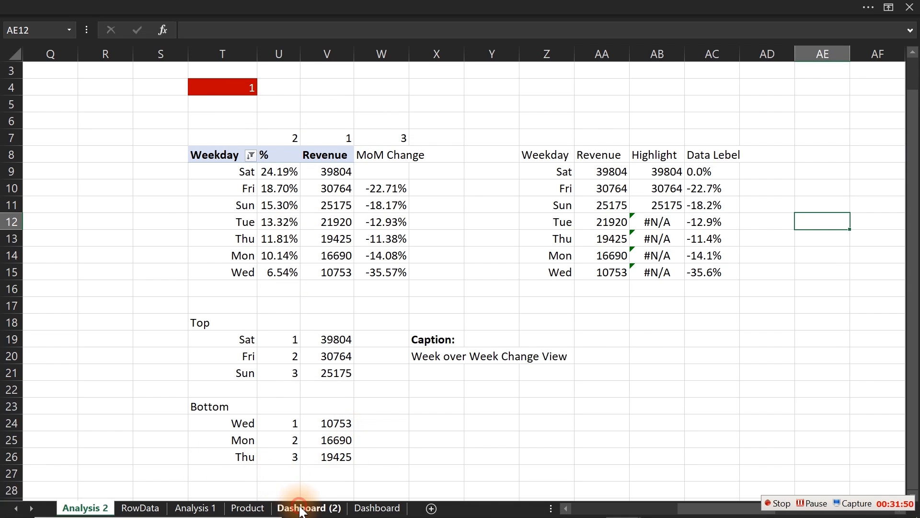
left_click(308, 507)
left_click(812, 204)
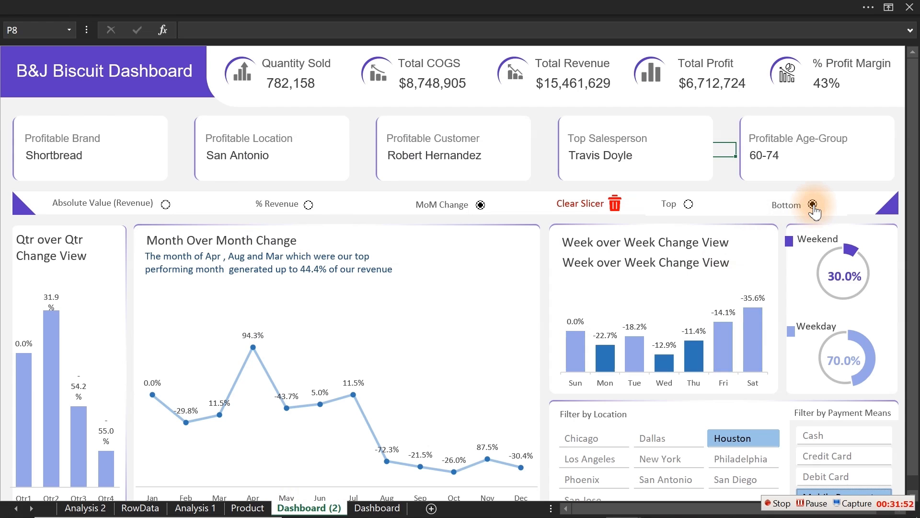
left_click(86, 508)
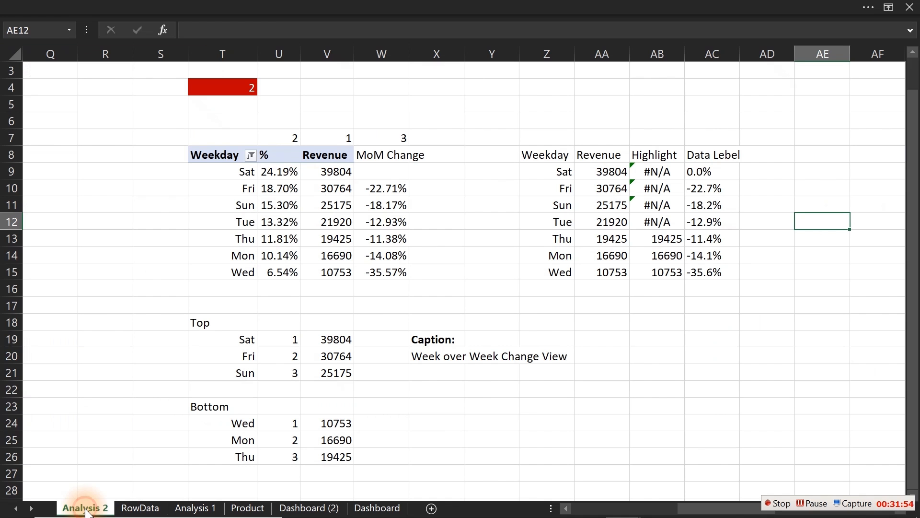
- Start a TEXTJOIN formula in X22 below the weekday caption title, using a space delimiter and leaving the ignore-empty argument blank
left_click(436, 390)
type("=")
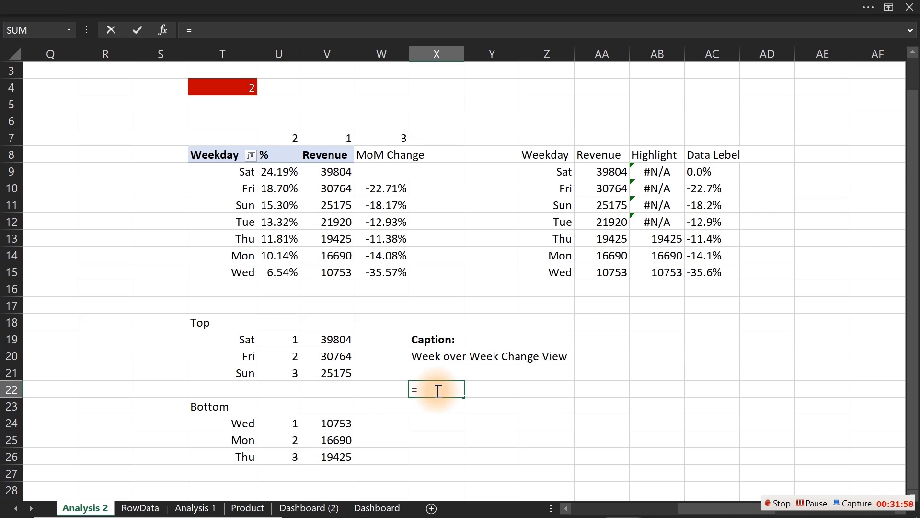
type("text")
key("Down")
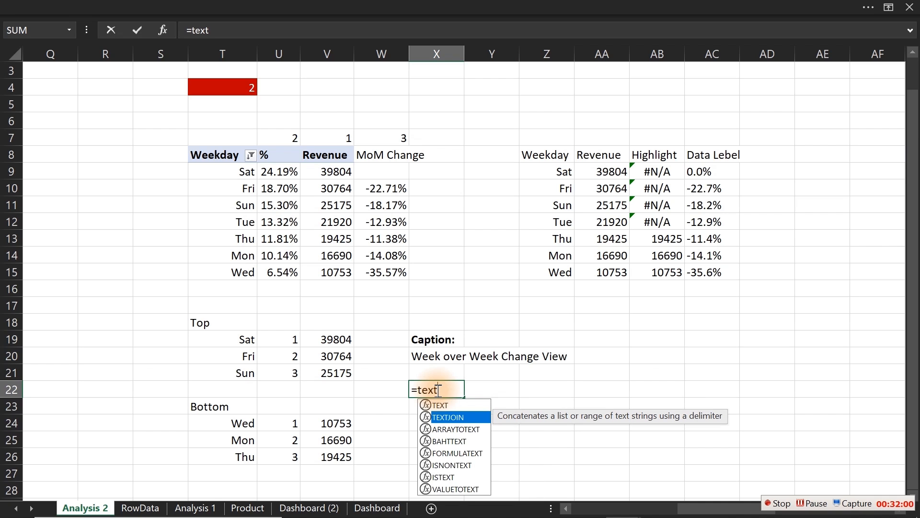
key("Tab")
type("\" \"")
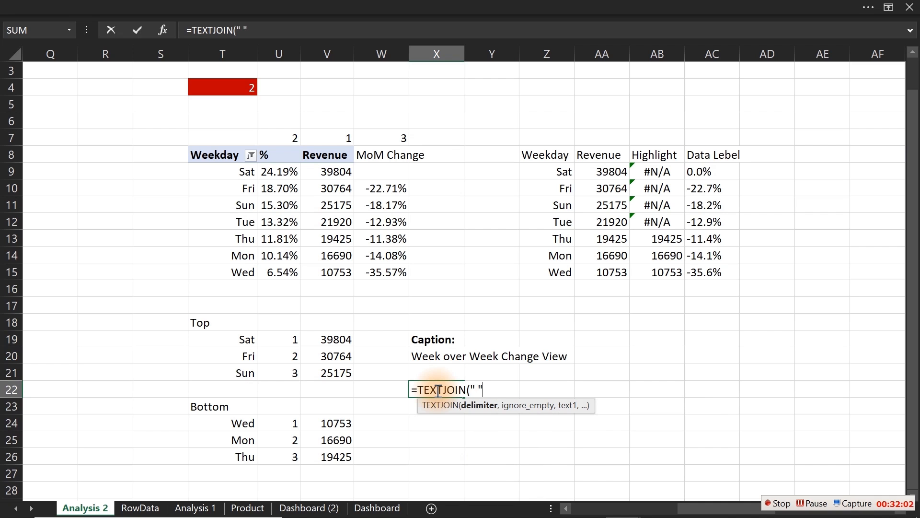
type(",,")
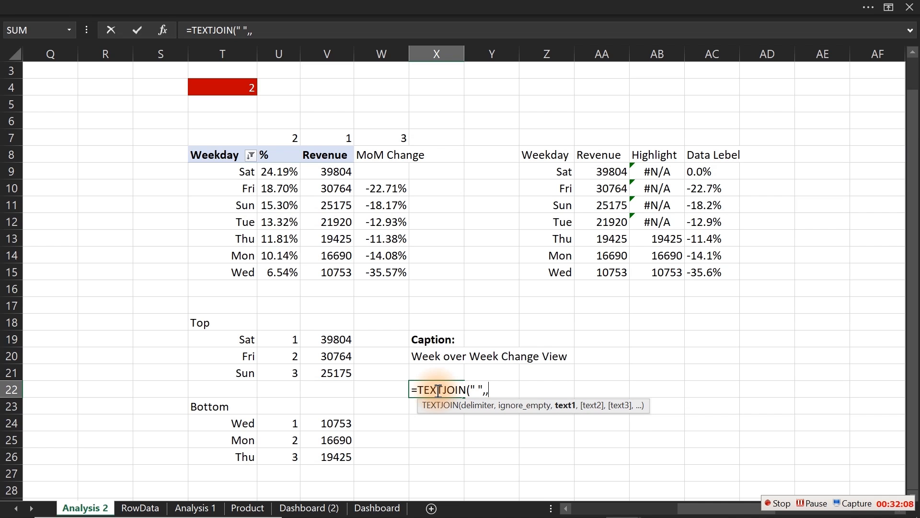
- Nest an IF in the TEXTJOIN that returns "Top performing weekdays on highlight" when T4=1
type("if")
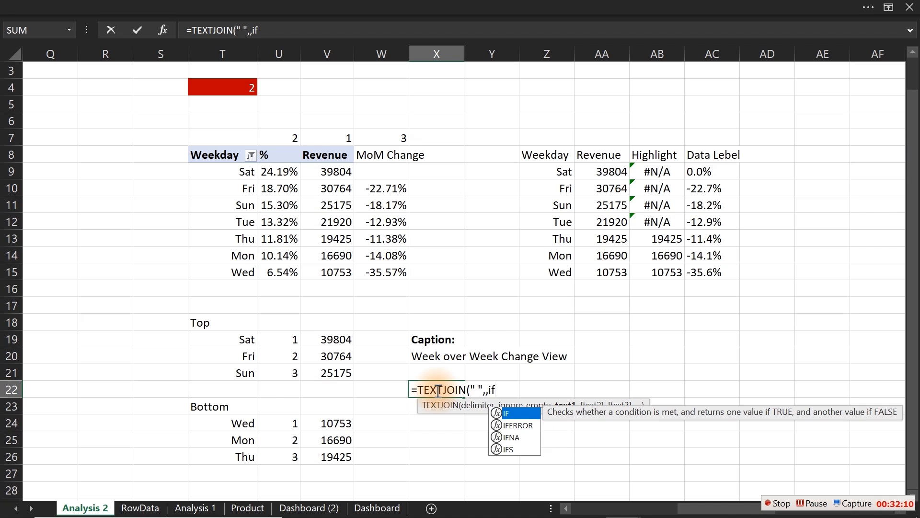
key("Tab")
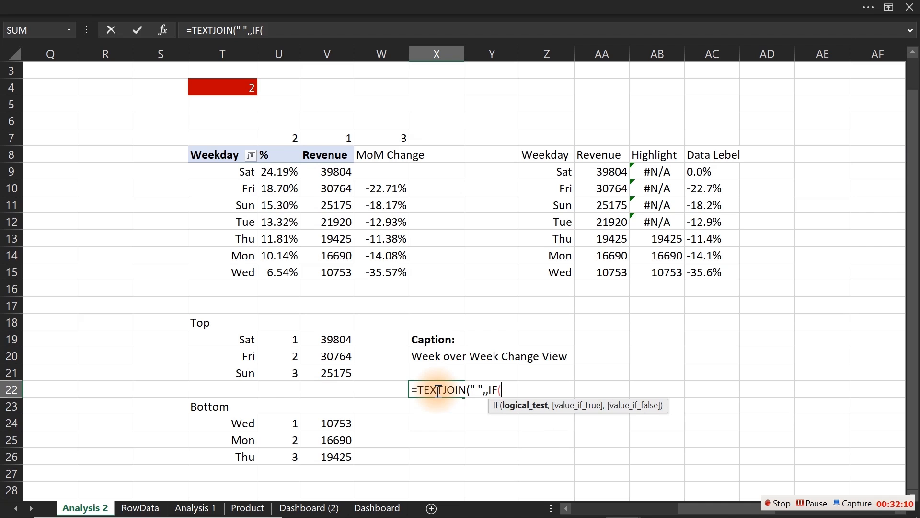
left_click(229, 84)
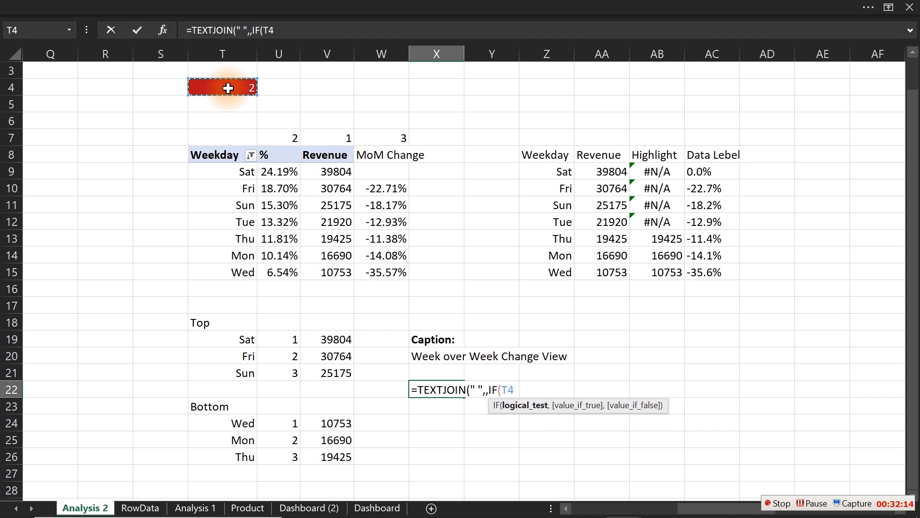
type(",")
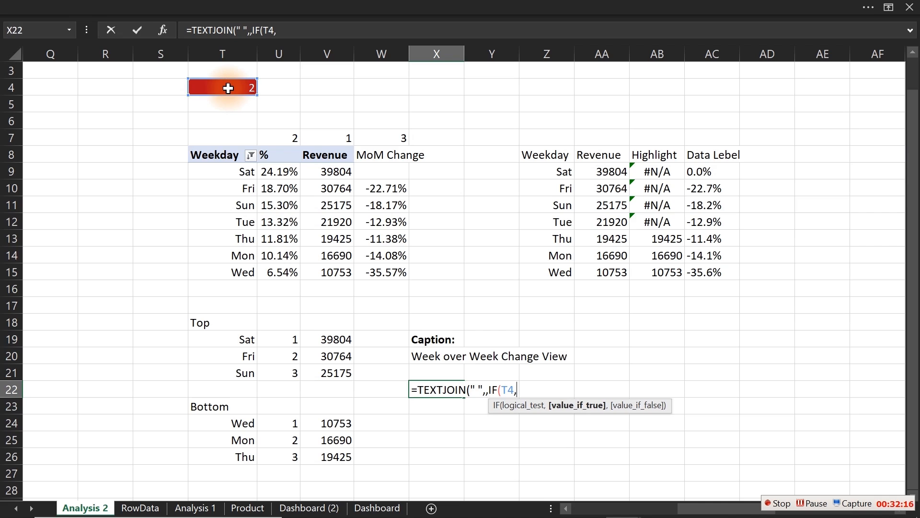
key("BackSpace")
type("=")
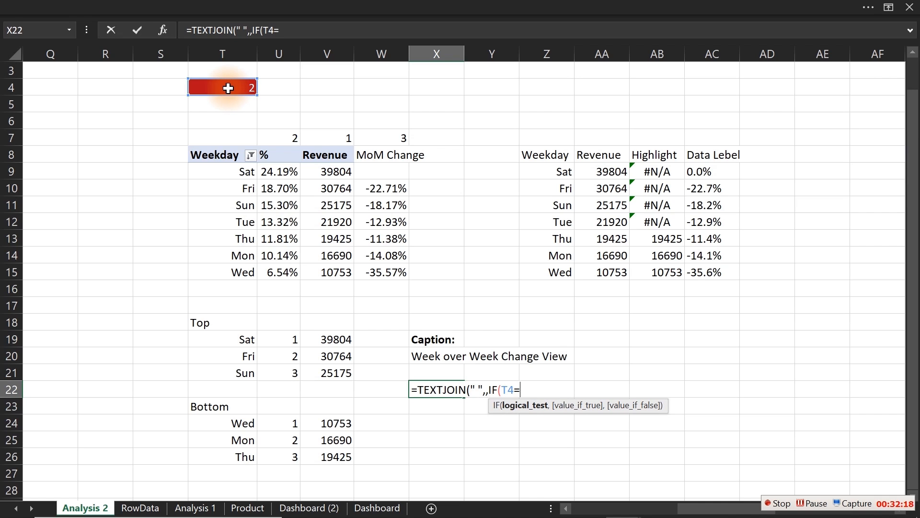
type("1,")
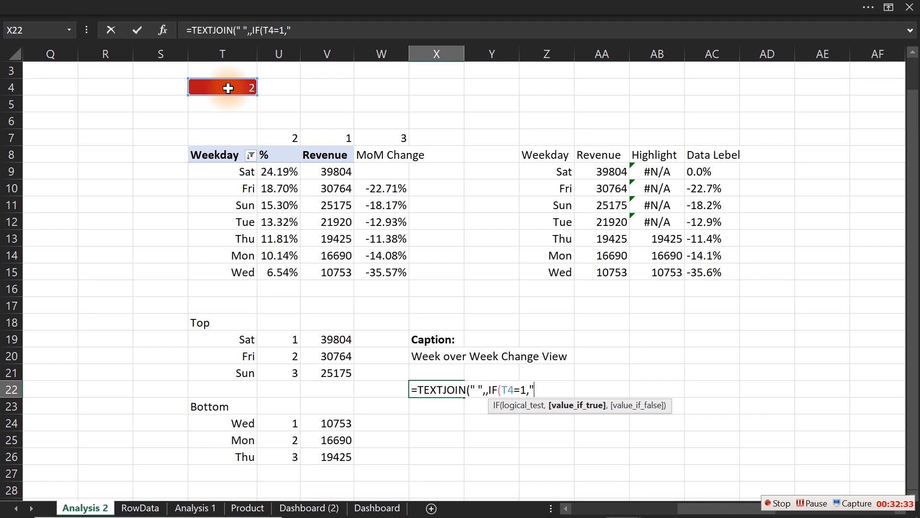
type("\"Top perfo")
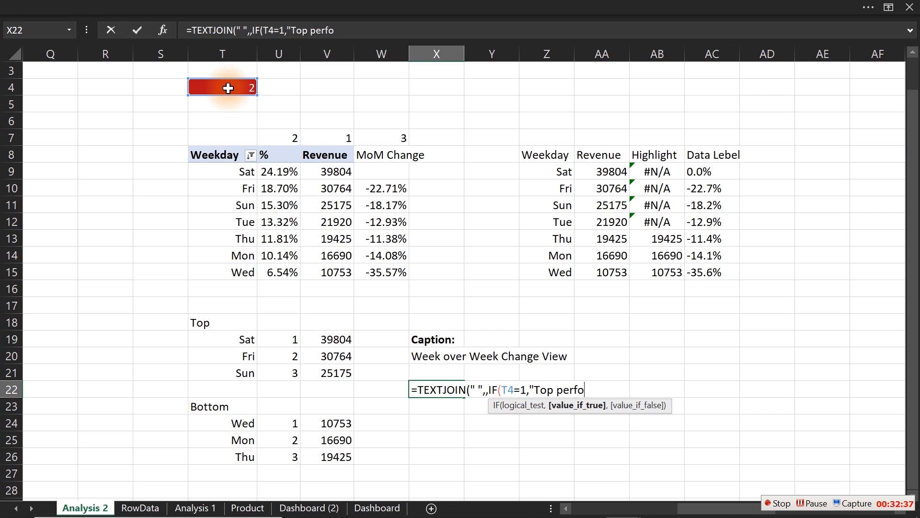
type("rming weekdays on ")
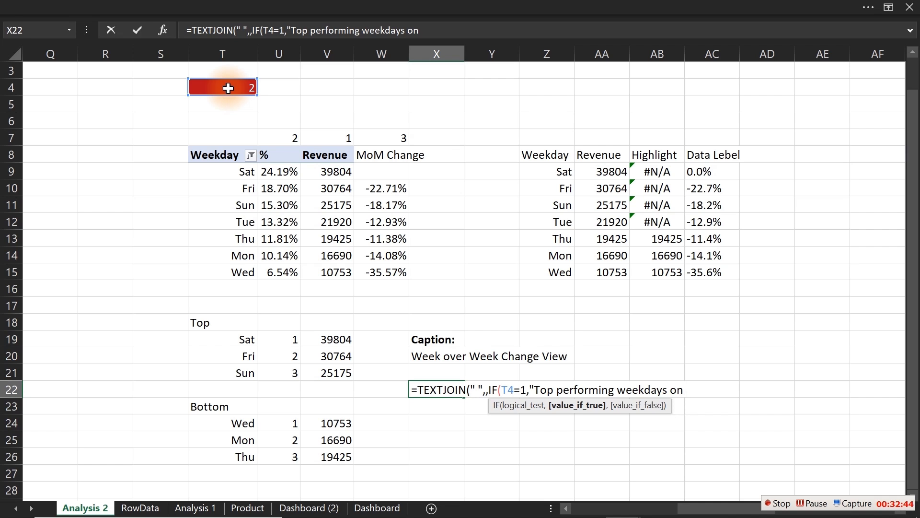
type("highlight")
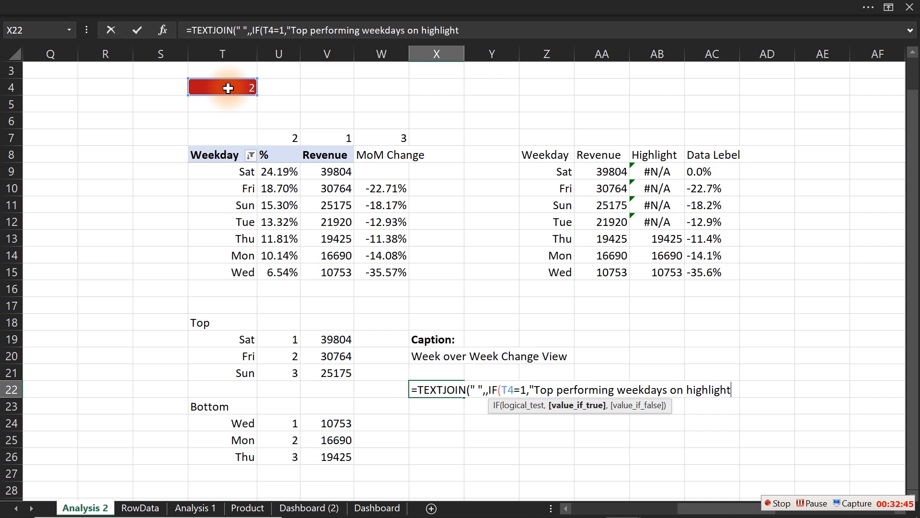
type("\",\"")
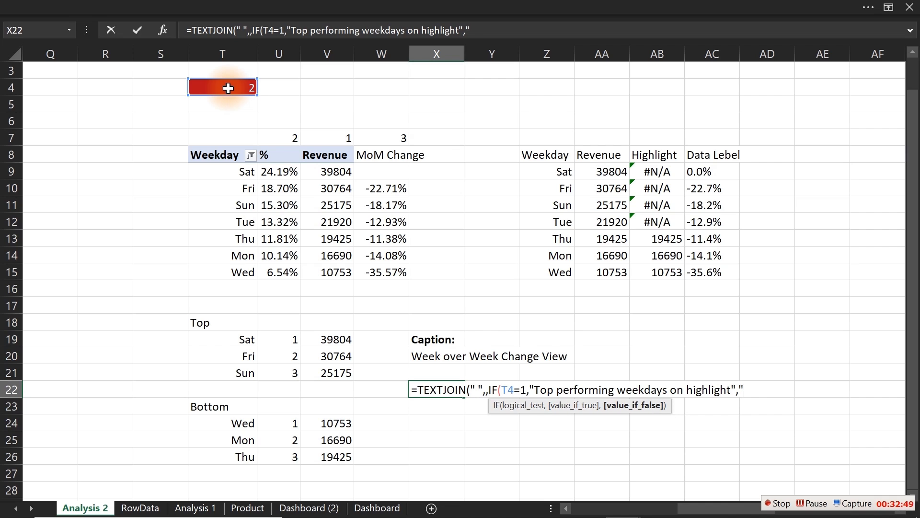
- Give the IF the false result "Under-performing weekday on highlight" and enter the formula, accepting the correction that adds the closing brackets
type("Under-perfom")
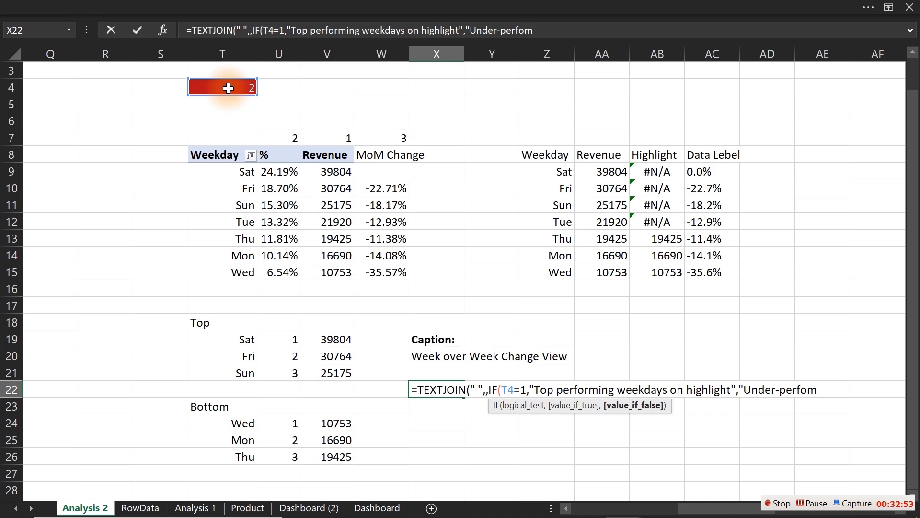
key("BackSpace")
key("BackSpace")
type("rming week")
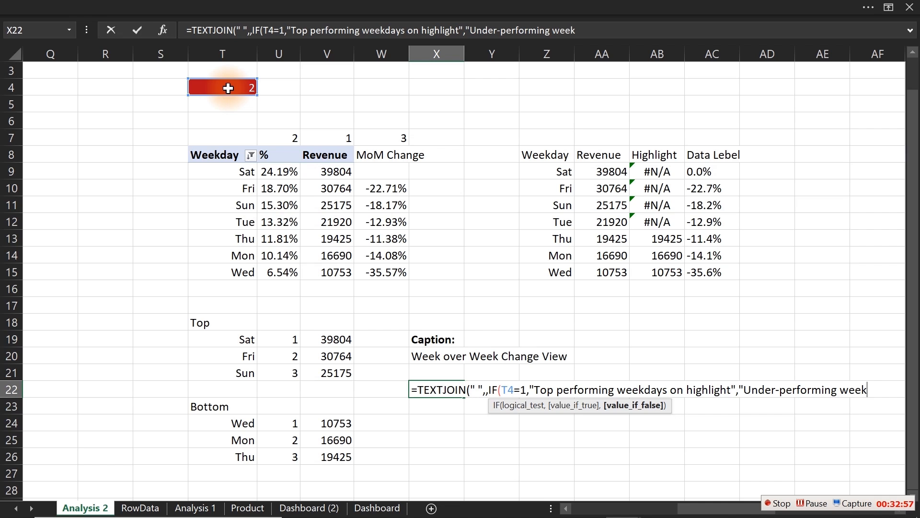
type("day on h")
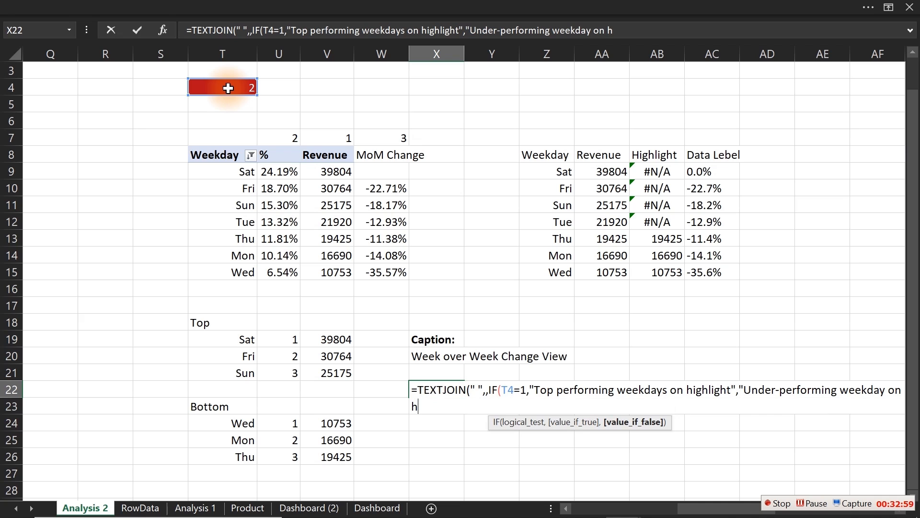
type("ighlight")
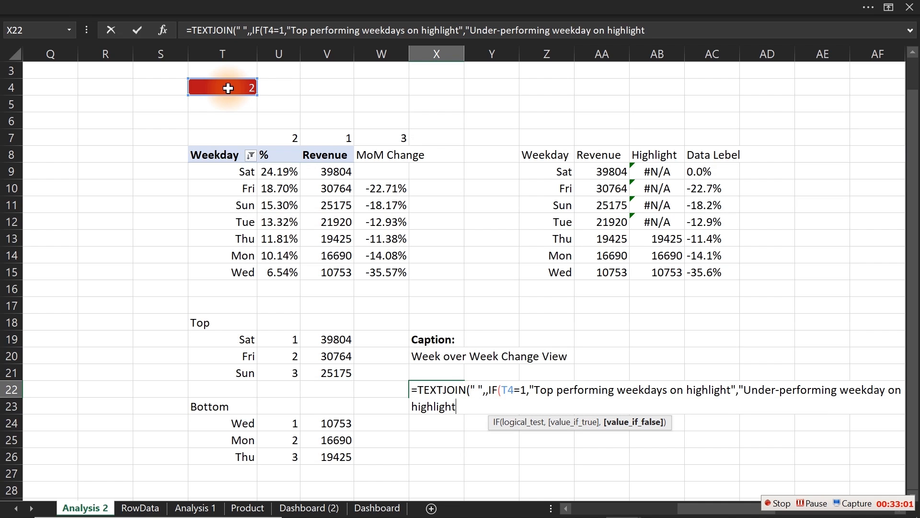
type("\"")
key("Return")
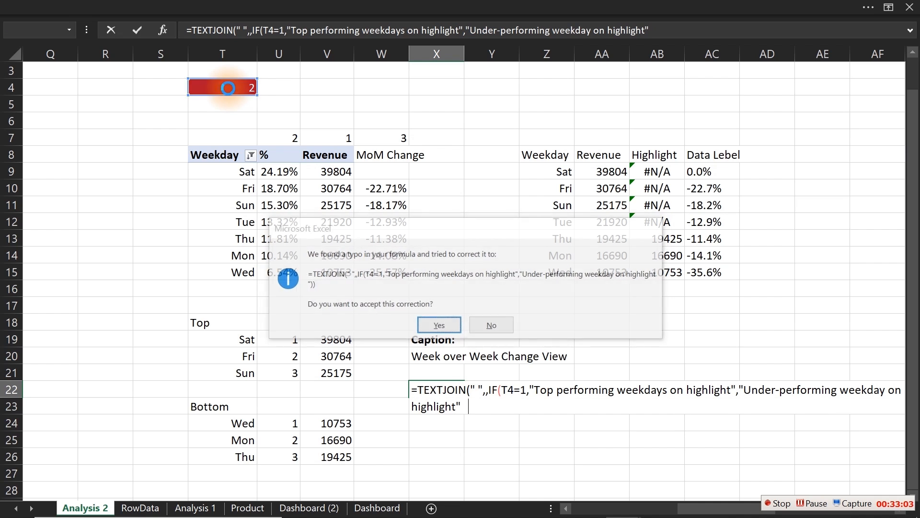
key("Return")
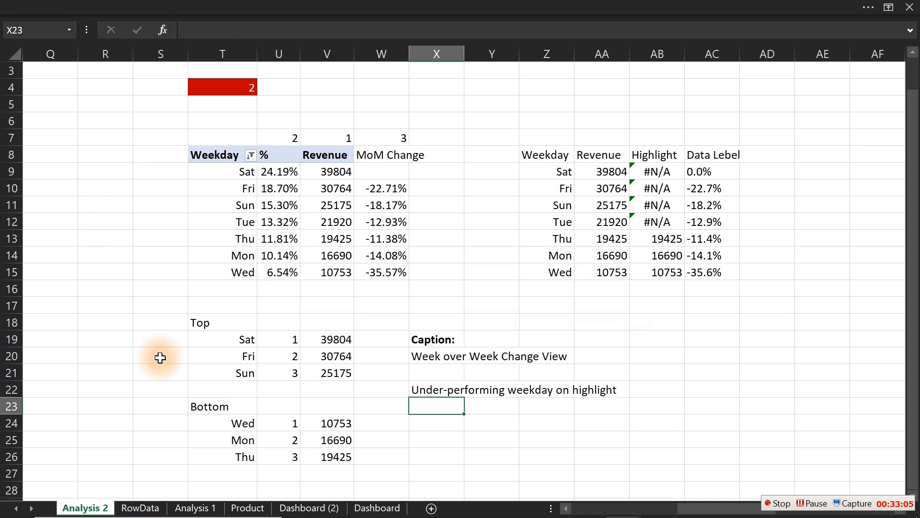
- Link the lower text box of the Dashboard (2) weekday chart to 'Analysis 2'!X22
left_click(309, 508)
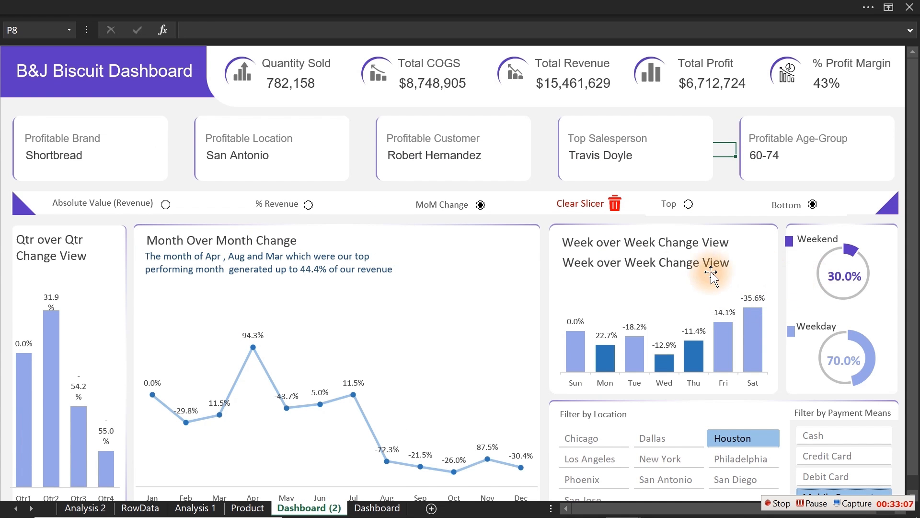
left_click(664, 266)
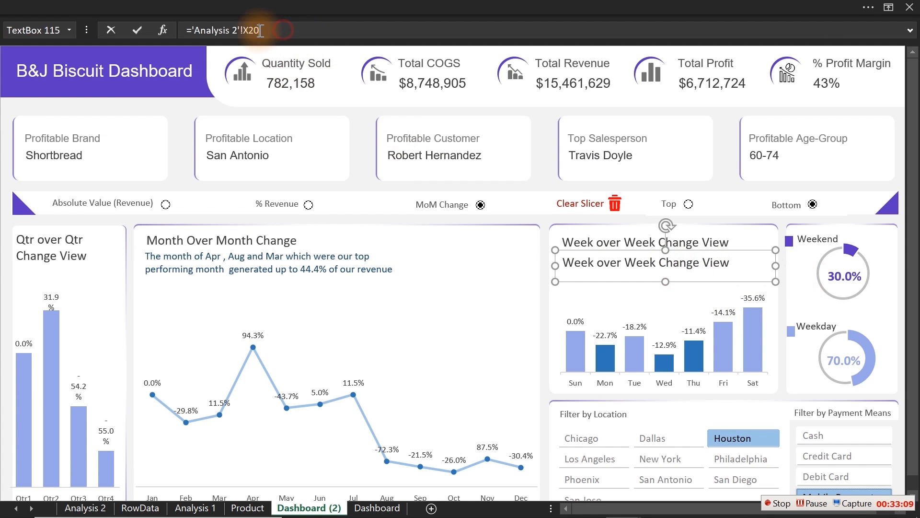
left_click(192, 29)
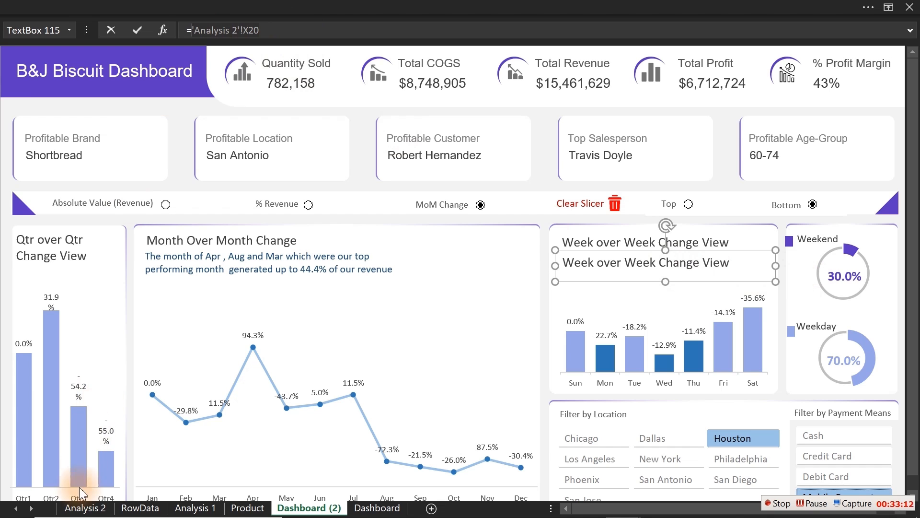
left_click(84, 508)
left_click(422, 390)
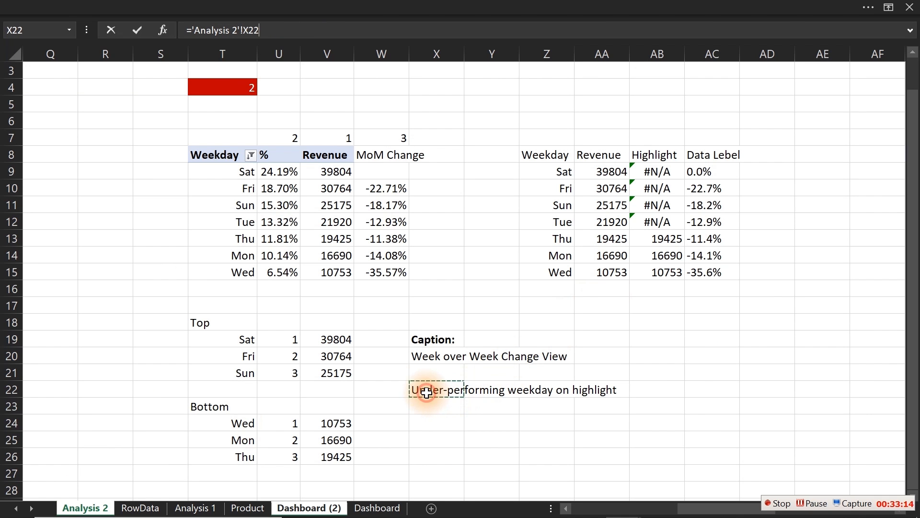
key("Return")
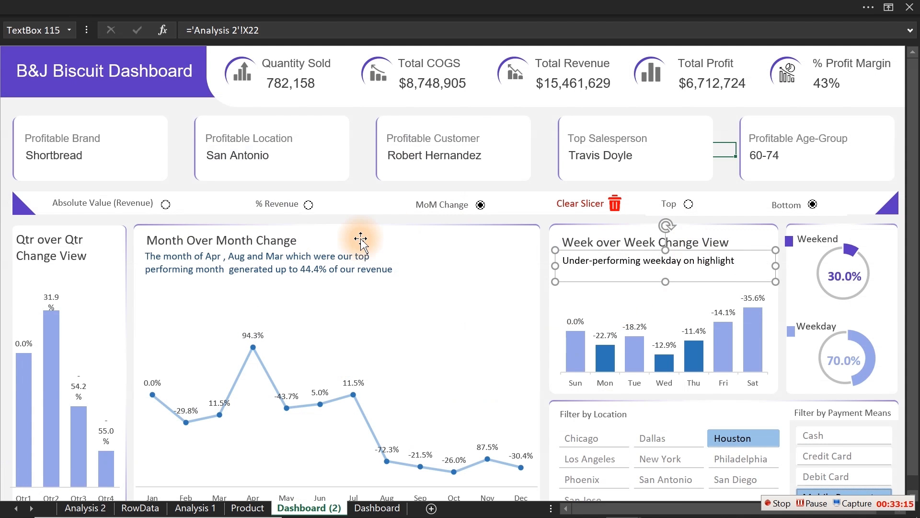
- Copy the month caption's formatting onto the weekday caption with Format Painter, and deselect the text box
left_click(347, 254)
left_click(71, 9)
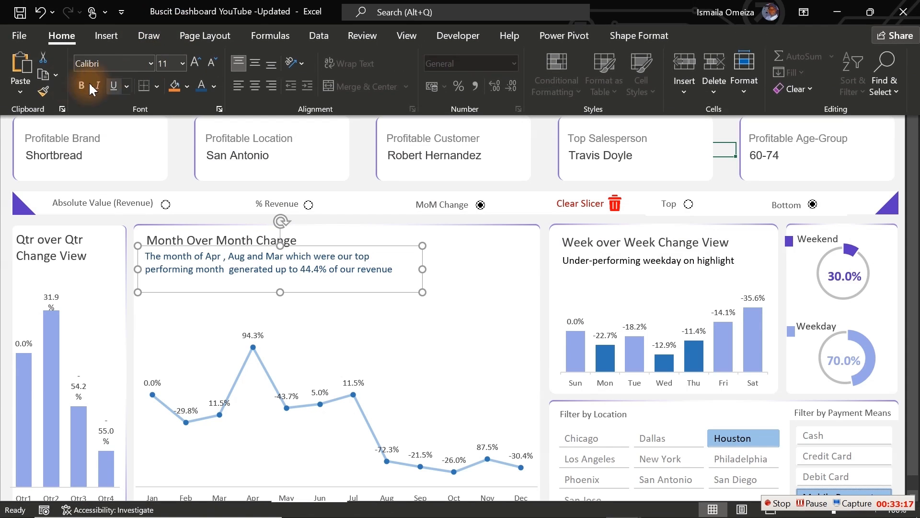
left_click(43, 91)
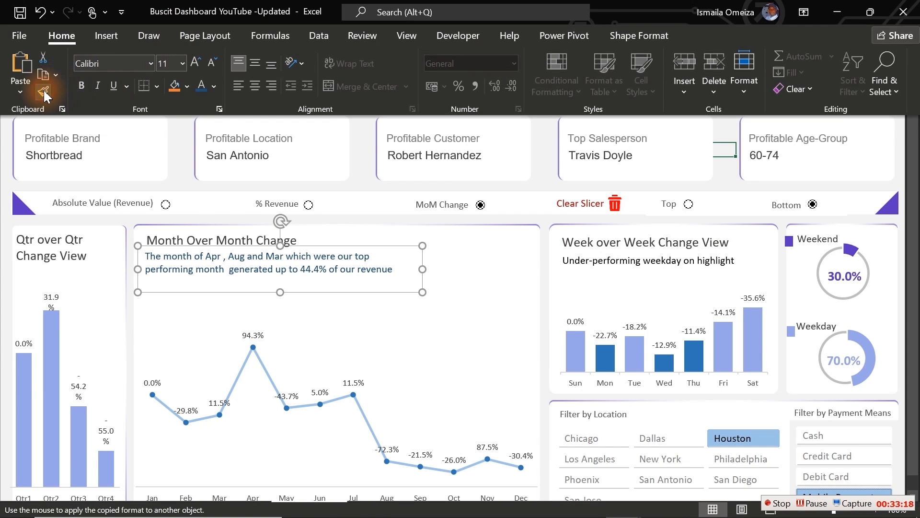
left_click(639, 261)
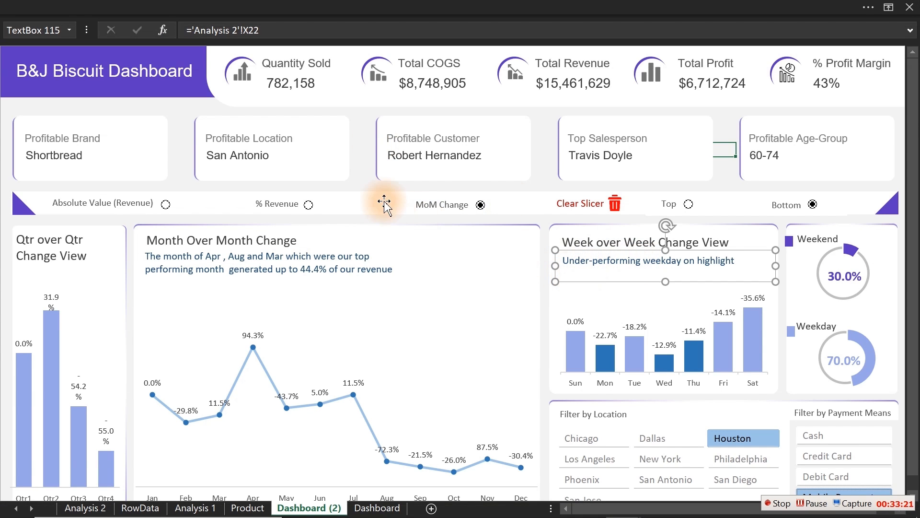
left_click(364, 153)
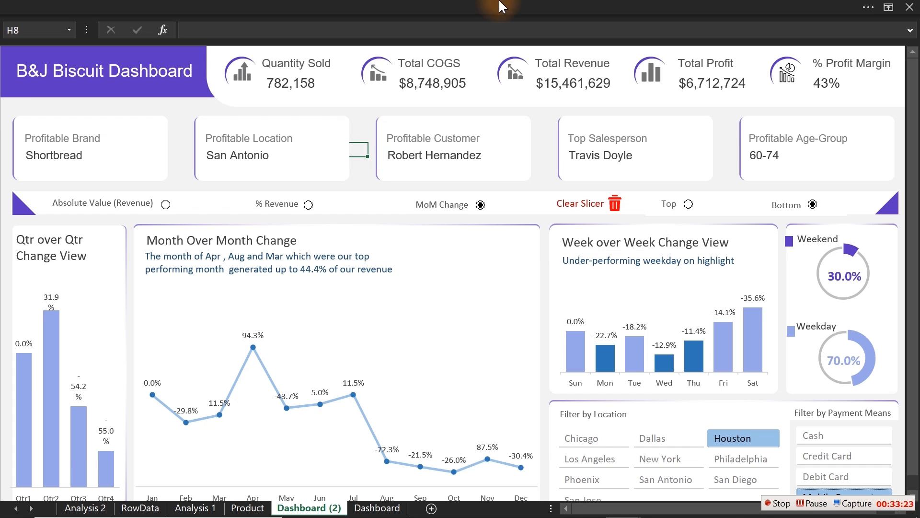
- Hide the formula bar so the Dashboard (2) page has more room, and return to the dashboard cells
left_click(544, 7)
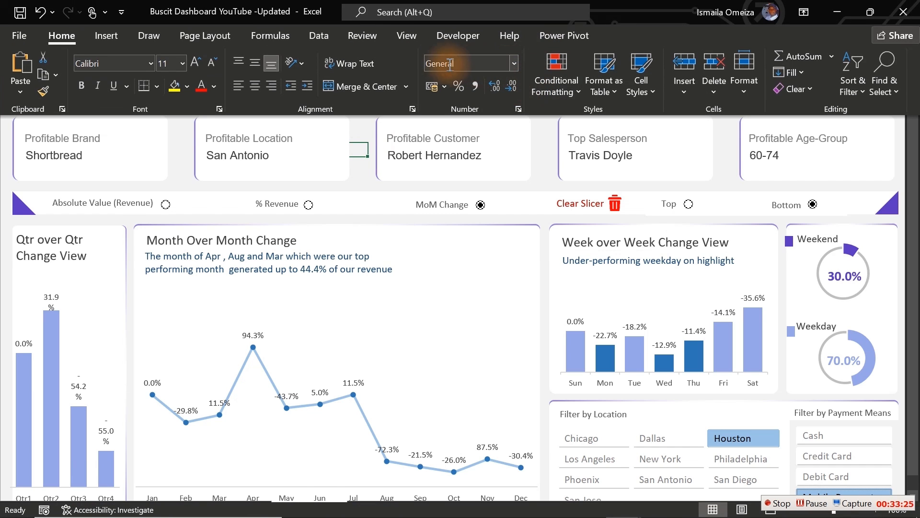
left_click(405, 36)
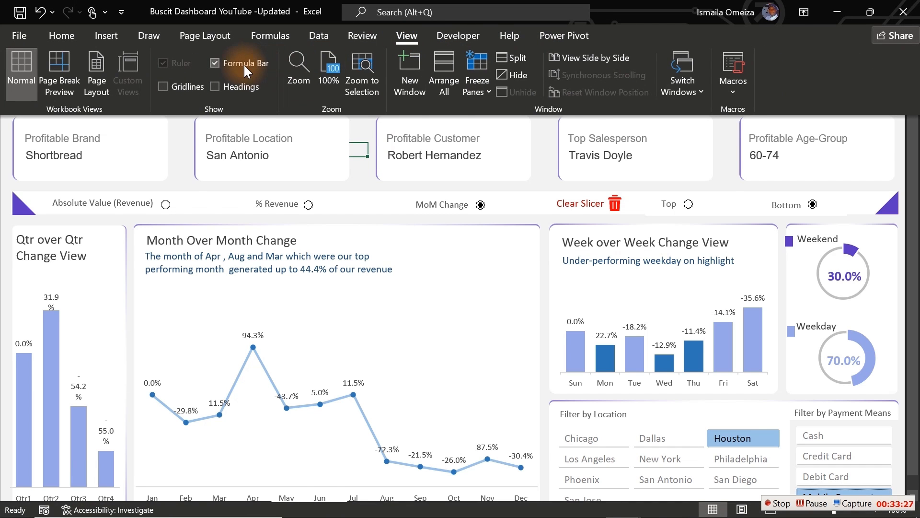
scroll(241, 64, "down", 1)
left_click(340, 141)
left_click(357, 89)
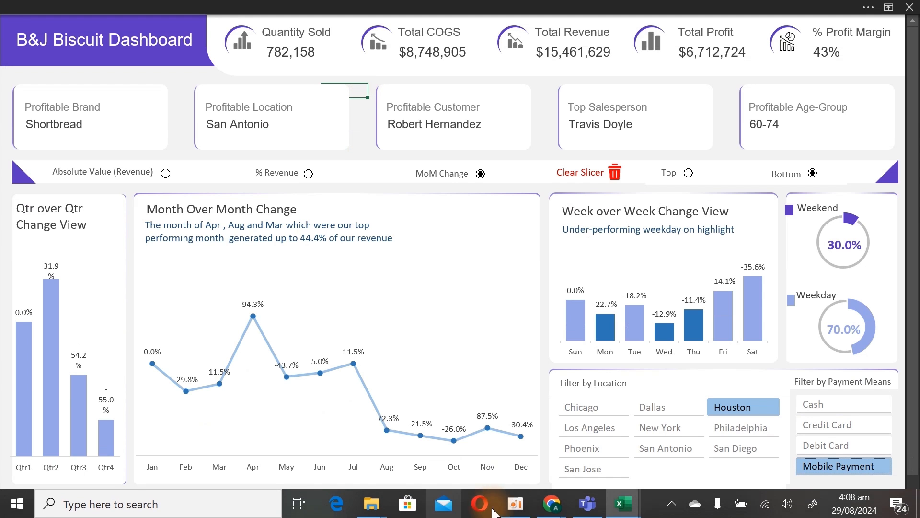
- Switch to the open Buscit Distributor Dashboard workbook to compare its finished dashboard with this one
mouse_move(621, 507)
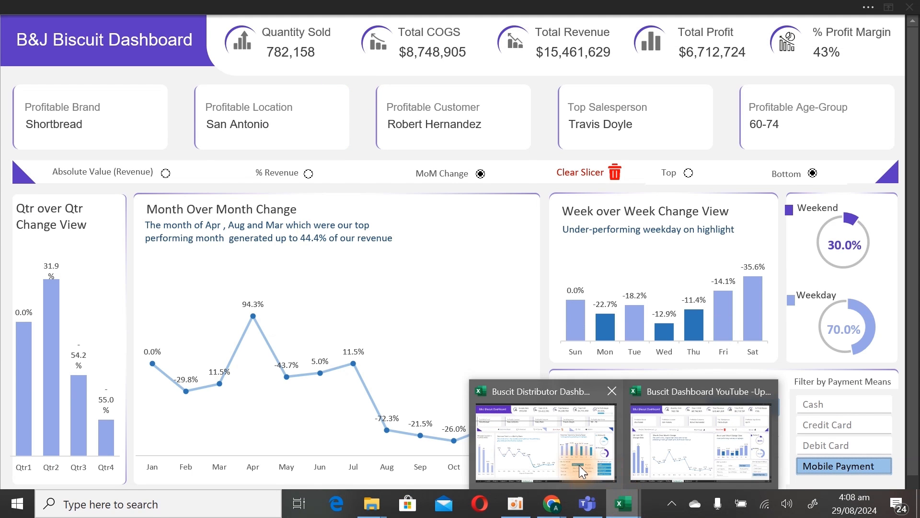
mouse_move(579, 465)
mouse_move(649, 454)
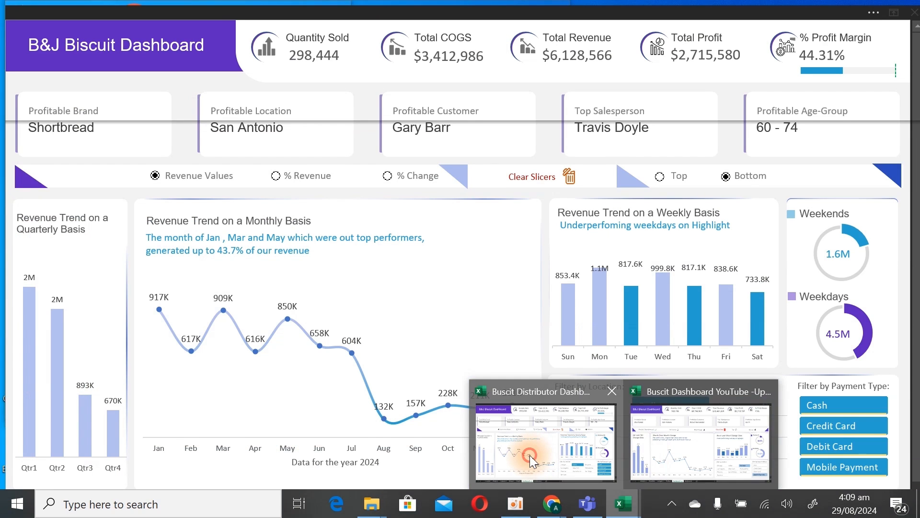
left_click(530, 456)
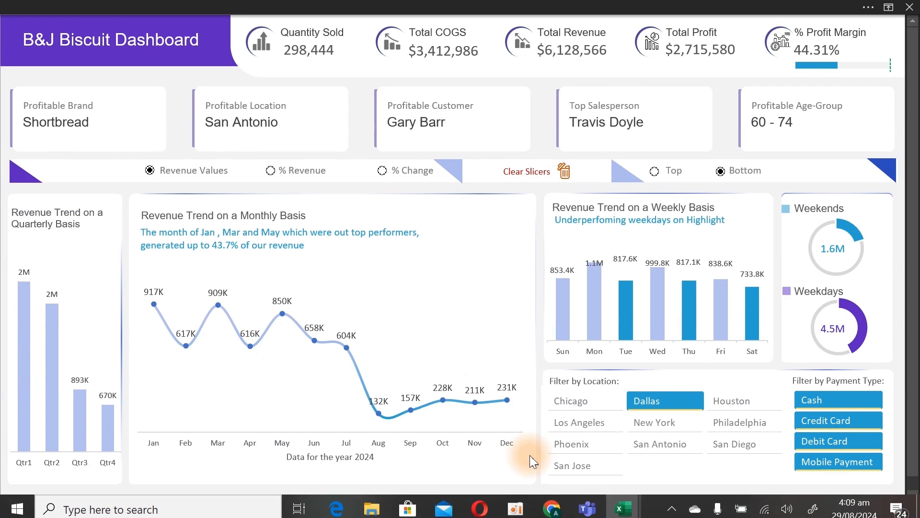
- Set the weekday highlight to Top, and test the dashboard charts in the % Change view before restoring Revenue Values
left_click(171, 75)
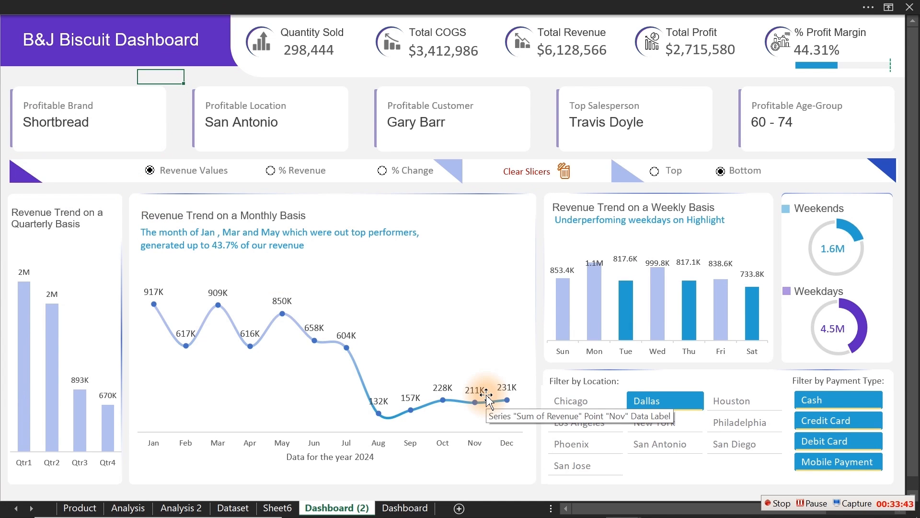
left_click(655, 171)
left_click(382, 172)
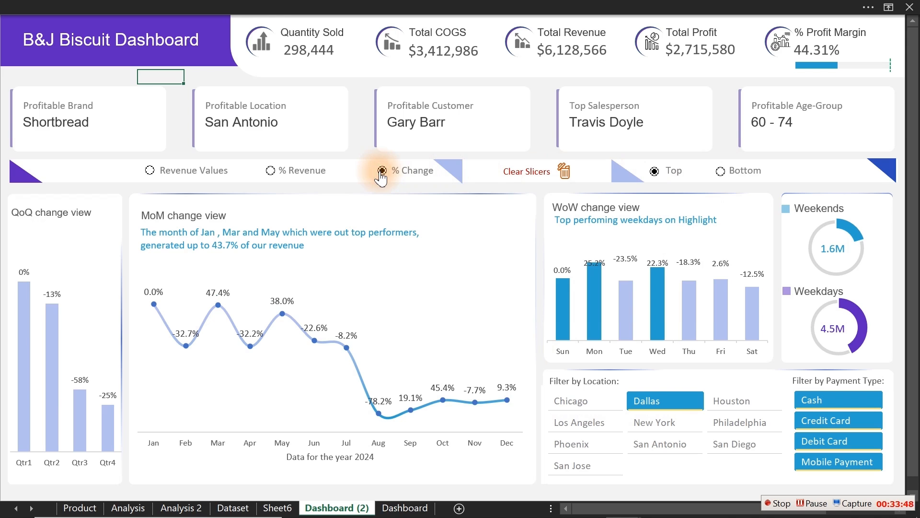
left_click(267, 172, "ctrl")
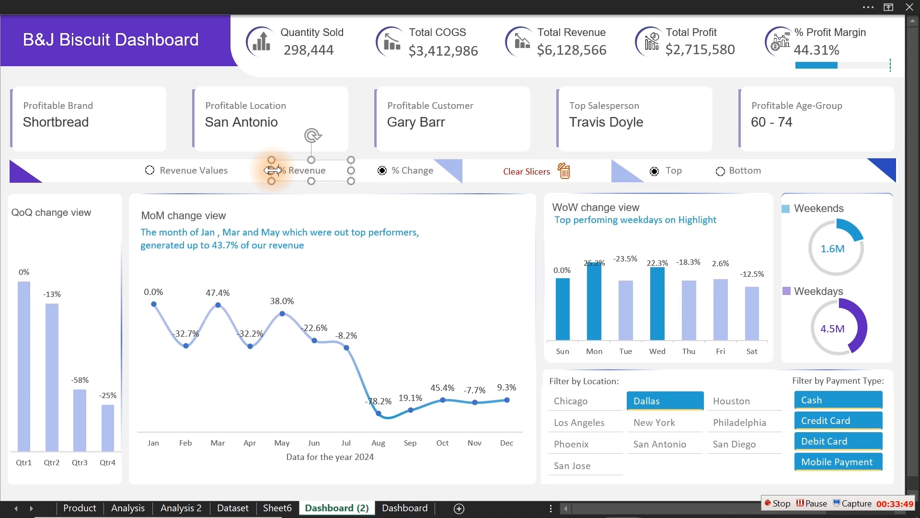
left_click(151, 171)
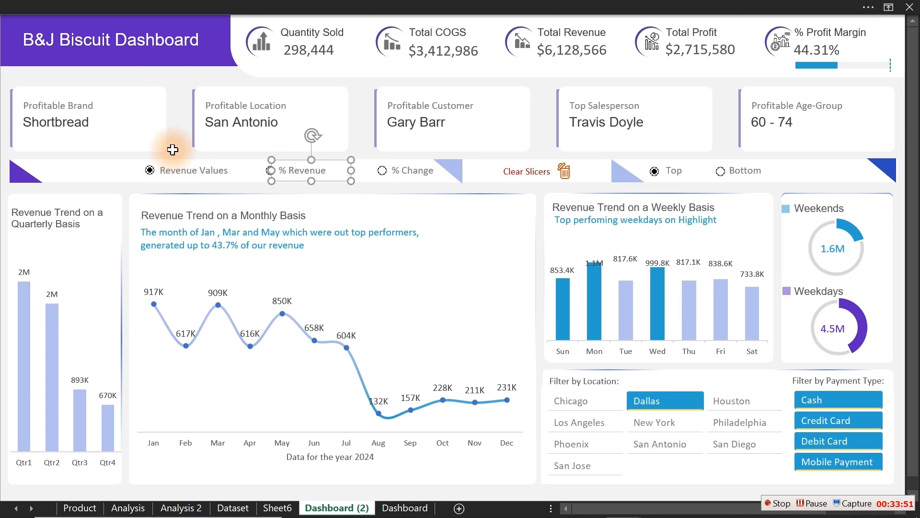
left_click(176, 133)
- Filter the dashboard to the Chicago location and the Credit Card payment type
left_click(585, 400)
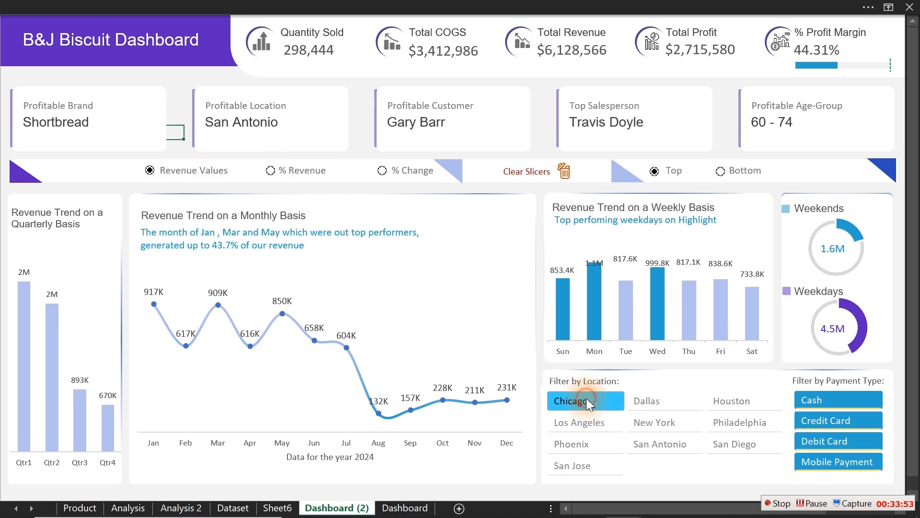
left_click(839, 421)
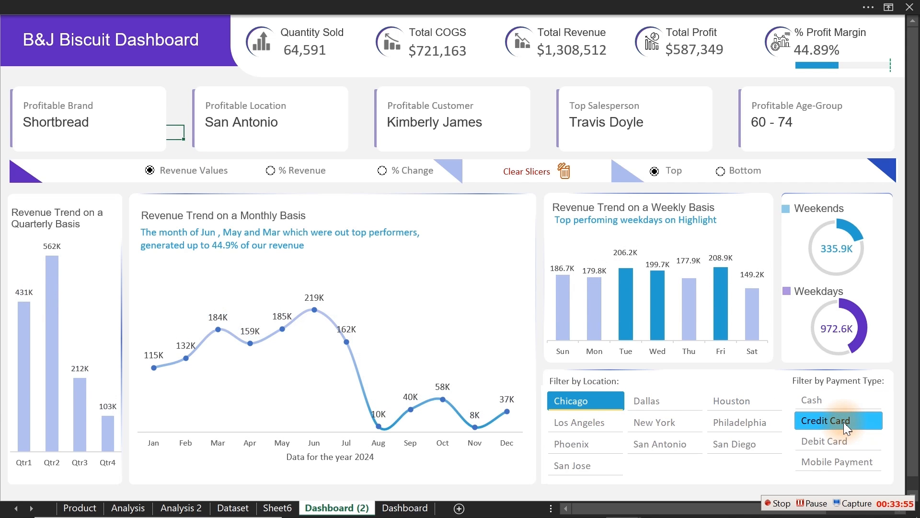